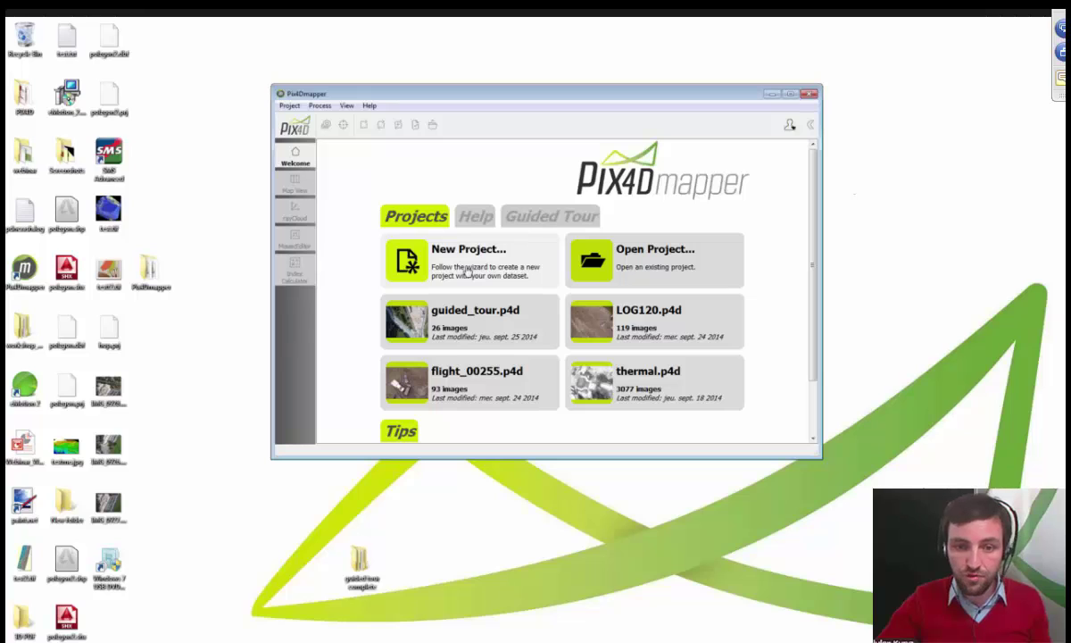
Start a new aerial nadir project named testproject2 in C:/Users/pix4d/Documents/pix4dmapper and continue to image selection
left_click(465, 271)
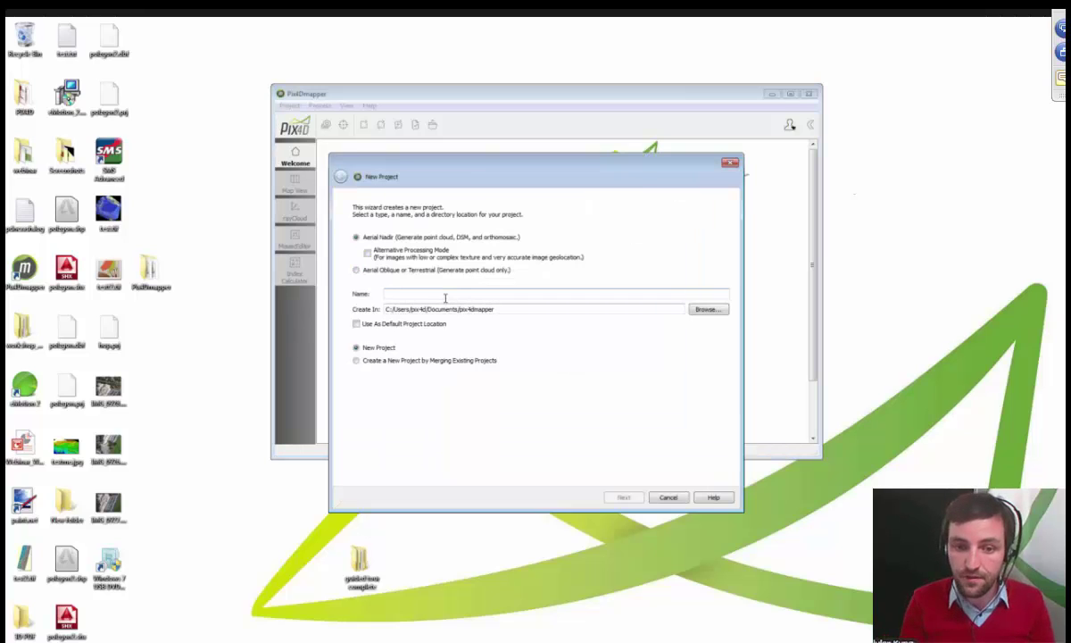
left_click(444, 298)
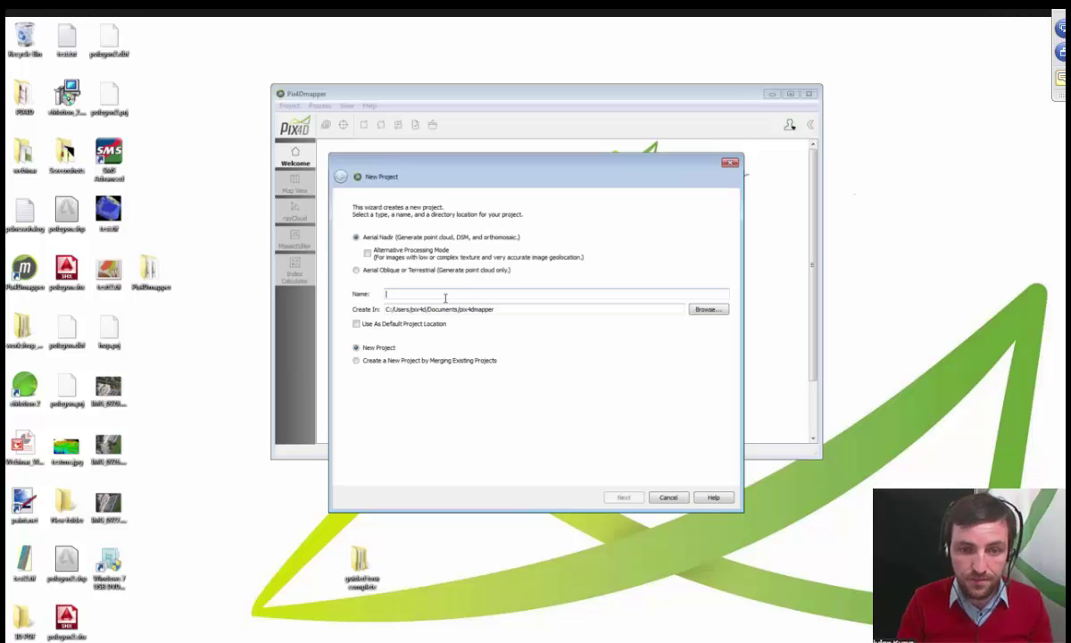
type("orthe")
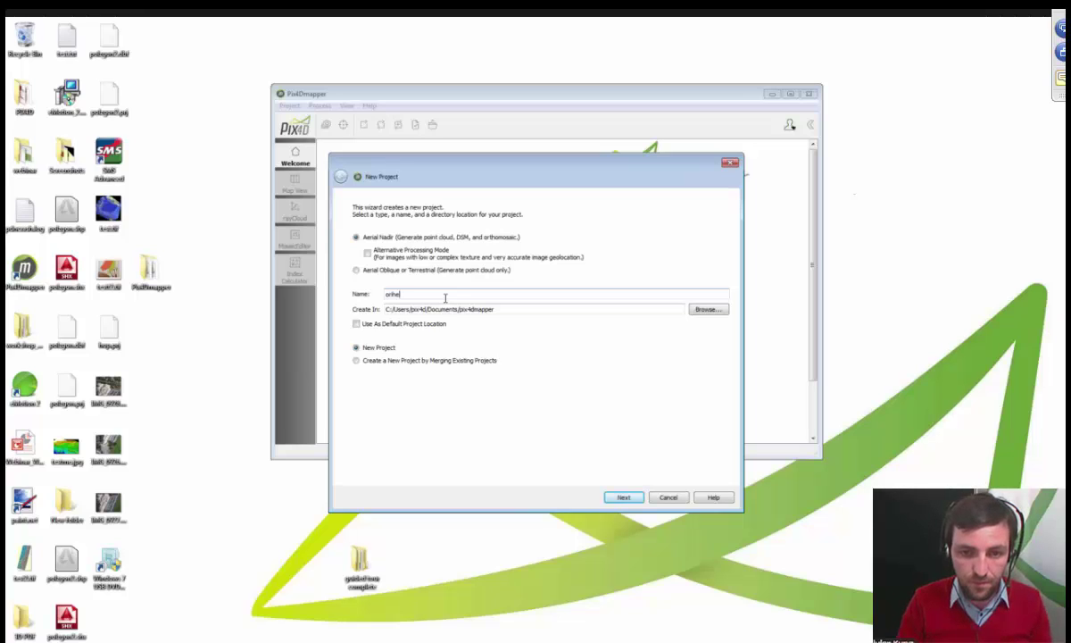
key("BackSpace")
key("BackSpace")
key("BackSpace")
type("testp")
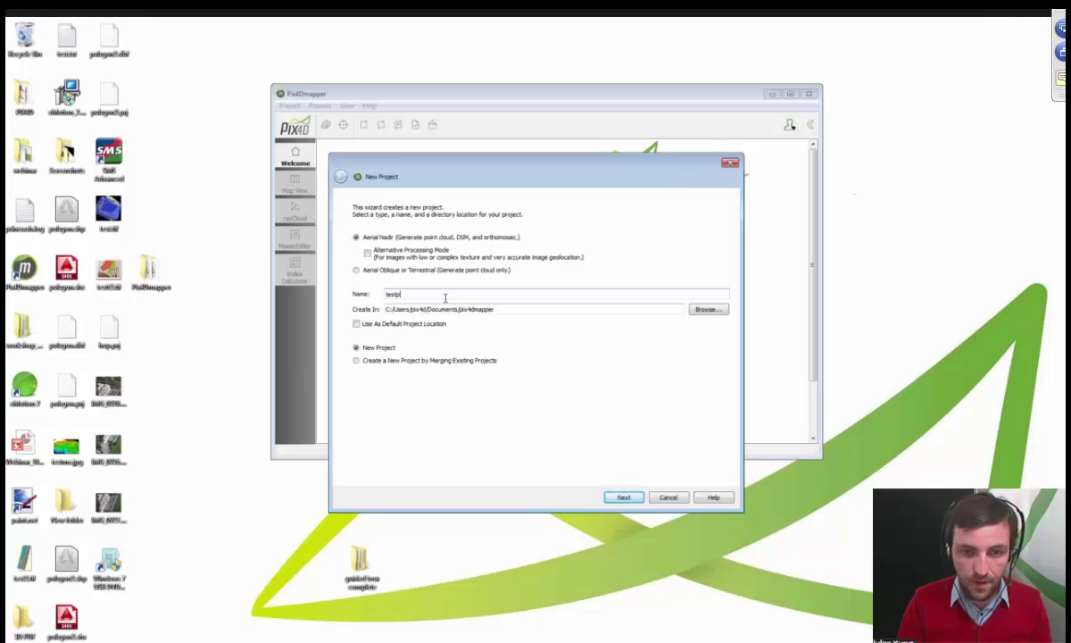
type("roject")
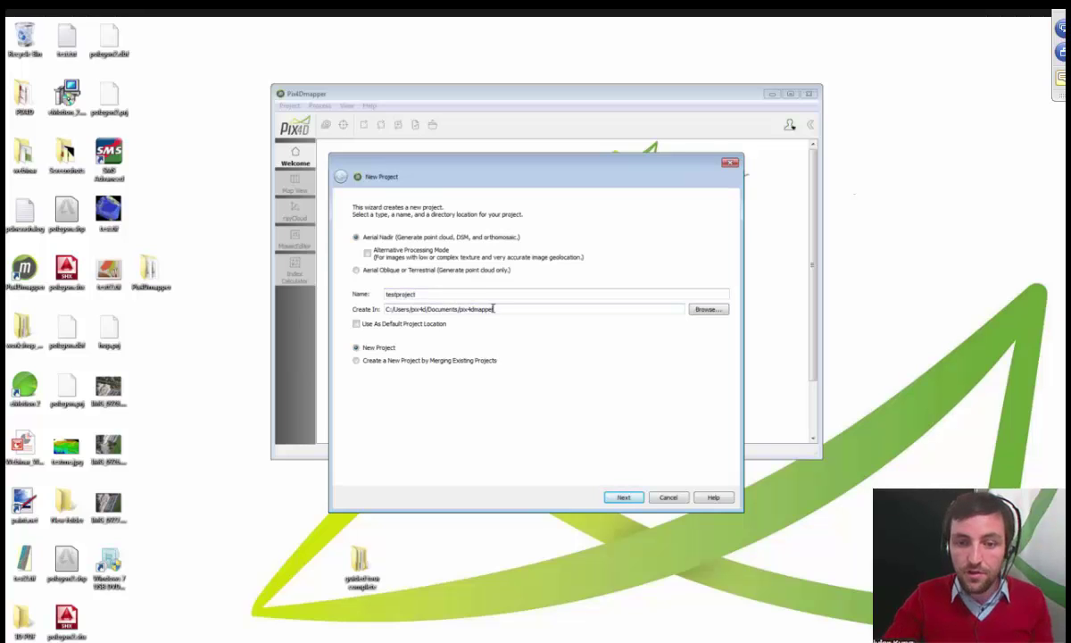
left_click_drag(493, 309, 386, 309)
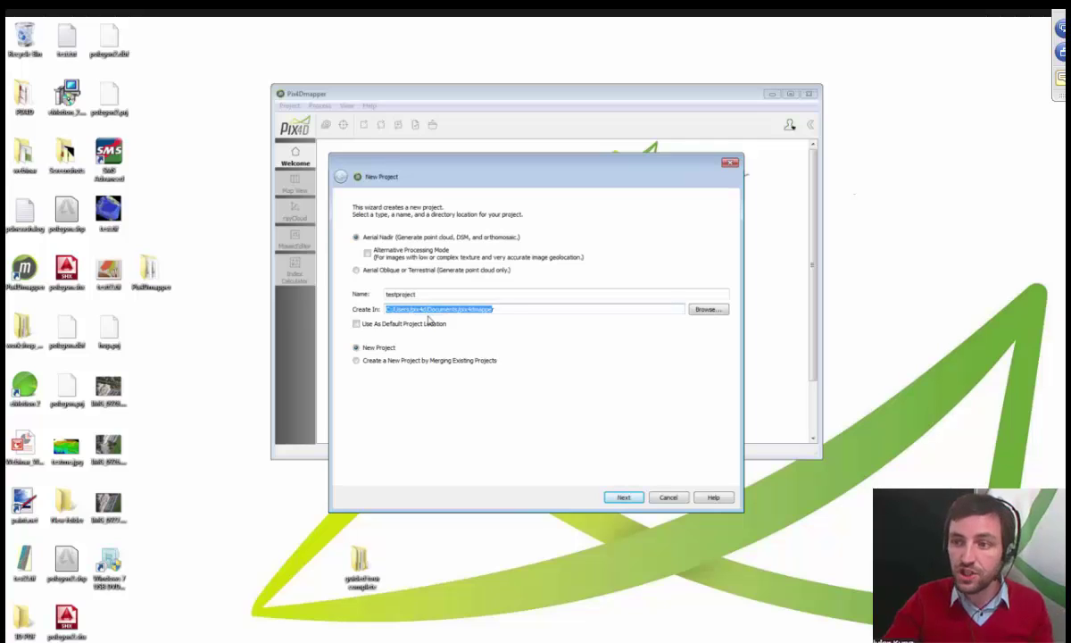
left_click(499, 309)
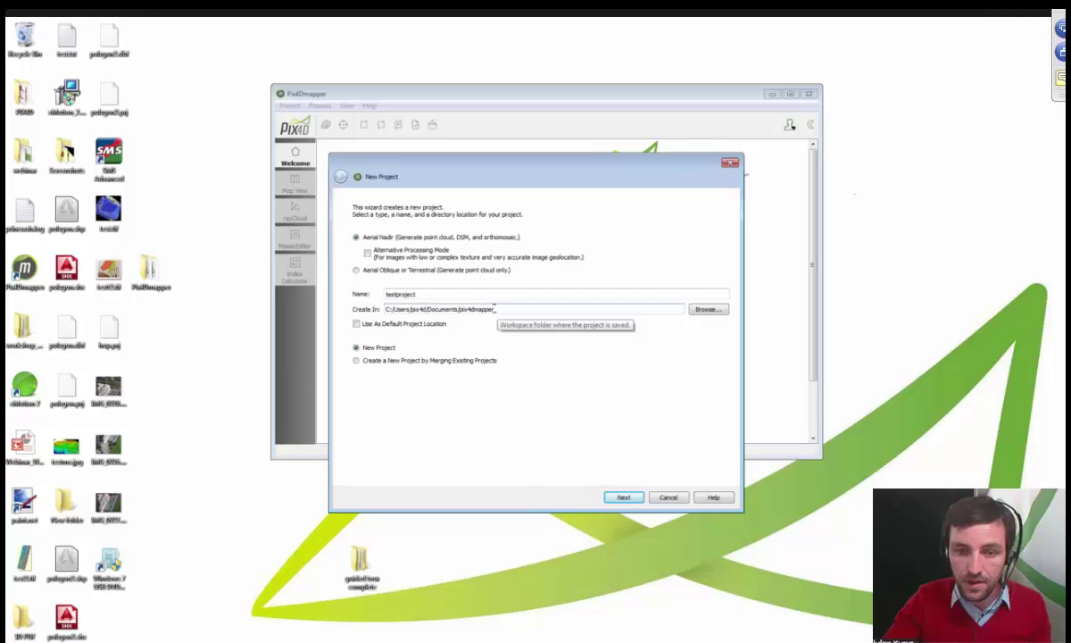
left_click(622, 497)
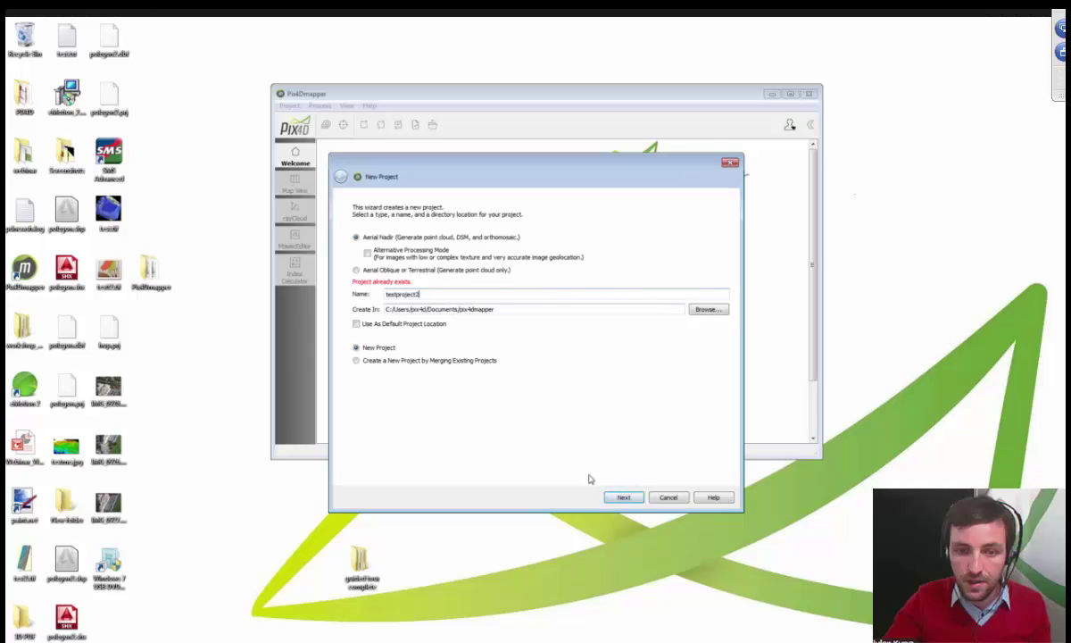
left_click(623, 497)
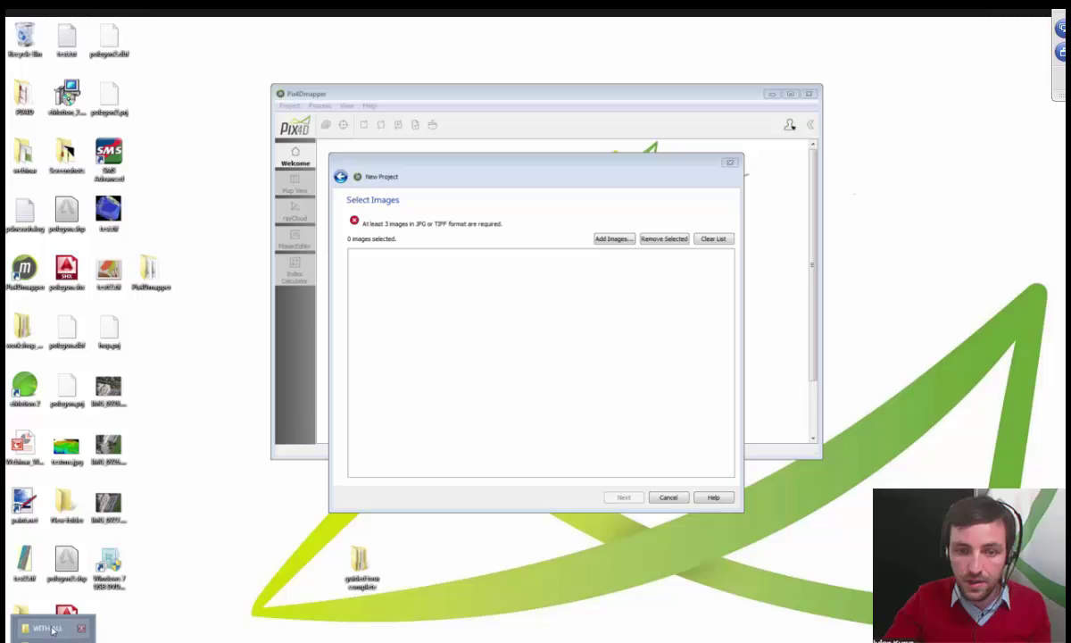
Add all the JPG images from the guided tour complete > WITH ALL > images folder to the project
left_click(49, 629)
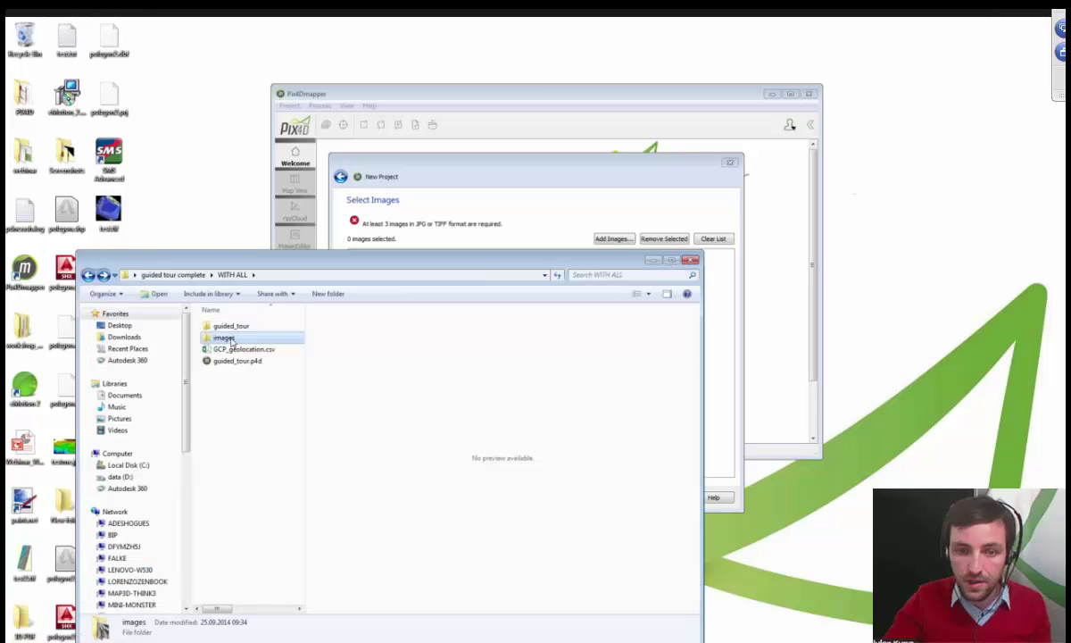
double_click(225, 337)
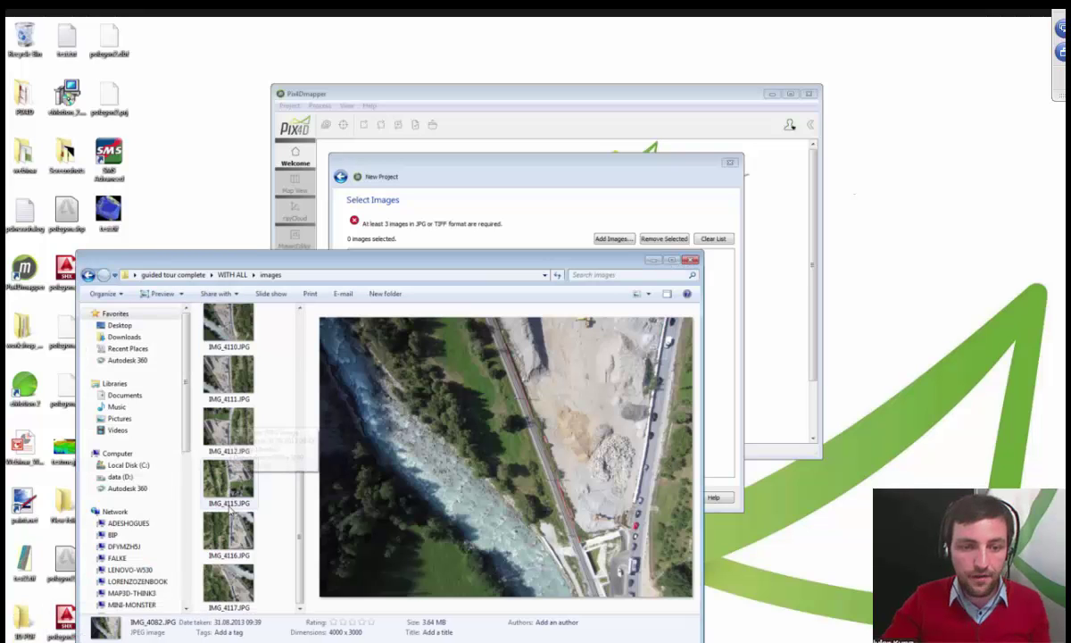
key("ctrl+a")
scroll(268, 351, "down", 4)
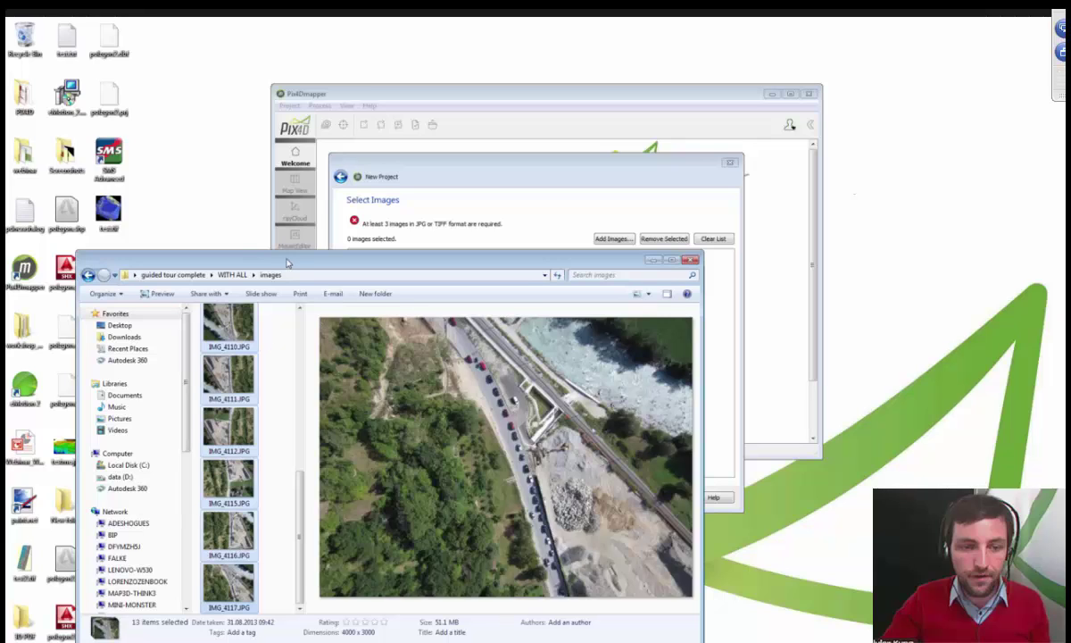
left_click_drag(286, 262, 295, 265)
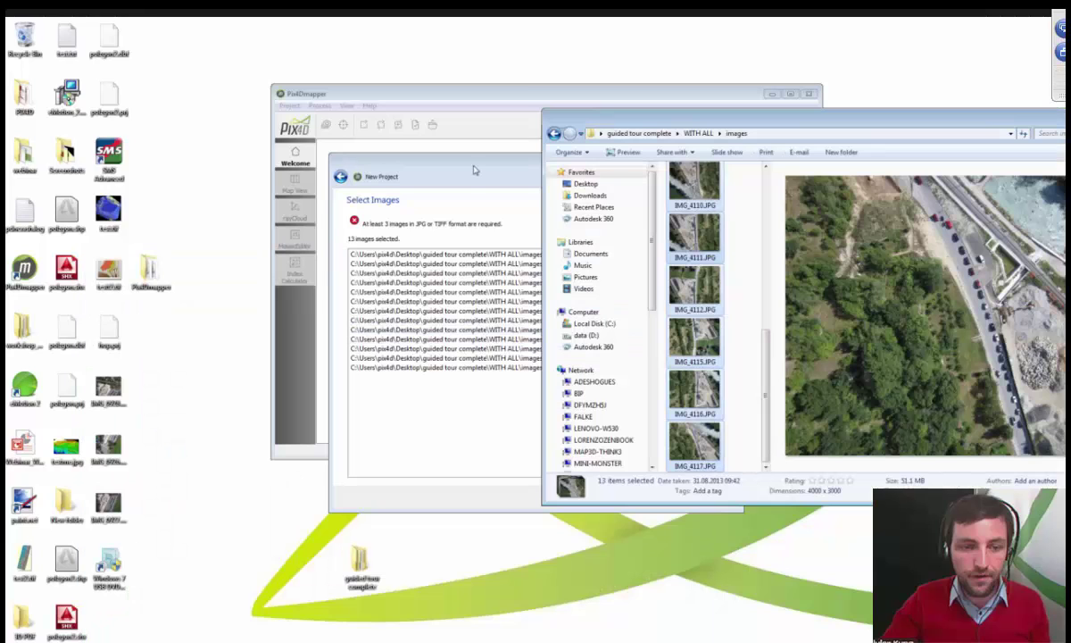
Accept the selected images and their WGS 84 image properties, and finish creating the project
left_click(624, 497)
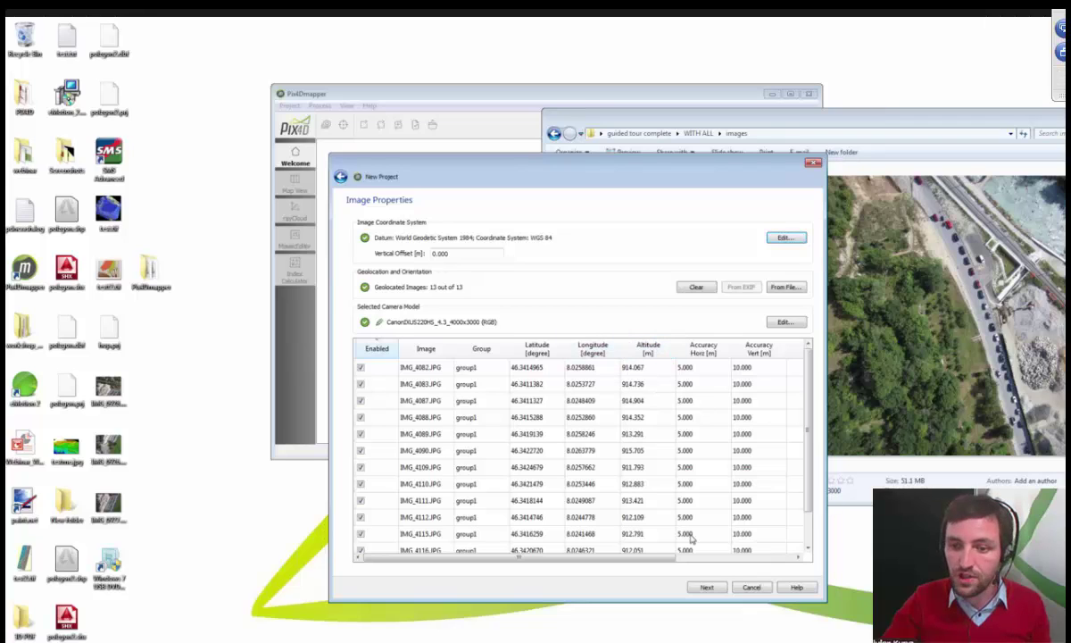
left_click(705, 586)
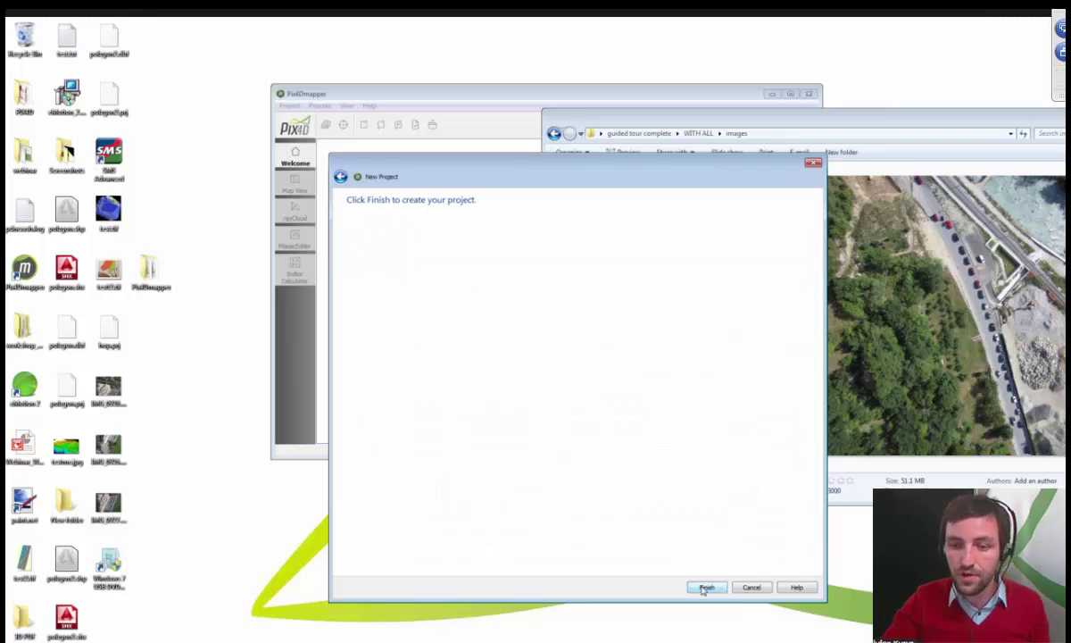
left_click(705, 586)
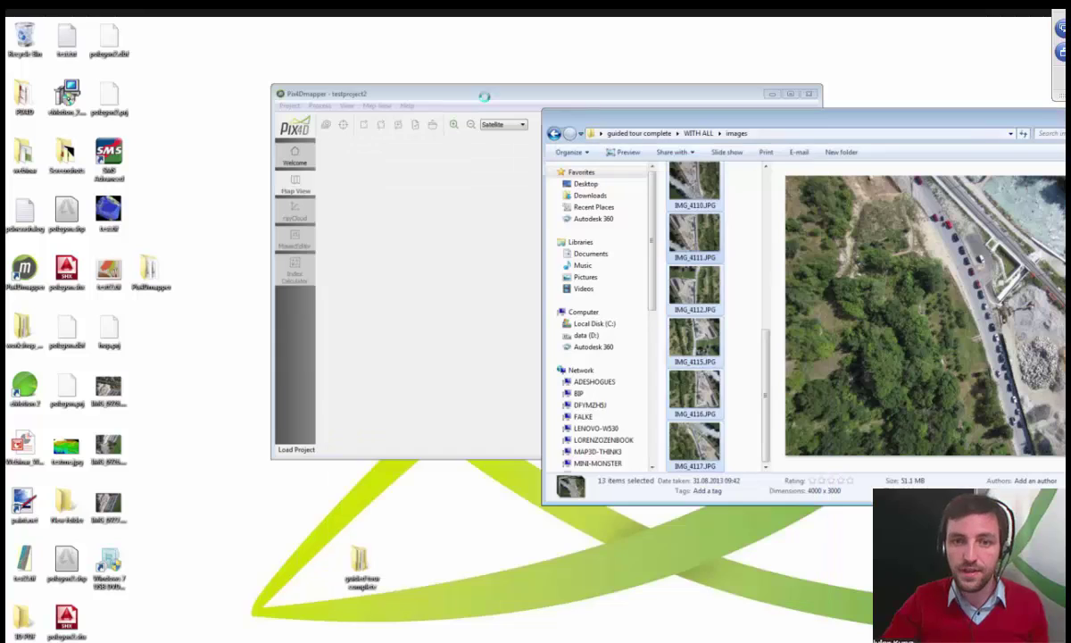
Toggle the Local Processing area off and on, and start full processing of all three steps in the maximized window
left_click(483, 96)
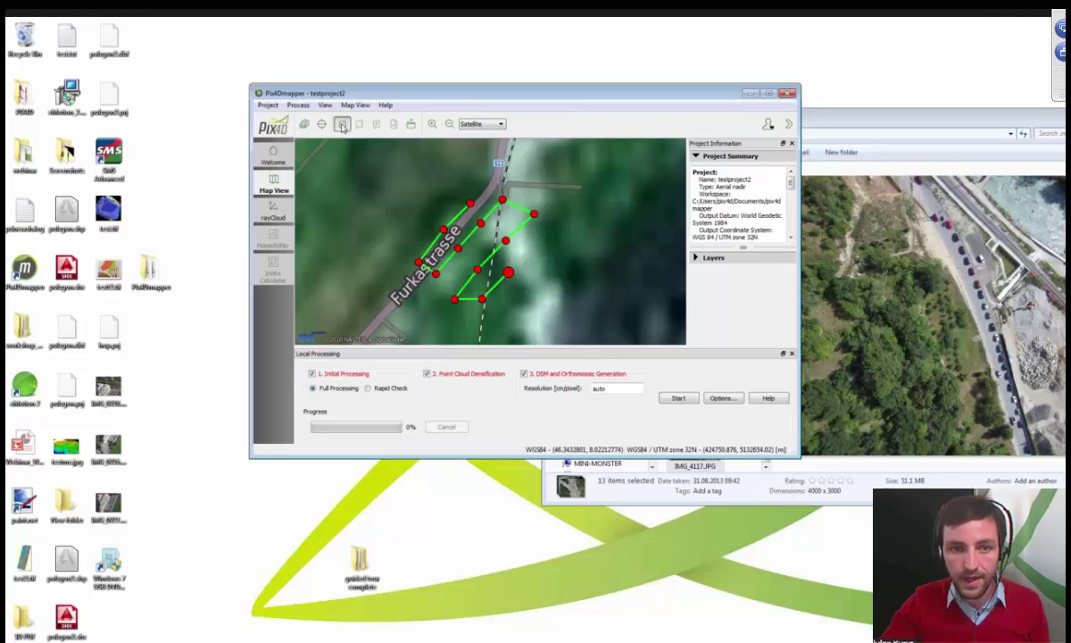
left_click(792, 354)
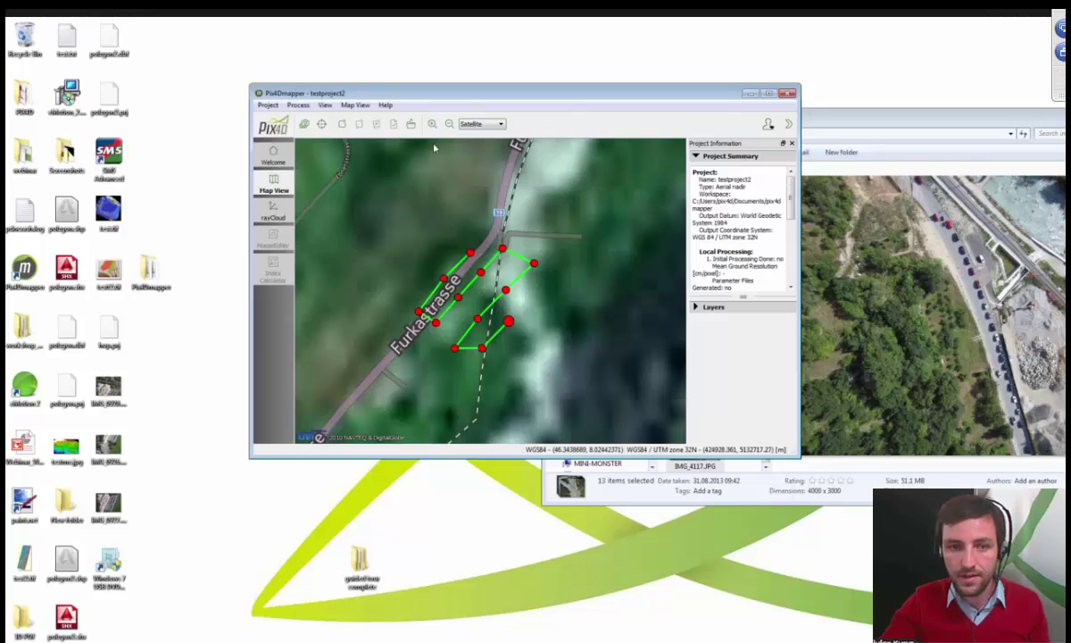
left_click(342, 124)
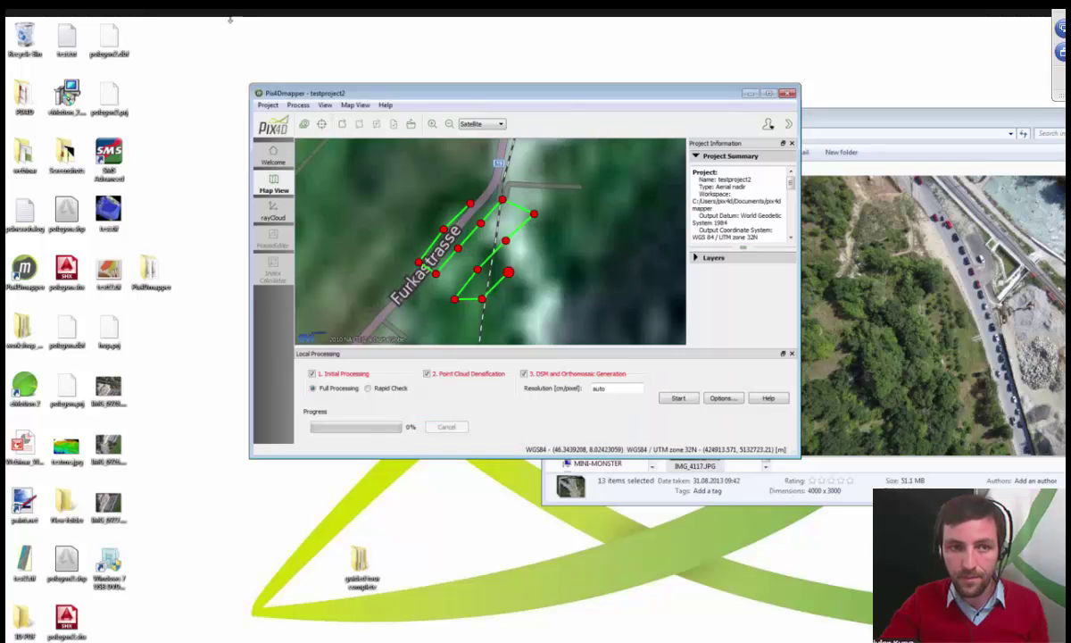
left_click(769, 93)
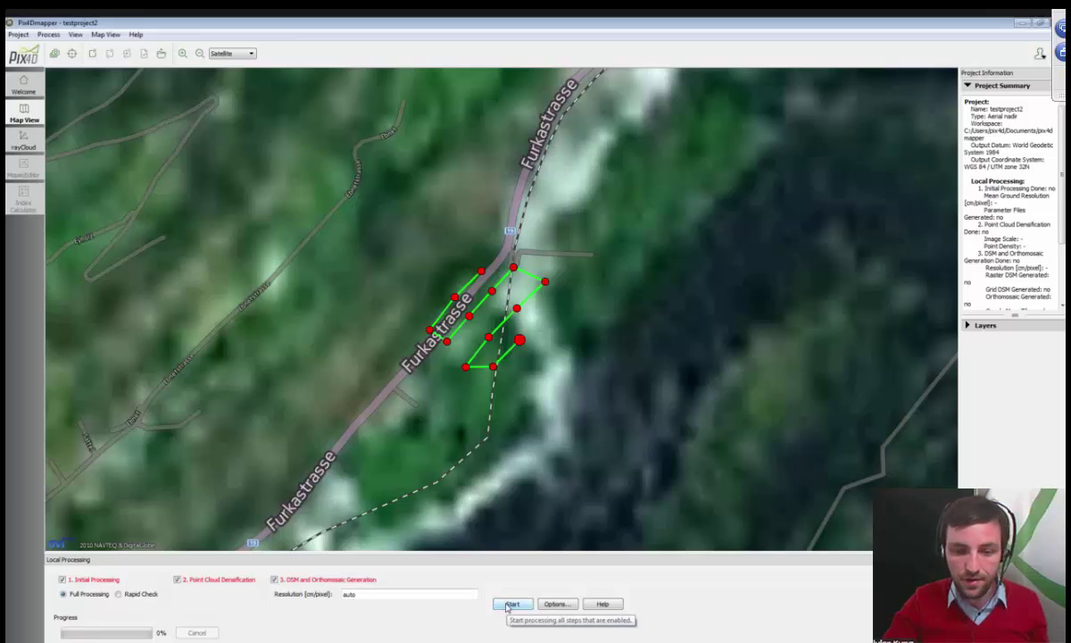
left_click(507, 607)
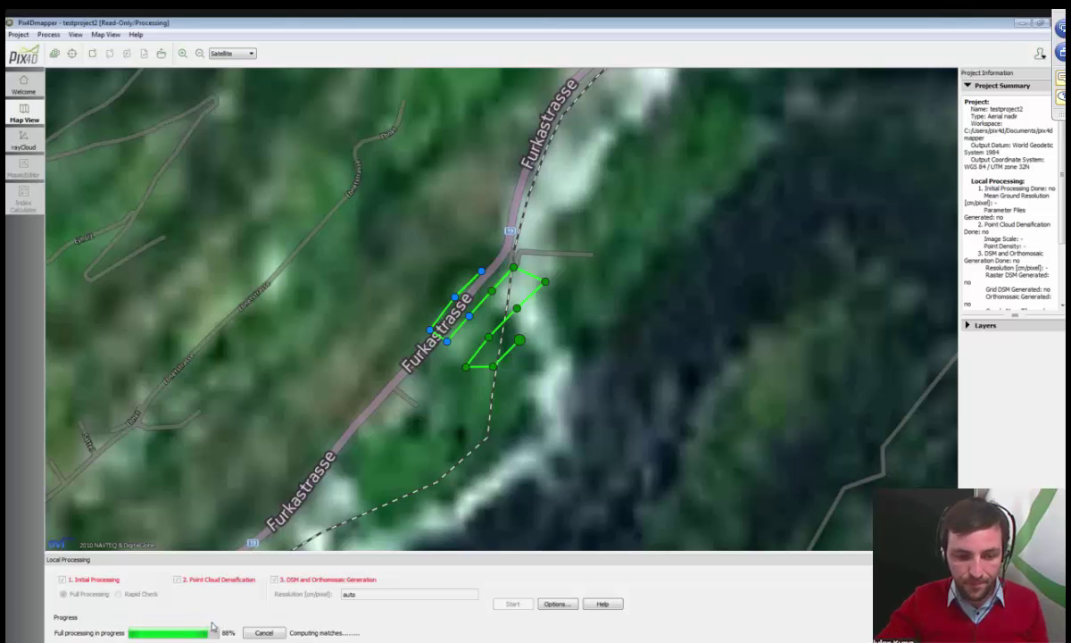
Cancel the running processing of testproject2 and close Pix4Dmapper
left_click(263, 633)
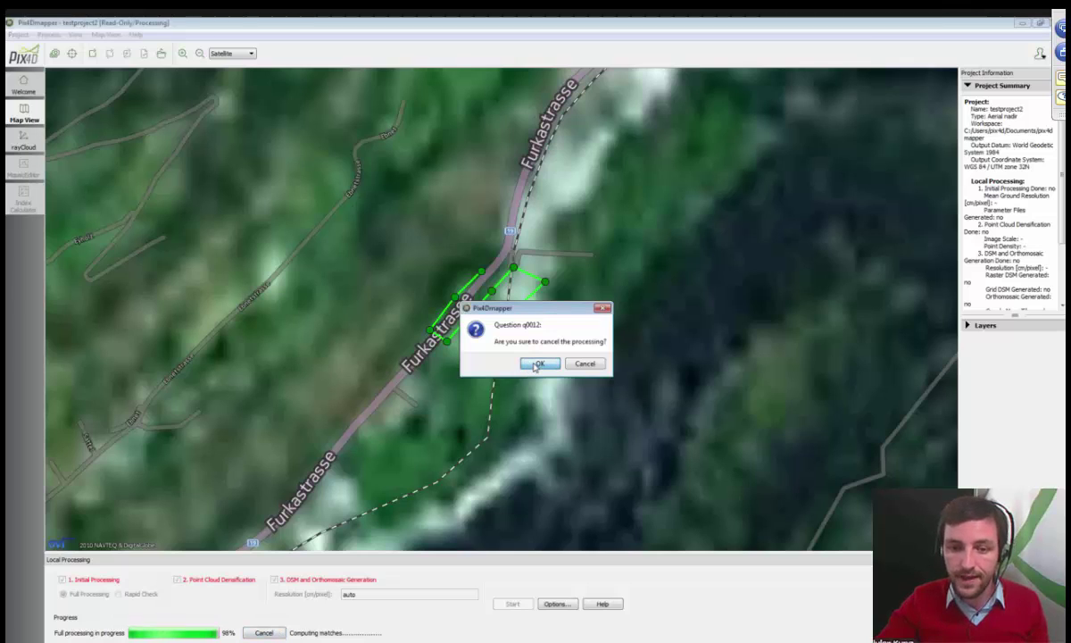
left_click(537, 364)
left_click_drag(724, 23, 591, 164)
left_click(852, 164)
left_click(657, 367)
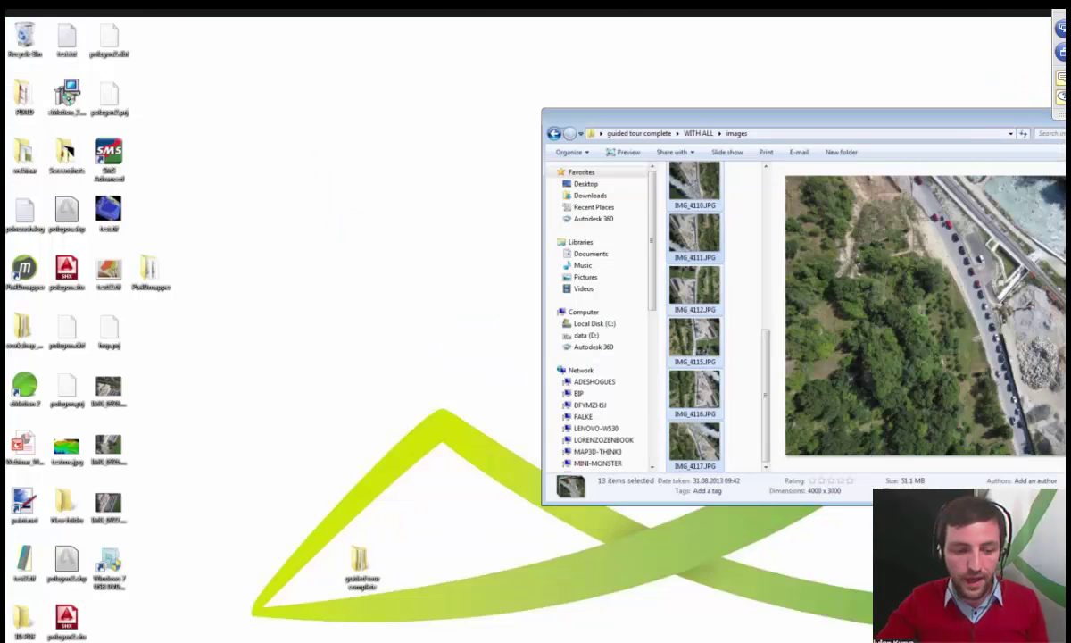
Launch Pix4Dmapper again and close the images folder window
right_click(190, 641)
left_click(191, 624)
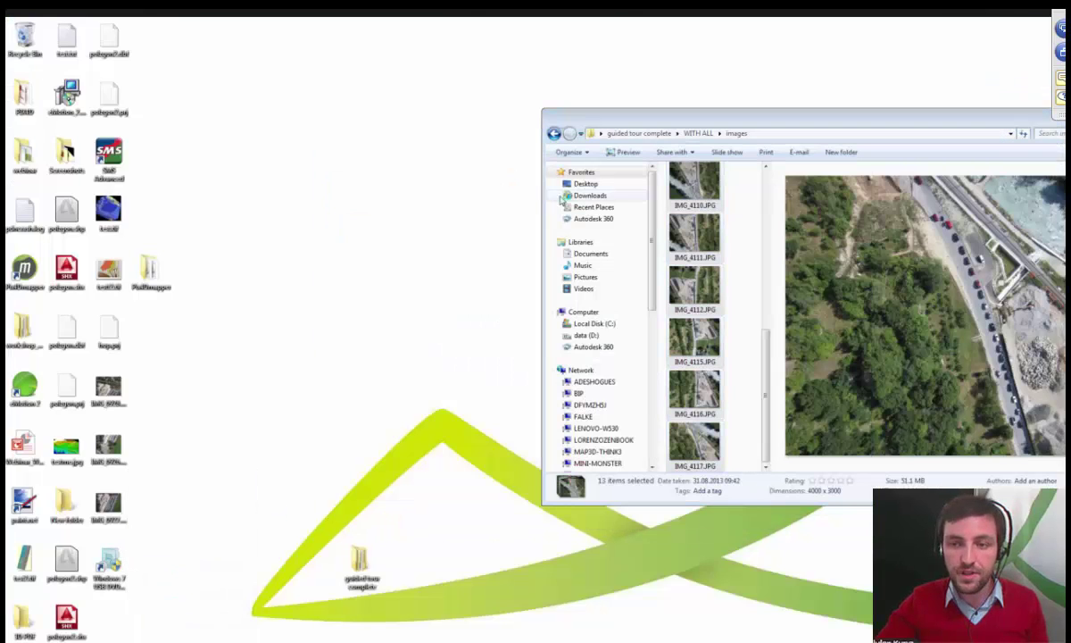
left_click_drag(969, 115, 864, 123)
left_click(1044, 119)
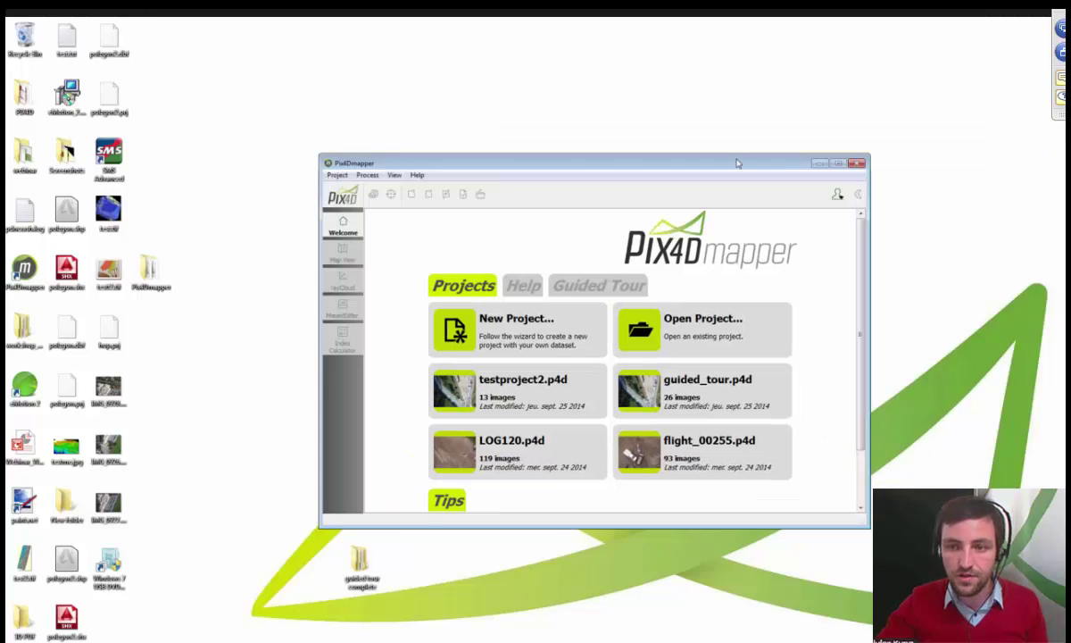
Enlarge the Pix4Dmapper window and open the Guided Tour demo project, replacing its camera model parameters with the database ones
left_click_drag(737, 163, 593, 67)
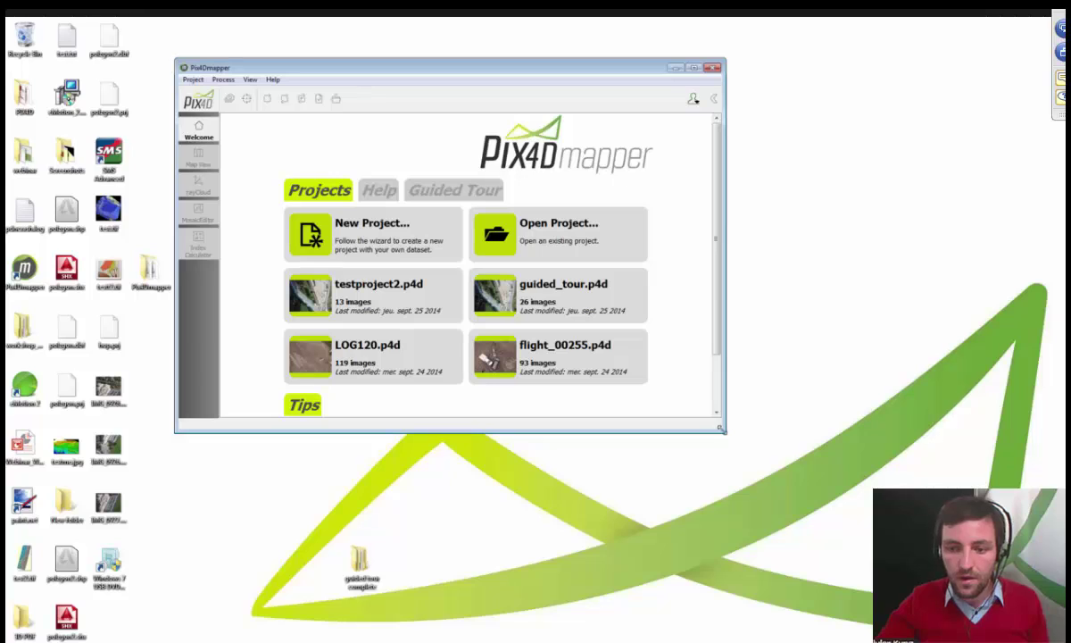
left_click_drag(721, 429, 862, 540)
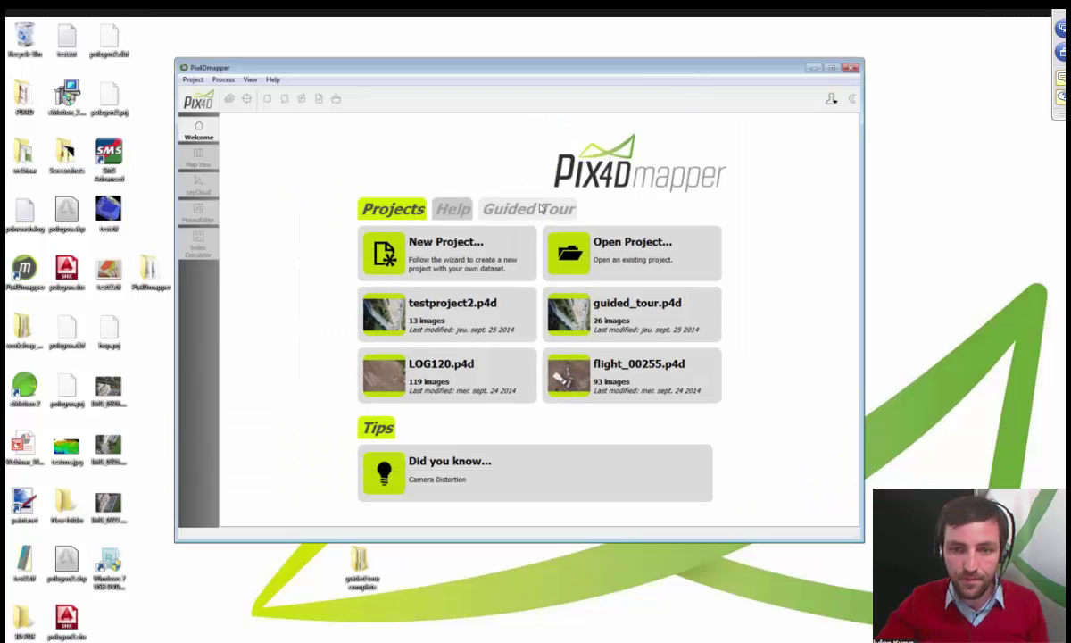
left_click(541, 208)
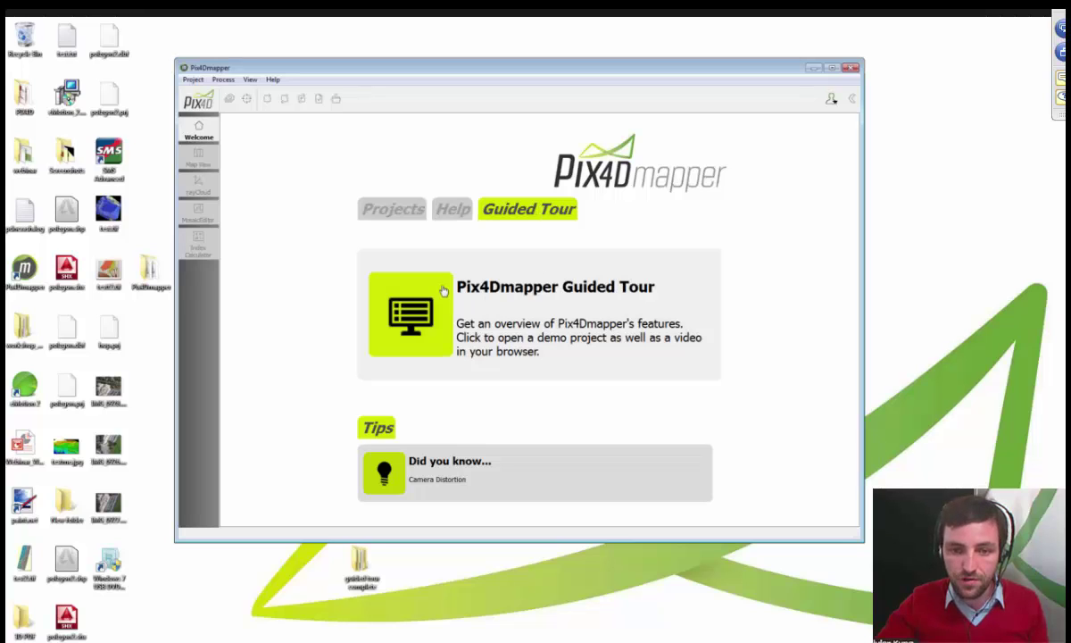
left_click(511, 312)
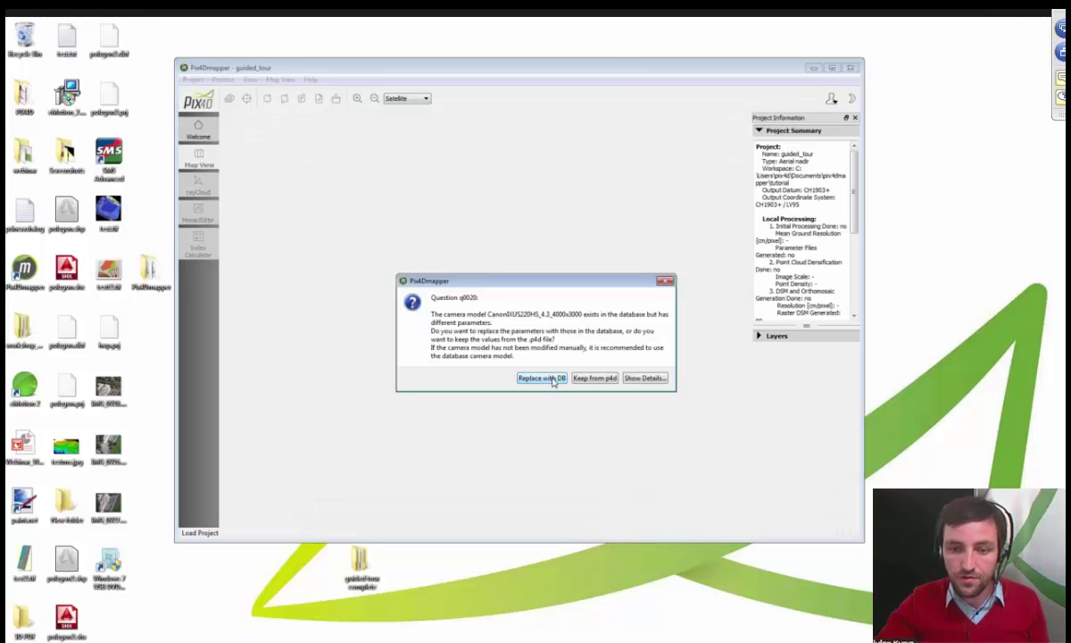
left_click(560, 378)
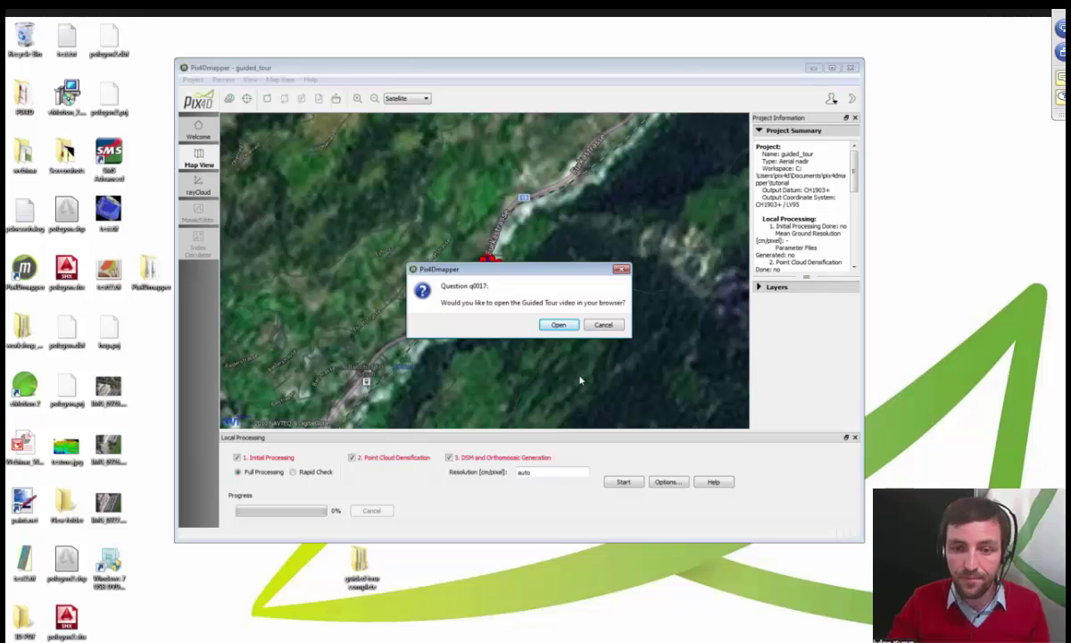
Open the Guided Tour video page in the browser and shrink its window
left_click(559, 325)
left_click_drag(387, 198, 659, 33)
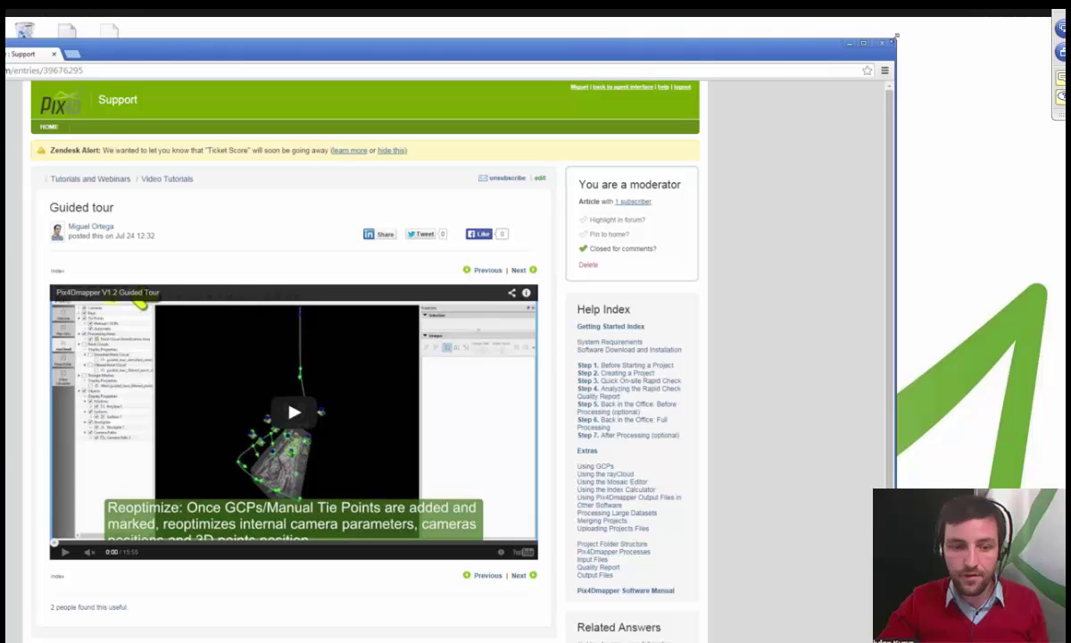
left_click_drag(896, 36, 564, 319)
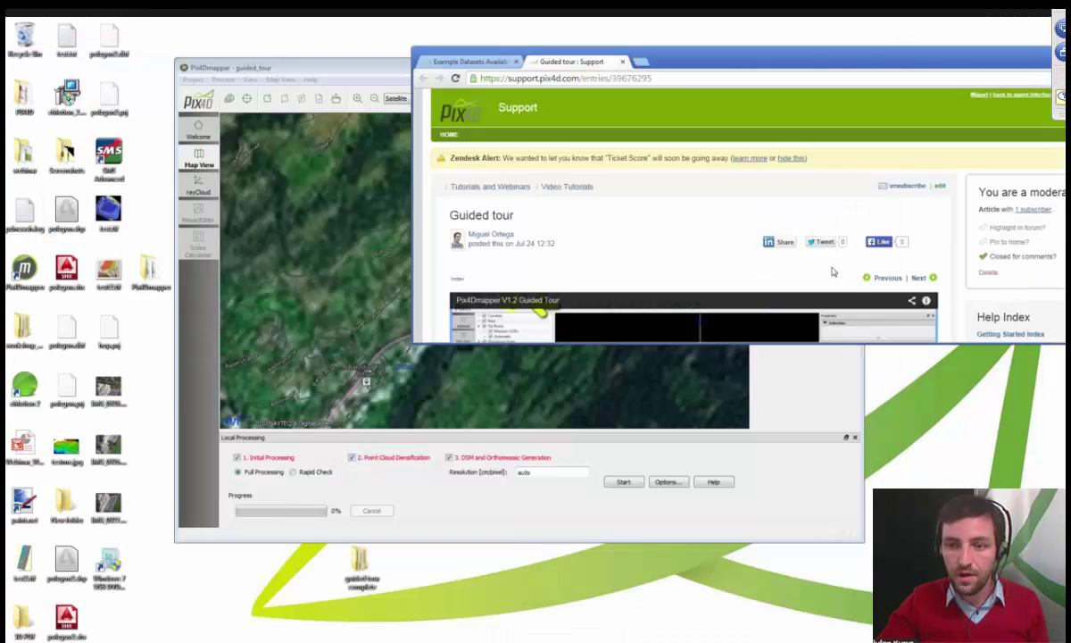
Play the start of the Pix4Dmapper Guided Tour video, pause it and move the browser window over the project
scroll(715, 289, "down", 4)
left_click(715, 289)
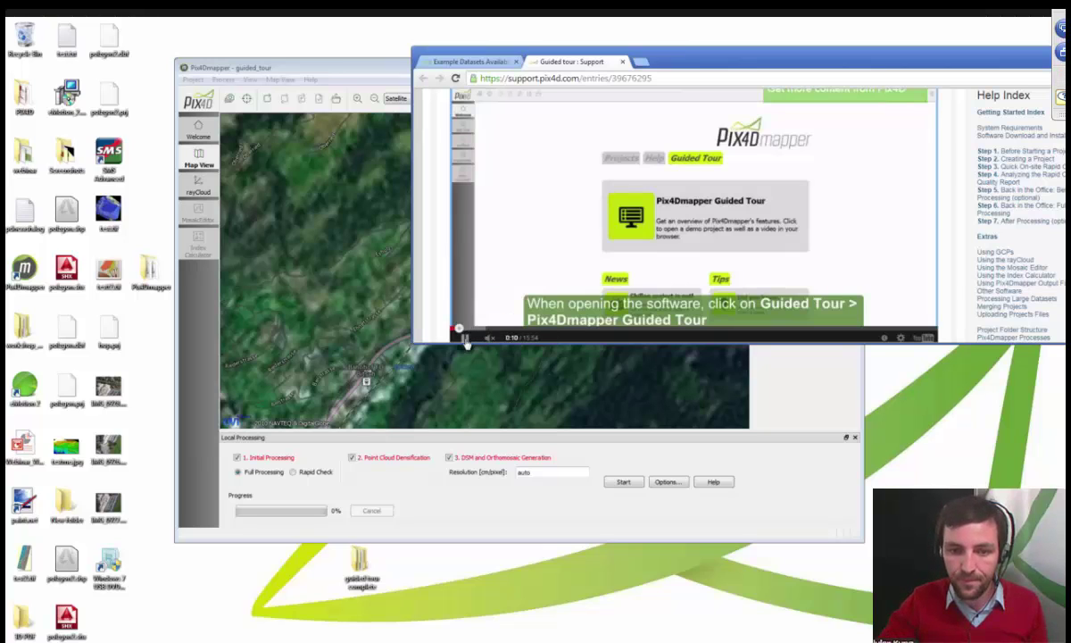
left_click(464, 338)
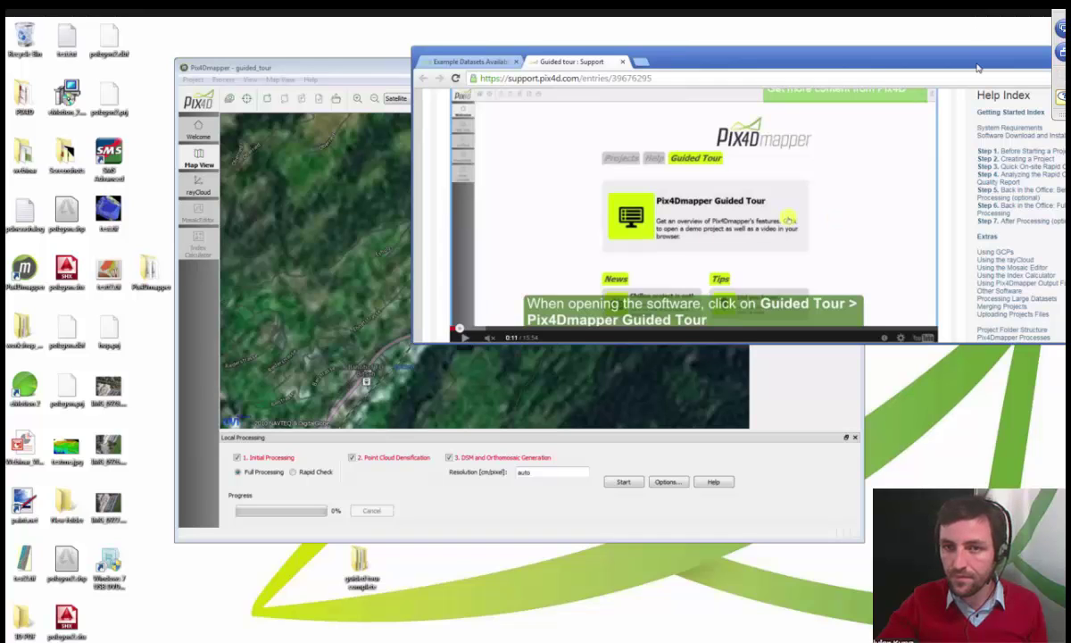
left_click_drag(978, 67, 777, 139)
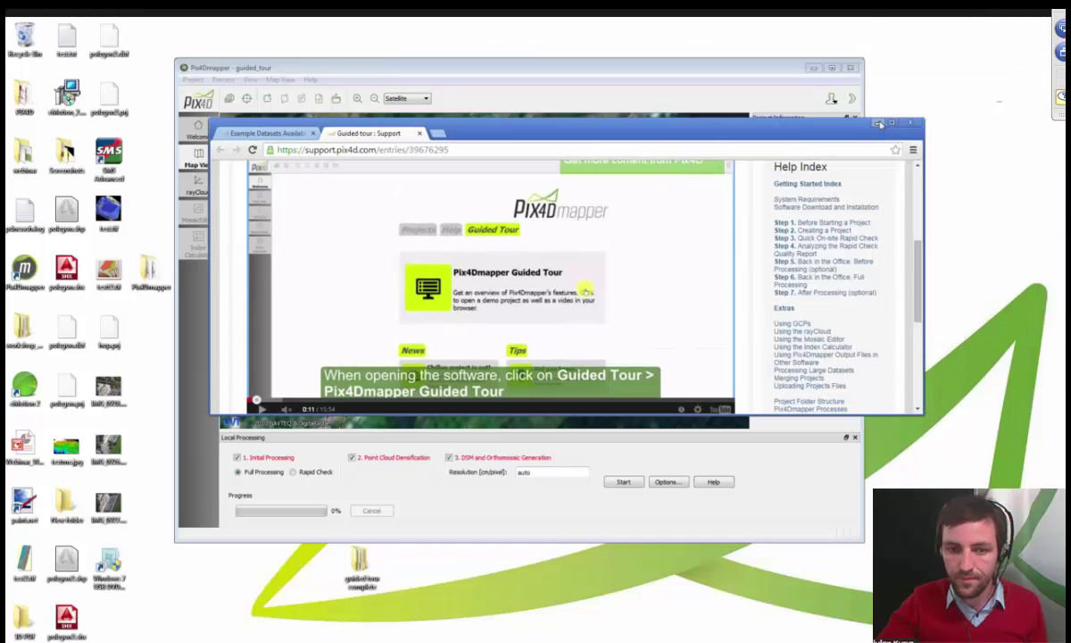
Minimize the browser, look over the unprocessed guided_tour project on its map, and close that Pix4Dmapper window
left_click(879, 124)
scroll(495, 275, "up", 3)
scroll(462, 293, "down", 1)
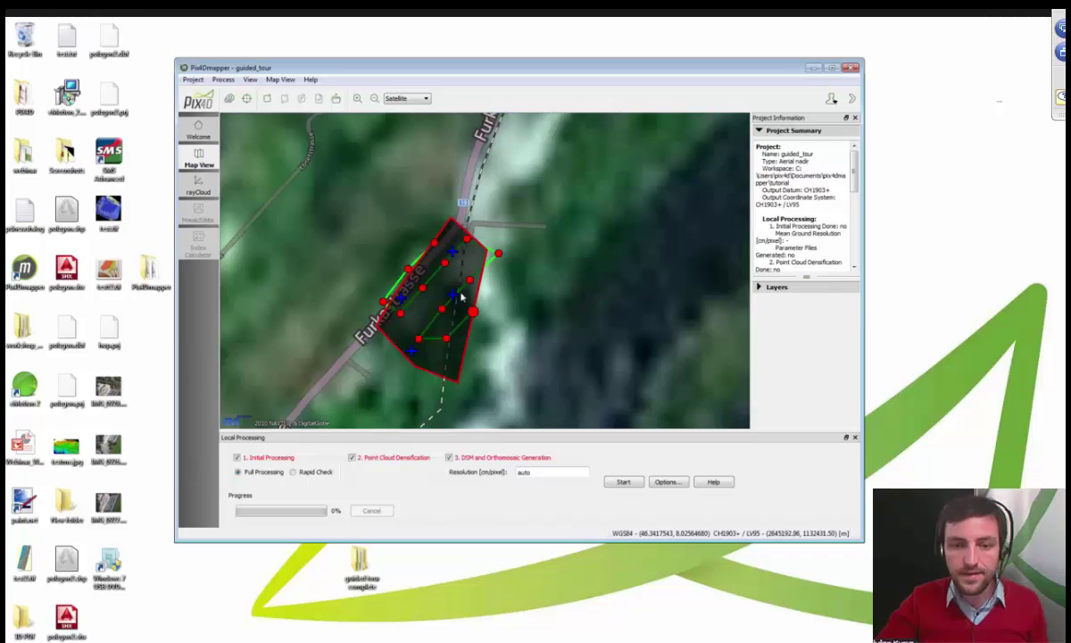
left_click_drag(461, 293, 495, 293)
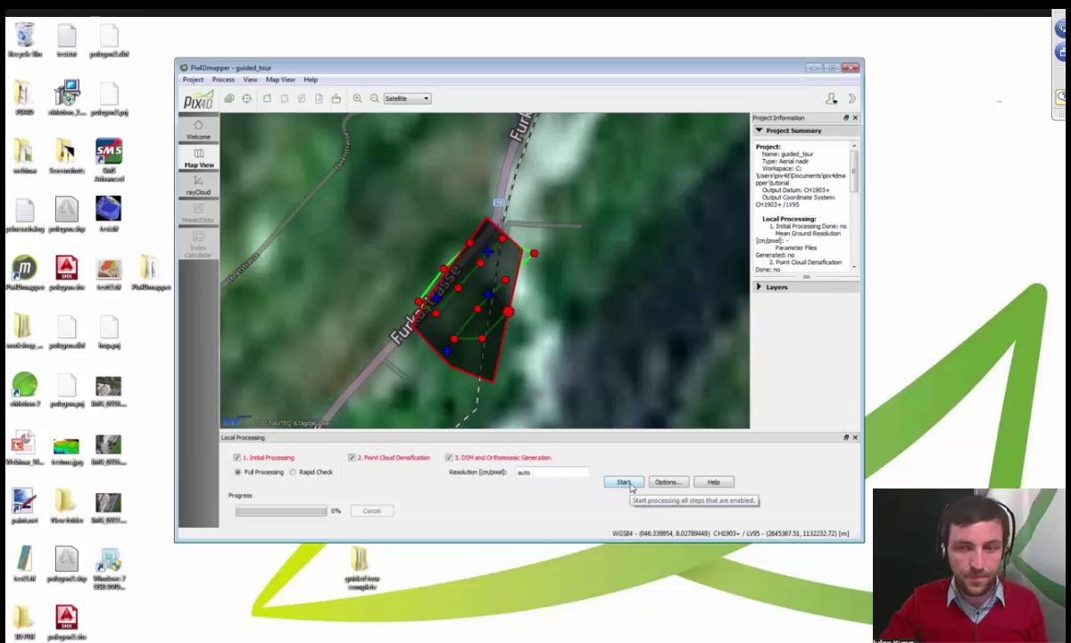
left_click(852, 69)
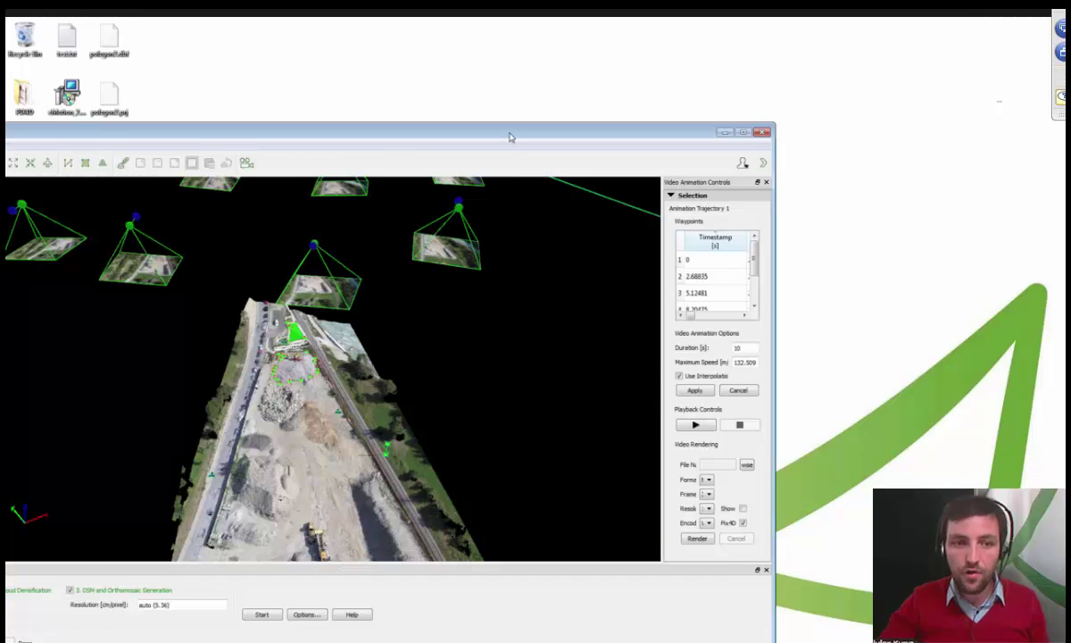
Maximize the window of the processed guided_tour project and widen its Project Information area beside the map
left_click_drag(520, 132, 763, 21)
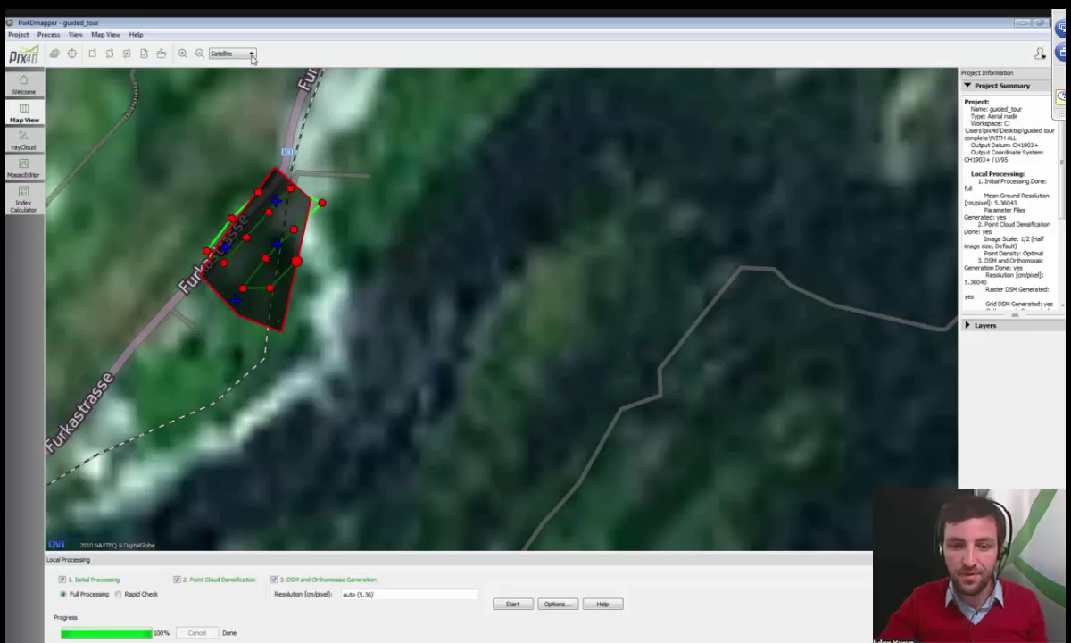
left_click_drag(275, 224, 394, 259)
scroll(394, 259, "up", 1)
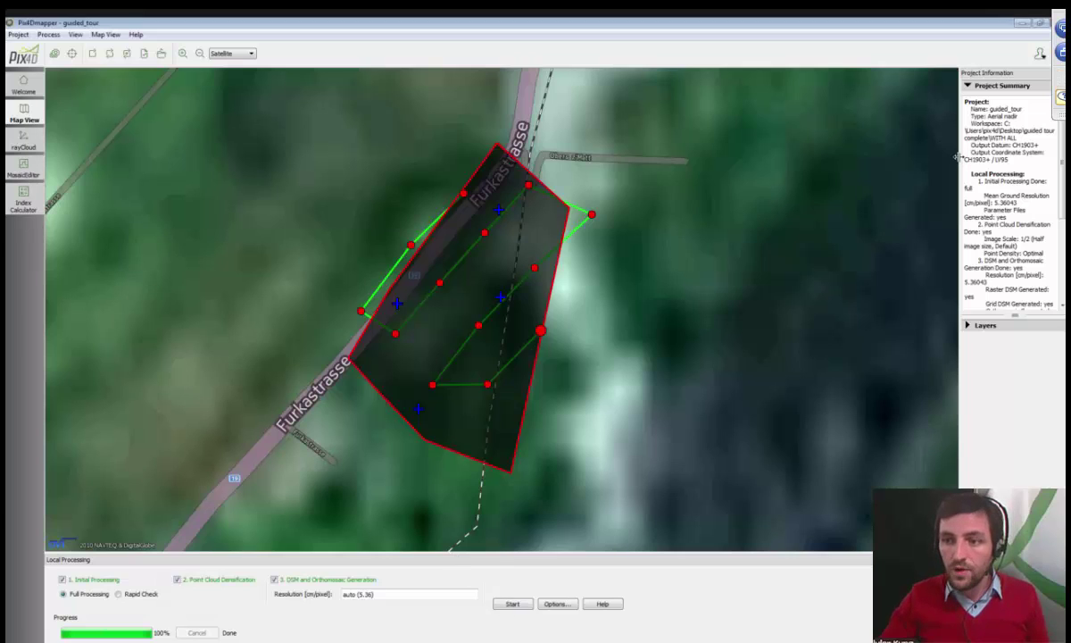
left_click_drag(955, 157, 827, 152)
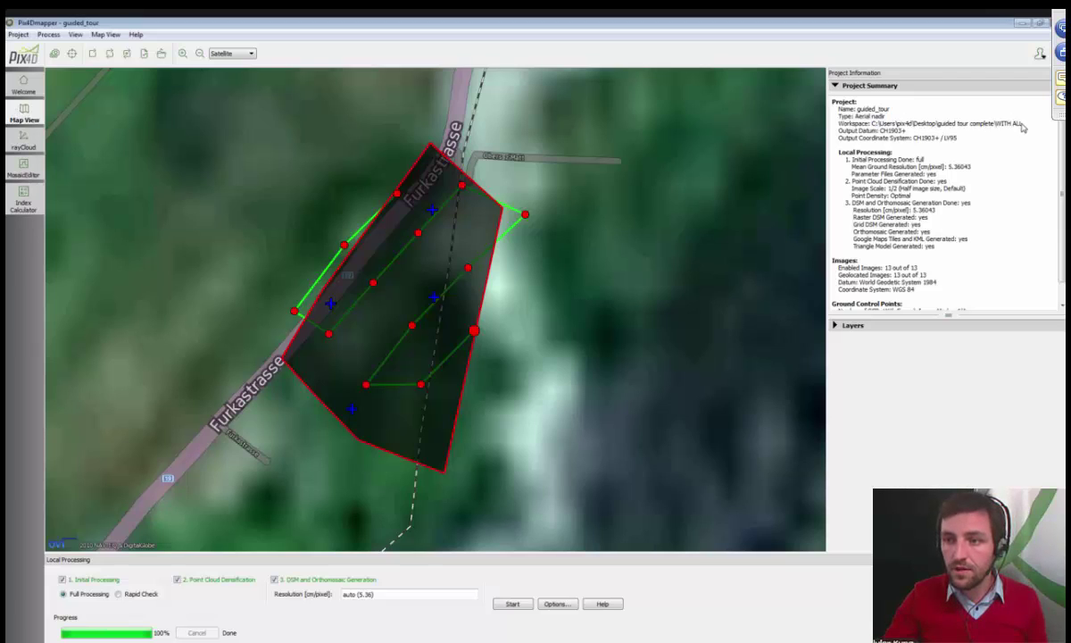
Highlight the workspace path in the project summary to show where the project is stored
left_click_drag(1023, 126, 873, 130)
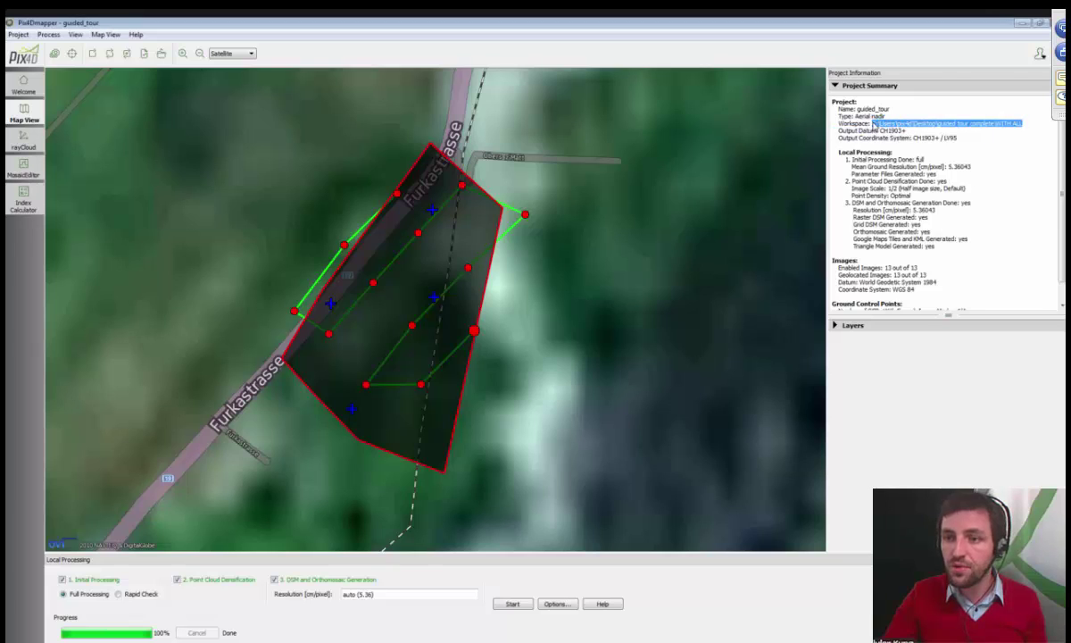
left_click(877, 128)
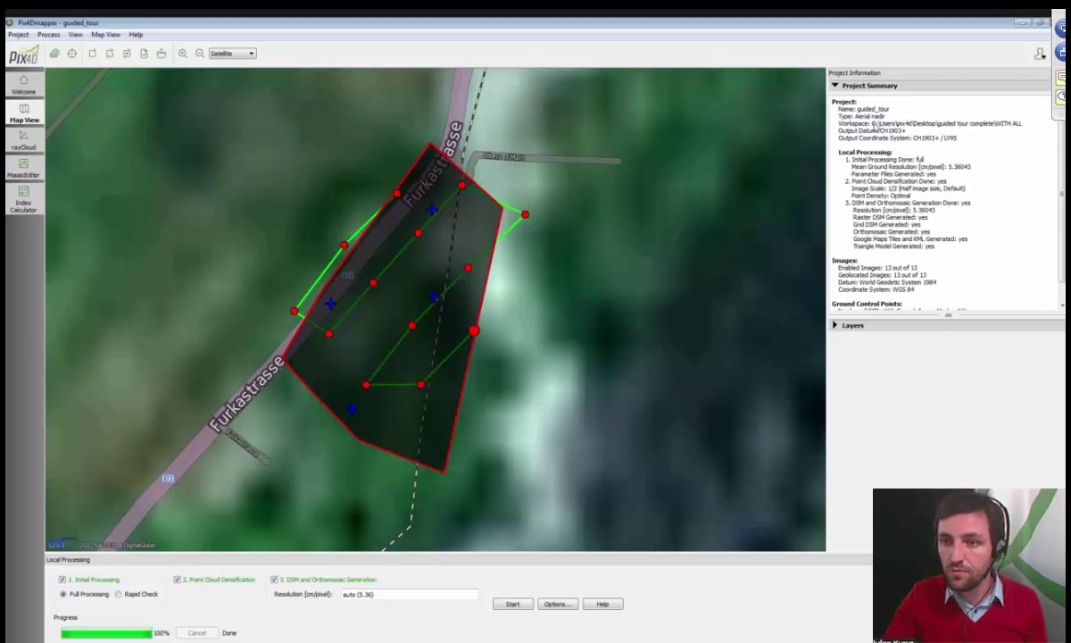
left_click_drag(872, 128, 1023, 125)
left_click(1006, 131)
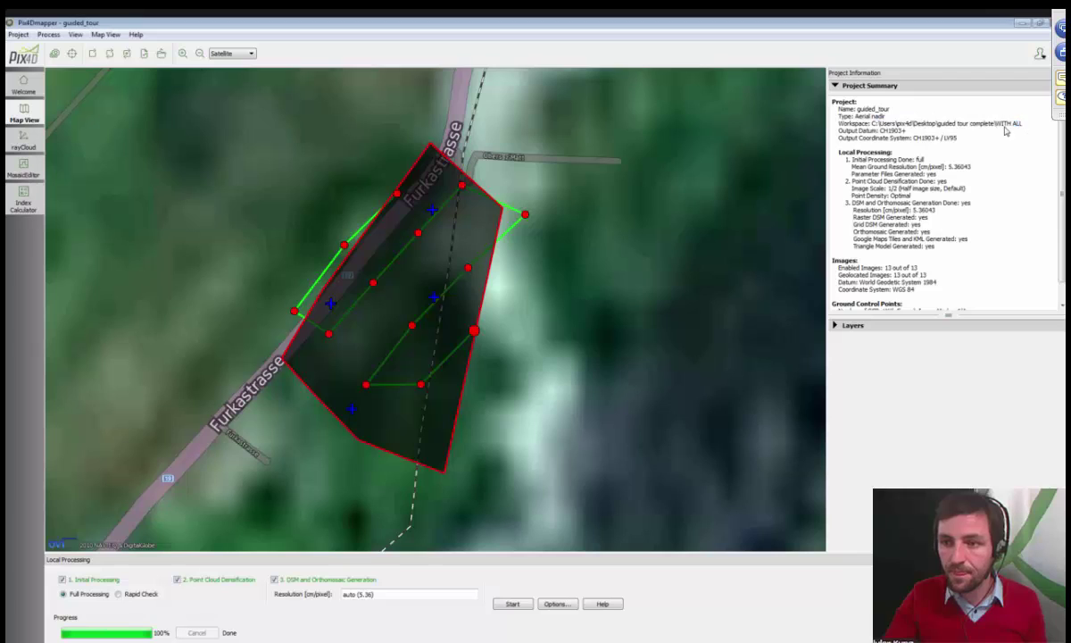
Open the guided_tour results folder and browse into the report folder inside 1_initial
left_click(161, 55)
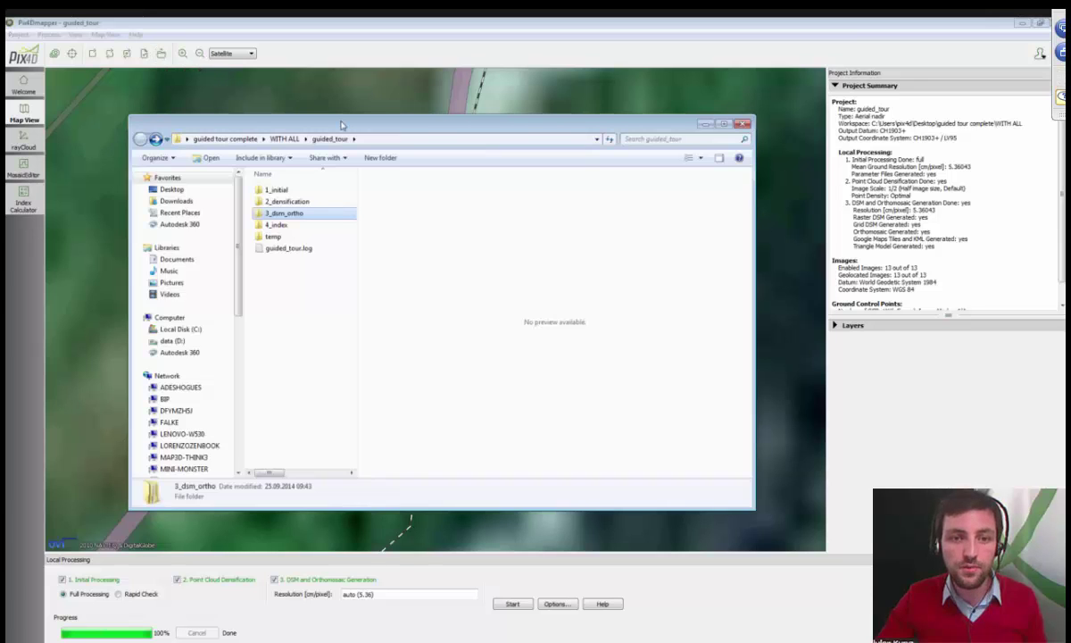
left_click_drag(341, 125, 438, 105)
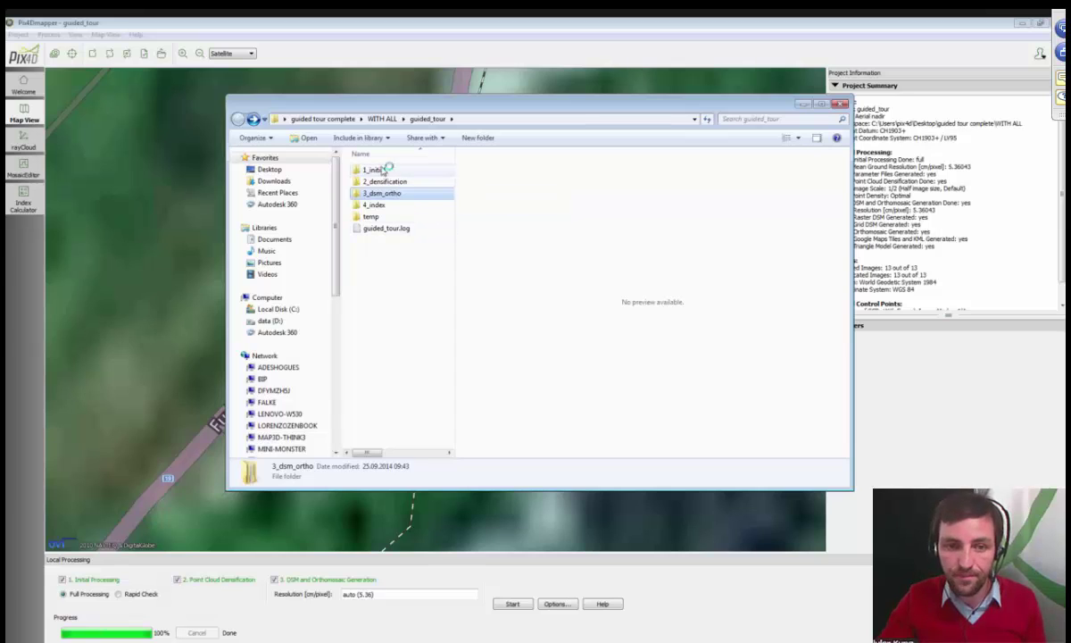
left_click(378, 170)
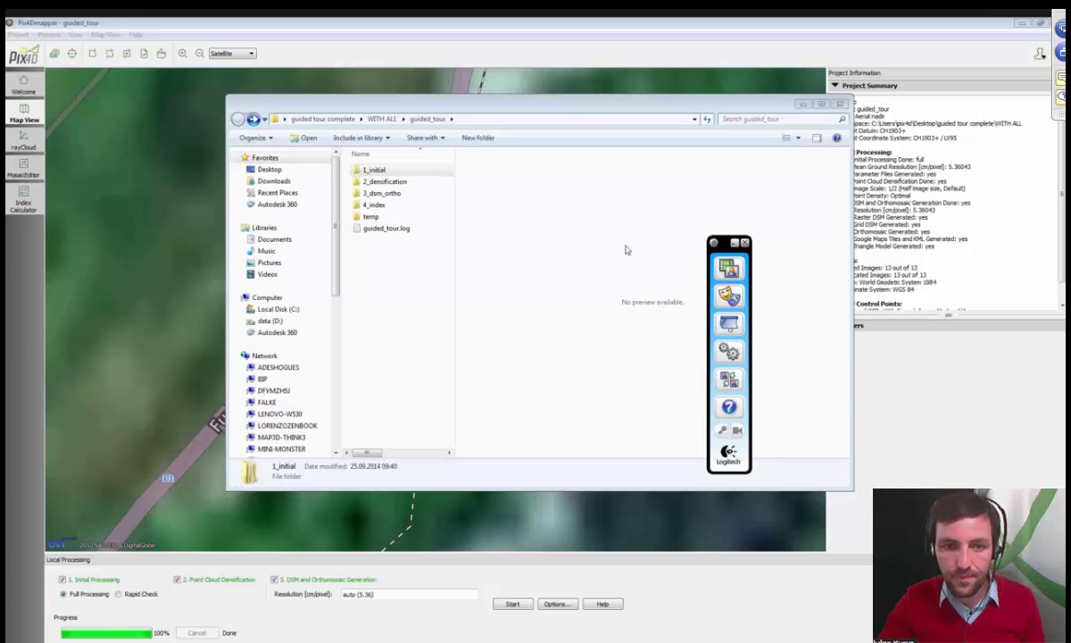
left_click(391, 170)
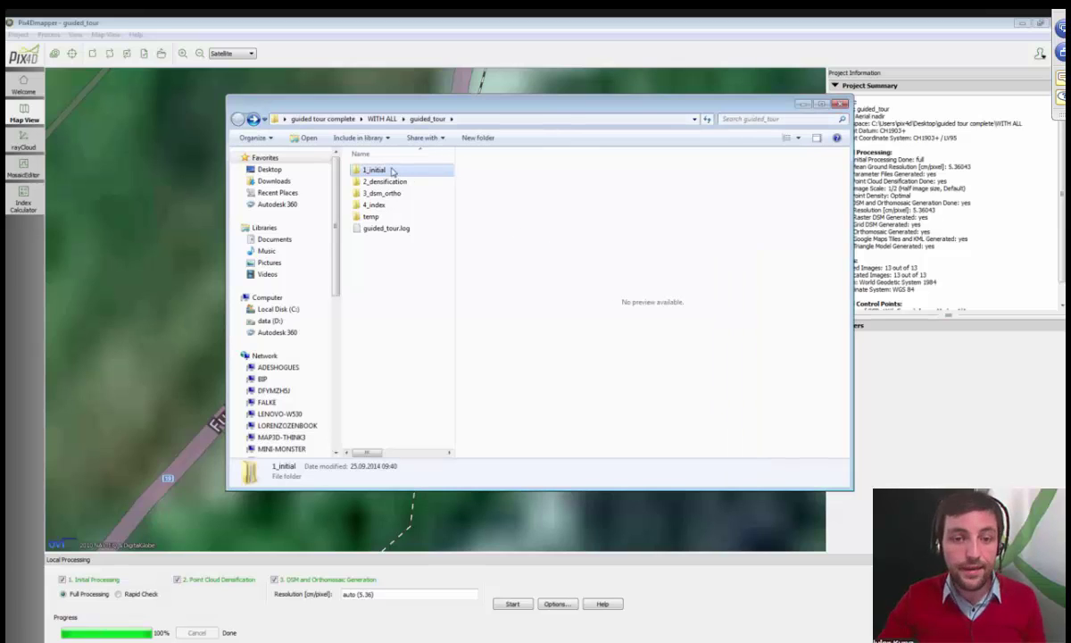
double_click(379, 171)
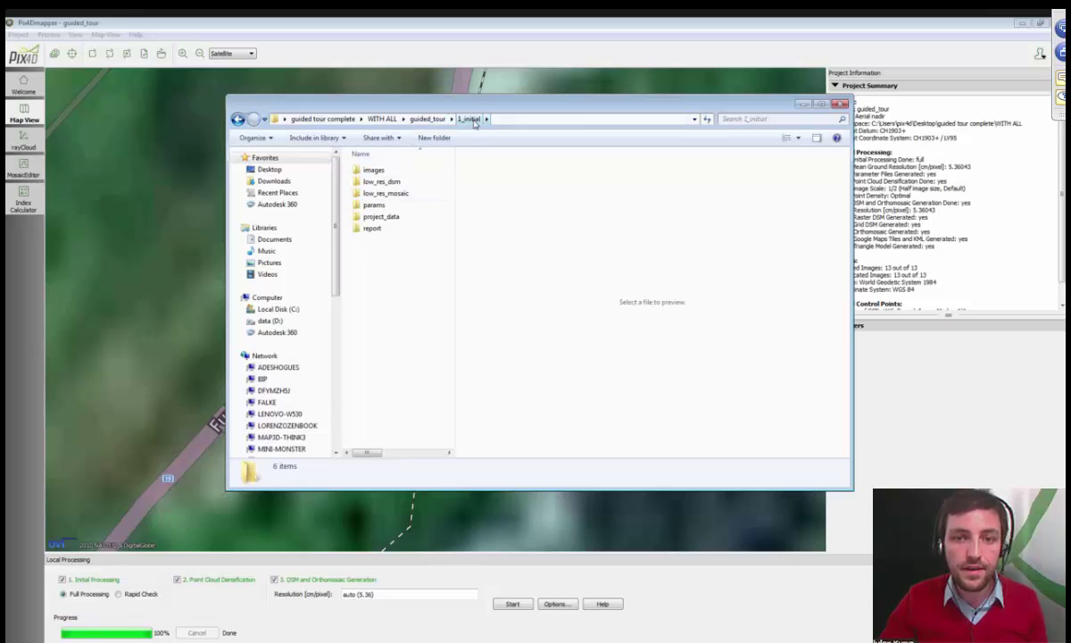
double_click(381, 232)
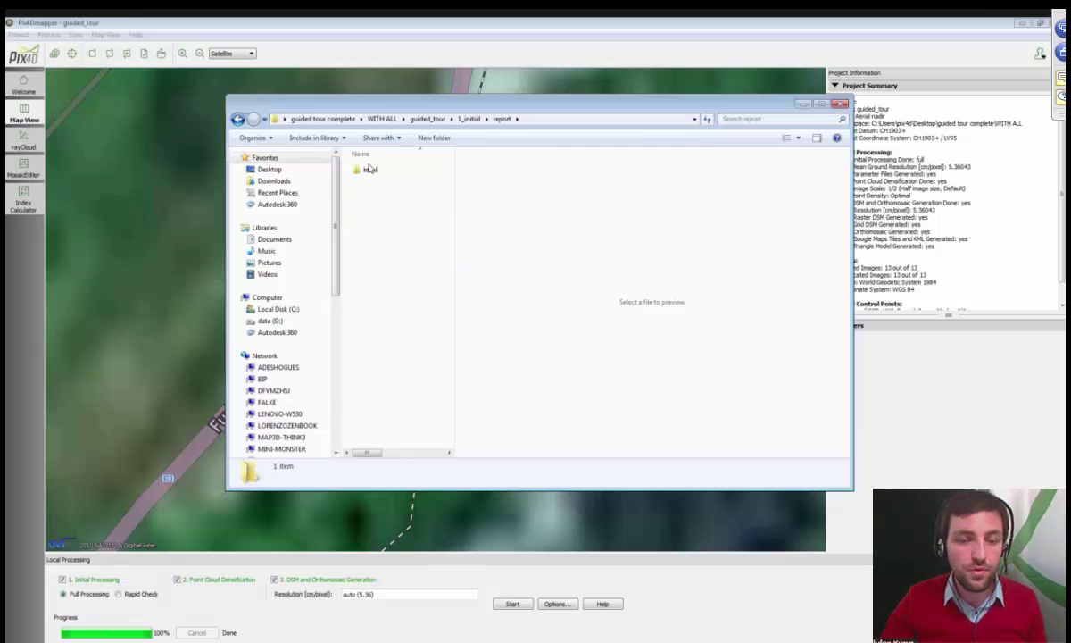
Return to Pix4Dmapper, review the Quality Report from the summary through calibration, overlap and bundle block adjustment to the GCP images, and close it
left_click(325, 53)
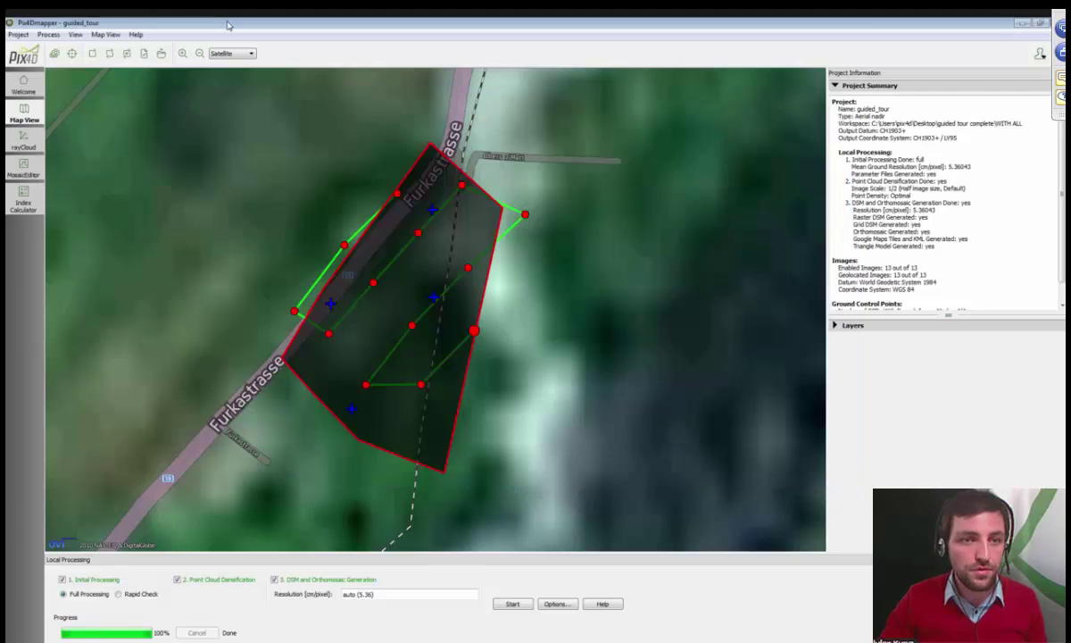
left_click(143, 54)
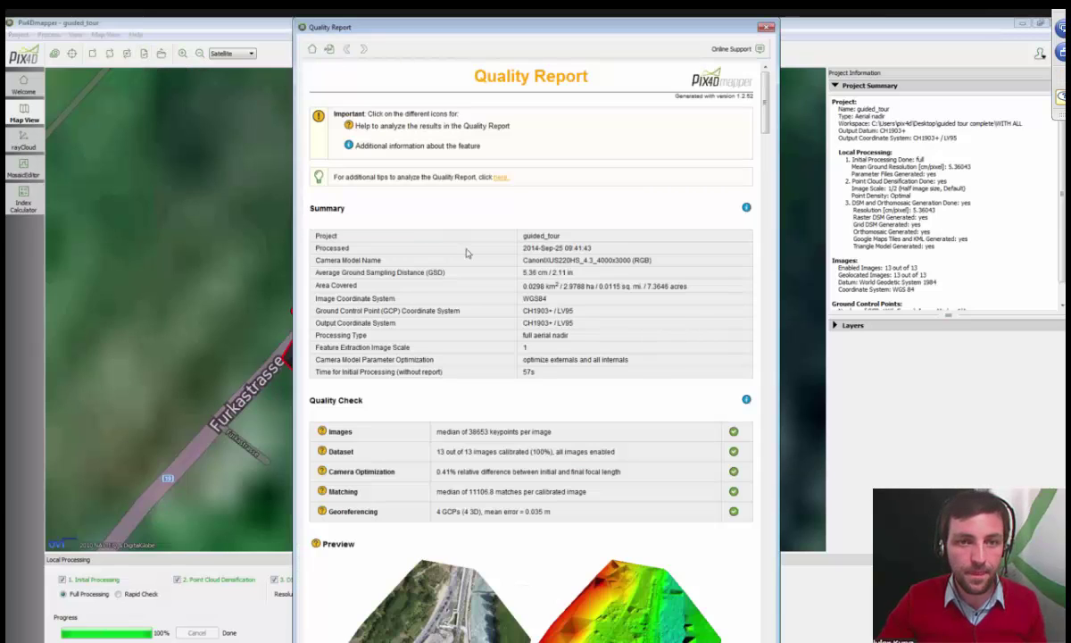
scroll(501, 328, "down", 3)
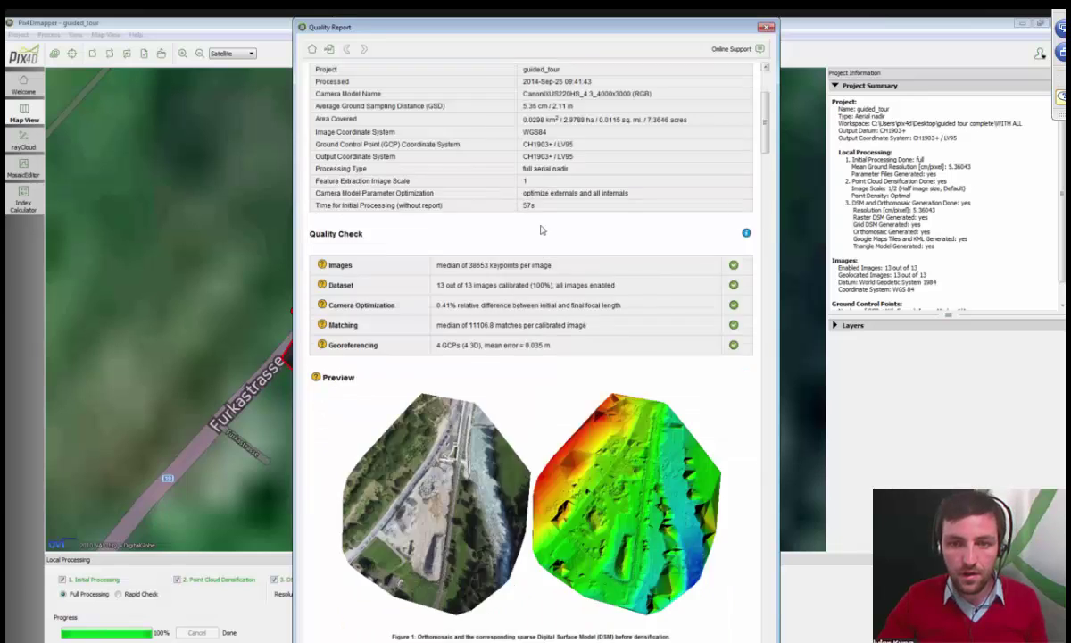
scroll(608, 245, "down", 10)
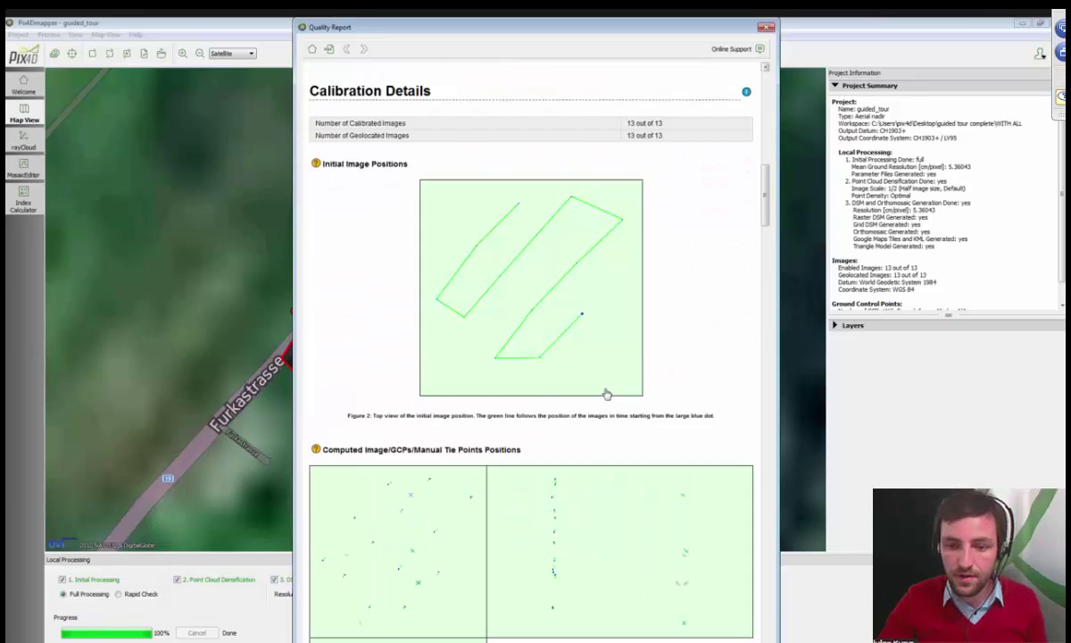
scroll(605, 393, "down", 12)
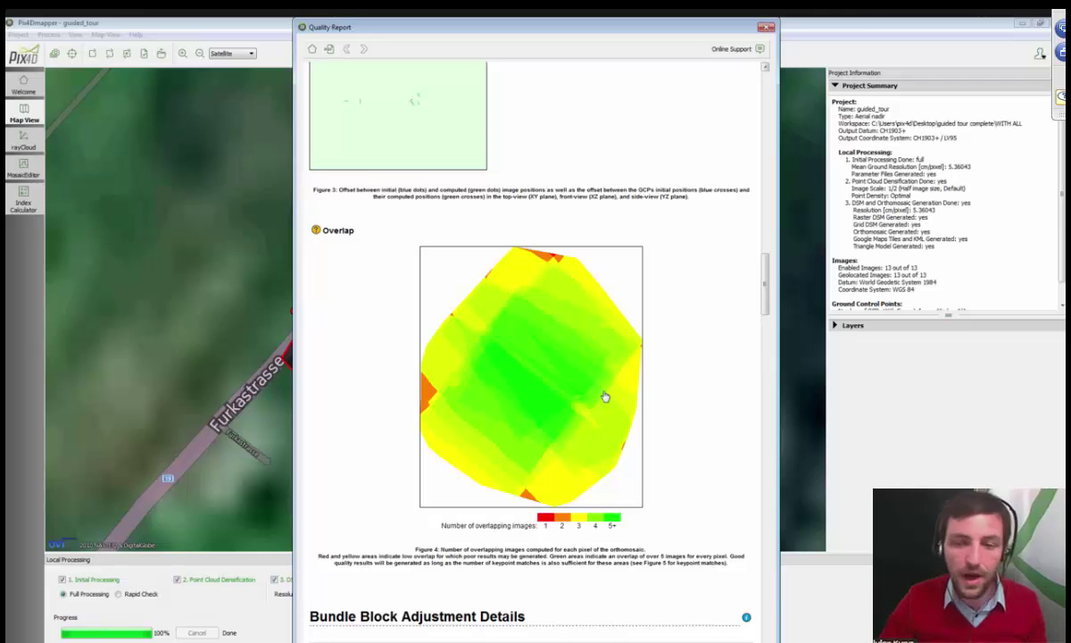
scroll(605, 395, "down", 10)
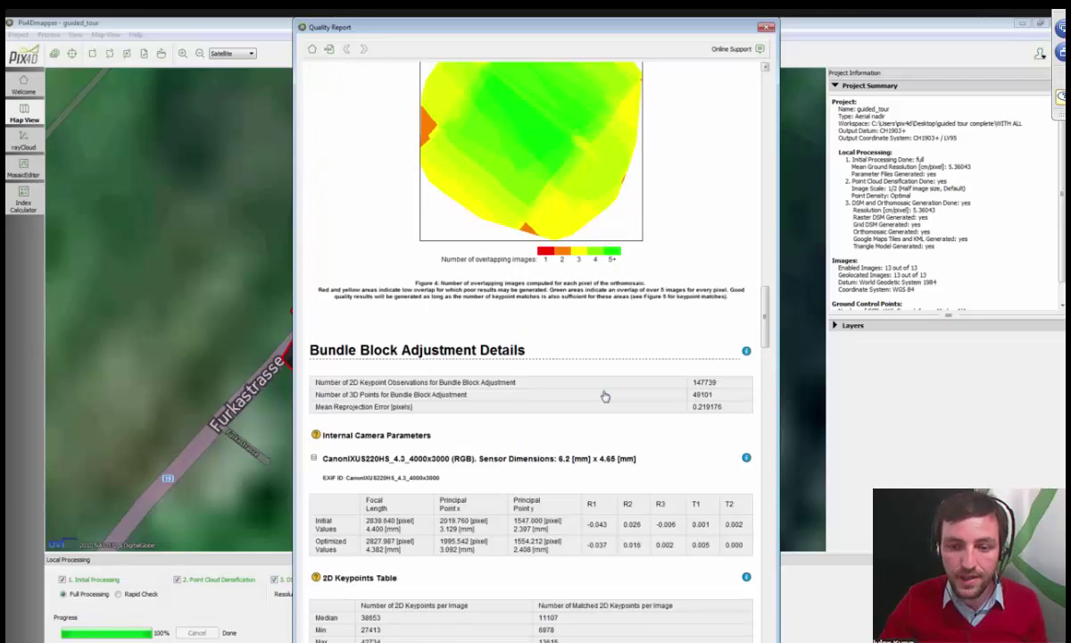
scroll(604, 405, "down", 15)
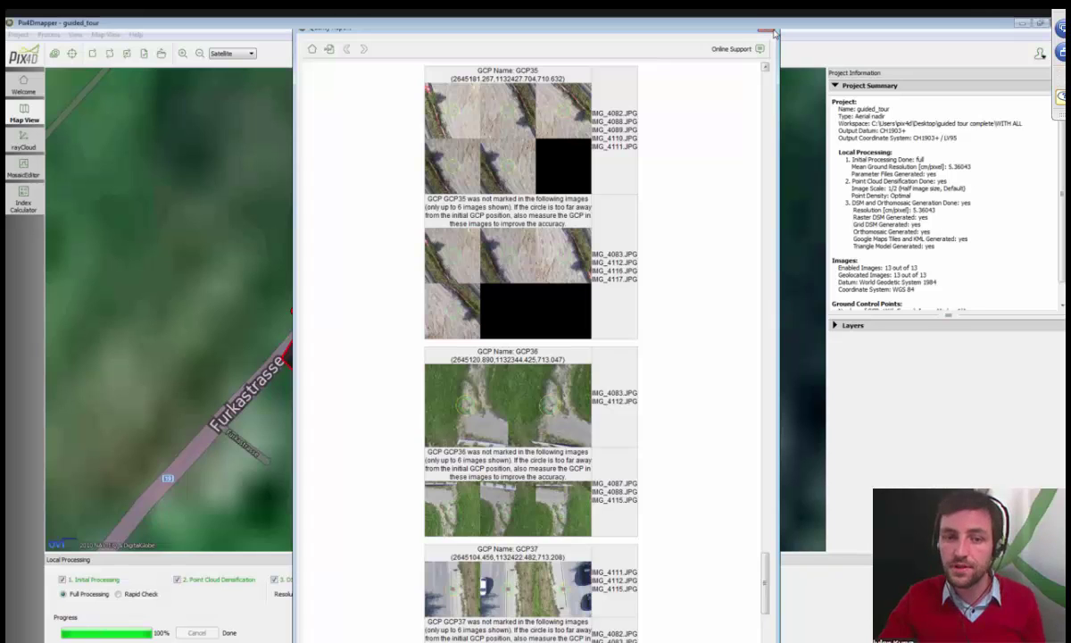
left_click(766, 26)
Reopen the guided_tour results folder, check the report folder inside 1_initial, and return to the guided_tour folder
left_click(161, 53)
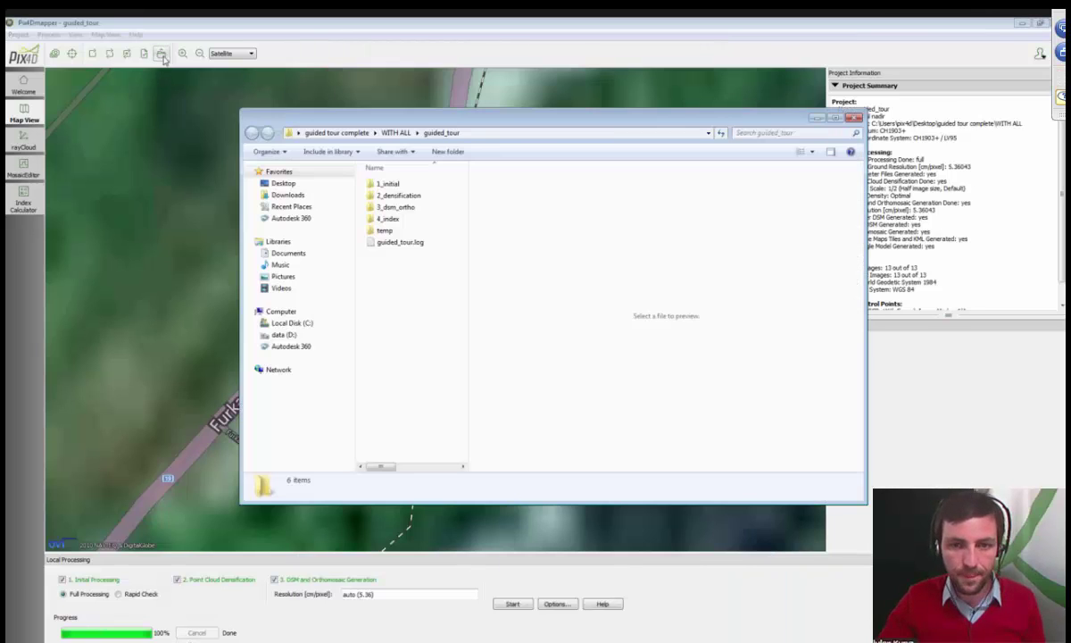
left_click(406, 185)
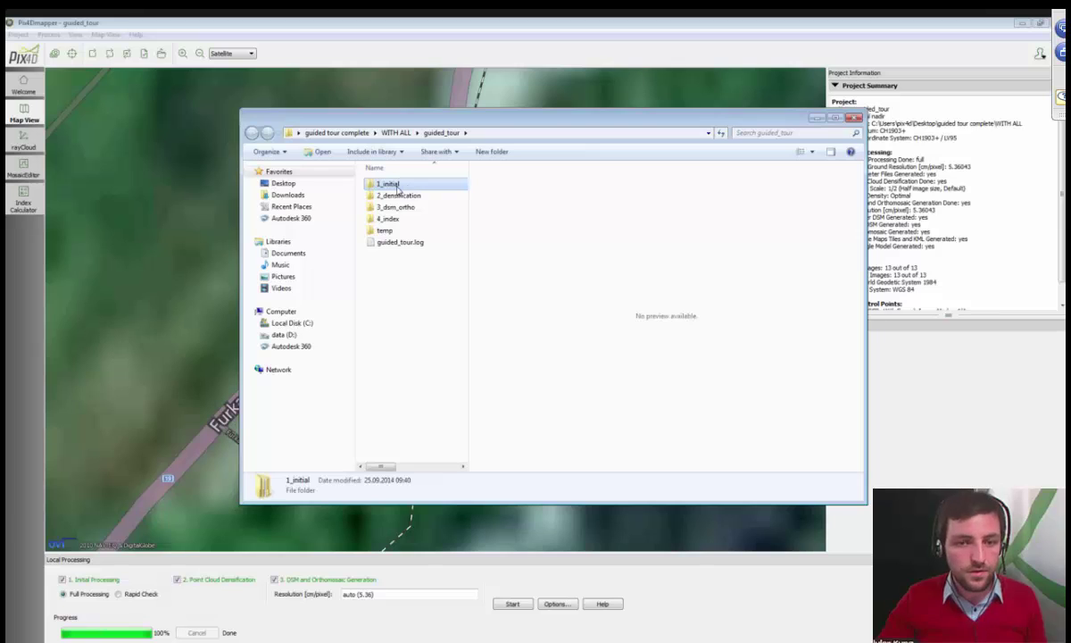
double_click(398, 185)
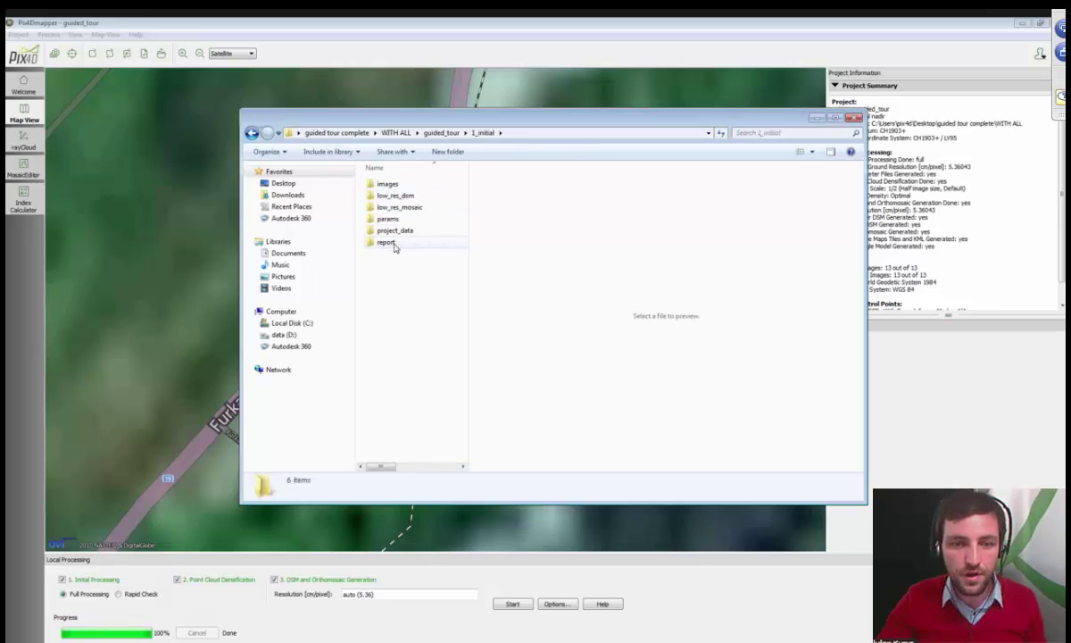
double_click(386, 242)
key("BackSpace")
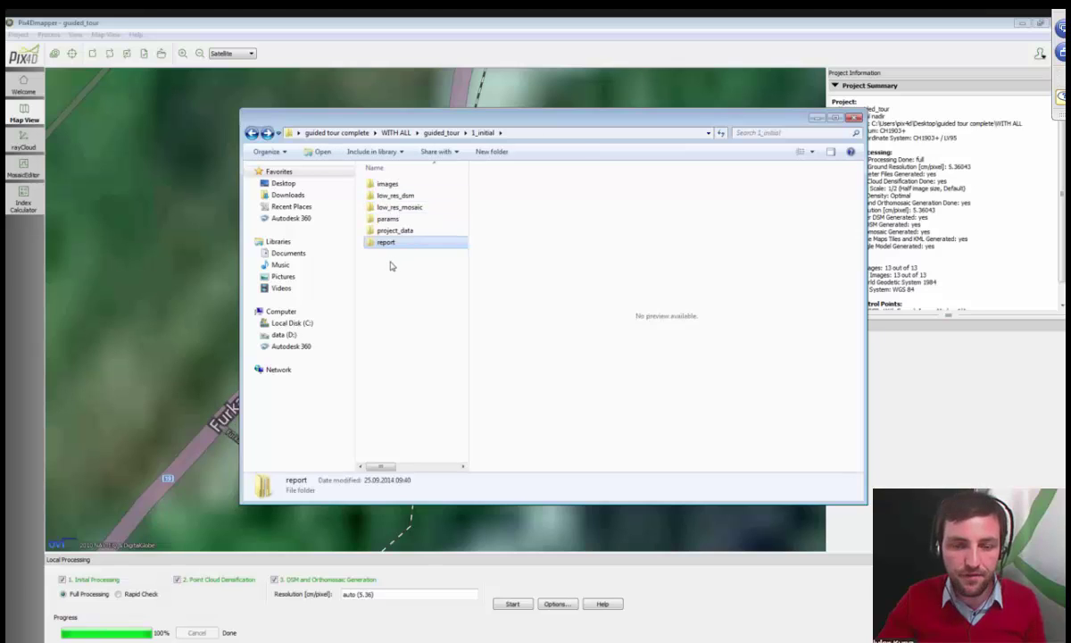
left_click(440, 132)
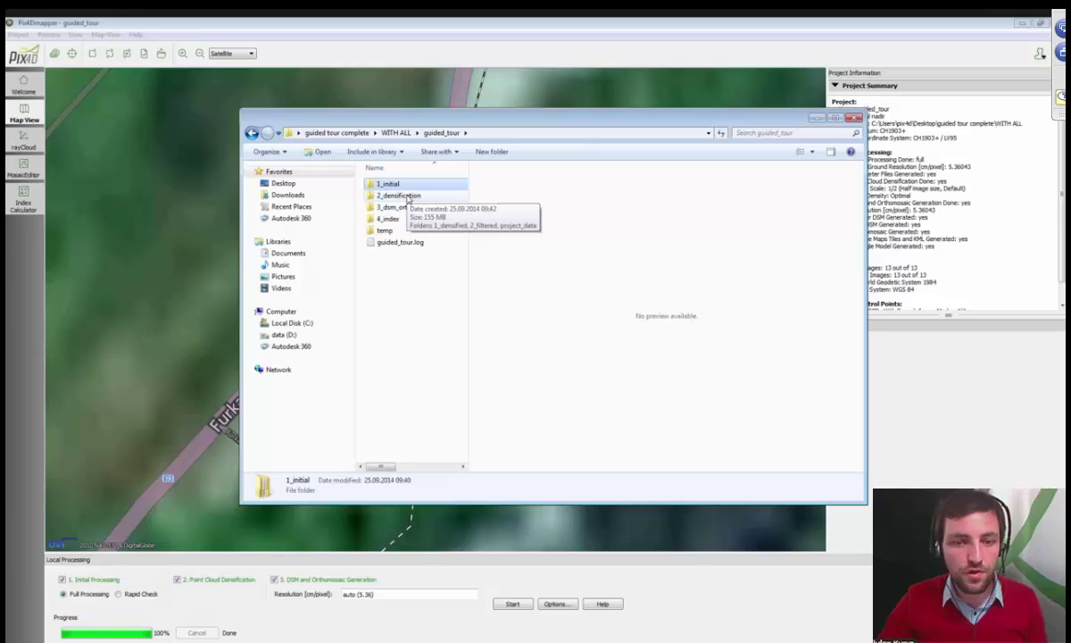
Open the 1_densified folder inside 2_densification and widen the file list to show the point cloud names and types
left_click(407, 198)
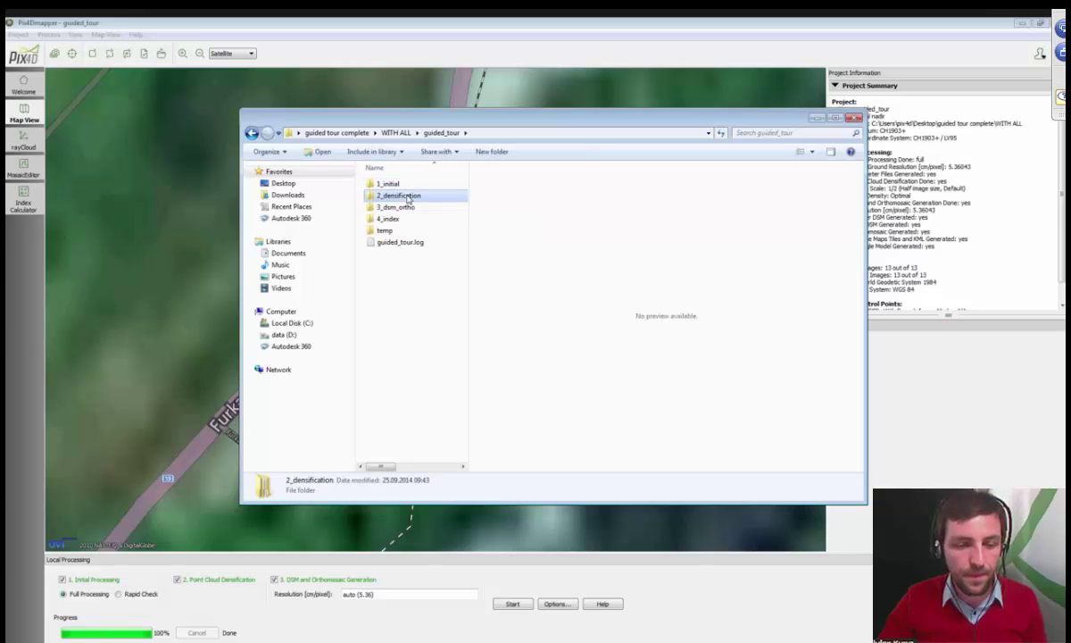
double_click(408, 199)
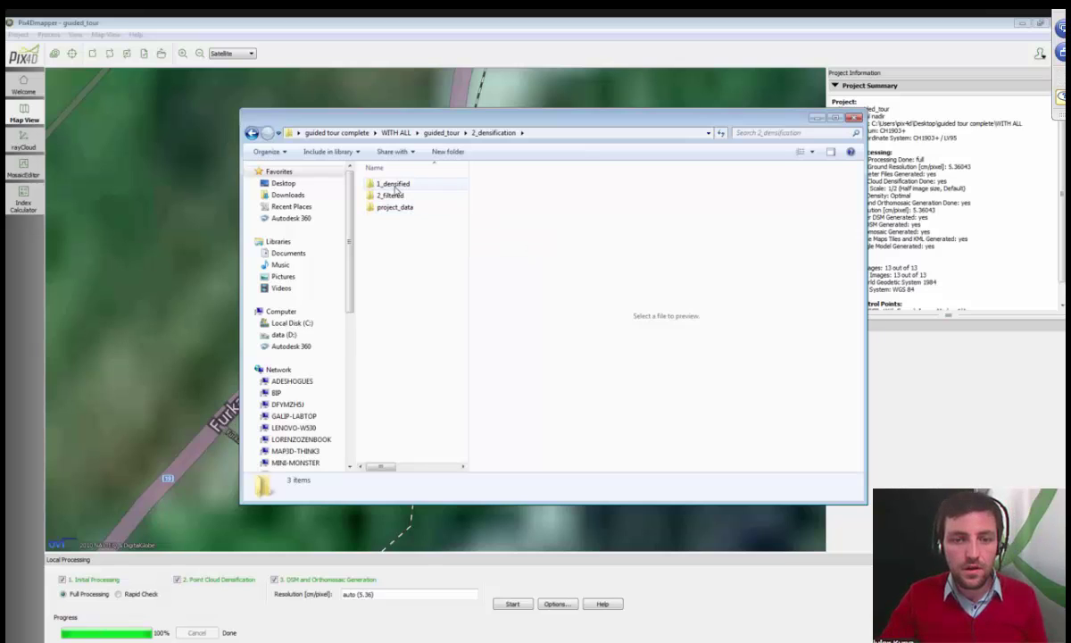
double_click(396, 188)
left_click_drag(469, 165, 627, 164)
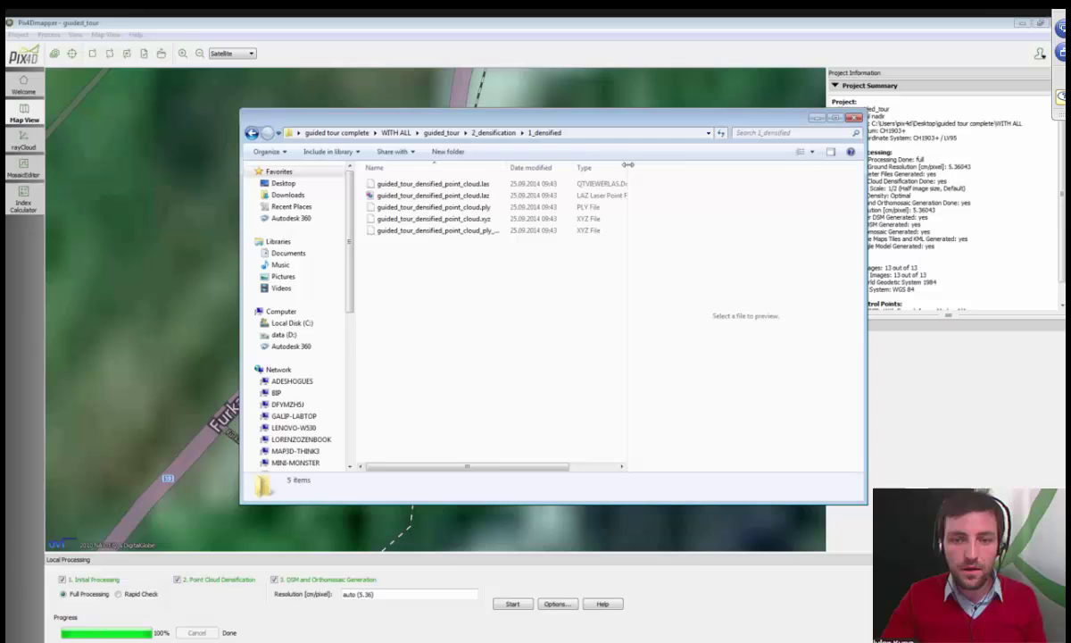
left_click(430, 196)
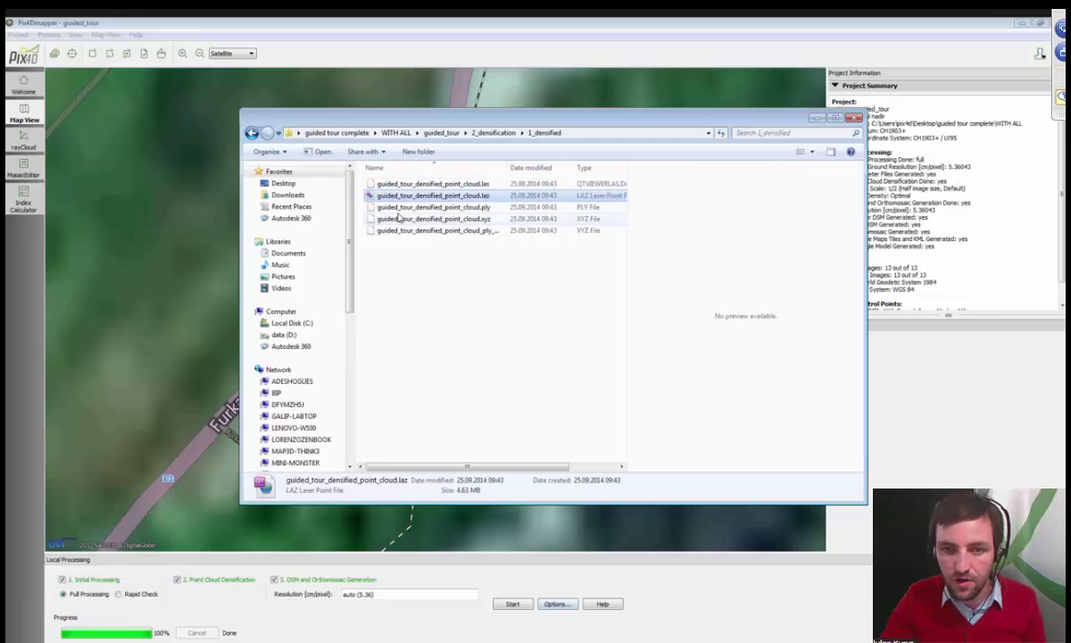
double_click(403, 196)
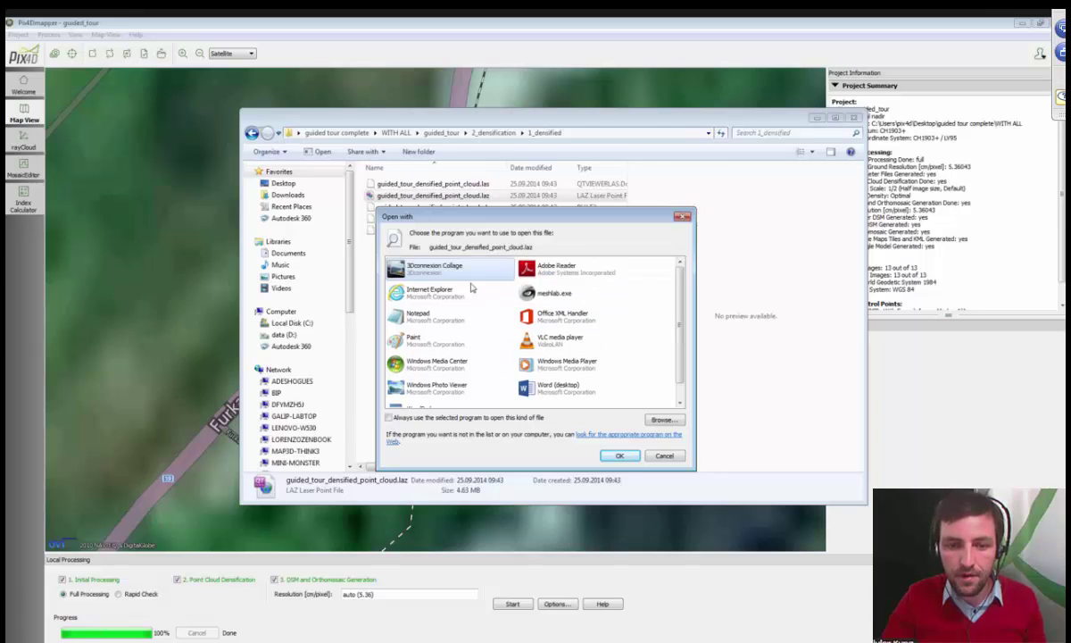
scroll(582, 326, "down", 2)
left_click(666, 456)
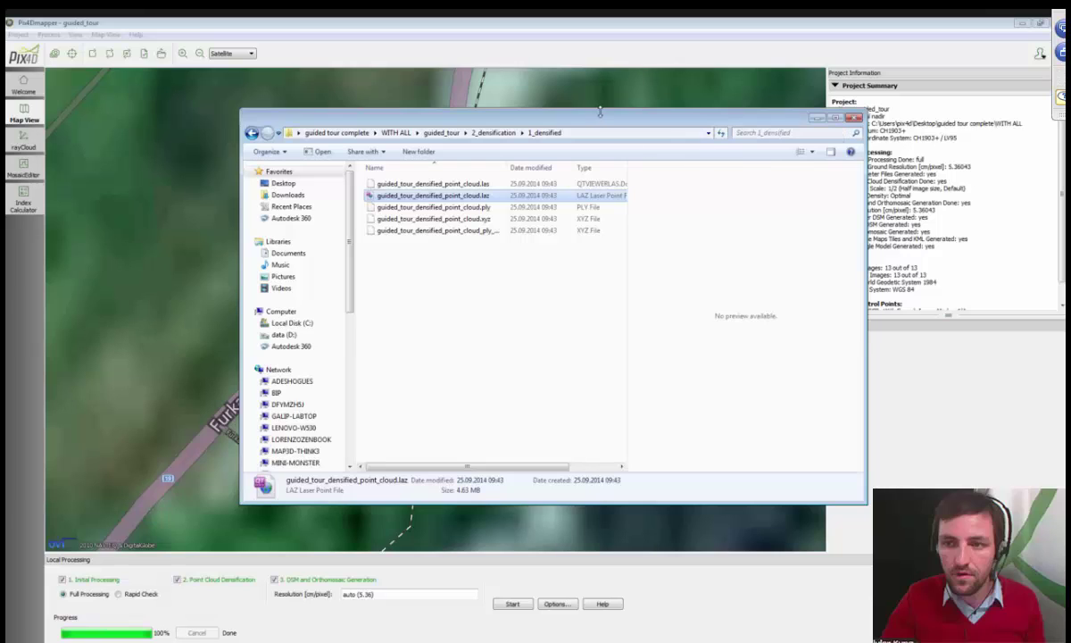
Check the filtered point cloud files in the 2_filtered folder inside 2_densification and return to the guided_tour folder
left_click_drag(603, 111, 603, 111)
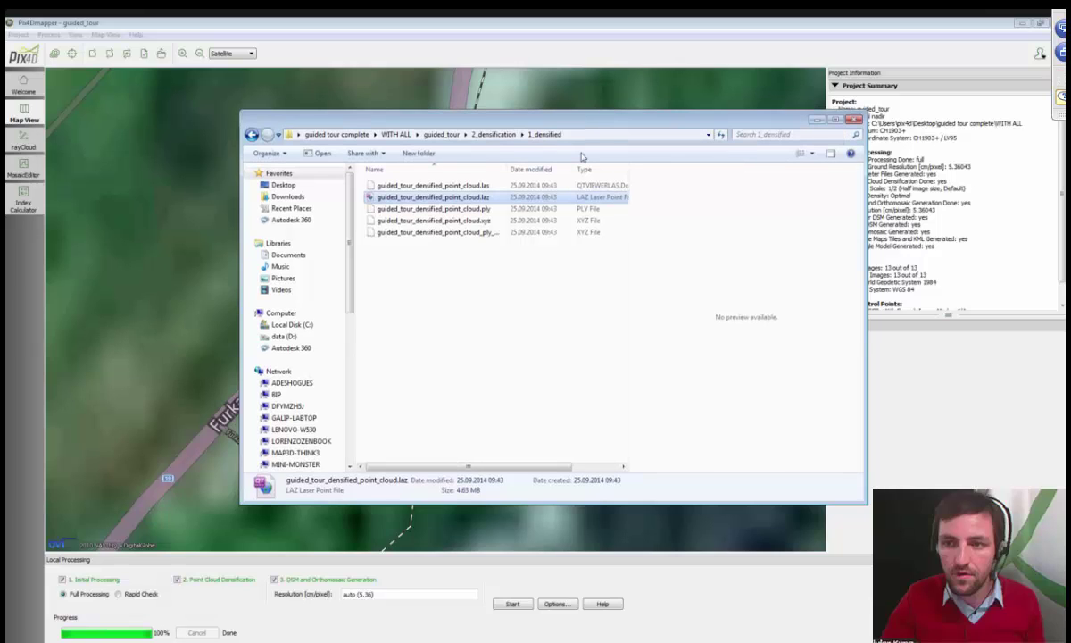
key("BackSpace")
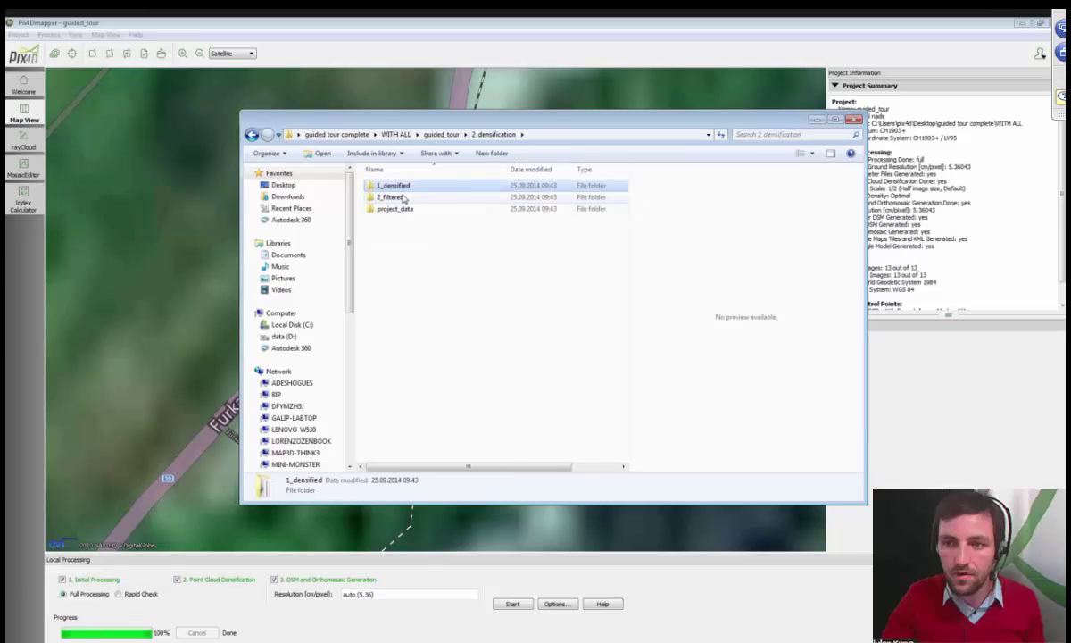
double_click(398, 198)
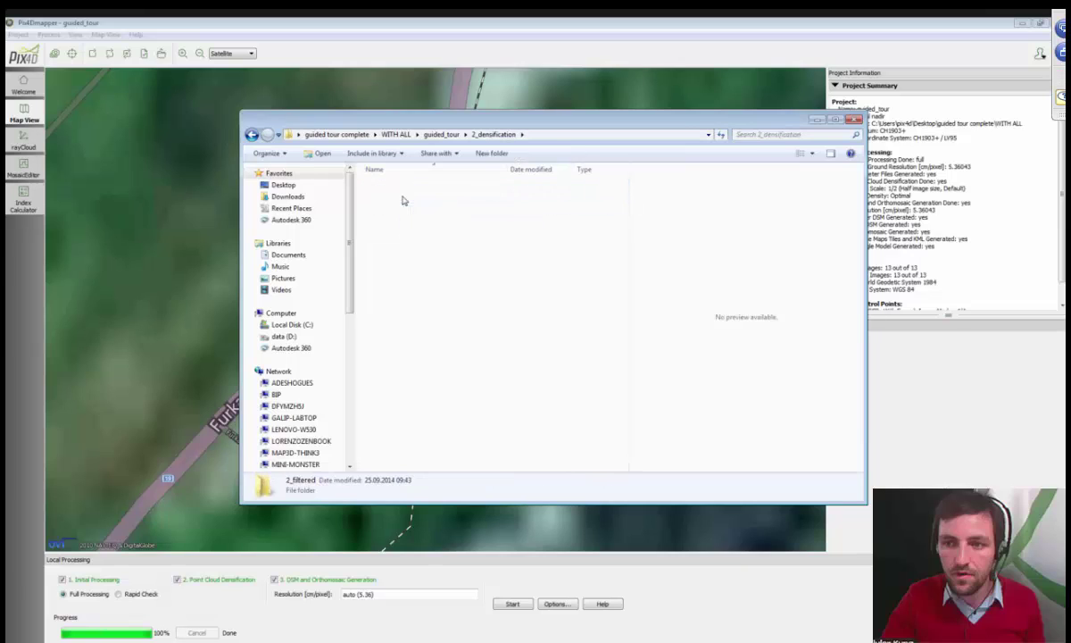
left_click(402, 198)
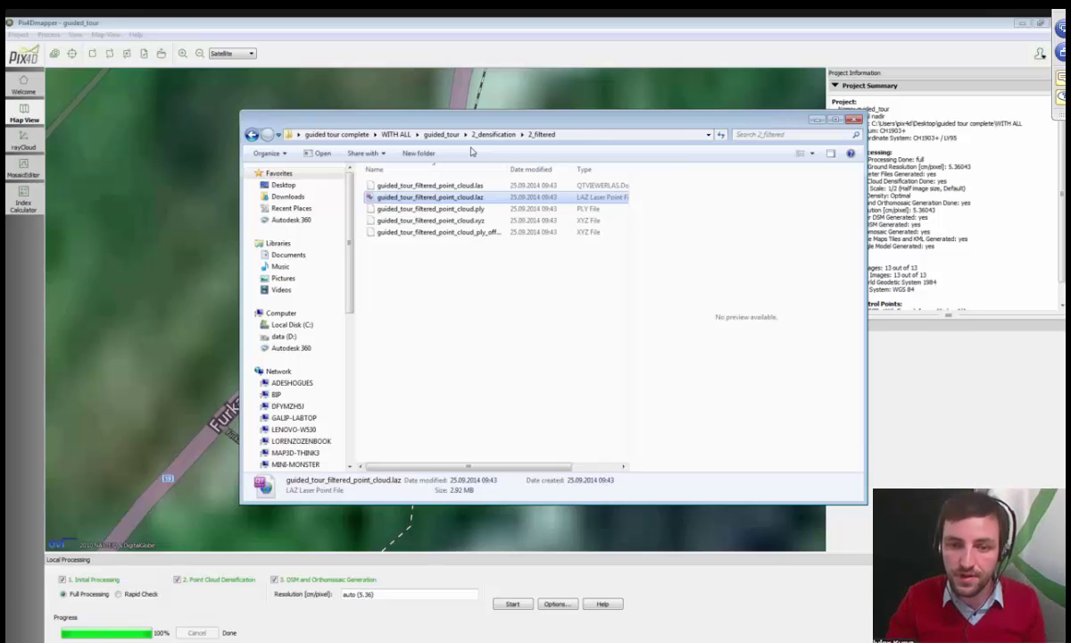
left_click(488, 136)
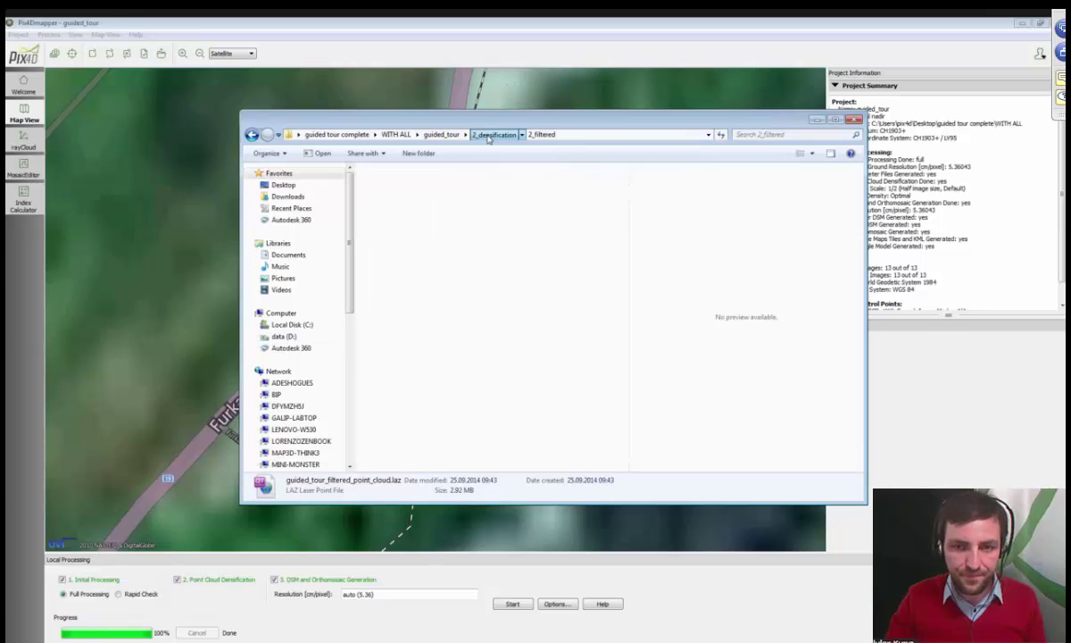
left_click(450, 135)
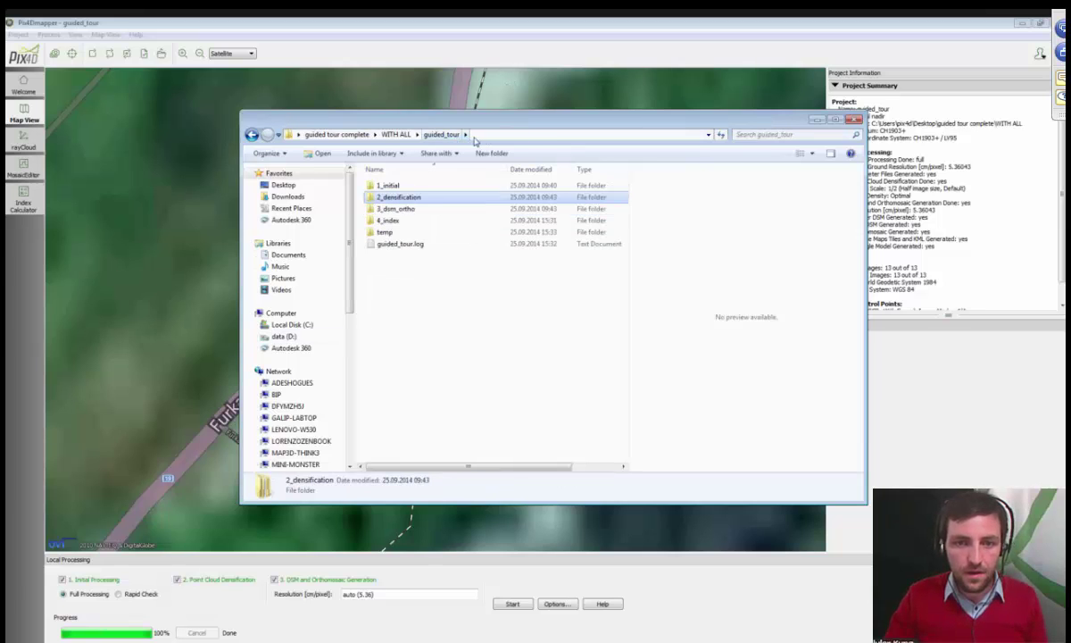
Open the 2_densification folder, launch Quick Terrain Reader and place its window beside the folder
double_click(431, 201)
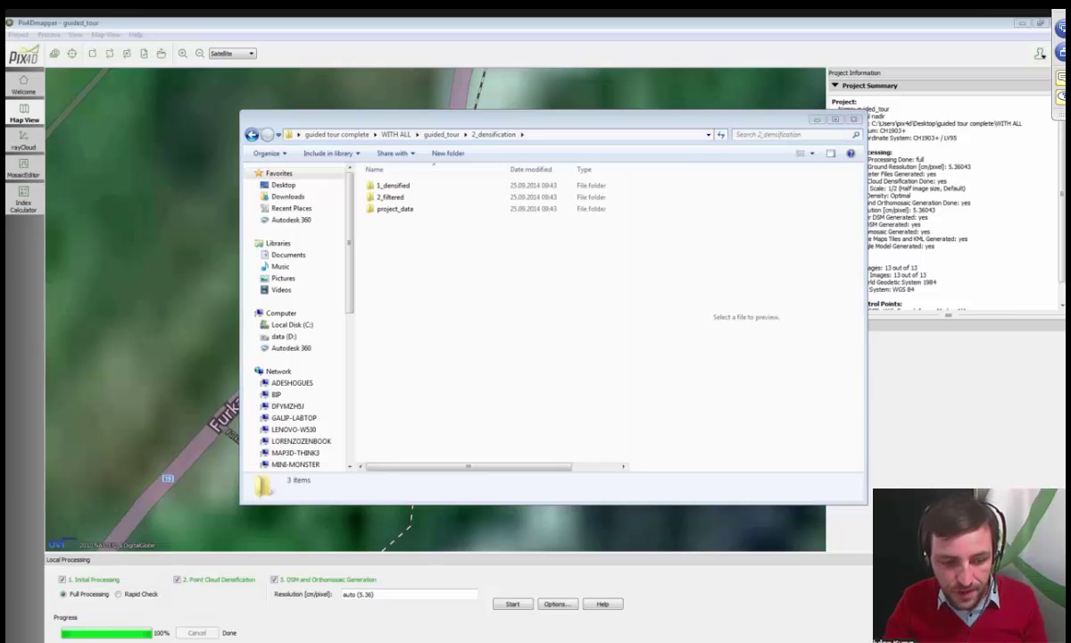
key("super")
type("qt")
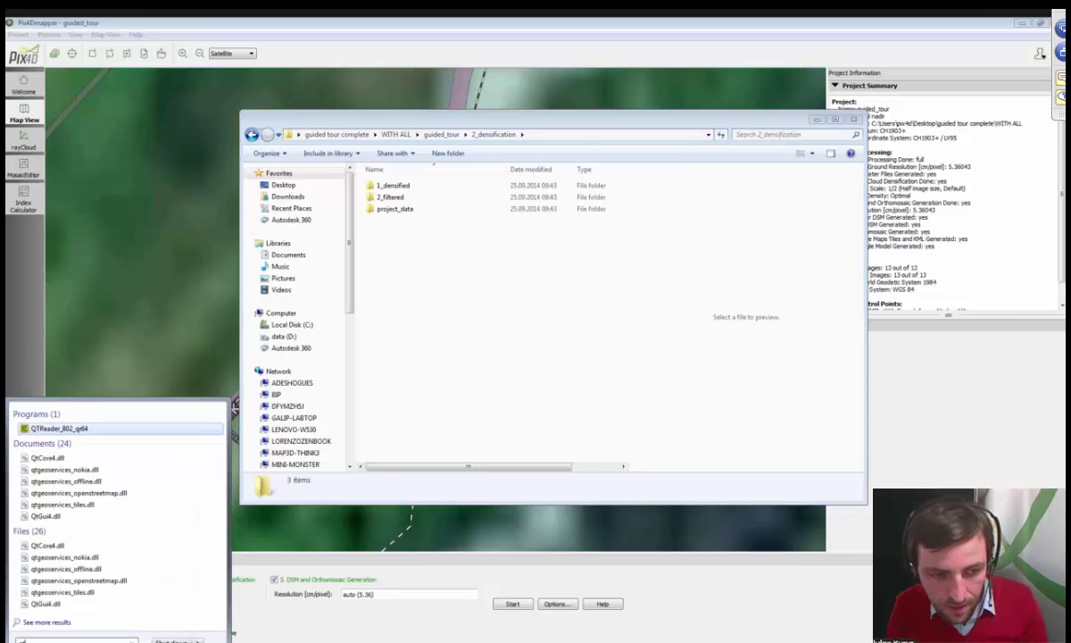
key("Escape")
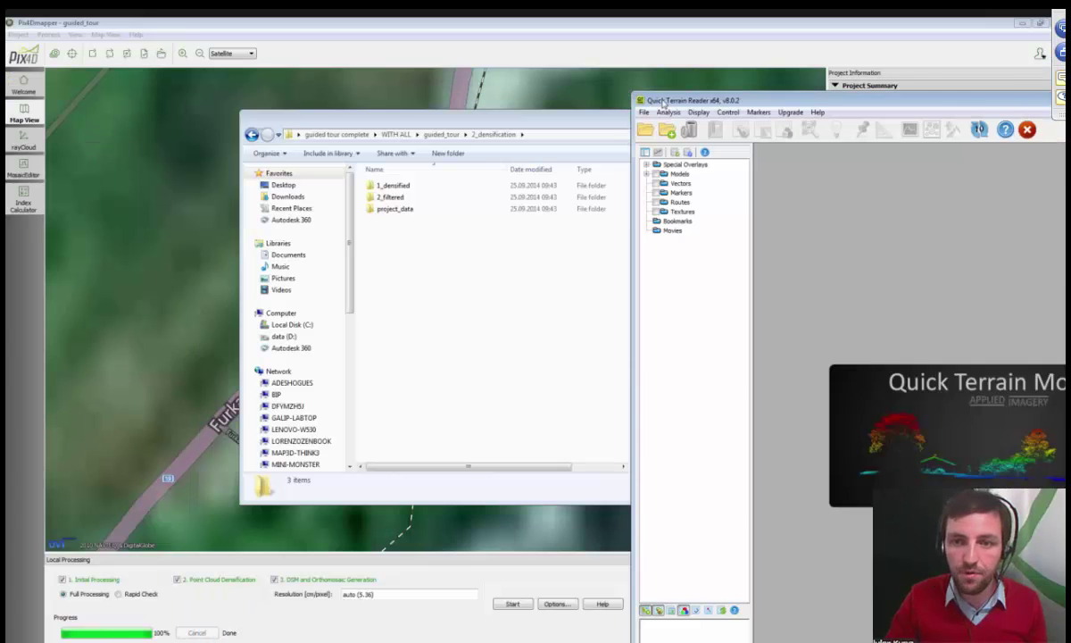
left_click_drag(663, 105, 545, 54)
Load guided_tour_densified_point_cloud.laz from the 1_densified folder into Quick Terrain Reader and bring its whole window into view
double_click(393, 185)
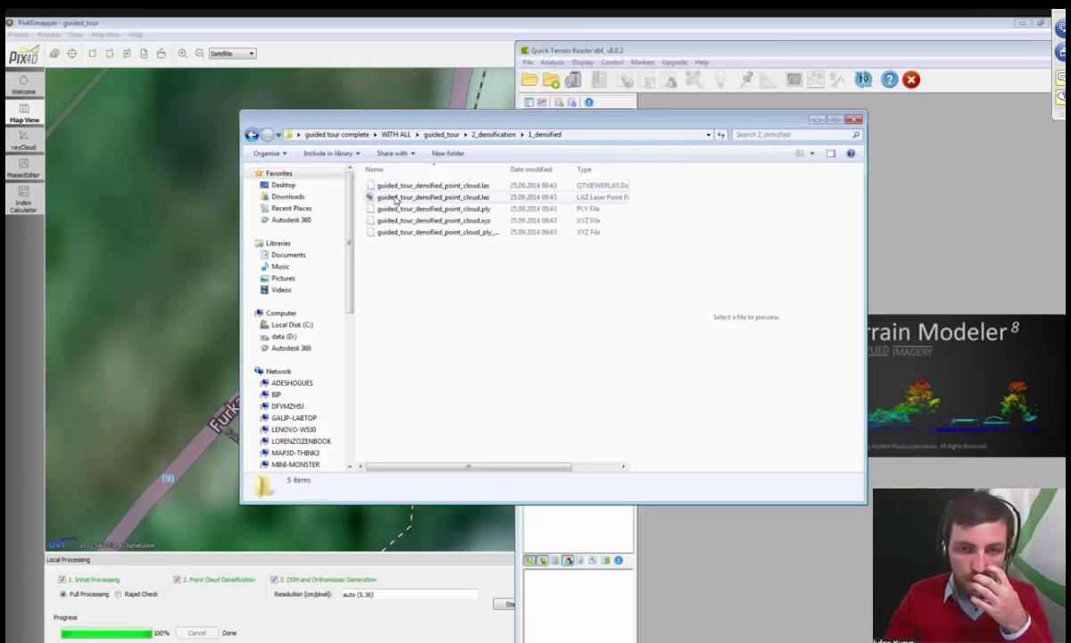
left_click(428, 196)
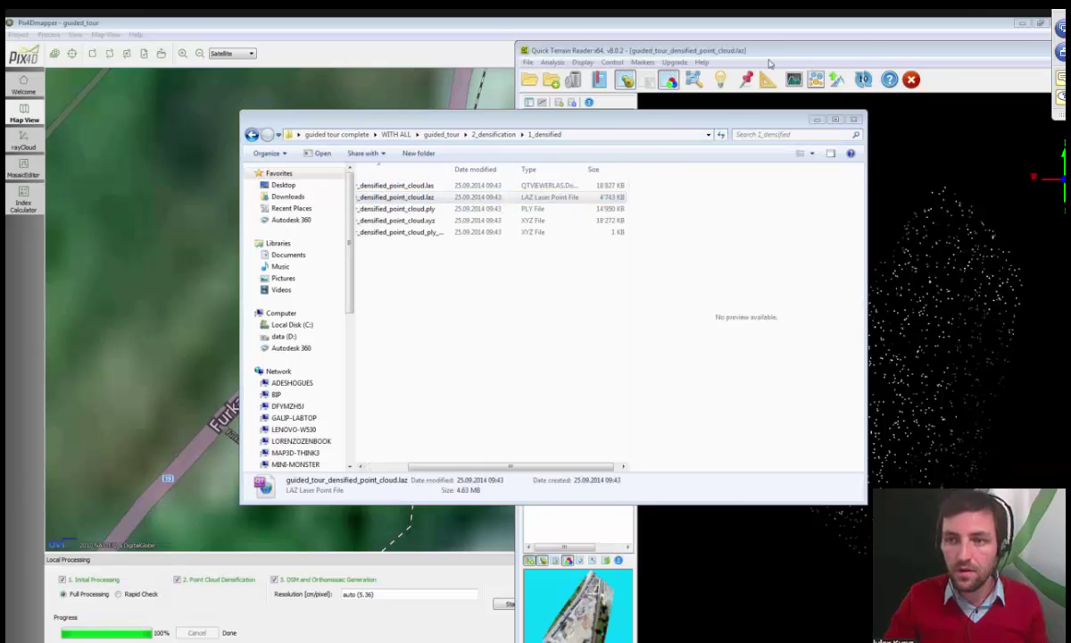
left_click_drag(866, 59, 653, 62)
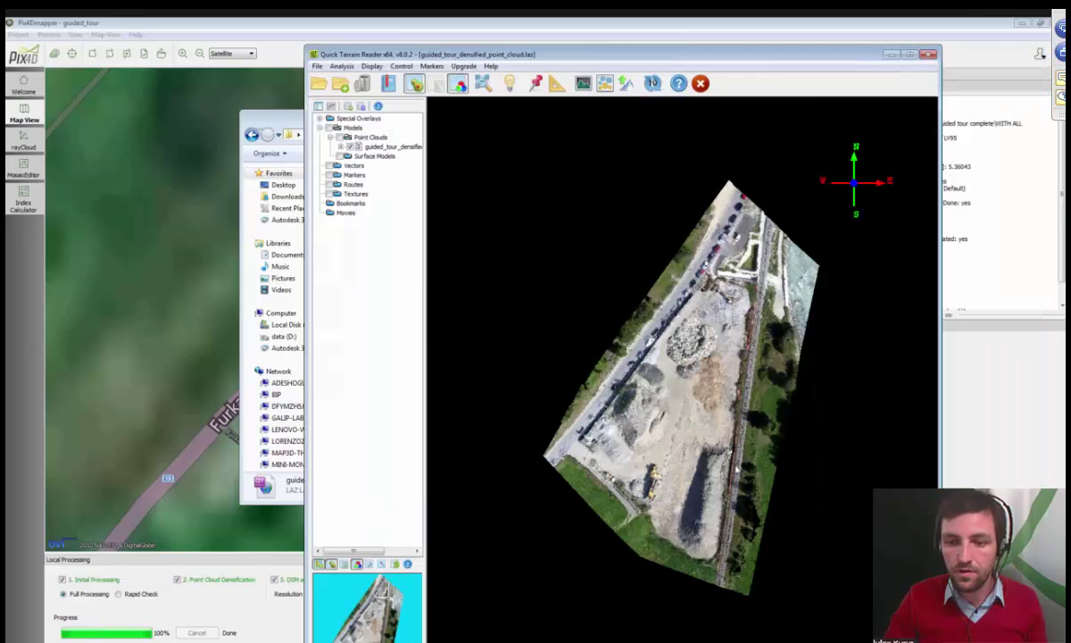
View the densified point cloud at an oblique 3D angle and close Quick Terrain Reader
left_click_drag(750, 196, 789, 304)
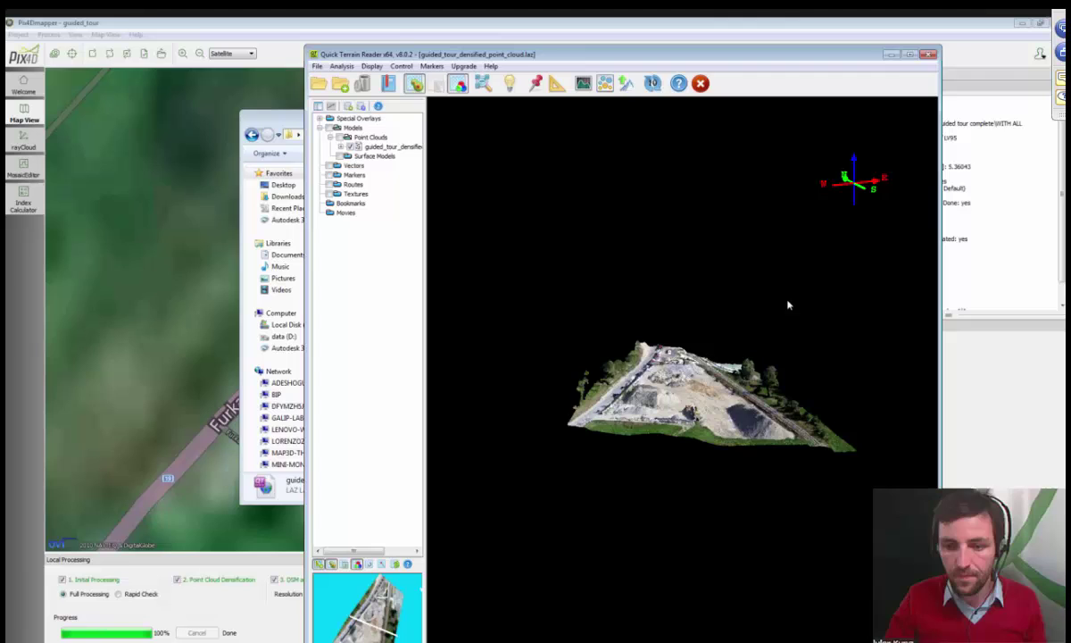
left_click(928, 57)
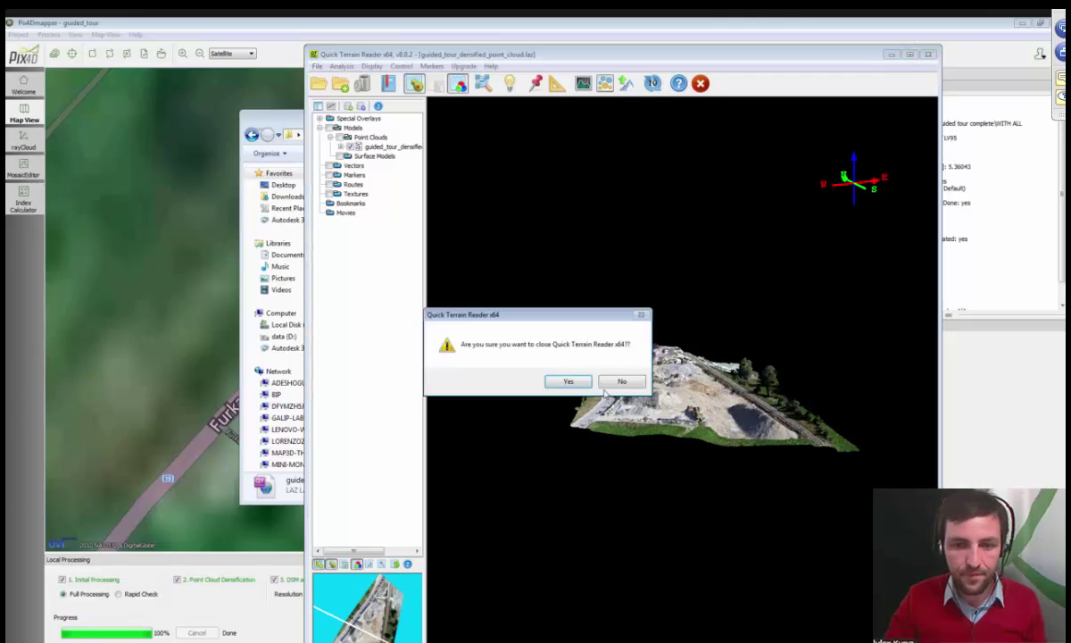
left_click(569, 381)
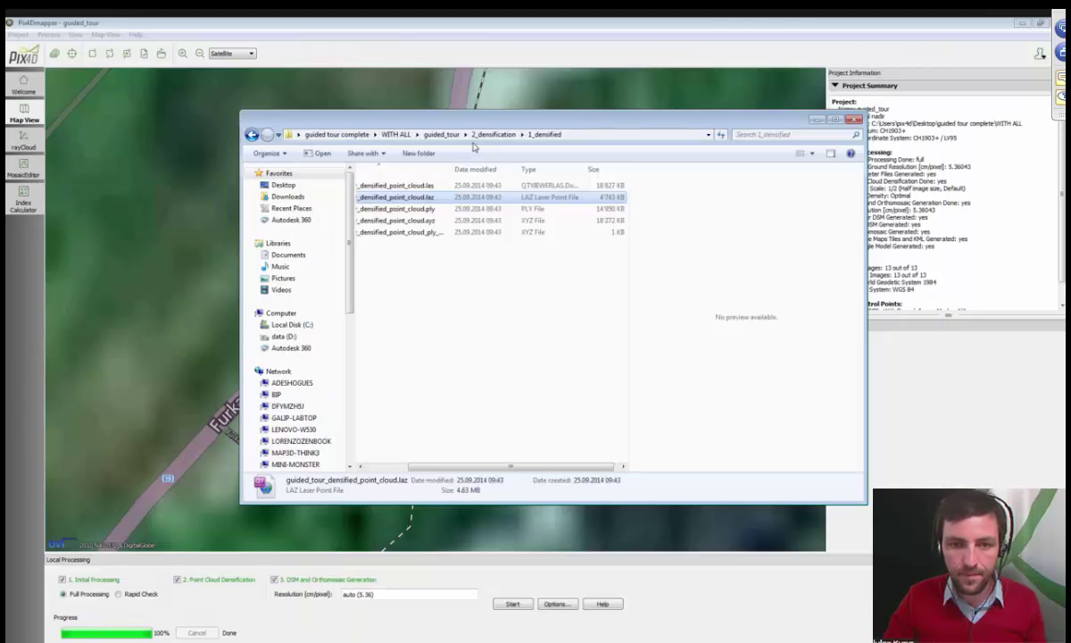
Go back to the guided_tour folder, open 1_dsm inside 3_dsm_ortho and preview guided_tour_dsm.tif
left_click(442, 134)
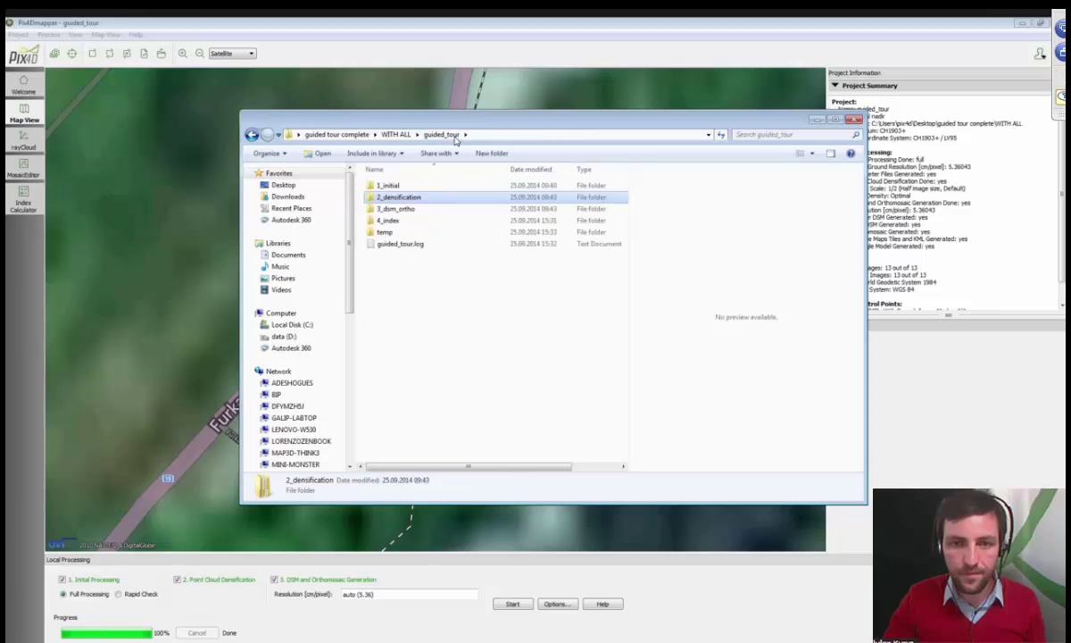
left_click(410, 212)
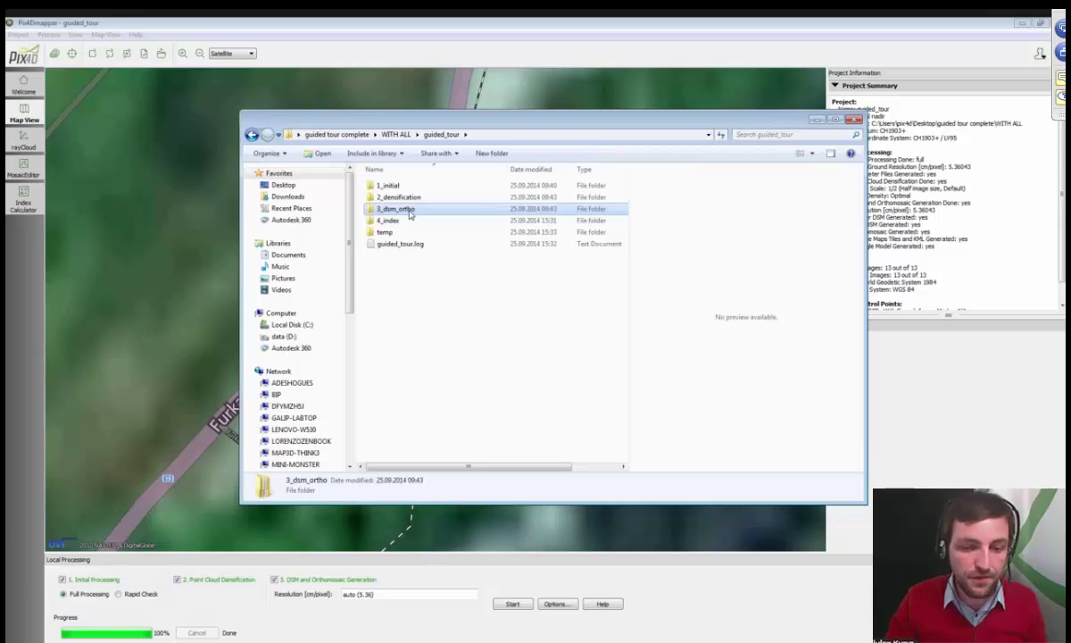
double_click(410, 213)
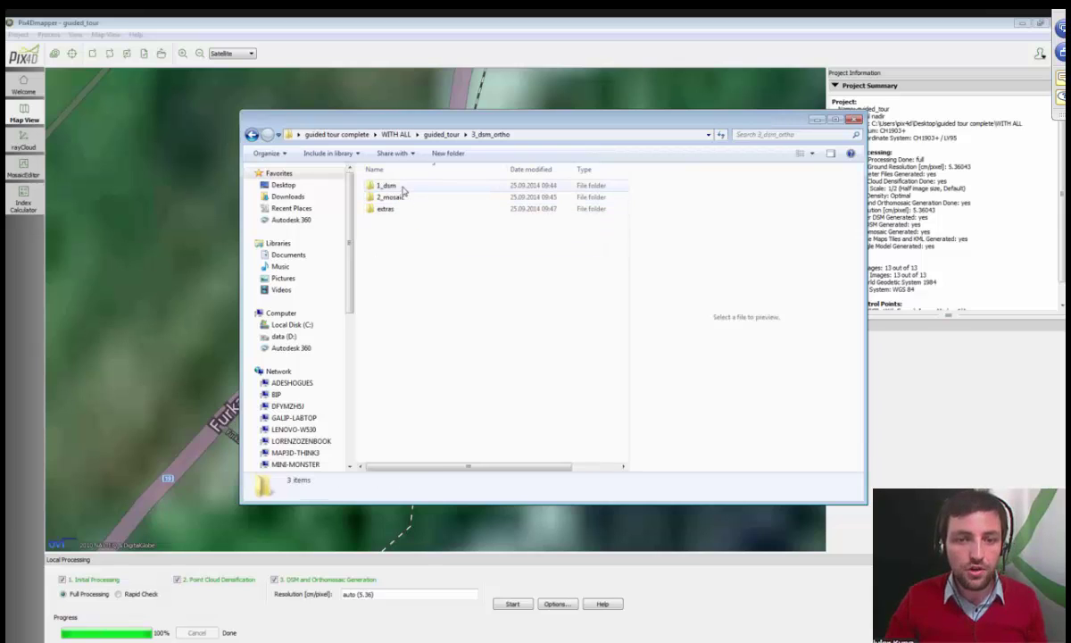
left_click(402, 189)
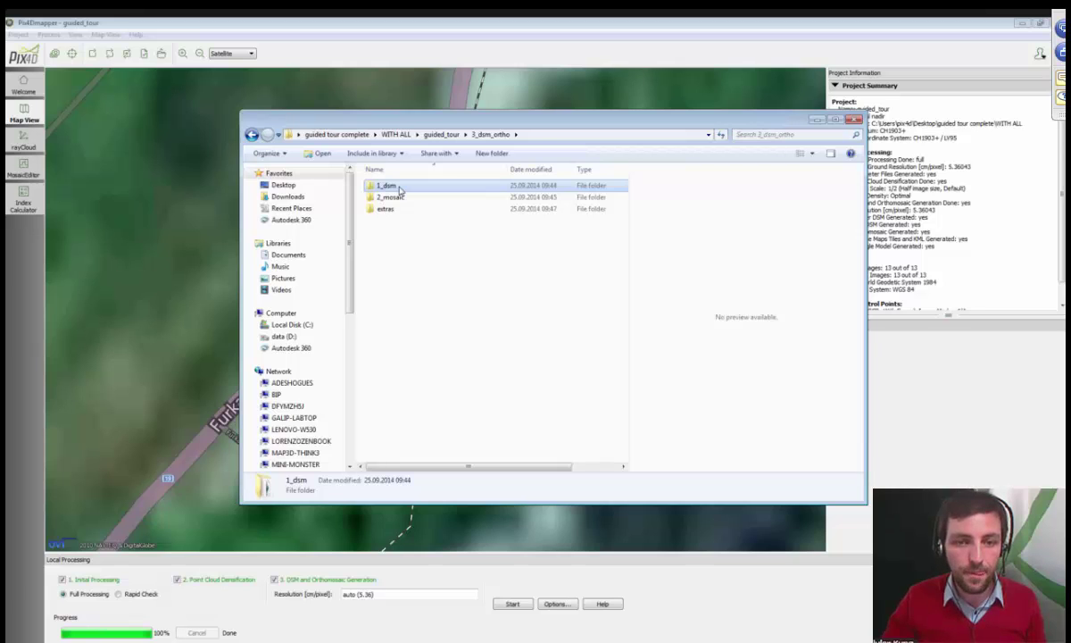
double_click(400, 189)
left_click(420, 243)
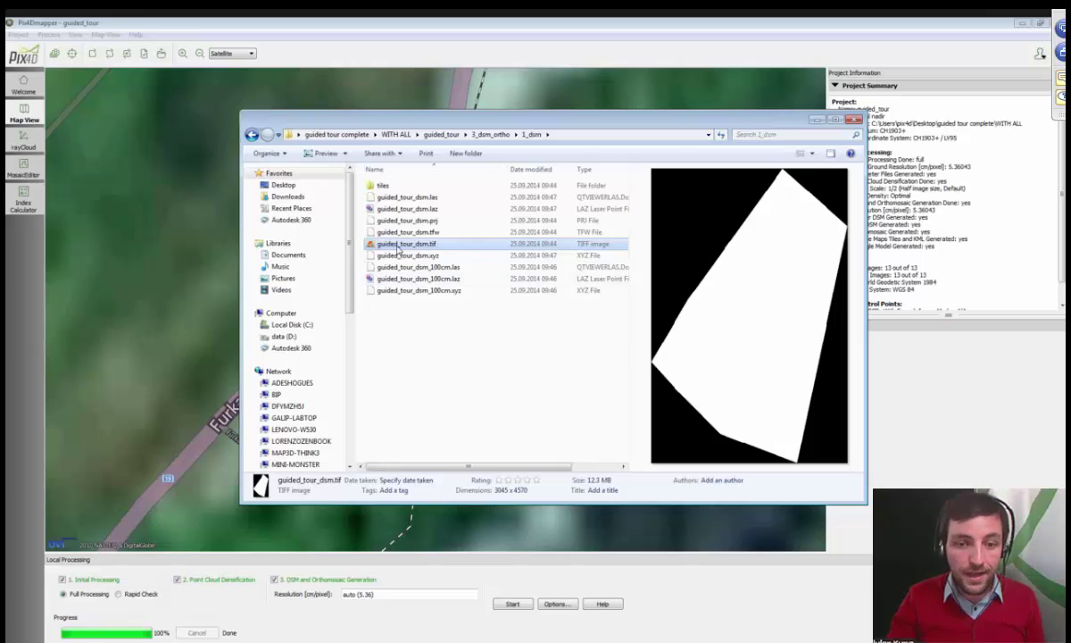
View guided_tour_dsm.tif enlarged in Windows Photo Viewer and close the viewer
double_click(399, 247)
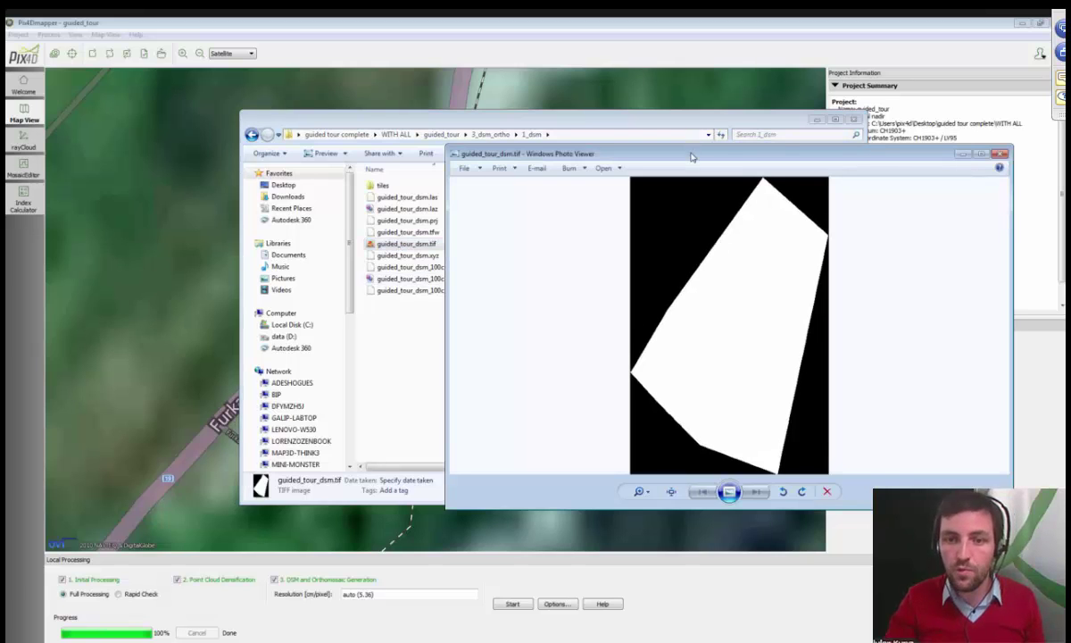
left_click_drag(659, 158, 473, 175)
scroll(547, 282, "up", 2)
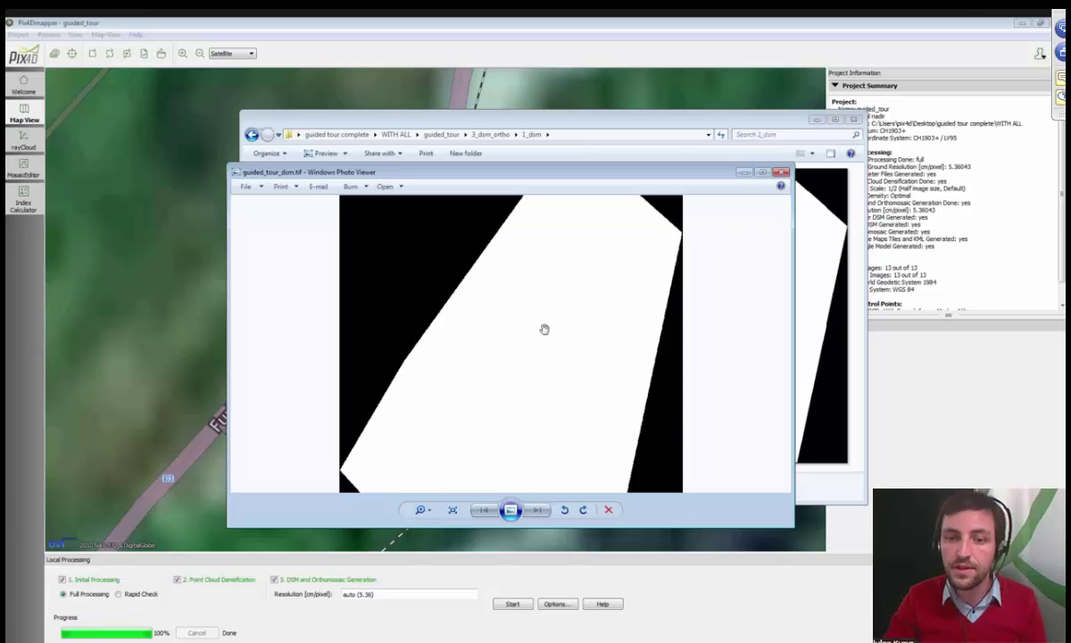
left_click(781, 171)
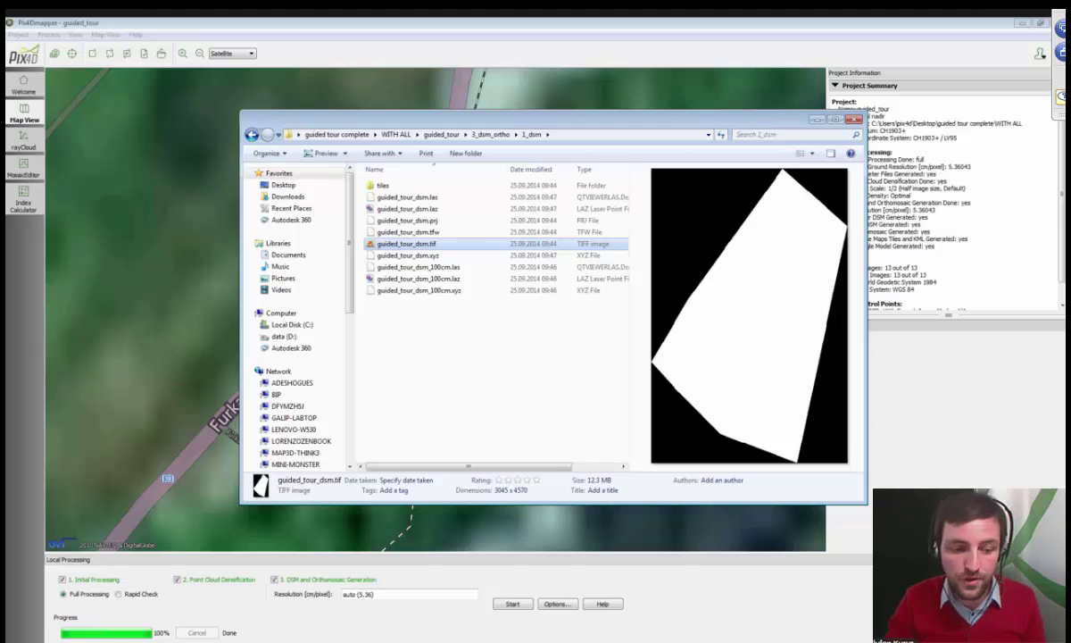
Launch Global Mapper, load guided_tour_dsm.tif, inspect the shaded elevation model around the stockpiles and close Global Mapper
key("super")
type("global")
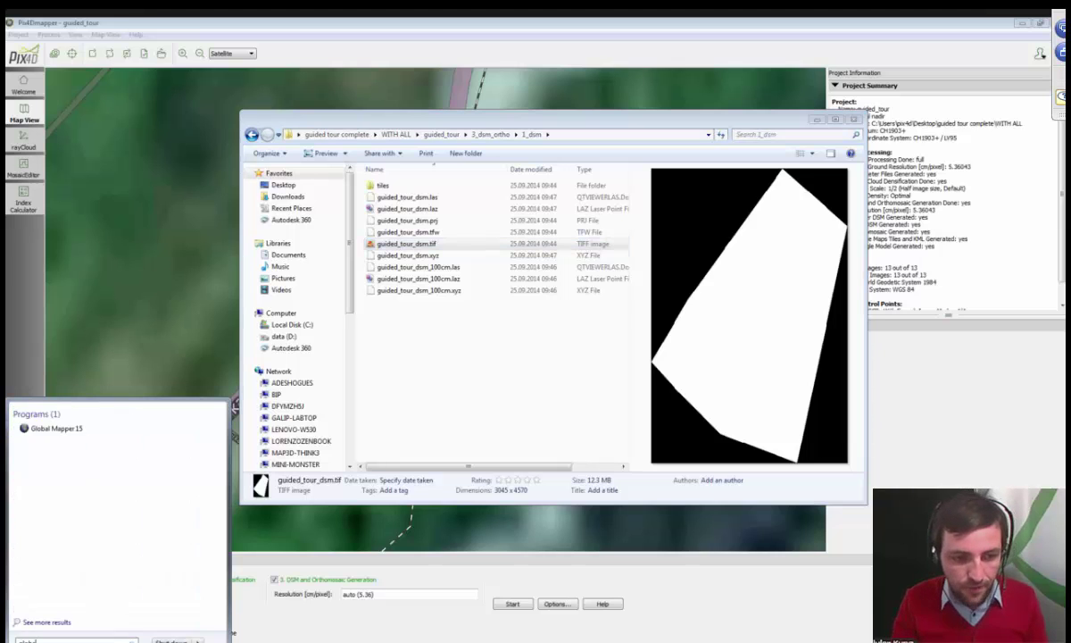
key("Return")
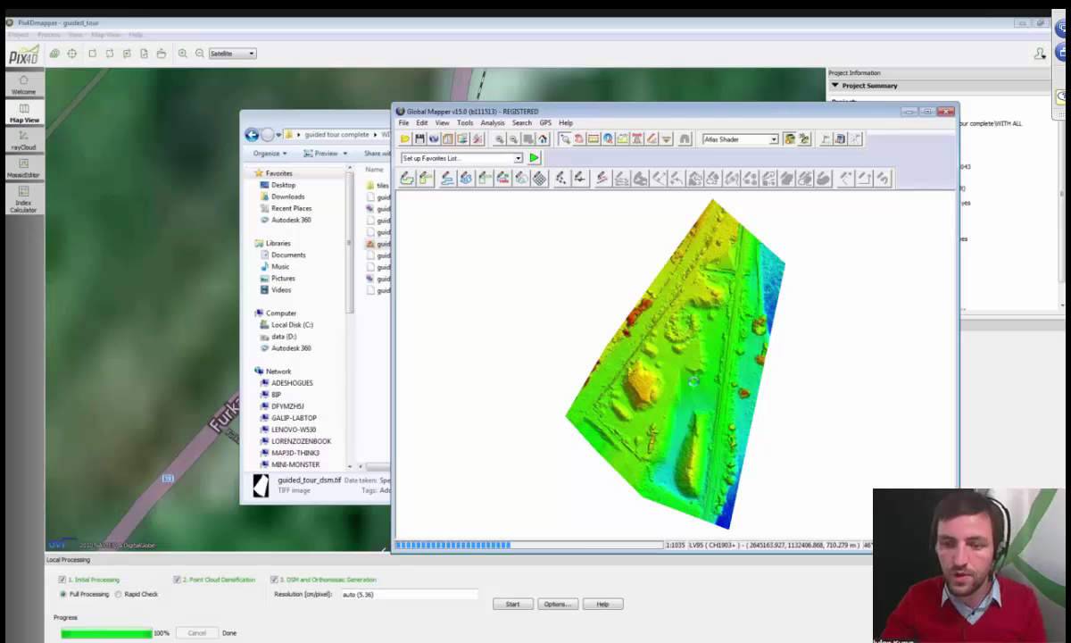
scroll(693, 381, "up", 1)
scroll(626, 392, "up", 1)
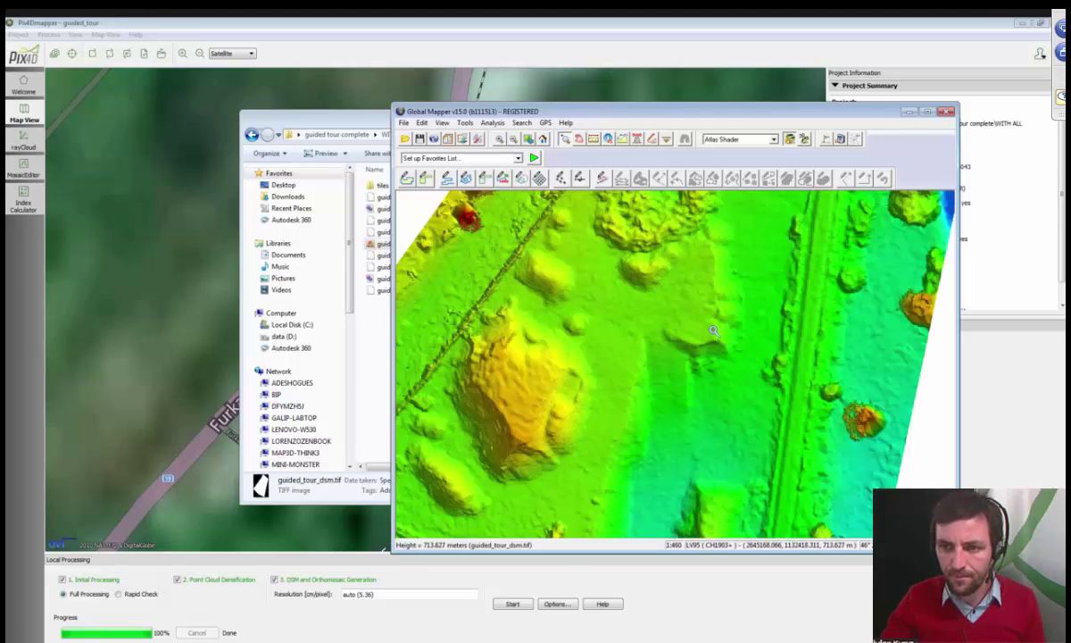
left_click(946, 113)
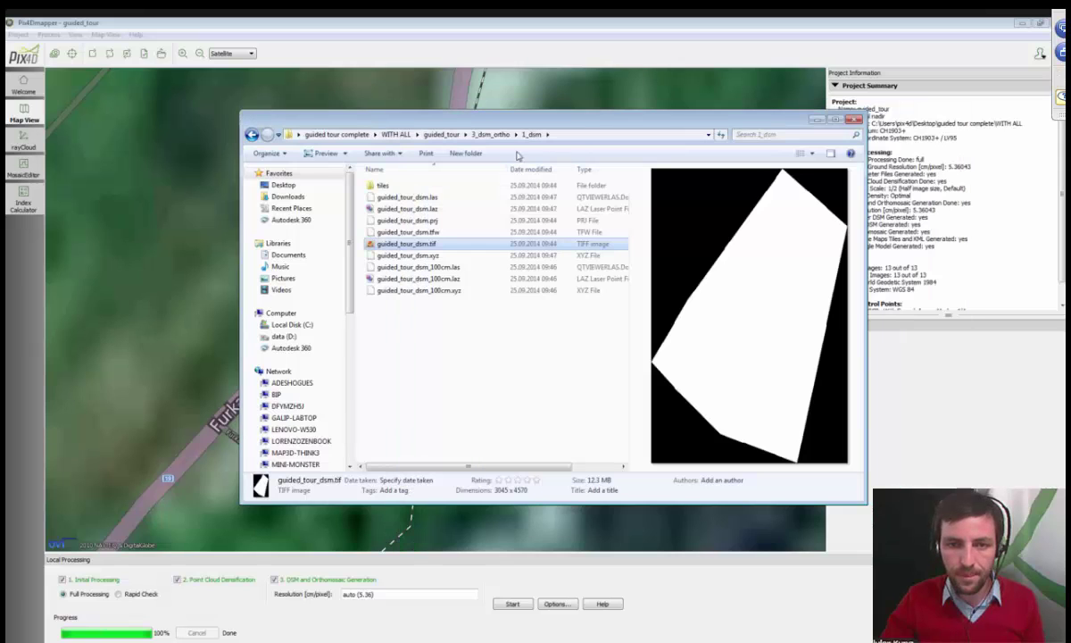
Return to the guided_tour folder and open the 2_mosaic folder inside 3_dsm_ortho
left_click(441, 134)
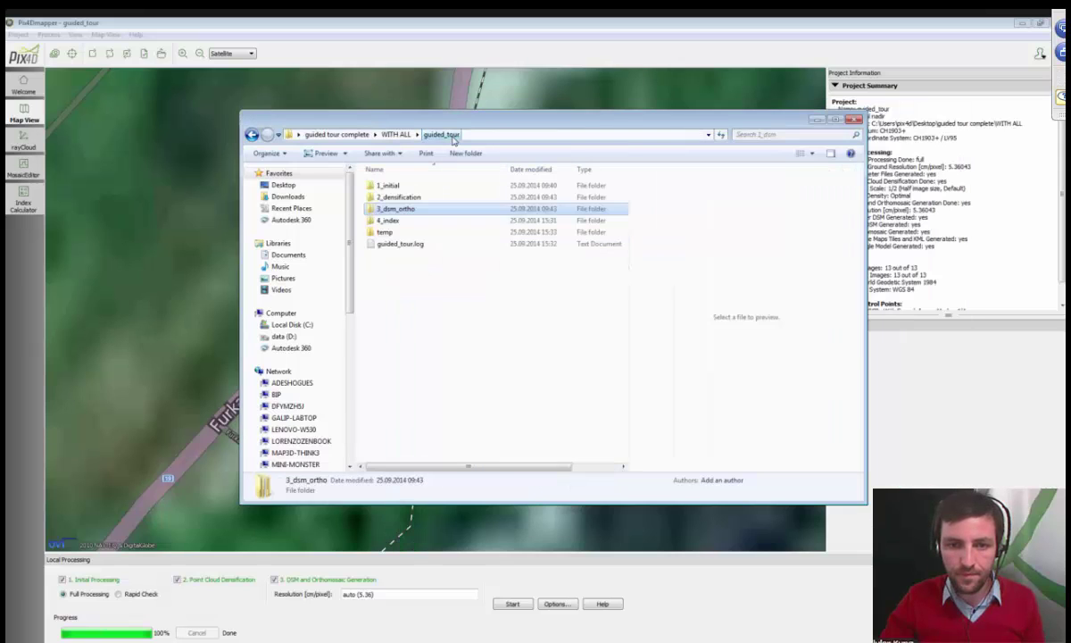
double_click(402, 211)
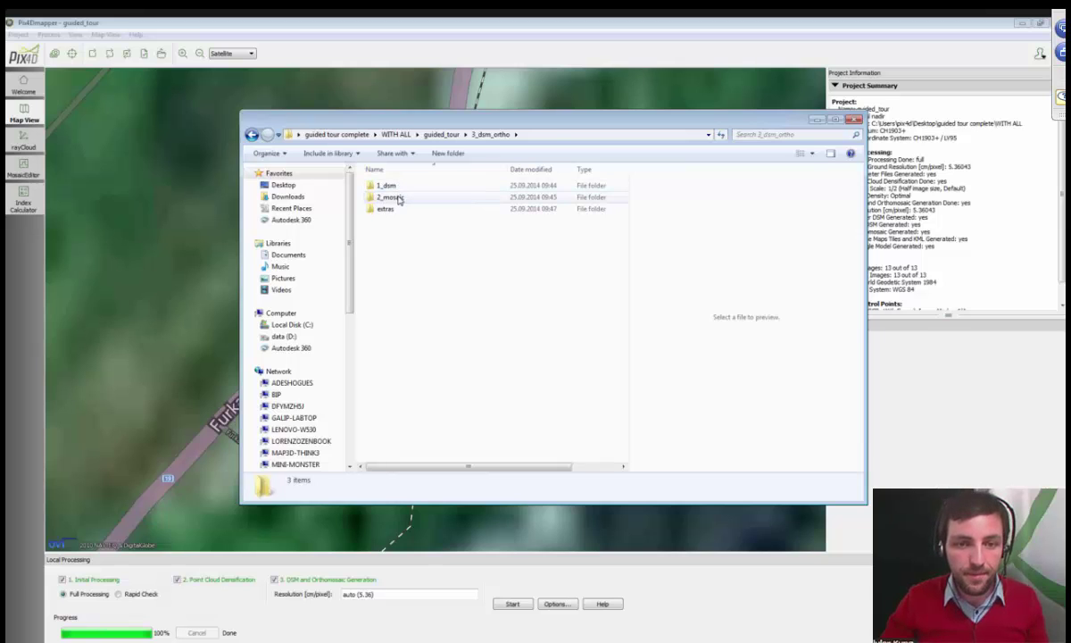
double_click(398, 198)
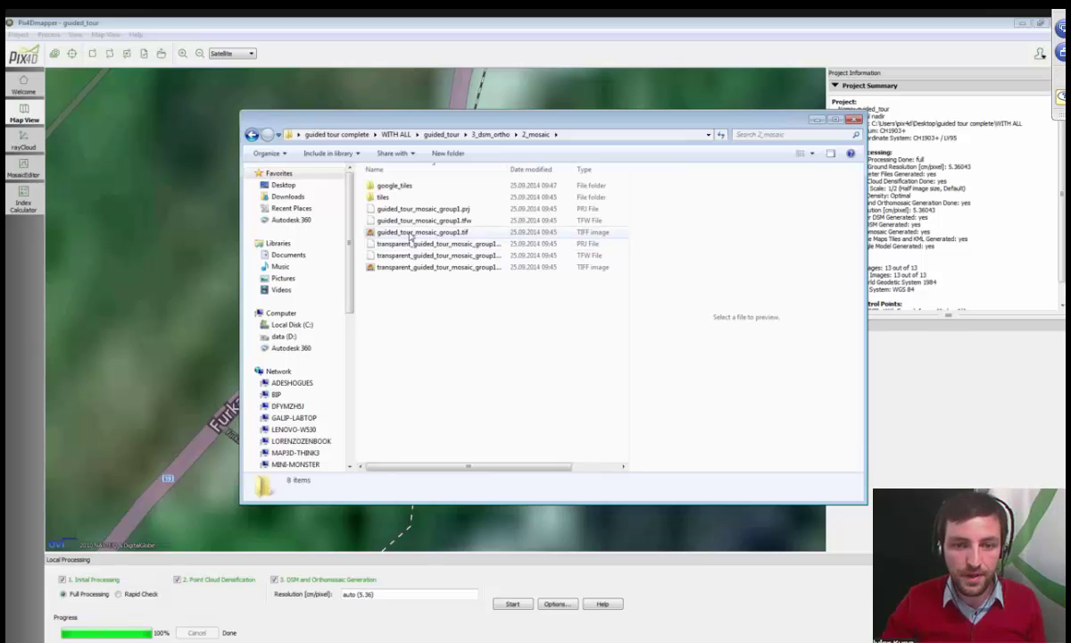
Open transparent_guided_tour_mosaic_group1.tif in Windows Photo Viewer, examine the orthomosaic up close and close the viewer
double_click(411, 268)
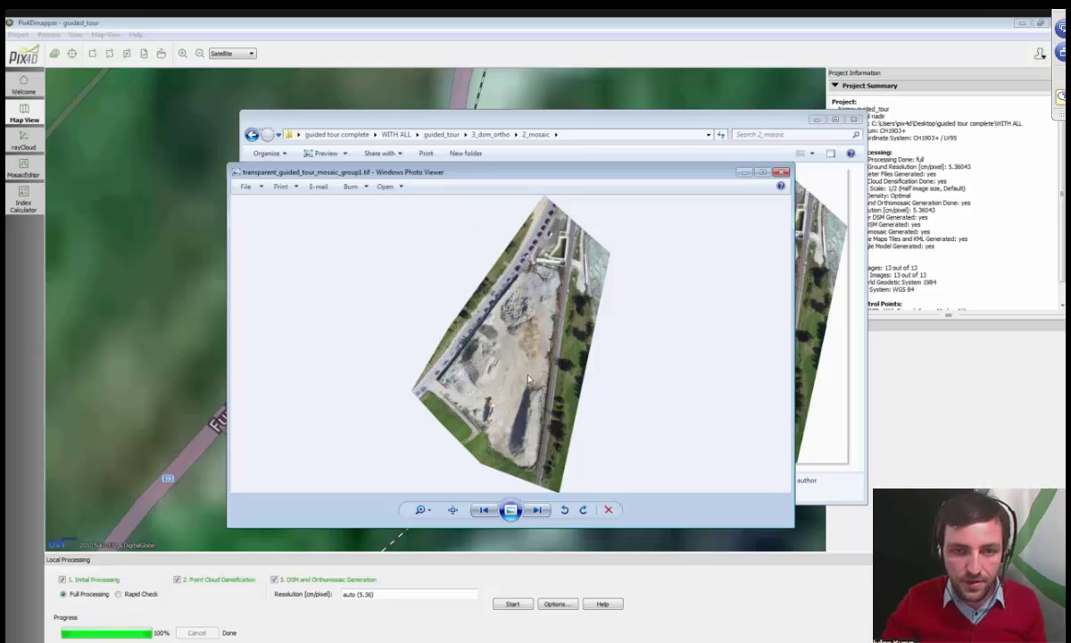
scroll(527, 377, "up", 2)
scroll(527, 377, "up", 4)
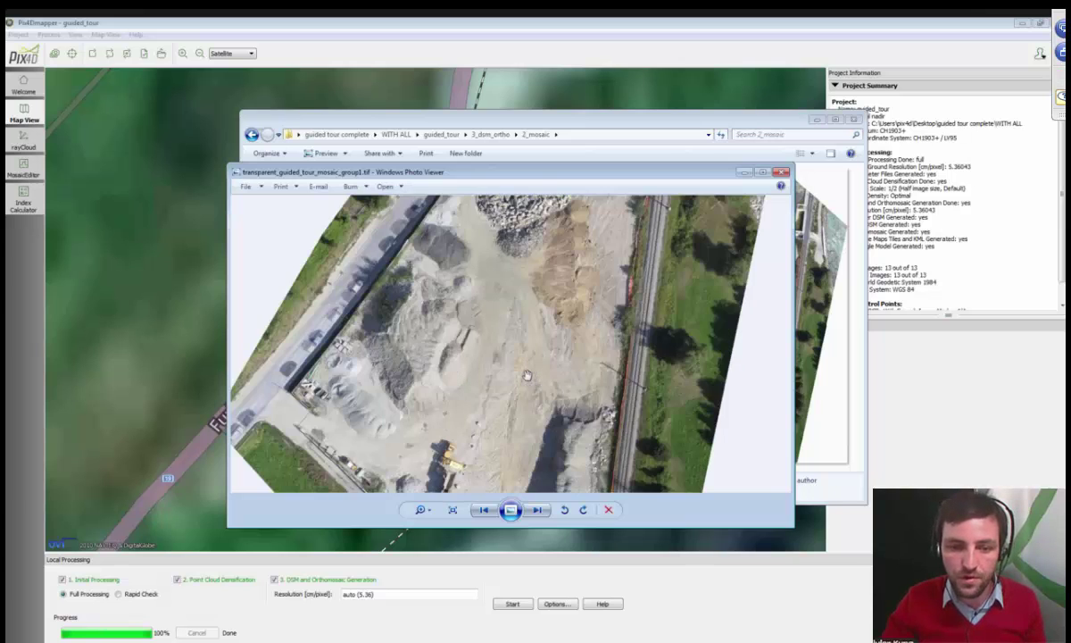
scroll(504, 372, "down", 5)
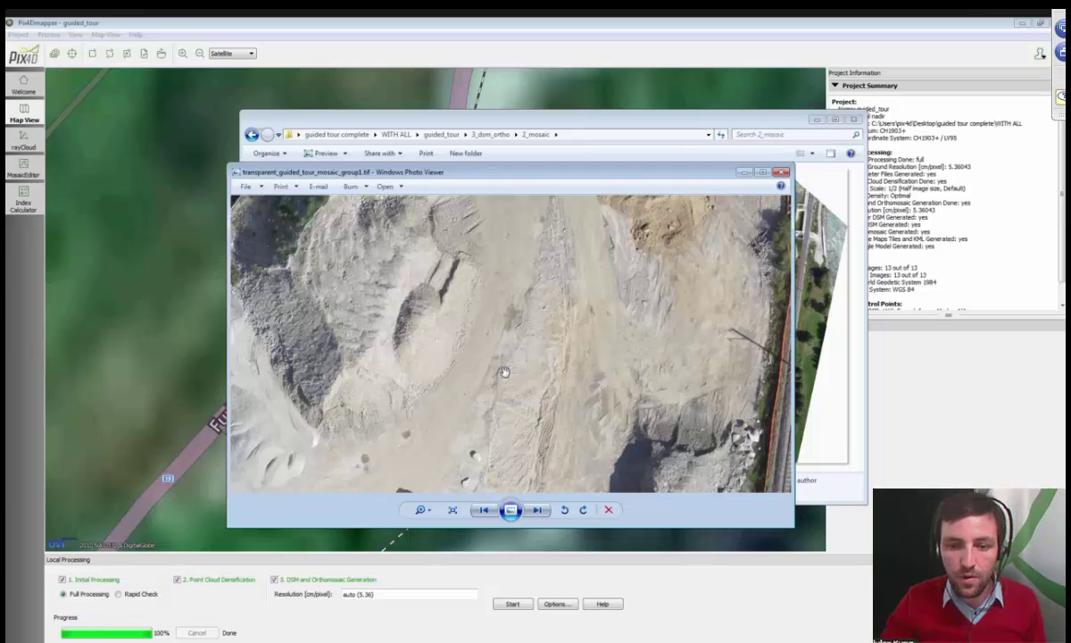
left_click_drag(506, 280, 452, 373)
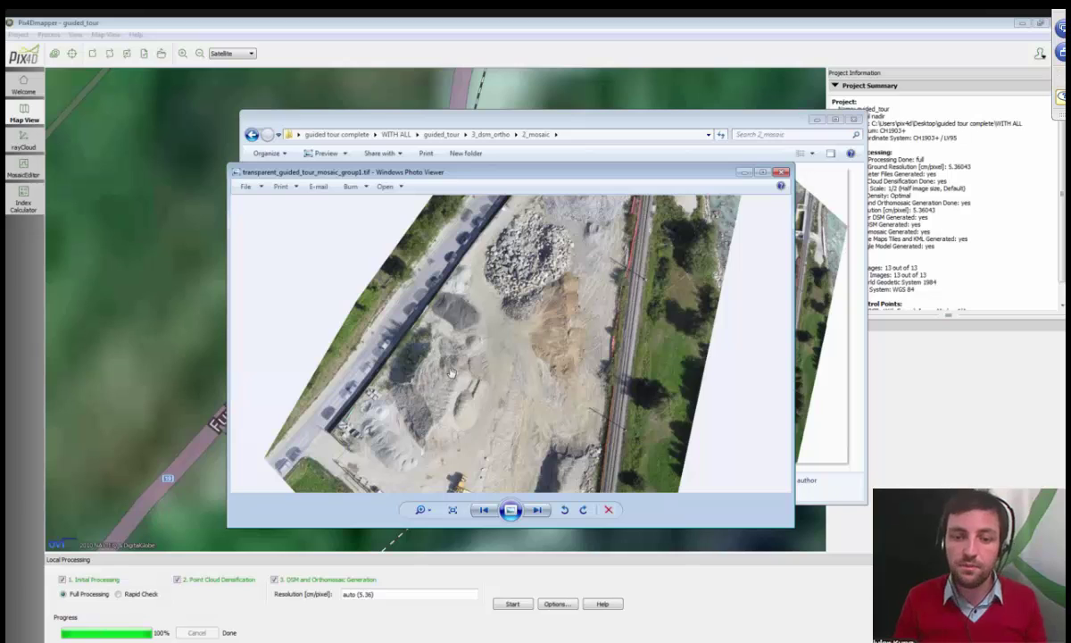
left_click(782, 172)
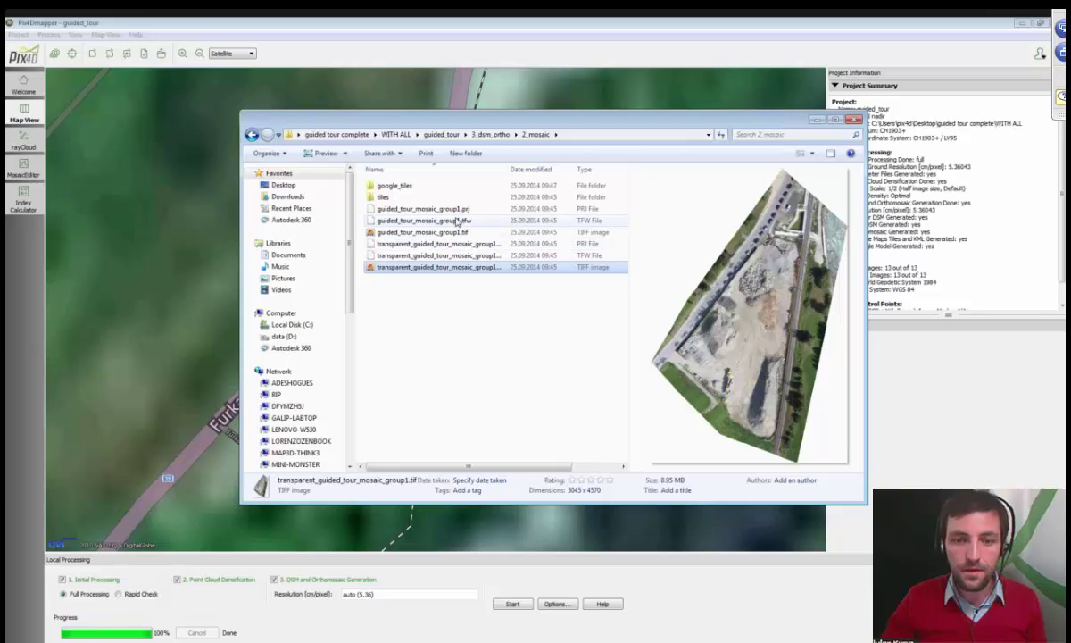
Widen the Name column in the 2_mosaic folder and inspect guided_tour_mosaic_group1.tif and the transparent mosaic's TIF and PRJ files
left_click_drag(507, 170, 565, 169)
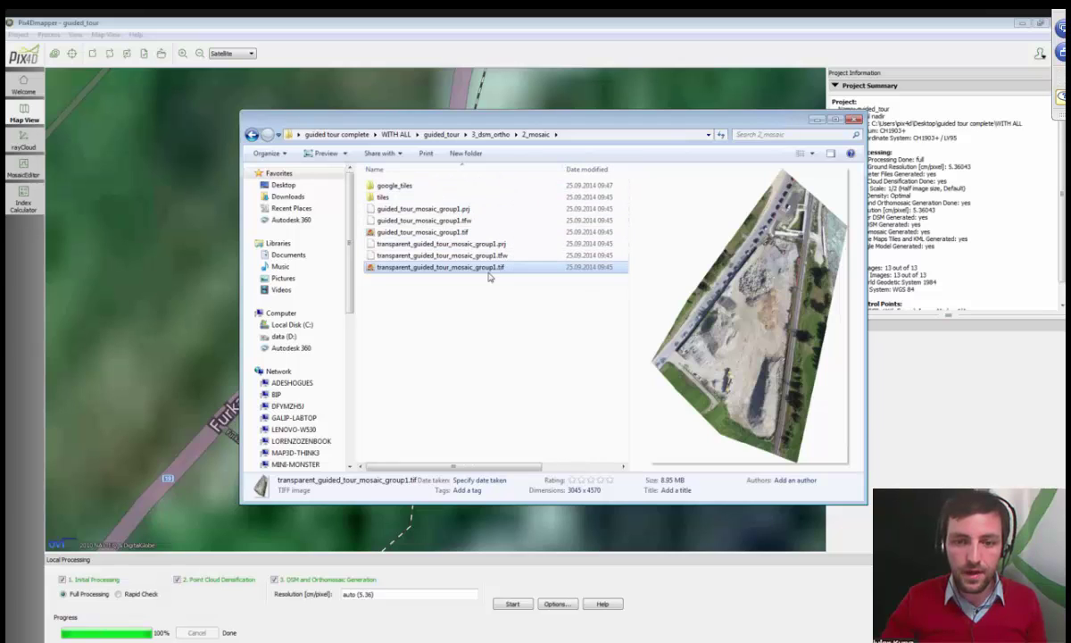
left_click(463, 232)
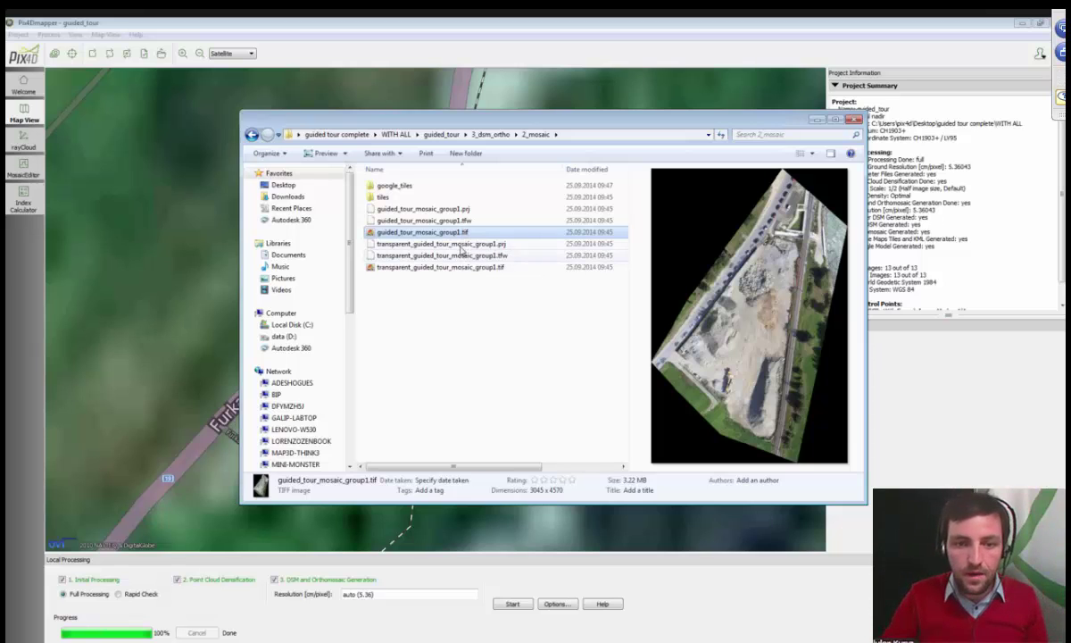
left_click(461, 245)
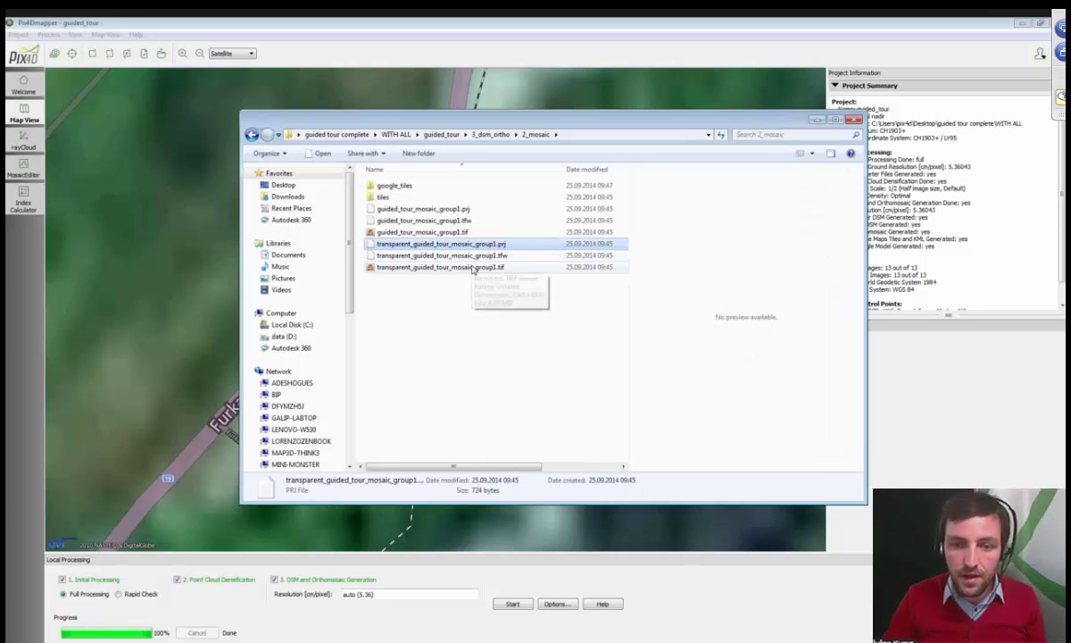
left_click(447, 267)
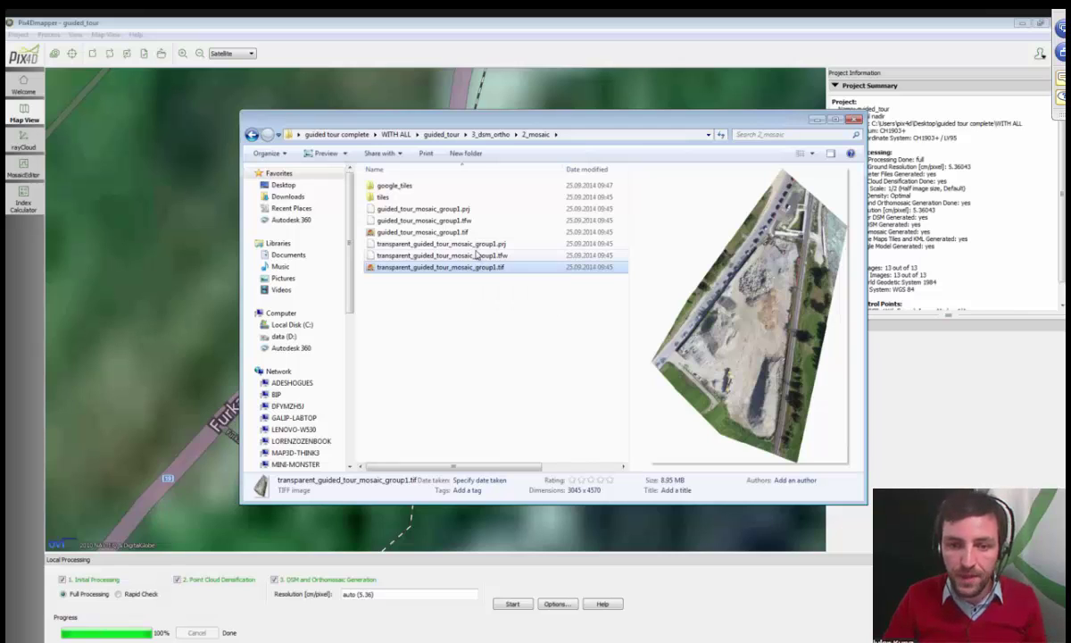
left_click(476, 244)
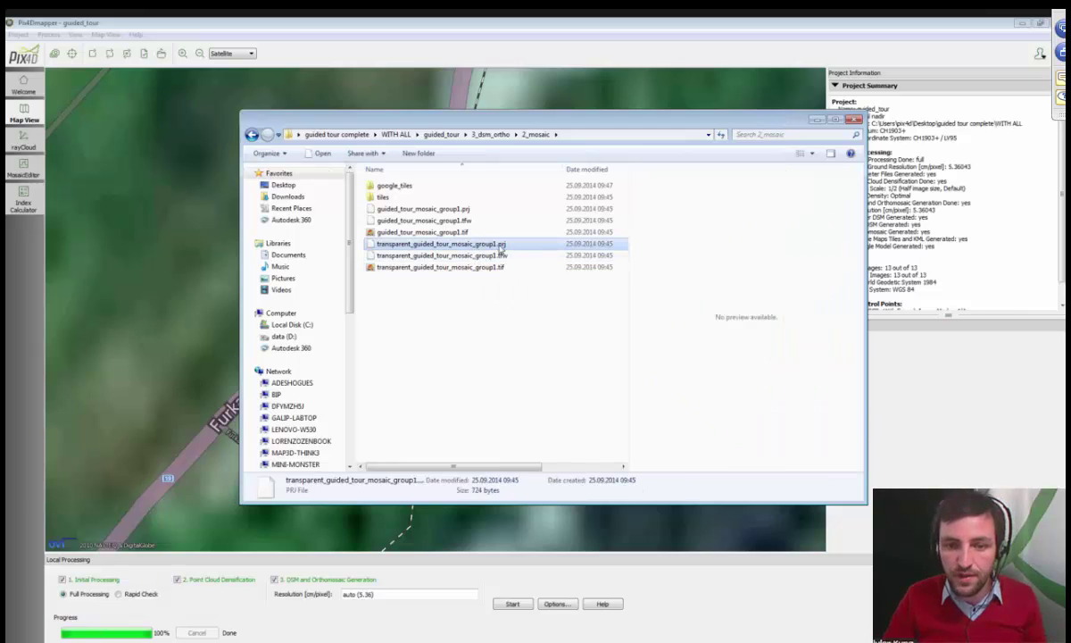
Open transparent_guided_tour_mosaic_group1.tfw in Notepad++, review its georeferencing values and close the editor
left_click(505, 258)
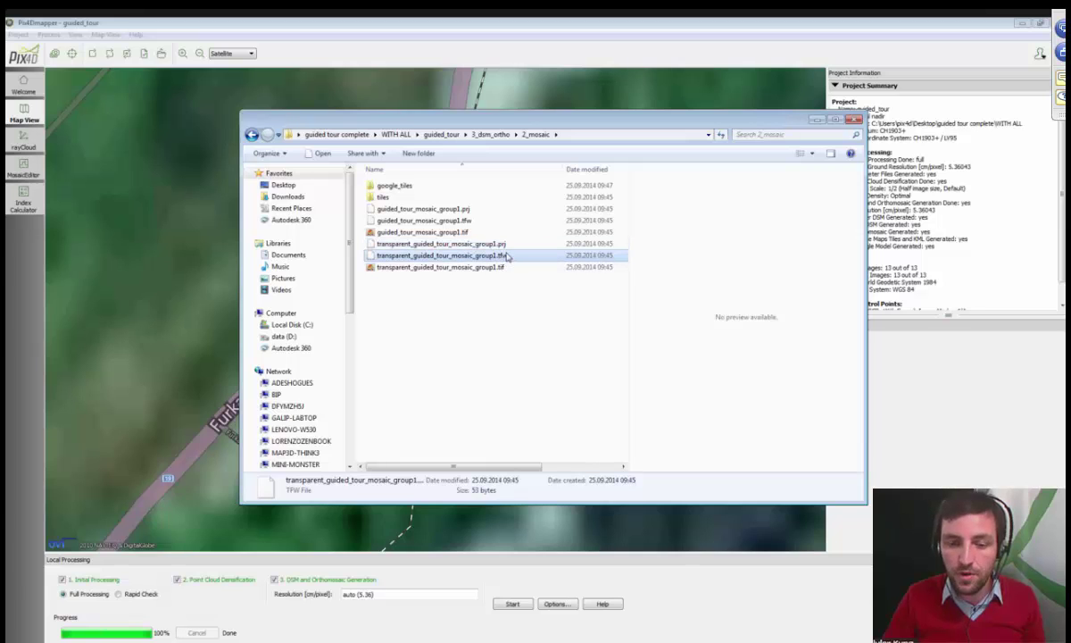
right_click(458, 256)
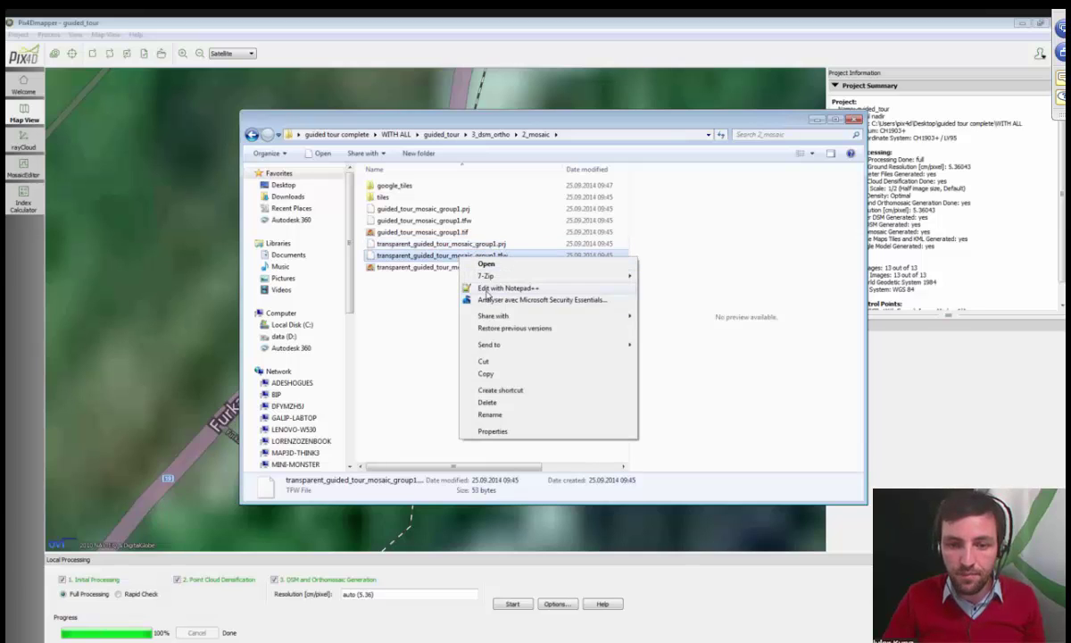
left_click(488, 288)
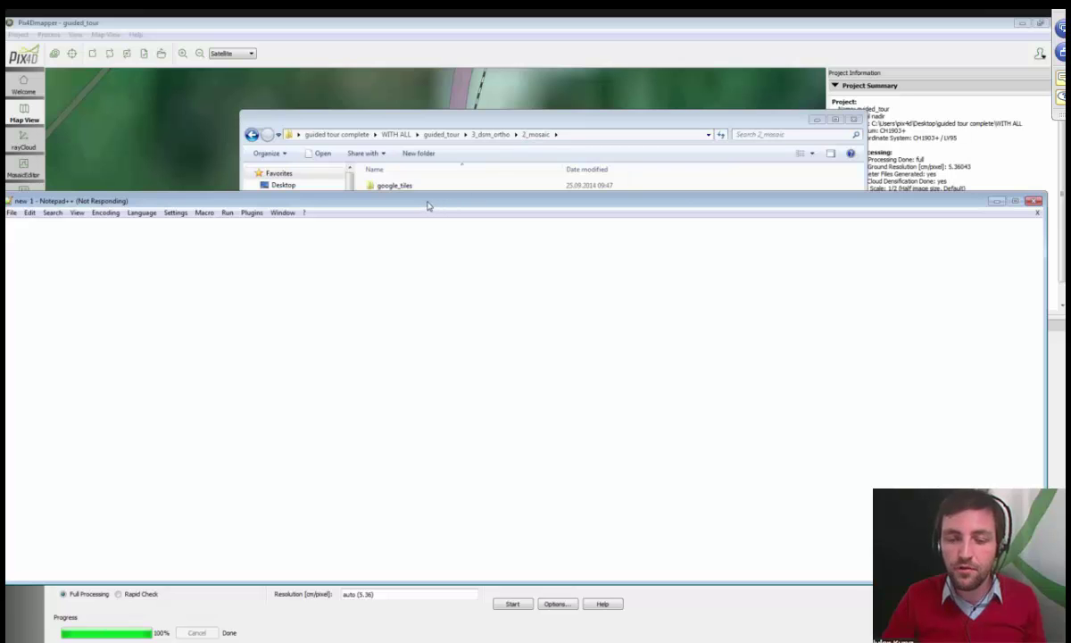
left_click_drag(427, 206, 565, 193)
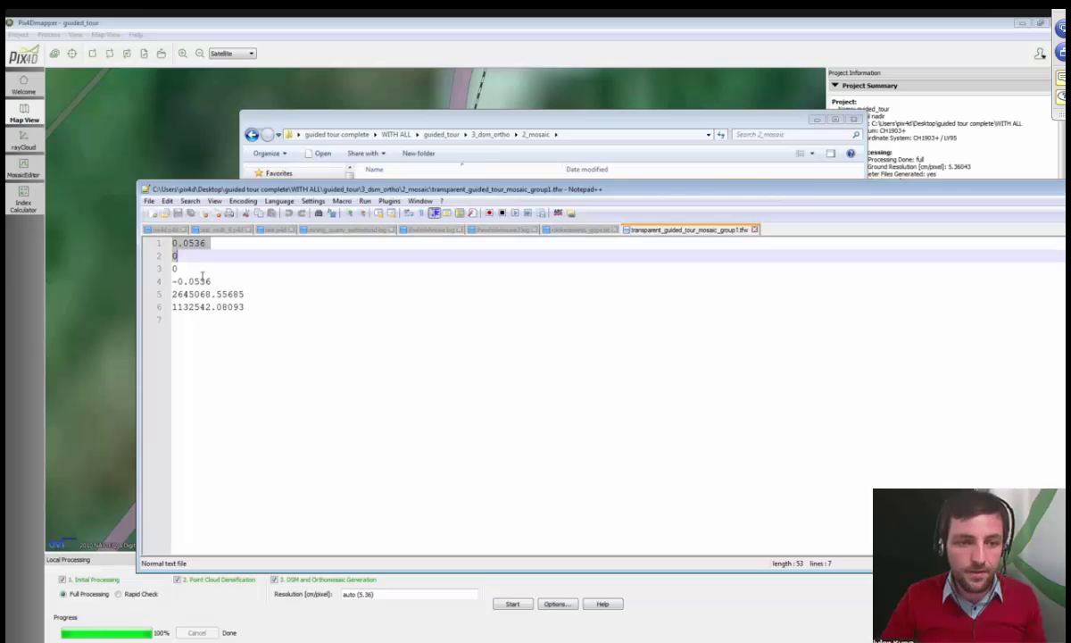
left_click_drag(201, 276, 243, 316)
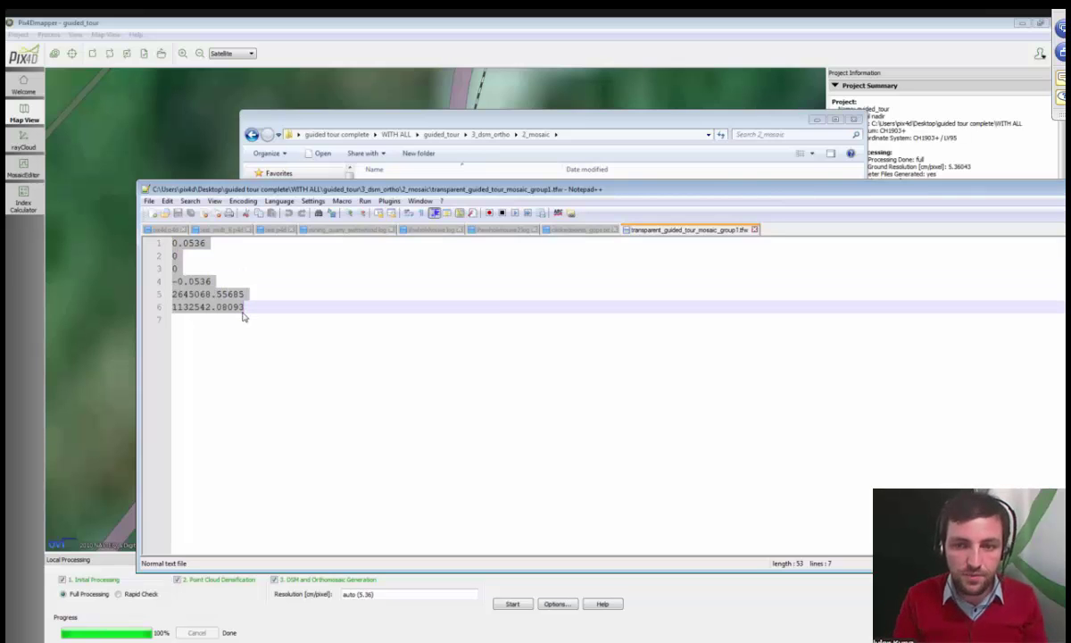
left_click_drag(429, 192, 174, 296)
left_click(819, 284)
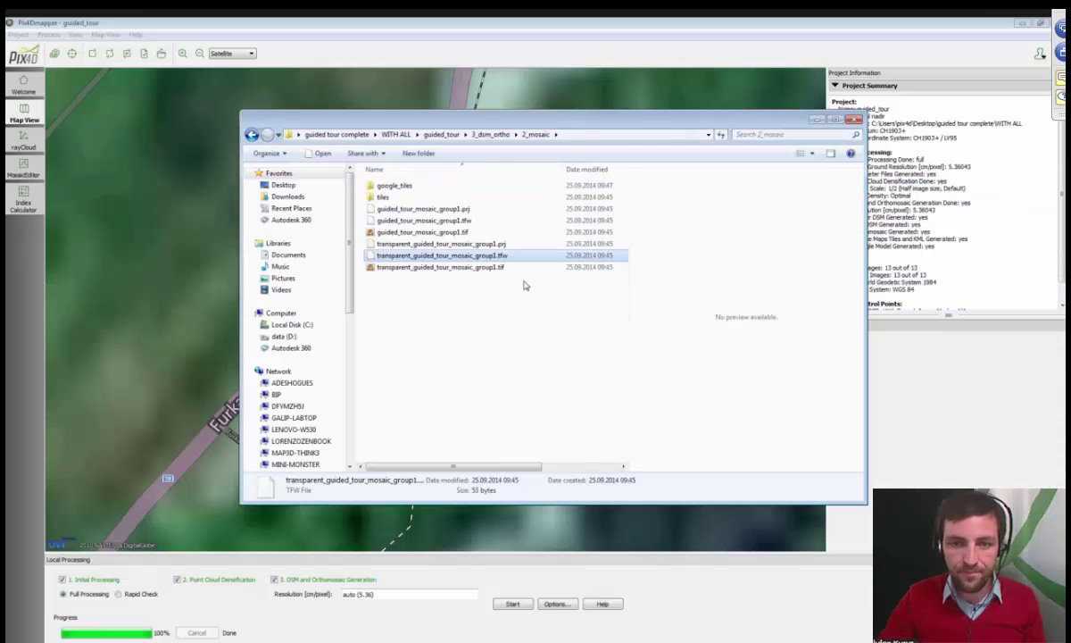
Return to the guided_tour folder to review its subfolders and log file, and minimise the folder window to get back to Pix4Dmapper
left_click(495, 349)
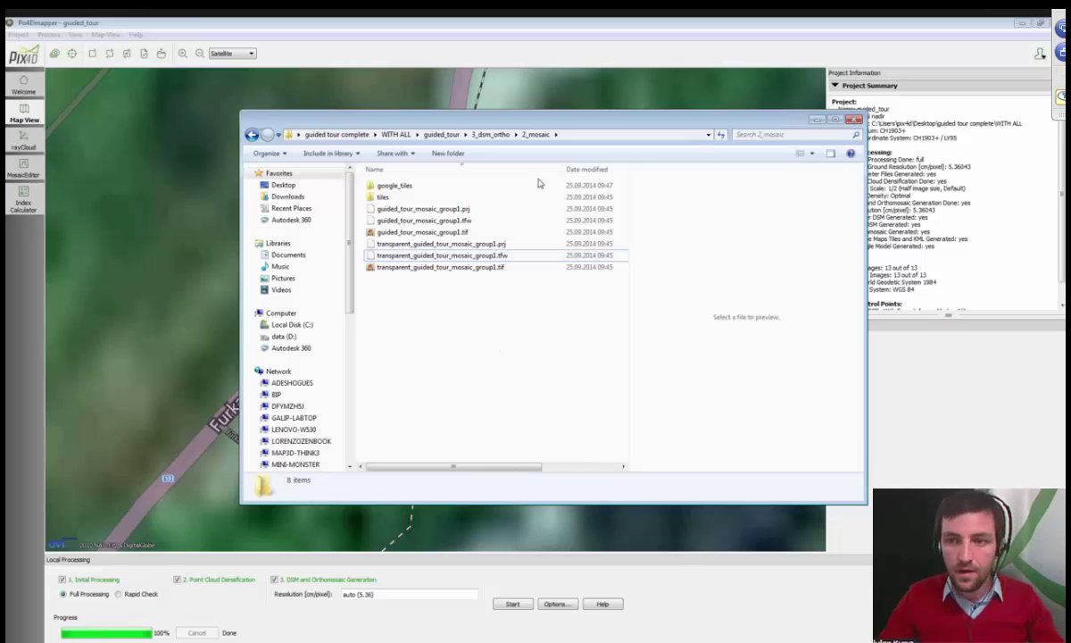
left_click(442, 134)
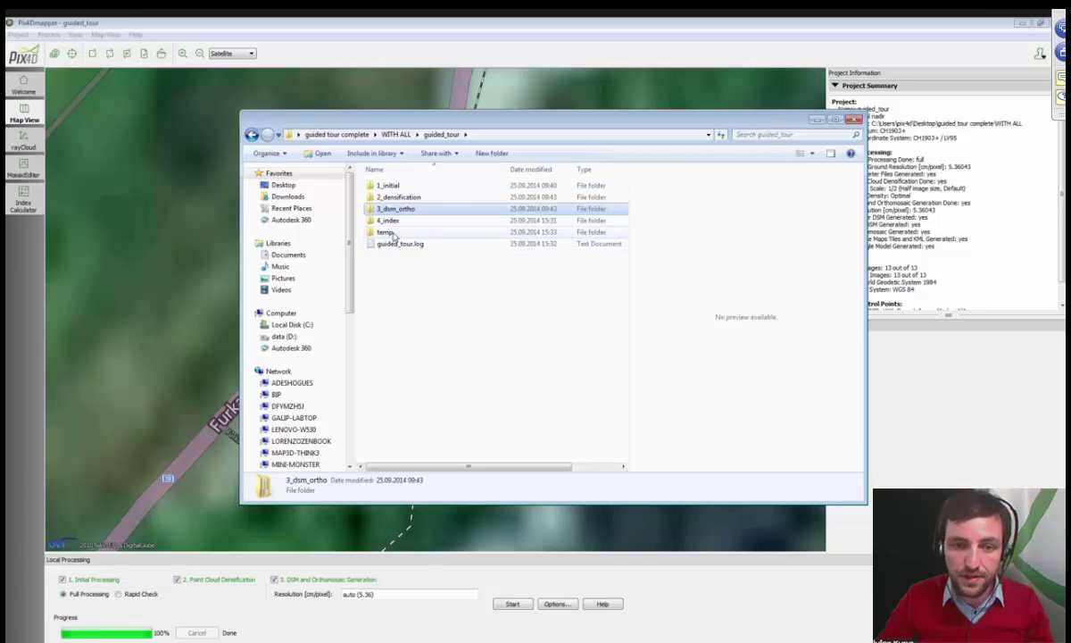
mouse_move(394, 235)
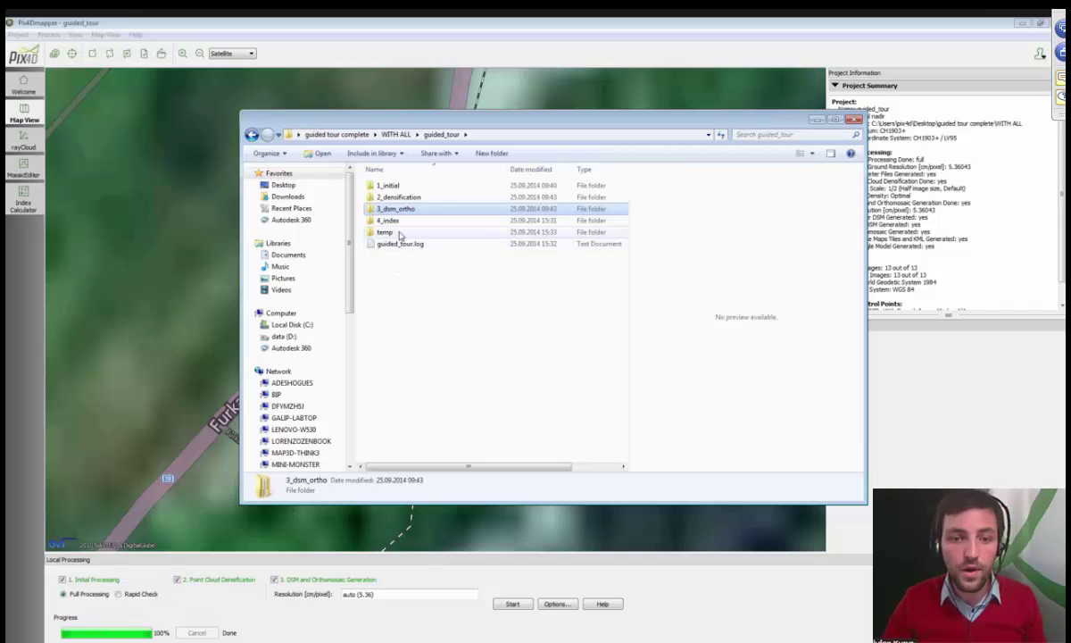
left_click(814, 119)
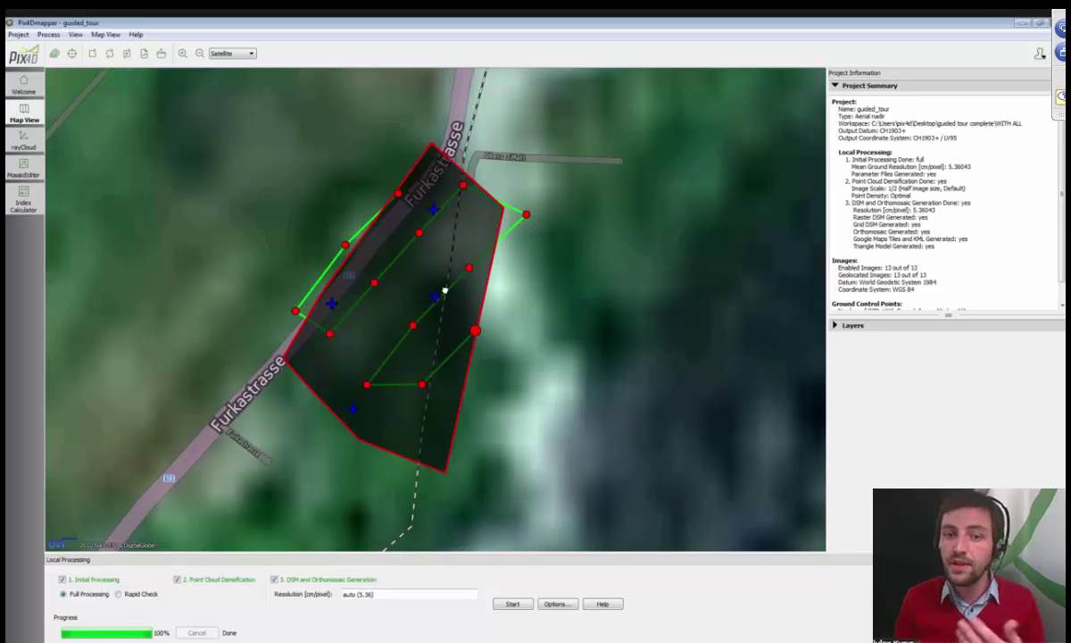
Open the Image Properties Editor to review the images' coordinate system, geolocation and camera model
left_click_drag(444, 292, 431, 291)
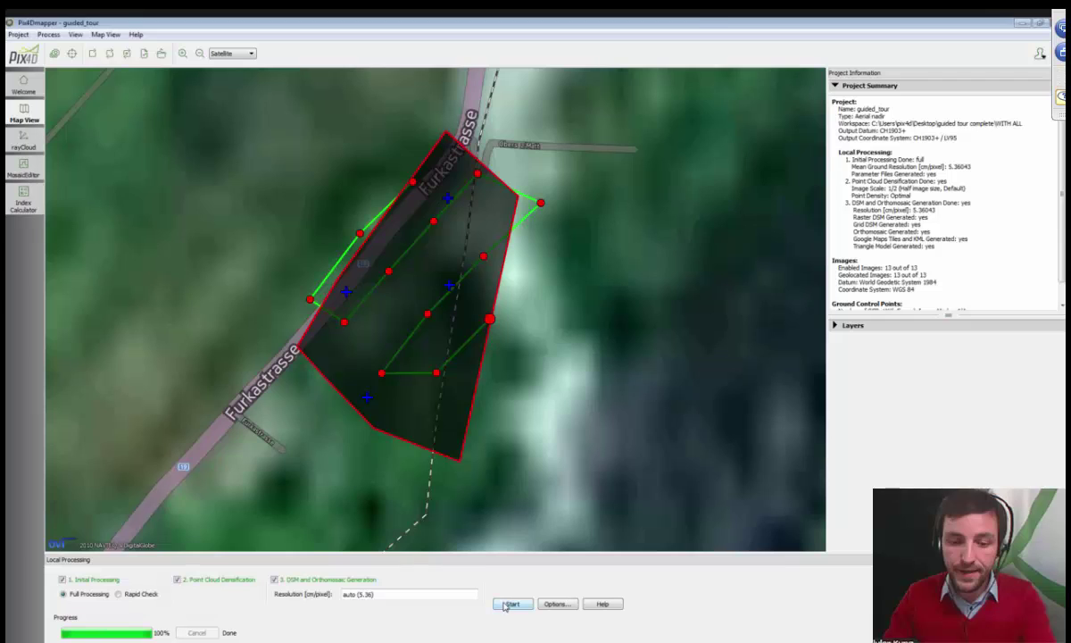
left_click_drag(696, 25, 692, 2)
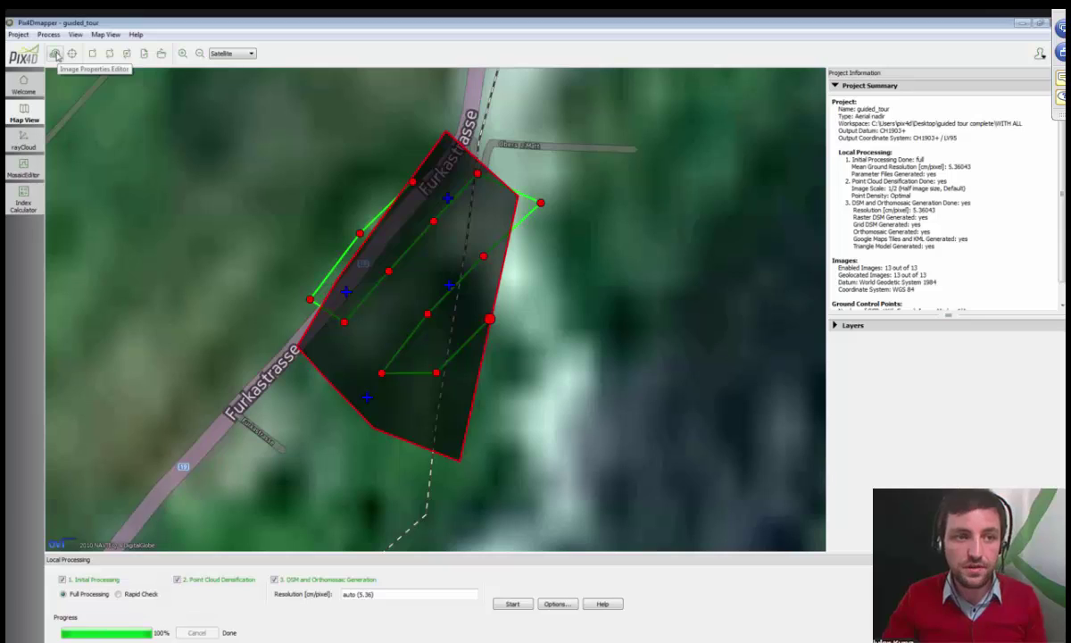
left_click(56, 54)
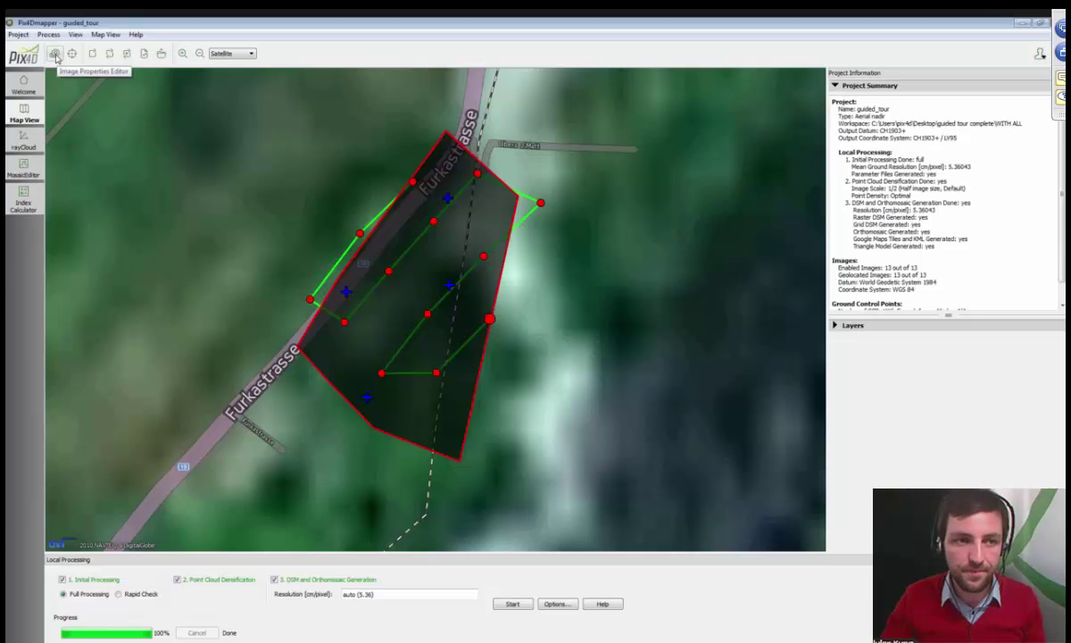
left_click(54, 54)
left_click_drag(423, 158, 374, 129)
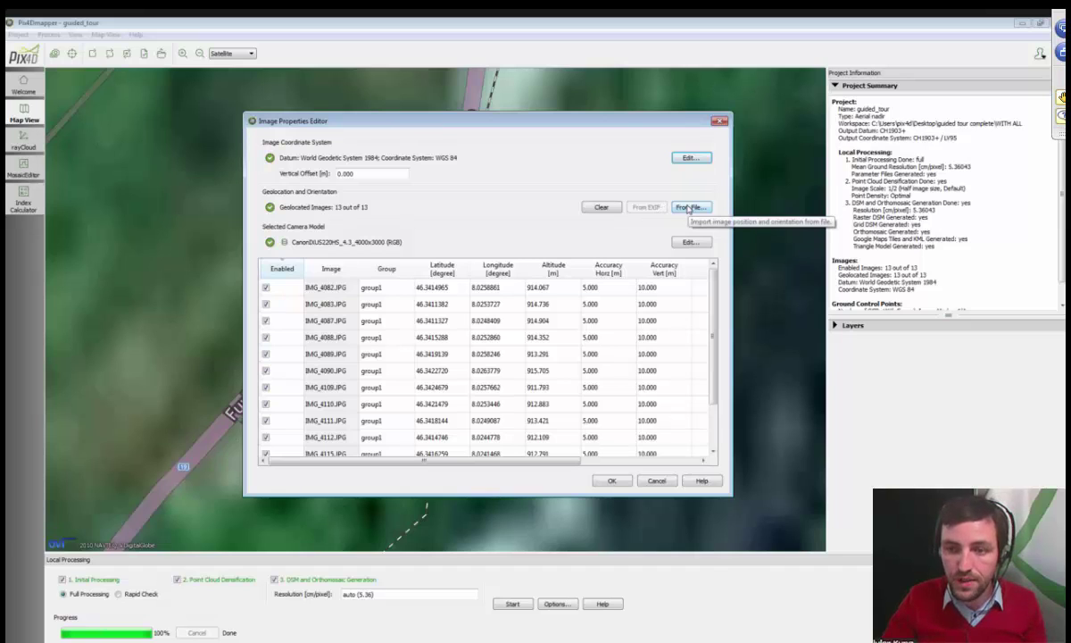
Start importing image geolocation from a file, enlarge the file selection dialog and review the supported file formats
left_click(688, 207)
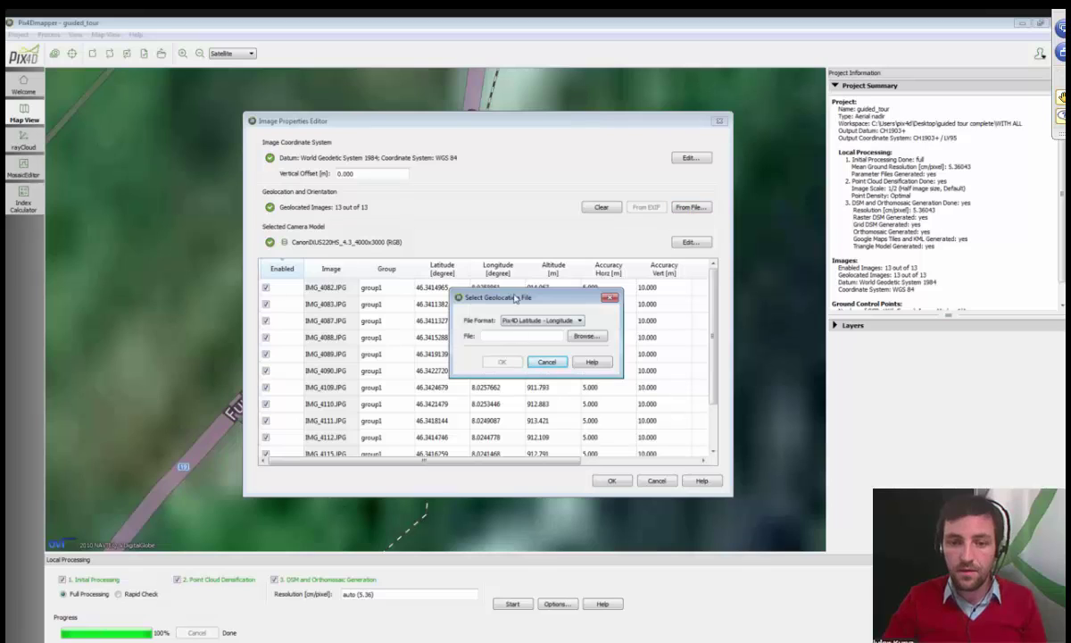
left_click_drag(514, 289, 523, 208)
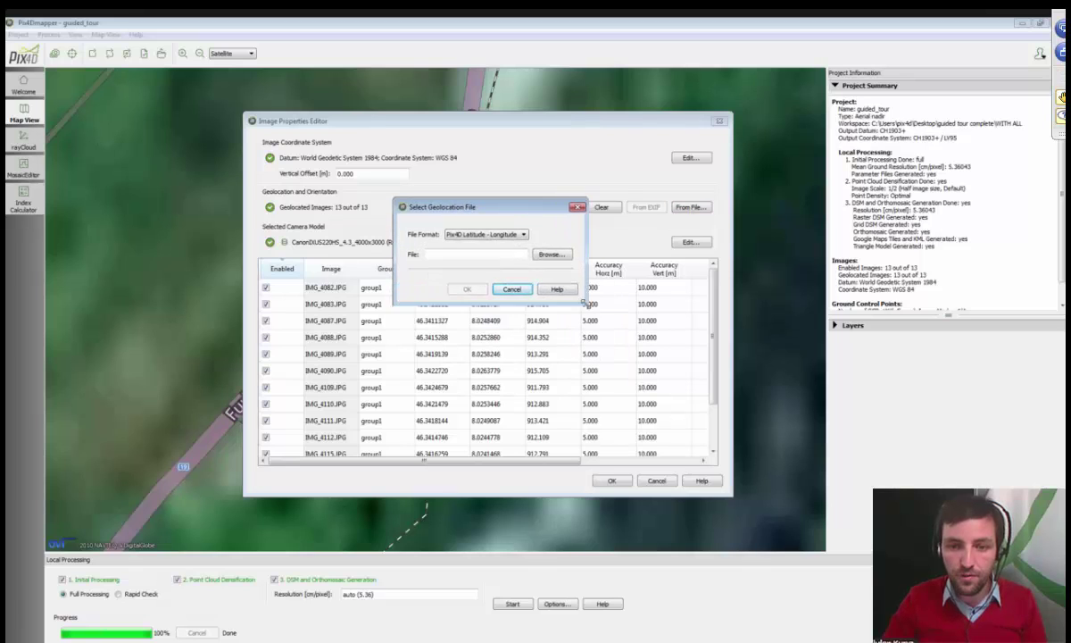
left_click(524, 247)
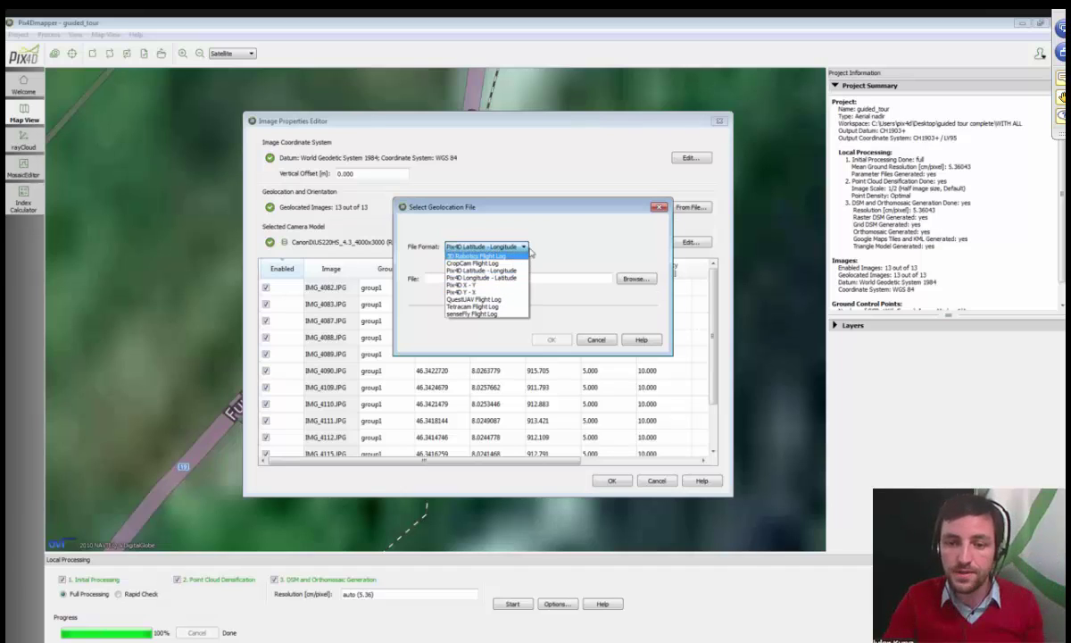
left_click(534, 218)
Open the help page for the geolocation import, read the file format descriptions and put the browser window away
left_click(640, 340)
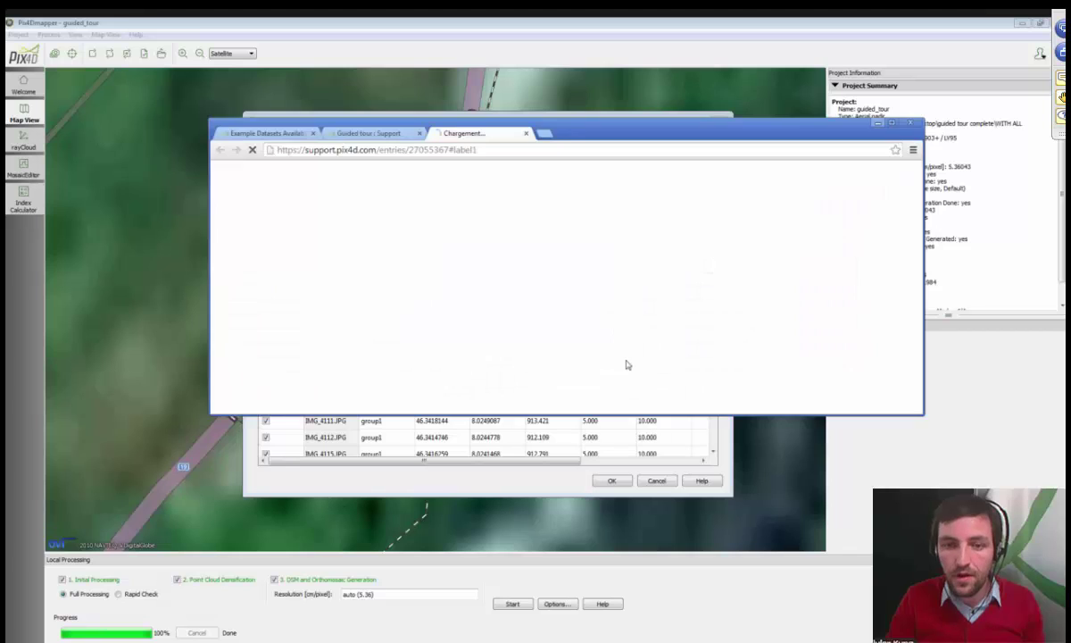
left_click_drag(575, 130, 619, 106)
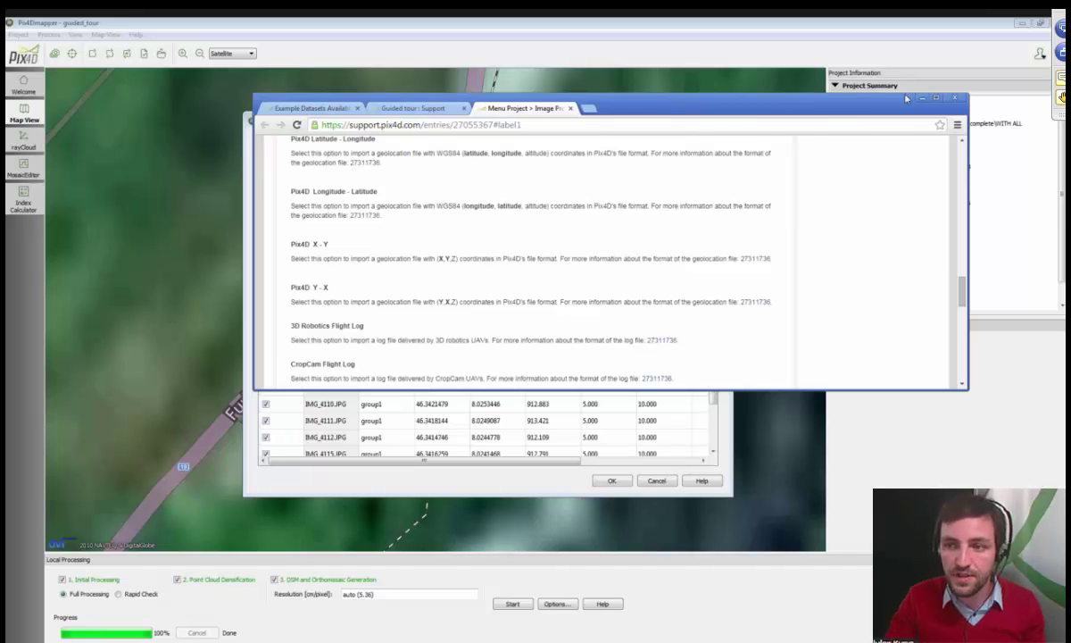
left_click(862, 87)
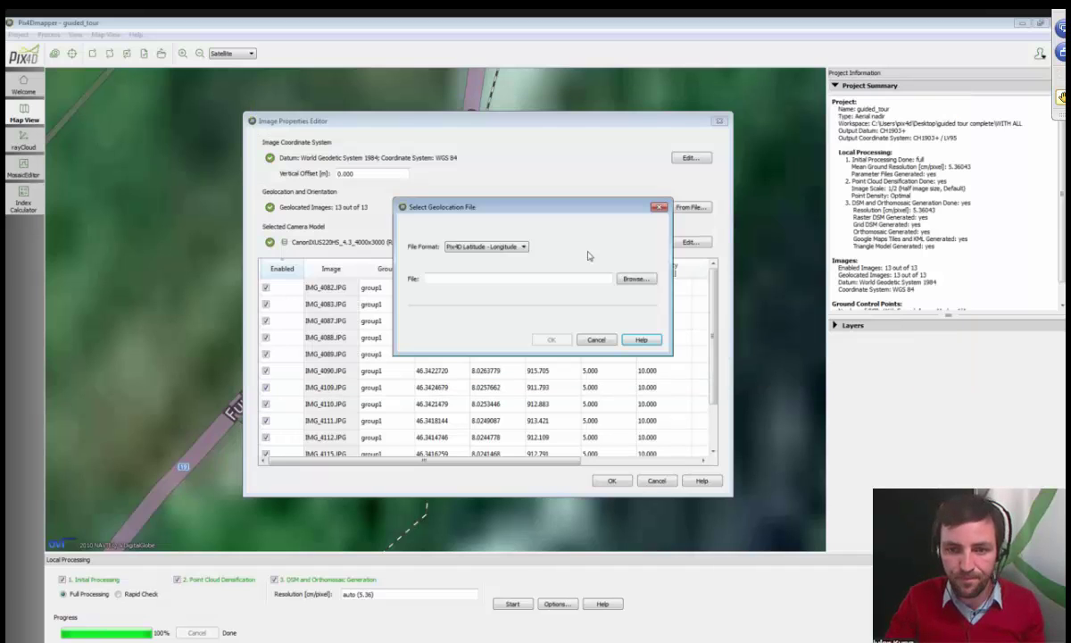
Cancel the geolocation file import, highlight the coordinates of image IMG_4082.JPG and confirm the Image Properties Editor
left_click(597, 340)
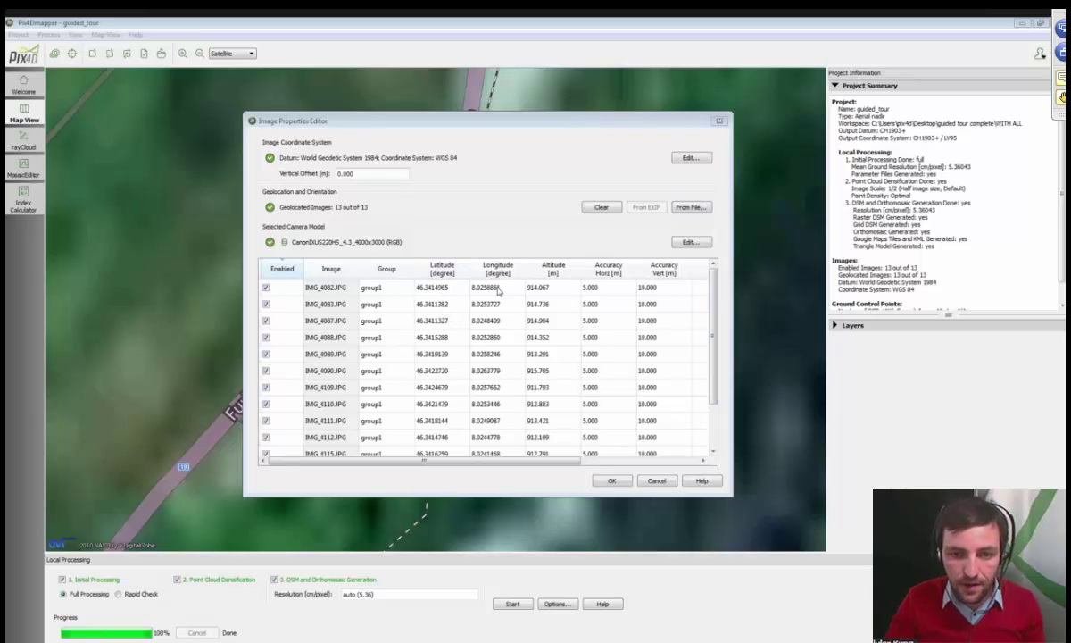
left_click(450, 290)
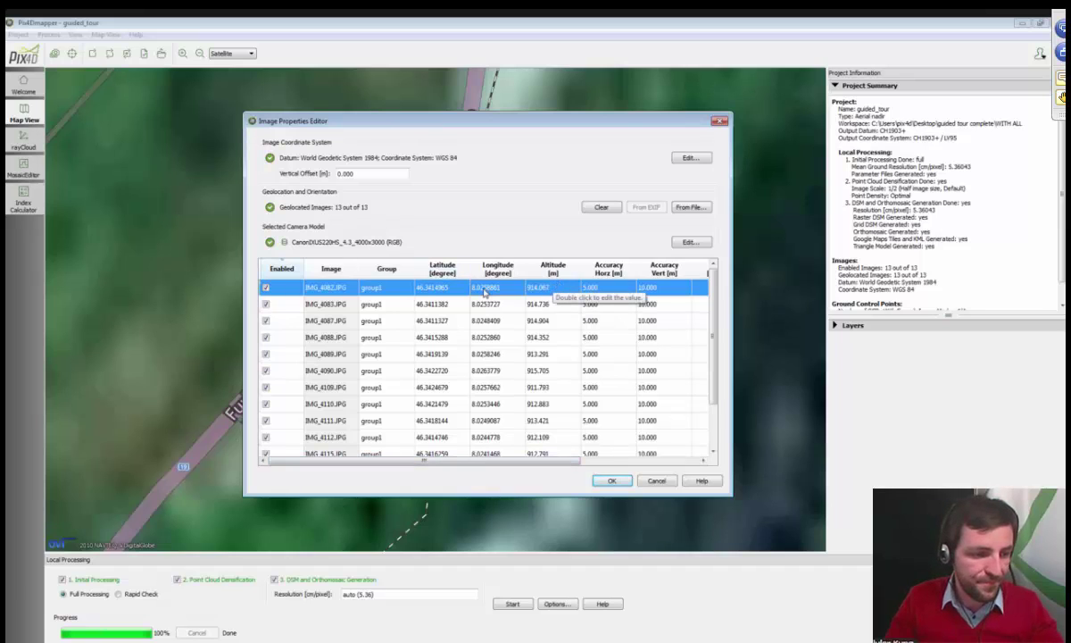
left_click(611, 481)
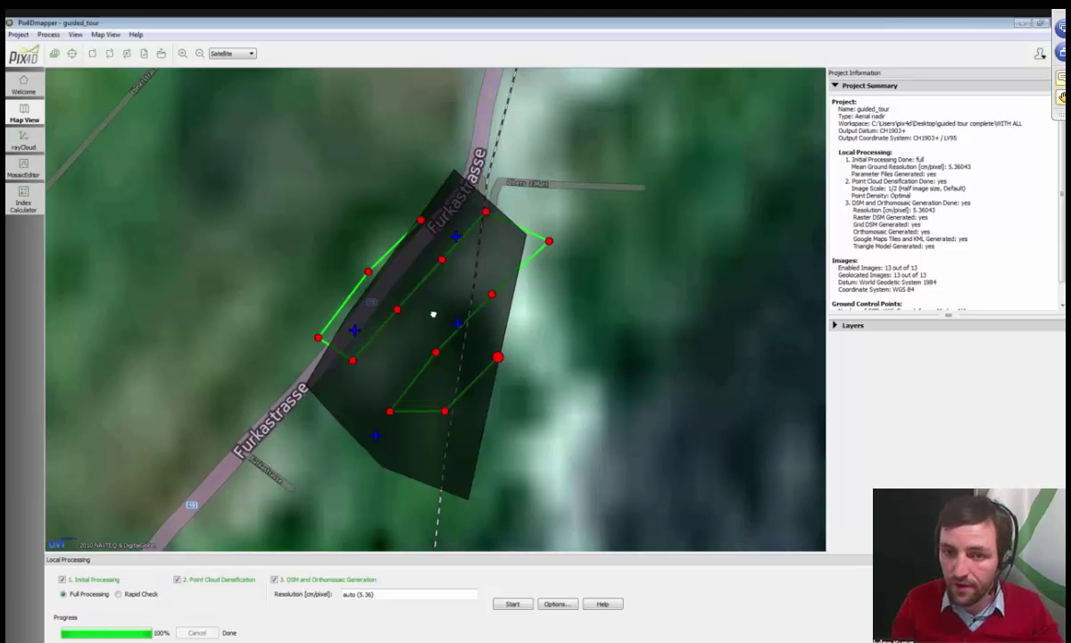
Examine the image positions and project area on the satellite map, from the flight path out to the surrounding countries
left_click_drag(432, 314, 483, 290)
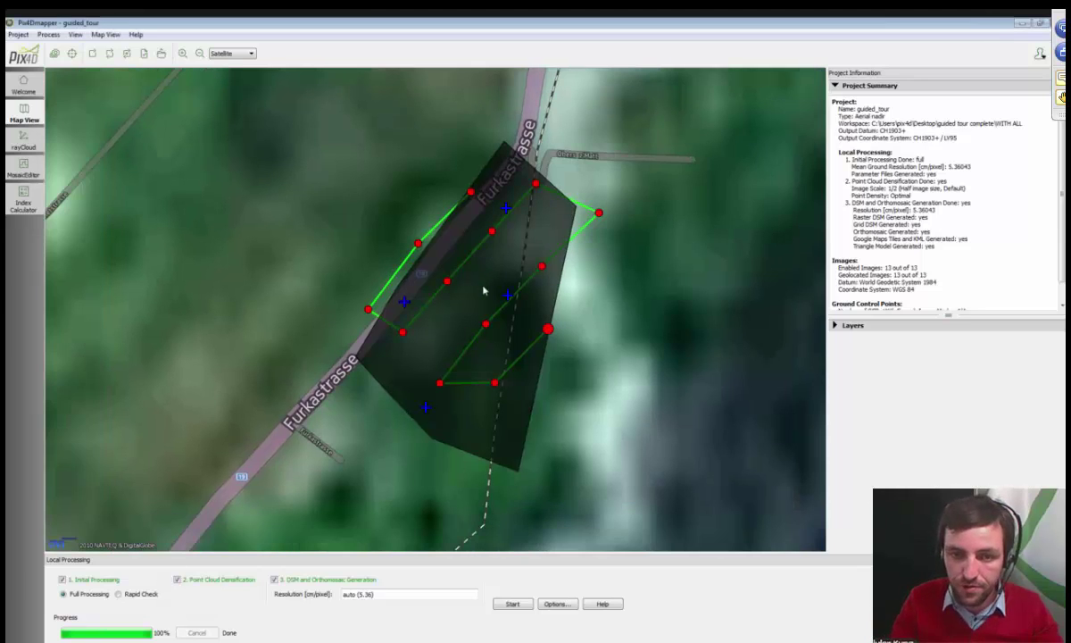
scroll(482, 271, "down", 2)
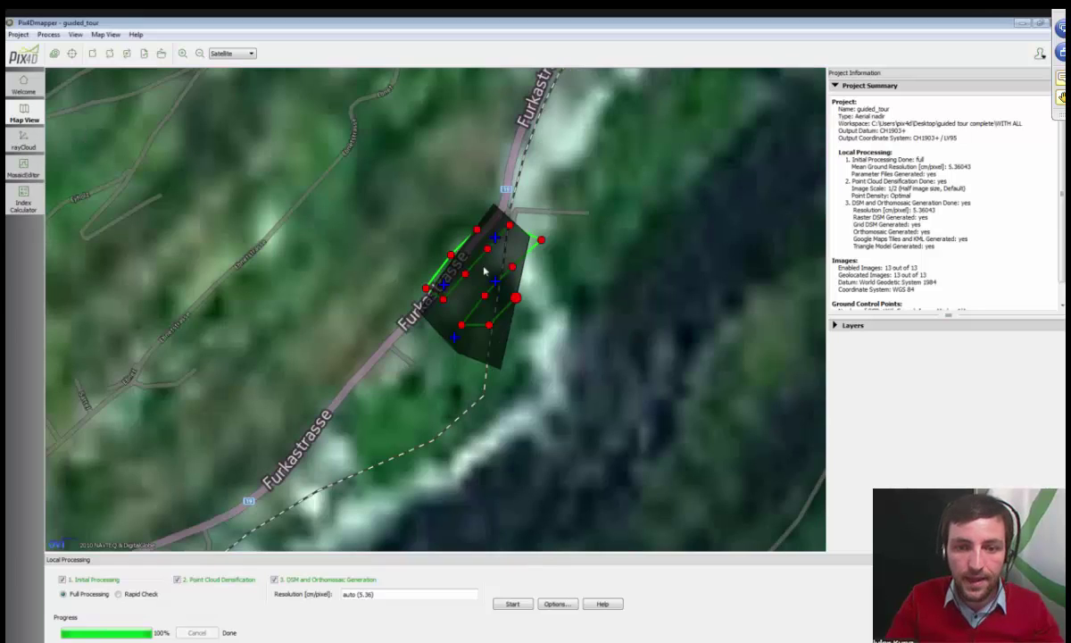
scroll(457, 256, "down", 1)
scroll(461, 261, "up", 1)
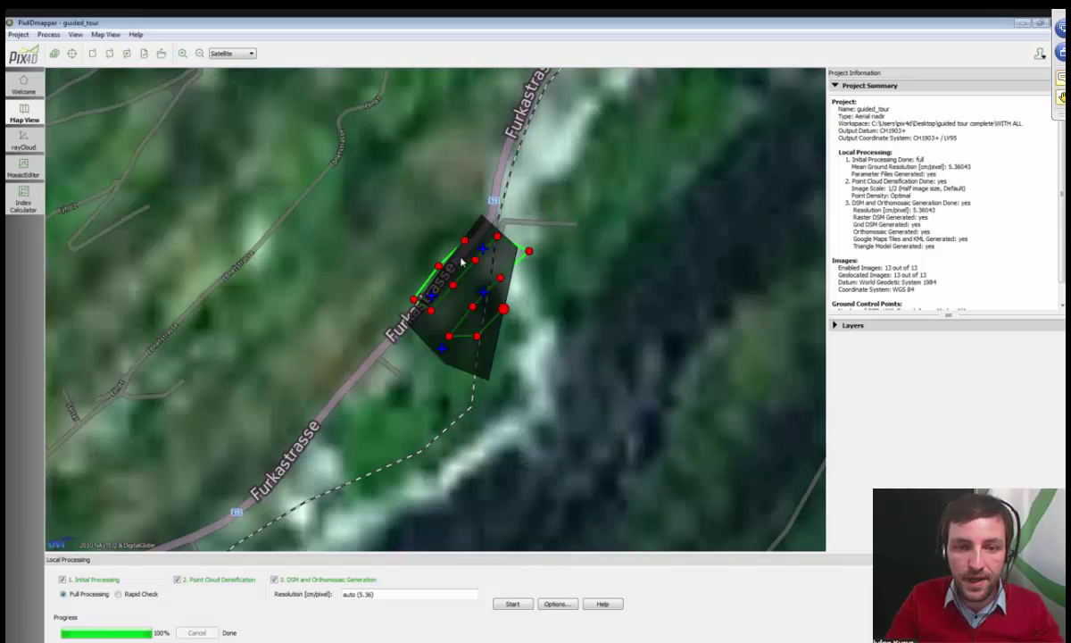
scroll(461, 260, "up", 2)
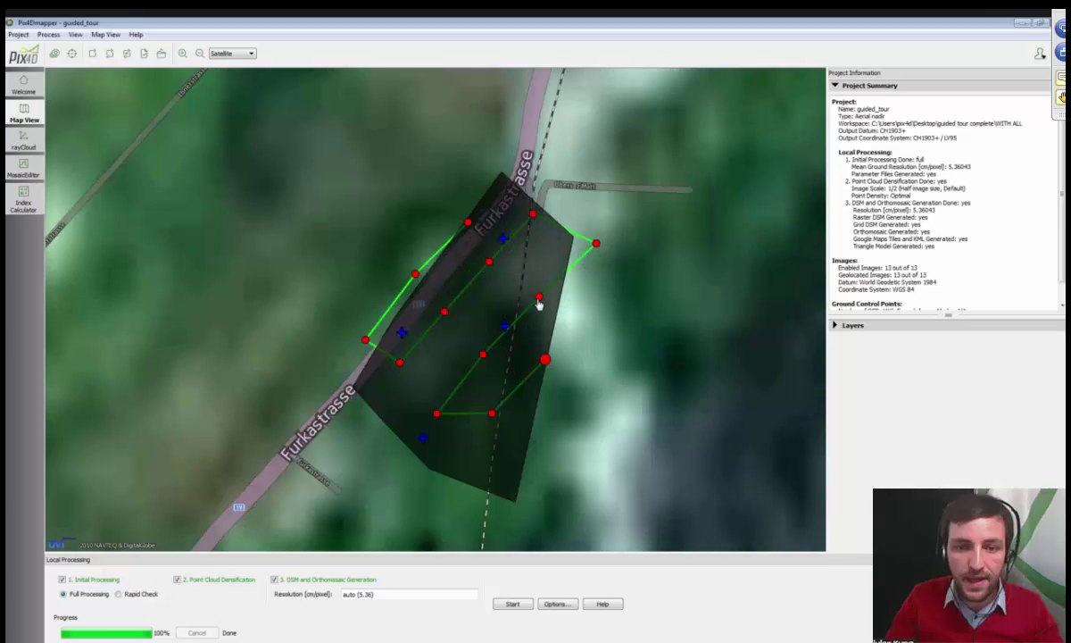
scroll(535, 303, "down", 2)
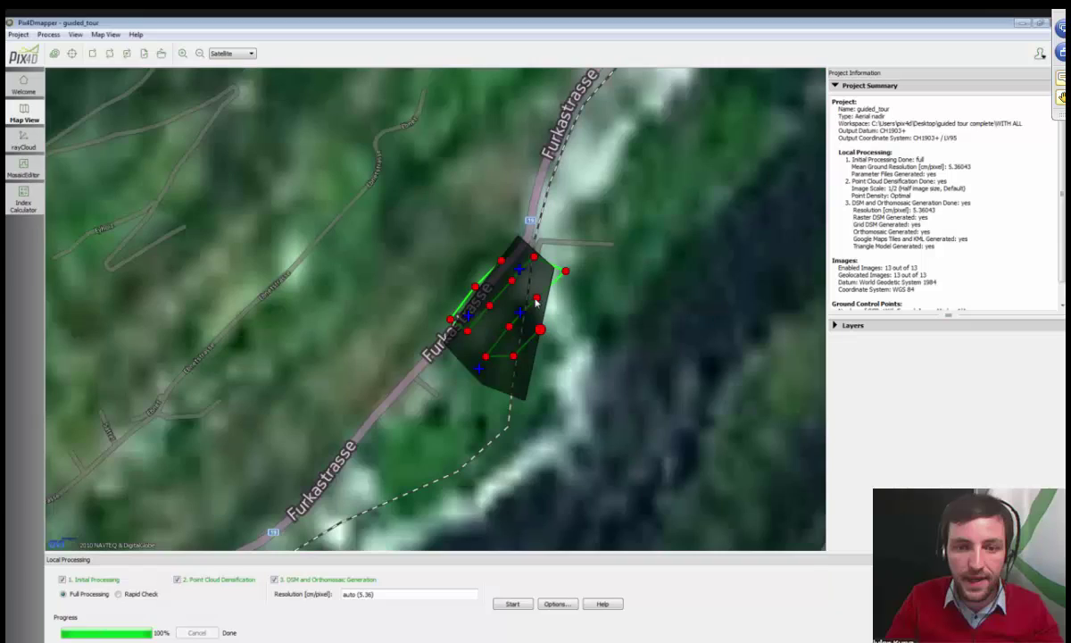
scroll(538, 301, "down", 4)
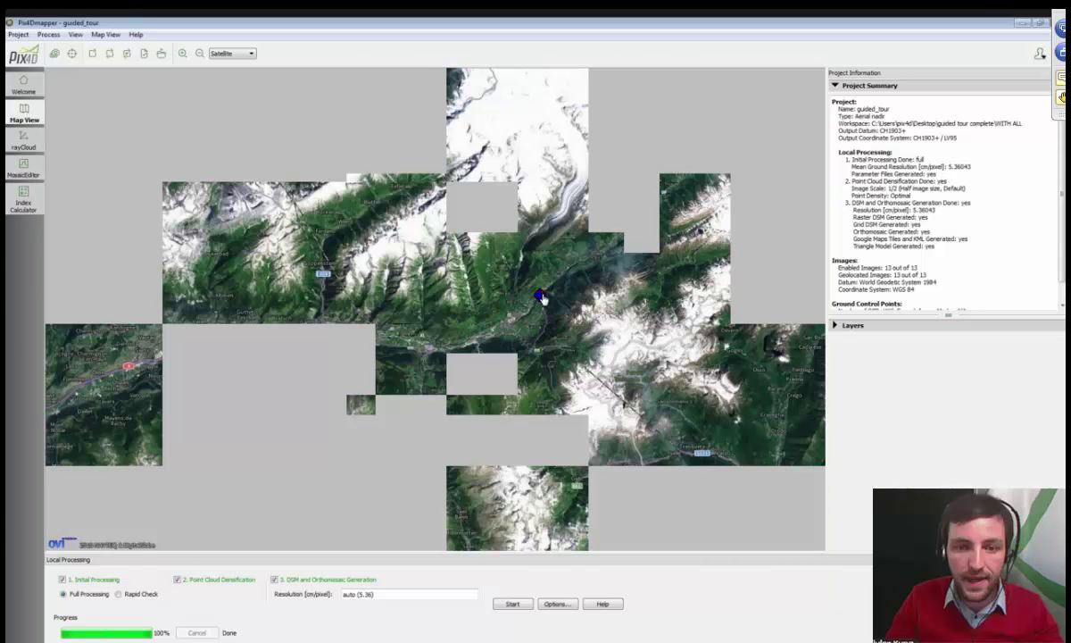
scroll(542, 299, "down", 4)
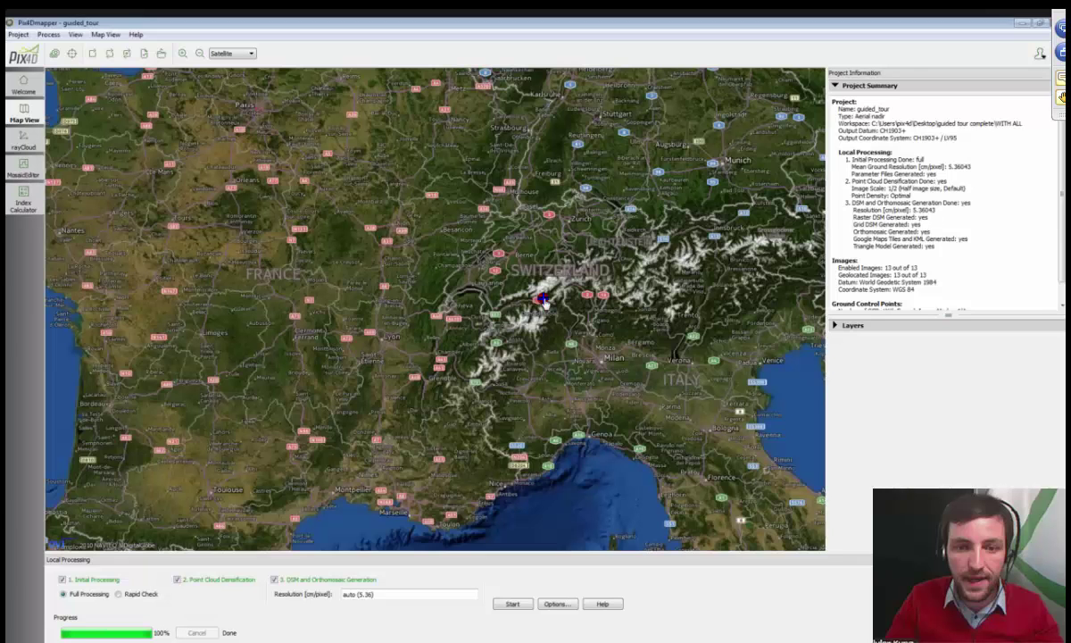
Open the Image Properties Editor, browse the list of available camera models and cancel the Edit Camera Model dialog
scroll(541, 299, "up", 4)
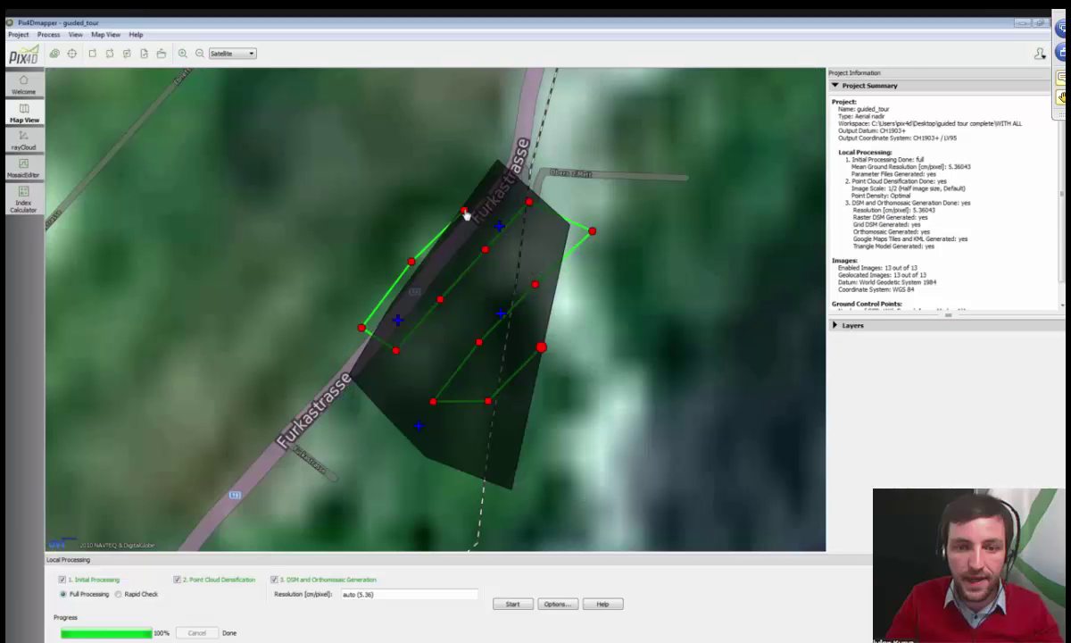
left_click(54, 54)
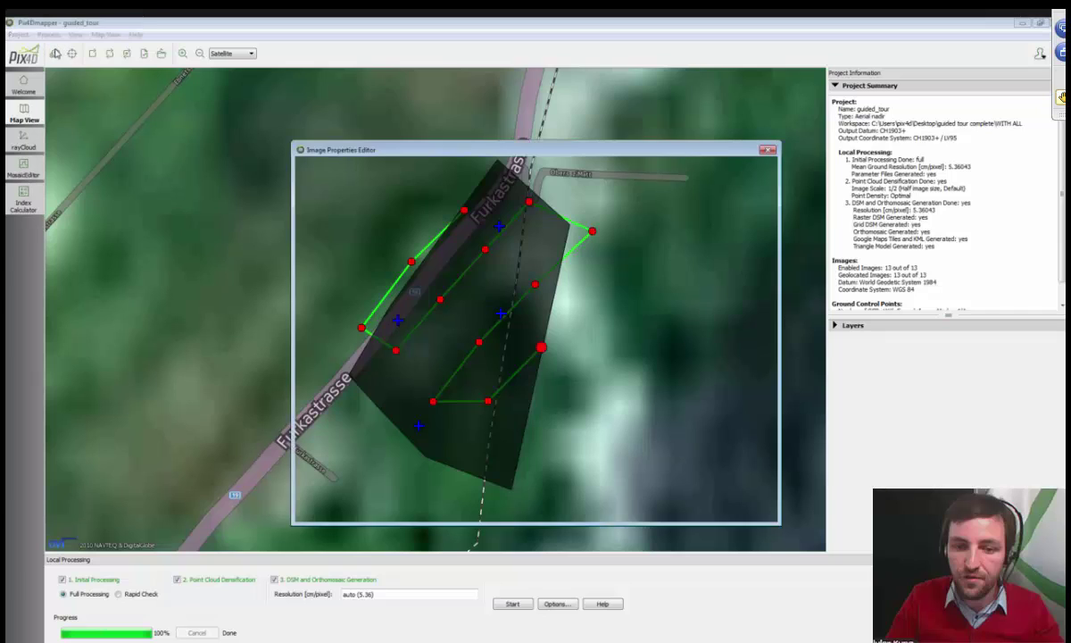
left_click_drag(369, 152, 344, 107)
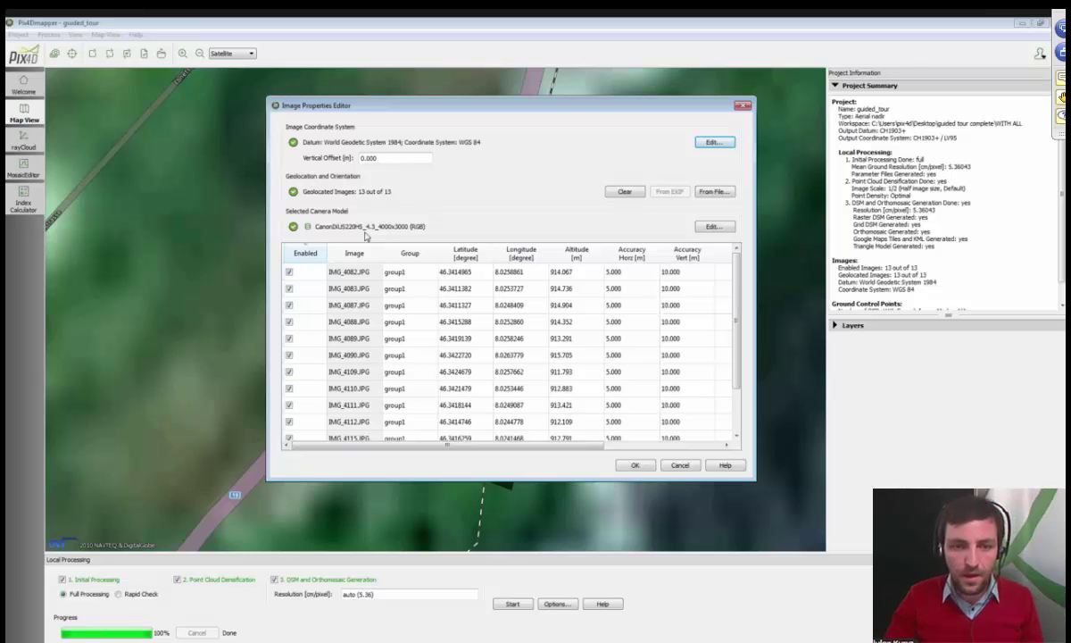
left_click(704, 229)
left_click(724, 181)
scroll(818, 211, "down", 3)
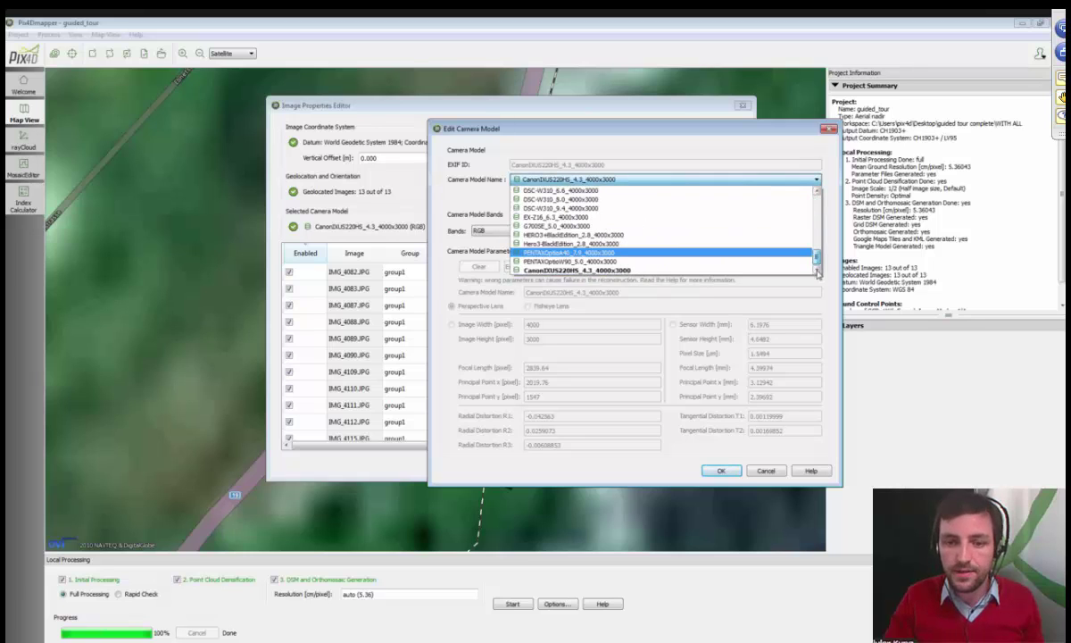
left_click(746, 261)
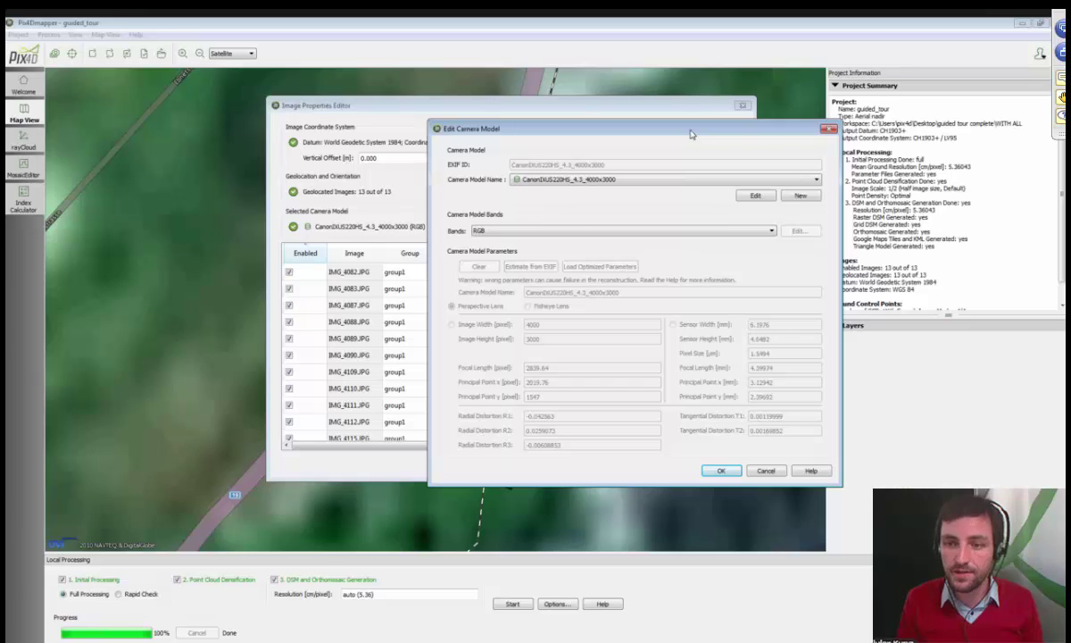
left_click(771, 473)
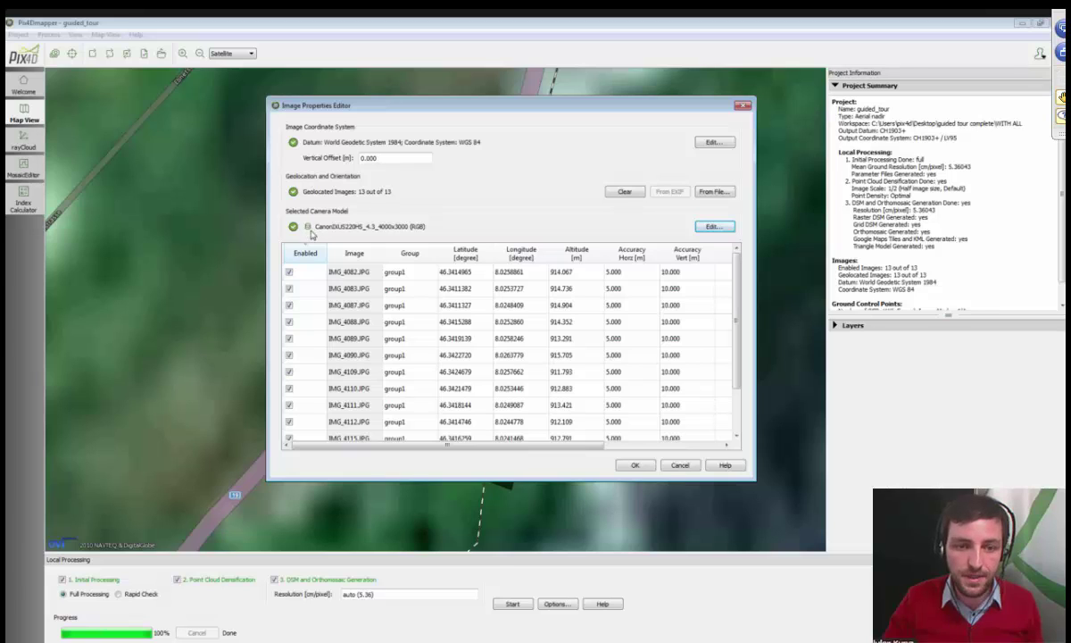
Check the camera model's source, reopen it with its parameters unlocked for editing and review the sensor and focal length fields
mouse_move(308, 227)
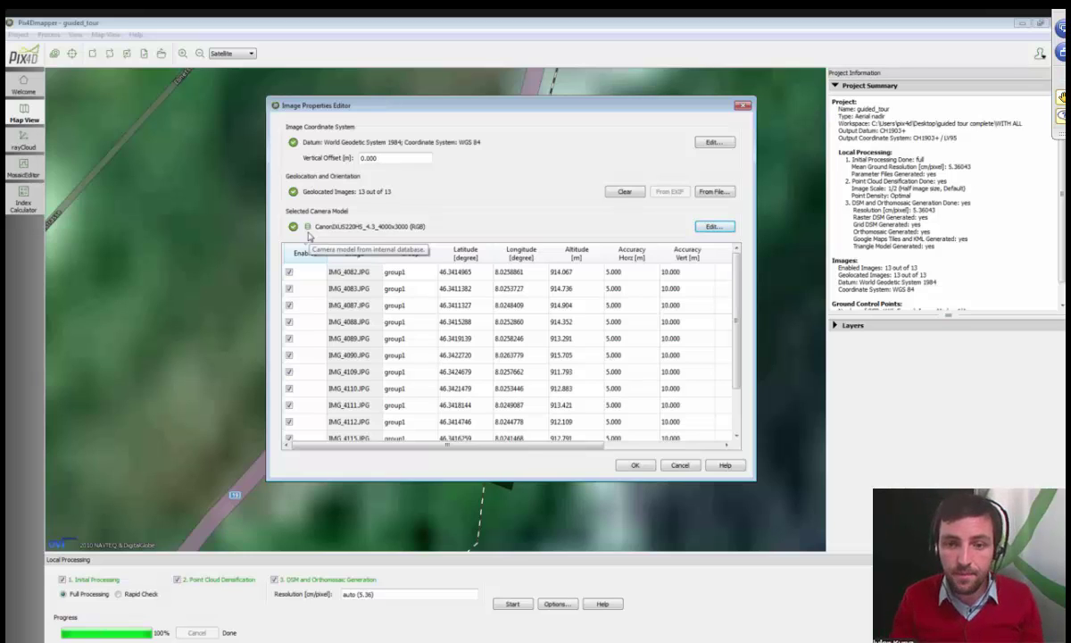
left_click(714, 226)
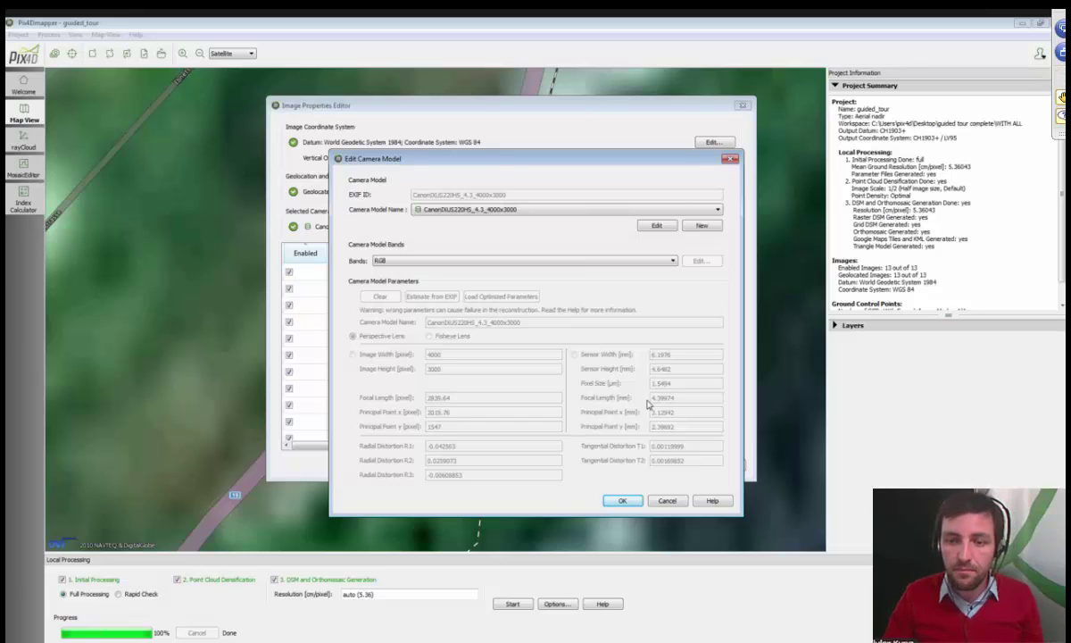
left_click(662, 226)
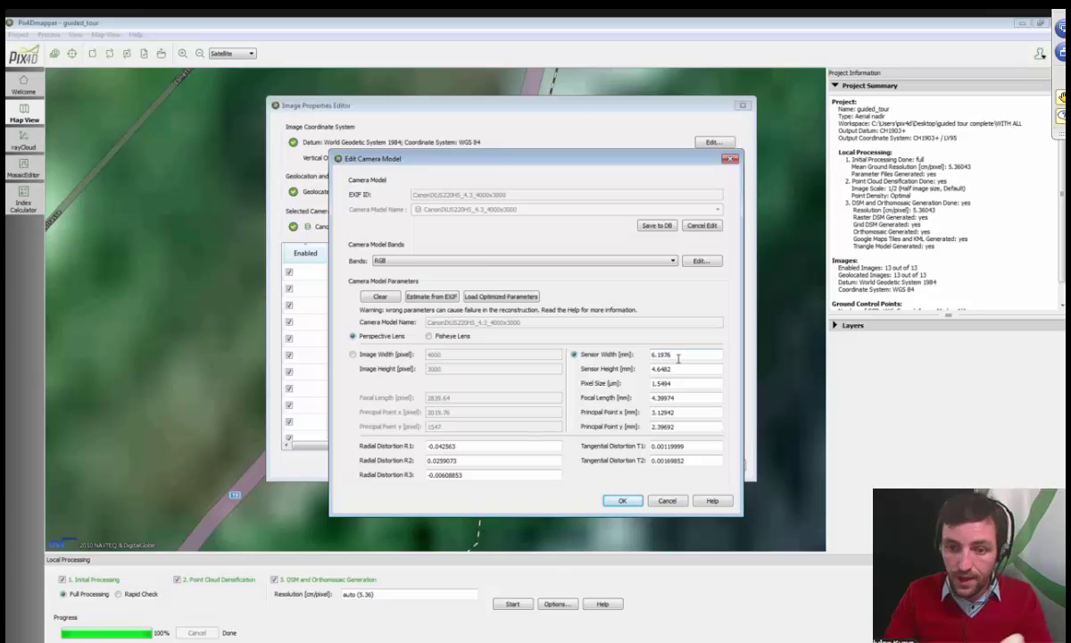
left_click_drag(675, 351, 638, 397)
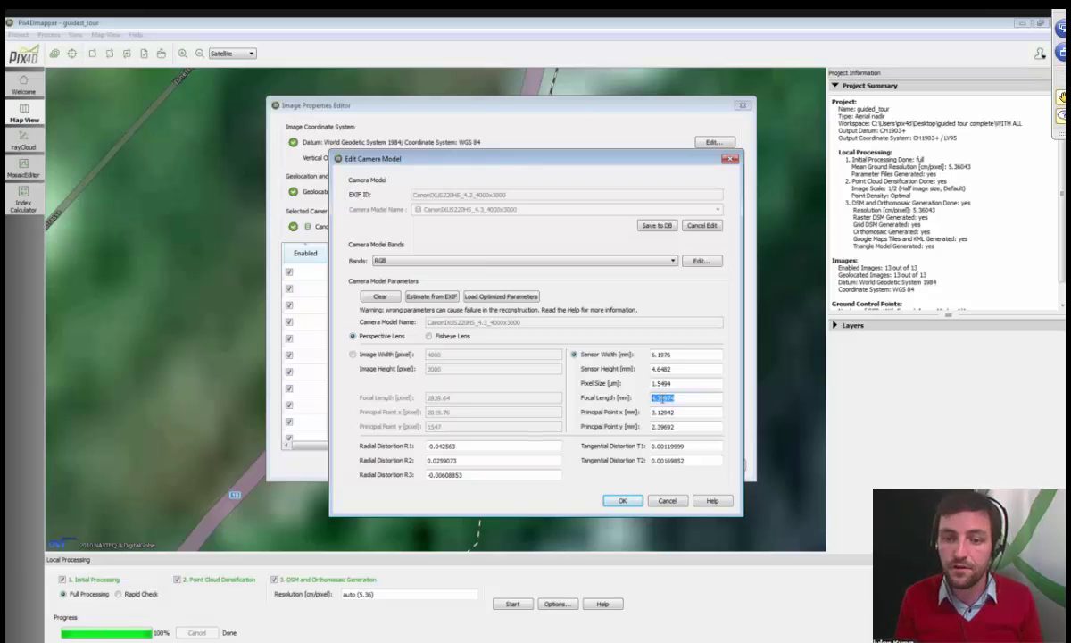
left_click(641, 265)
left_click(640, 268)
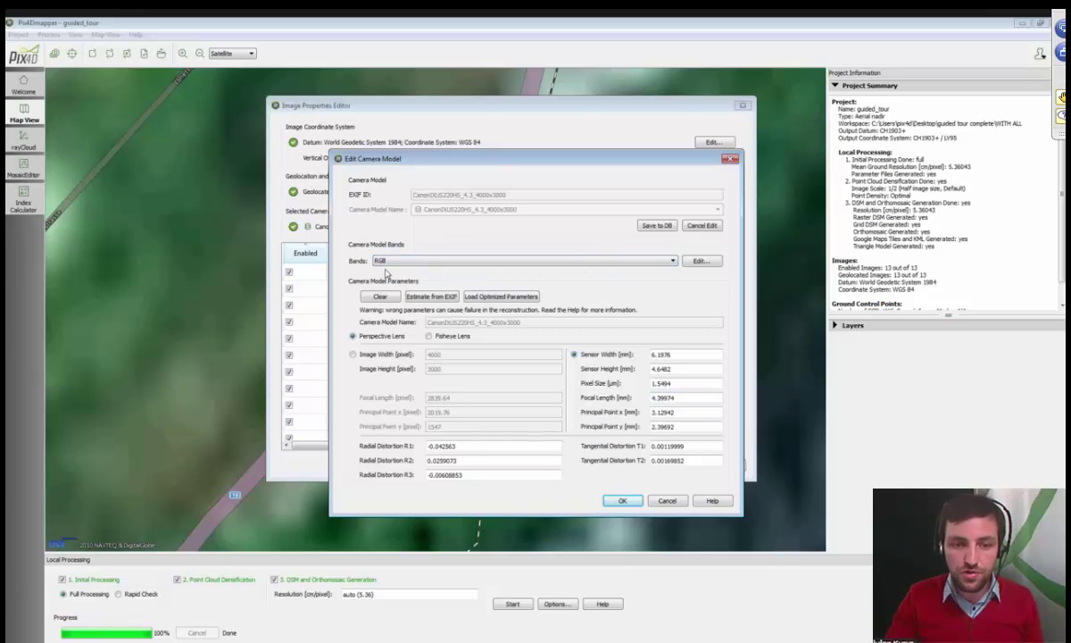
Review the available band configurations and the Bands list, keep RGB and cancel the camera model edit
left_click(700, 261)
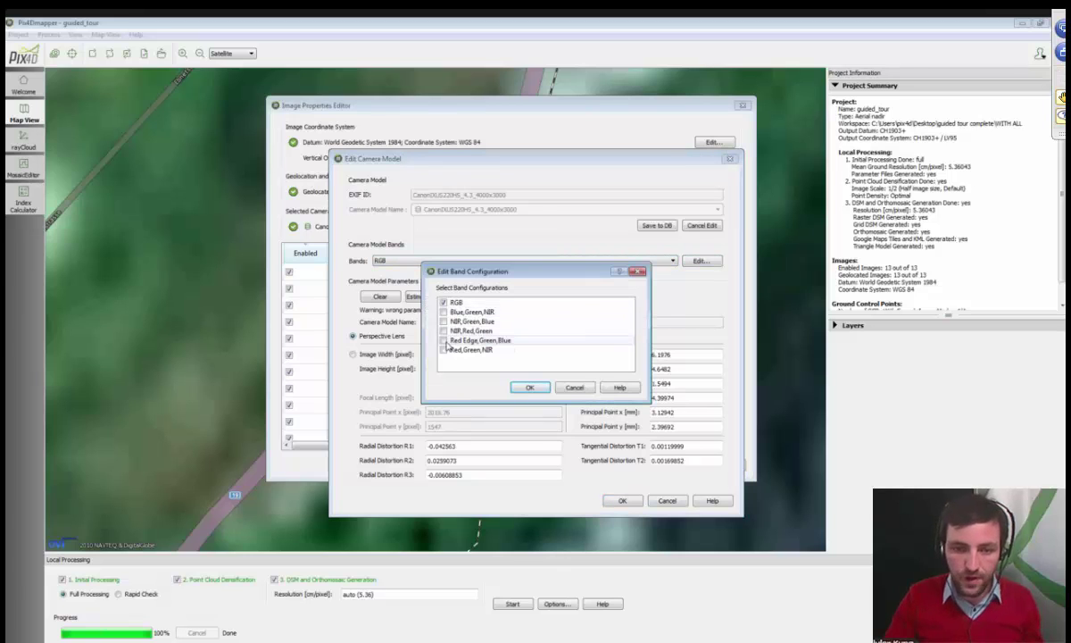
left_click(530, 386)
left_click(548, 260)
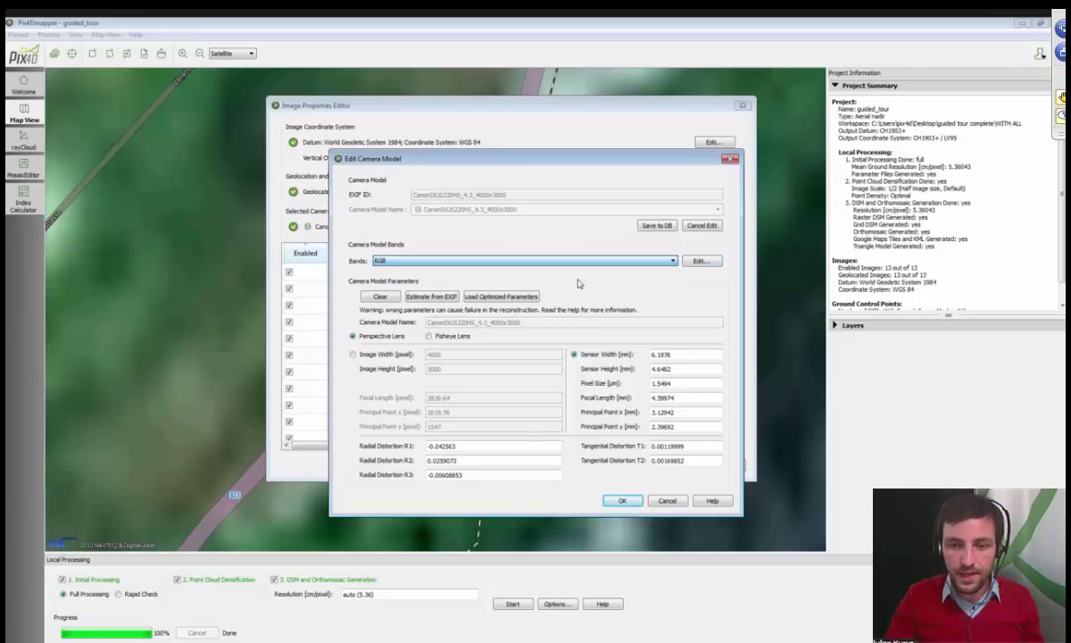
left_click(575, 260)
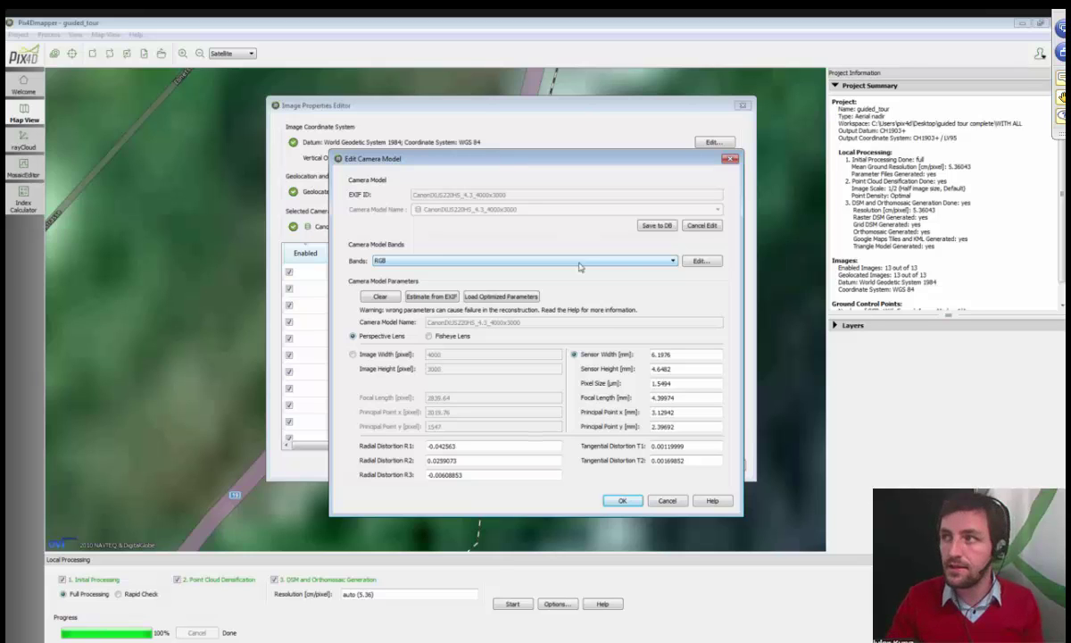
left_click(671, 502)
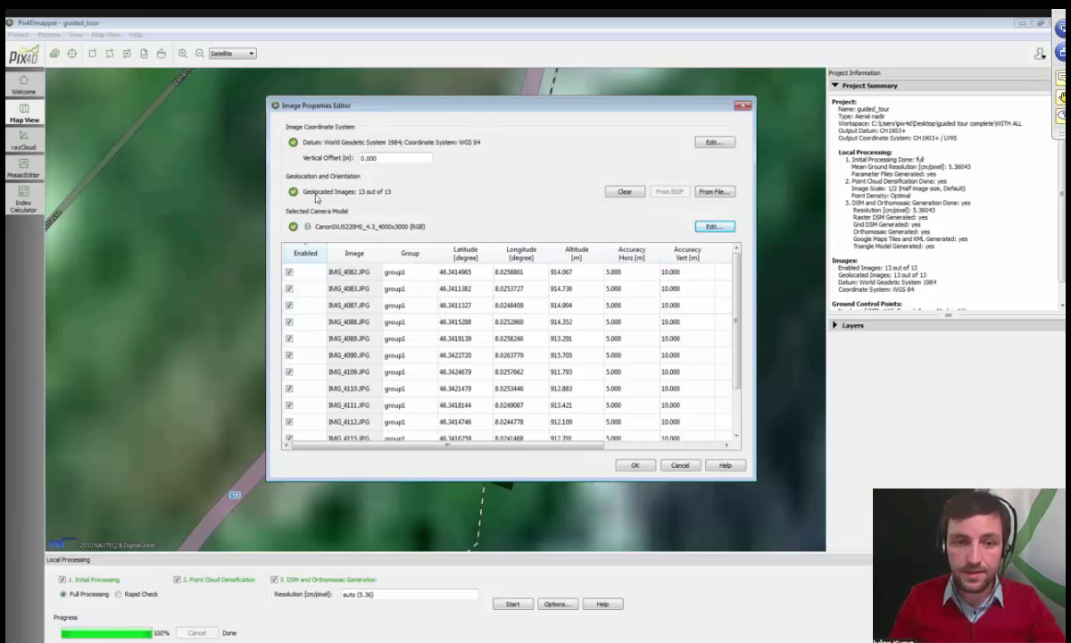
Try a horizontal accuracy of 5000 m for images IMG_4082.JPG through IMG_4112.JPG and discard the image property changes
left_click(645, 254)
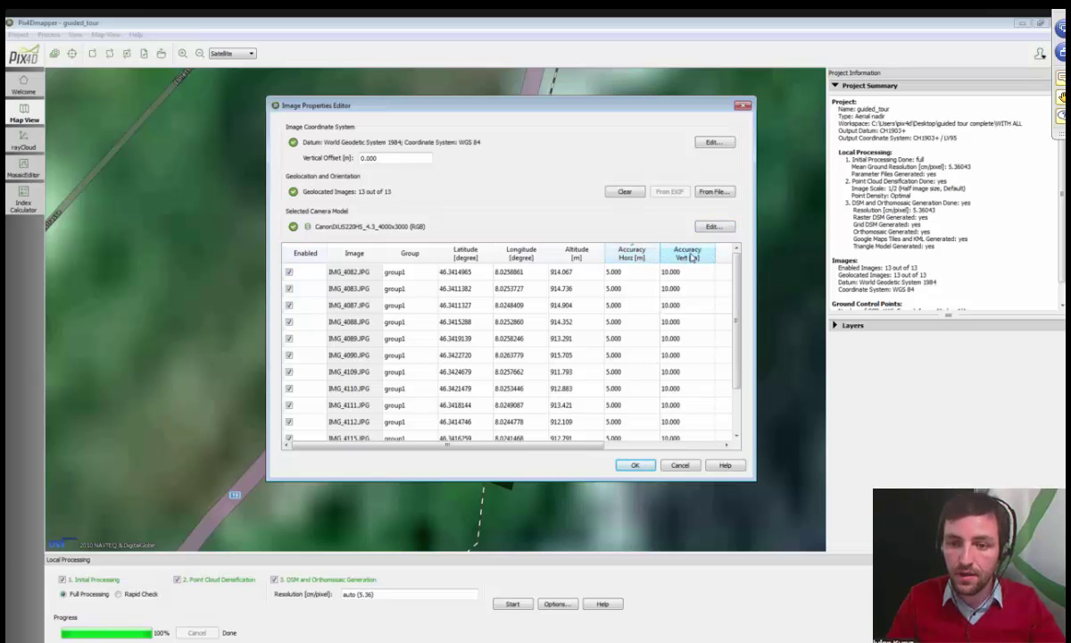
left_click(642, 274)
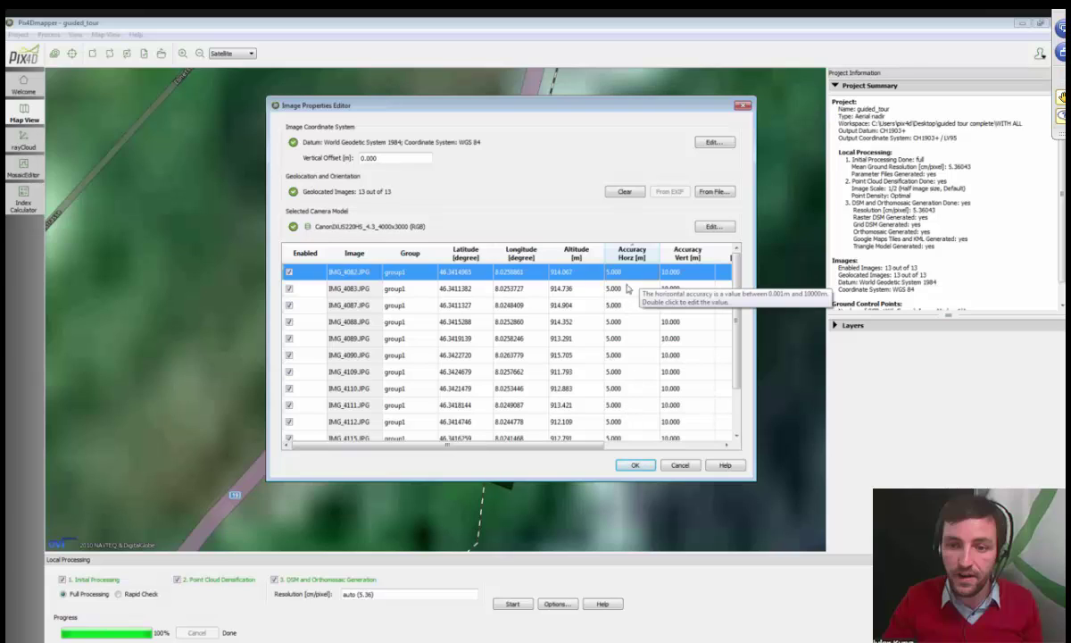
left_click(629, 421, "shift")
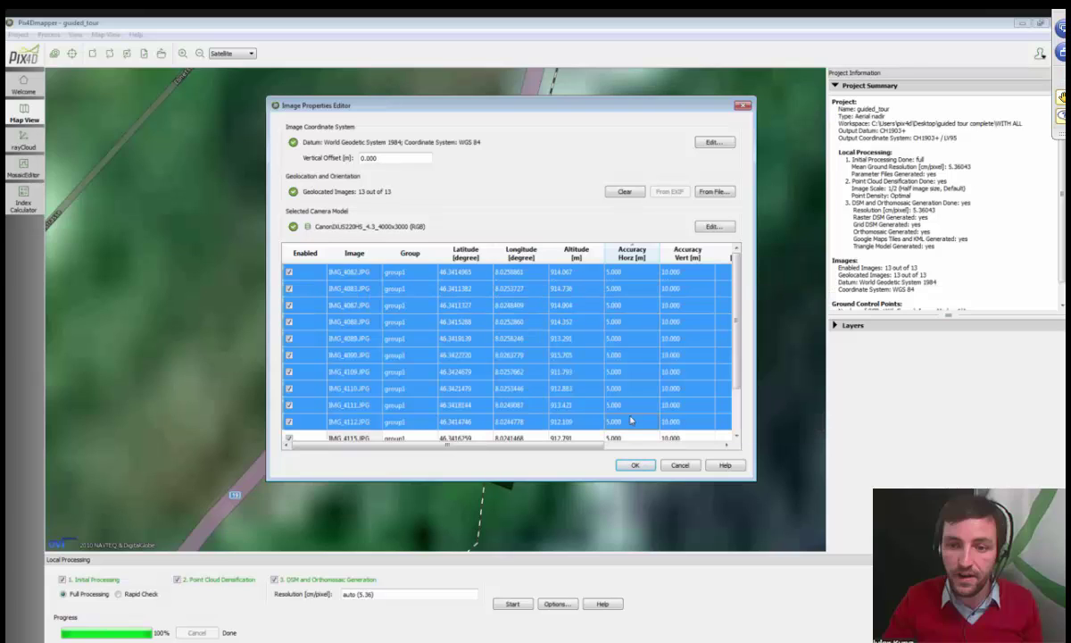
right_click(620, 272)
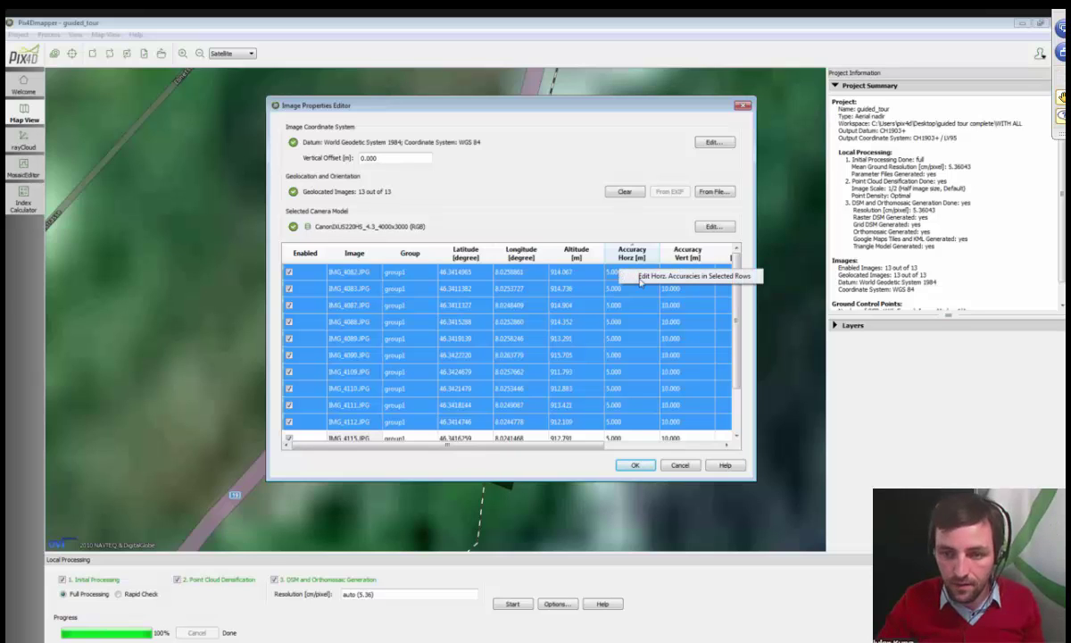
left_click(639, 277)
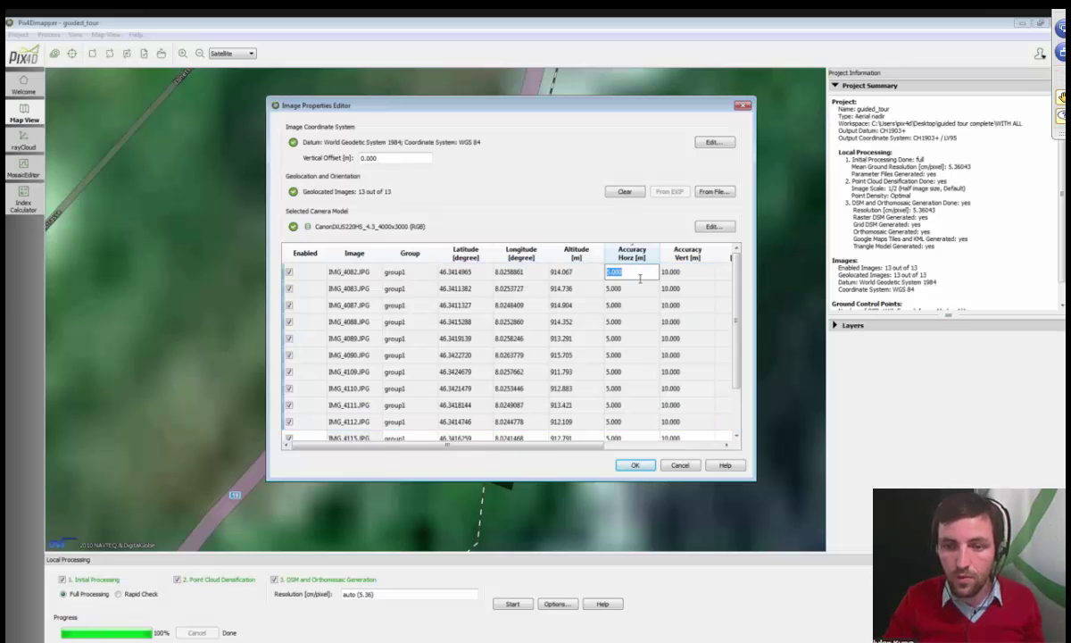
type("5000")
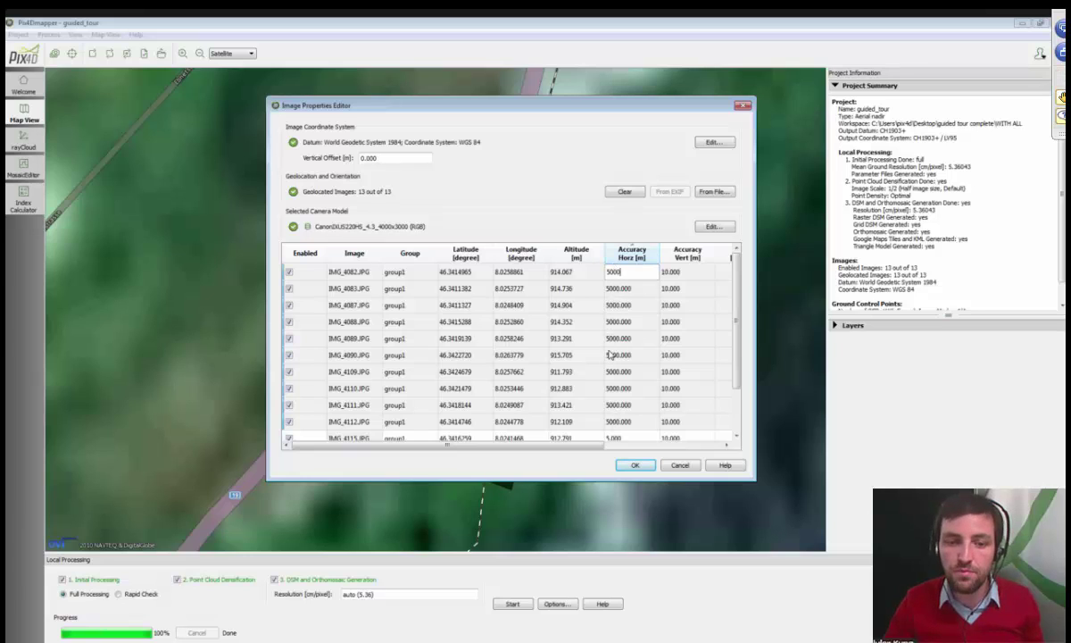
left_click(678, 466)
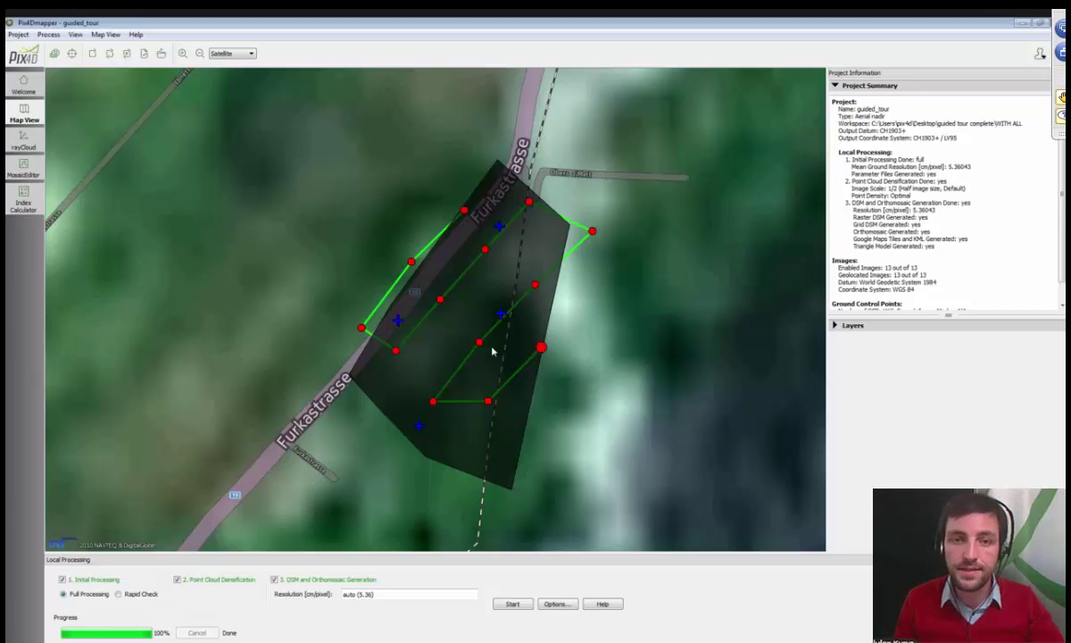
Open the GCP/Manual Tie Point Manager, review the GCP coordinate system options and cancel that selection
left_click(72, 60)
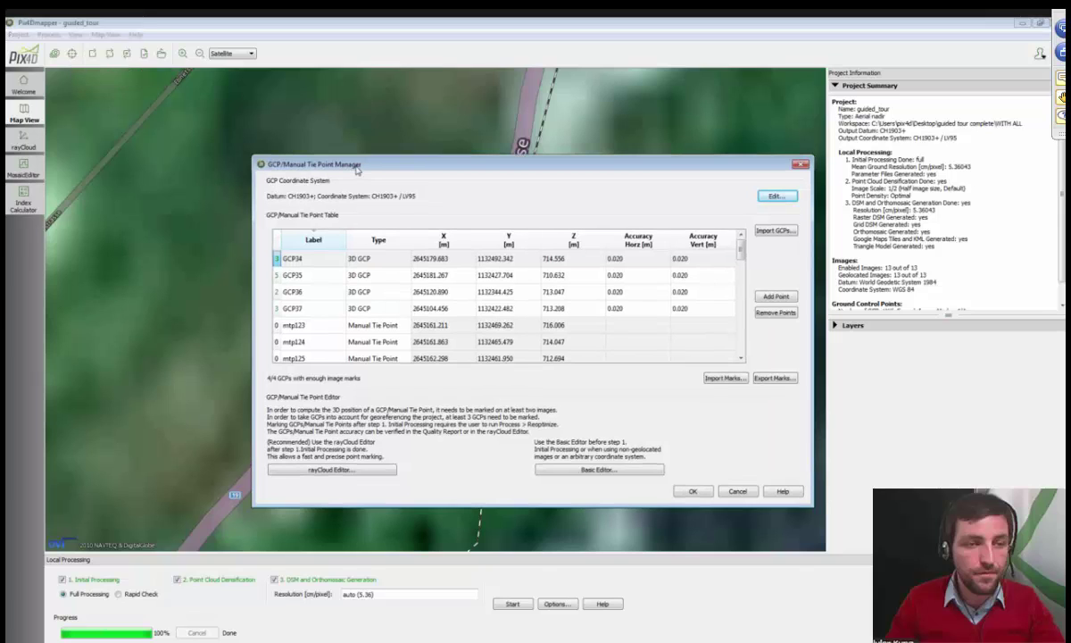
left_click_drag(336, 161, 325, 143)
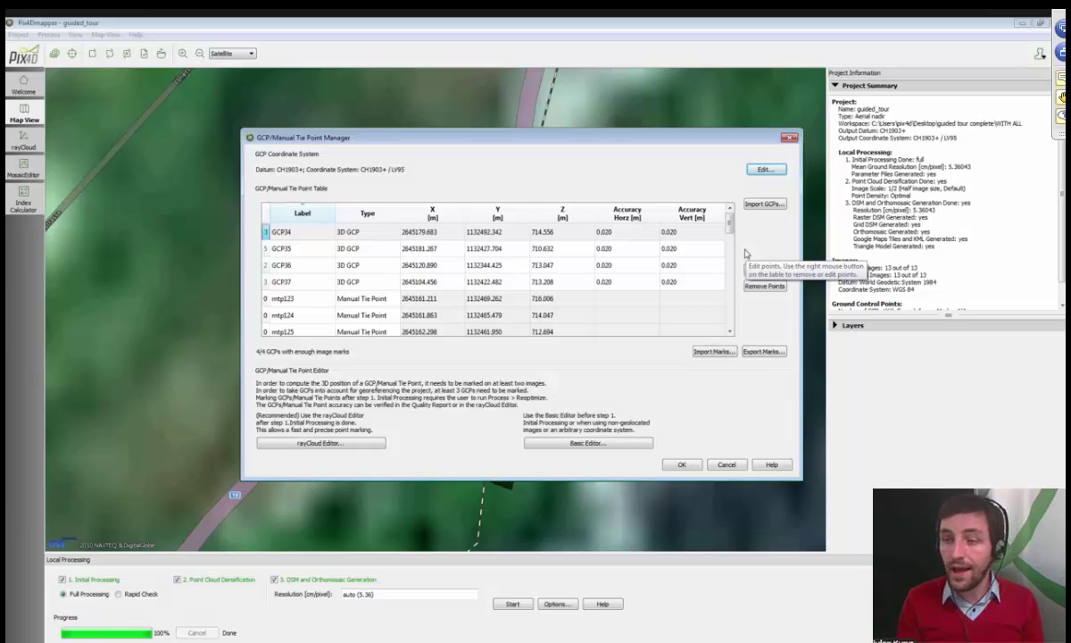
left_click(763, 169)
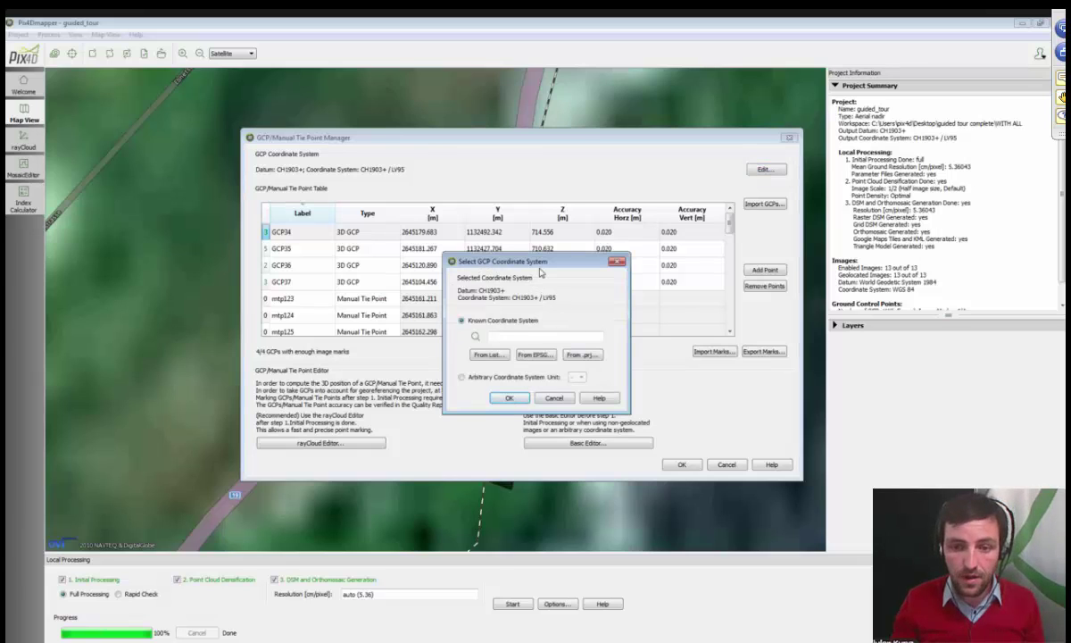
left_click_drag(512, 261, 509, 117)
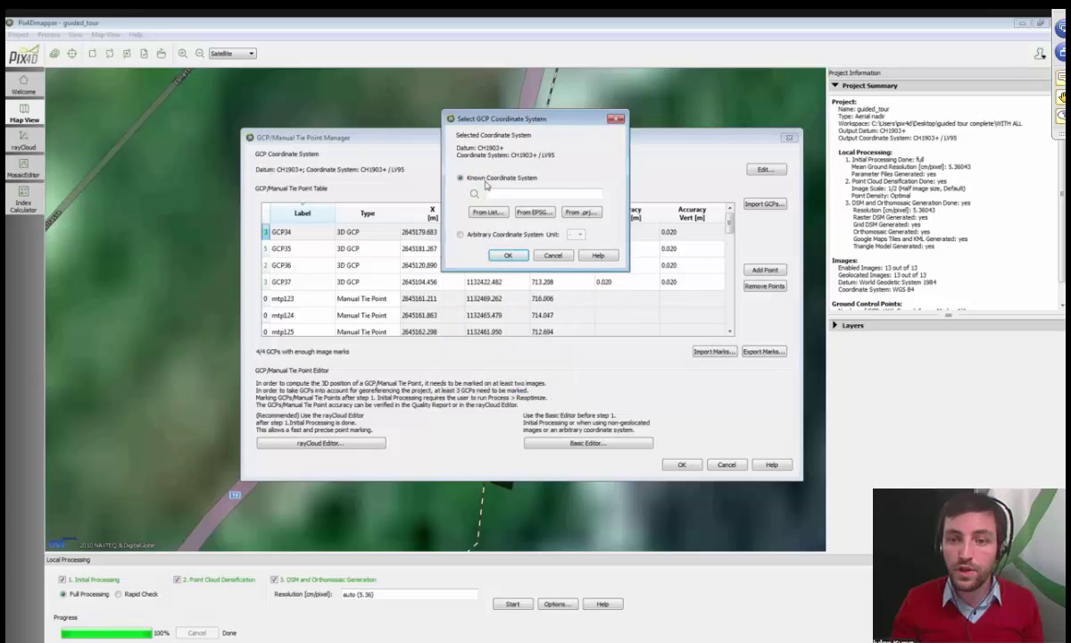
left_click(551, 256)
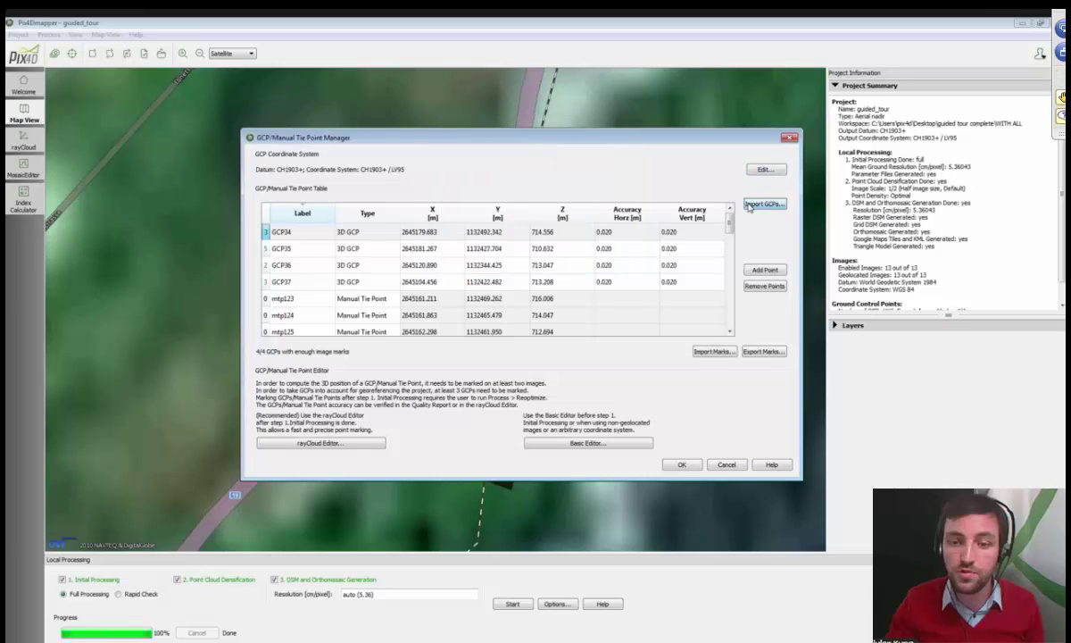
View the ground control point file import dialog, cancel the import and confirm the GCP/Manual Tie Point Manager
left_click(763, 204)
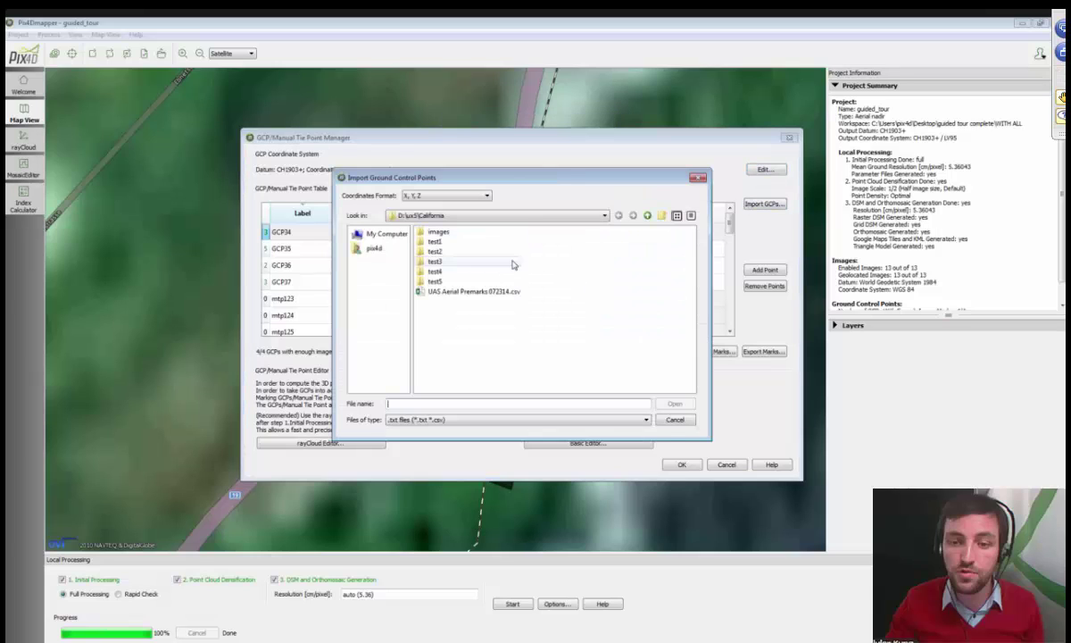
left_click(674, 420)
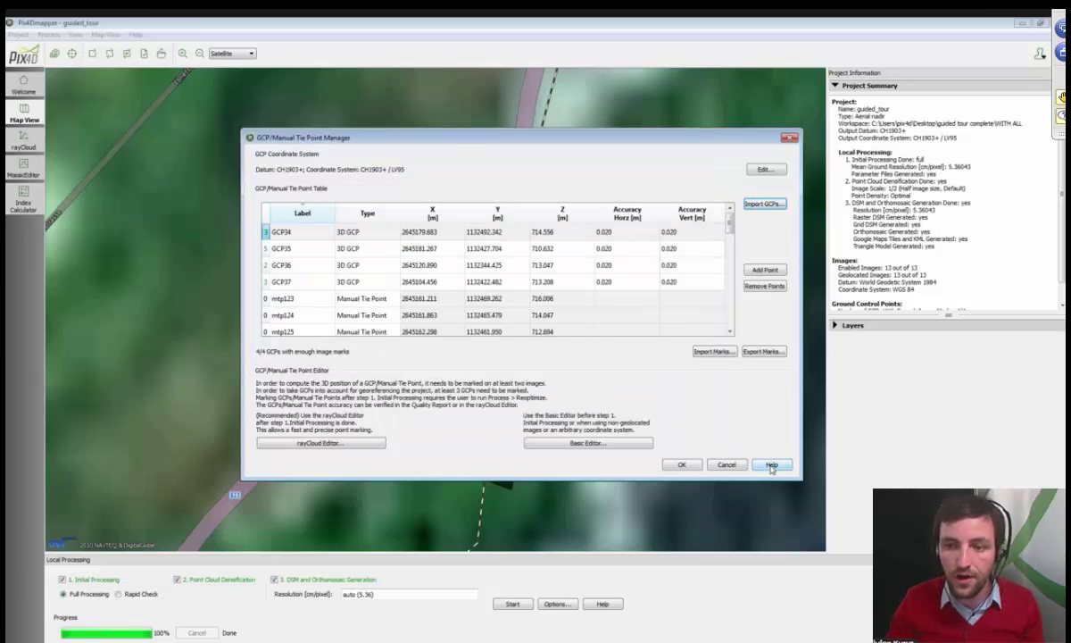
left_click(679, 465)
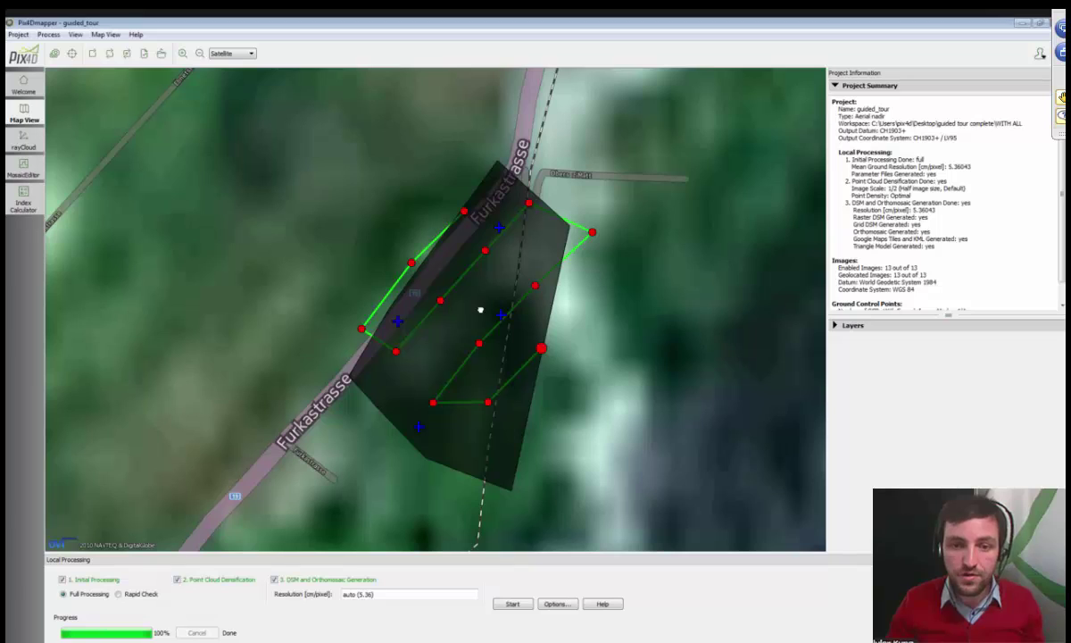
Review the output coordinate system options, switching between Arbitrary and Known Coordinate System, and cancel the selection
left_click_drag(480, 309, 477, 293)
left_click_drag(496, 388, 501, 388)
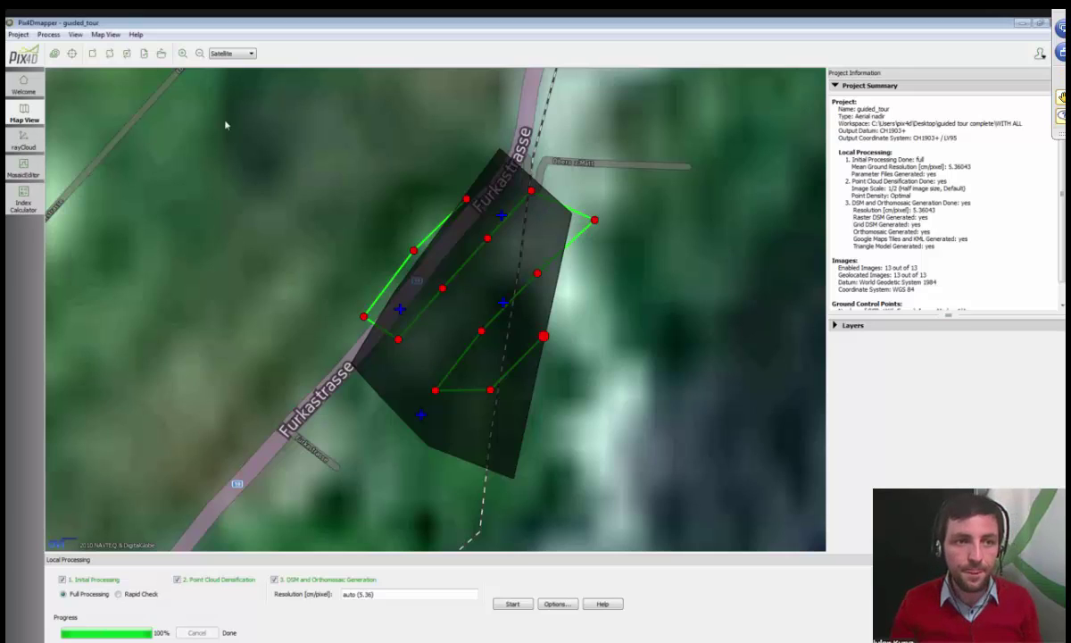
left_click(22, 36)
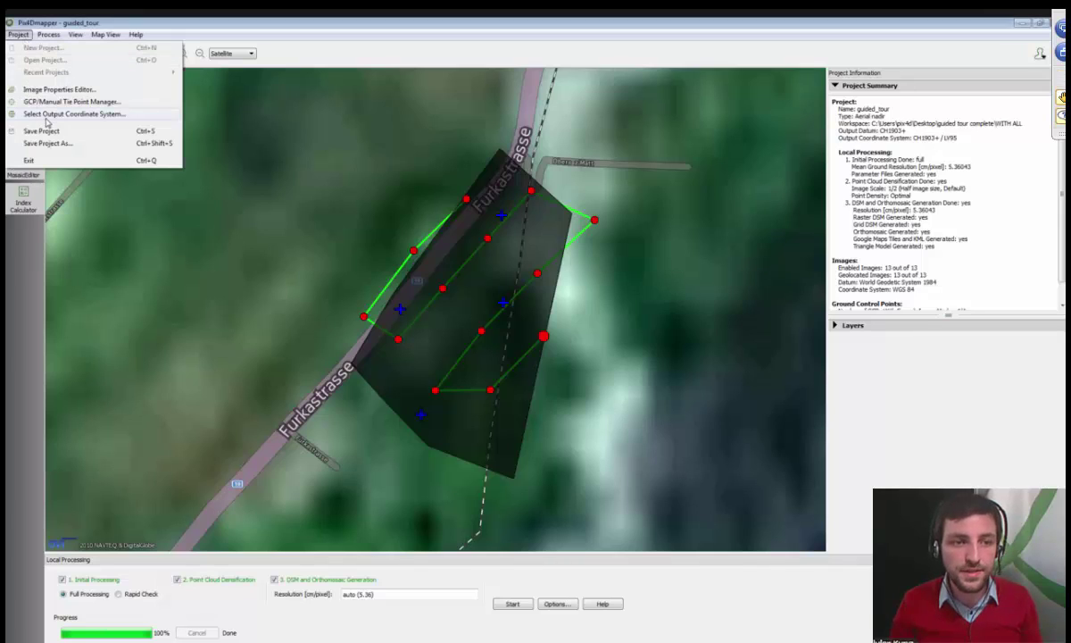
left_click(53, 115)
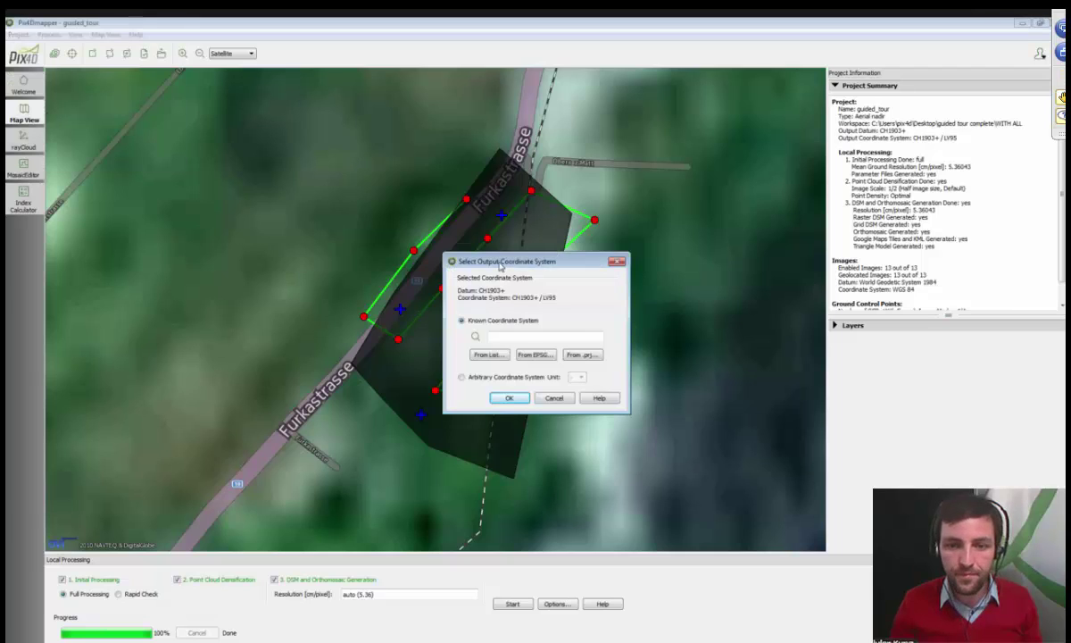
left_click_drag(501, 265, 463, 231)
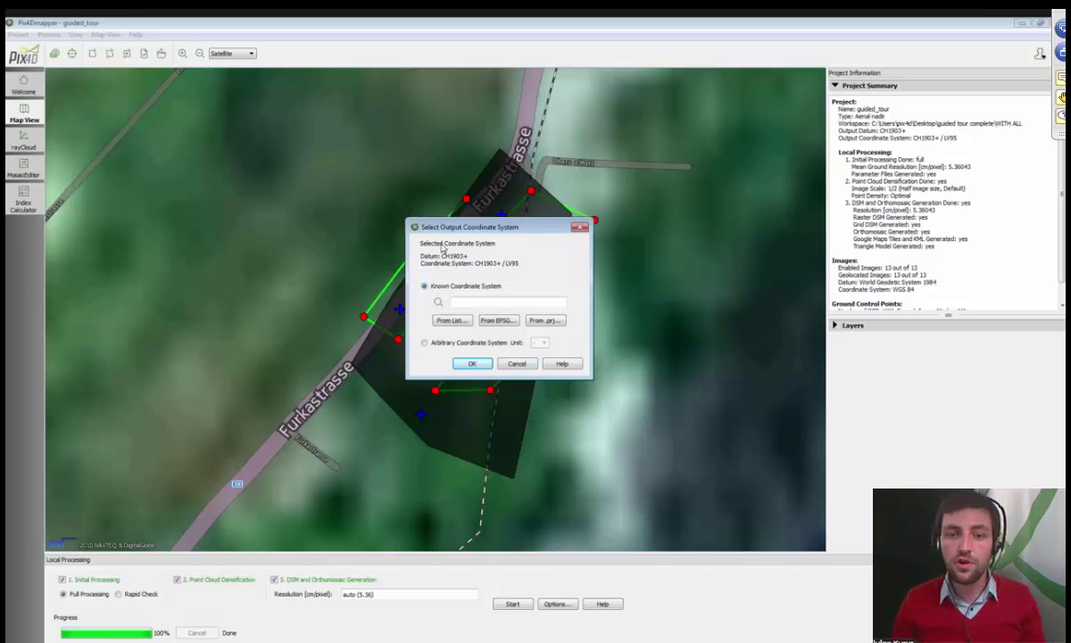
left_click(426, 343)
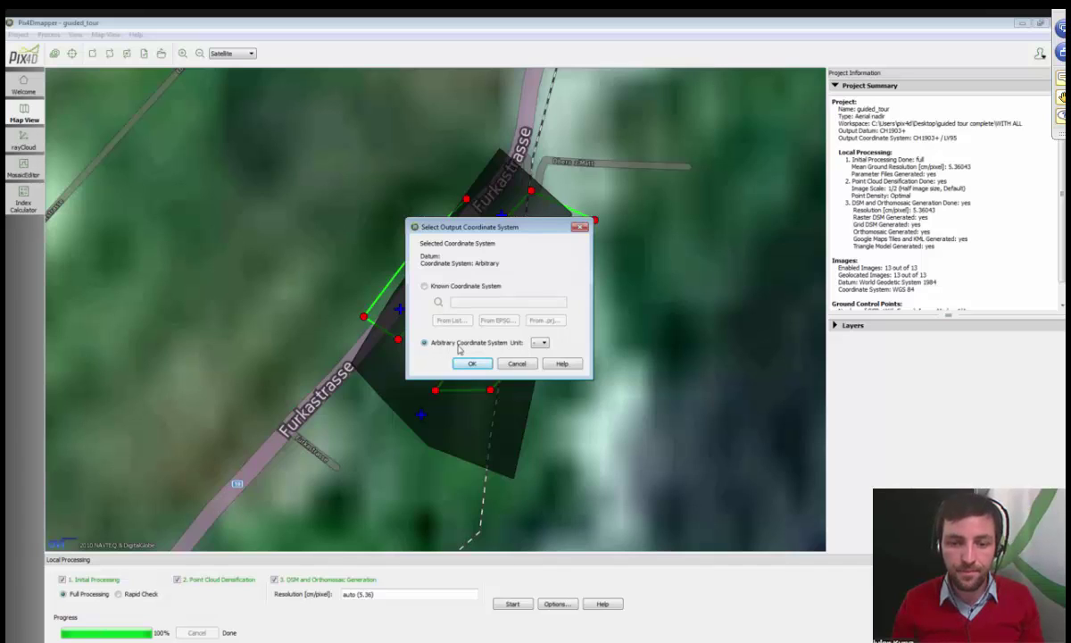
left_click(425, 286)
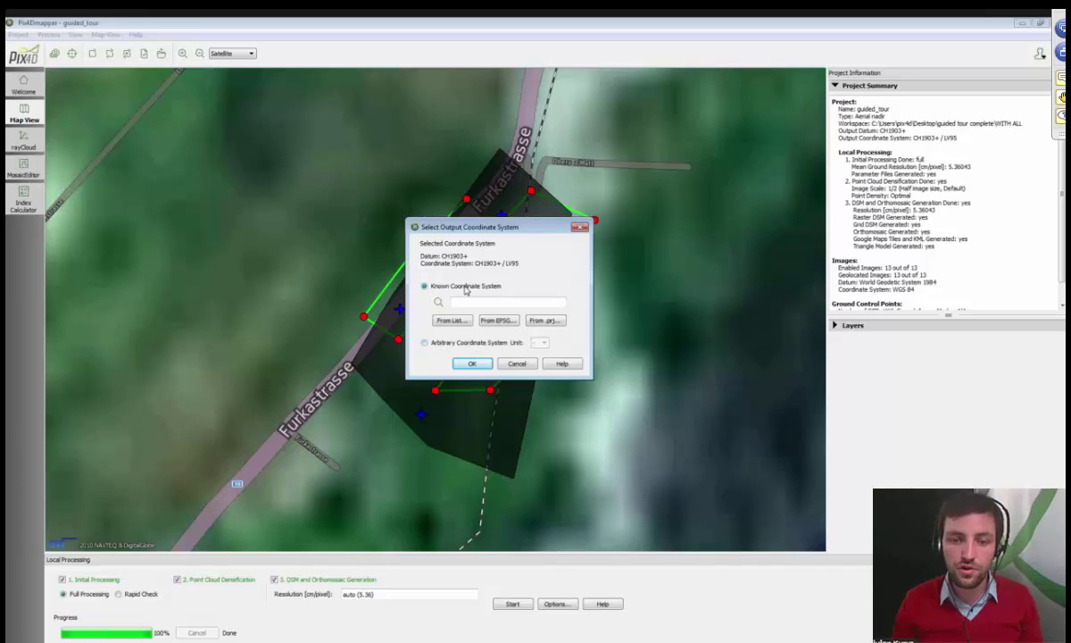
left_click(516, 366)
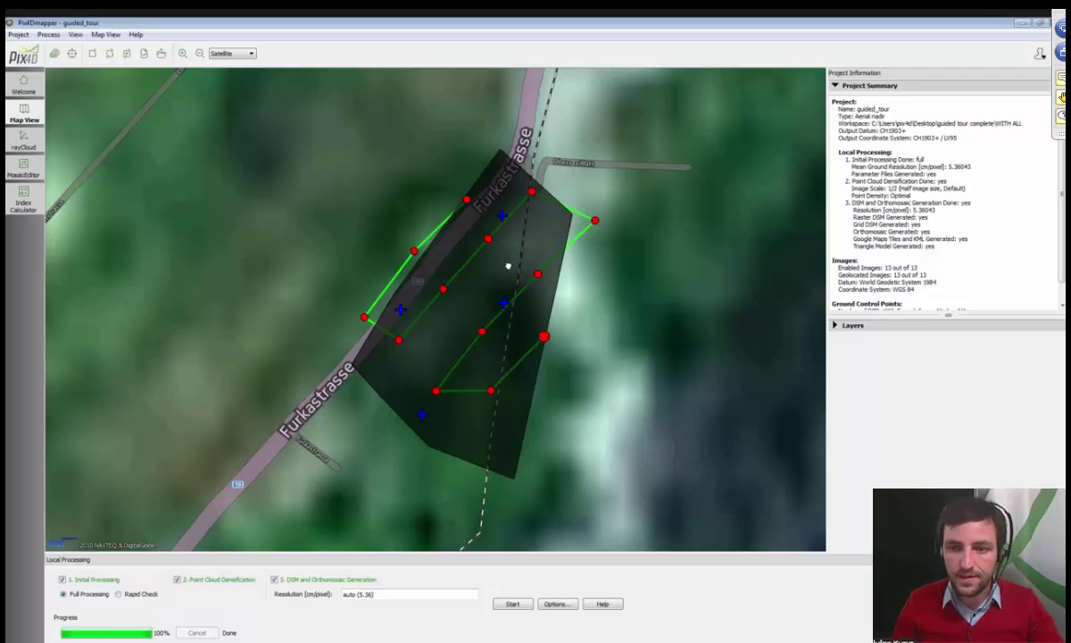
Expand the Layers section with more room and toggle the Point Cloud Densification Area's visibility on the map
left_click_drag(508, 266, 504, 251)
left_click_drag(947, 314, 944, 260)
left_click(836, 270)
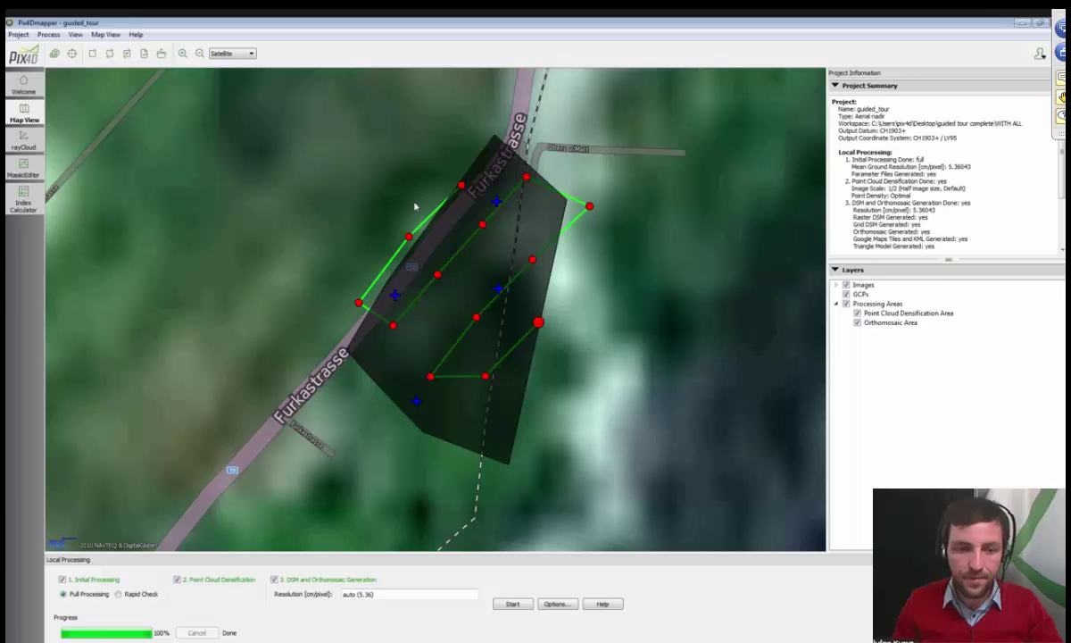
left_click(858, 313)
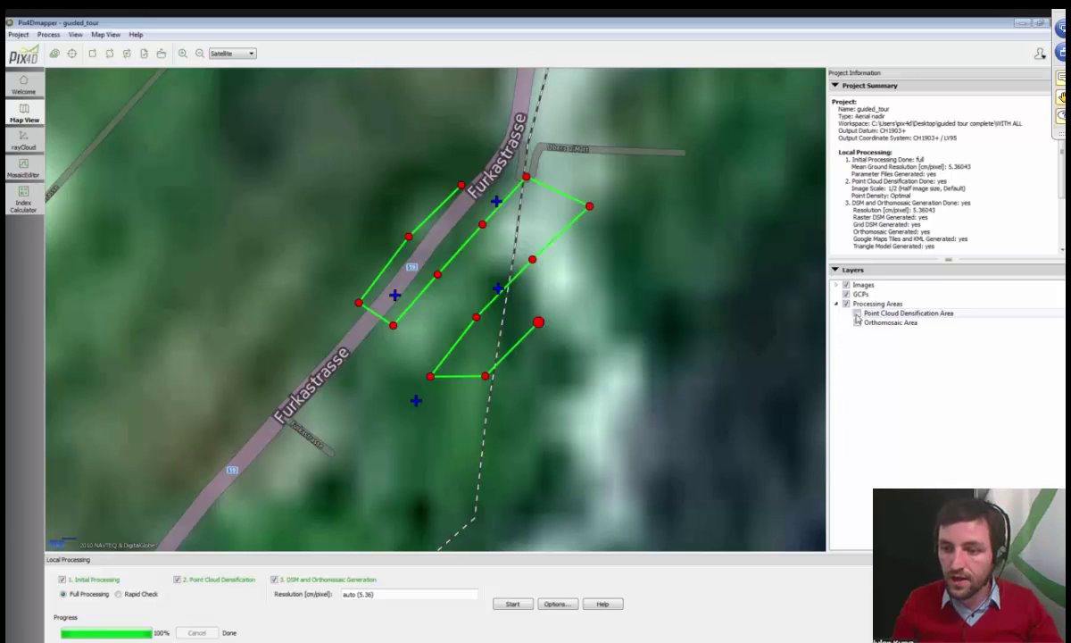
left_click(858, 313)
left_click(858, 313)
left_click(858, 313)
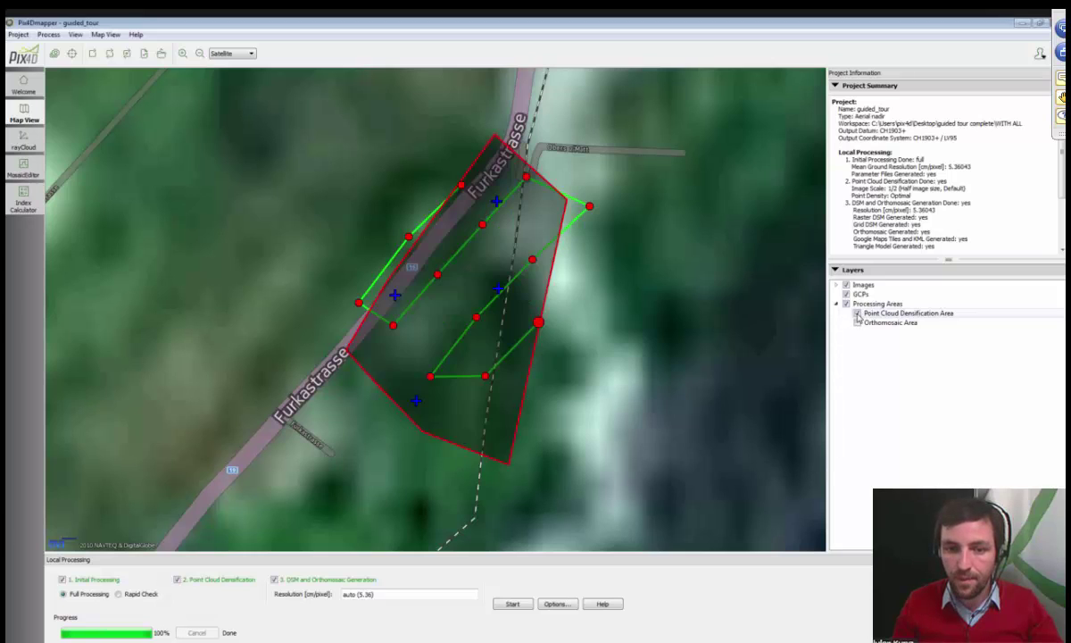
Compare the Orthomosaic Area with the Point Cloud Densification Area on the map, leaving both processing areas hidden
left_click(858, 313)
left_click(857, 323)
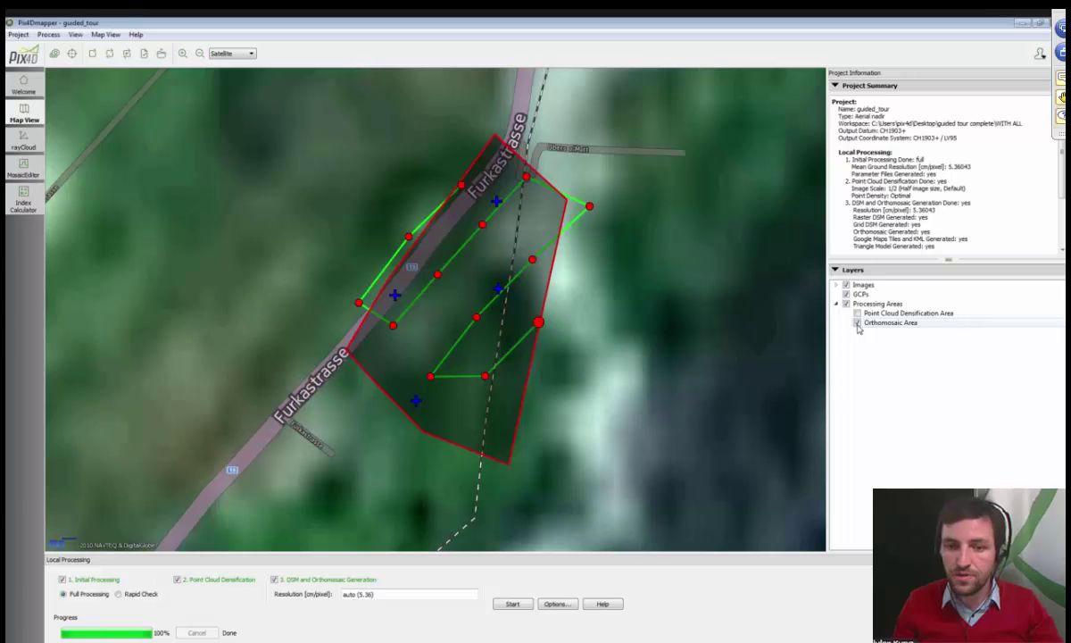
left_click(858, 324)
left_click(858, 323)
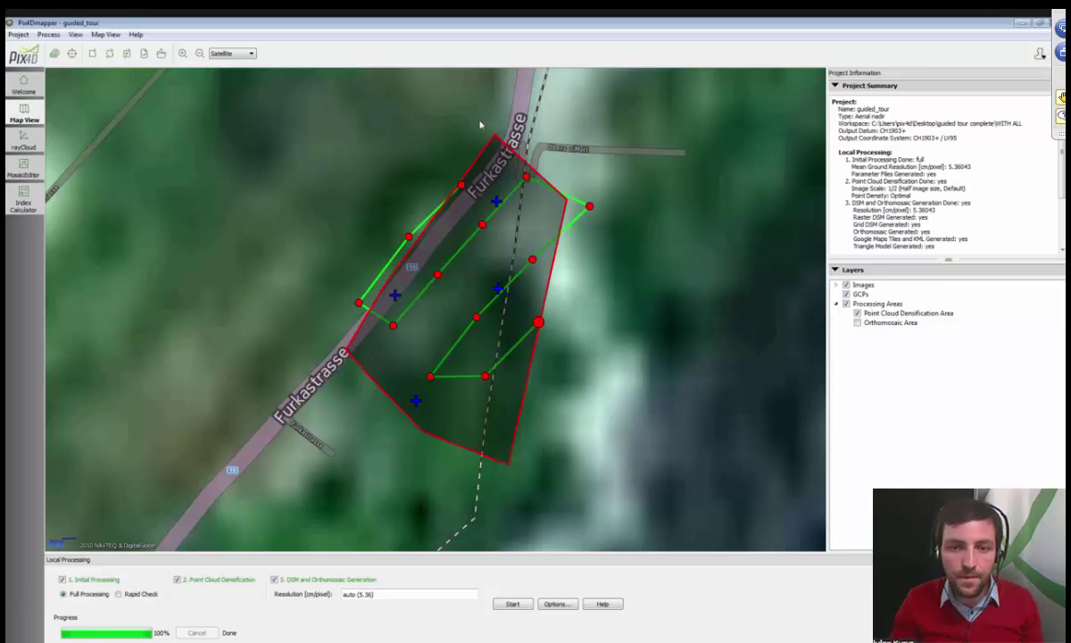
left_click(858, 322)
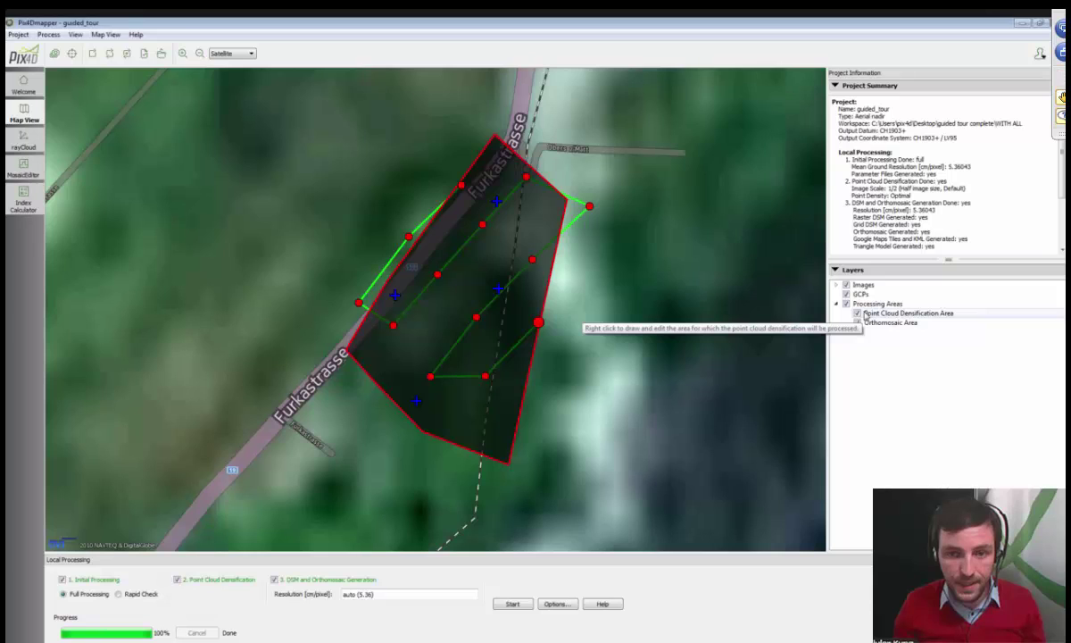
left_click(858, 314)
left_click(857, 322)
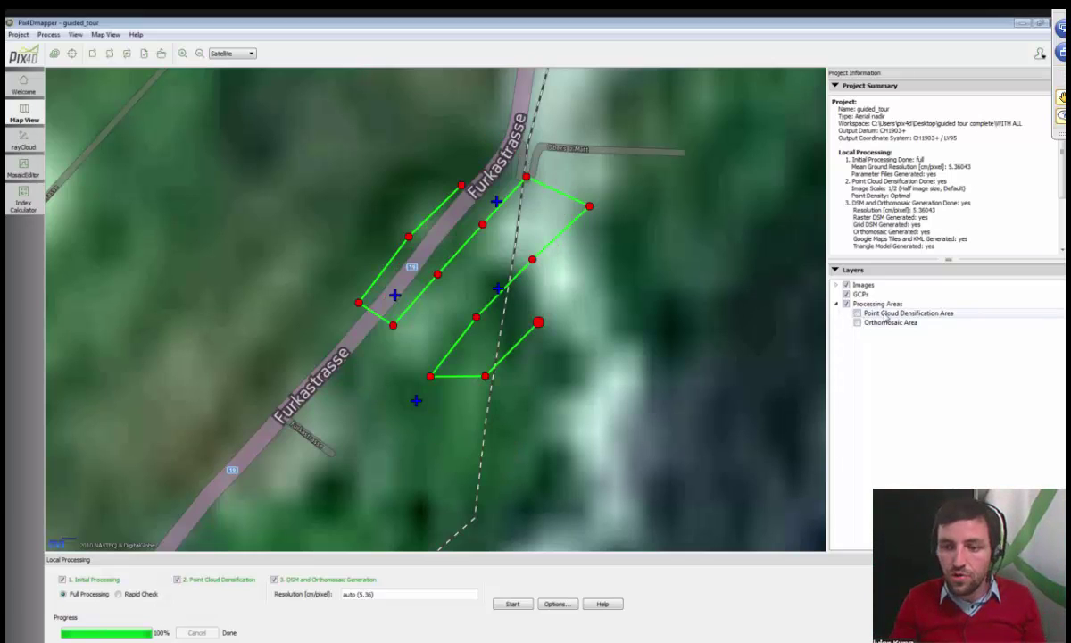
View the options available for defining the Point Cloud Densification Area and dismiss them without choosing any
right_click(885, 314)
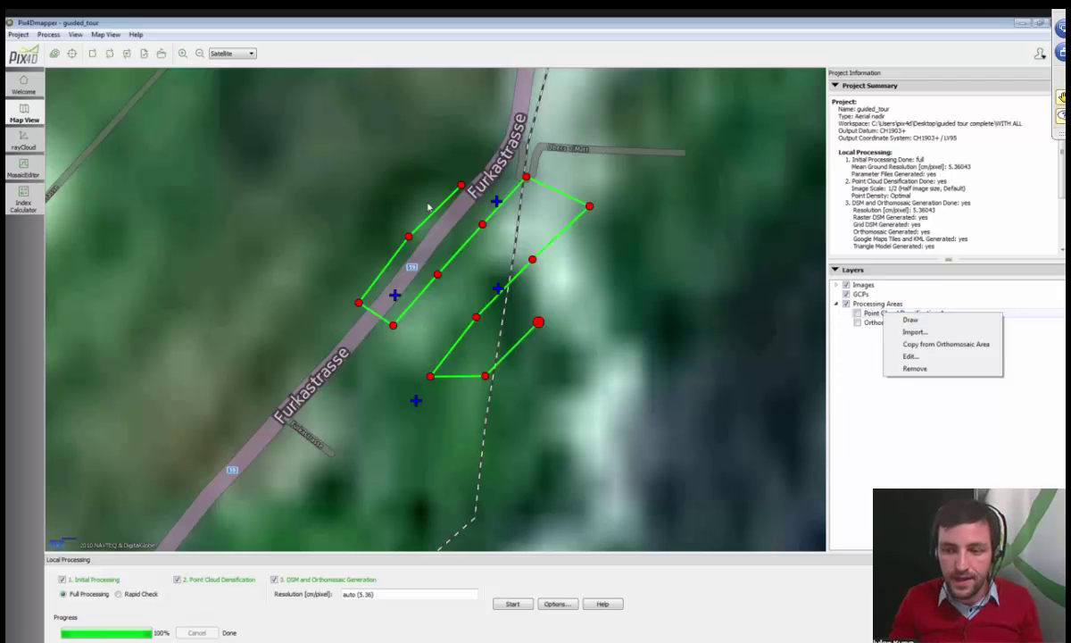
left_click(811, 336)
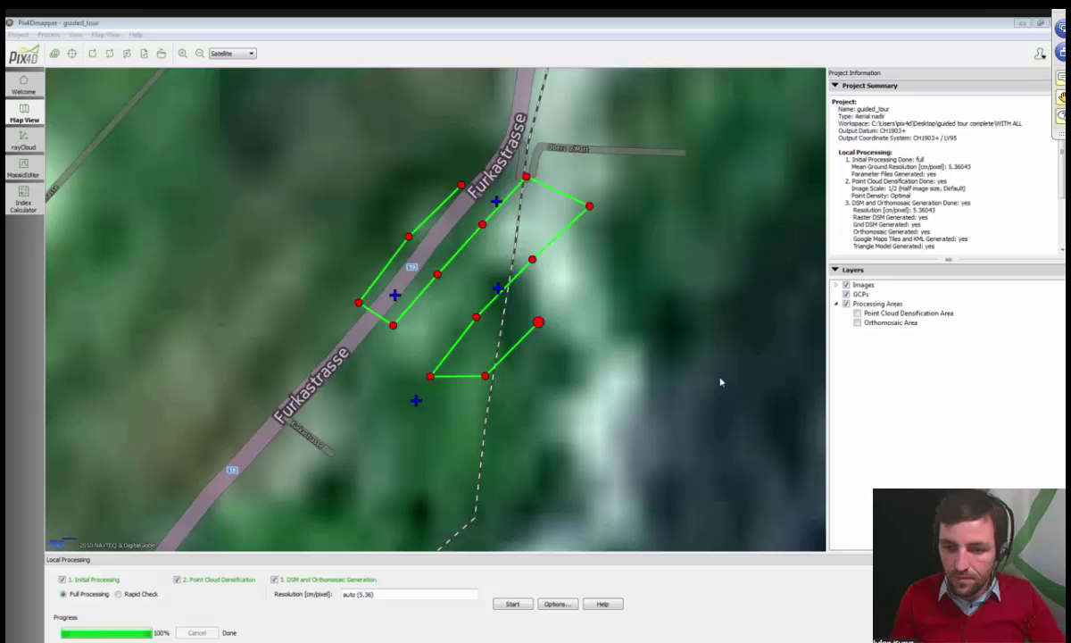
left_click(483, 234)
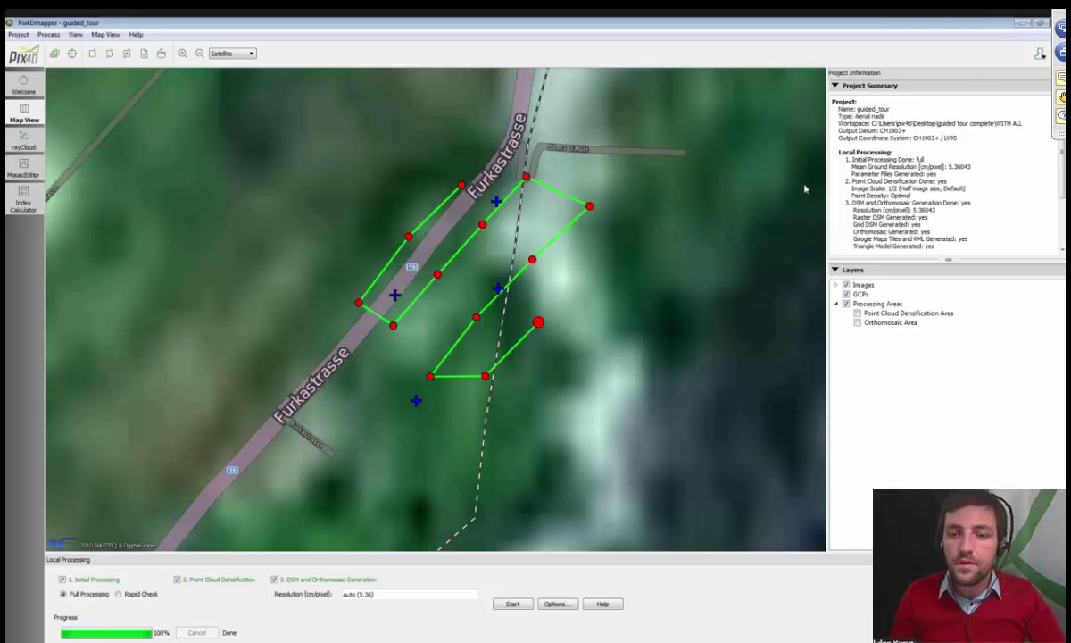
left_click(977, 93)
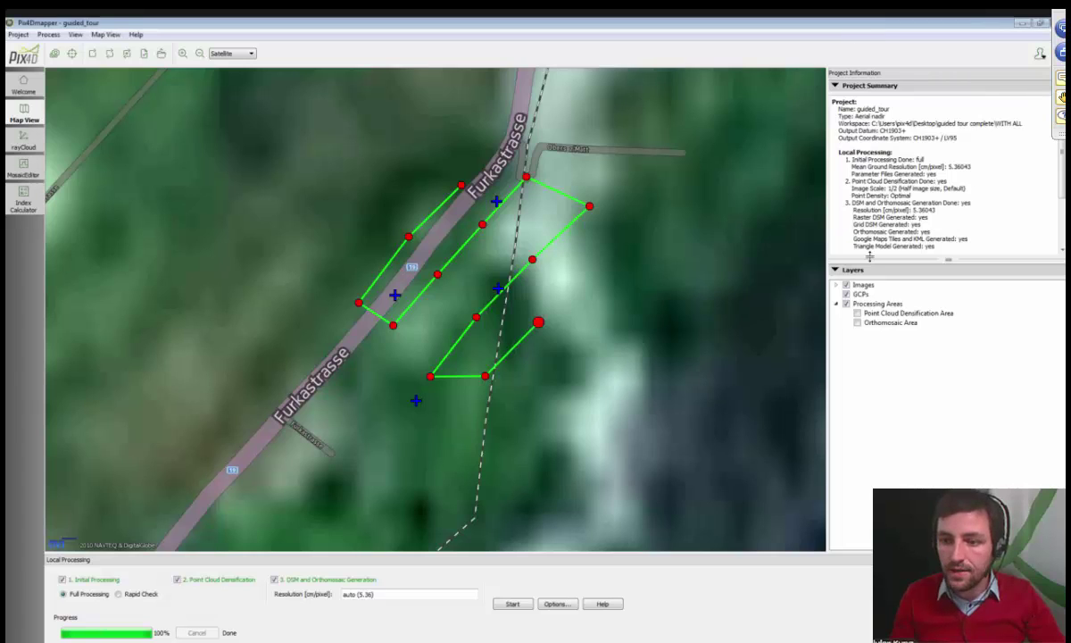
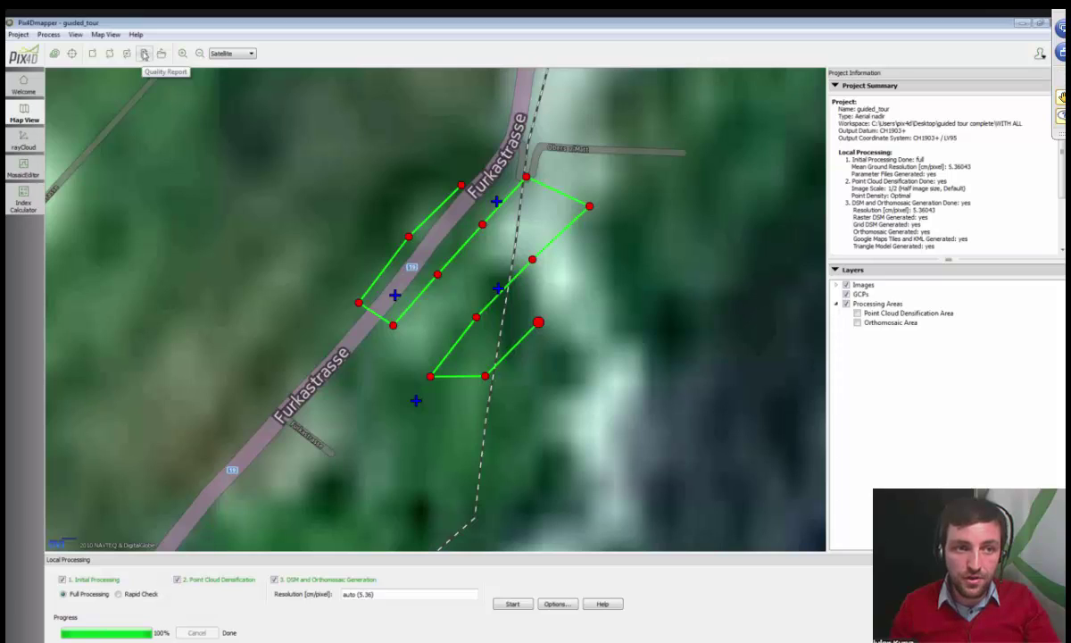
Open the Quality Report and examine its Summary, Quality Check and Preview sections
left_click(144, 54)
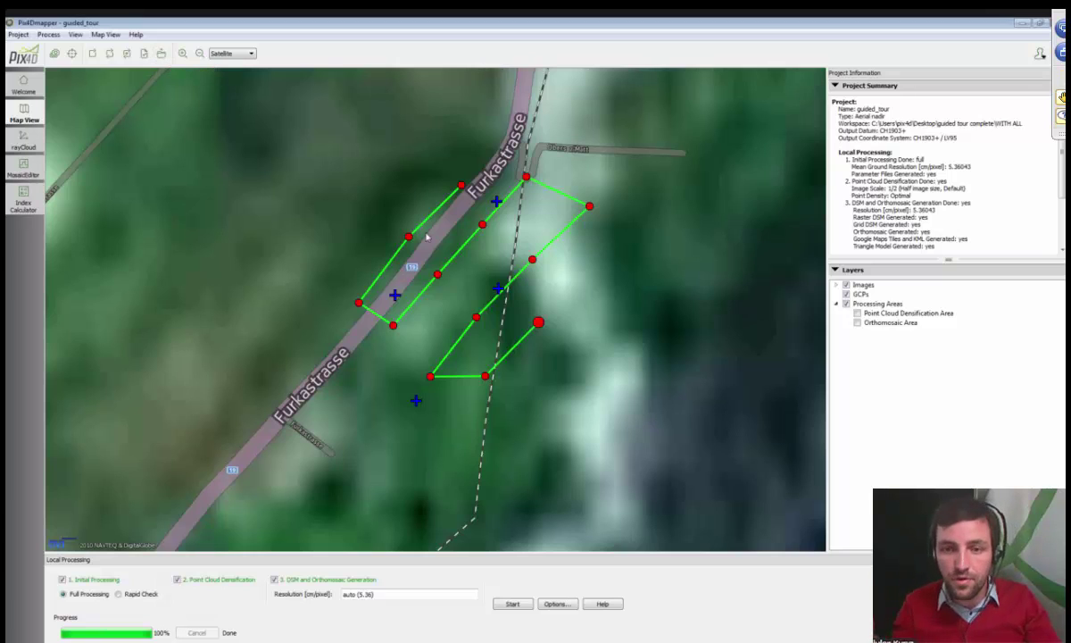
left_click(144, 54)
scroll(493, 274, "down", 1)
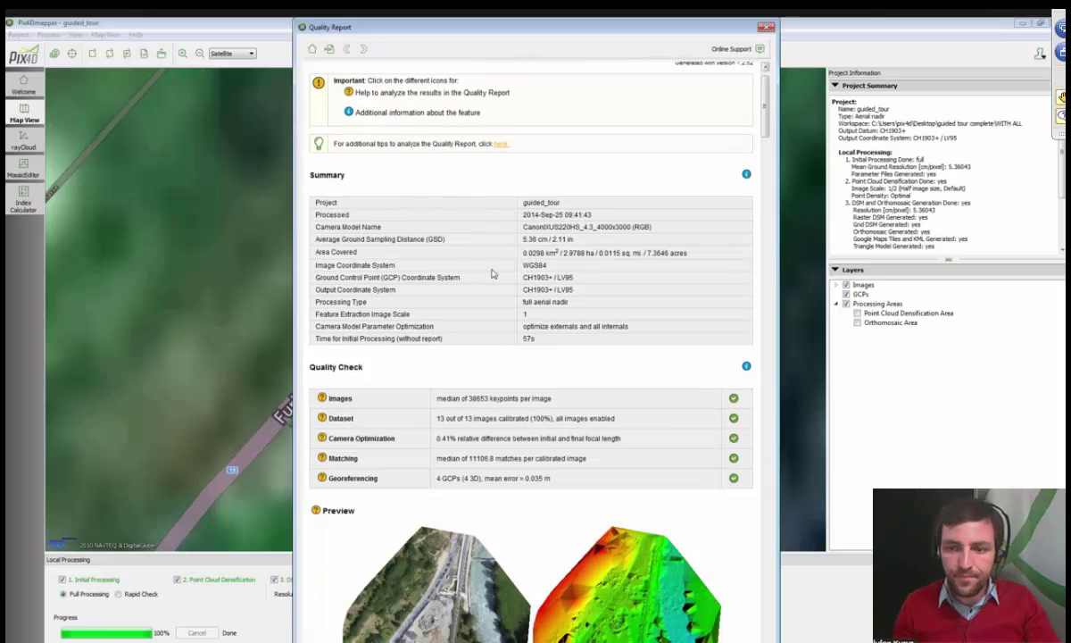
scroll(513, 308, "down", 3)
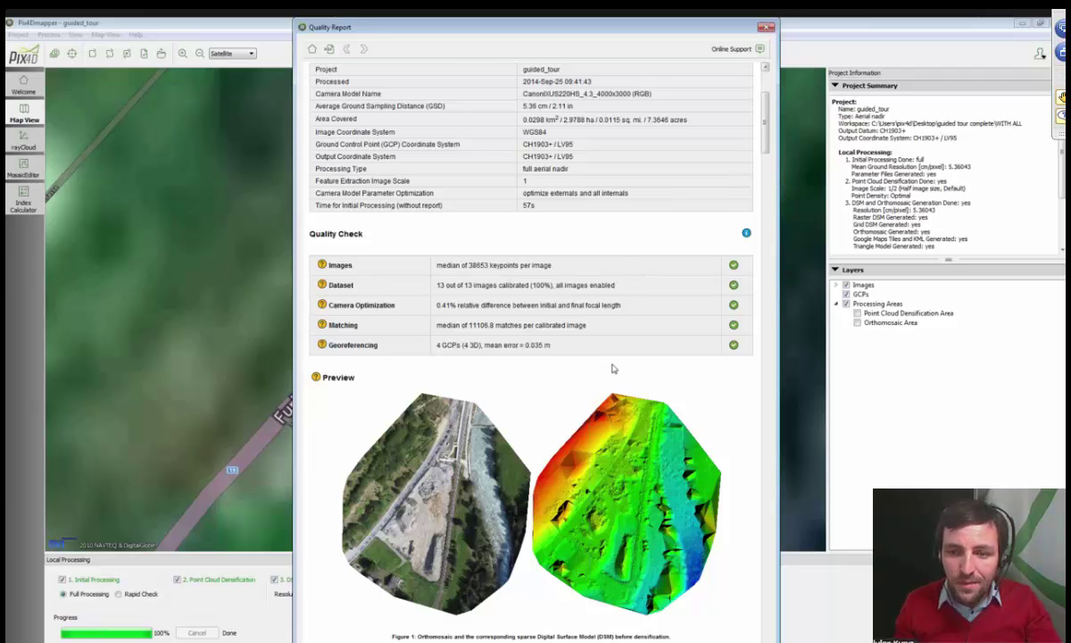
scroll(607, 415, "down", 1)
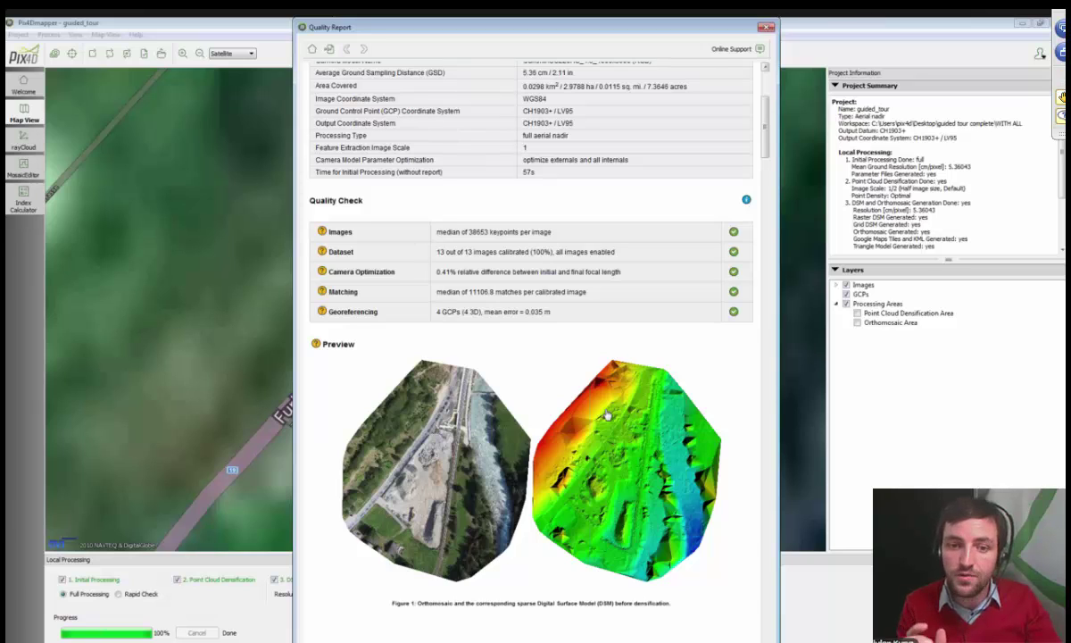
scroll(613, 278, "up", 1)
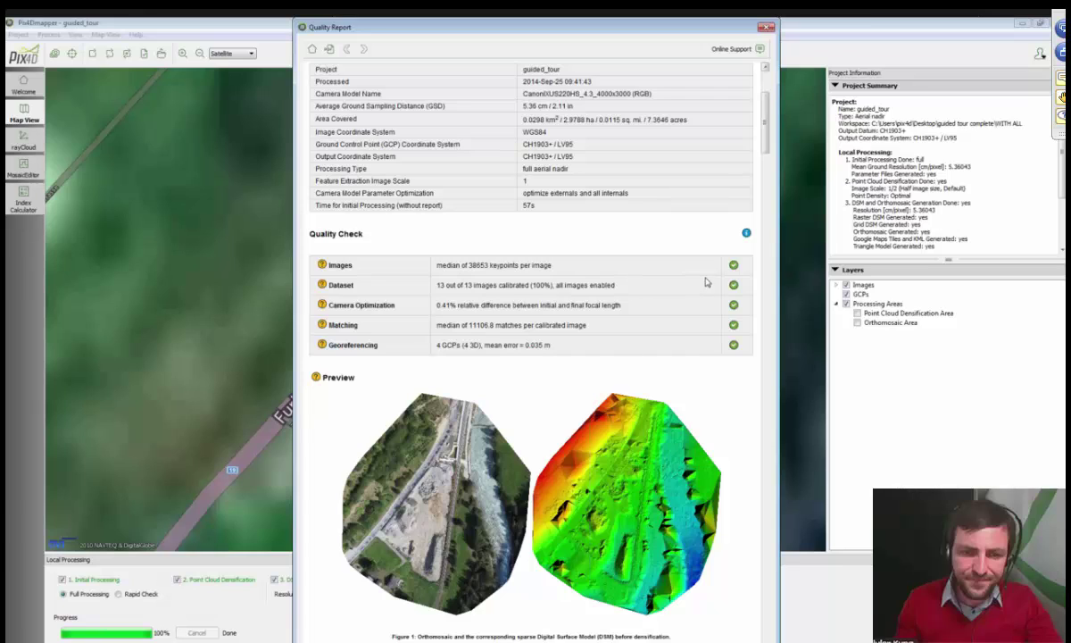
Read the Quality Report help on the Dataset check in a widened window, return to the report and close it
left_click(323, 287)
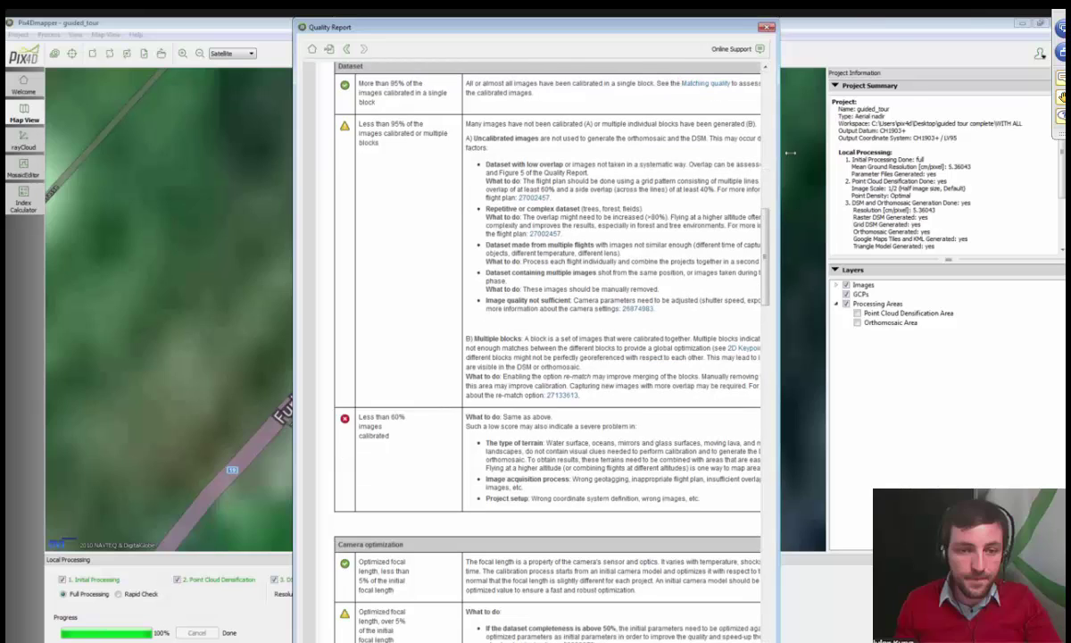
left_click_drag(776, 154, 916, 154)
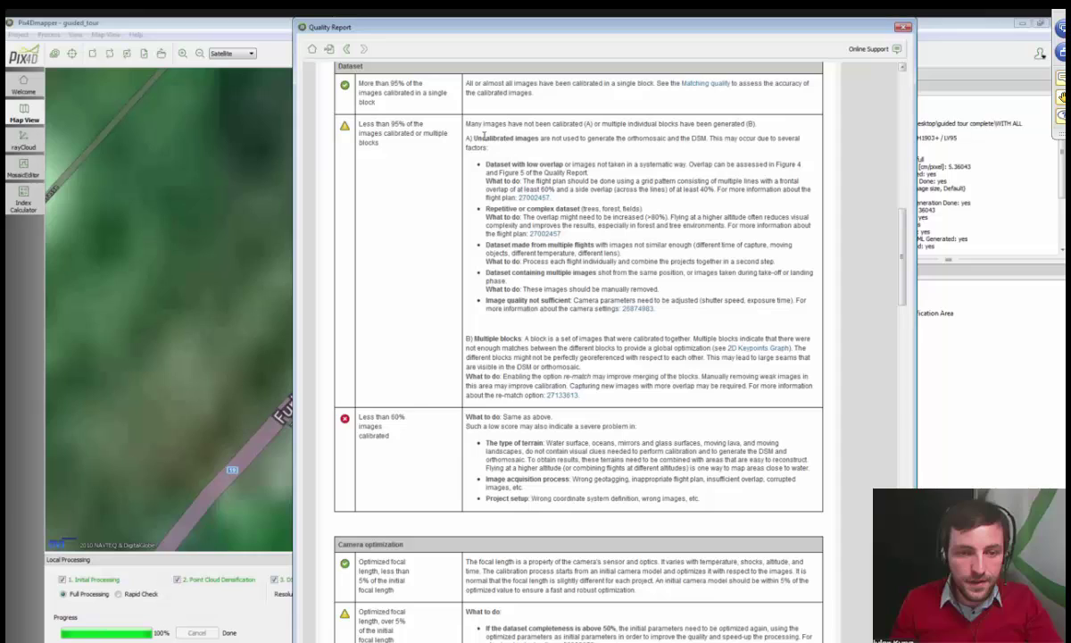
left_click_drag(487, 165, 616, 239)
left_click(656, 288)
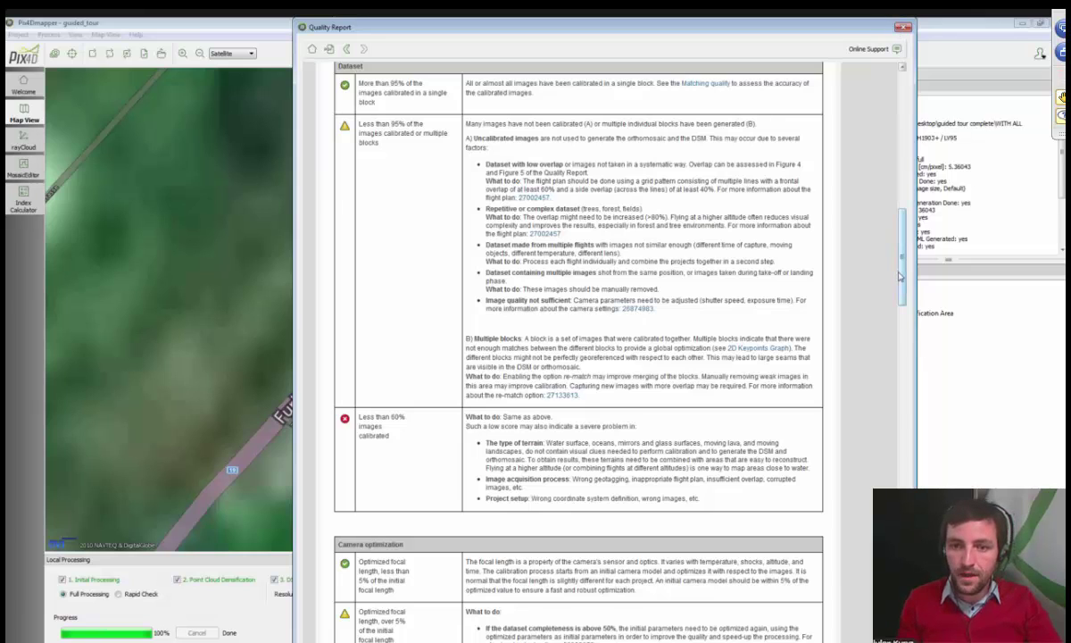
scroll(900, 276, "up", 15)
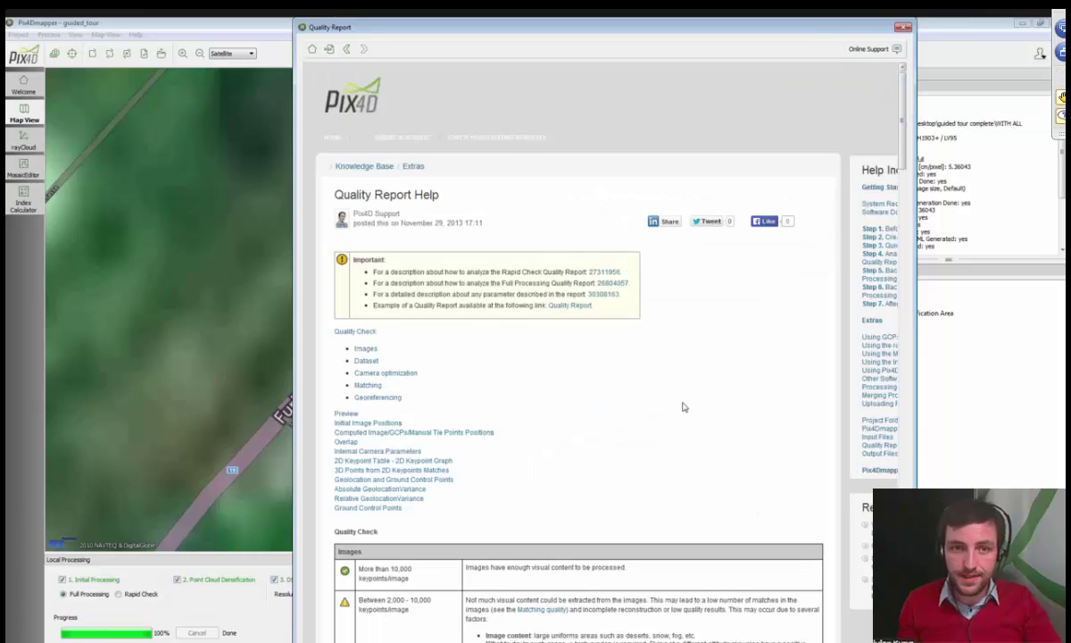
left_click(347, 50)
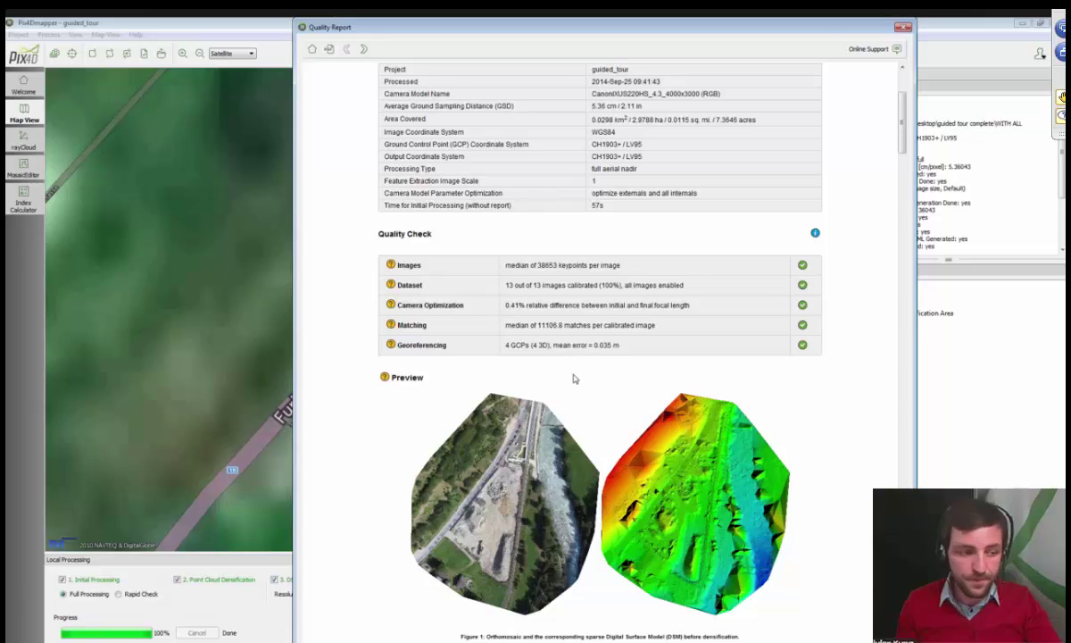
scroll(574, 376, "up", 2)
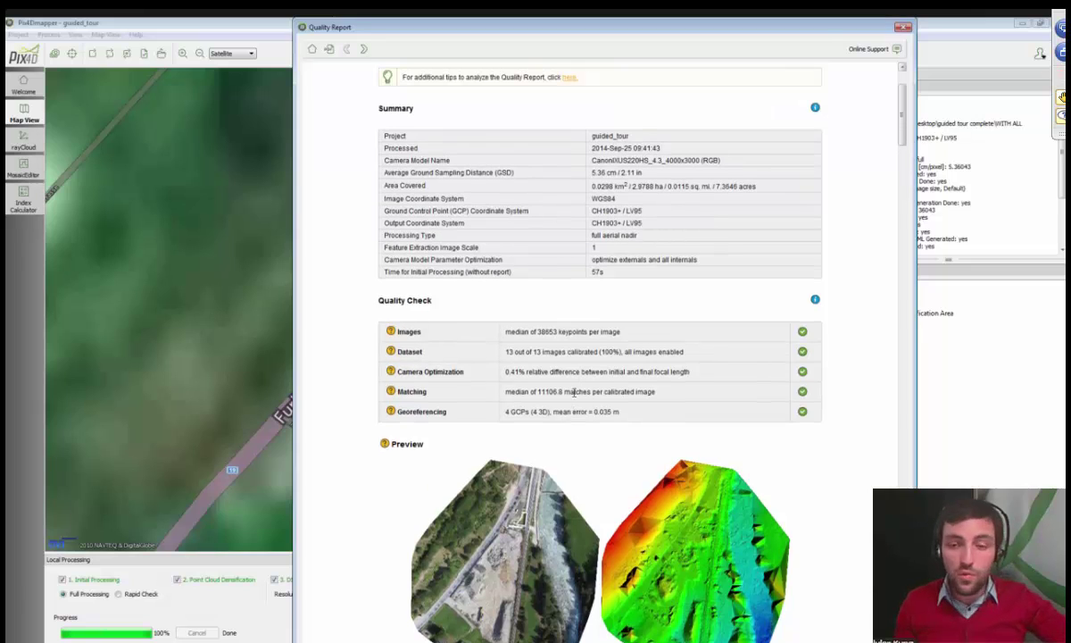
left_click(901, 28)
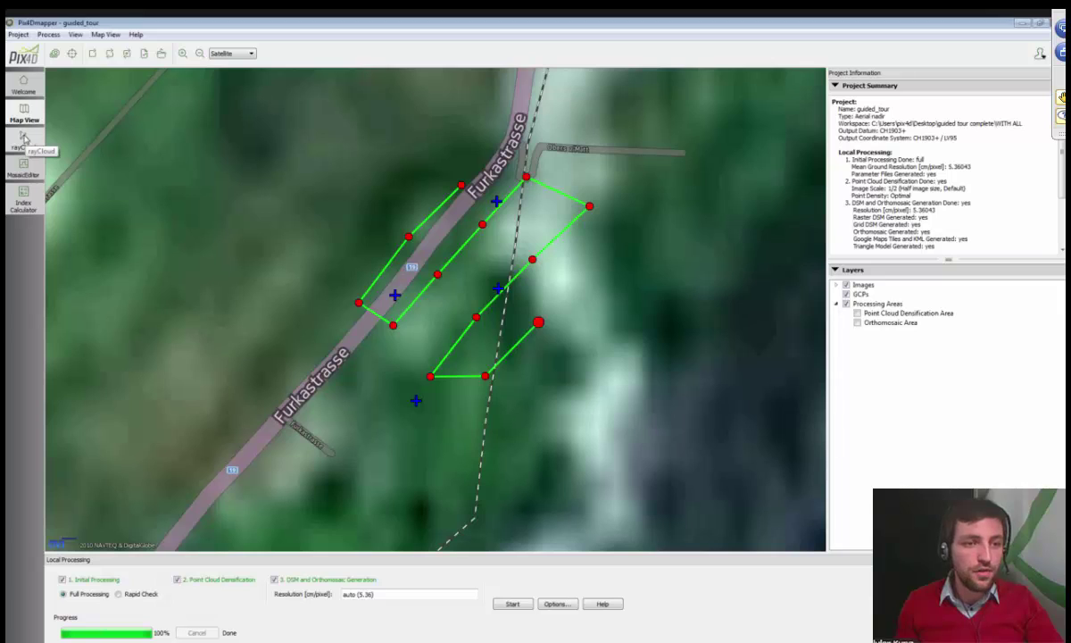
Show the project in the rayCloud, enlarge the Selection properties section and inspect the point cloud with its cameras
left_click(24, 138)
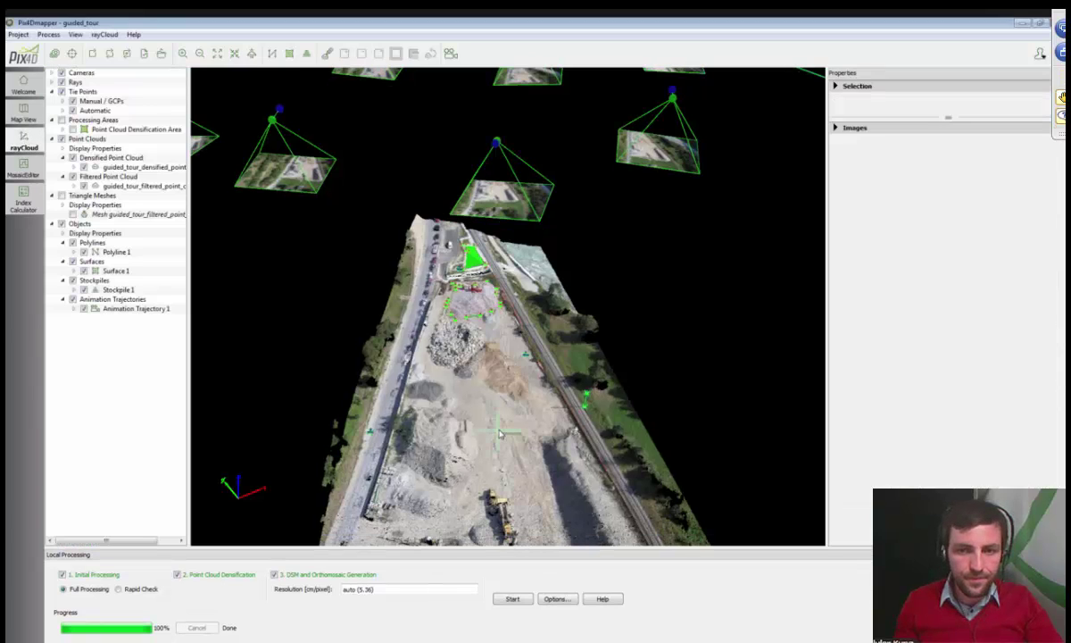
middle_click_drag(480, 309, 494, 403)
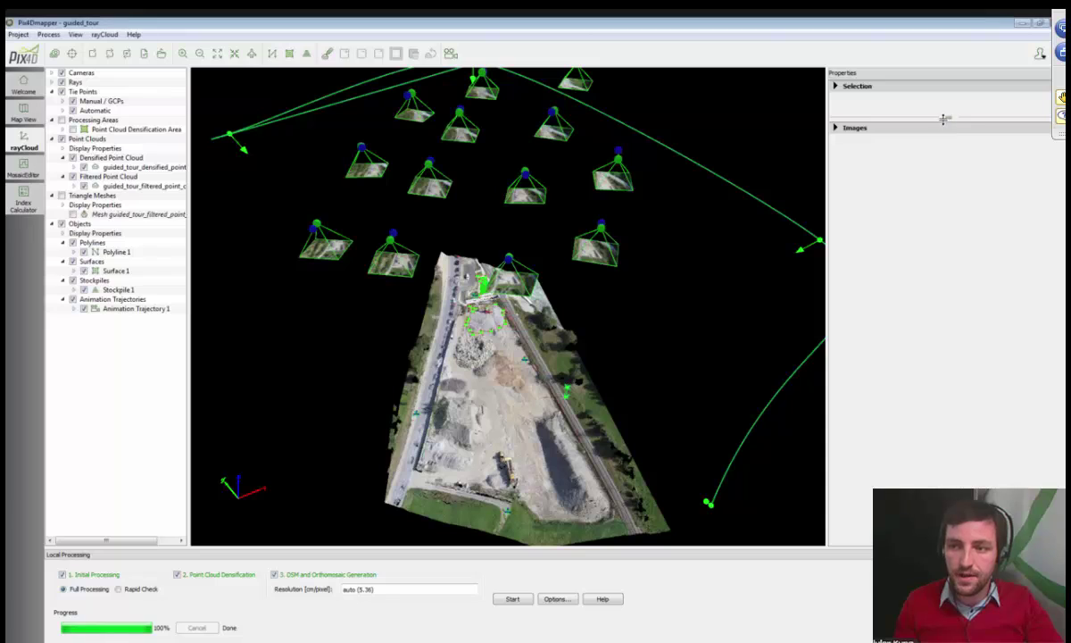
left_click_drag(944, 118, 947, 225)
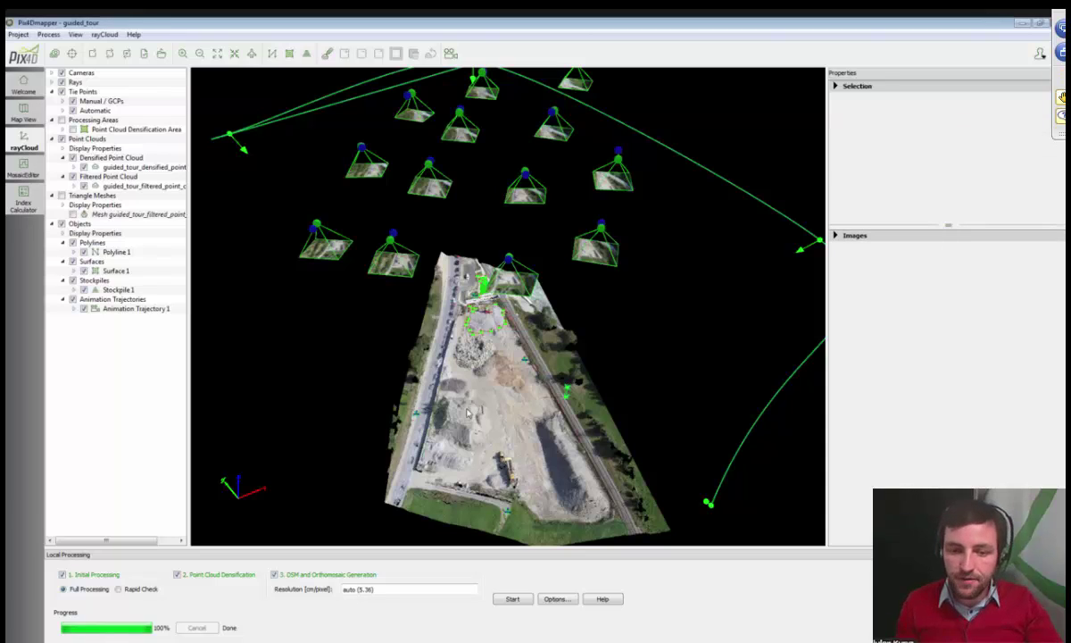
scroll(495, 413, "up", 2)
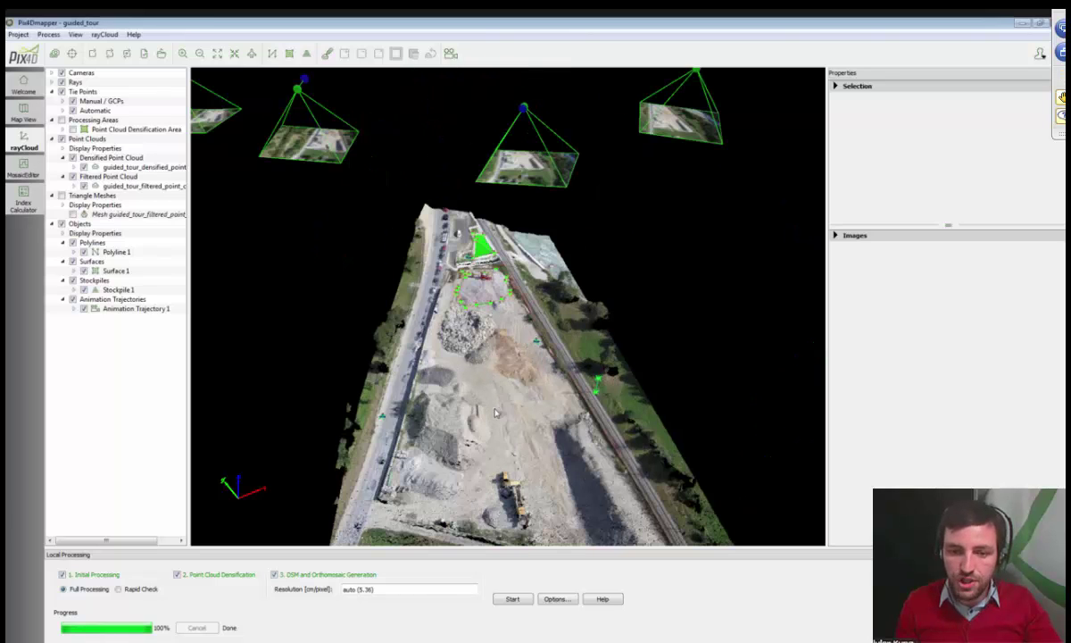
Select a densified point on the yellow excavator in the point cloud
scroll(495, 412, "up", 2)
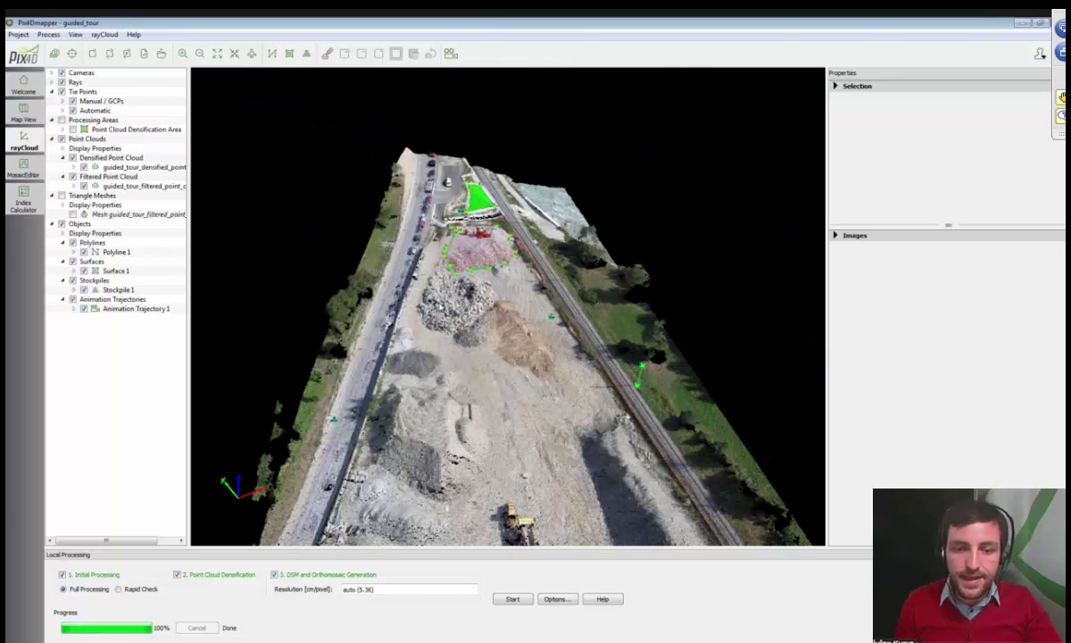
left_click_drag(570, 491, 497, 337)
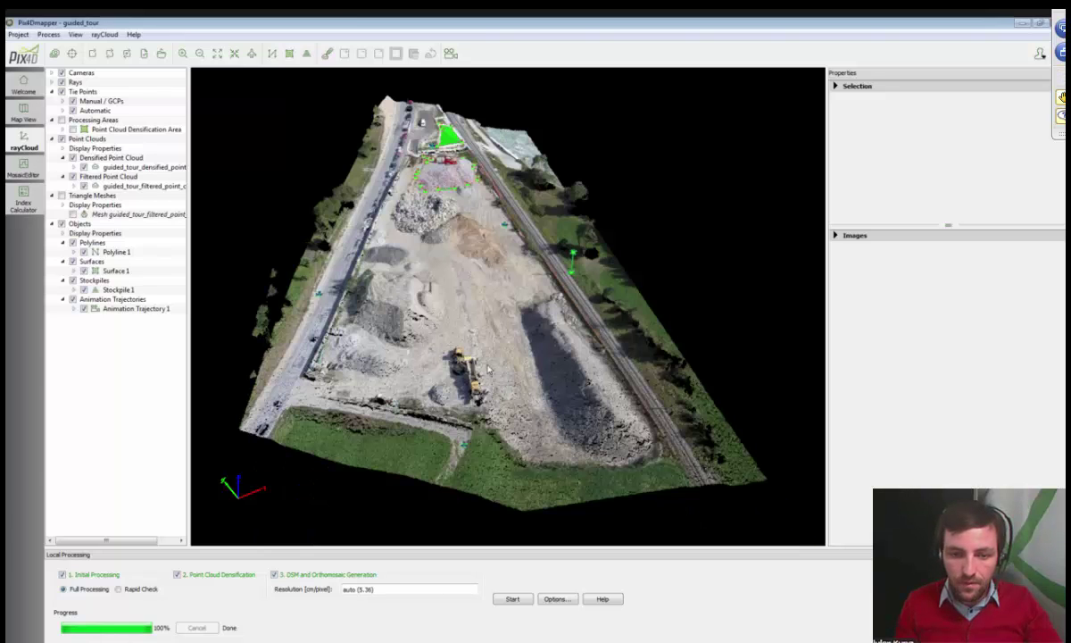
scroll(488, 367, "up", 2)
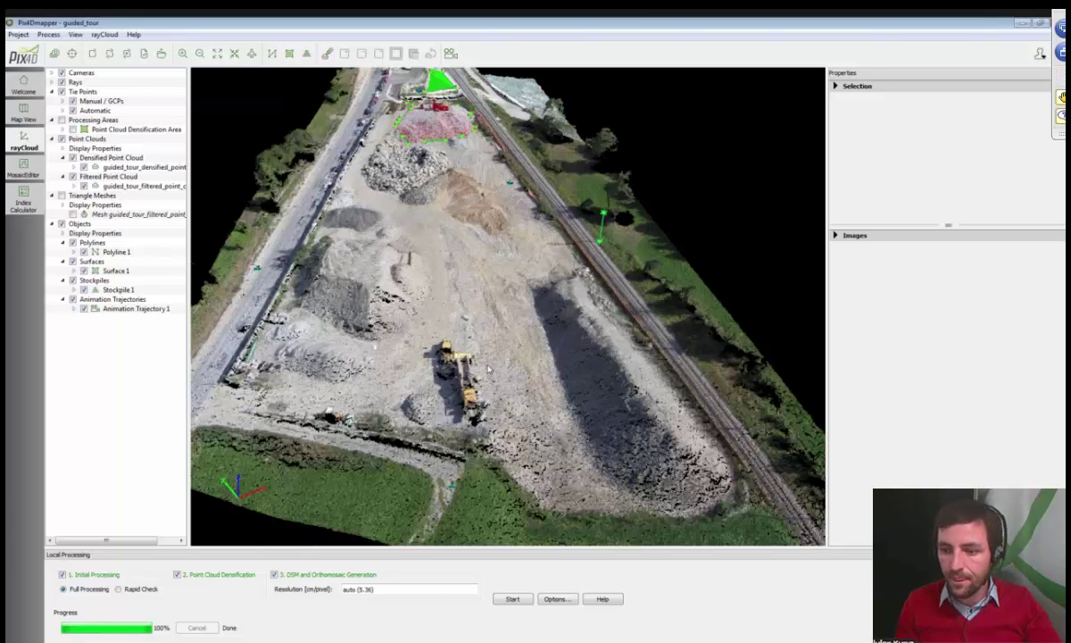
scroll(488, 369, "up", 3)
left_click(439, 343)
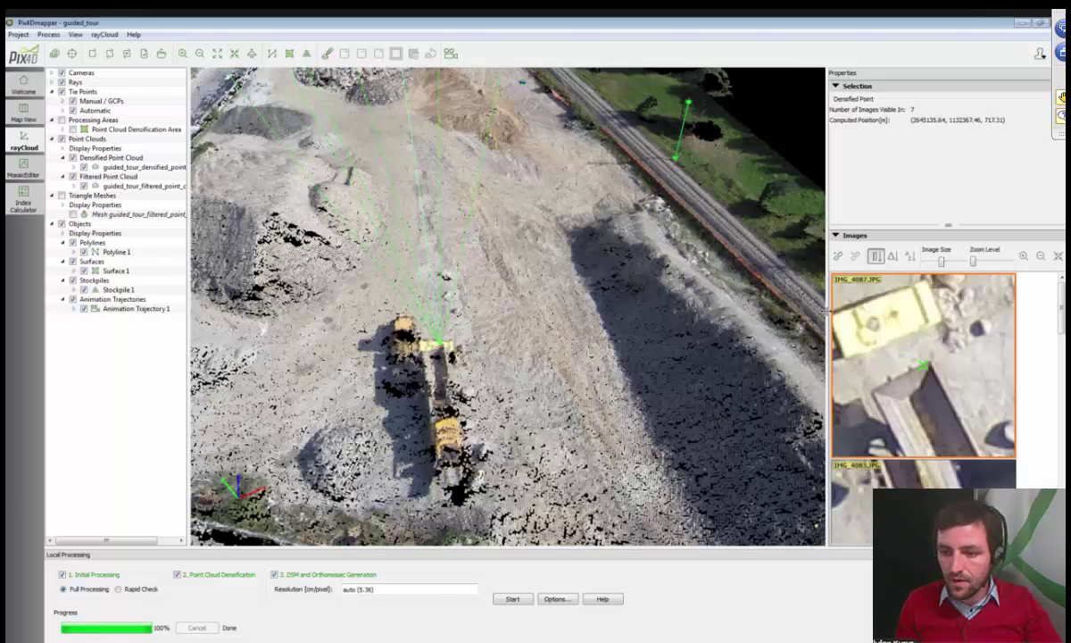
Widen the Properties area, enlarge its Images section and look through all images showing the selected excavator point
left_click_drag(827, 311, 822, 310)
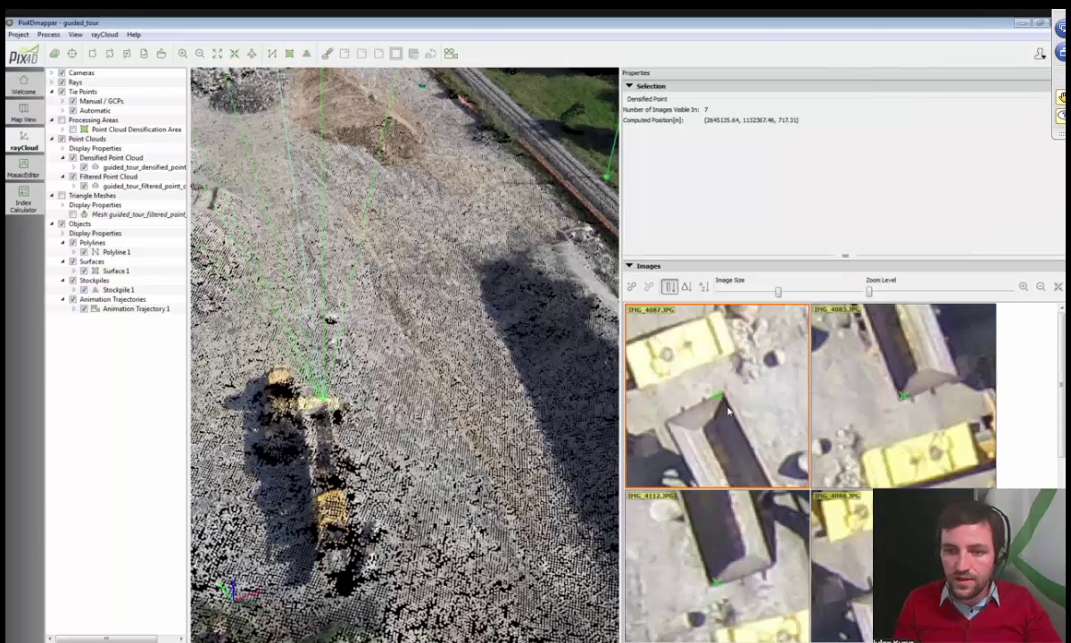
left_click(901, 259)
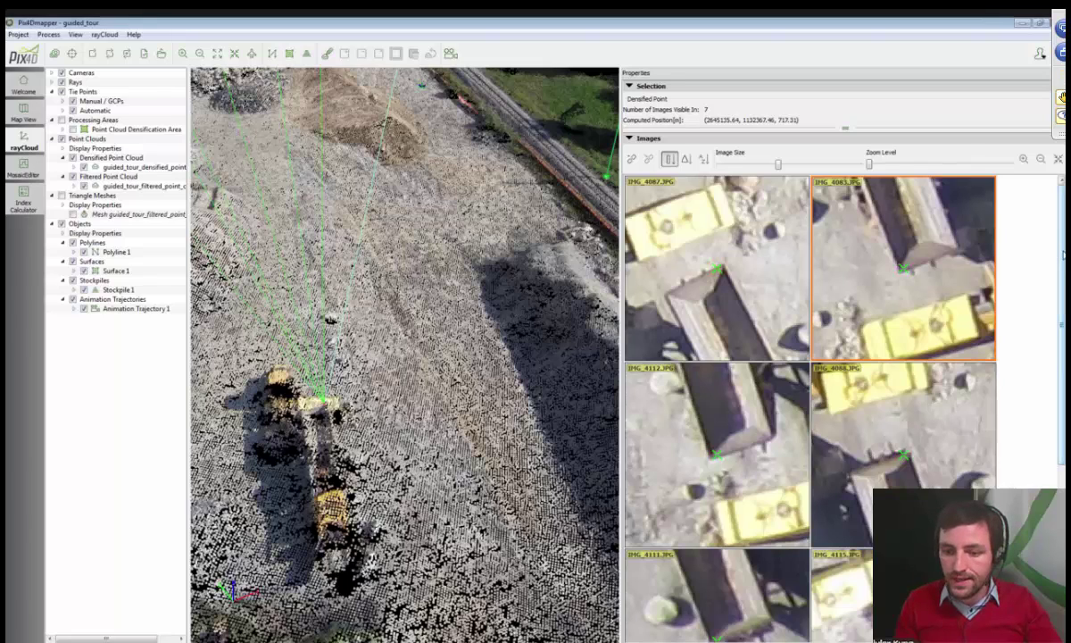
left_click_drag(1063, 254, 1062, 410)
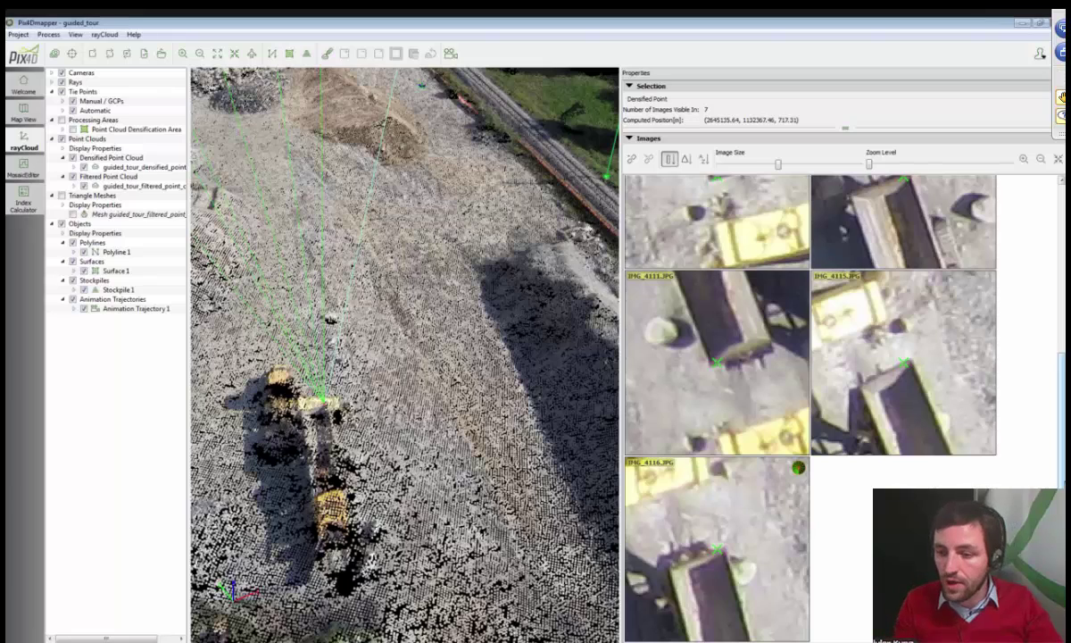
scroll(716, 535, "up", 5)
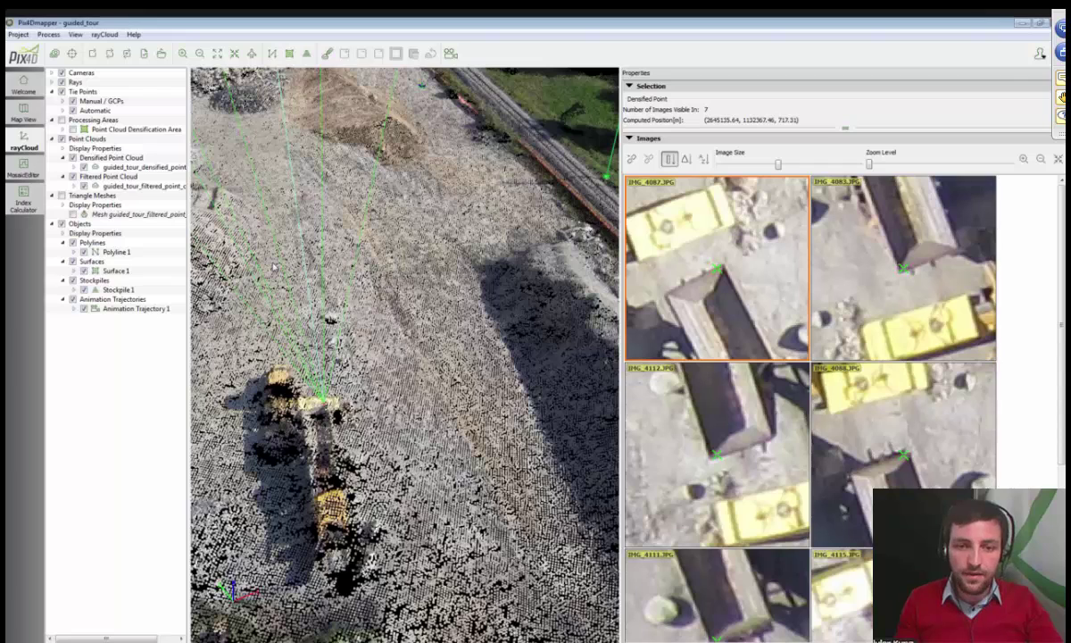
Select points near the parking area, beside the rock pile and along the roadside to view their rays and images
left_click_drag(274, 266, 320, 268)
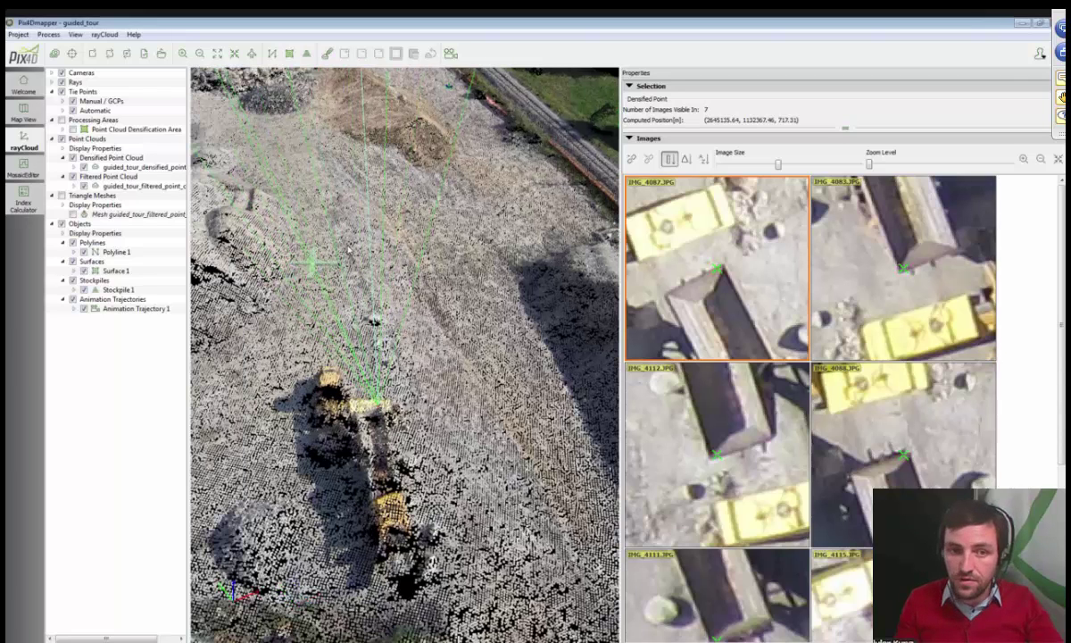
scroll(375, 318, "down", 5)
left_click(384, 117)
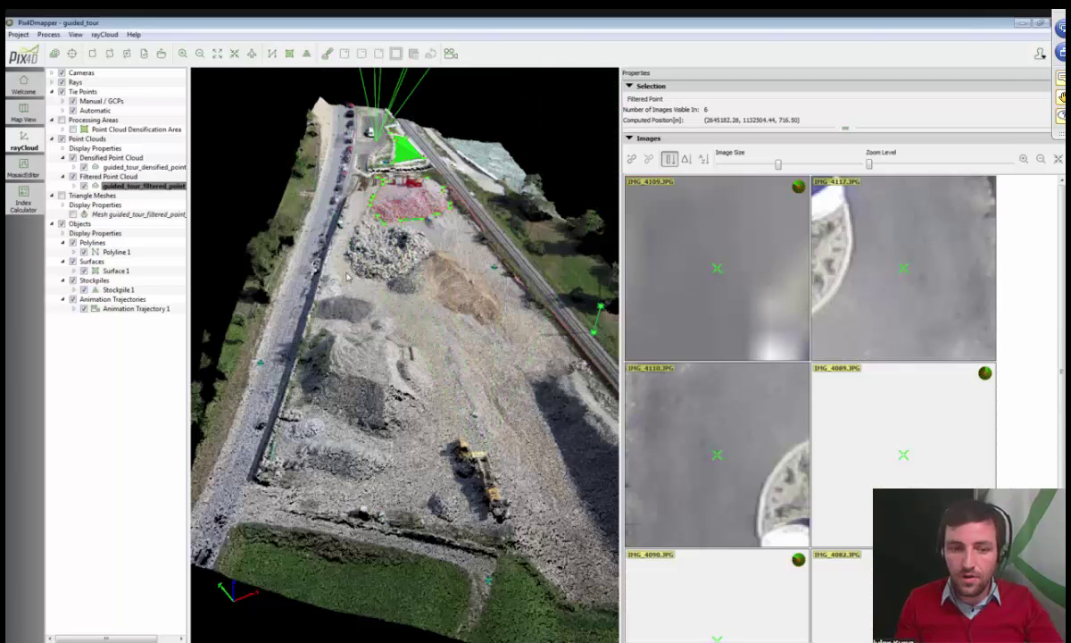
left_click(348, 263)
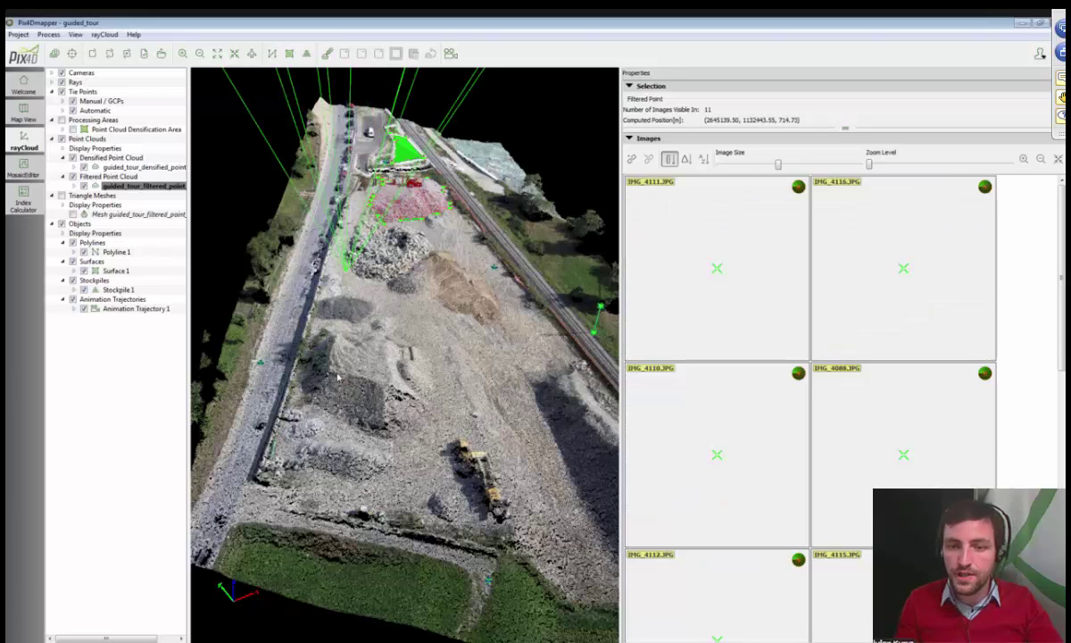
left_click(269, 393)
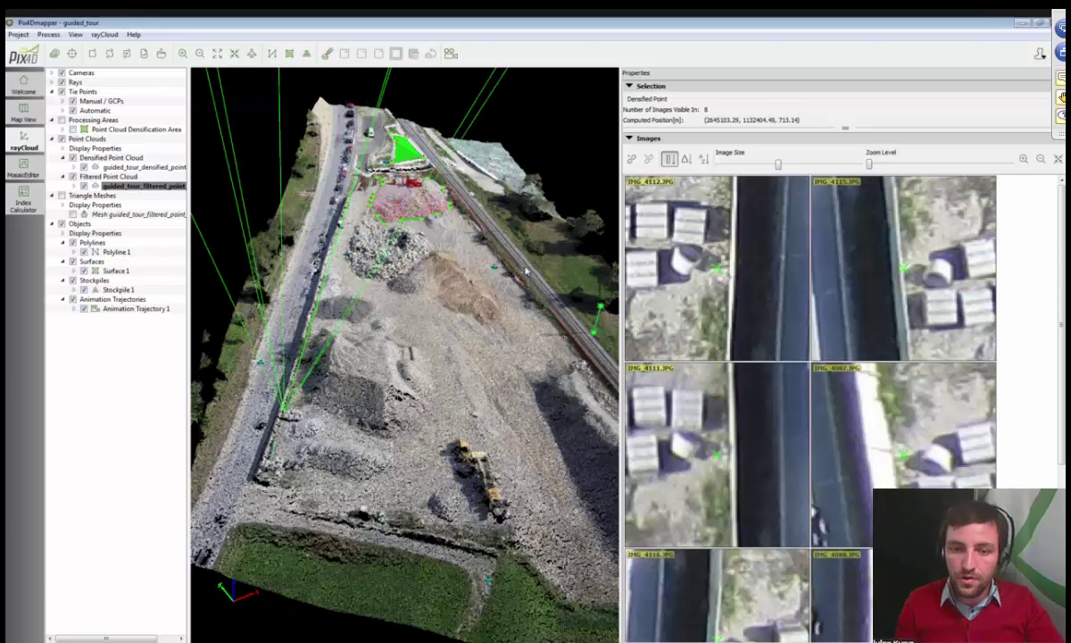
Select the automatic tie point beside the railway track and look through its marked images
left_click(527, 270)
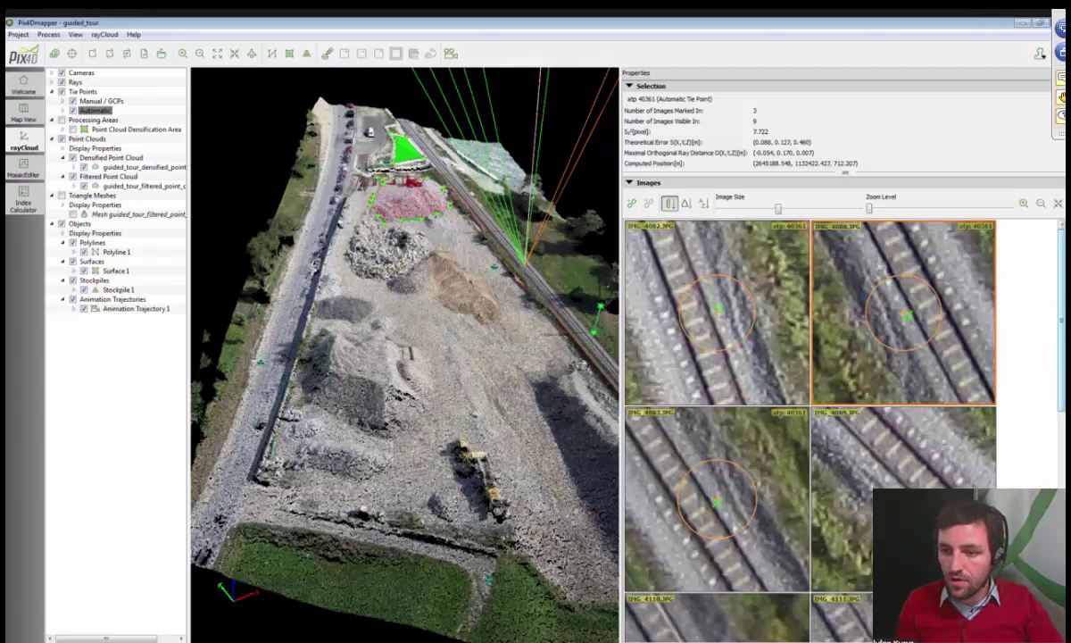
scroll(811, 411, "down", 3)
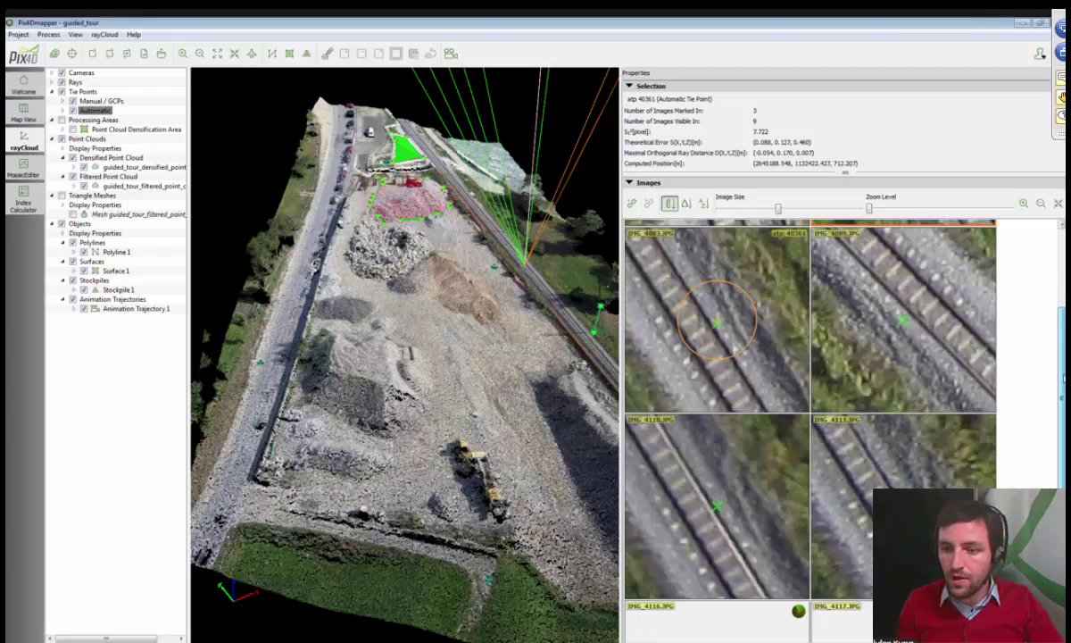
scroll(992, 259, "up", 3)
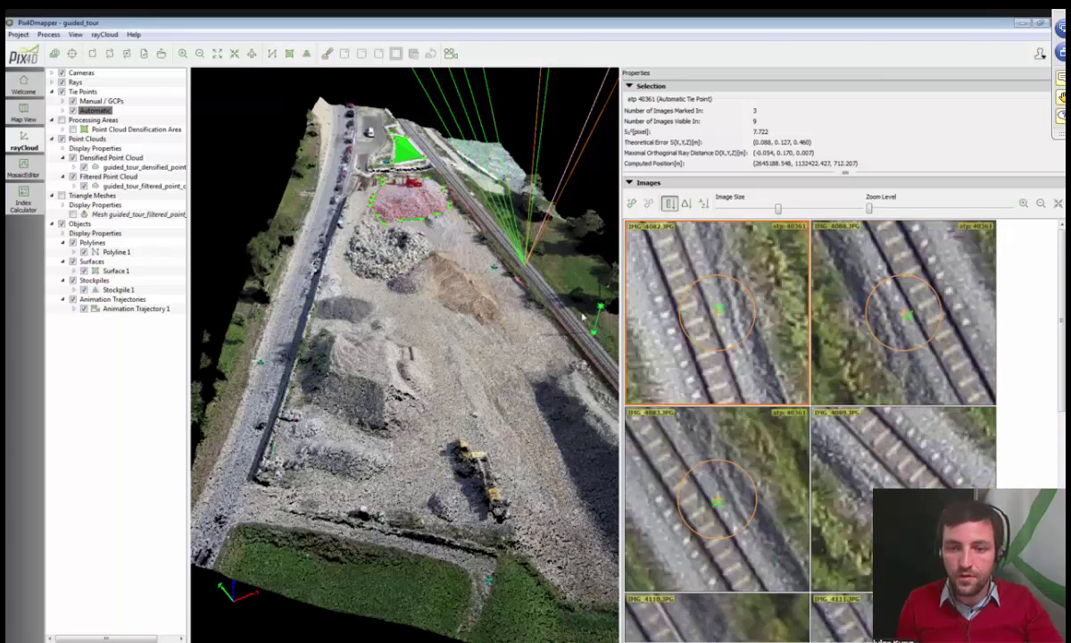
Examine the railway tie point closely in the 3D view and compare its marks in IMG_4082.JPG and the neighbouring images
left_click_drag(582, 314, 520, 272)
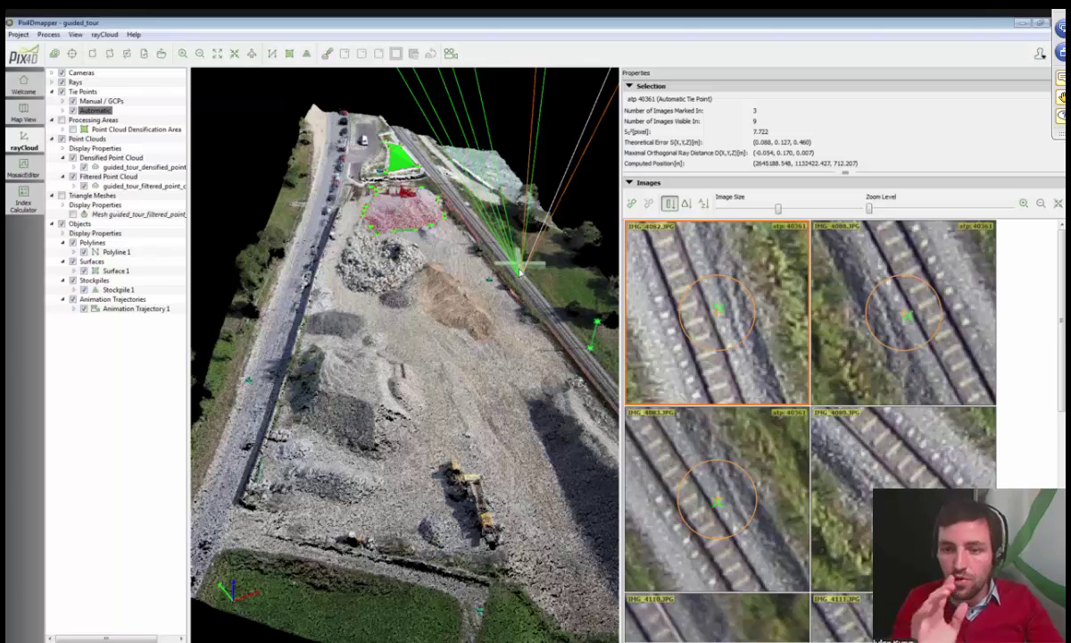
scroll(520, 272, "up", 3)
scroll(714, 297, "up", 3)
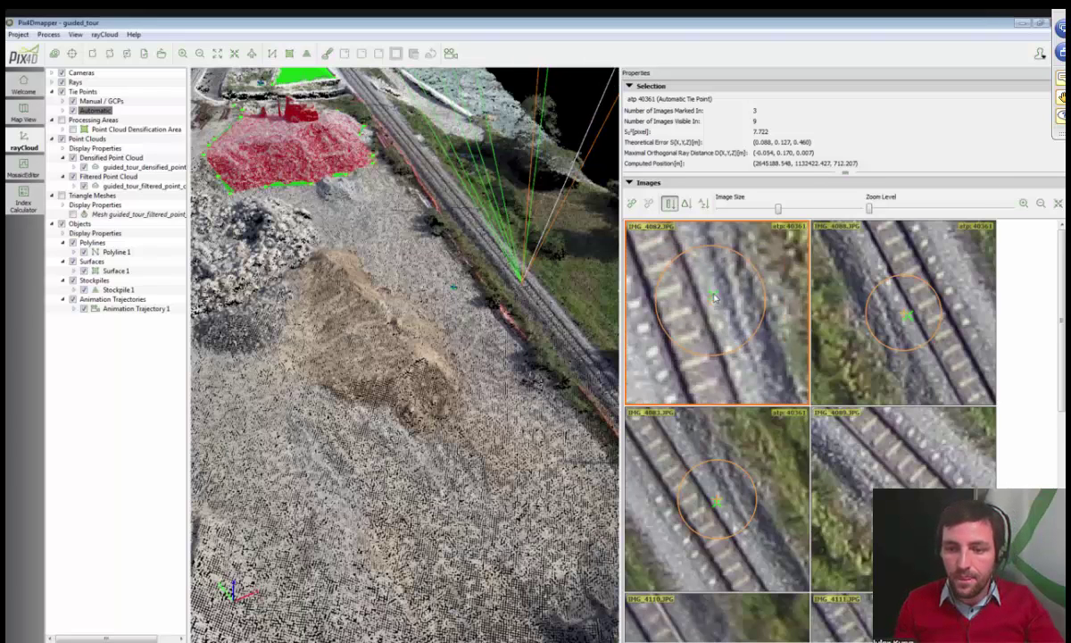
left_click(900, 313)
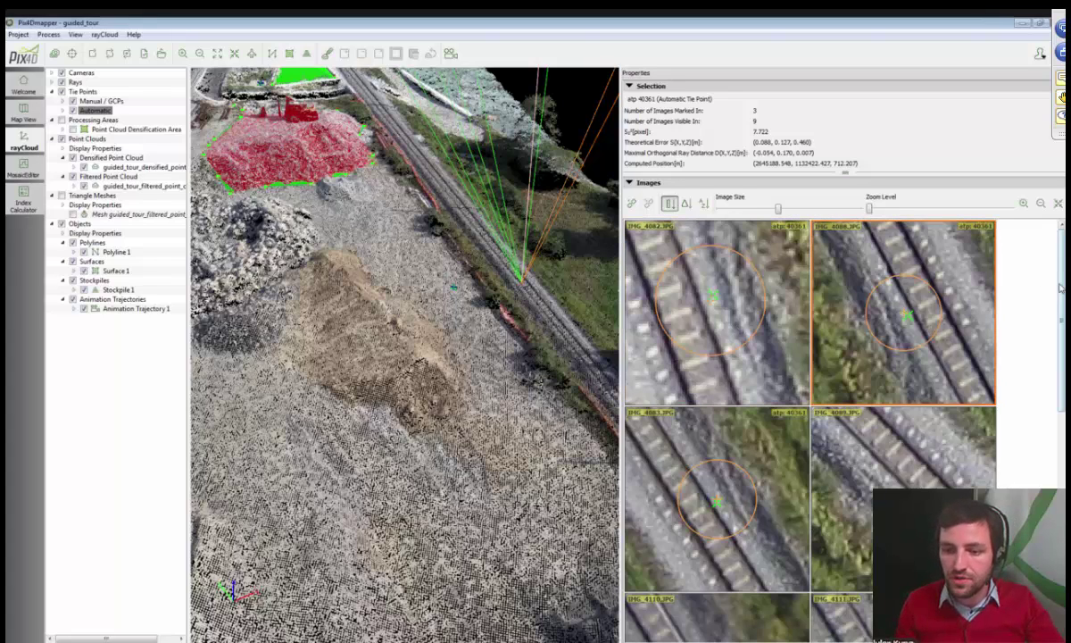
left_click_drag(1060, 288, 1053, 315)
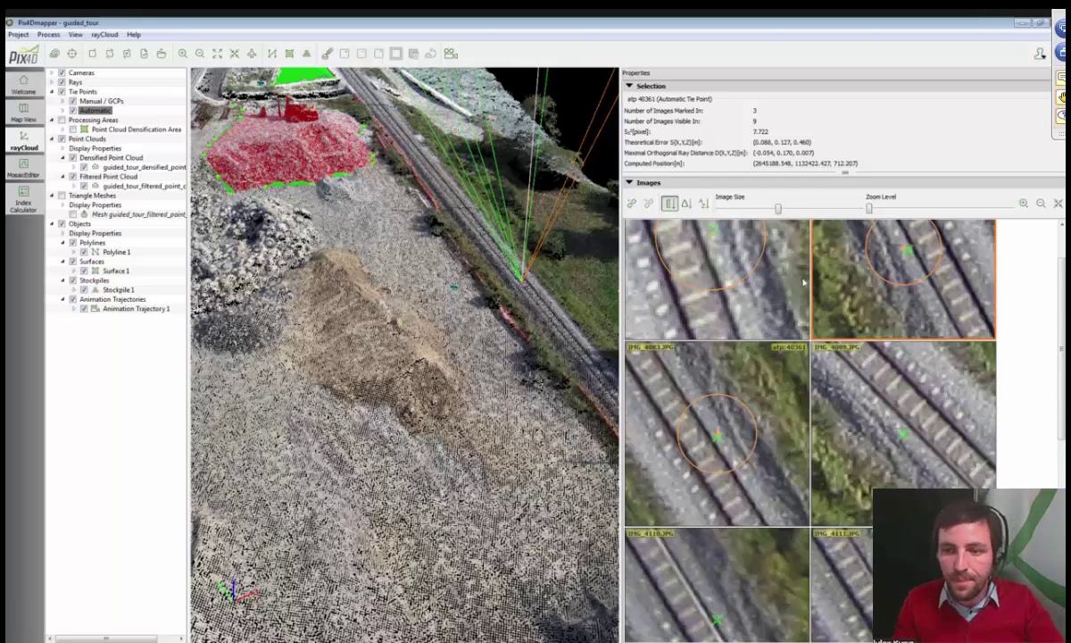
scroll(1060, 312, "up", 2)
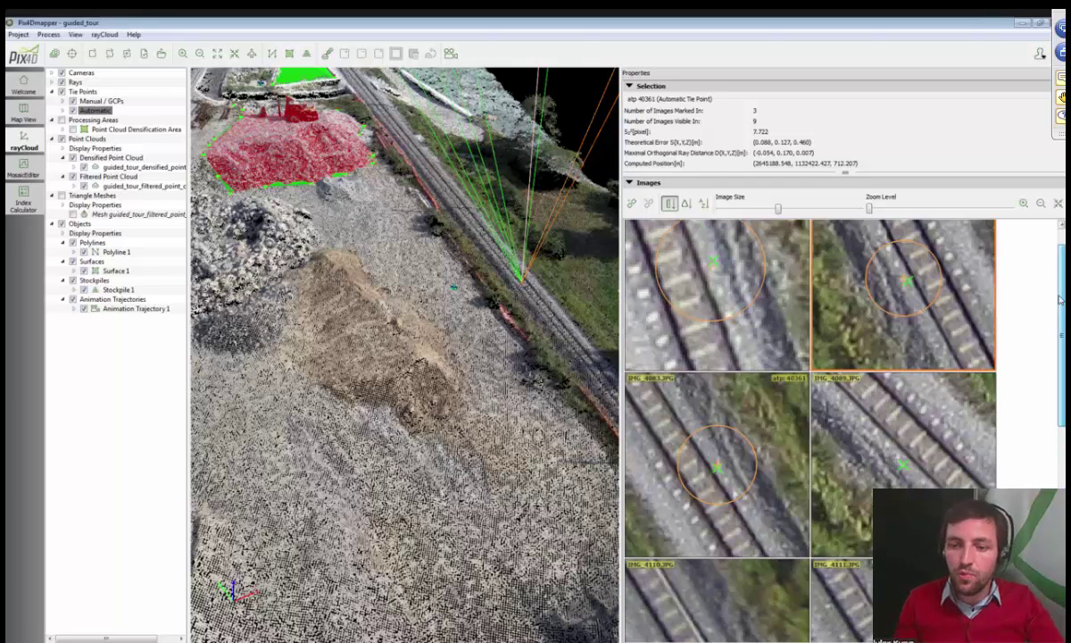
left_click(750, 268)
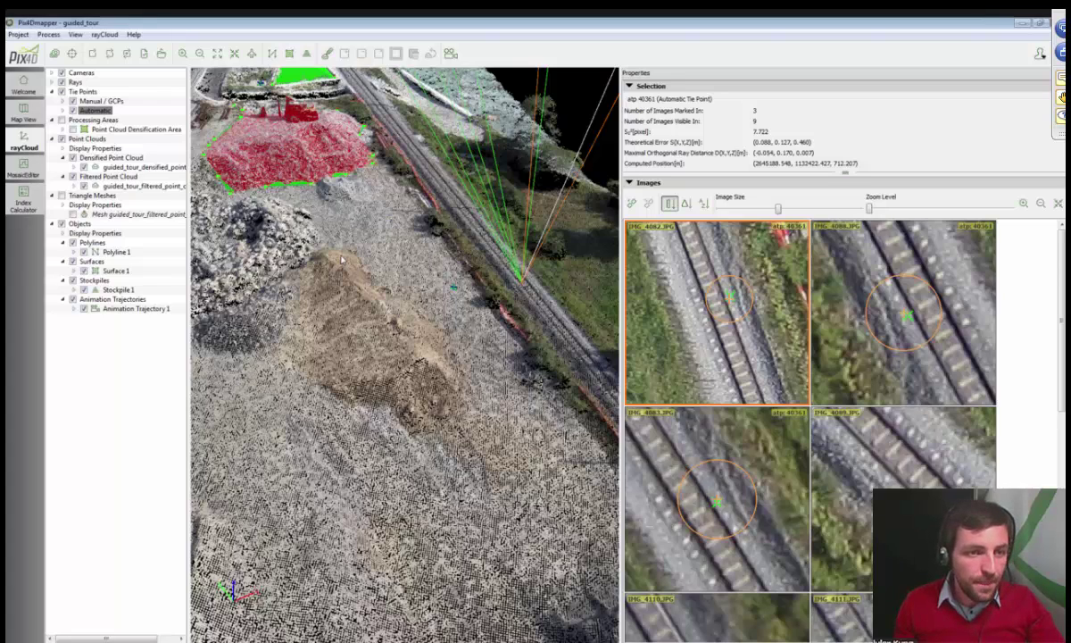
List the Manual / GCPs tie points and examine the properties, rays and image marks of GCP34
left_click_drag(342, 258, 349, 261)
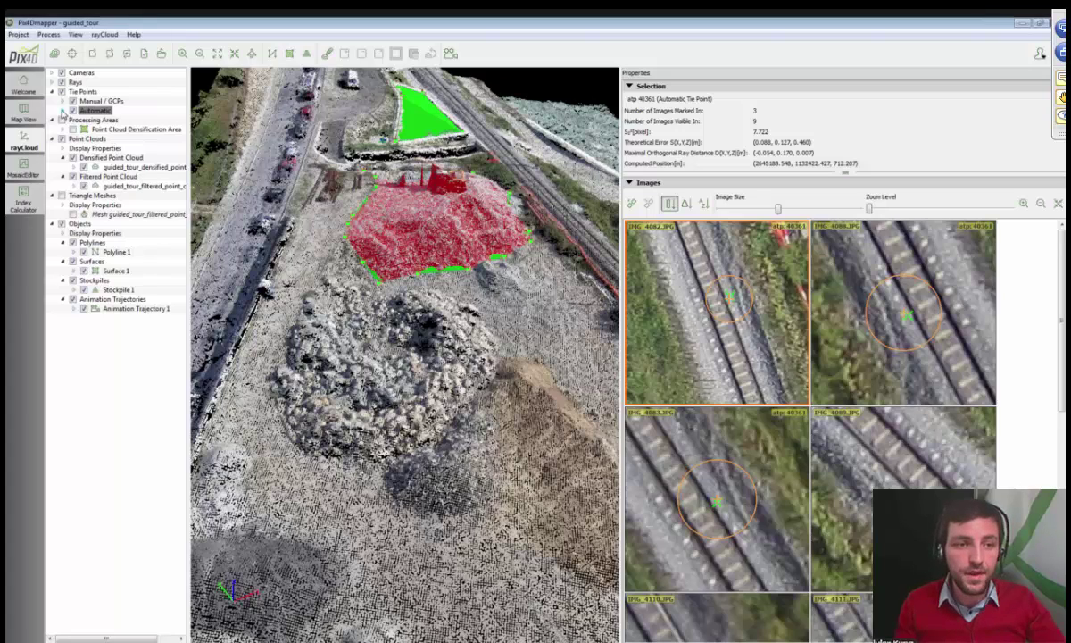
left_click(63, 101)
left_click(116, 120)
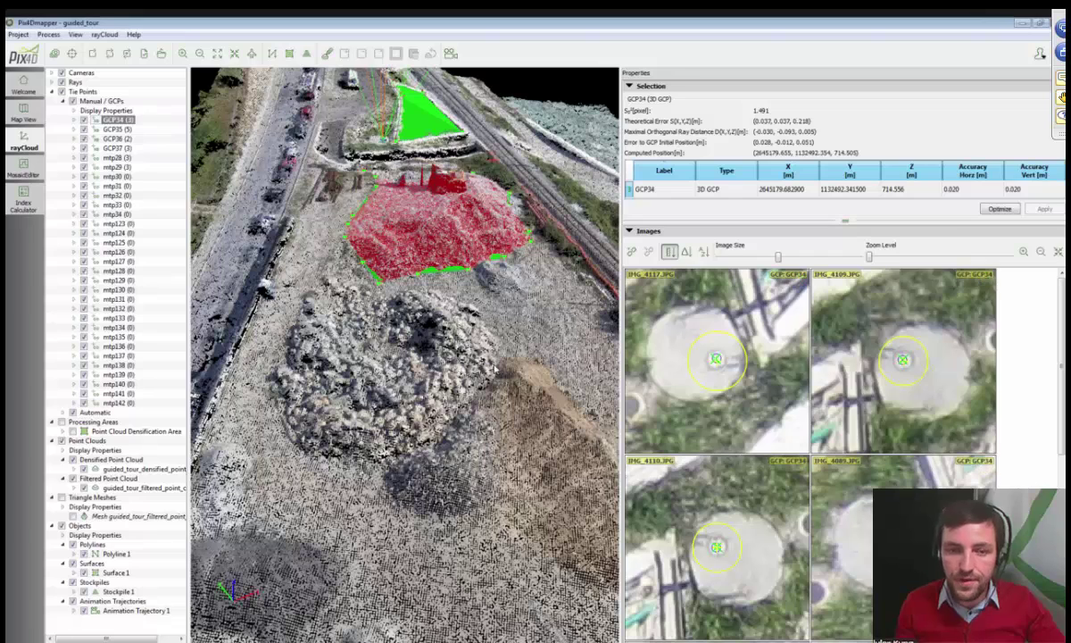
scroll(495, 368, "down", 5)
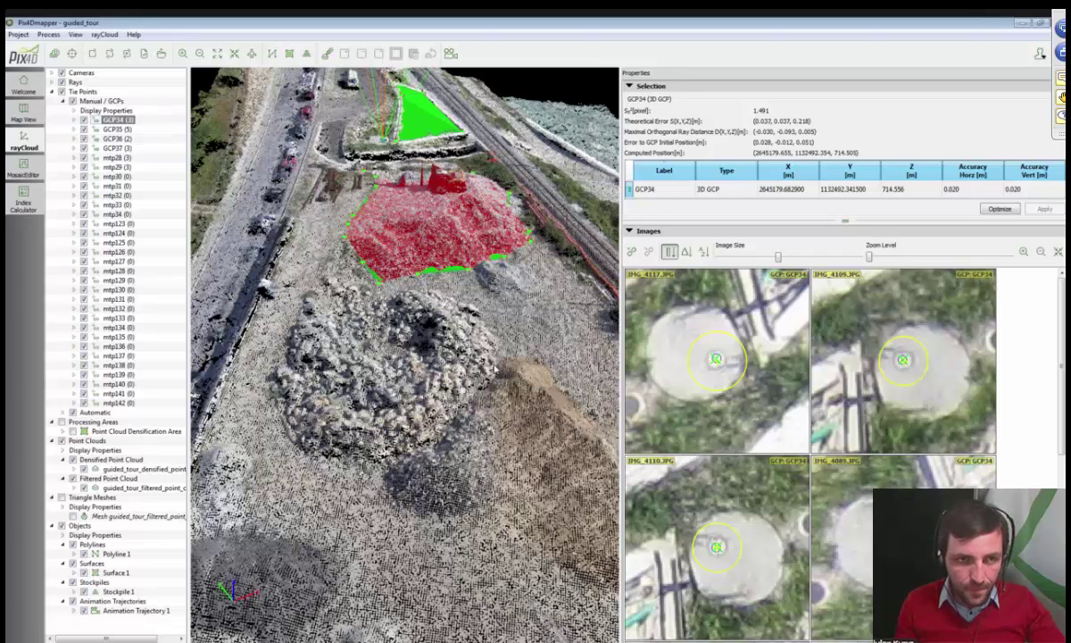
left_click(73, 55)
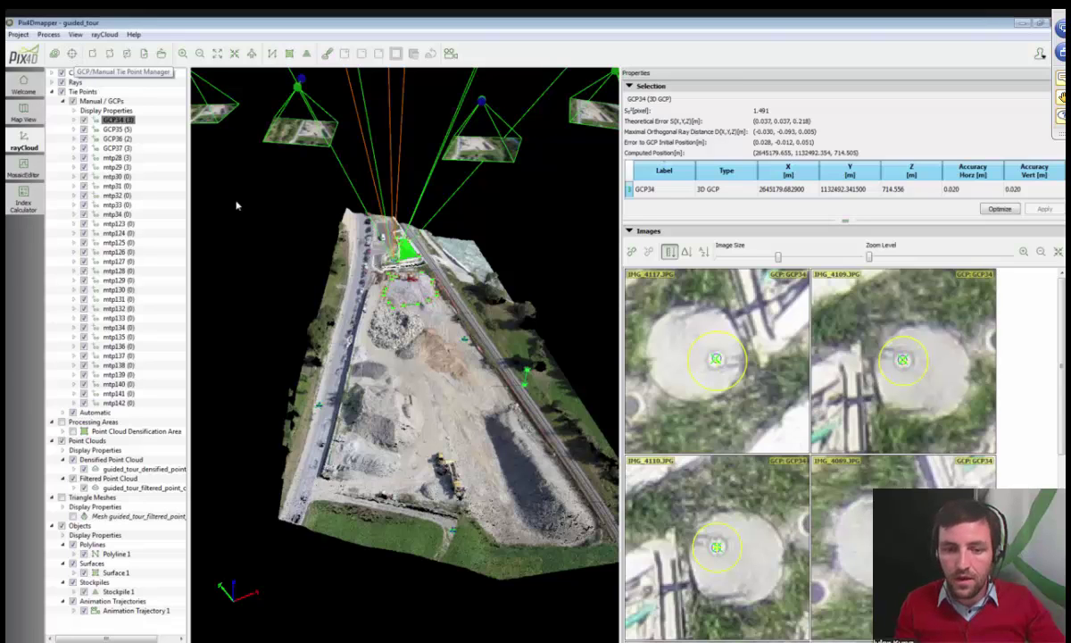
scroll(423, 373, "up", 2)
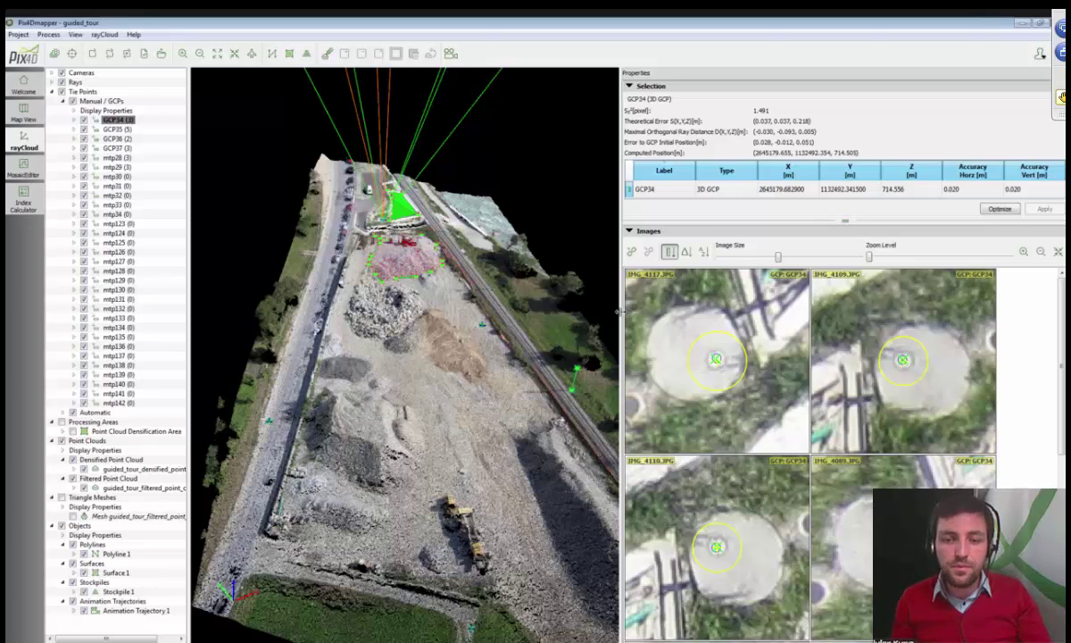
Narrow the Properties area, clear the selection and view the cameras and point cloud from the side
left_click_drag(619, 312, 784, 339)
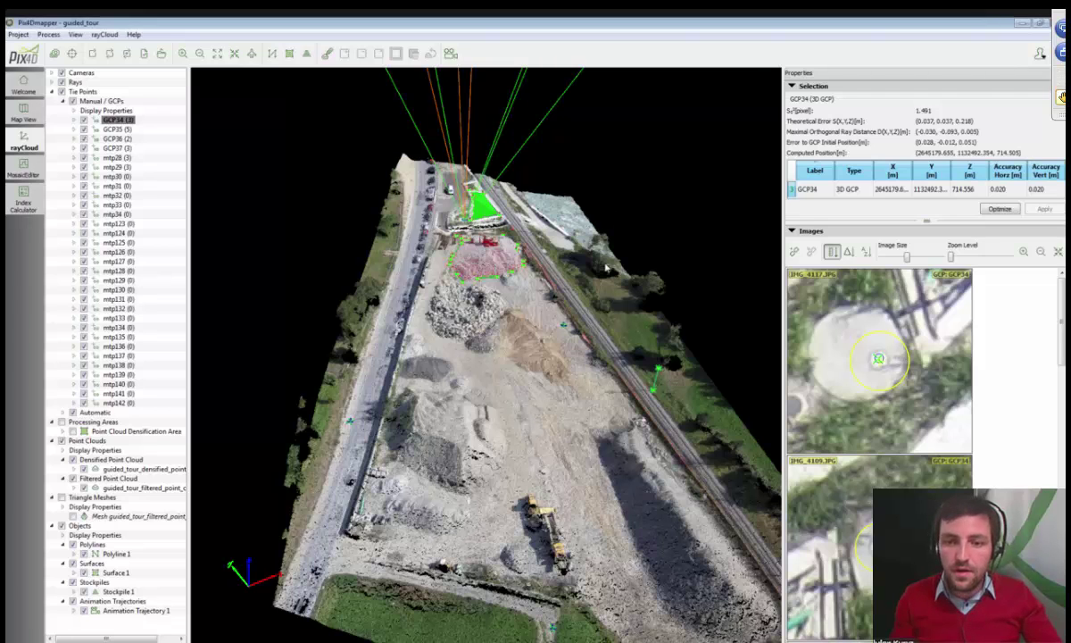
scroll(605, 274, "down", 3)
scroll(605, 275, "down", 3)
left_click(638, 316)
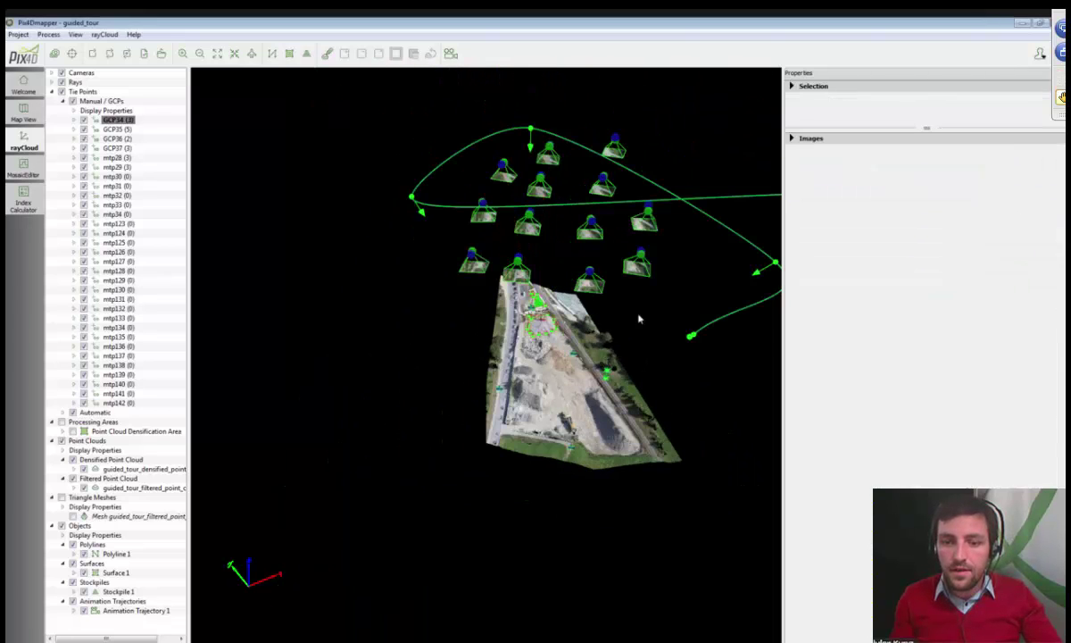
left_click_drag(578, 362, 687, 245)
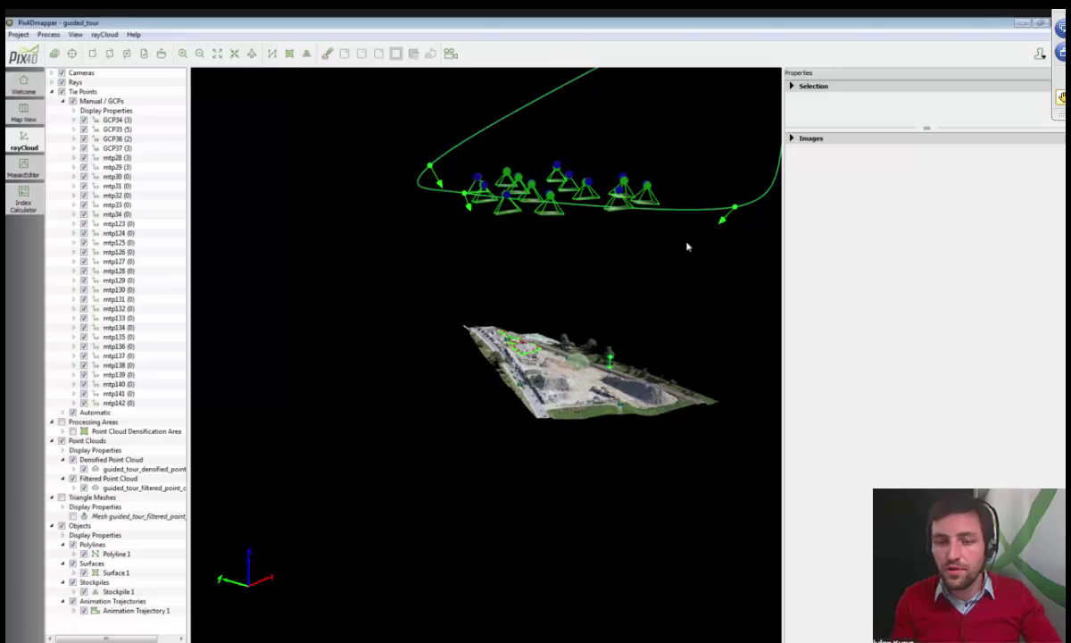
left_click_drag(539, 345, 530, 409)
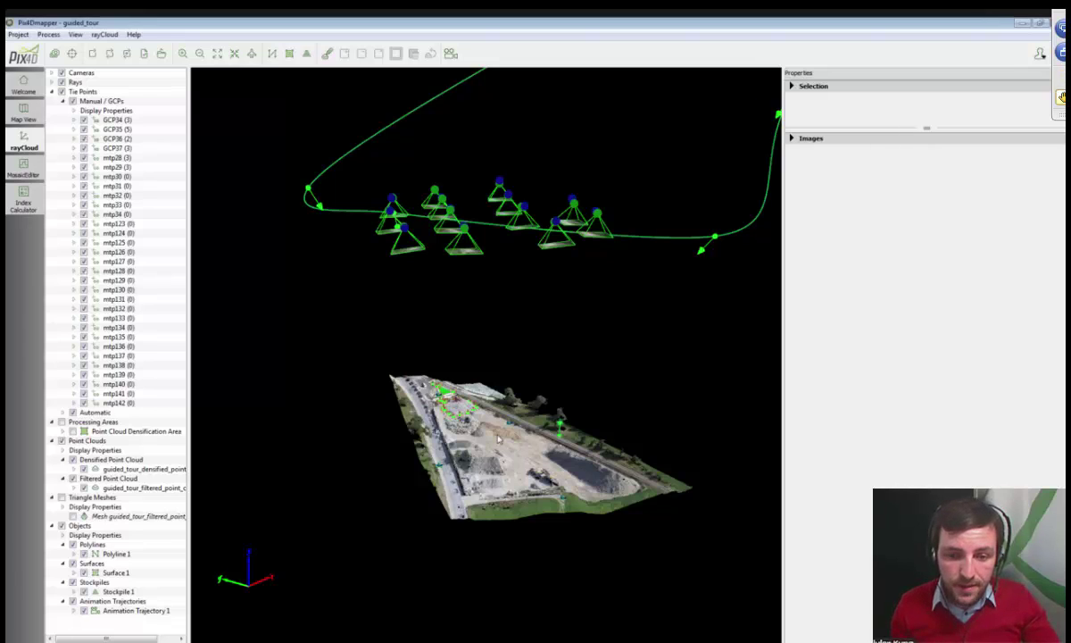
Select a filtered point near the middle of the site and inspect its rays to the cameras from near and far
left_click(497, 434)
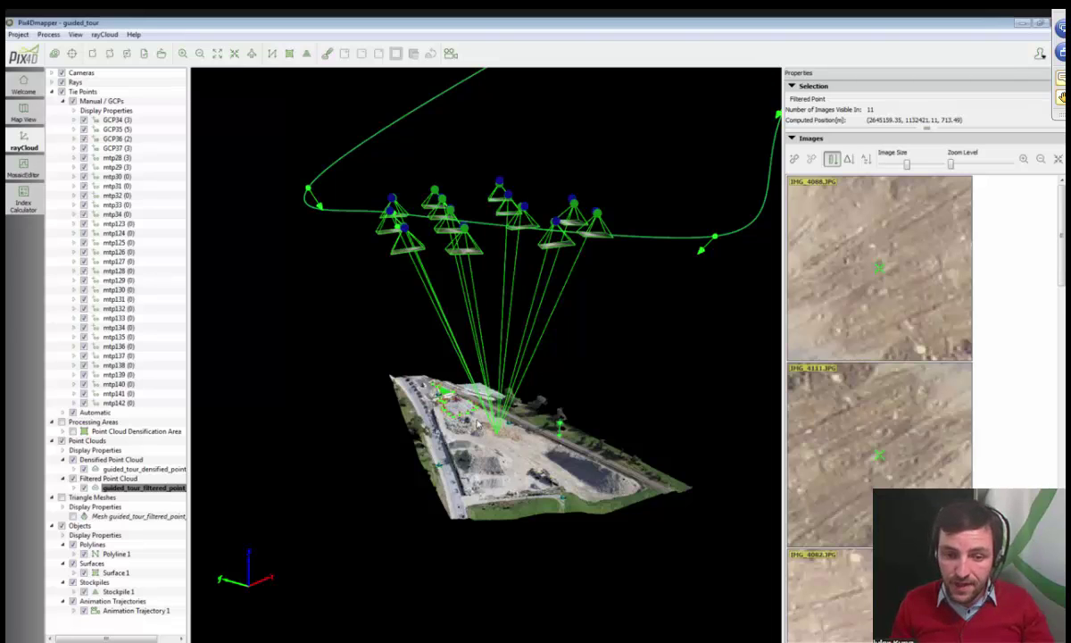
scroll(479, 436, "up", 2)
scroll(487, 449, "up", 2)
scroll(485, 451, "down", 5)
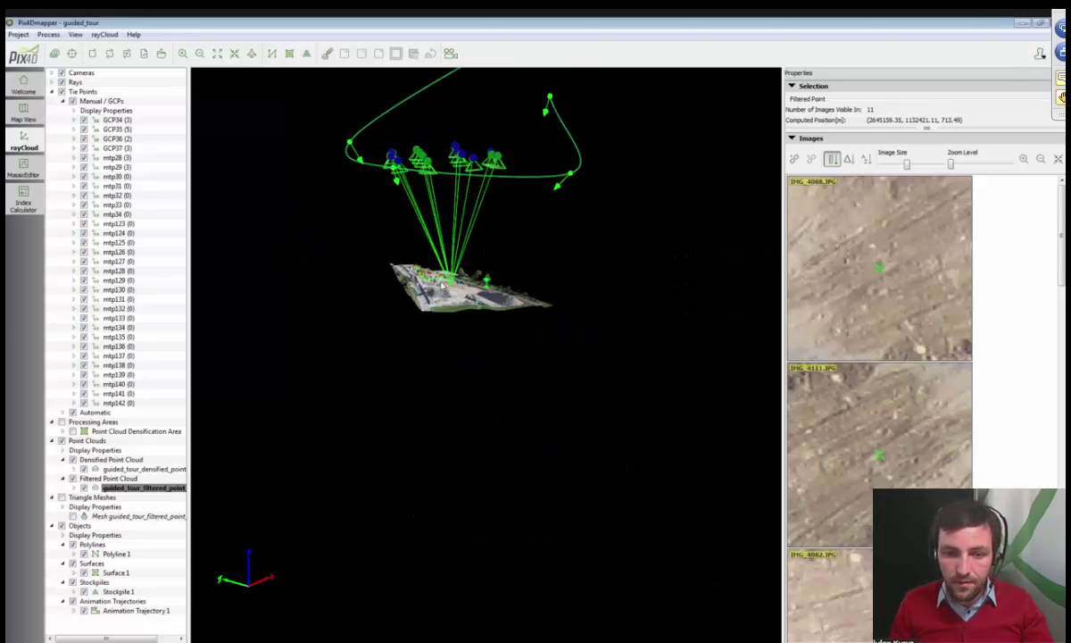
scroll(482, 473, "up", 4)
scroll(481, 482, "down", 4)
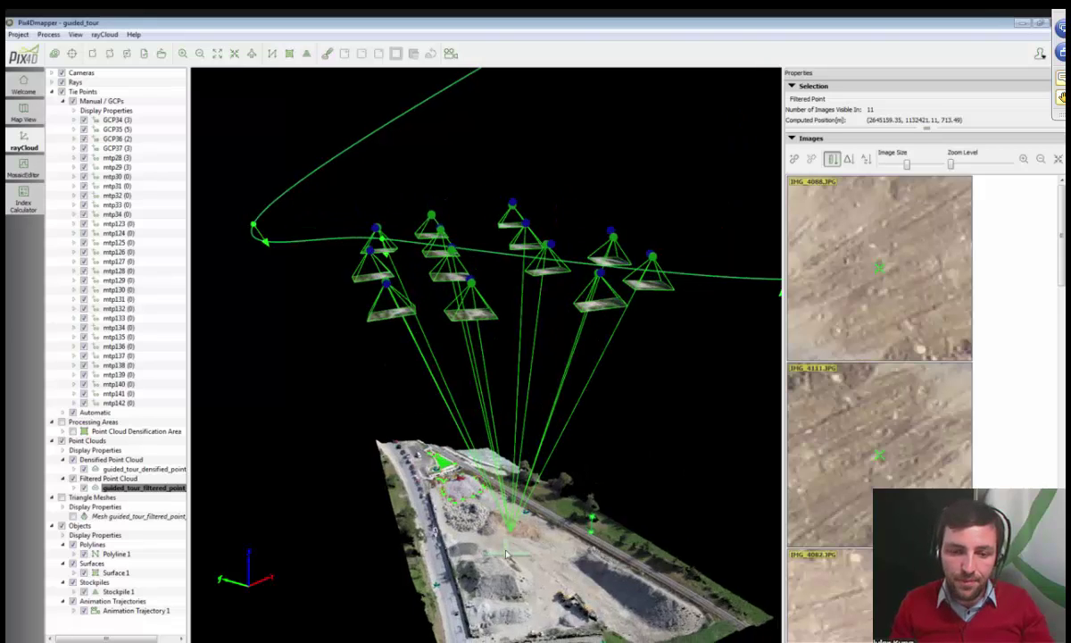
scroll(474, 505, "up", 3)
scroll(475, 504, "up", 2)
scroll(476, 504, "down", 5)
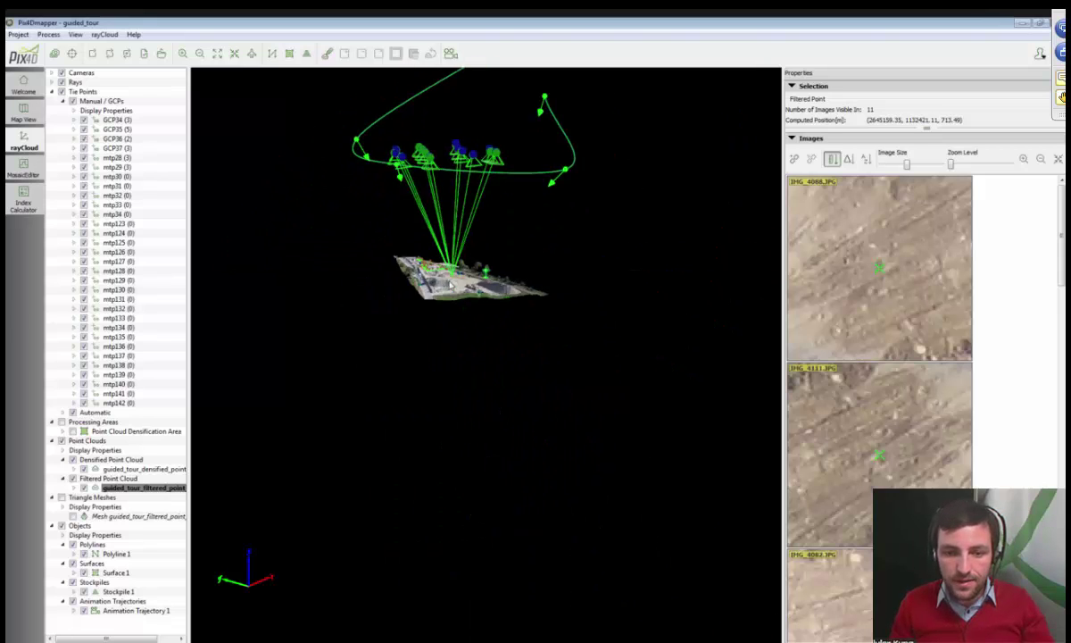
scroll(482, 482, "up", 4)
scroll(502, 473, "up", 3)
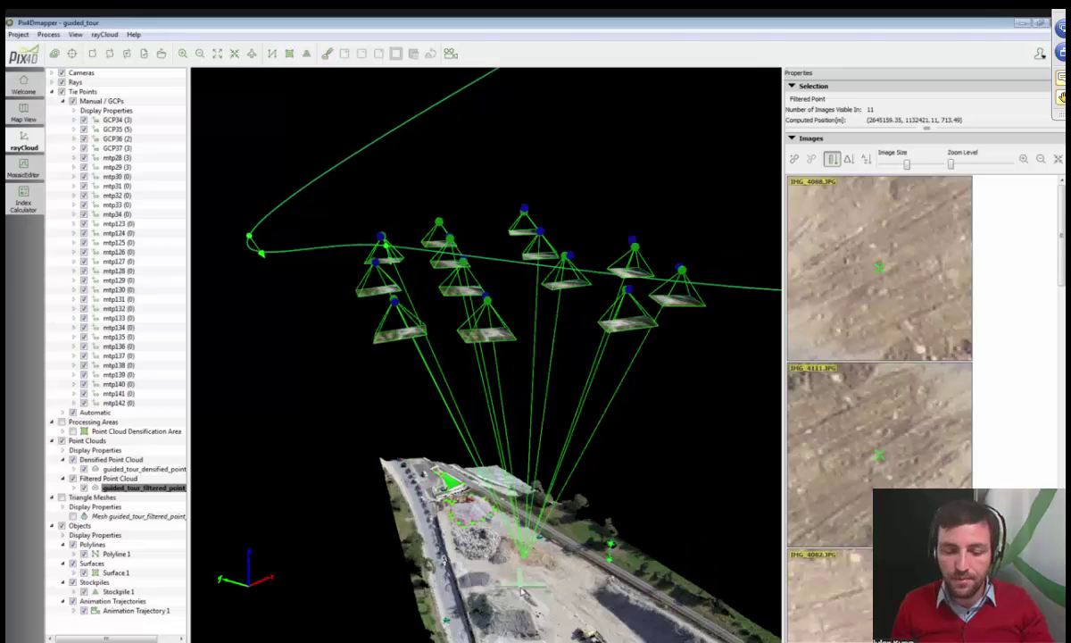
Examine the selected filtered point's rays and the surrounding cameras at several distances and from another side of the site
scroll(503, 491, "down", 2)
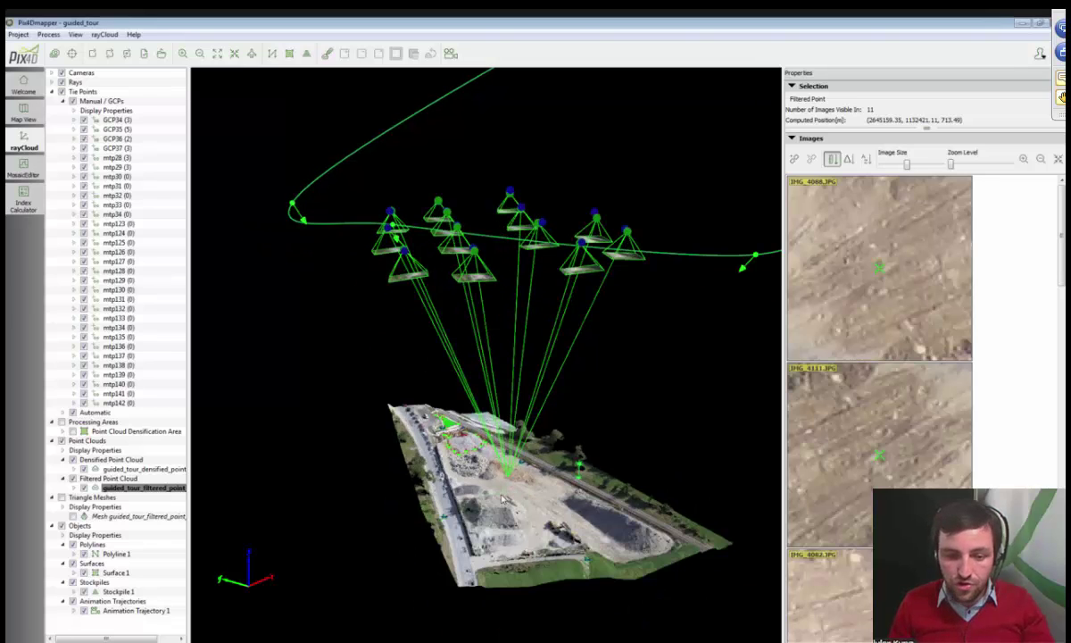
scroll(502, 498, "up", 3)
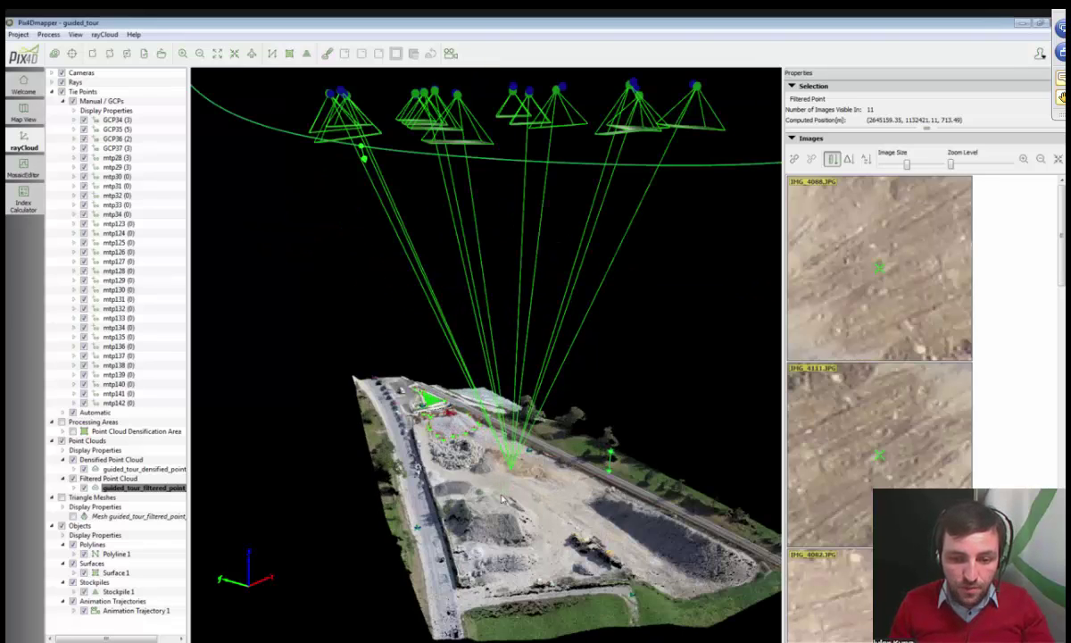
scroll(502, 498, "down", 5)
scroll(501, 498, "up", 4)
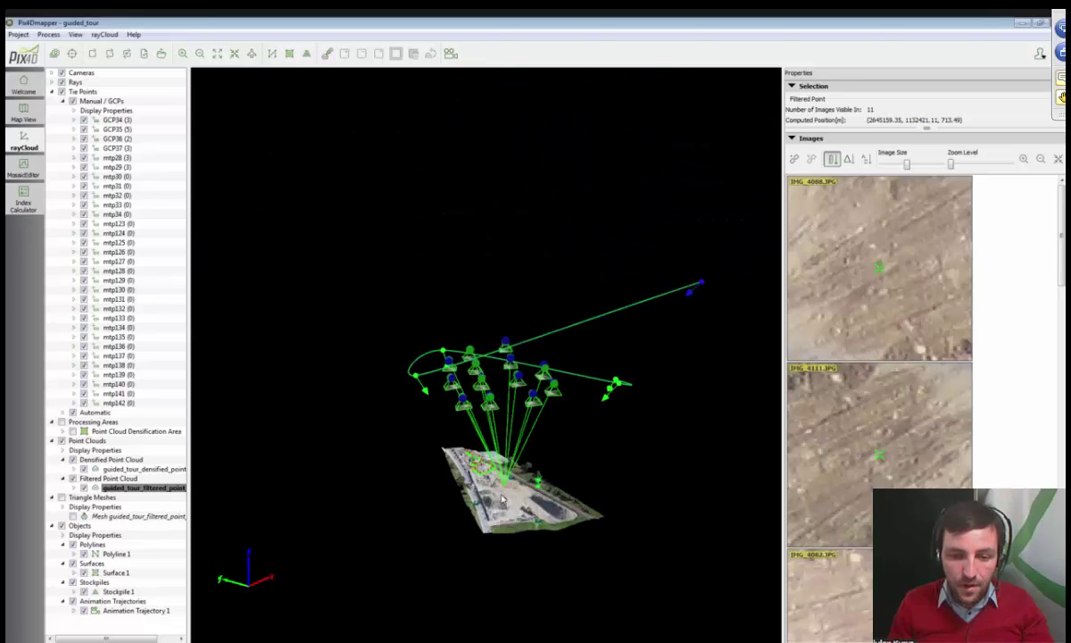
scroll(501, 498, "up", 3)
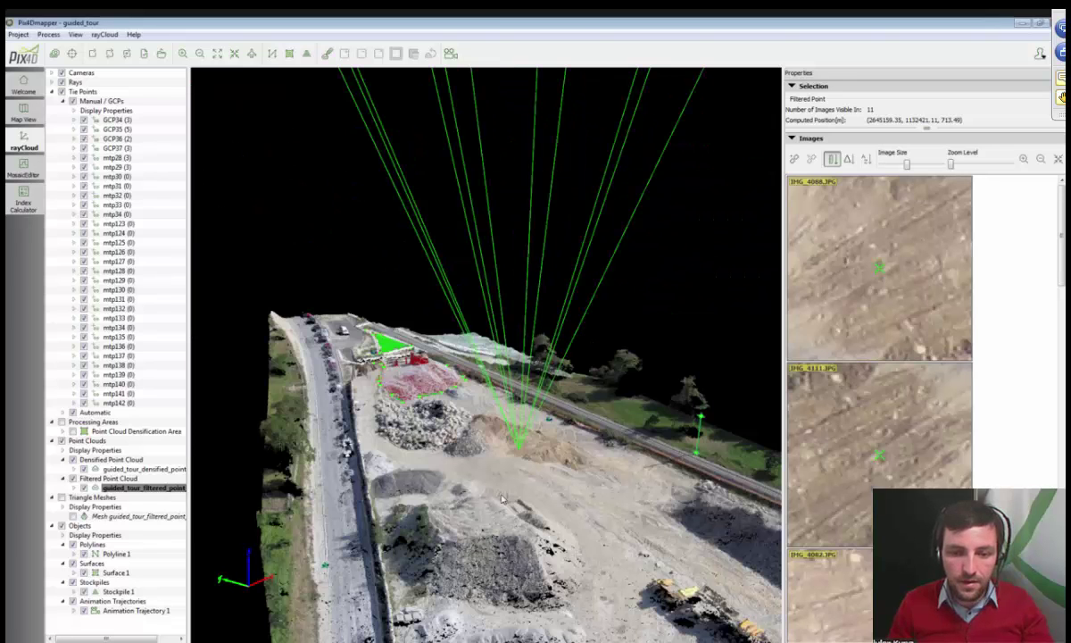
scroll(502, 498, "up", 2)
scroll(502, 498, "down", 5)
scroll(501, 498, "up", 1)
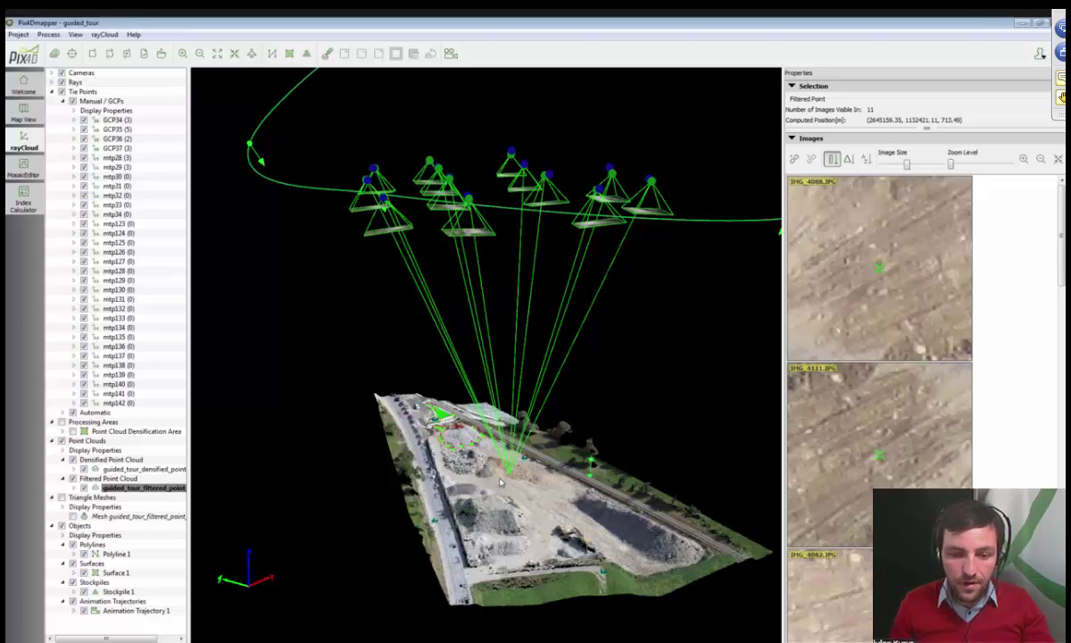
left_click_drag(496, 480, 523, 466)
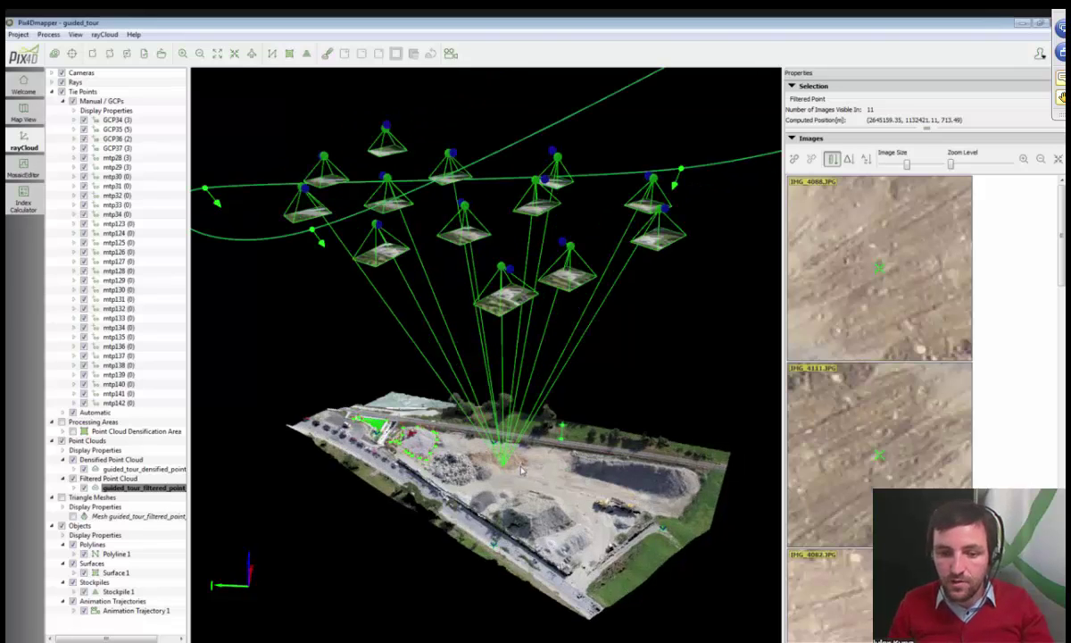
Select a densified point on the stone pile, inspect its rays from different sides and clear the selection
left_click_drag(522, 470, 474, 464)
left_click(474, 463)
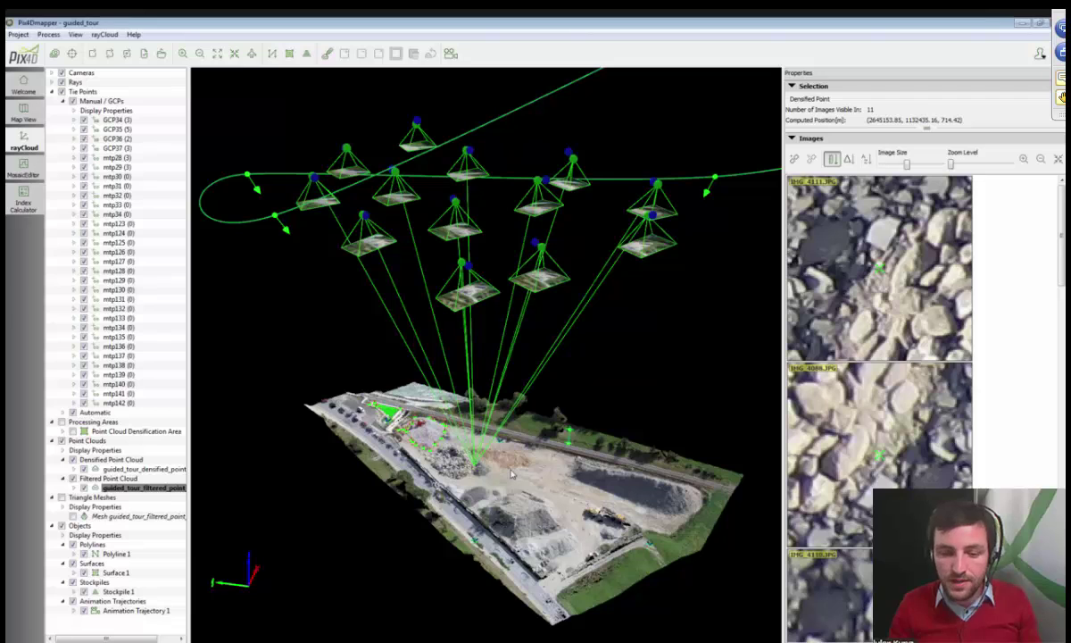
left_click_drag(511, 487, 298, 408)
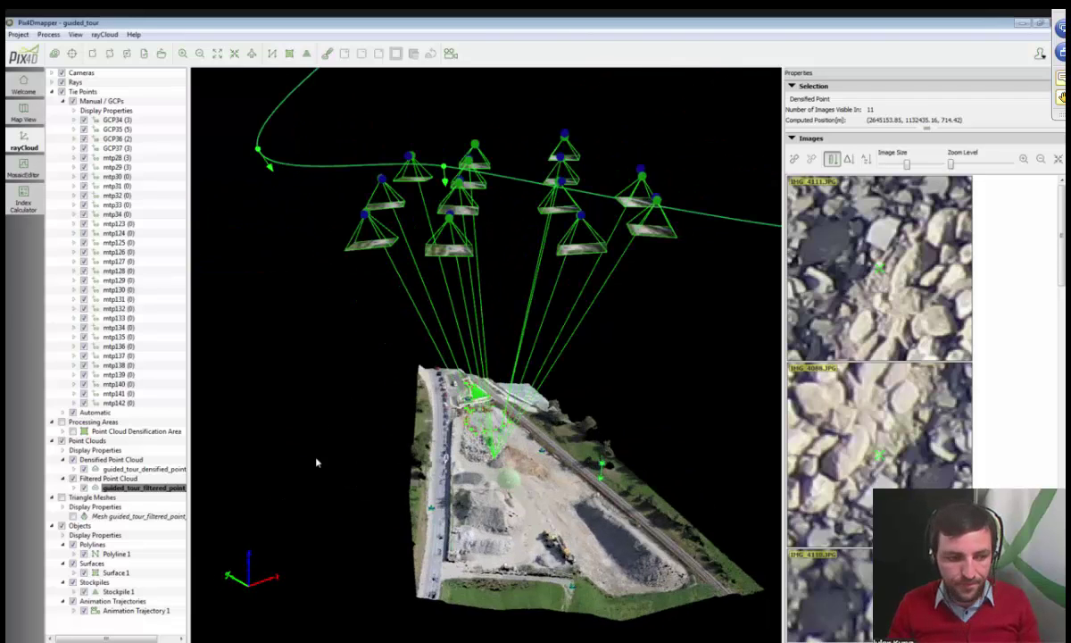
left_click_drag(384, 451, 478, 419)
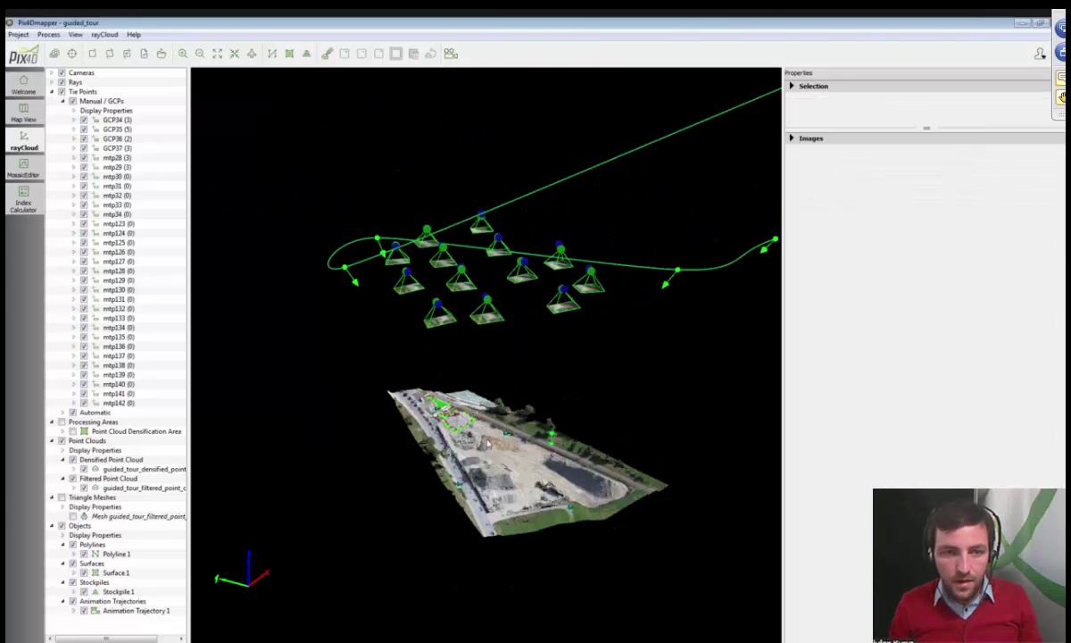
Switch the 3D view to the Top viewpoint and examine the site from above at different distances
left_click(76, 34)
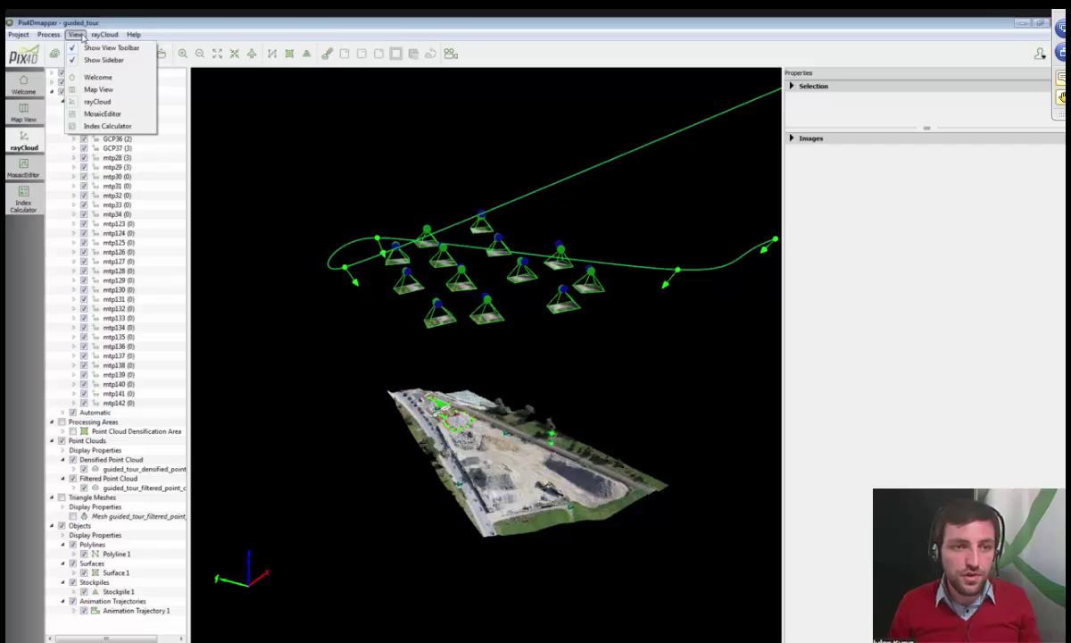
mouse_move(102, 34)
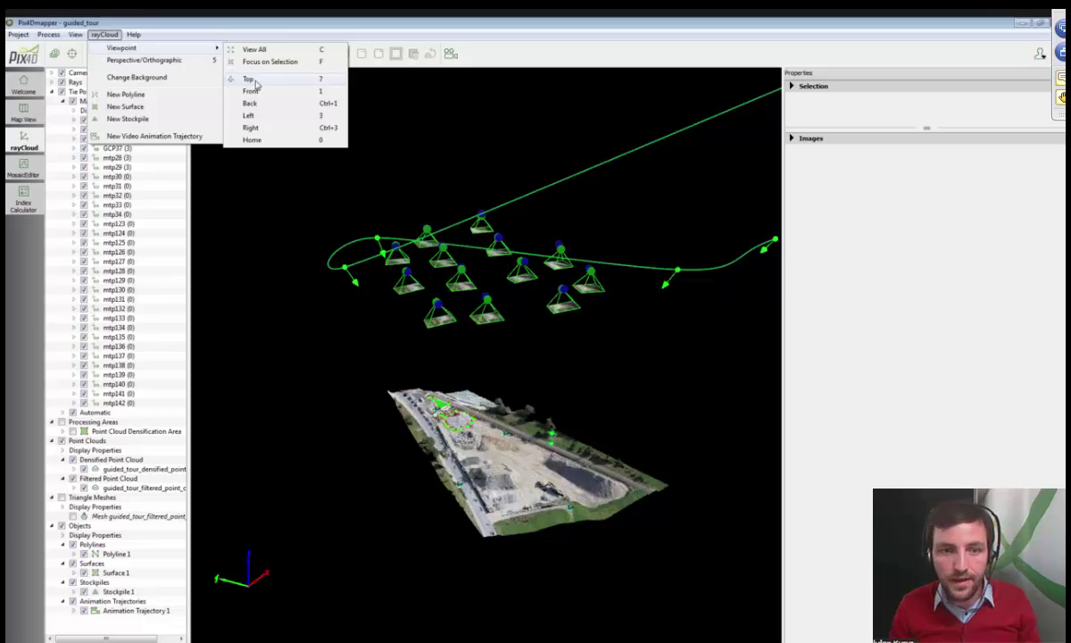
left_click(254, 80)
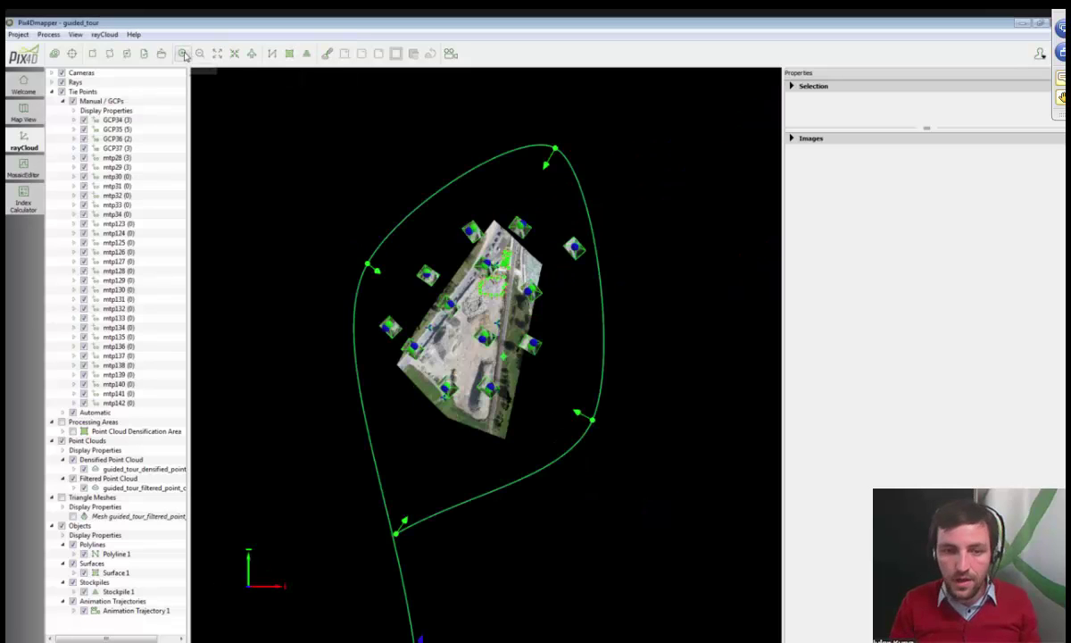
left_click(105, 35)
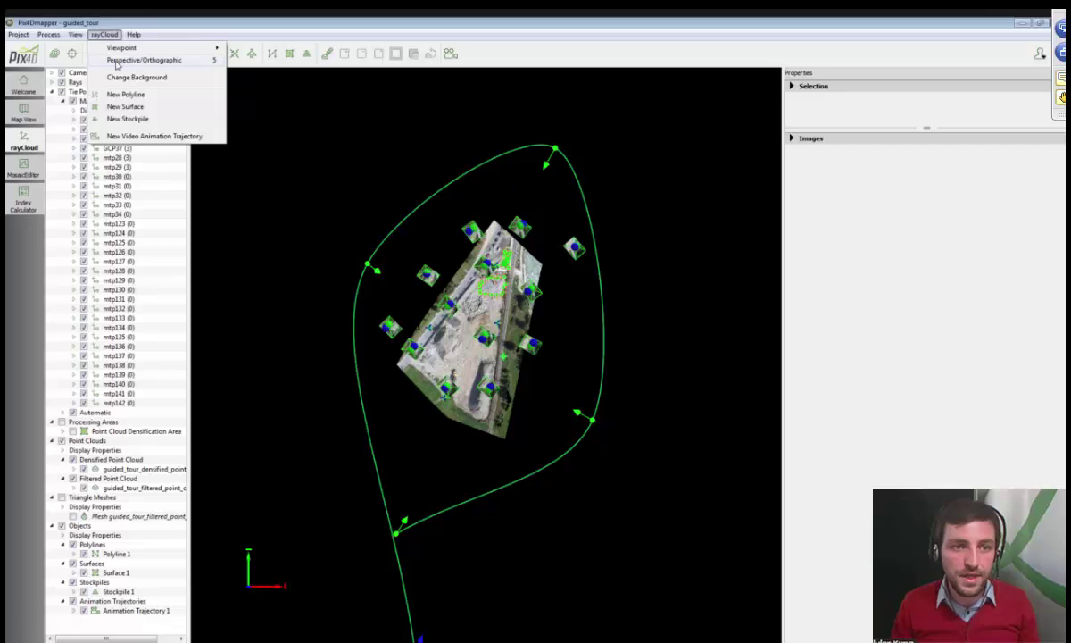
mouse_move(116, 48)
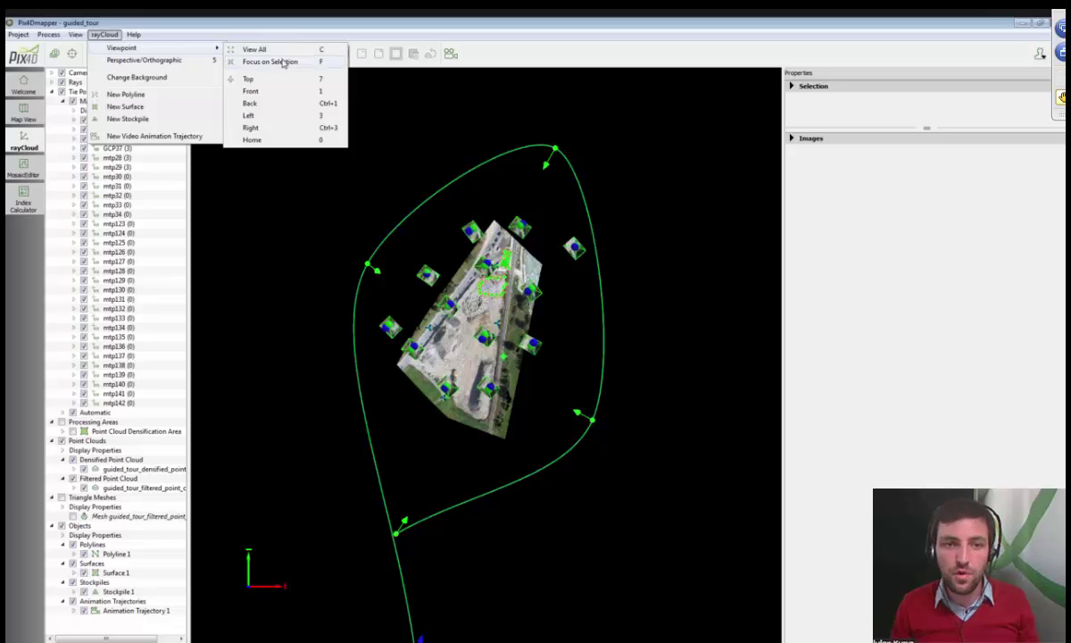
left_click(282, 63)
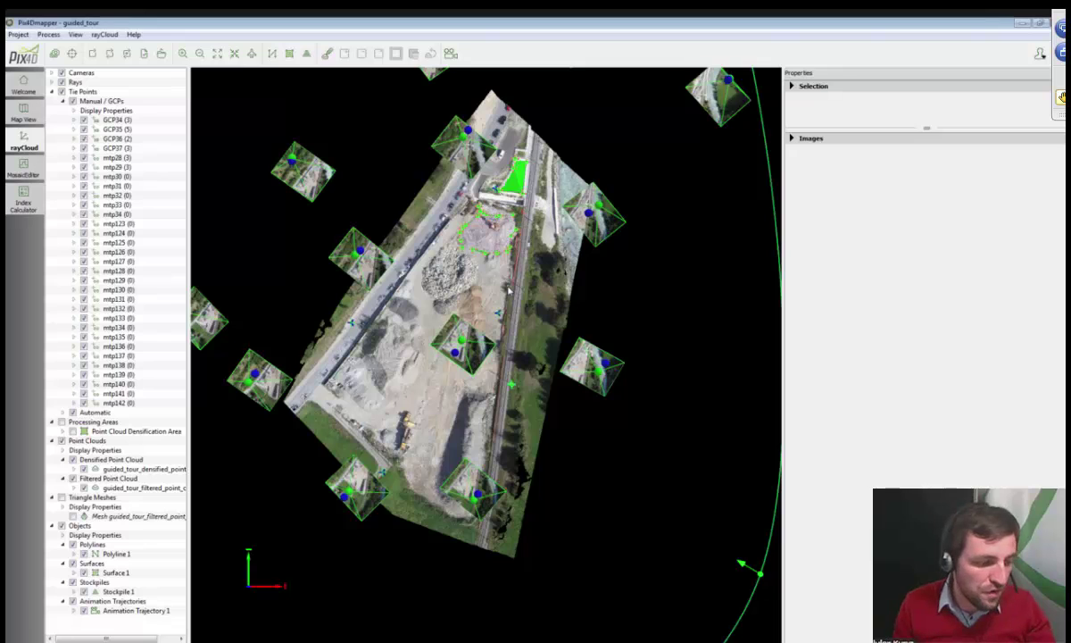
scroll(509, 288, "up", 5)
scroll(463, 273, "down", 5)
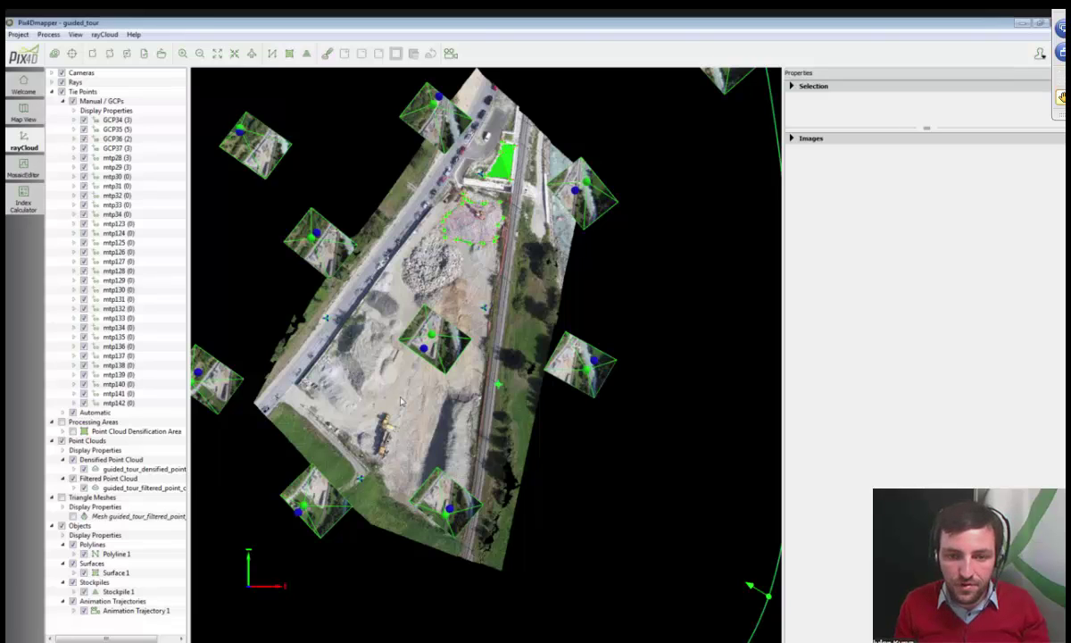
Select the camera IMG_4111.JPG and examine its tie points in an enlarged image preview with the display slider set to 3
left_click_drag(380, 375, 500, 259)
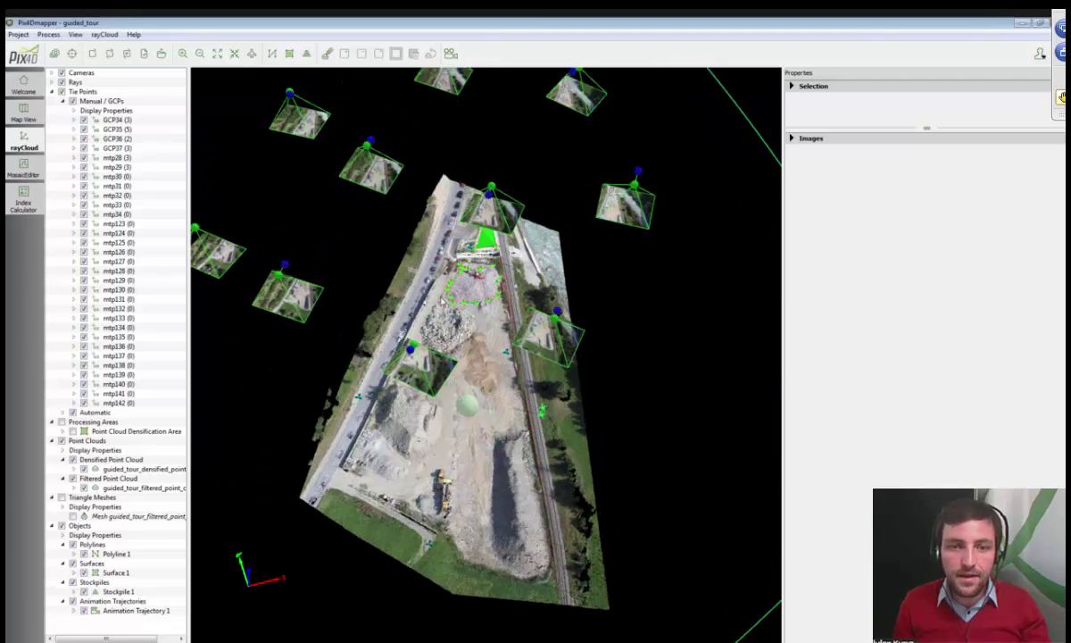
scroll(452, 136, "down", 5)
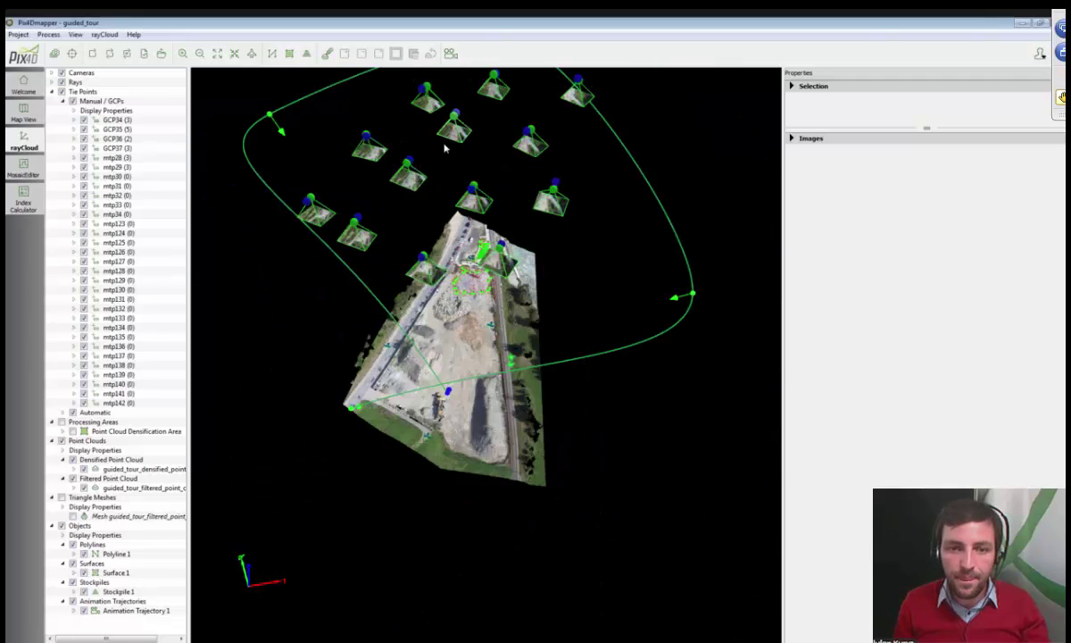
left_click(407, 177)
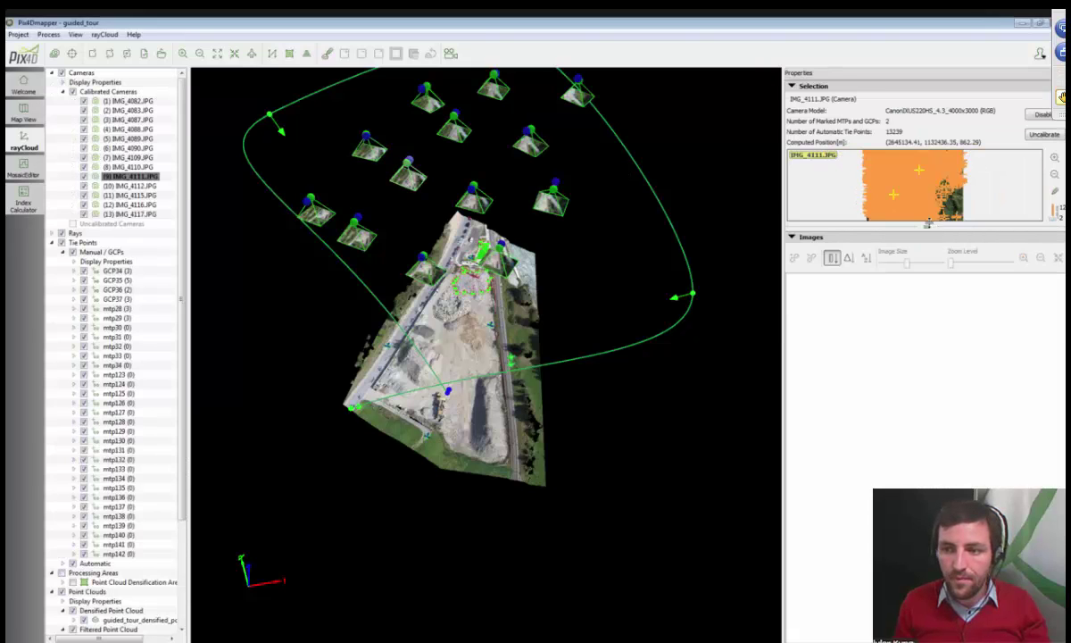
left_click_drag(928, 223, 928, 419)
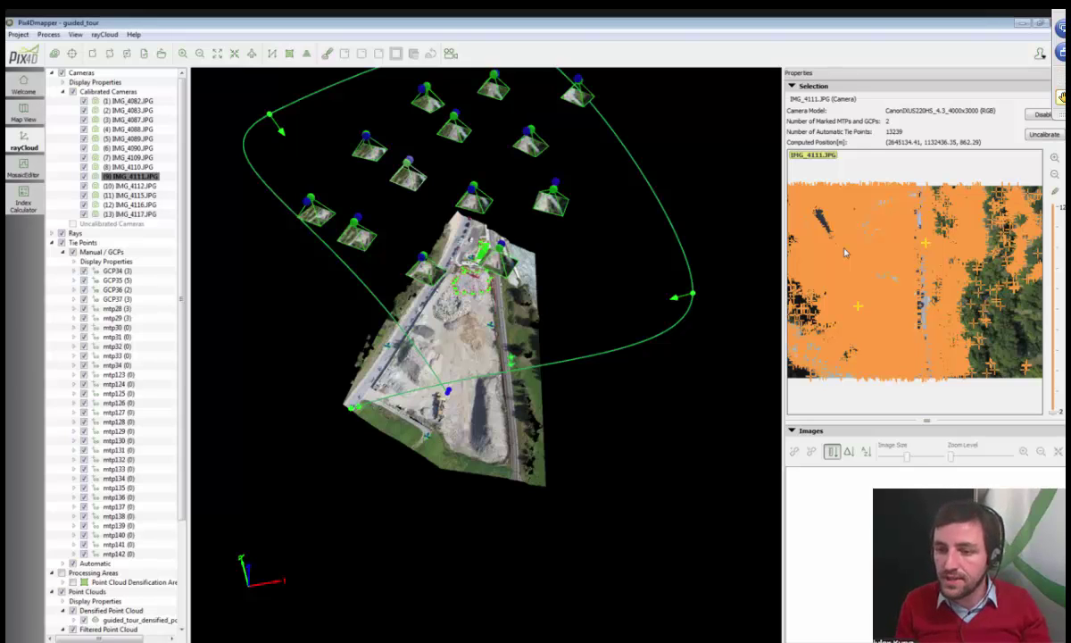
mouse_move(1053, 409)
left_mouse_down()
mouse_move(1051, 267)
mouse_move(1053, 391)
left_mouse_up()
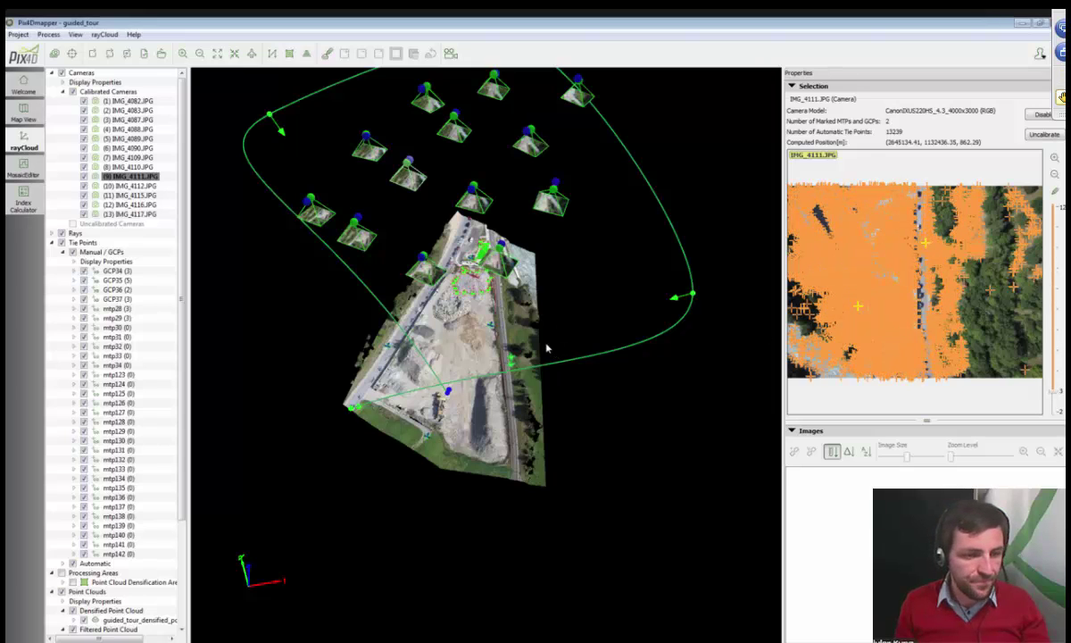
Select a densified point near the middle of the site and enlarge the area showing its images
left_click_drag(547, 349, 576, 429)
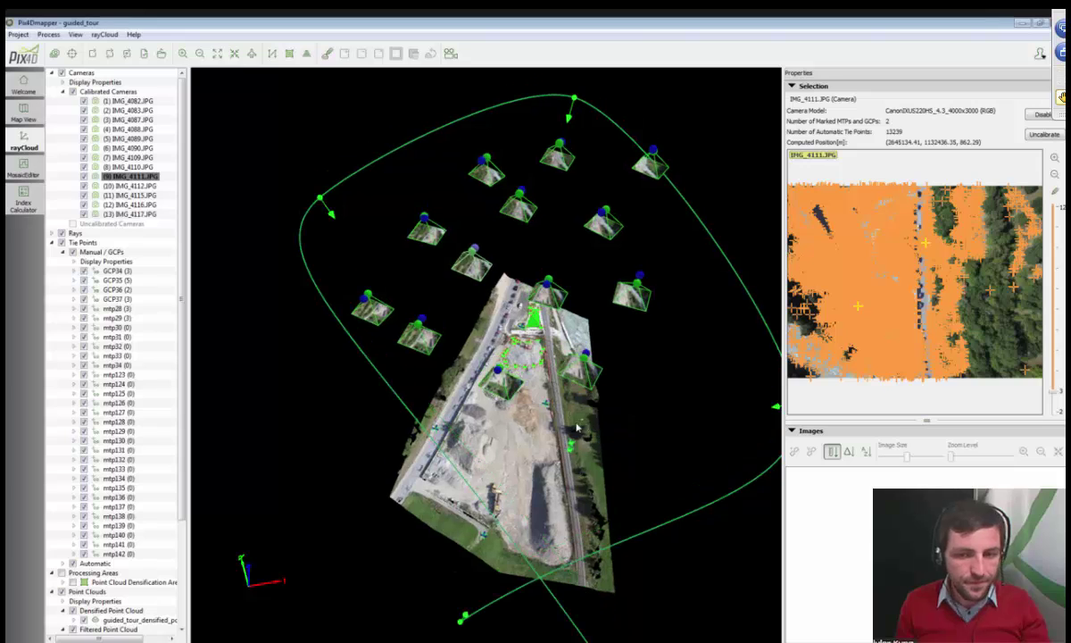
scroll(568, 430, "up", 2)
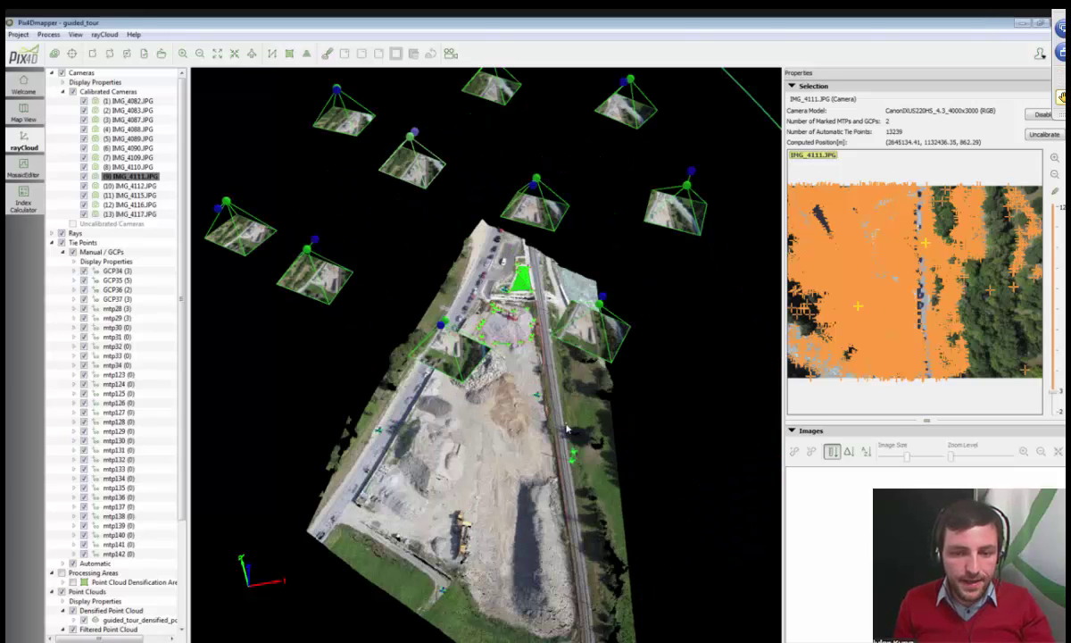
scroll(498, 418, "up", 3)
left_click_drag(378, 243, 419, 419)
left_click(424, 437)
left_click_drag(914, 420, 914, 144)
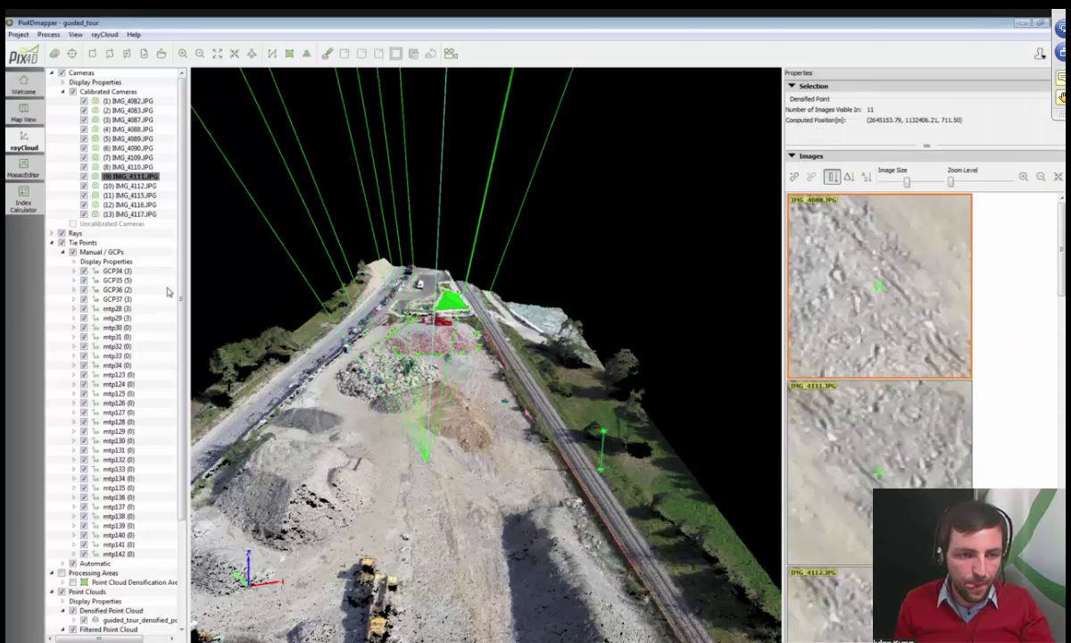
Collapse the Tie Points and Point Clouds groups and hide all layers in the 3D view
left_click(53, 243)
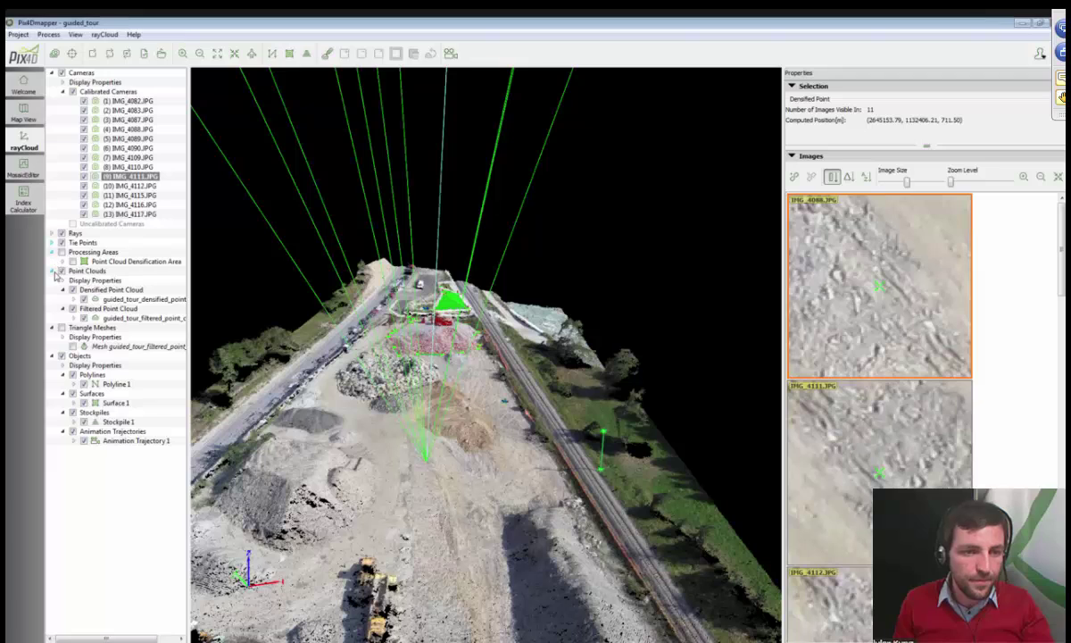
left_click(54, 271)
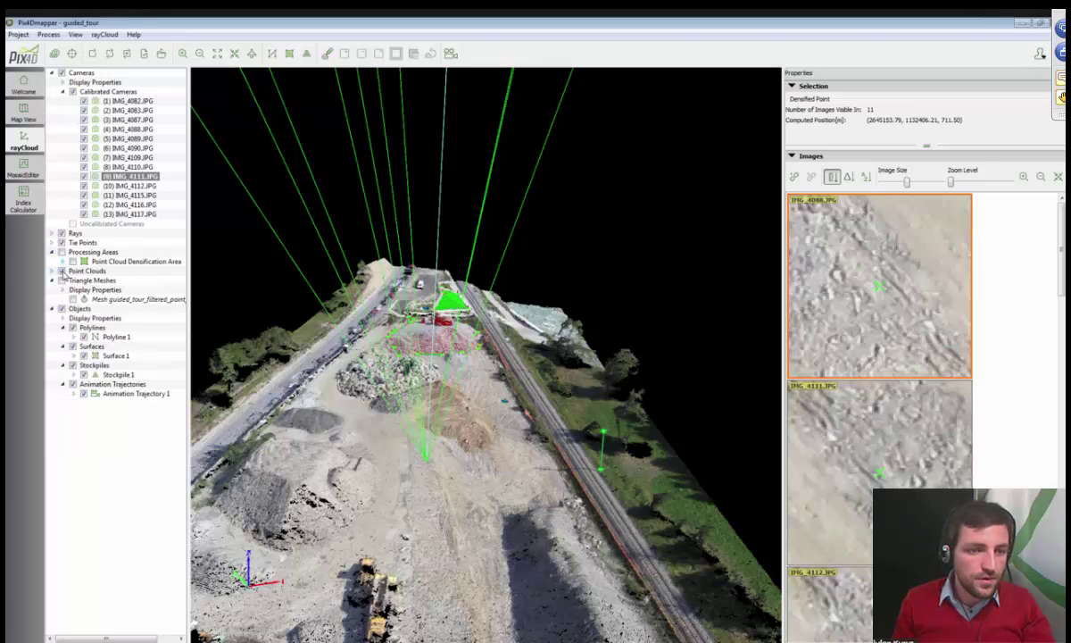
left_click(61, 281)
left_click(62, 308)
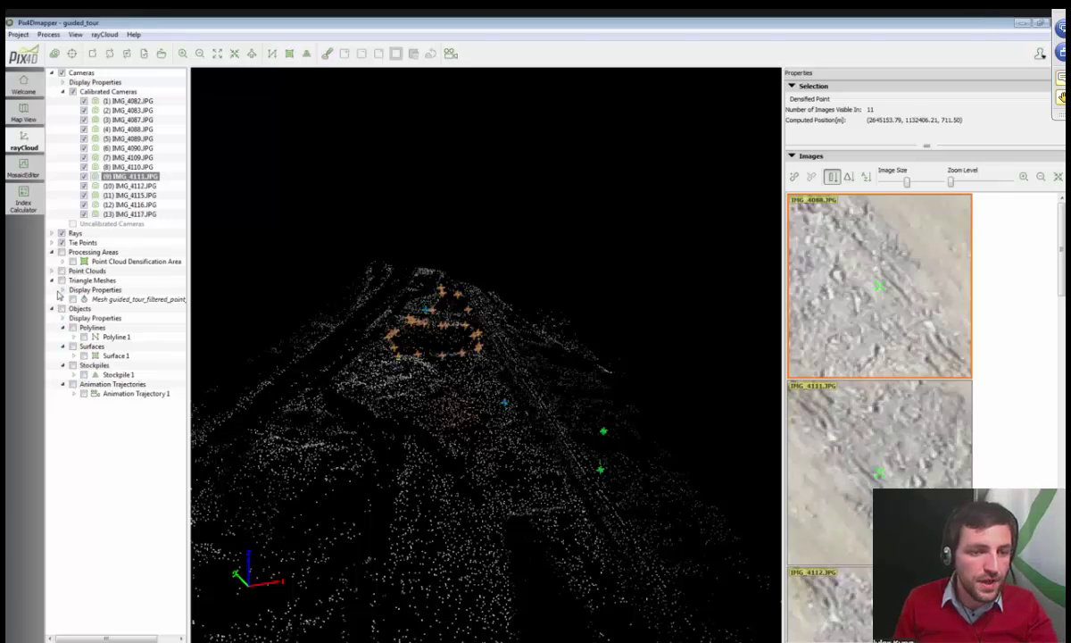
left_click(60, 241)
left_click(61, 233)
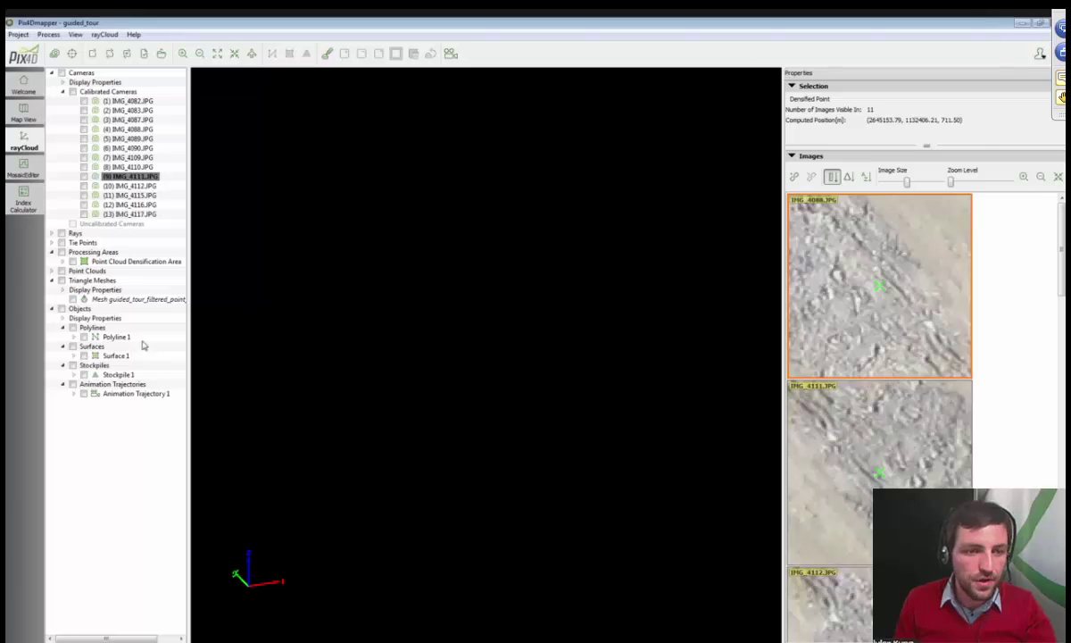
Show only the cameras and the automatic tie points in the 3D view
left_click(60, 73)
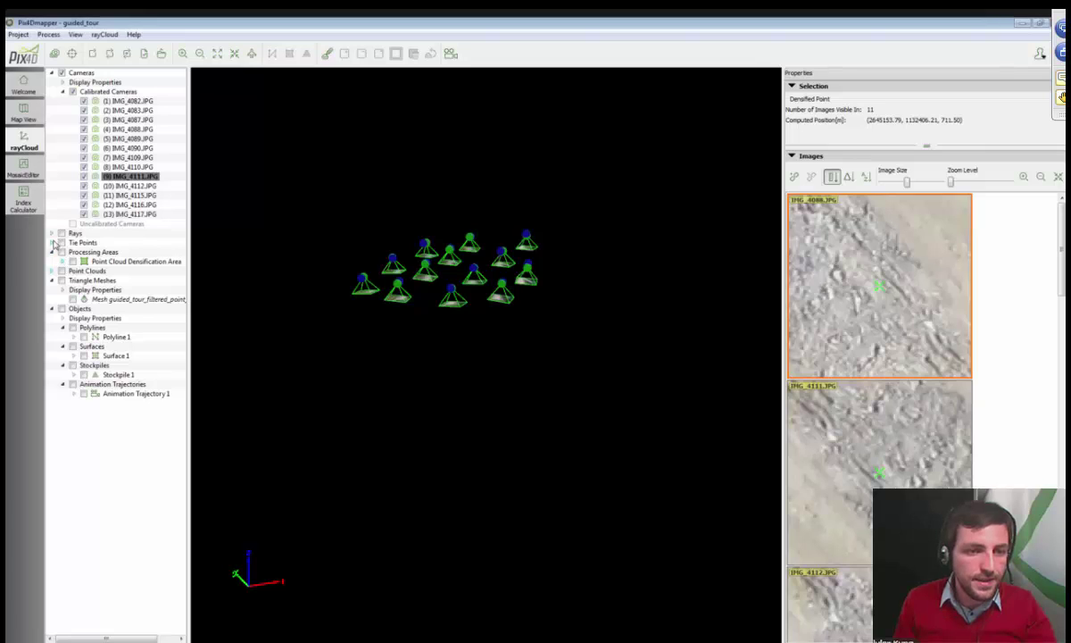
left_click(52, 242)
left_click(62, 252)
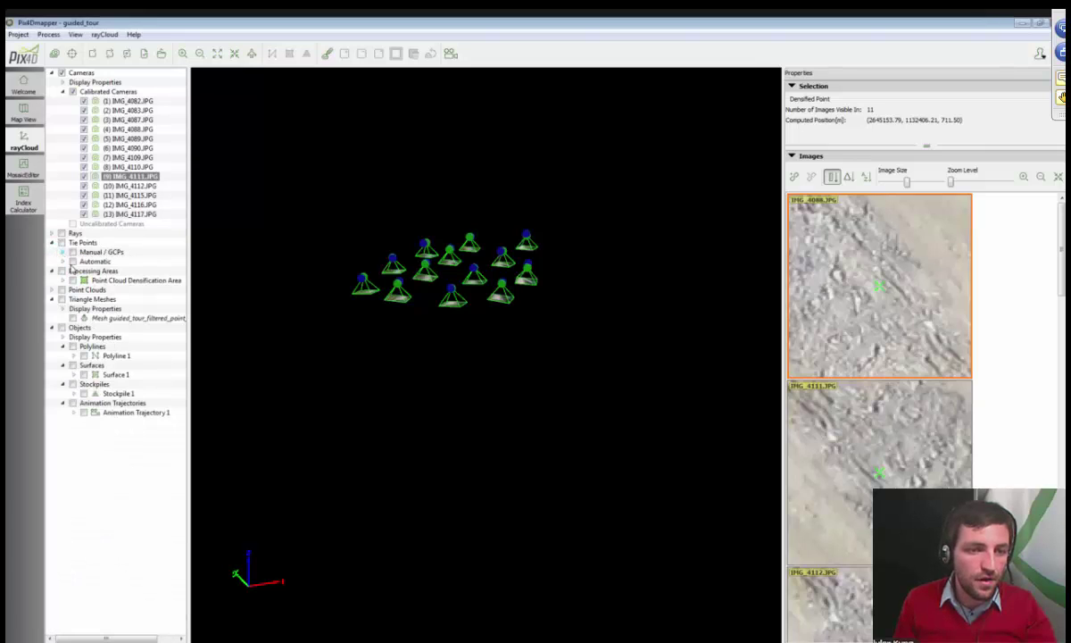
left_click(73, 260)
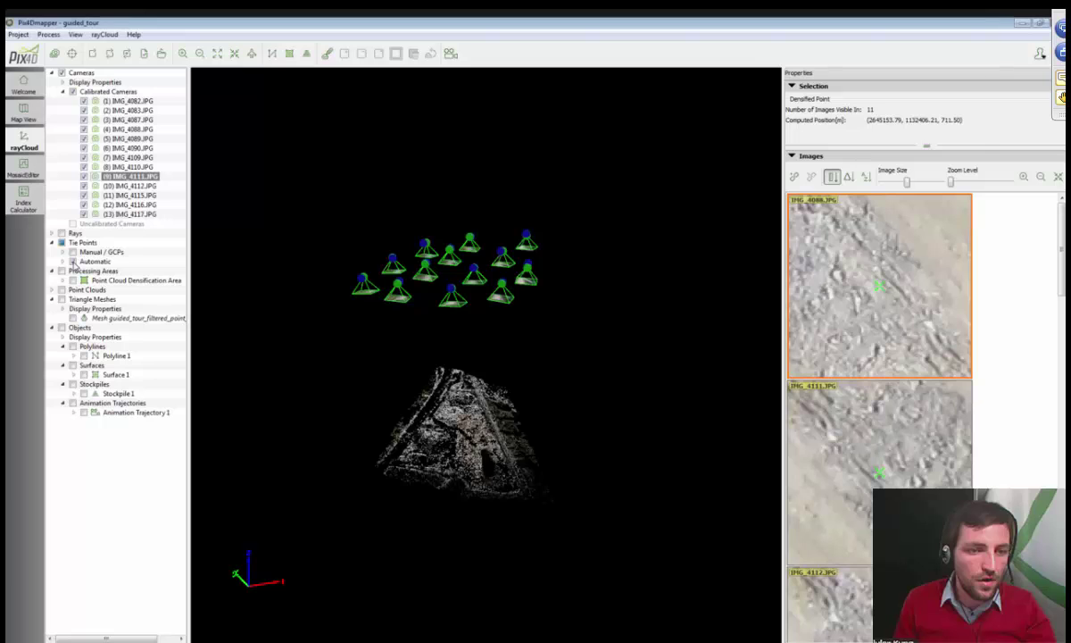
Select an automatic tie point on the rock pile in the 3D view and copy all of its selection properties
scroll(469, 425, "up", 6)
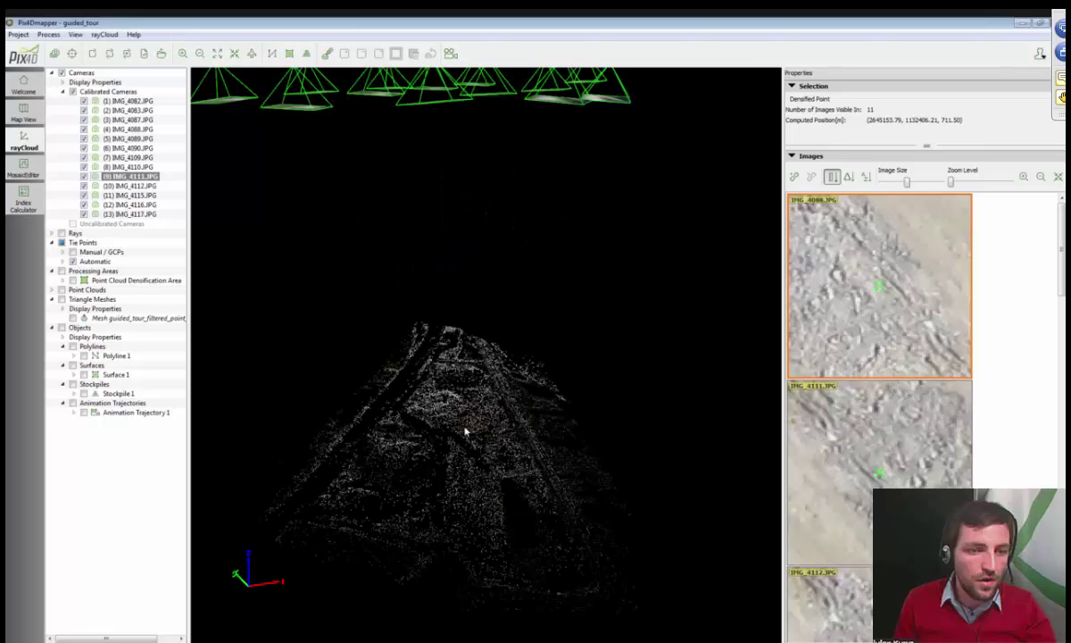
scroll(472, 524, "down", 5)
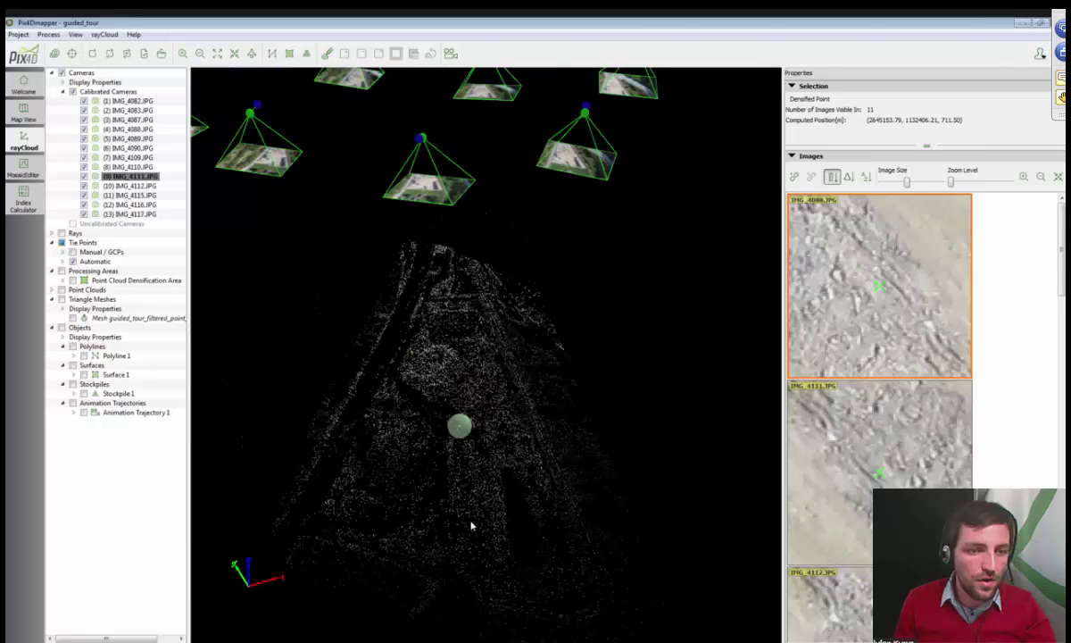
left_click(444, 386)
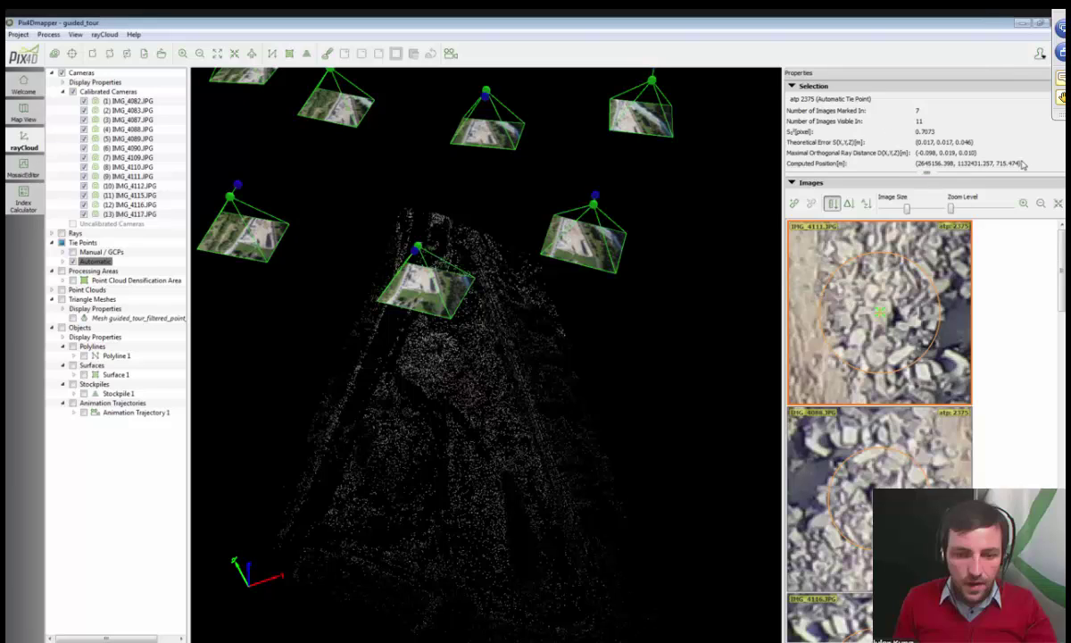
right_click(917, 165)
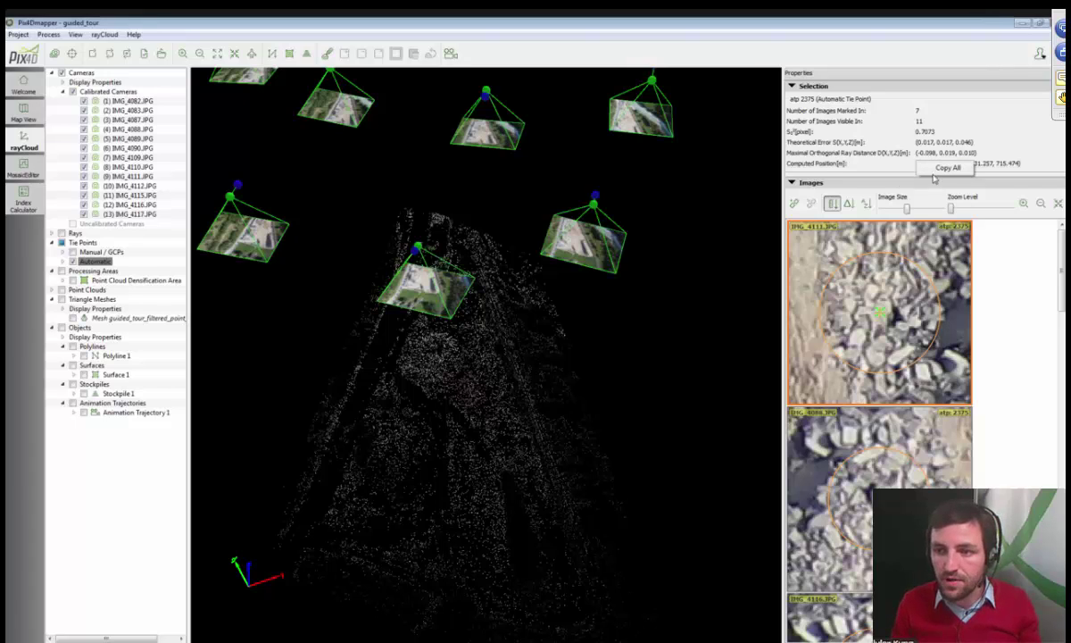
left_click(948, 168)
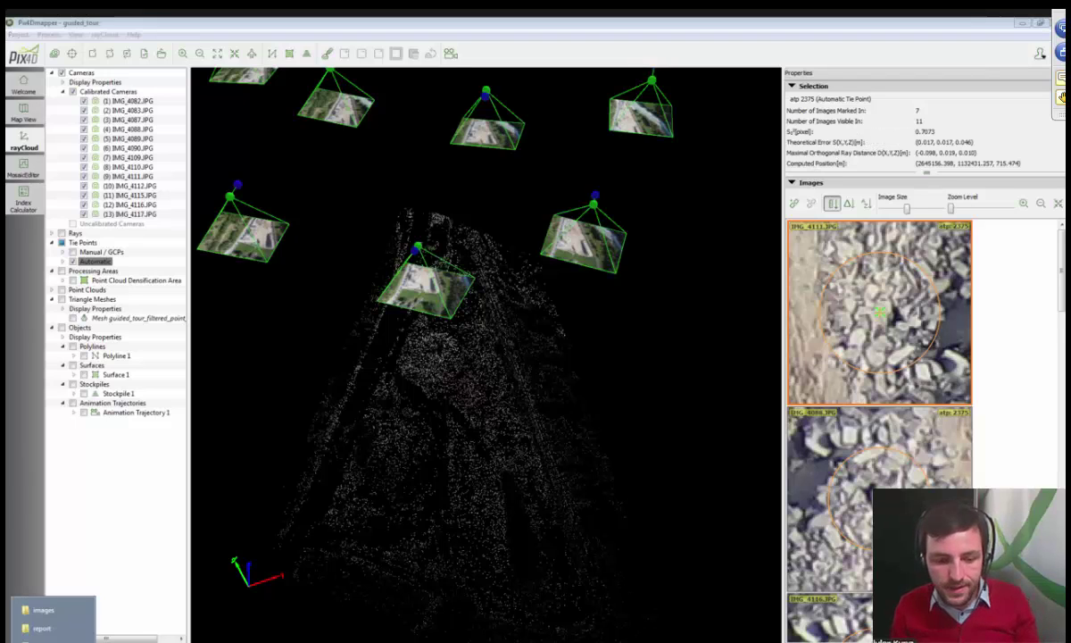
Switch to Excel, paste the copied tie point properties into a new blank workbook, and widen column B
key("super")
type("excel")
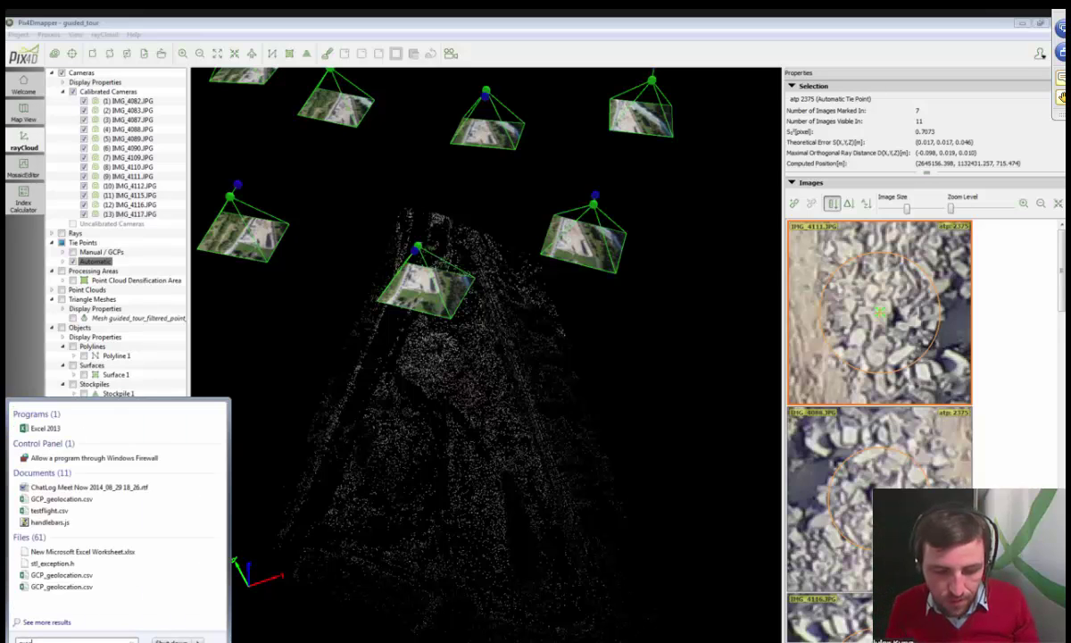
key("Return")
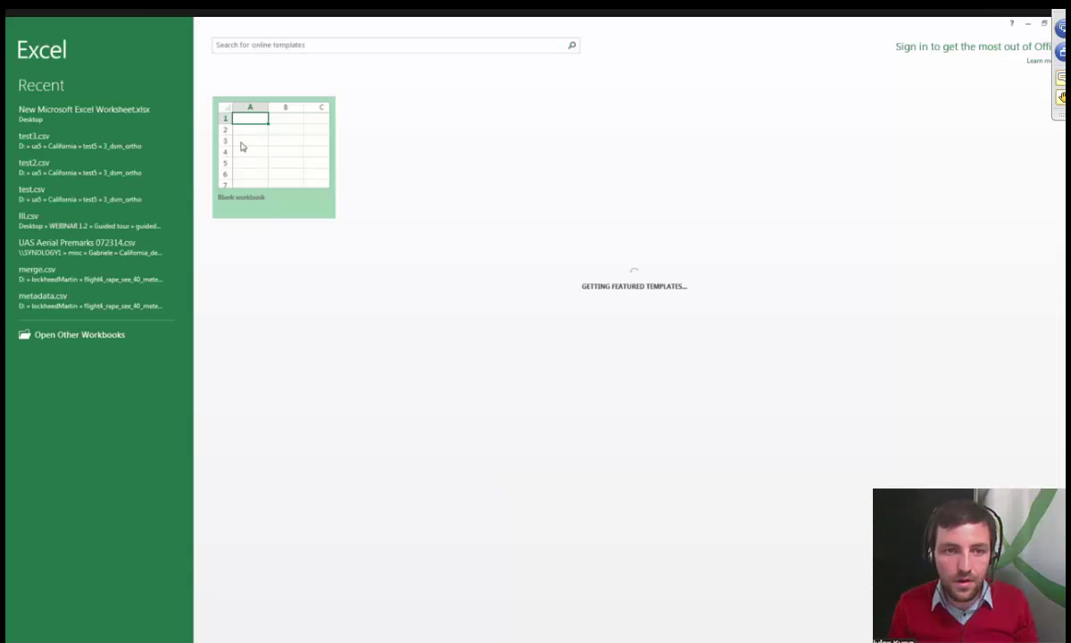
left_click(239, 143)
key("ctrl+v")
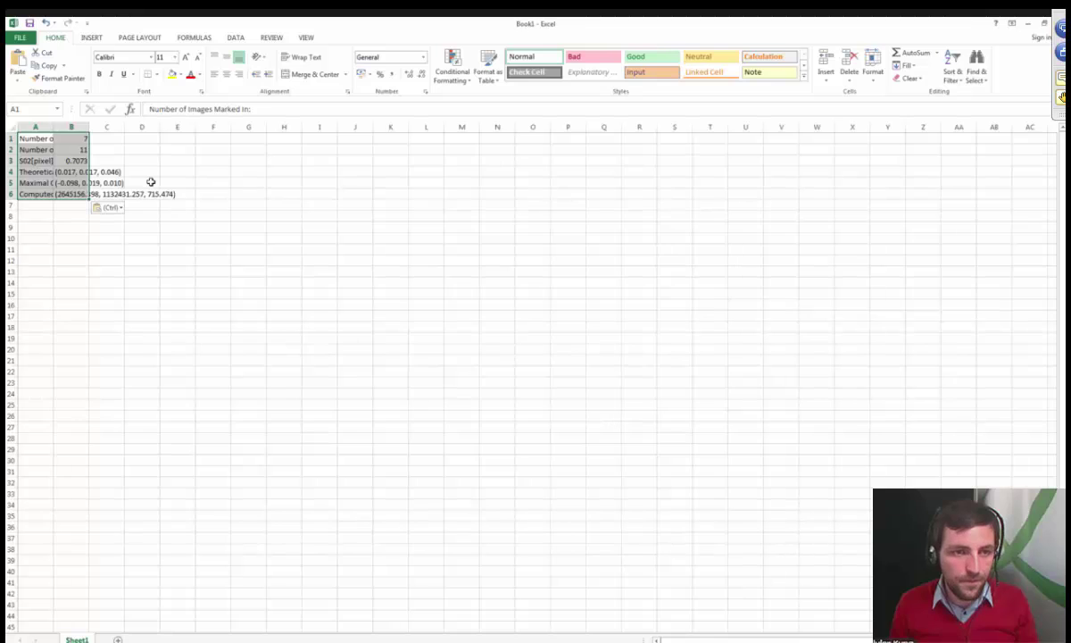
left_click_drag(89, 126, 232, 126)
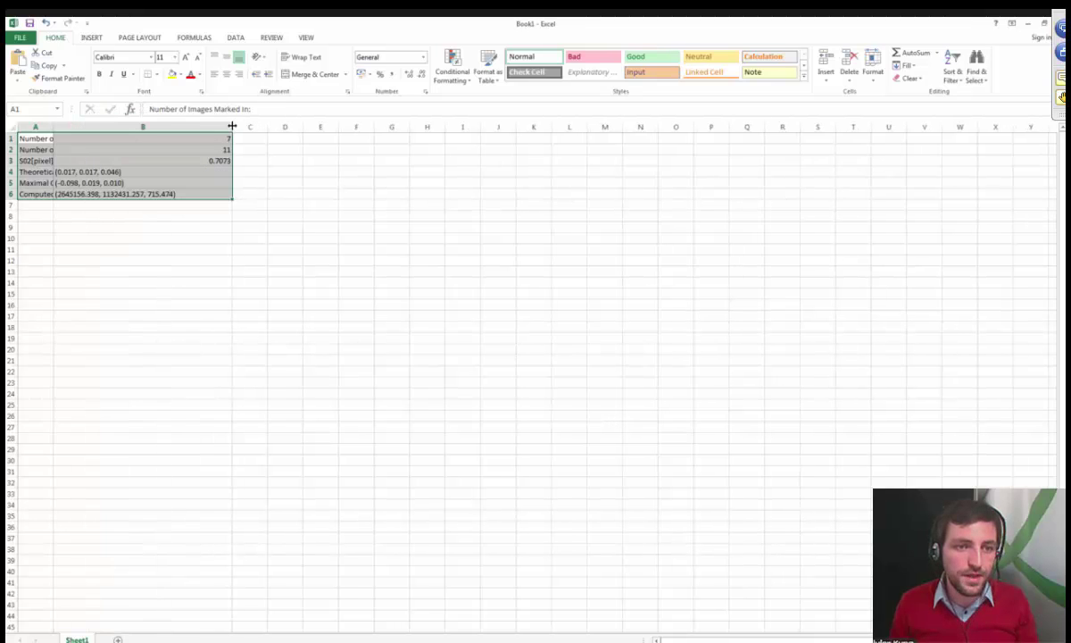
left_click(1029, 22)
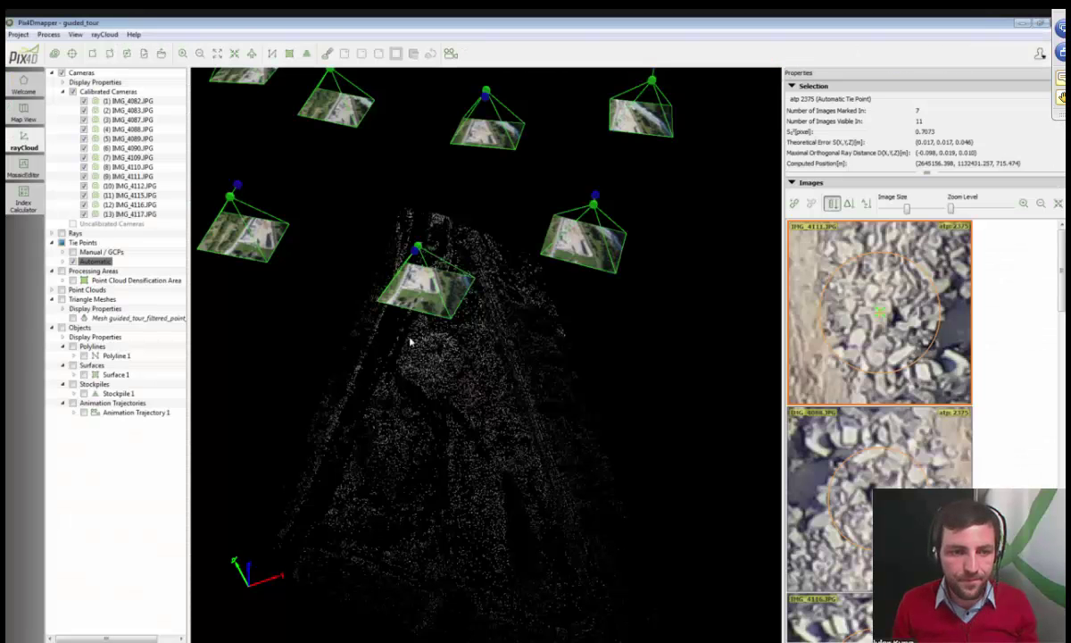
Display the densified point cloud instead of the automatic tie points and select a densified point near the middle of the site
left_click(73, 262)
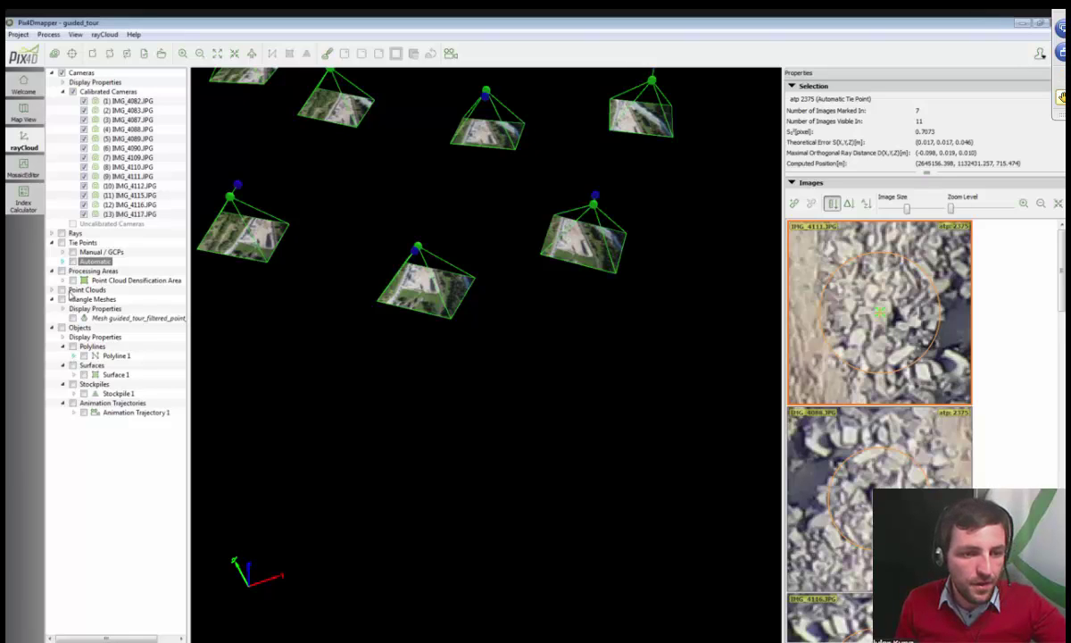
left_click(53, 290)
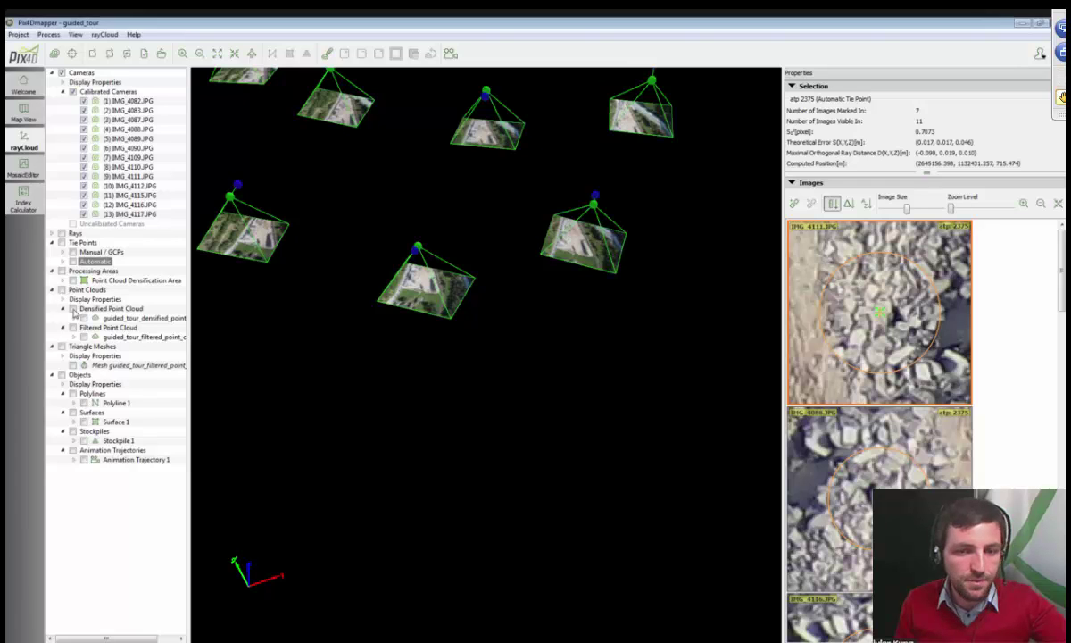
left_click(73, 309)
left_click(456, 407)
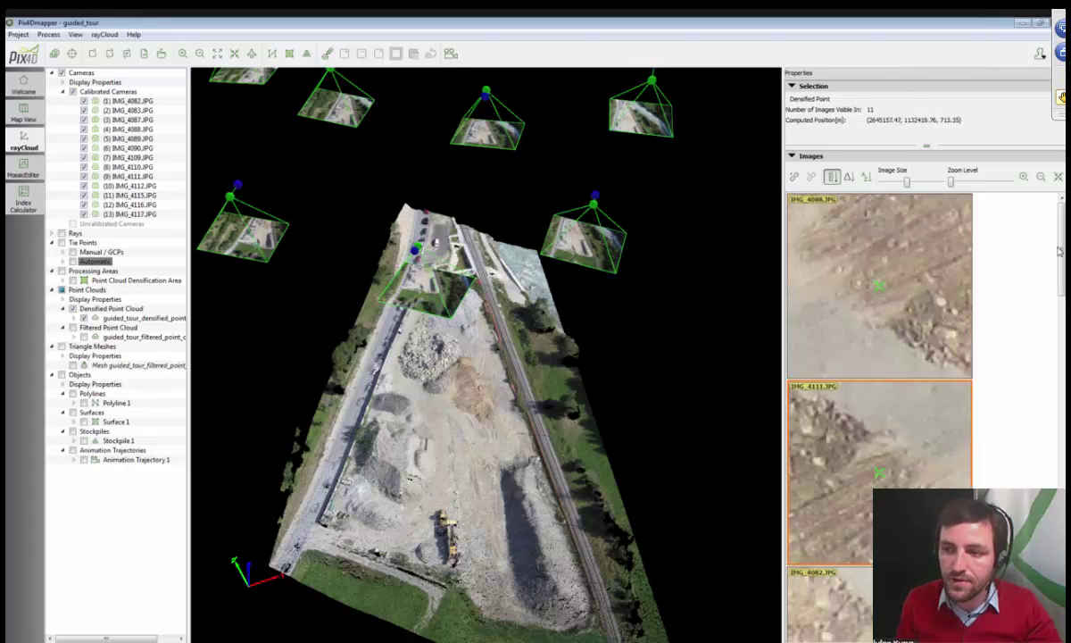
mouse_move(1060, 251)
left_mouse_down()
mouse_move(1062, 417)
mouse_move(1061, 244)
left_mouse_up()
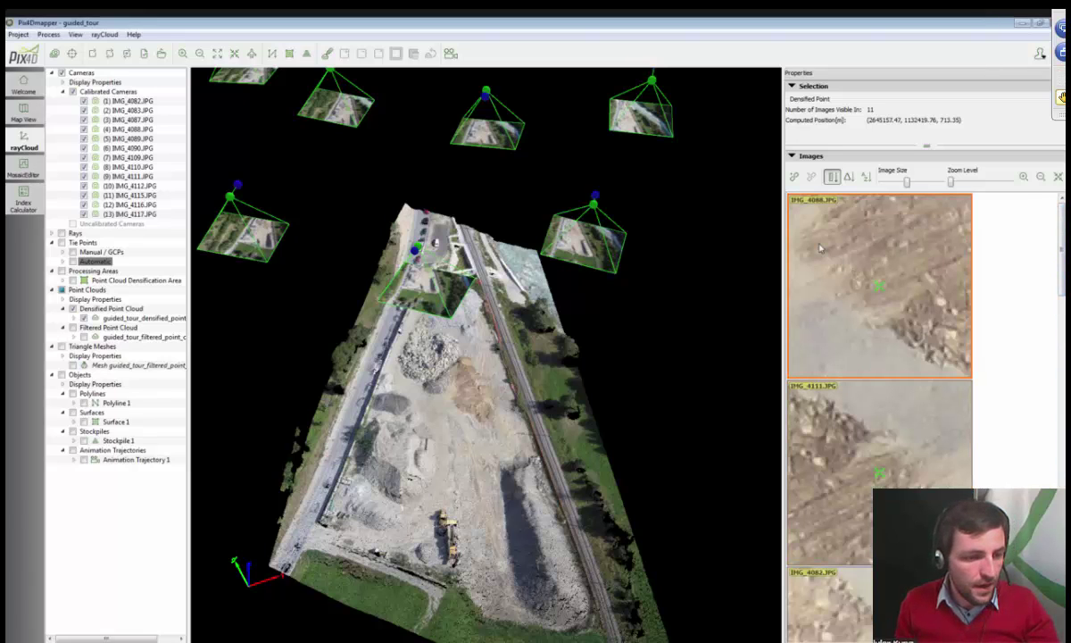
Hide the point clouds, show the manual tie points and GCPs, and expand their list
left_click(61, 291)
left_click(72, 251)
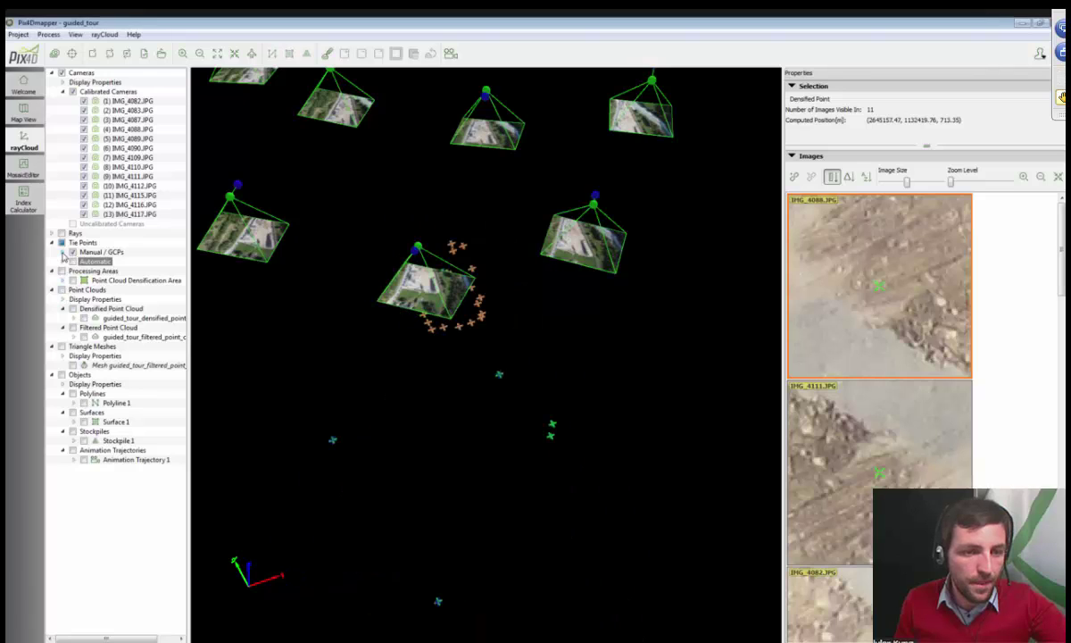
left_click(63, 252)
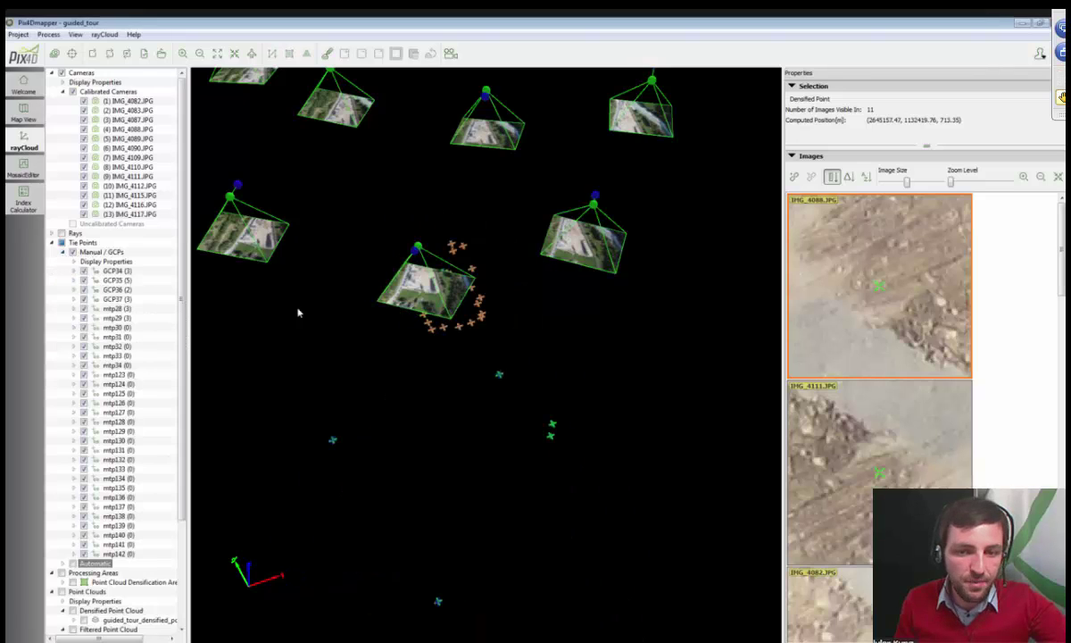
Select the manual tie point mtp127 and examine the types available for it
left_click(460, 327)
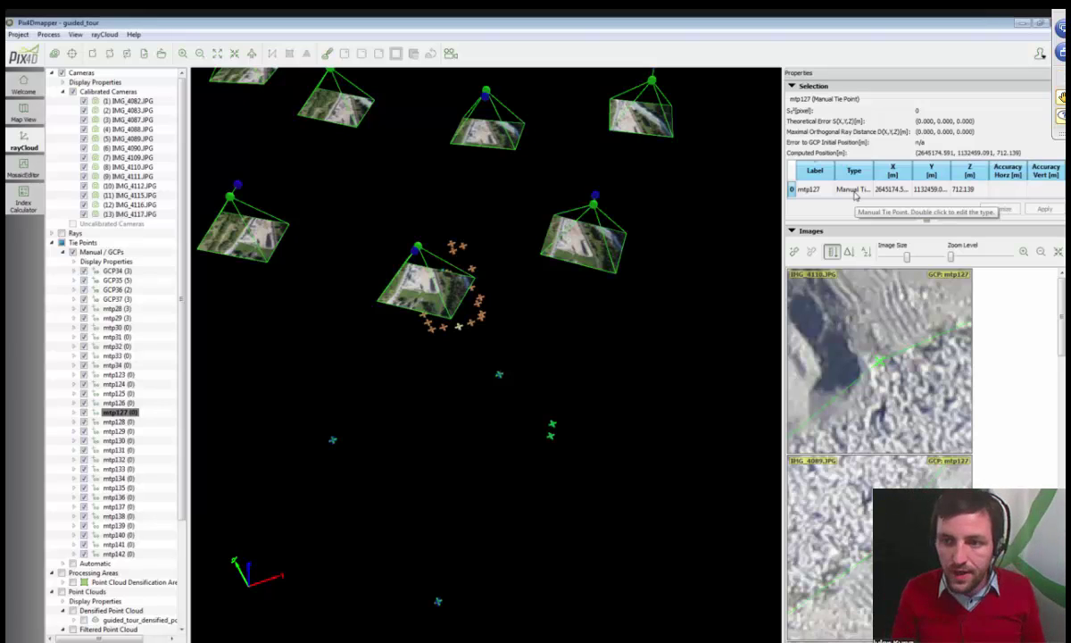
left_click(857, 191)
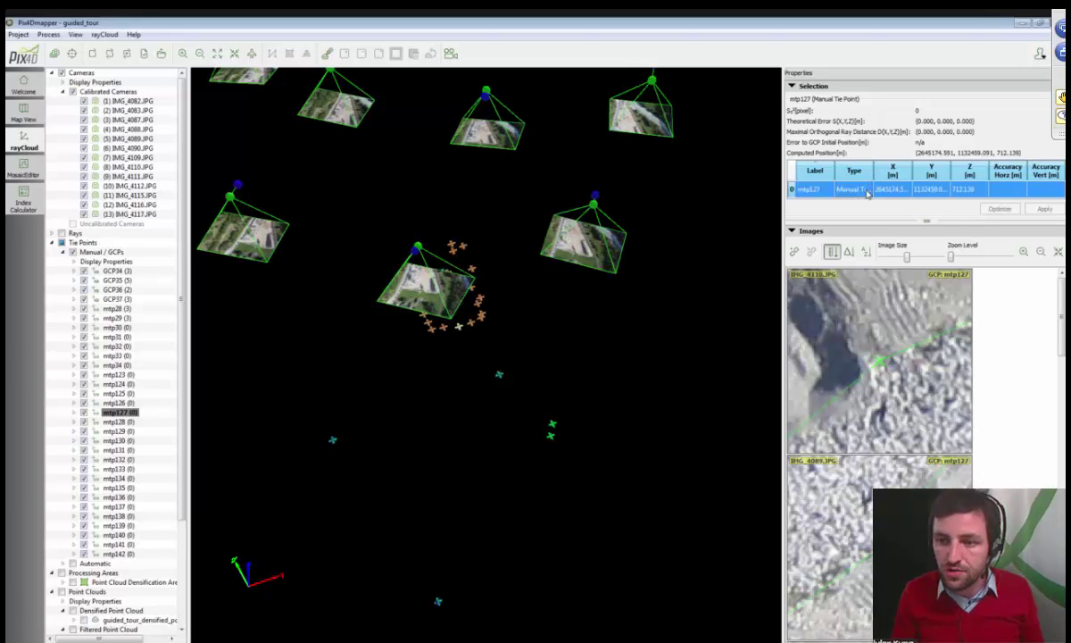
left_click(868, 190)
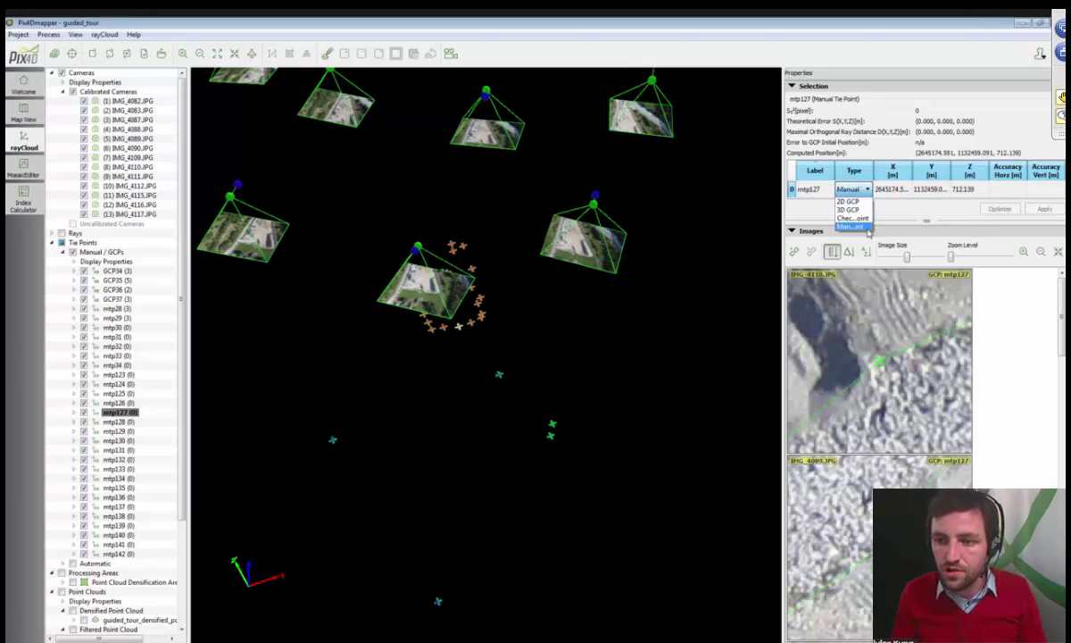
left_click(818, 219)
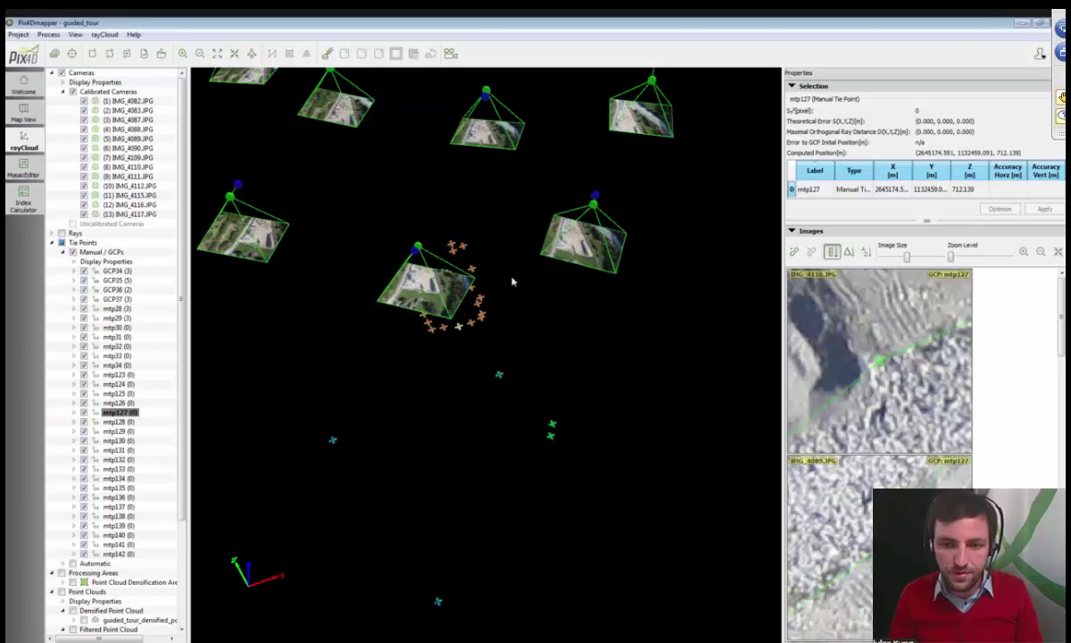
Show the densified point cloud together with the manual tie points and select a densified point near the small grey pile below the rocks
scroll(456, 333, "down", 5)
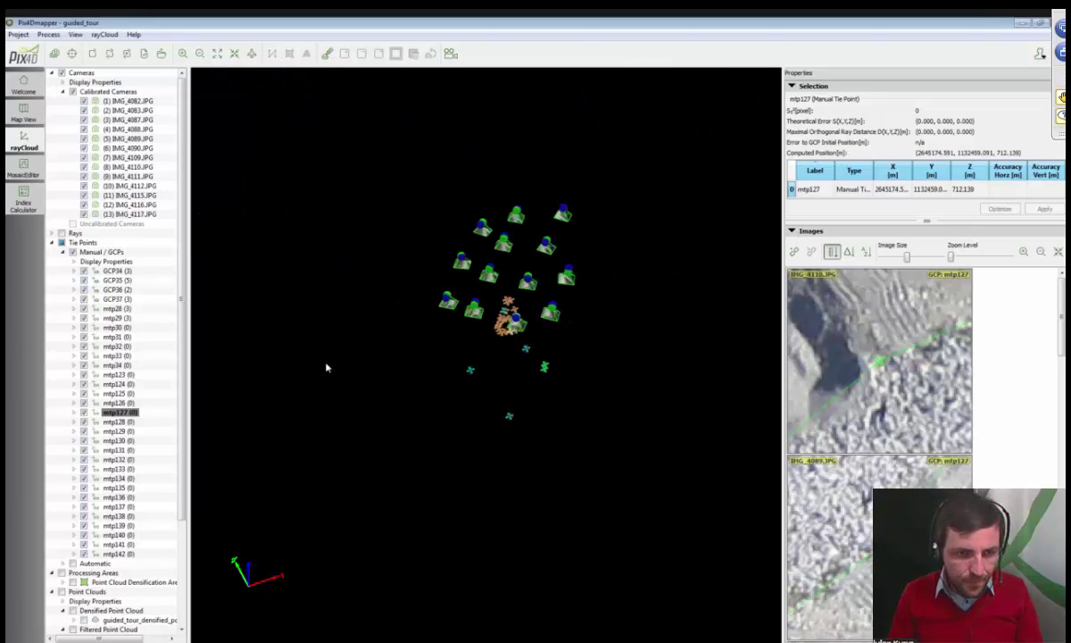
scroll(143, 357, "down", 5)
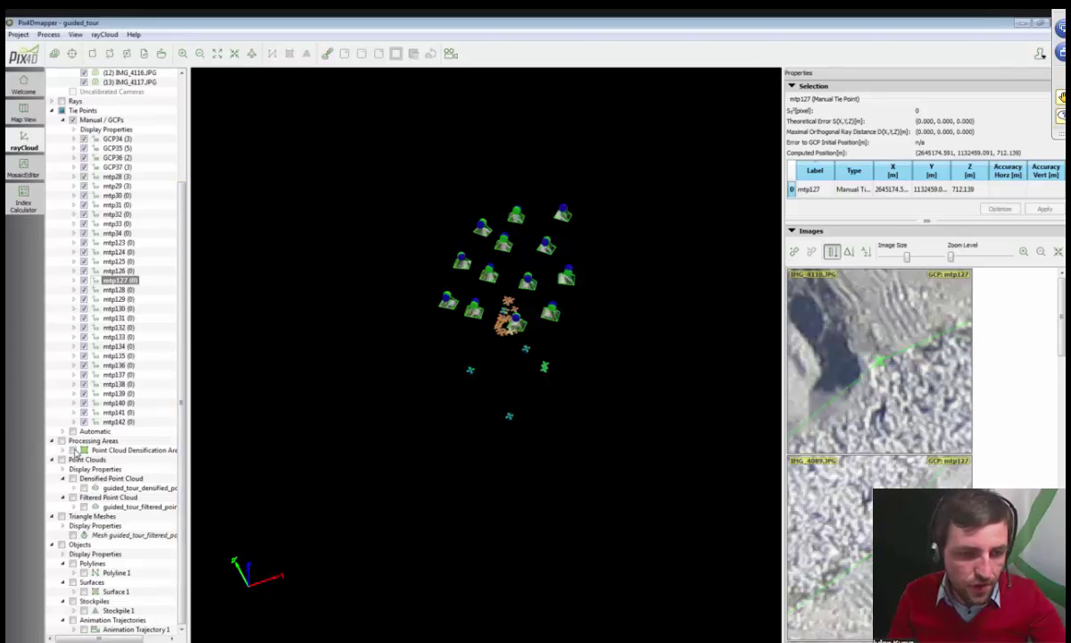
left_click(73, 479)
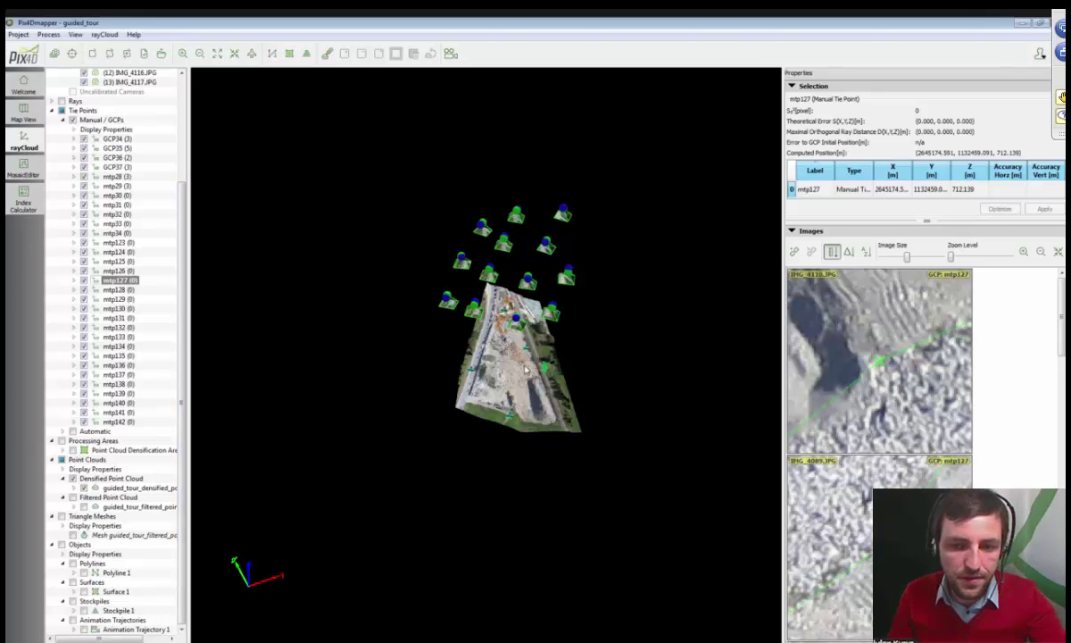
scroll(544, 366, "up", 3)
scroll(543, 366, "up", 2)
scroll(464, 379, "up", 3)
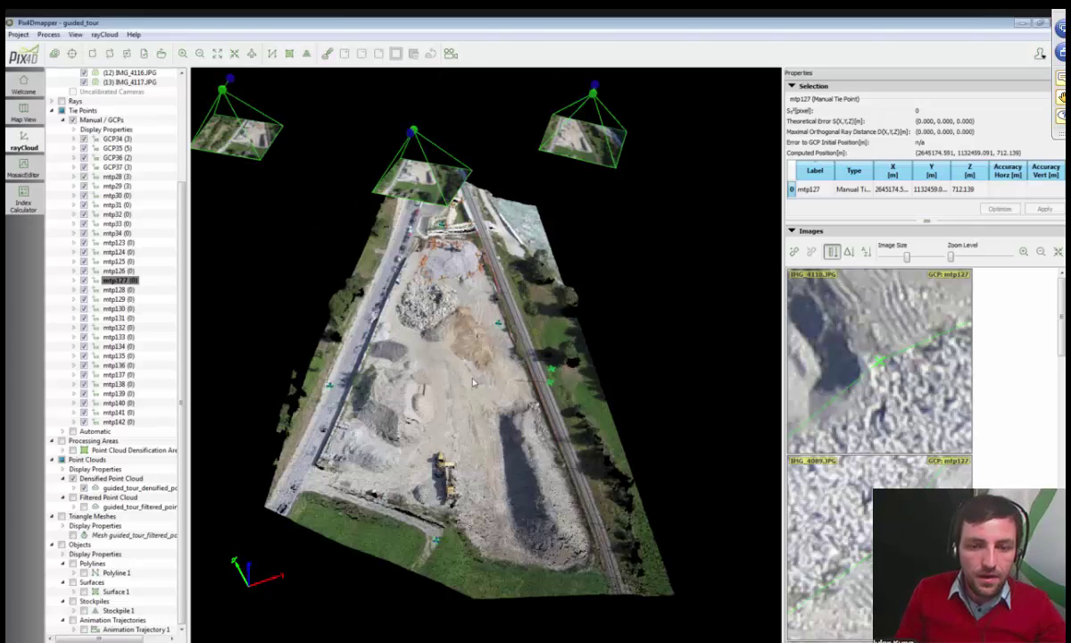
scroll(472, 381, "up", 3)
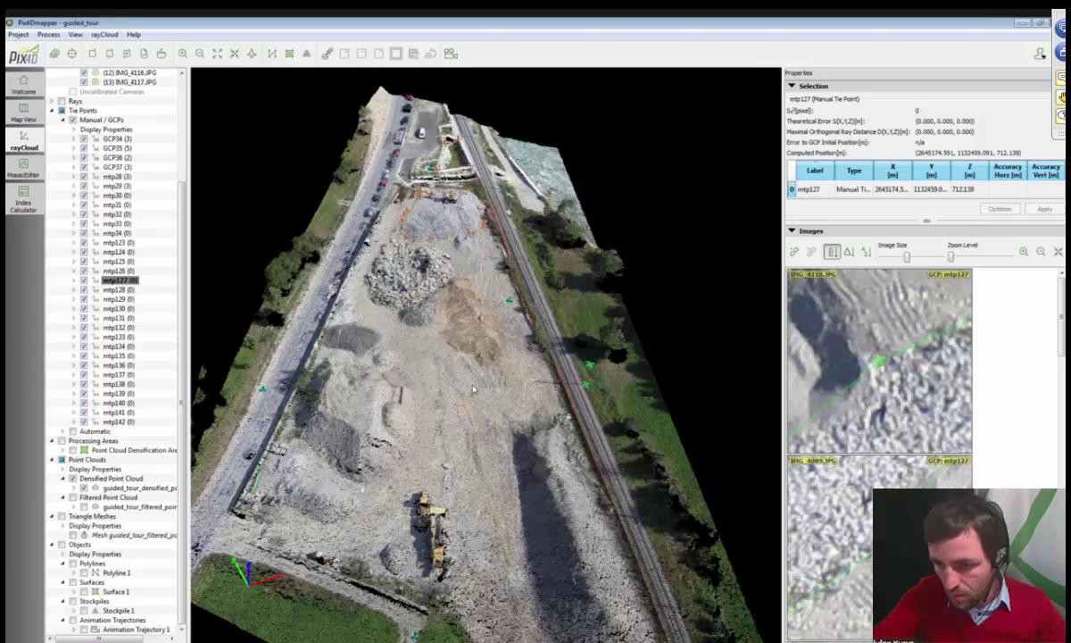
left_click(419, 336)
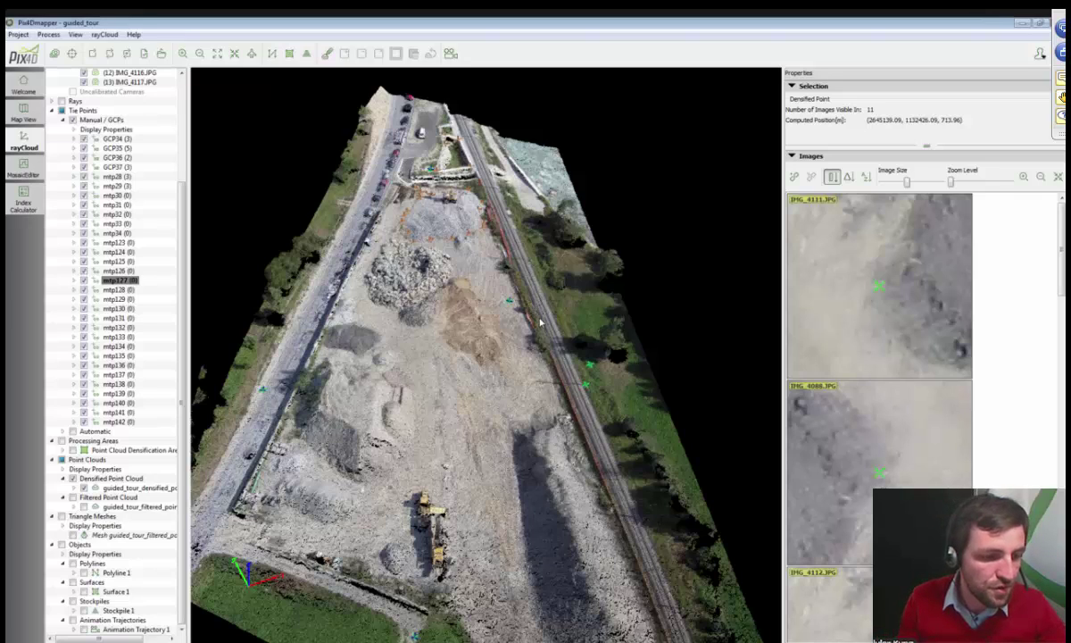
Collapse the Tie Points group, select a densified point on the railway track, and look through the images showing it
left_click(53, 111)
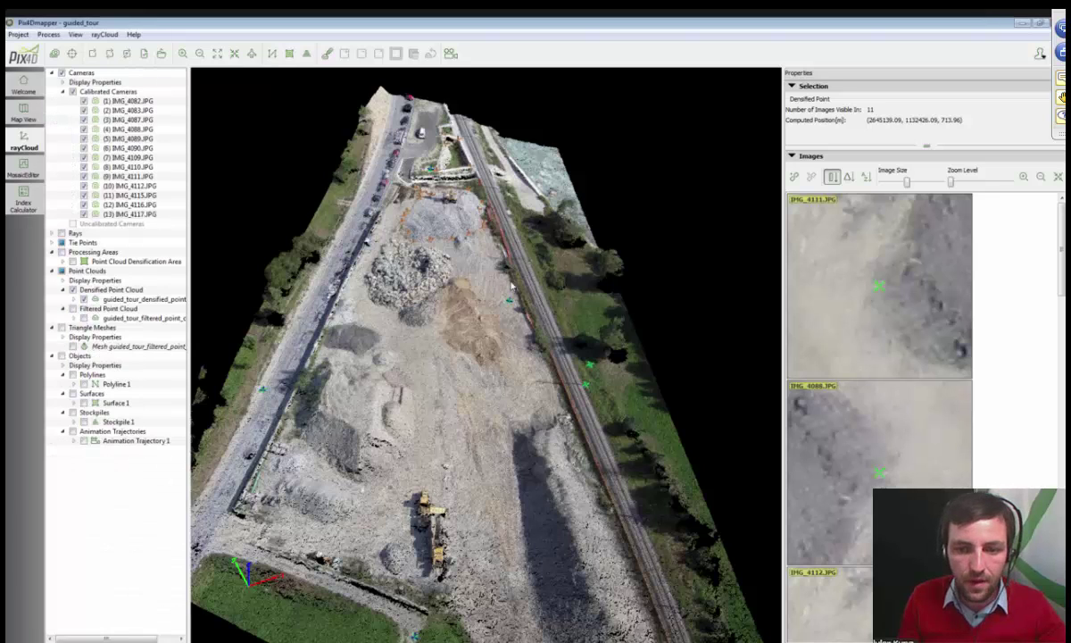
left_click_drag(512, 285, 506, 302)
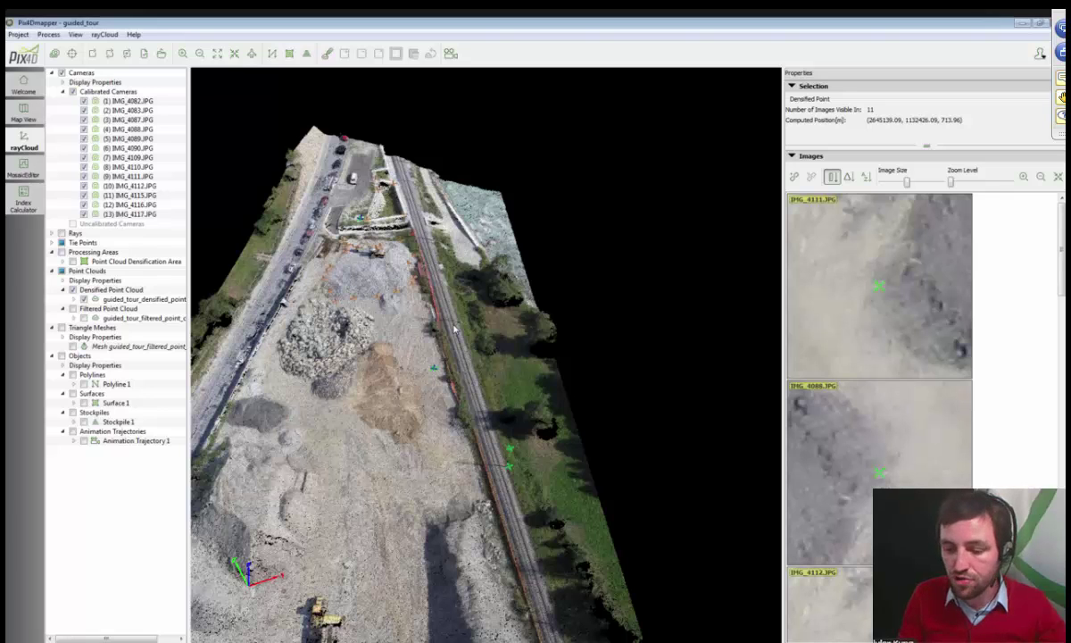
scroll(434, 366, "up", 5)
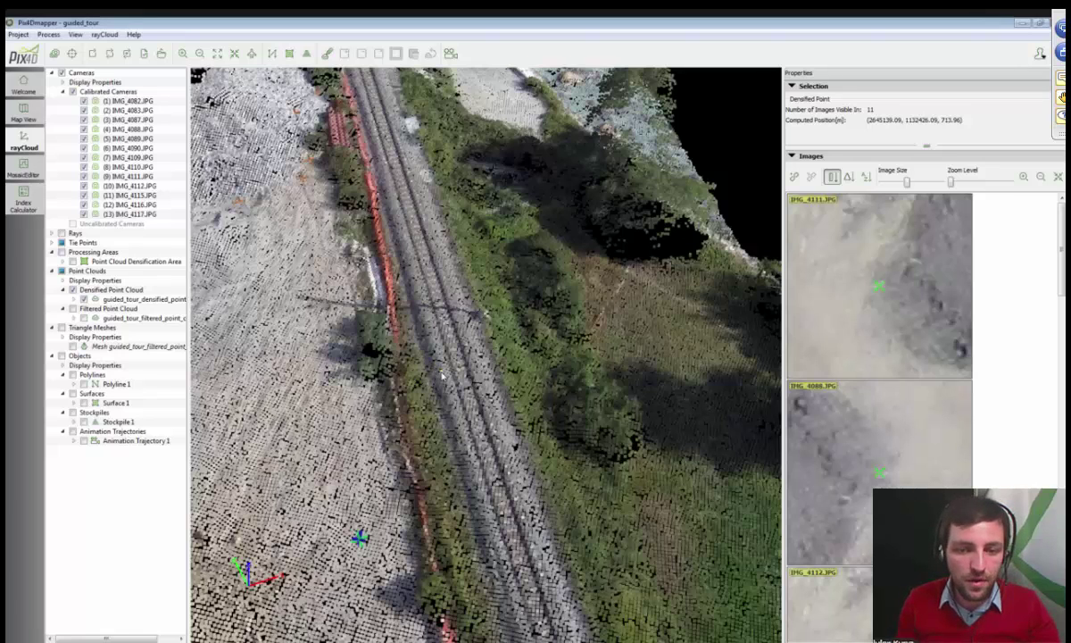
scroll(442, 377, "up", 3)
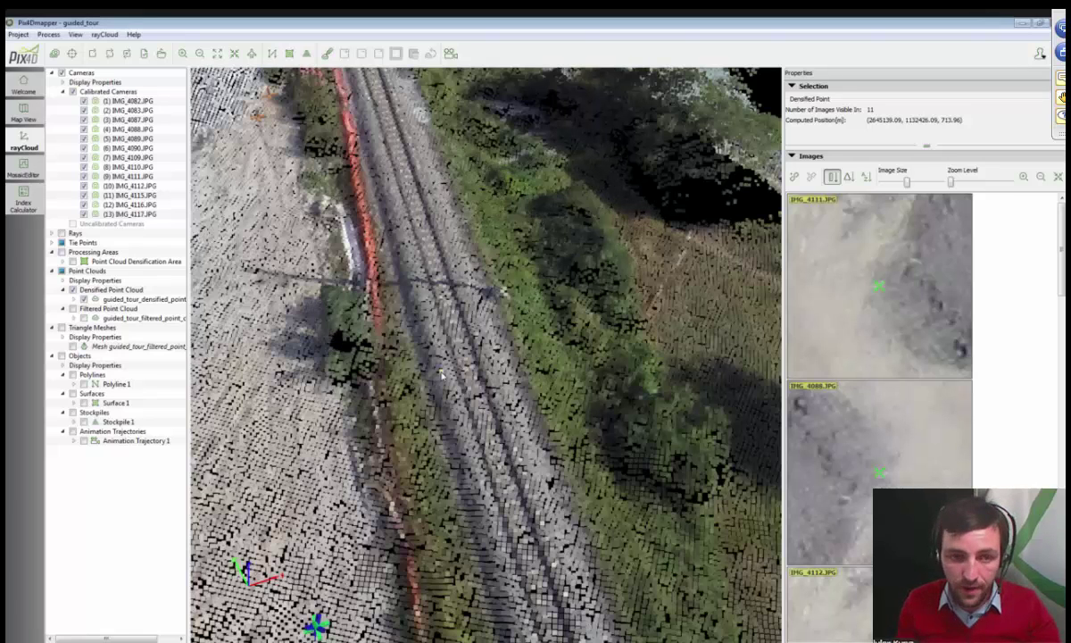
left_click_drag(442, 377, 470, 248)
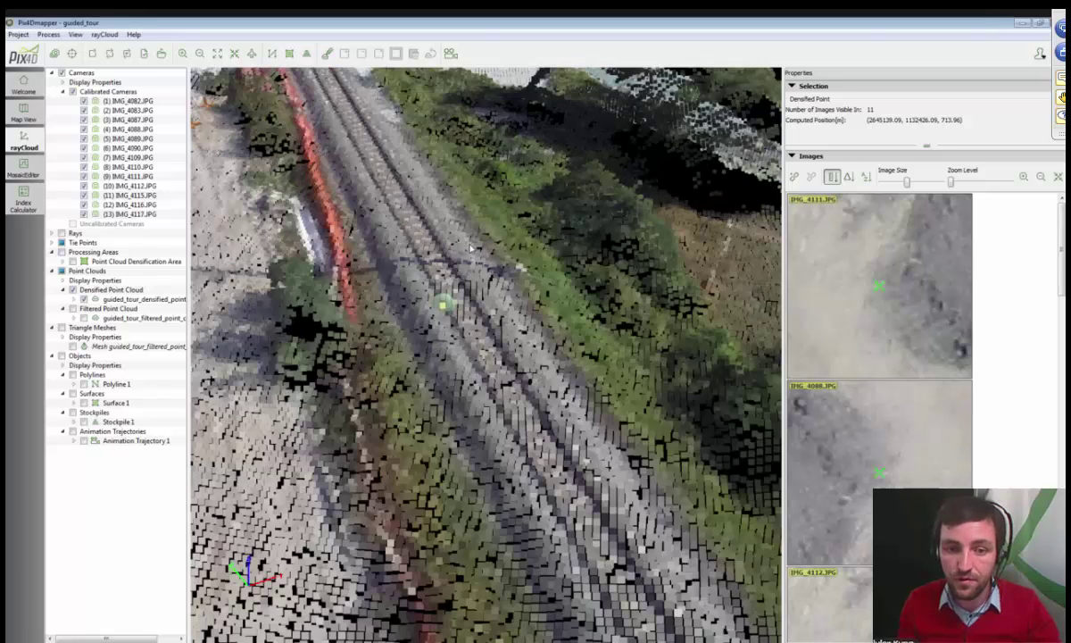
left_click(429, 279)
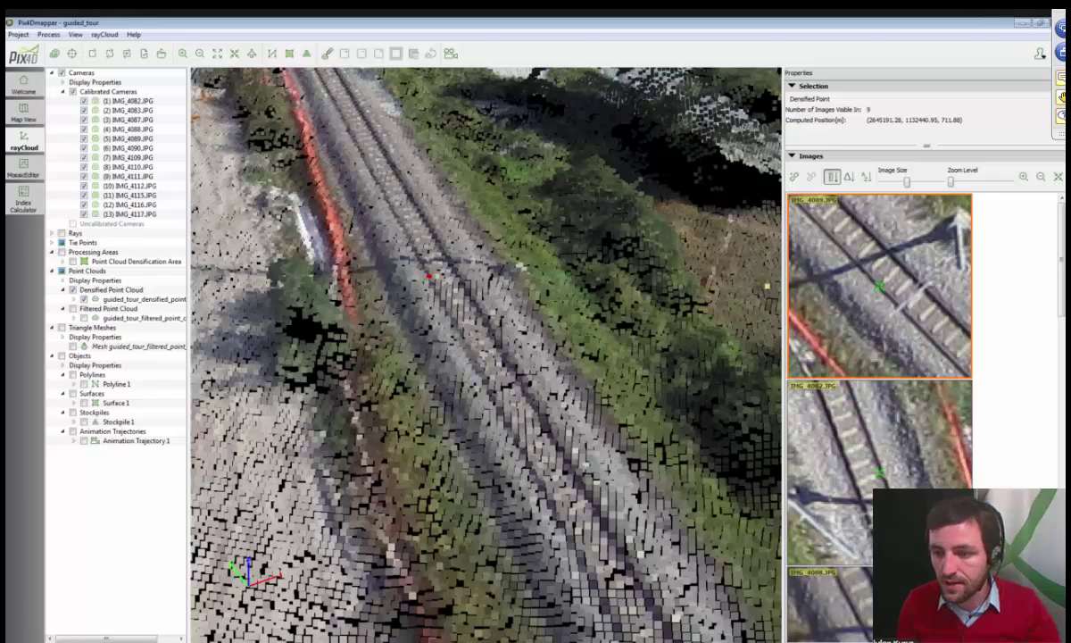
left_click_drag(1060, 266, 1061, 527)
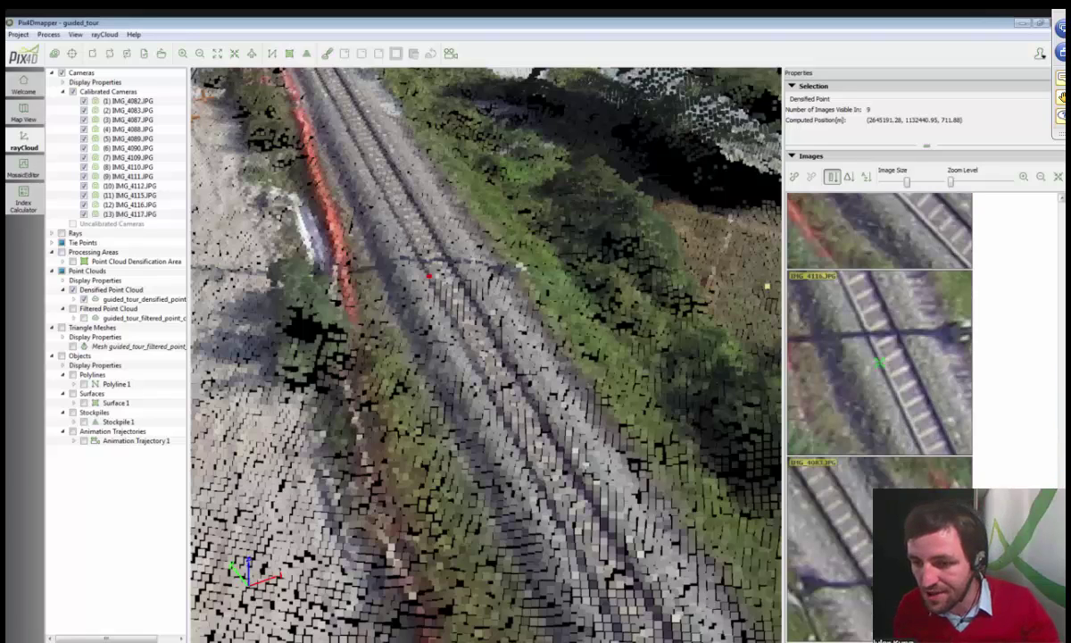
left_click_drag(1060, 526, 1060, 205)
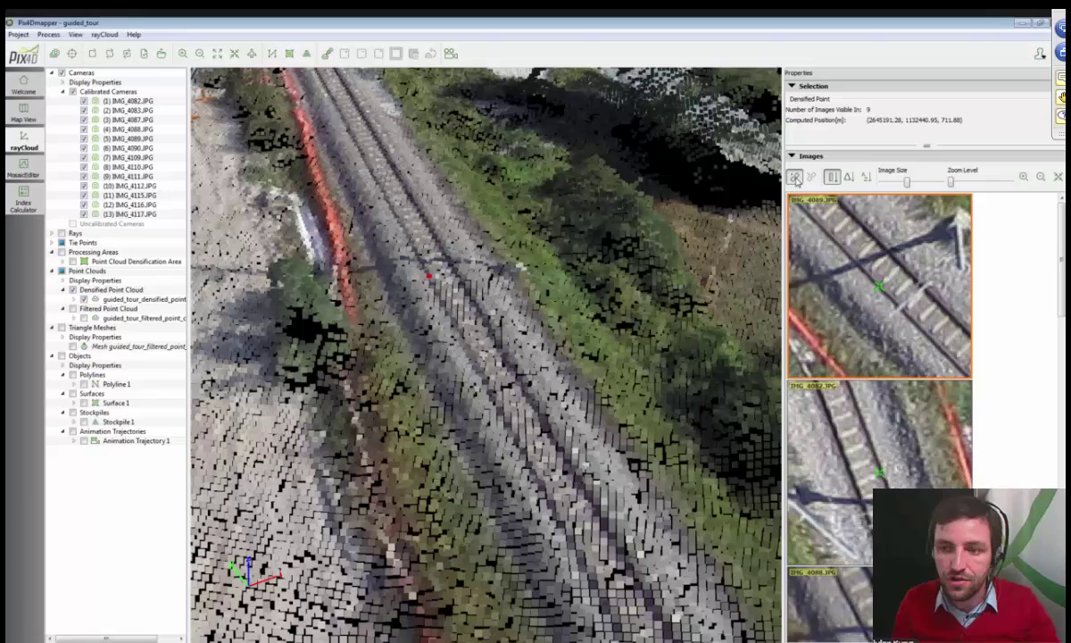
Create a new manual tie point and mark it at the top of the trackside post in IMG_4089 and IMG_4082
left_click(796, 180)
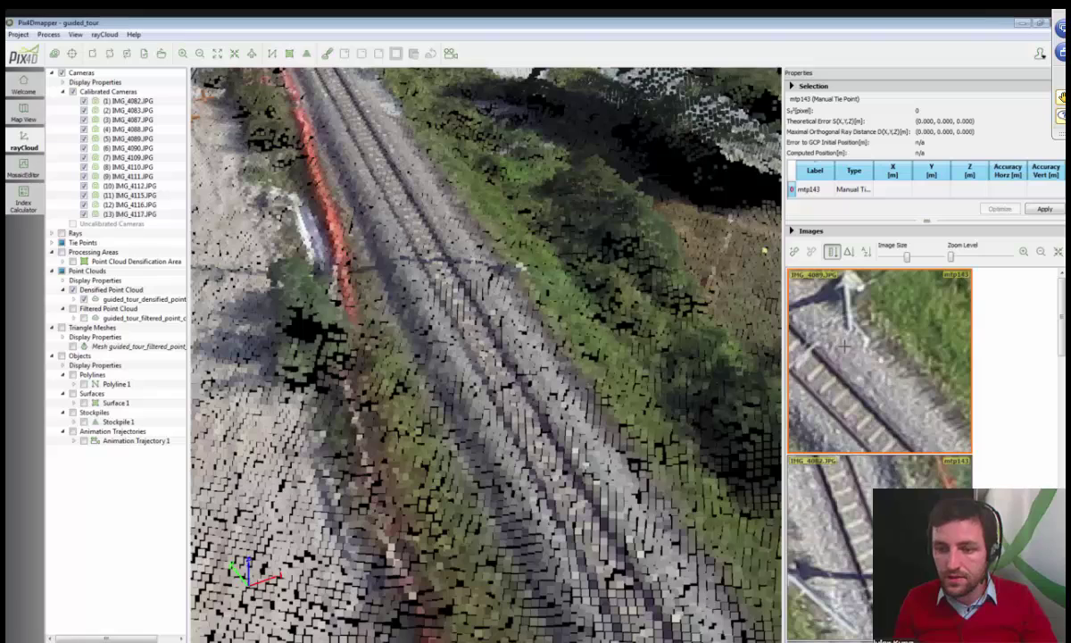
scroll(844, 346, "down", 2)
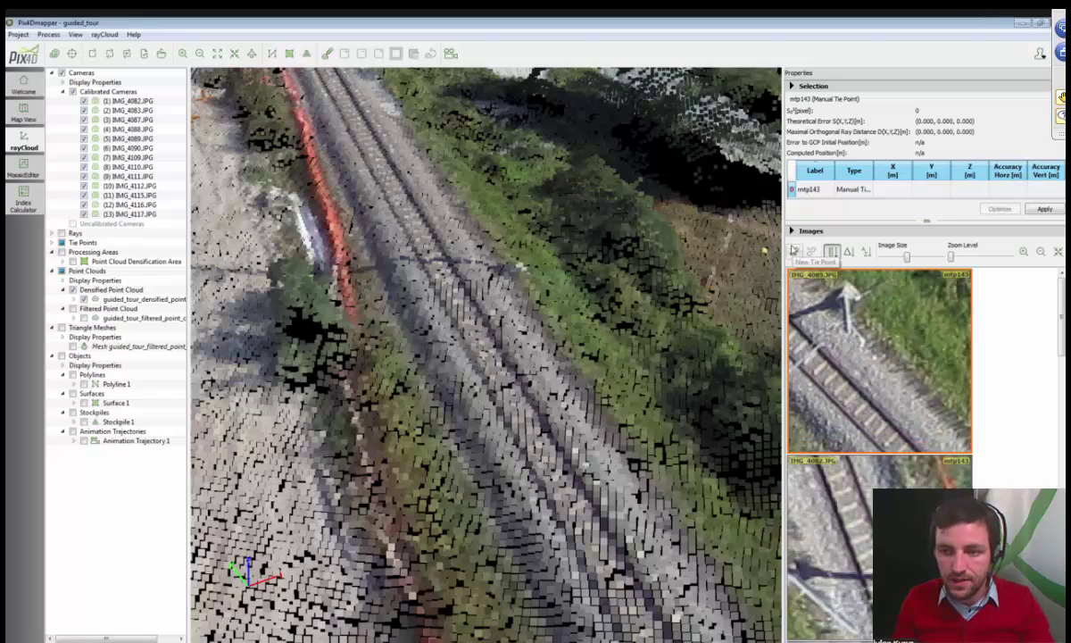
left_click_drag(845, 300, 877, 348)
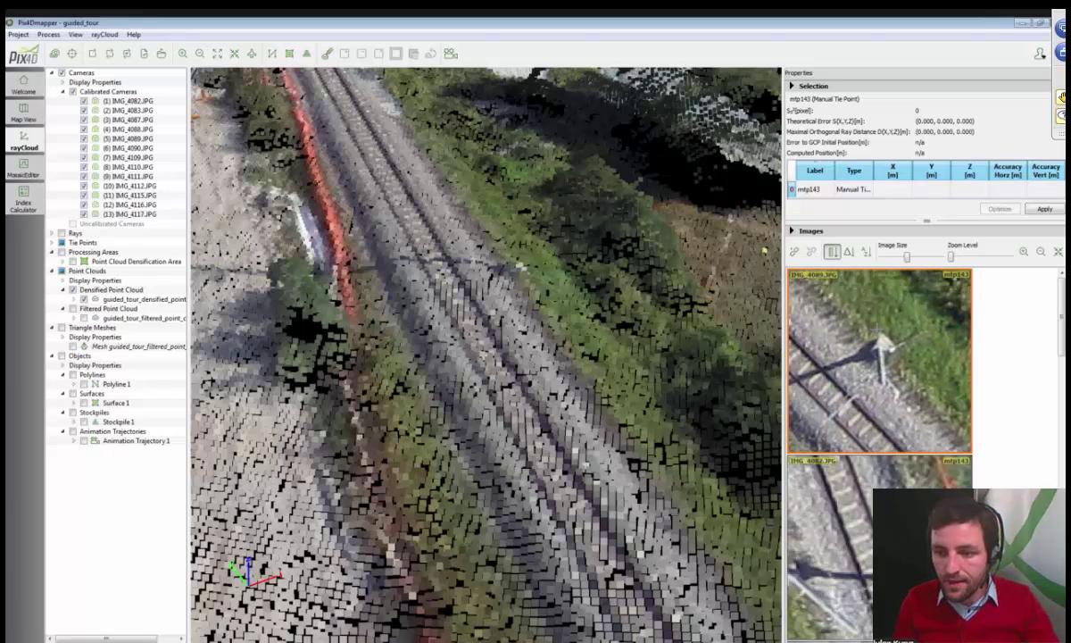
left_click(880, 340)
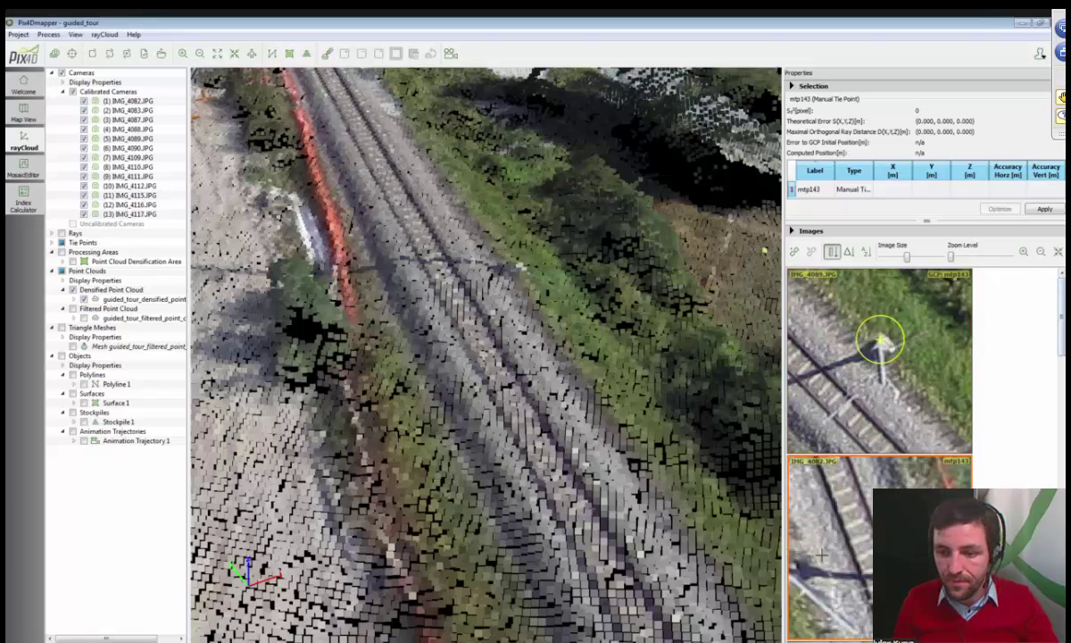
left_click_drag(826, 567, 919, 507)
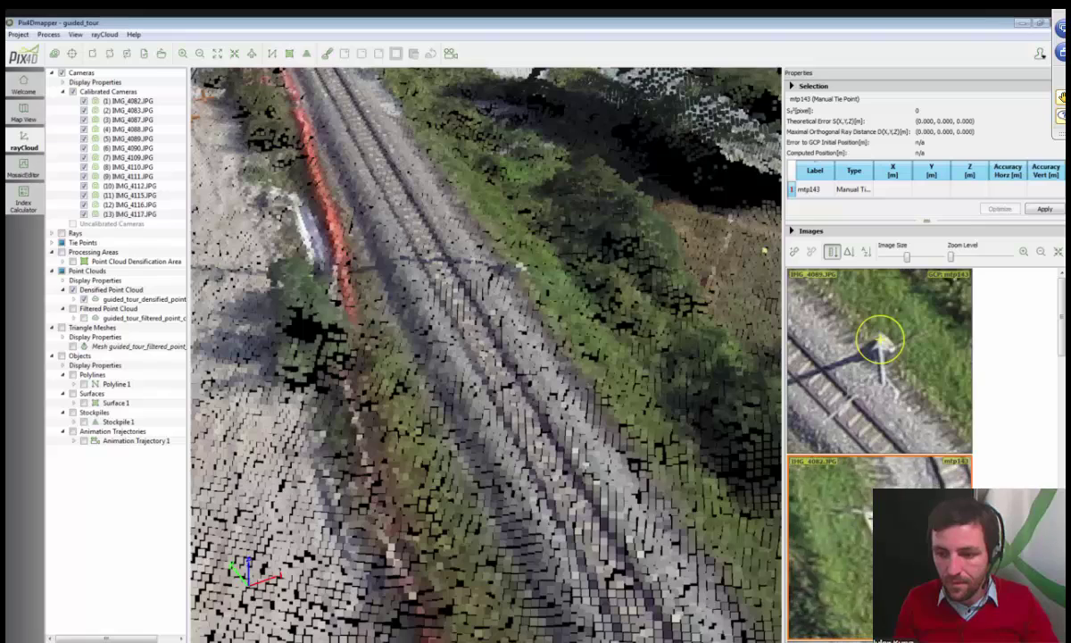
left_click(865, 515)
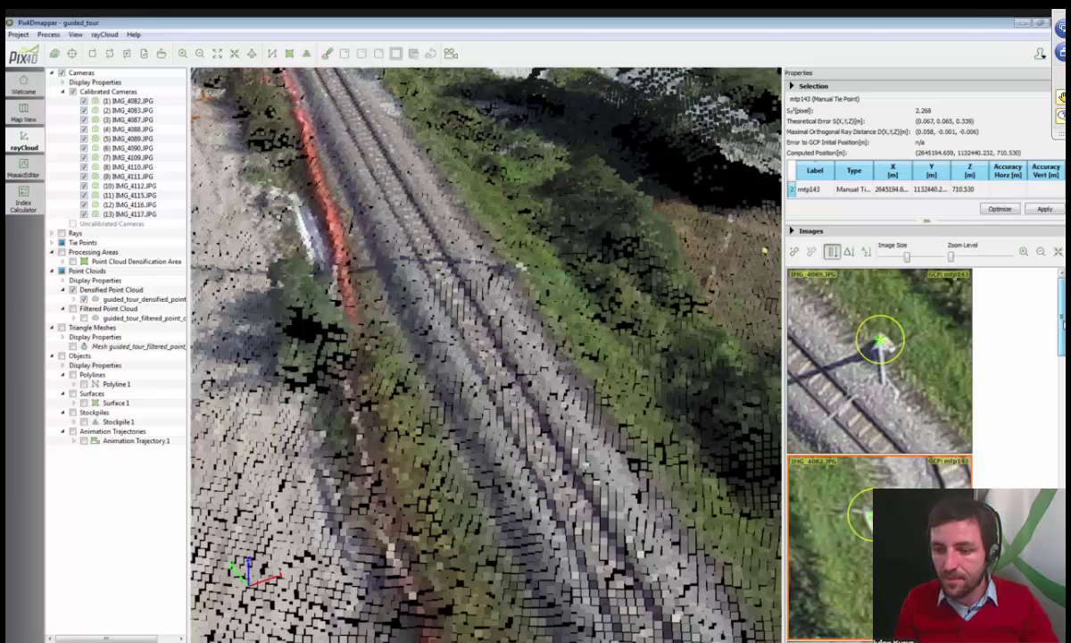
Move the mtp143 marks to the base of the post in IMG_4089 and IMG_4082, enlarge the image area, and apply the point
left_click_drag(1064, 324, 1005, 340)
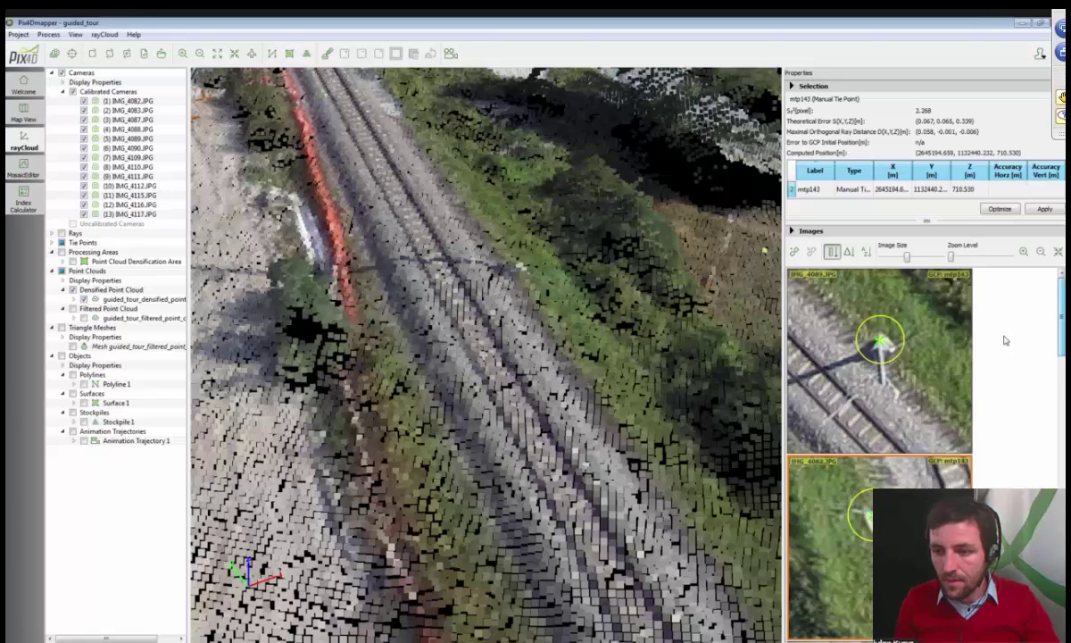
left_click(882, 386)
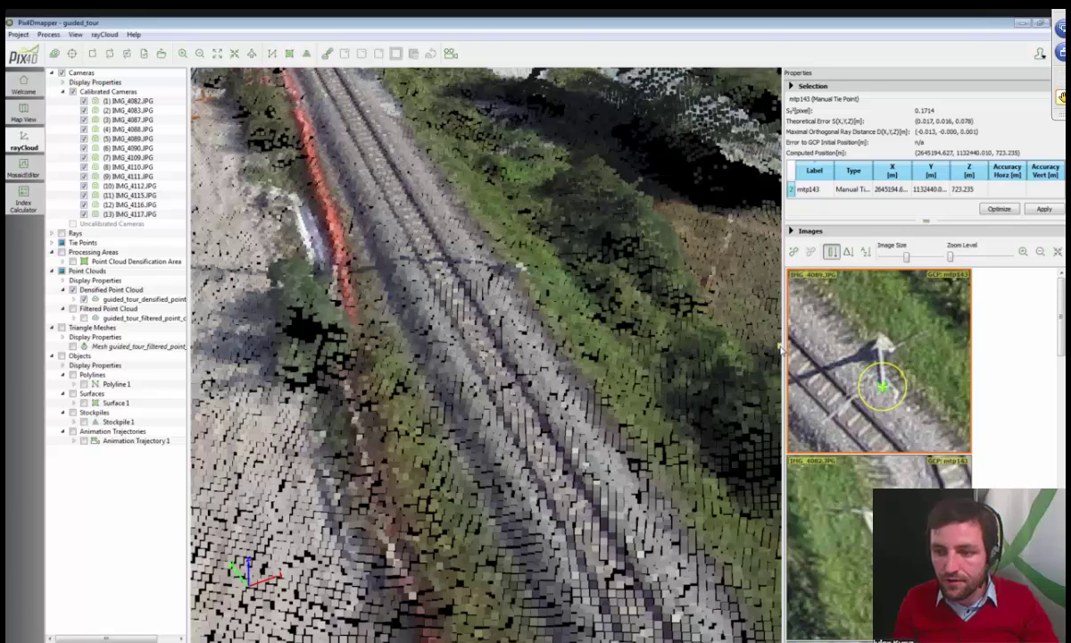
left_click_drag(780, 350, 625, 355)
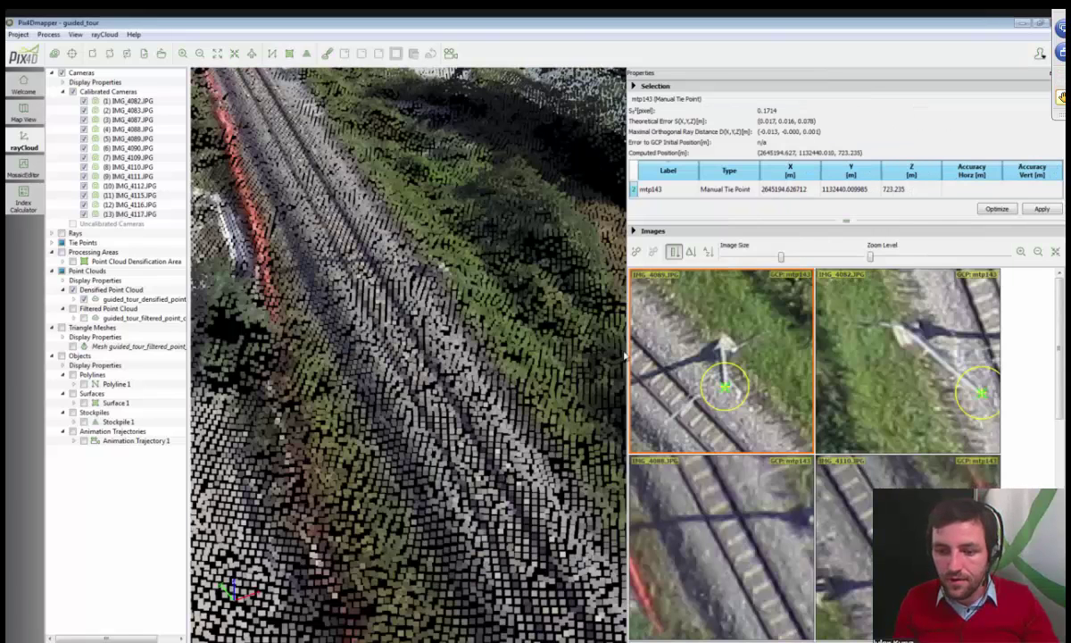
left_click_drag(644, 351, 645, 350)
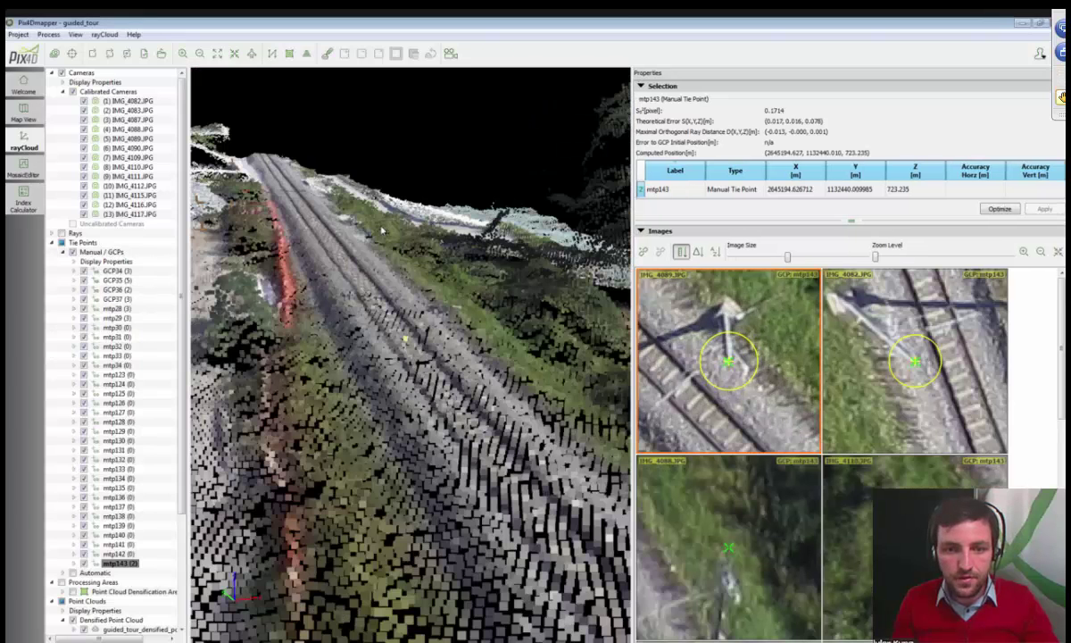
Try marking mtp143 on the trackside post in IMG_4088 and IMG_4110 as well
scroll(382, 229, "down", 5)
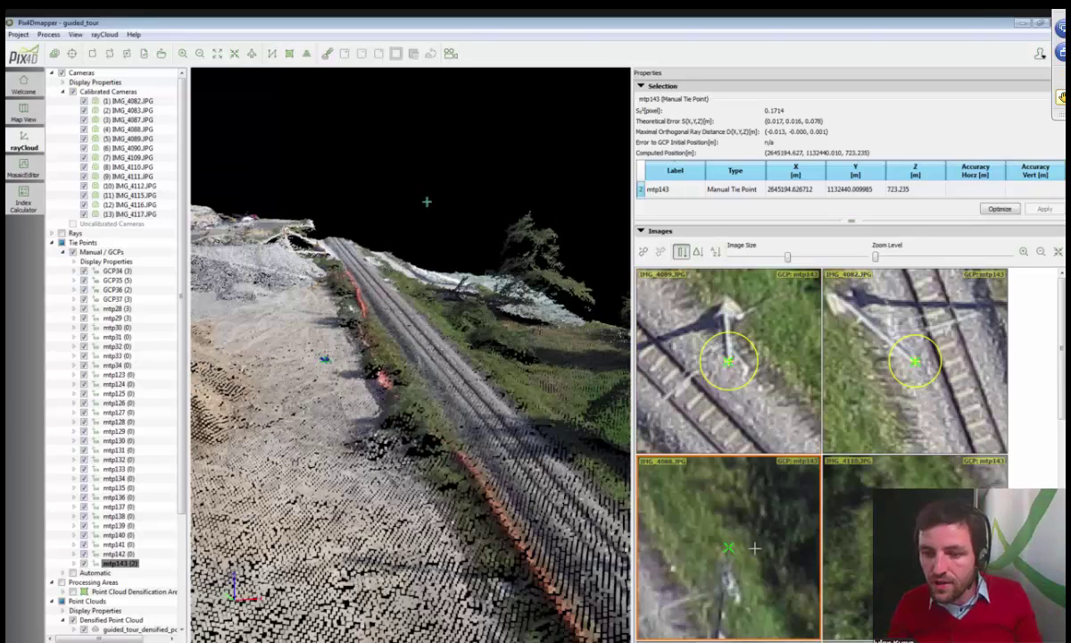
scroll(1060, 352, "down", 1)
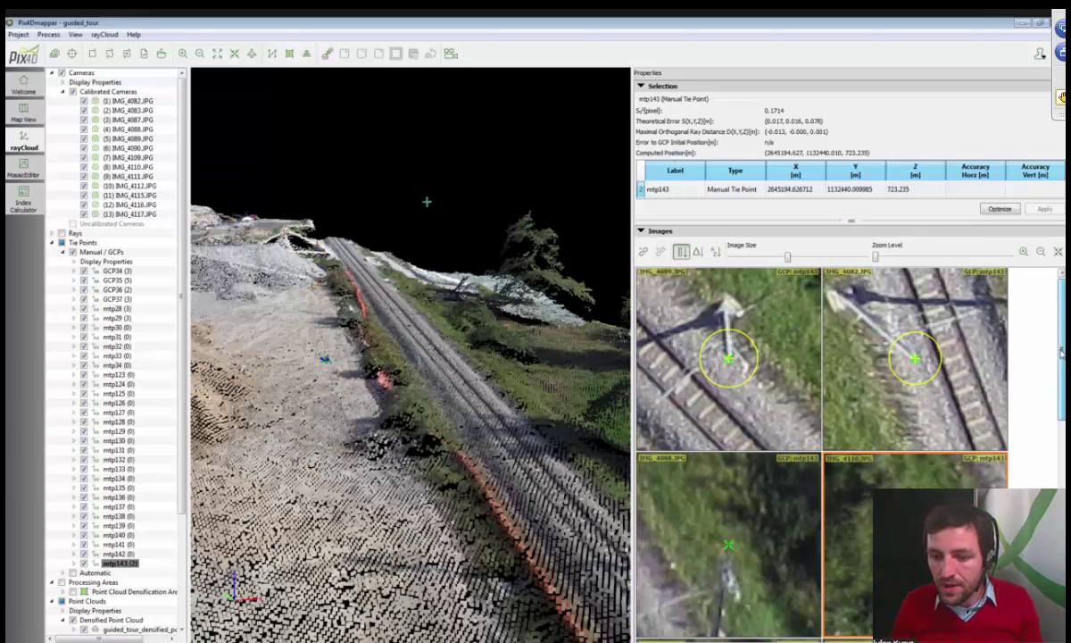
scroll(1061, 352, "down", 3)
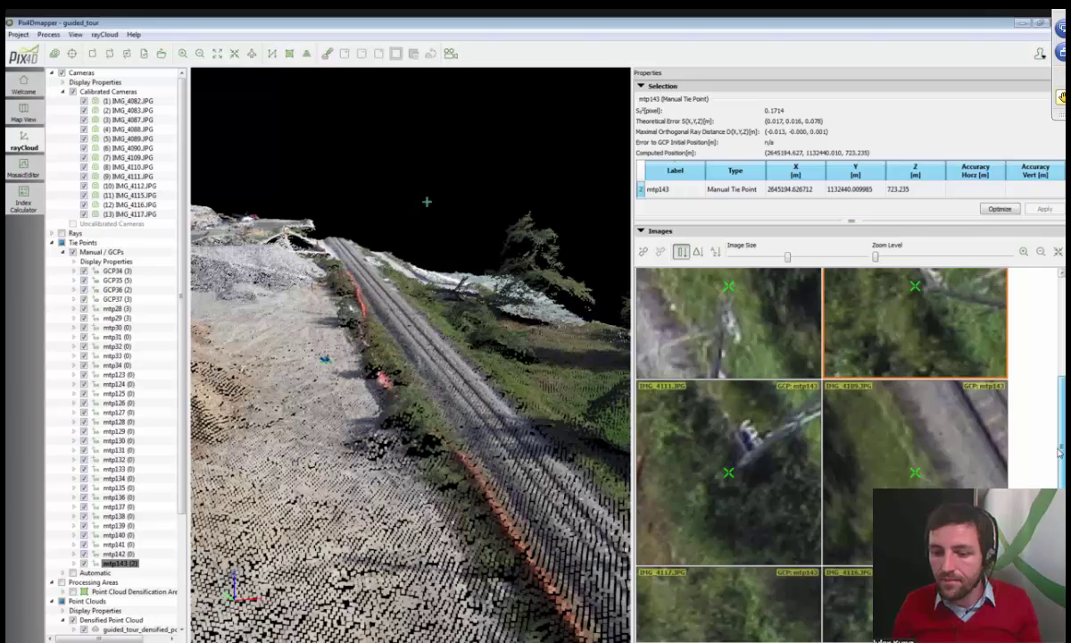
scroll(1060, 366, "up", 3)
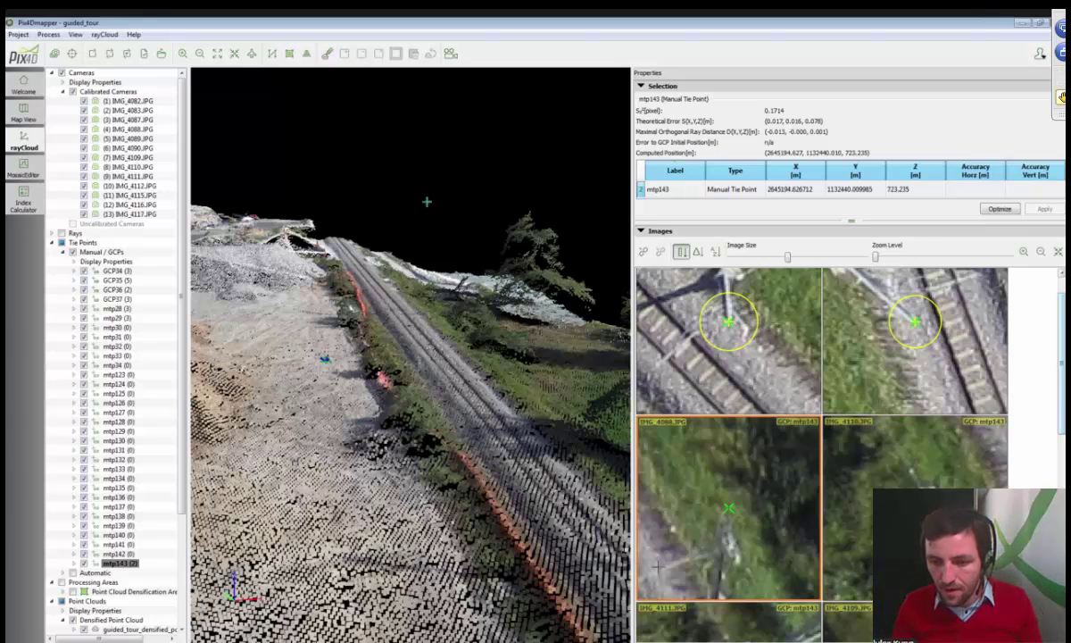
left_click_drag(728, 538, 758, 459)
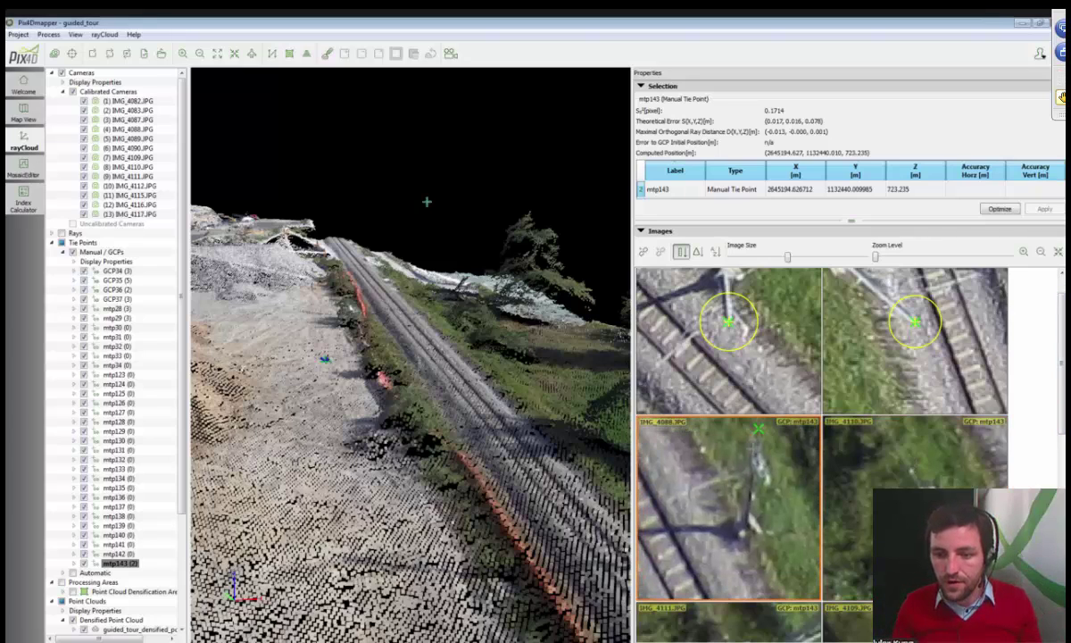
left_click(753, 448)
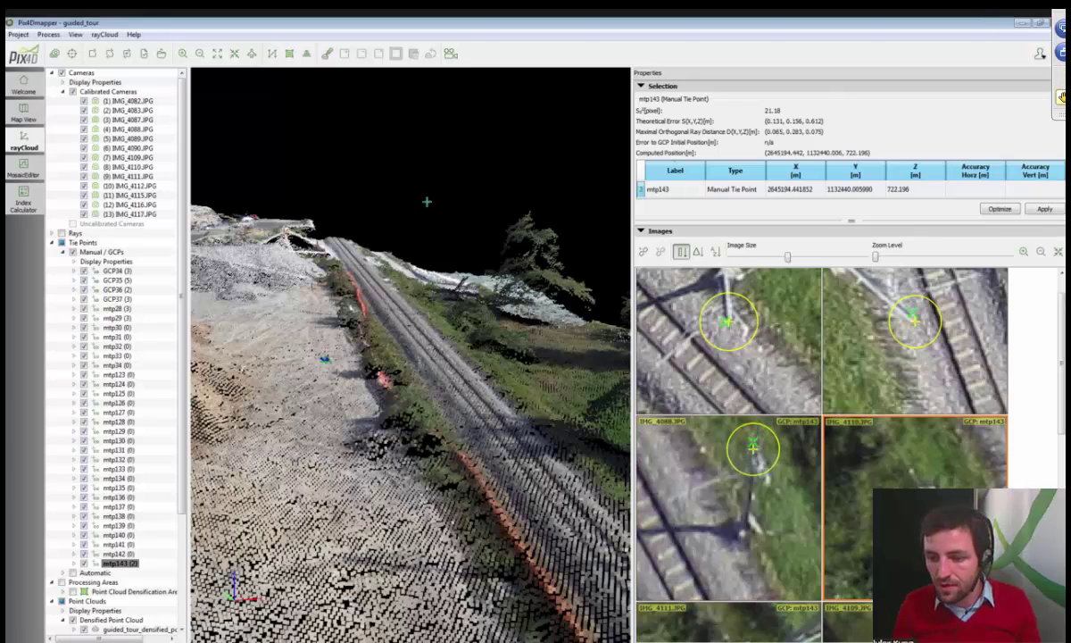
left_click(931, 509)
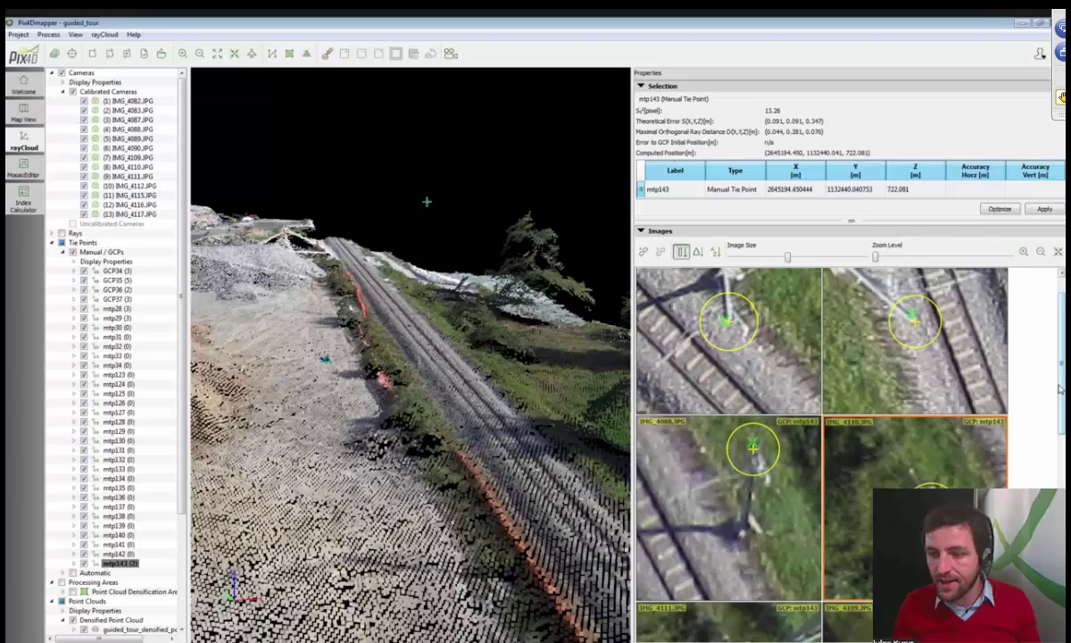
mouse_move(1060, 389)
left_mouse_down()
mouse_move(1063, 493)
mouse_move(1062, 378)
left_mouse_up()
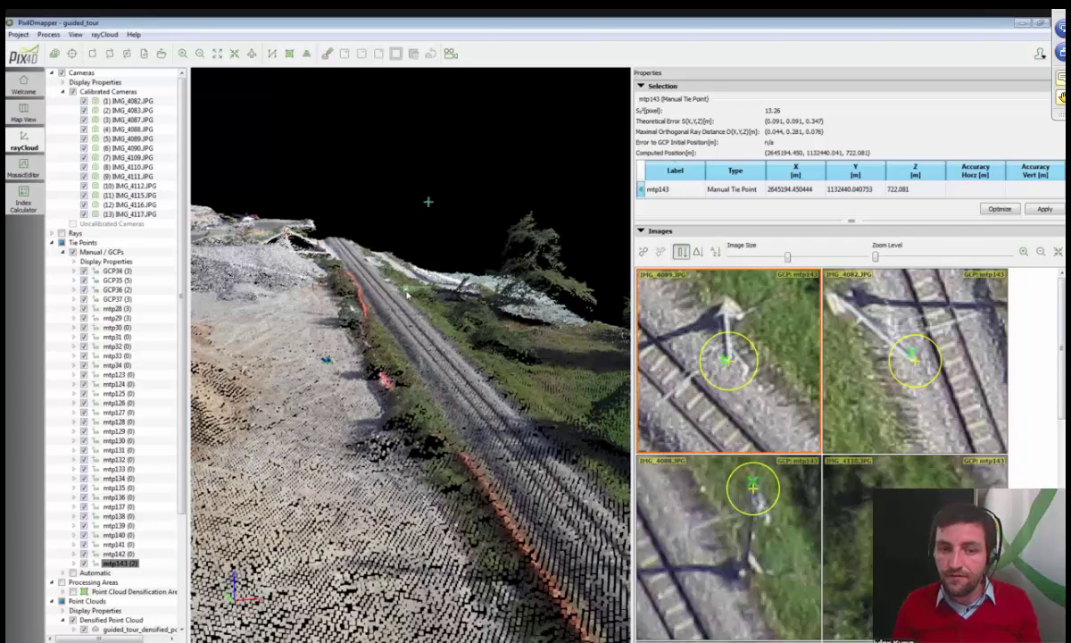
Expand the display properties of the manual tie points and GCPs and turn on their error ellipsoids
scroll(408, 295, "up", 5)
left_click_drag(375, 419, 409, 425)
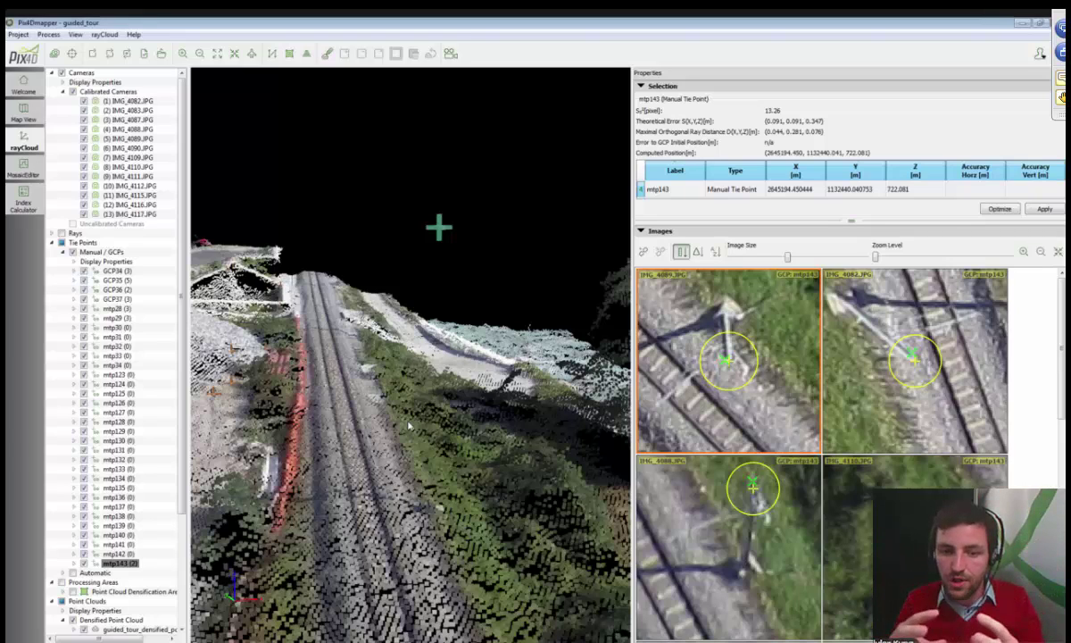
left_click(79, 242)
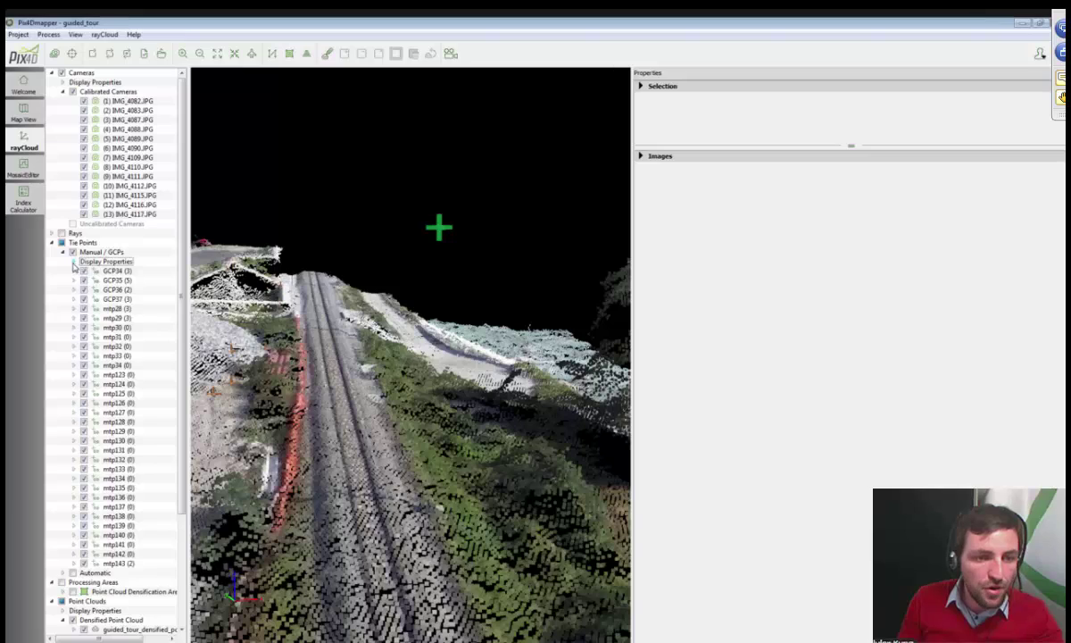
left_click(75, 262)
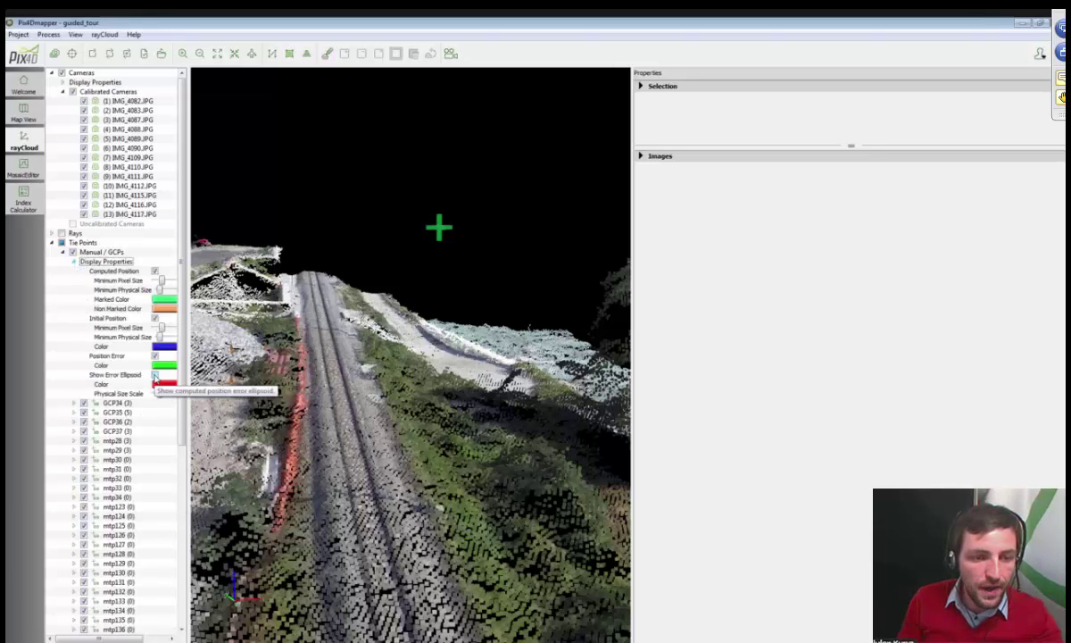
left_click(154, 375)
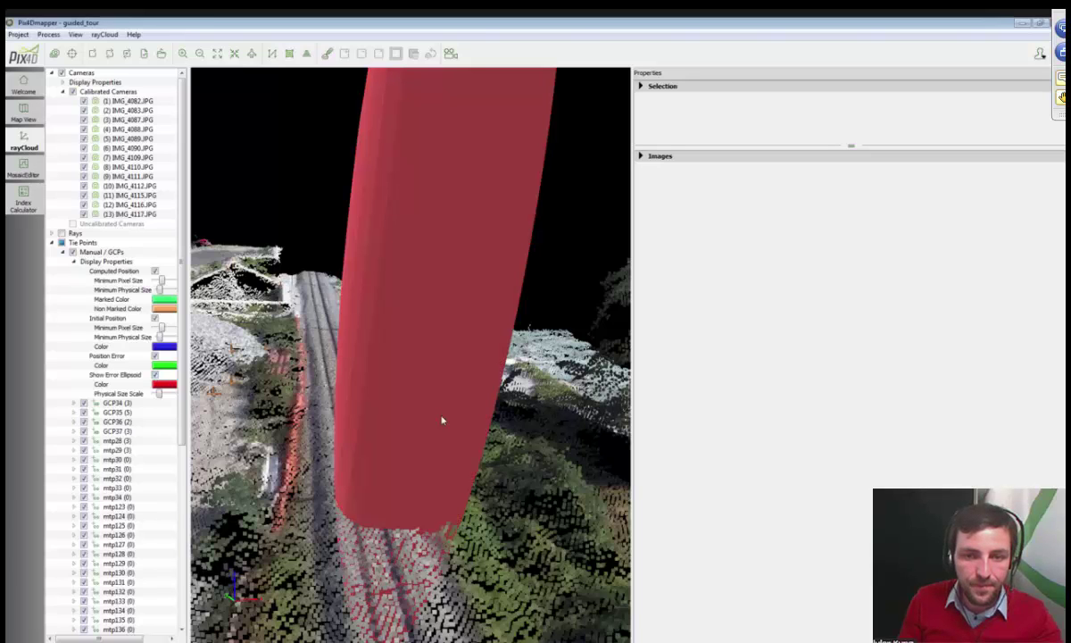
Examine the error ellipsoids of the tie points across the whole site and compare their sizes along the railway track
scroll(441, 420, "down", 5)
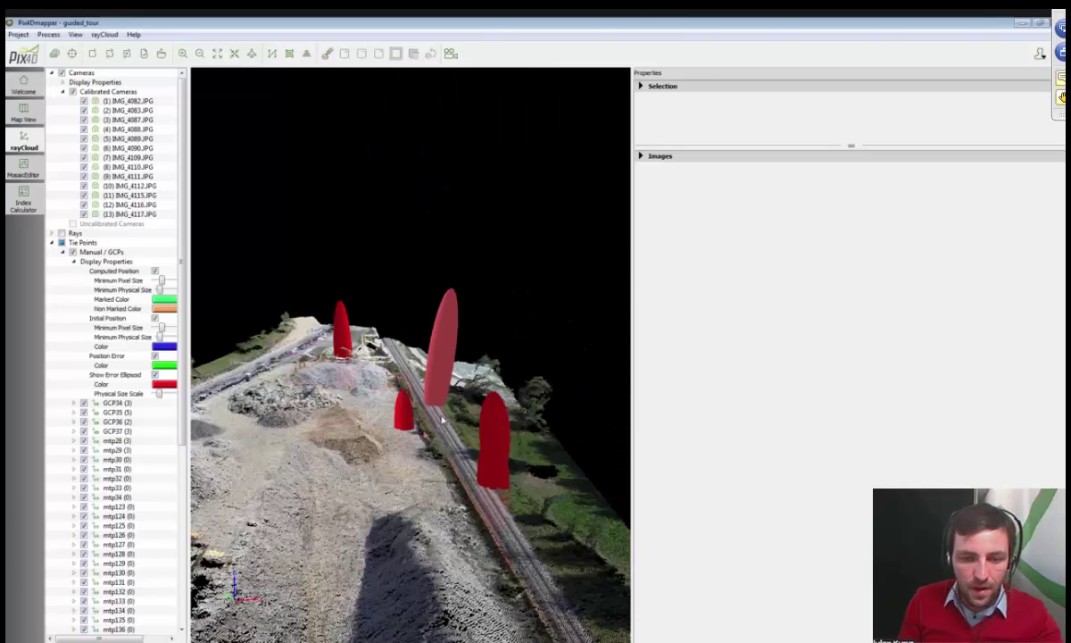
scroll(441, 420, "down", 3)
scroll(440, 427, "up", 6)
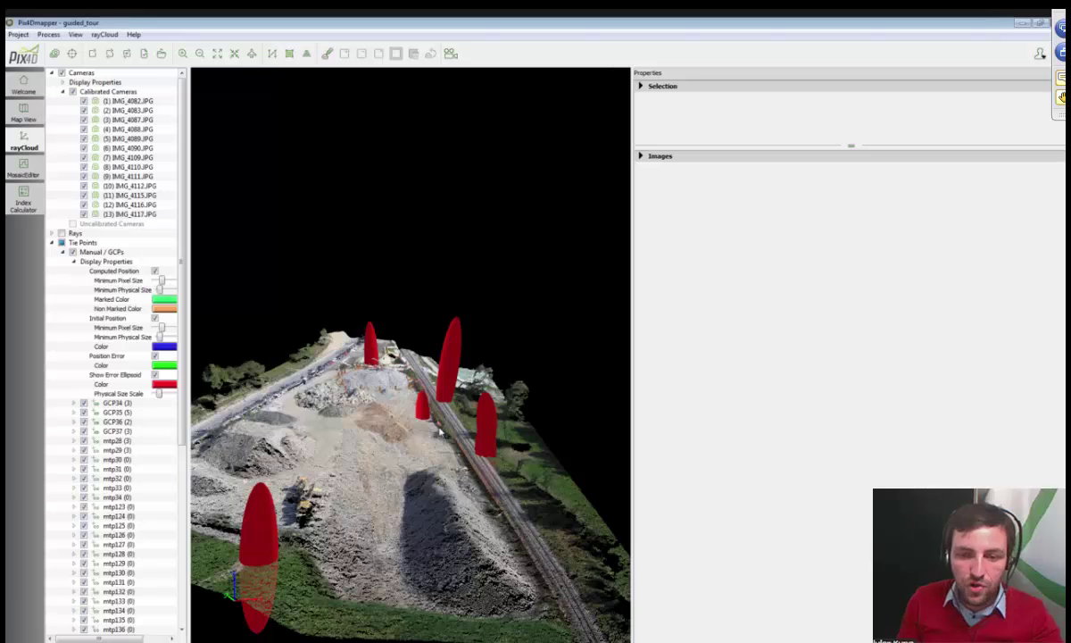
left_click_drag(440, 430, 418, 520)
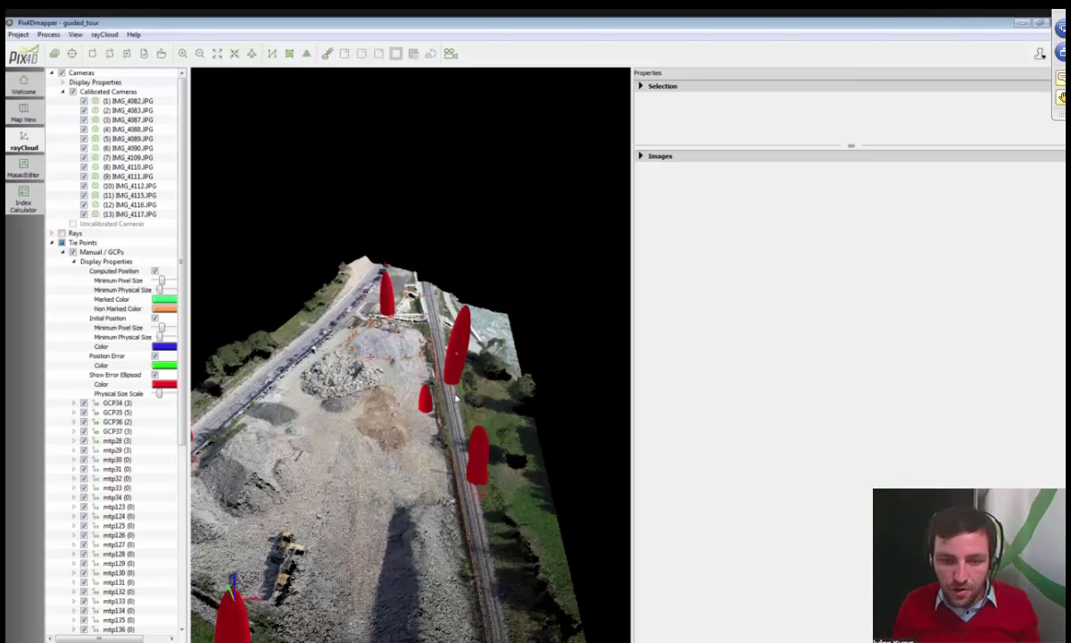
left_click_drag(457, 398, 478, 366)
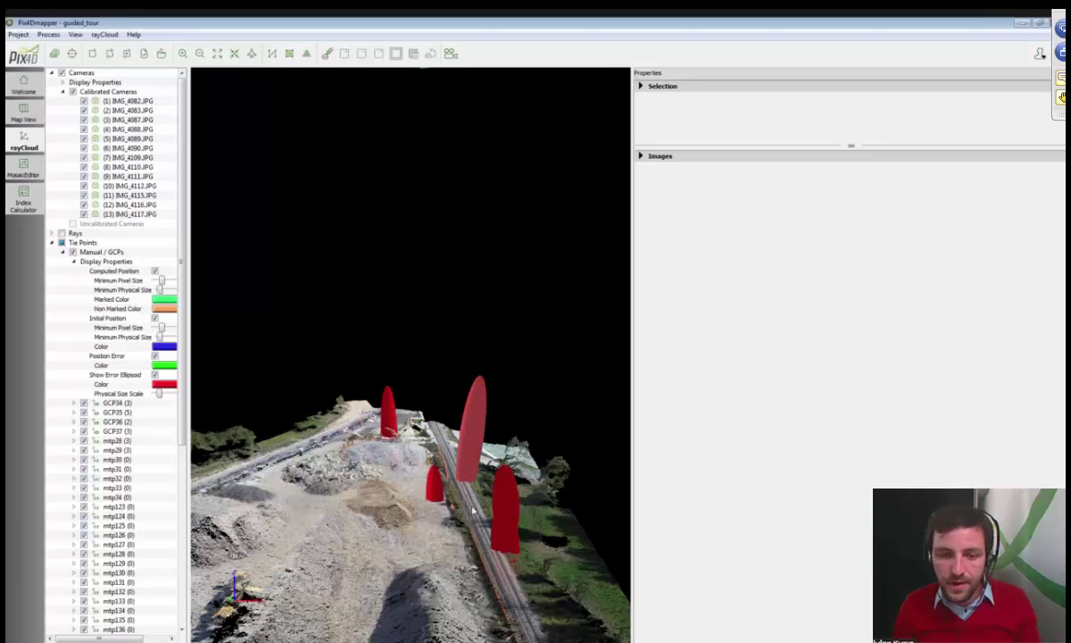
scroll(497, 366, "down", 5)
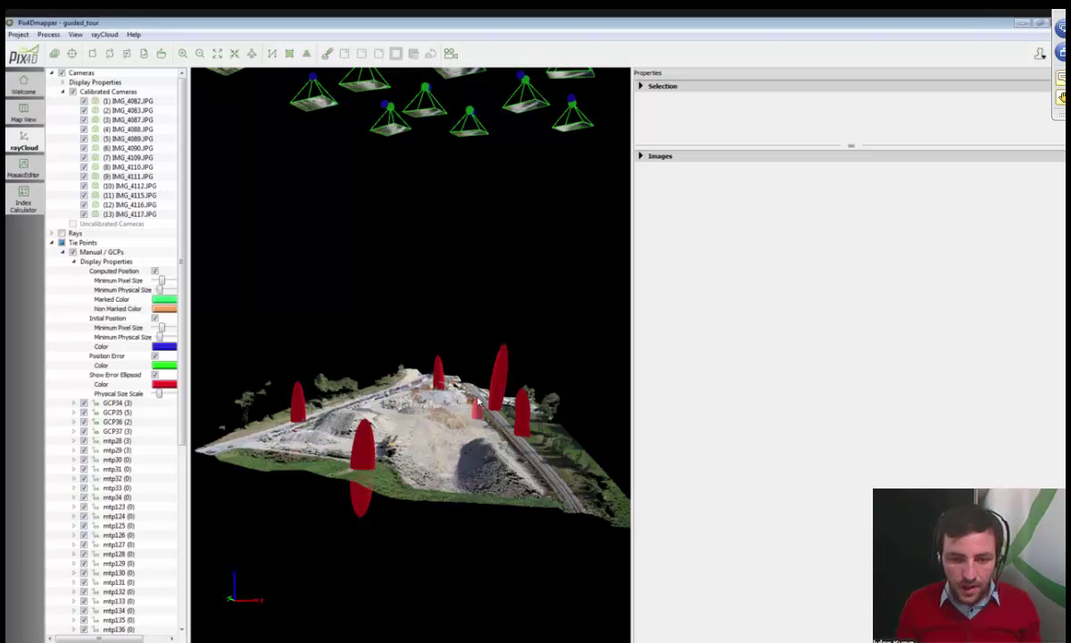
scroll(479, 409, "up", 2)
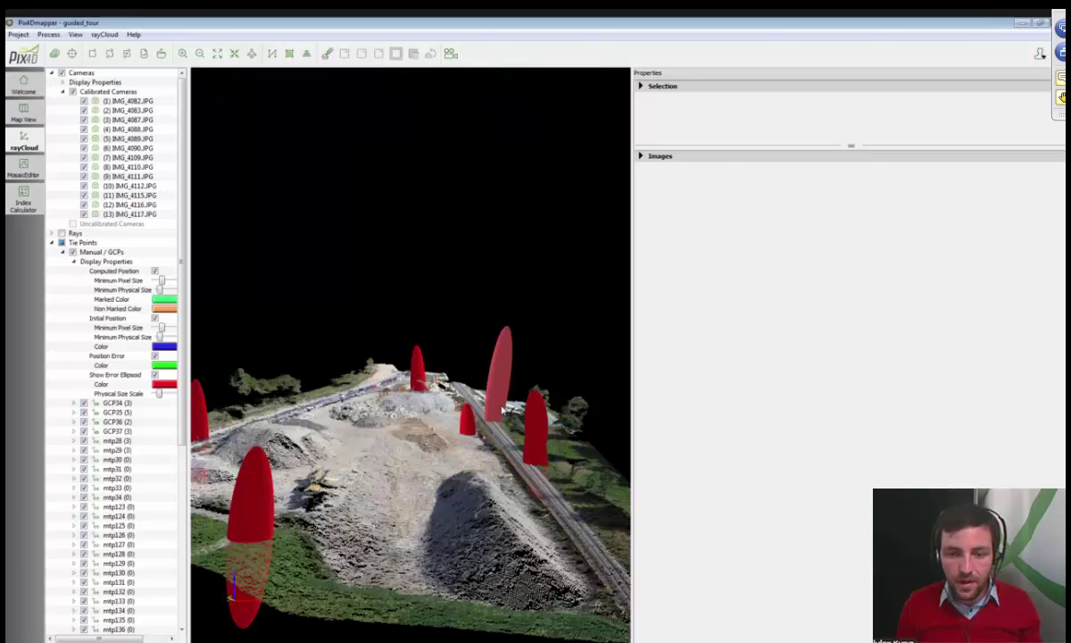
scroll(506, 355, "up", 3)
Select mtp143 by its error ellipsoid beside the track and mark the trackside post in IMG_4088 and IMG_4110
left_click(506, 355)
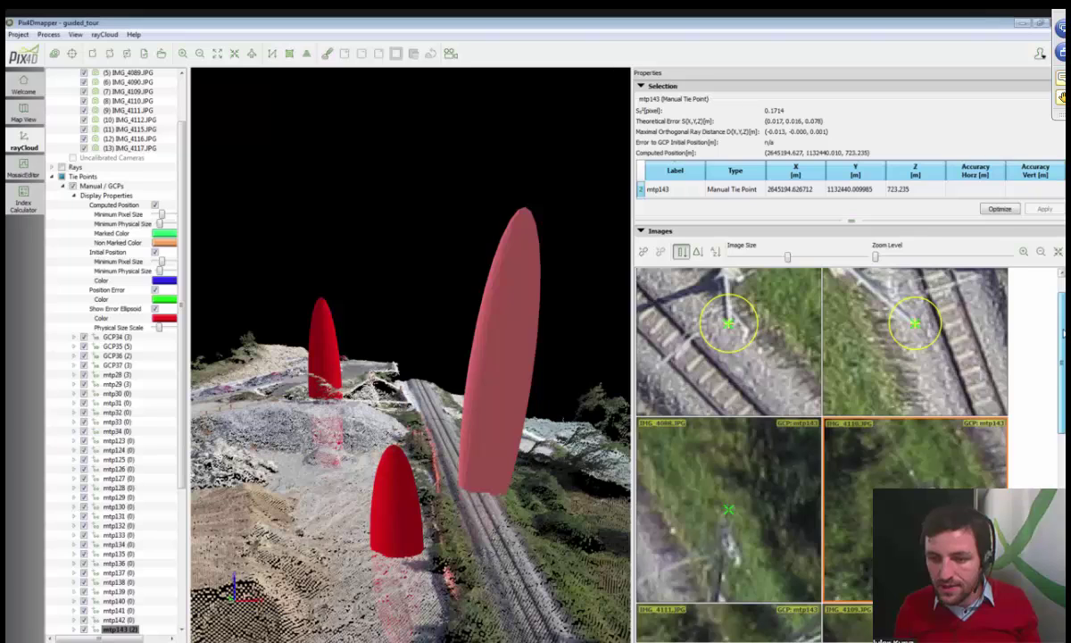
scroll(821, 446, "down", 1)
scroll(729, 444, "down", 2)
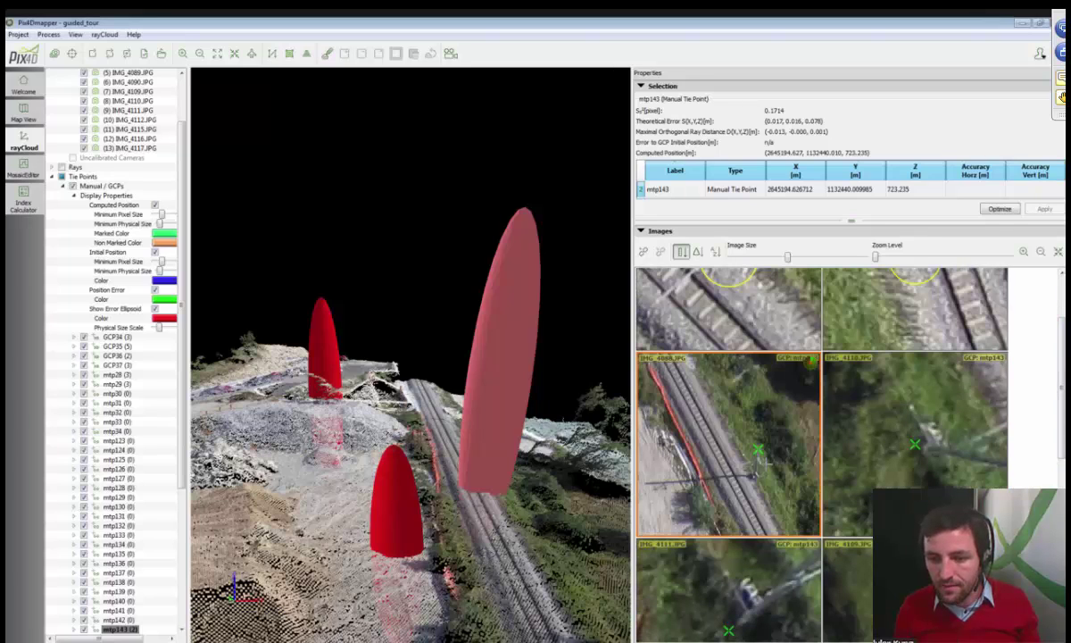
left_click(698, 252)
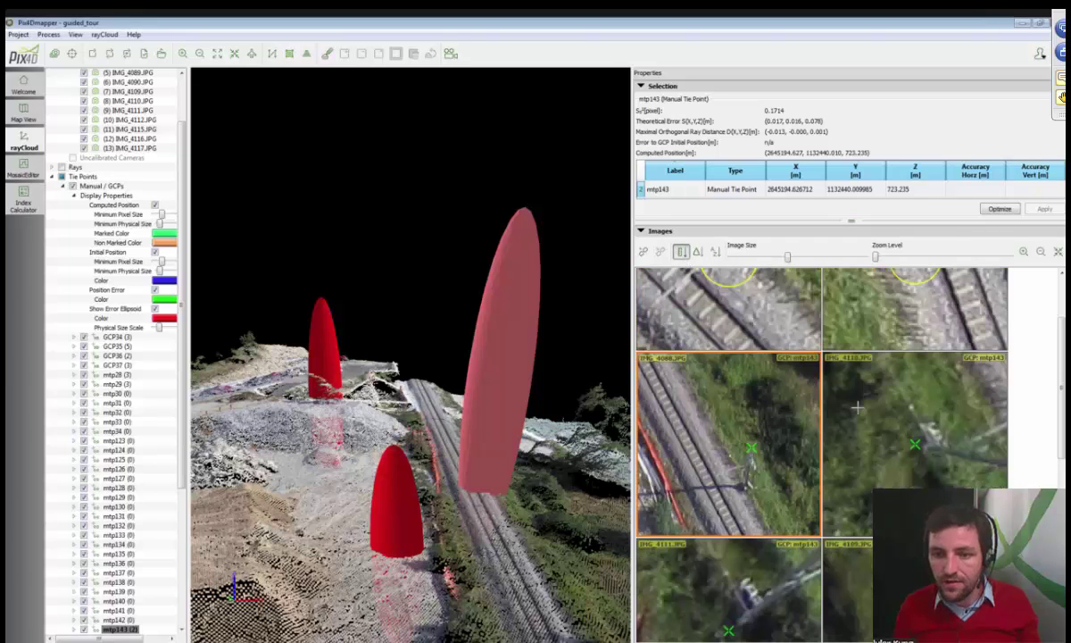
scroll(1061, 350, "up", 3)
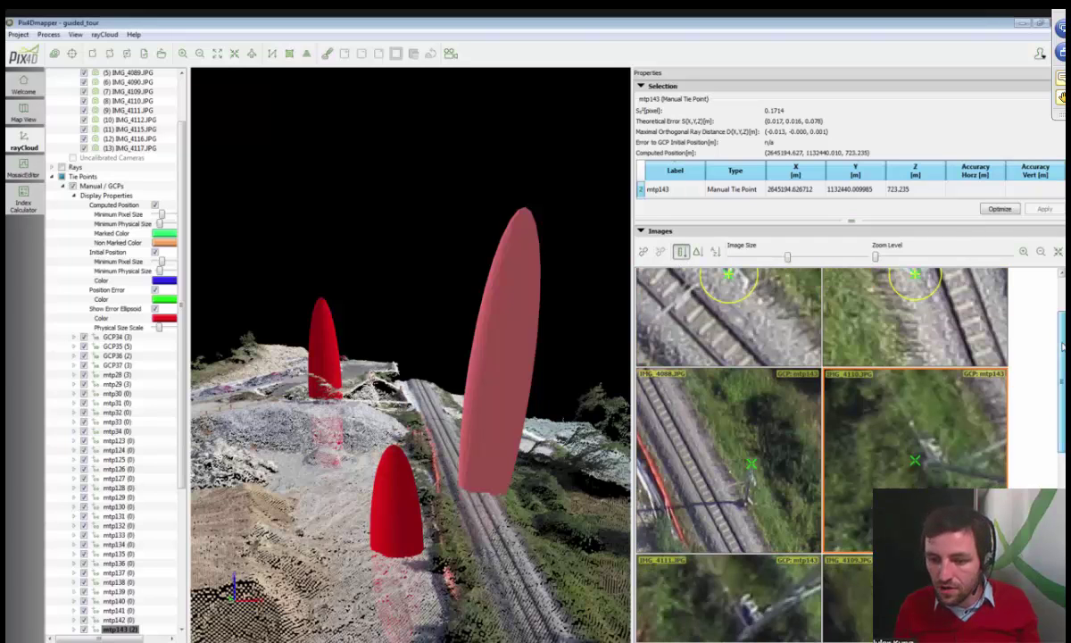
left_click(745, 526)
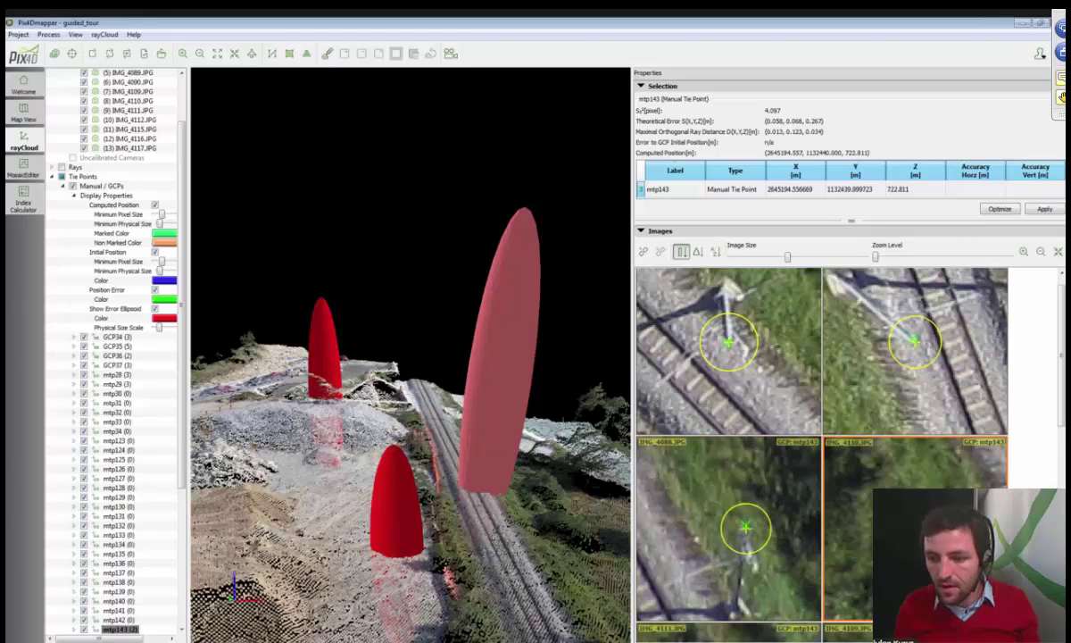
left_click(928, 517)
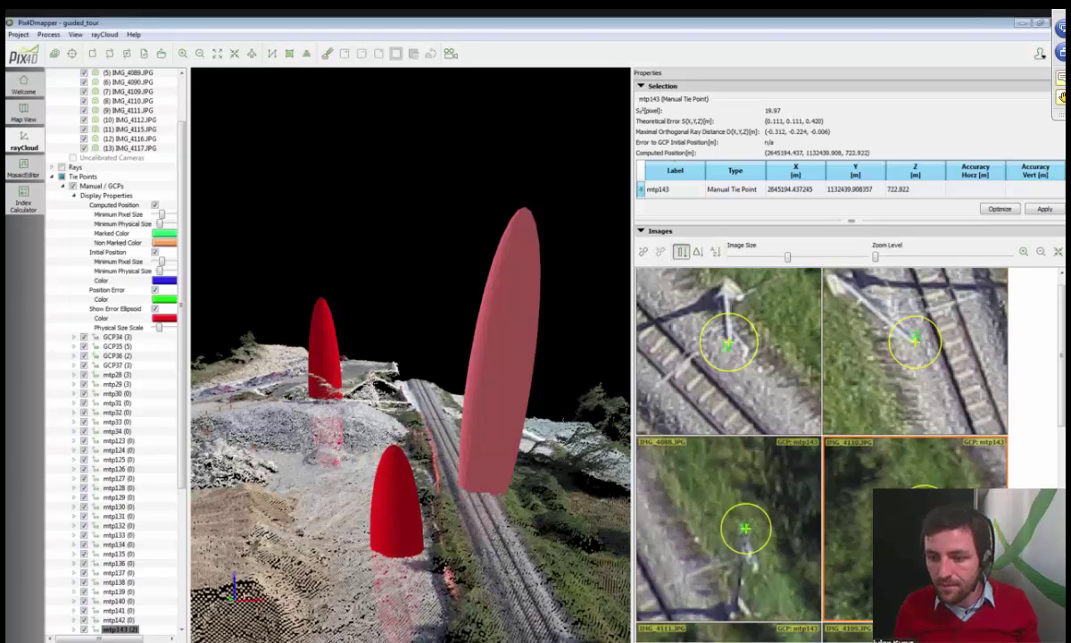
left_click(833, 523)
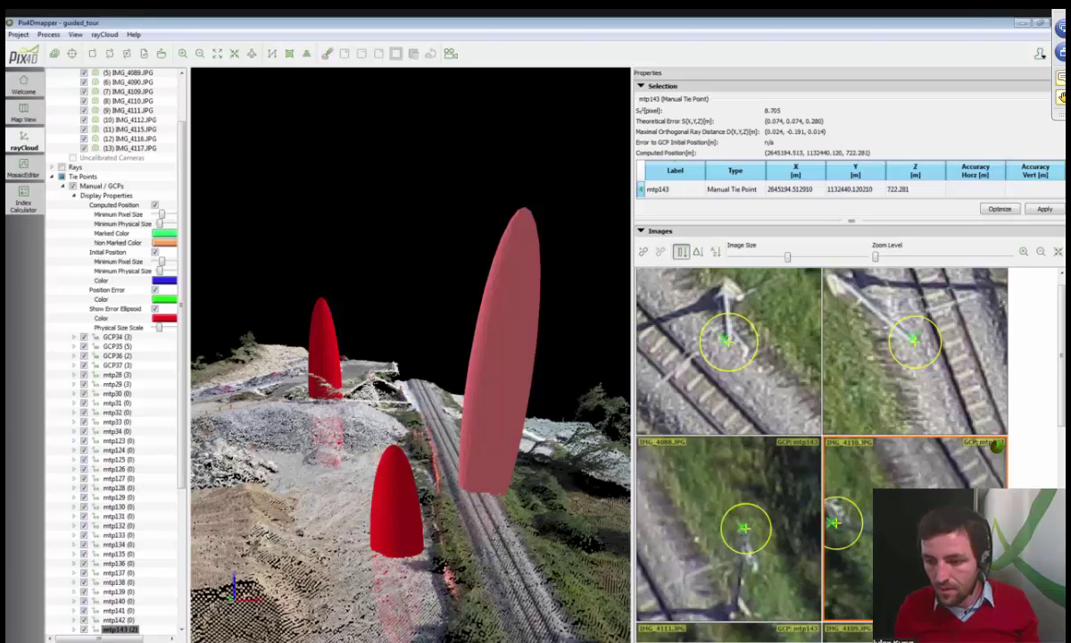
Remove mtp143's mark from IMG_4110, mark the base of the trackside post in IMG_4111 instead, and apply the changes to the tie point
key("Delete")
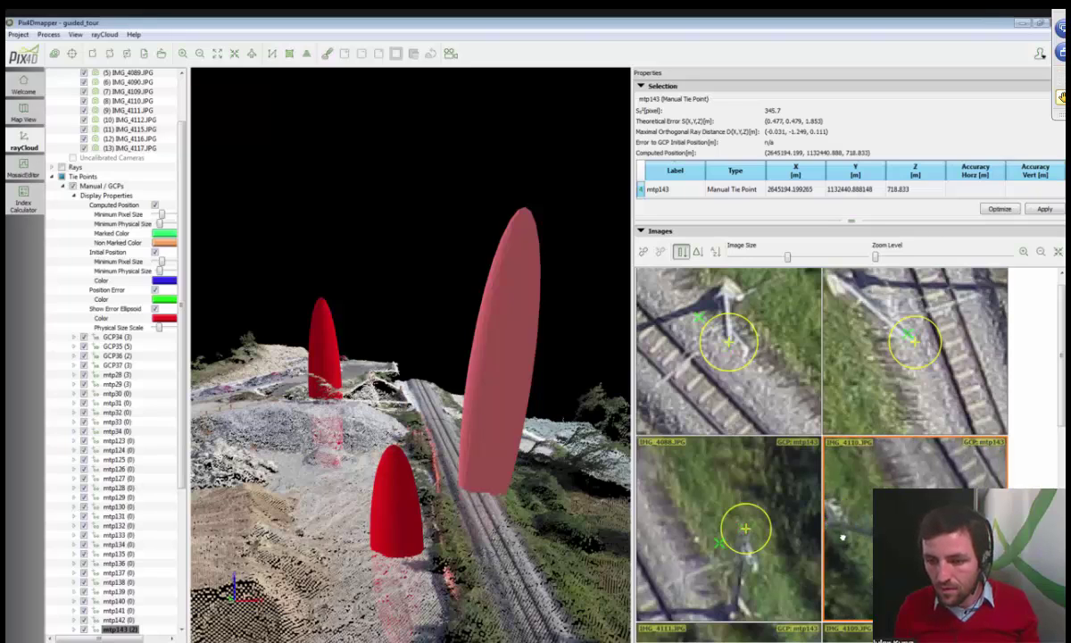
scroll(841, 537, "down", 2)
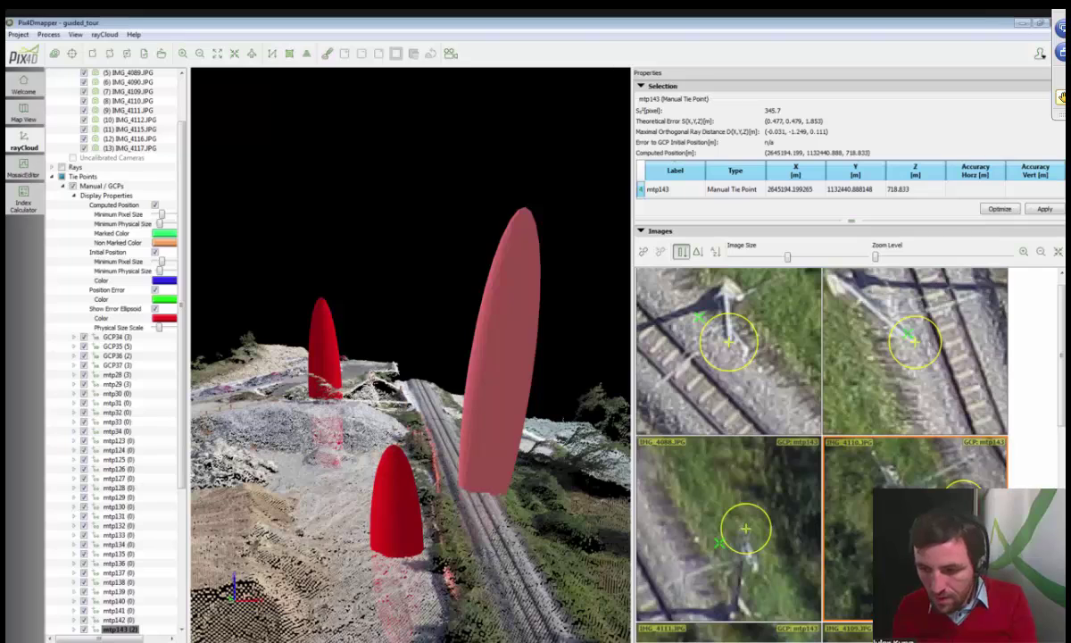
left_click(881, 482)
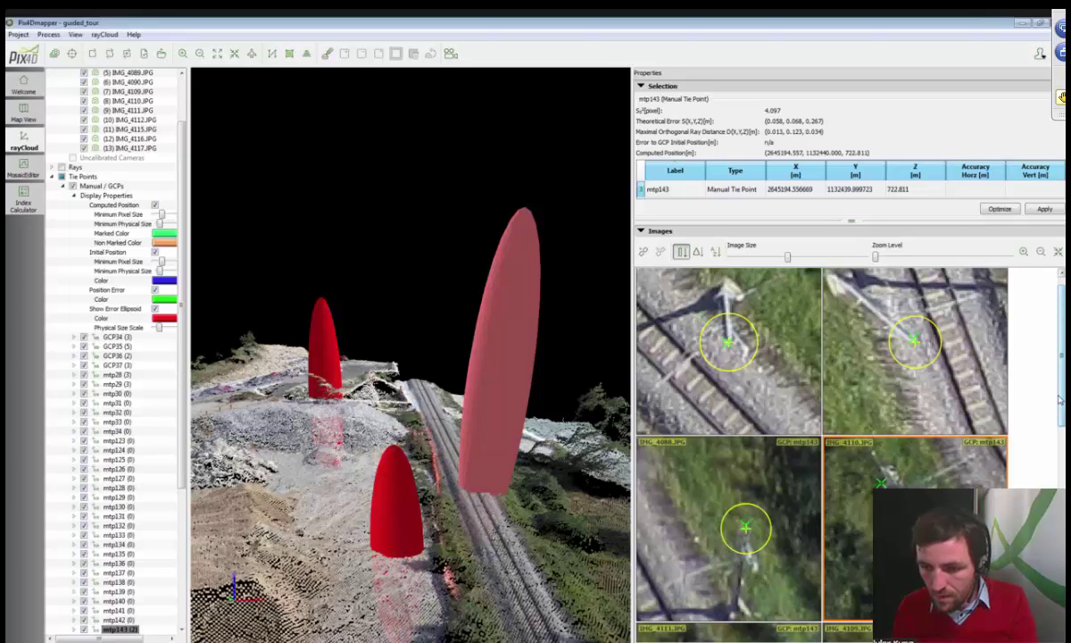
scroll(1059, 399, "down", 2)
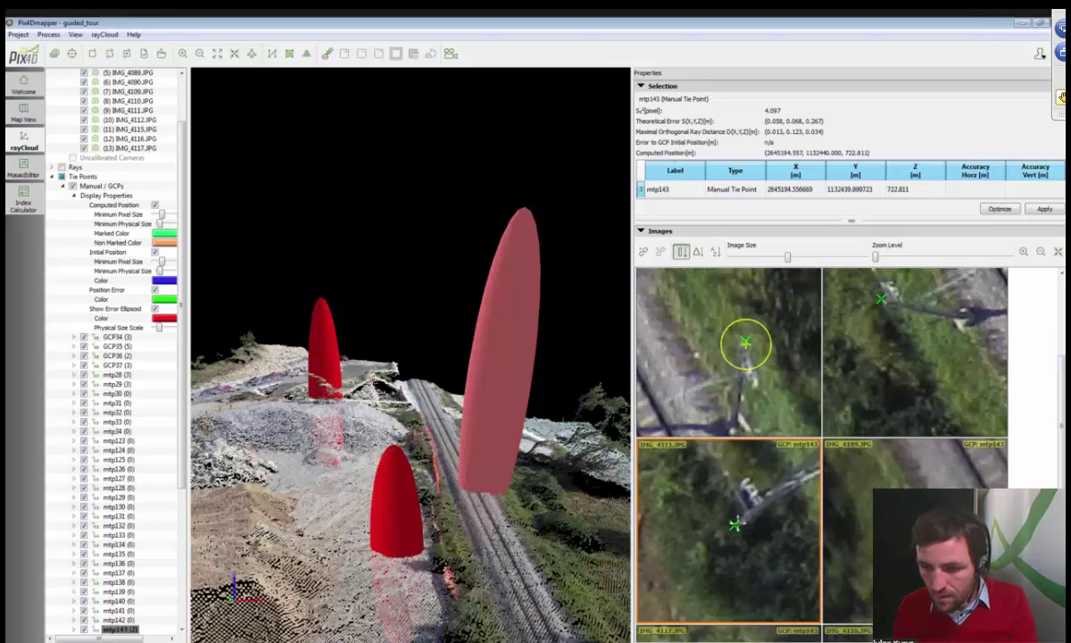
left_click(737, 523)
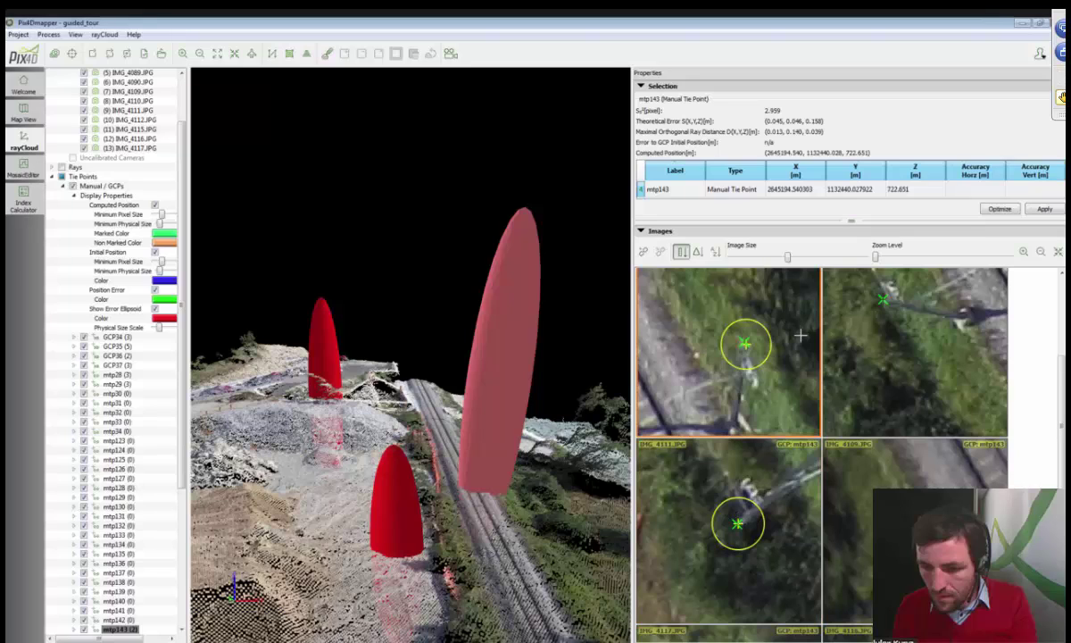
left_click(1043, 210)
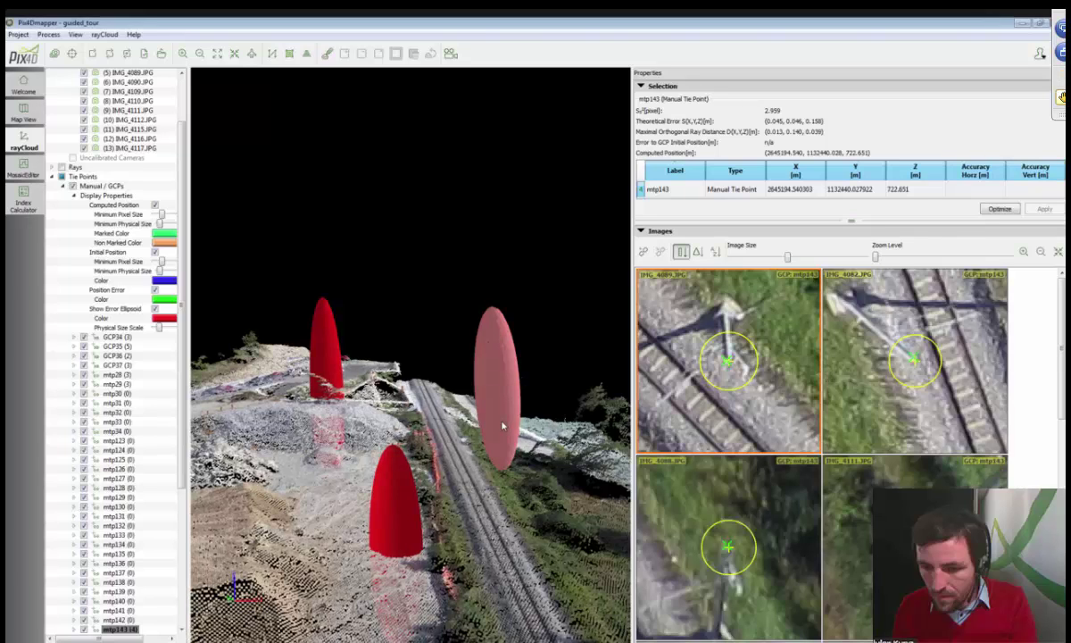
Mark mtp143 at the base of the post in IMG_4116, refine the mark's position, apply it and inspect the point's error ellipsoid
left_click_drag(504, 426, 503, 484)
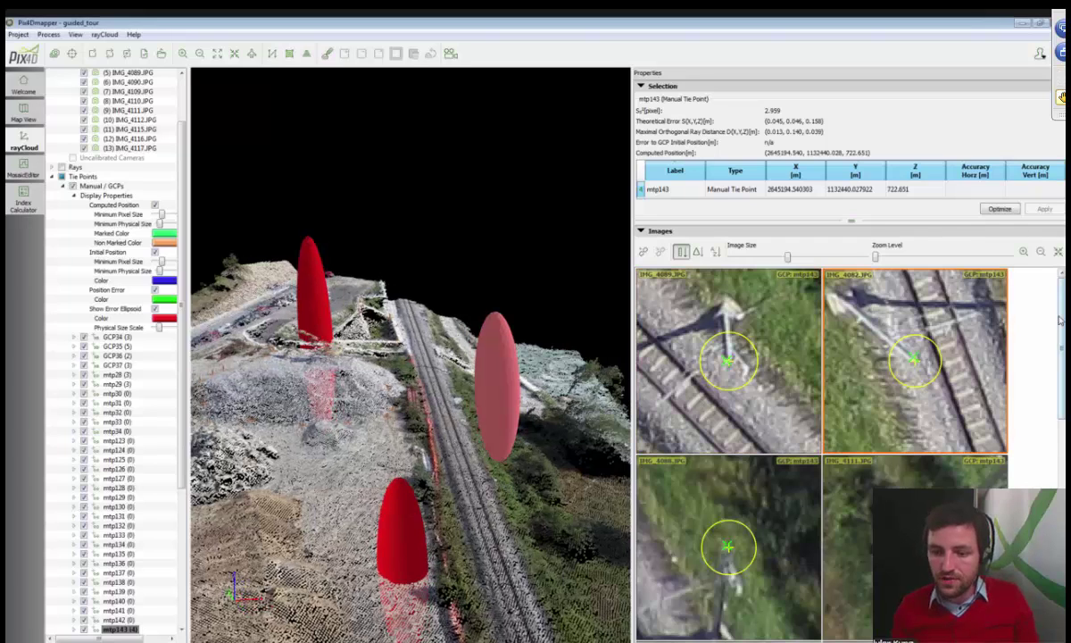
left_click_drag(1061, 300, 1058, 462)
scroll(910, 432, "down", 2)
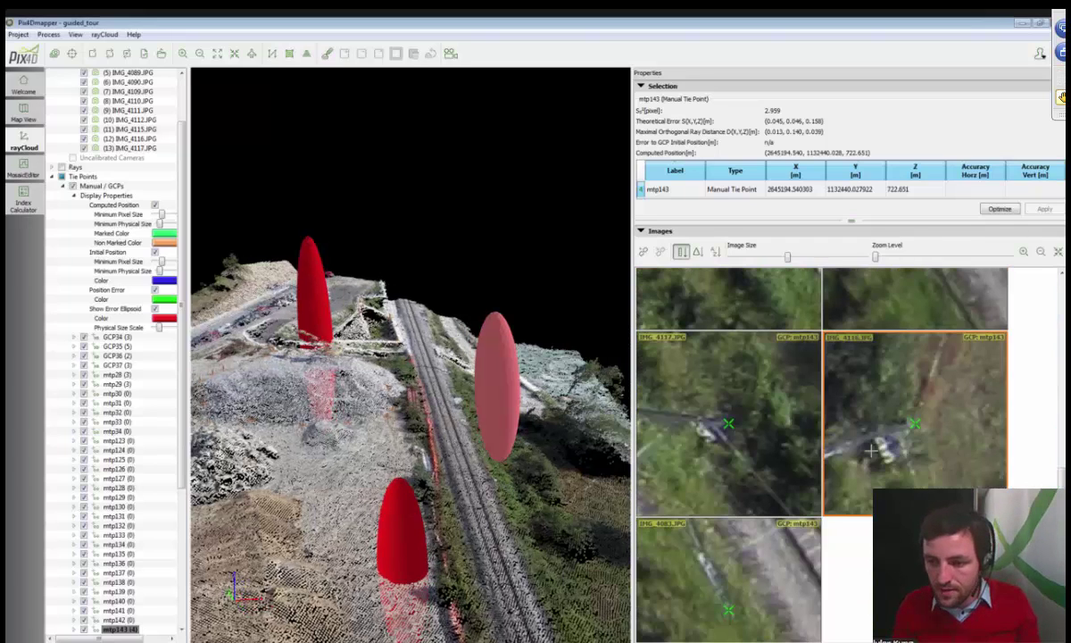
left_click(911, 423)
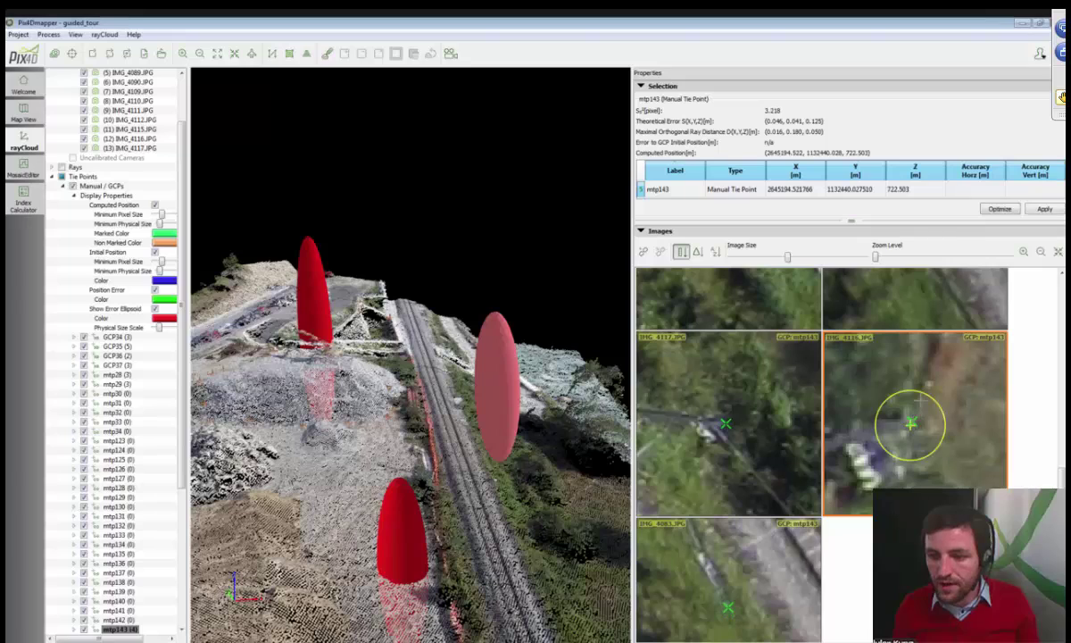
left_click(916, 420)
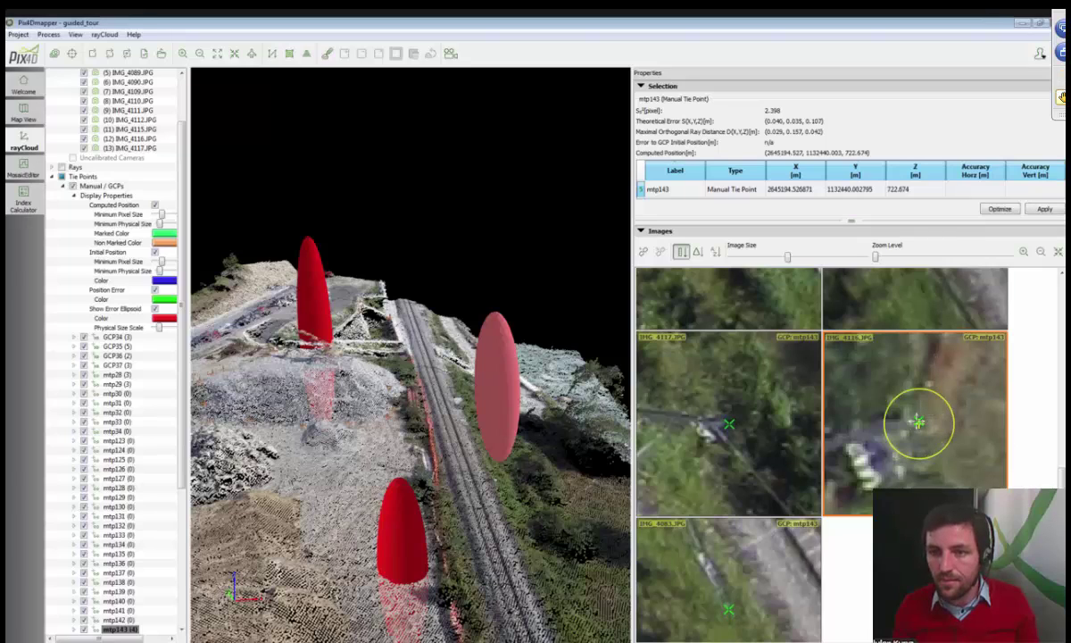
left_click(919, 419)
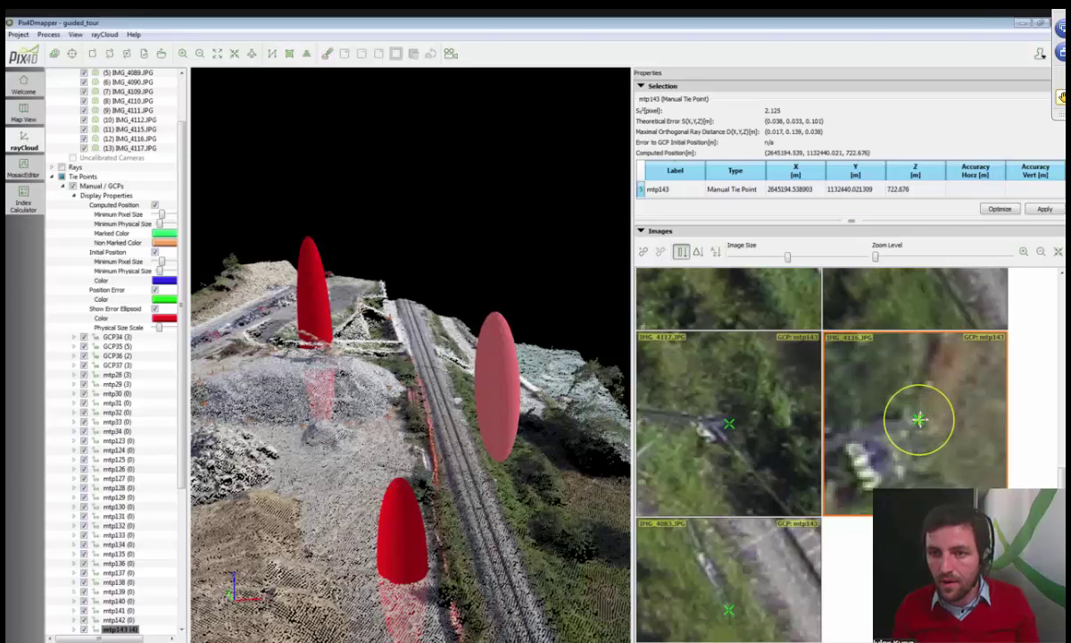
left_click(1046, 209)
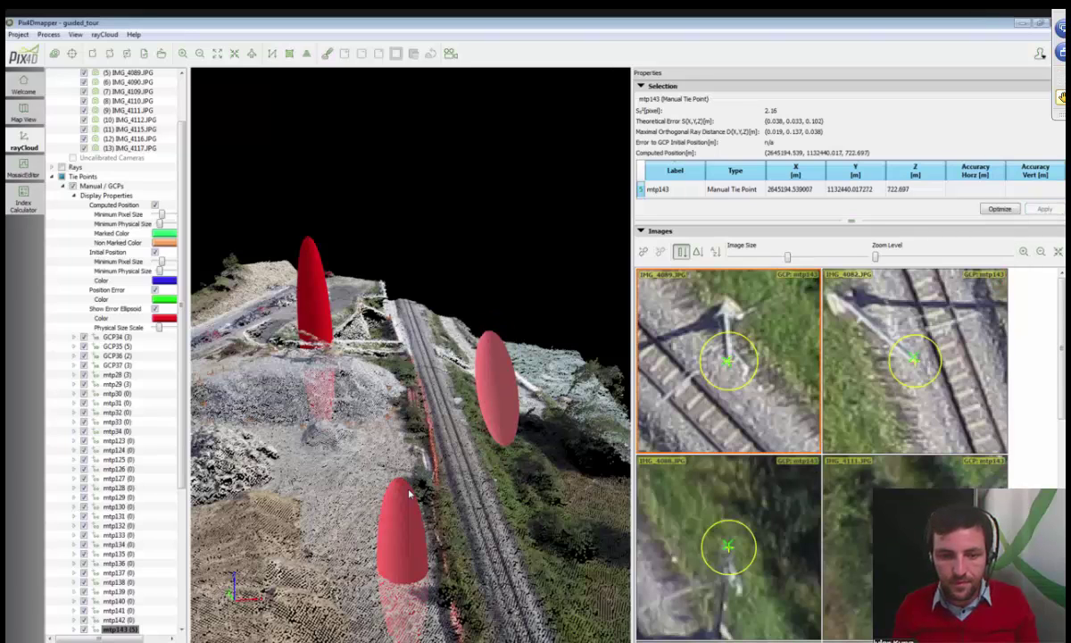
left_click_drag(613, 445, 548, 444)
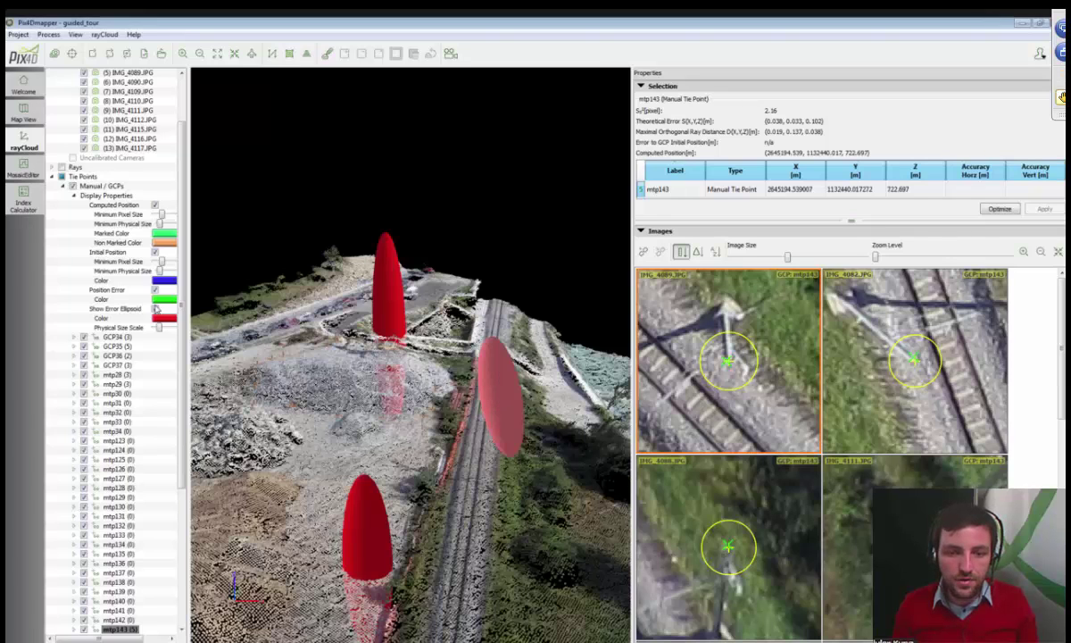
Reduce the error ellipsoids' physical size scale to the minimum and inspect the ellipsoids around the railway
left_click_drag(158, 326, 156, 328)
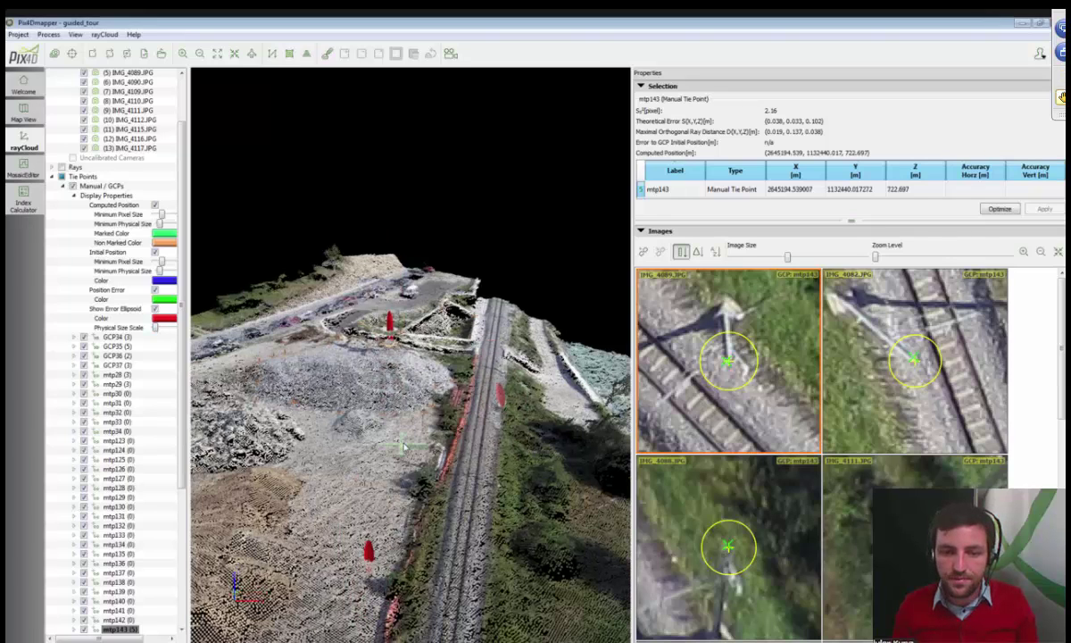
left_click_drag(401, 445, 386, 482)
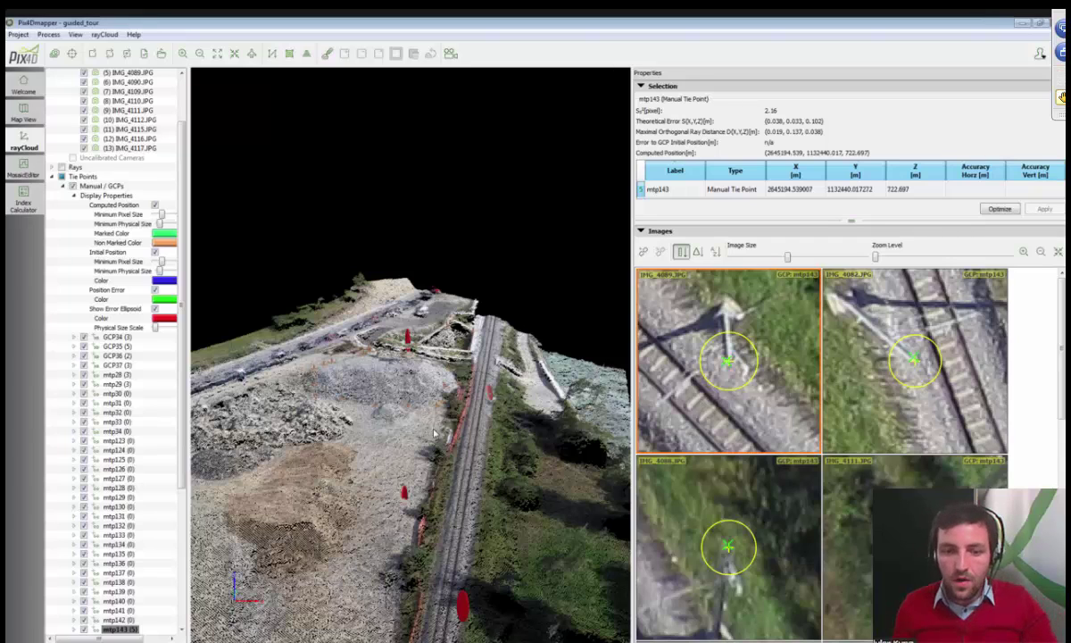
left_click_drag(435, 433, 394, 480)
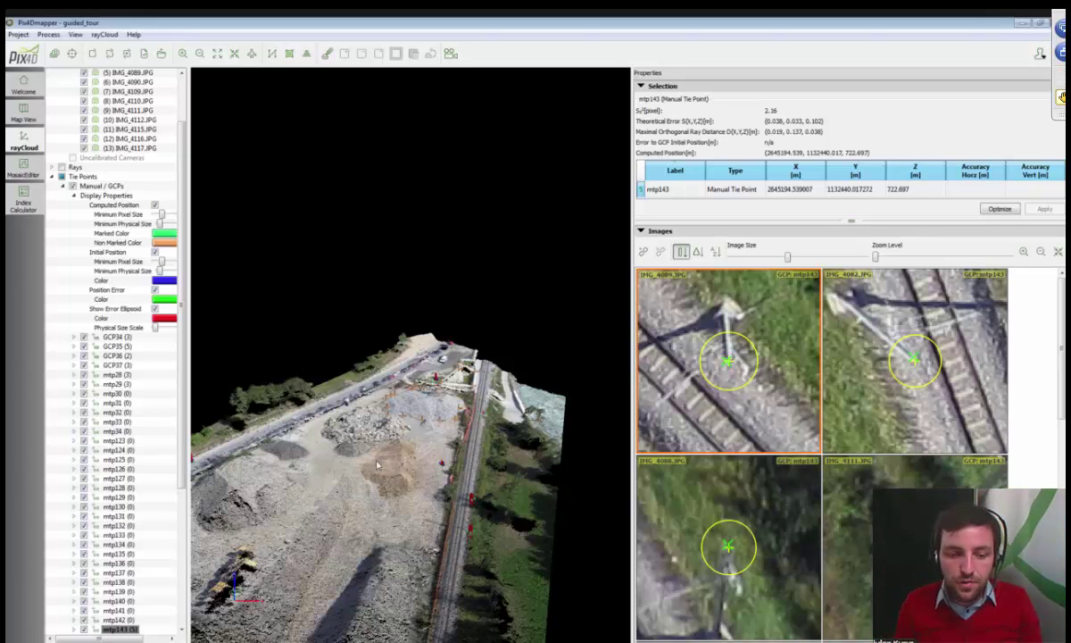
middle_click_drag(351, 433, 424, 409)
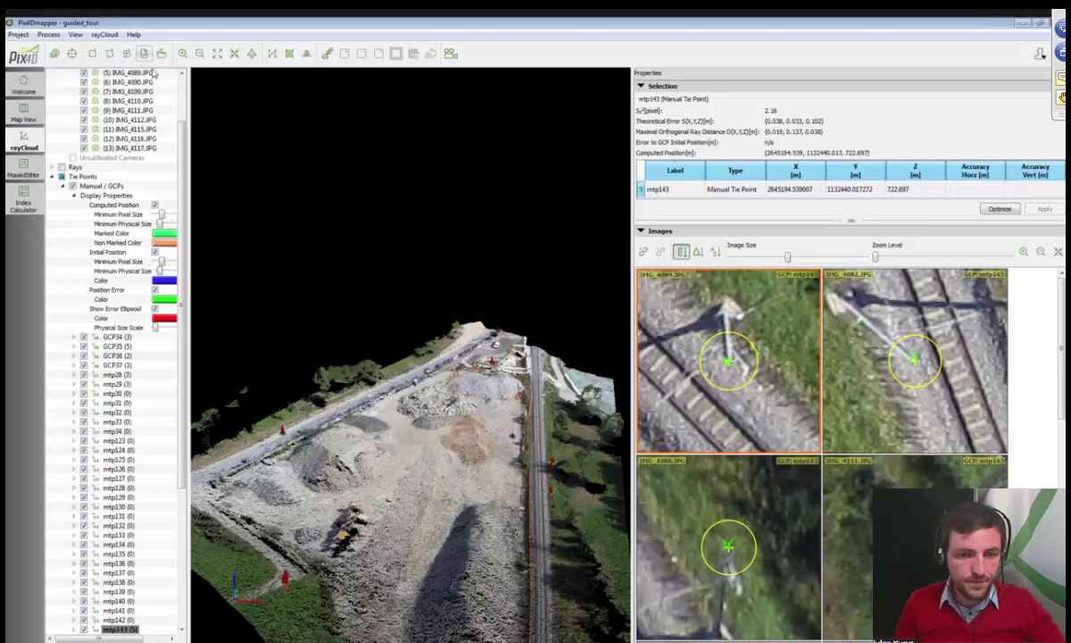
Examine the whole densified point cloud of the site and its stockpiles from oblique and overhead viewpoints
scroll(412, 473, "down", 5)
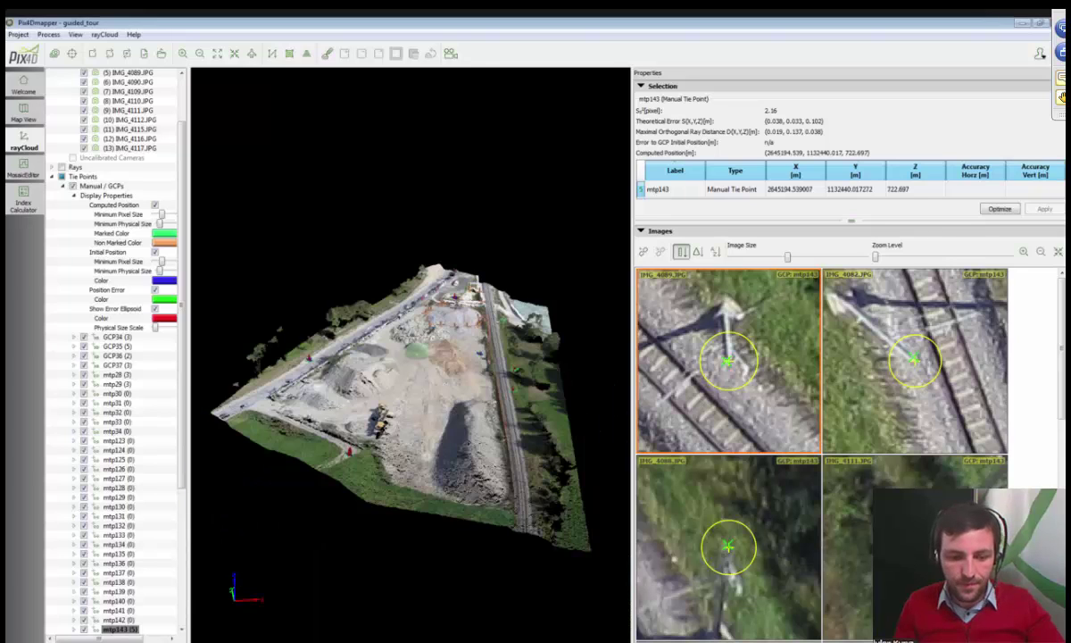
left_click_drag(417, 362, 464, 367)
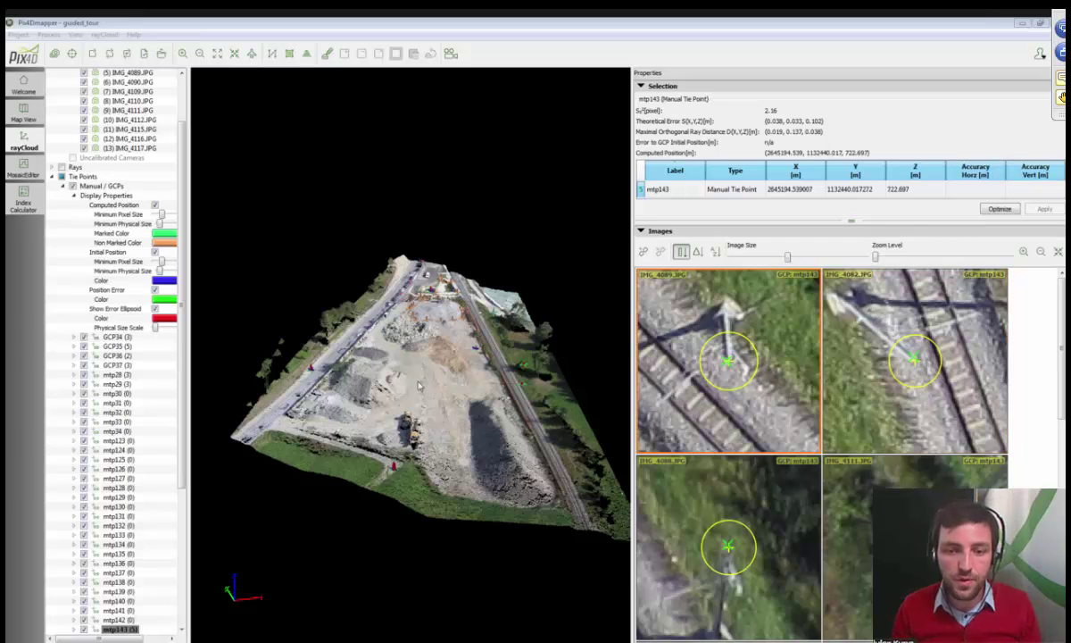
left_click_drag(445, 316, 422, 356)
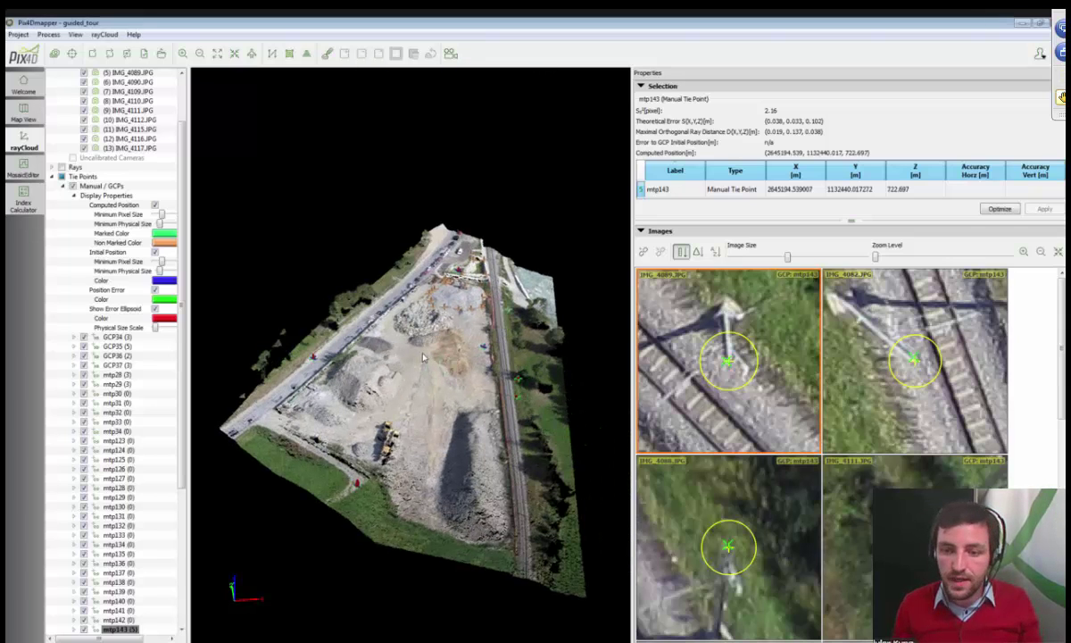
scroll(422, 358, "up", 3)
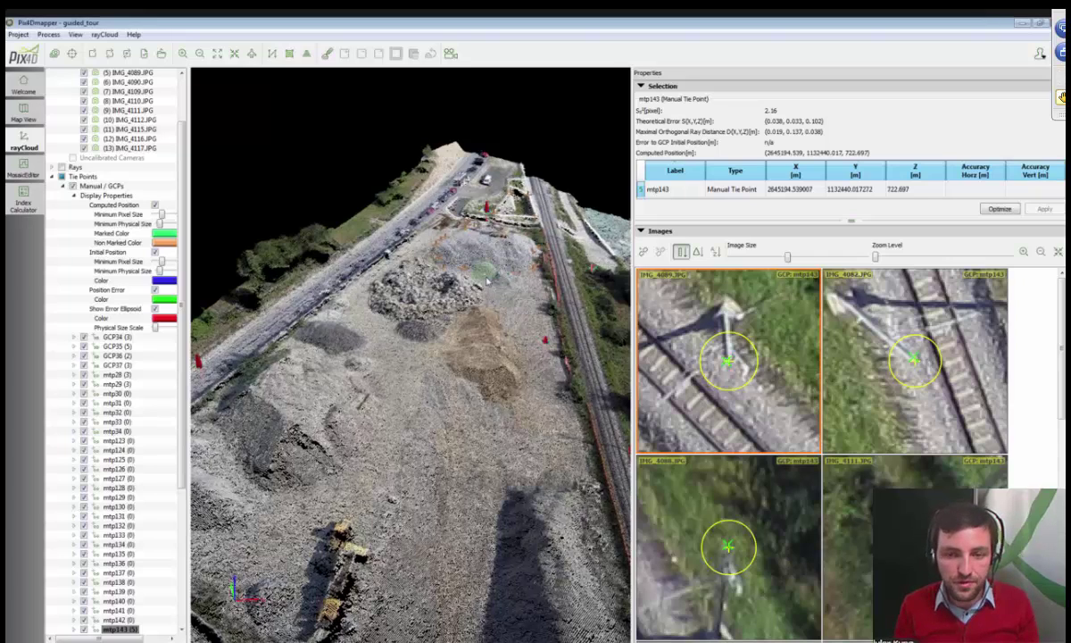
left_click_drag(486, 282, 492, 397)
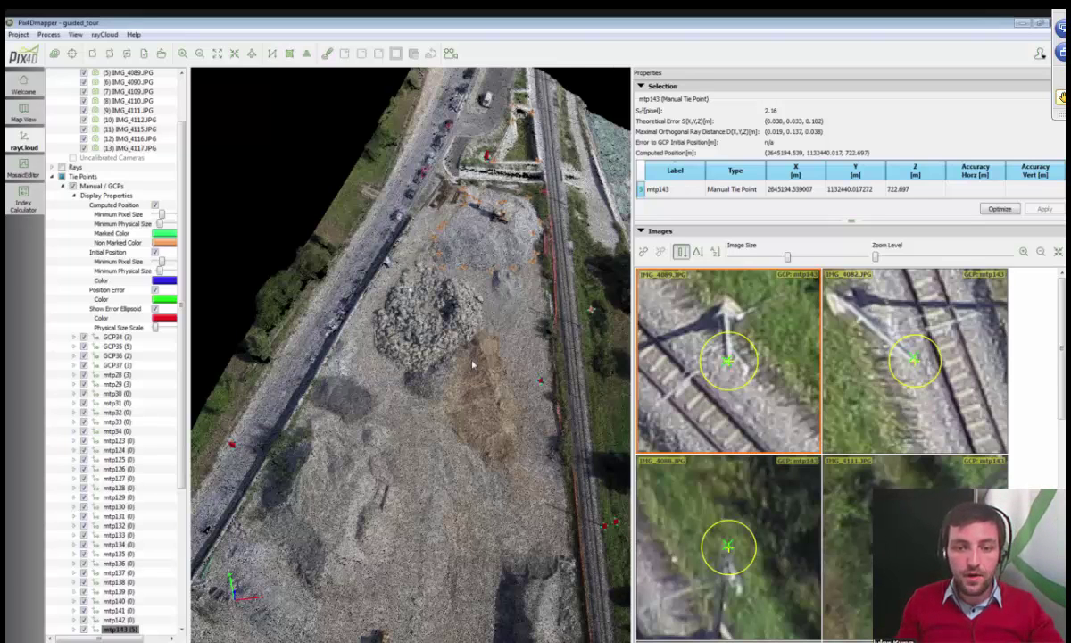
scroll(473, 366, "down", 10)
scroll(466, 384, "up", 3)
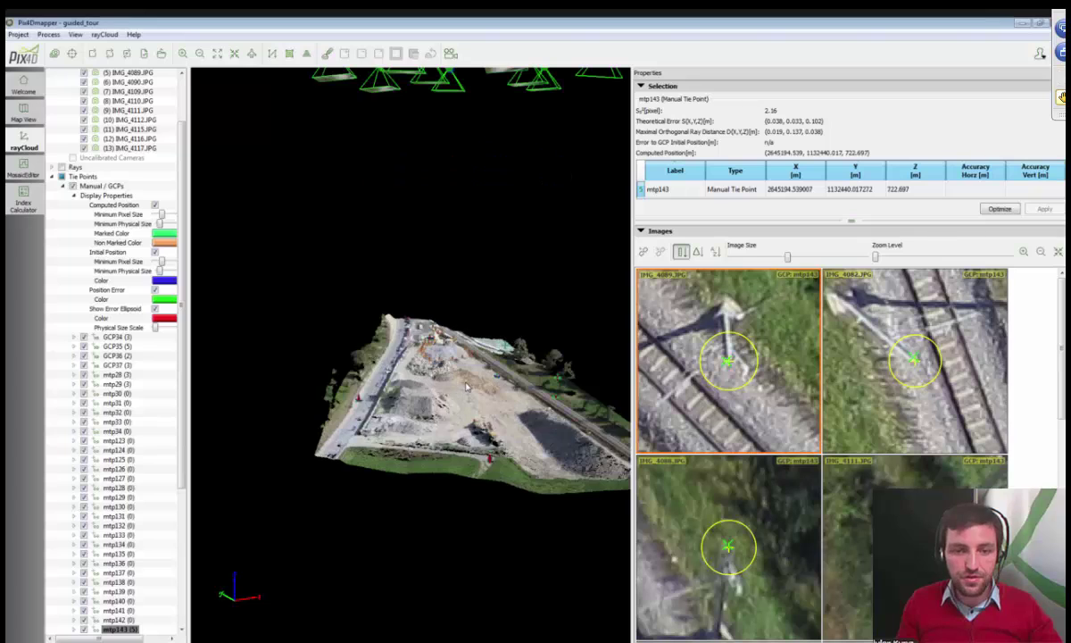
scroll(466, 386, "up", 5)
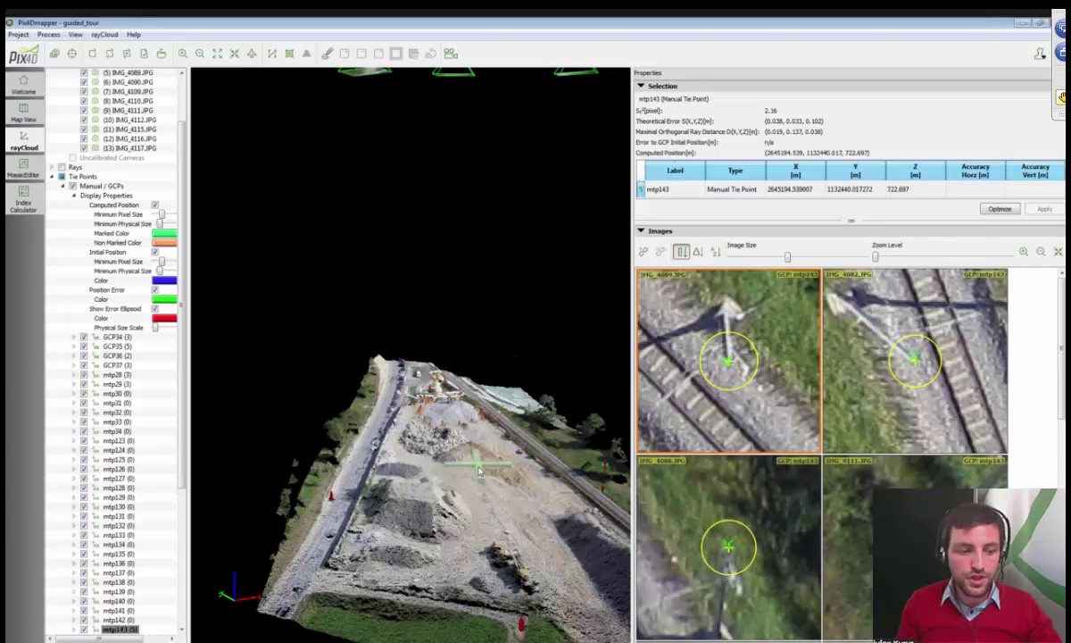
scroll(441, 490, "up", 2)
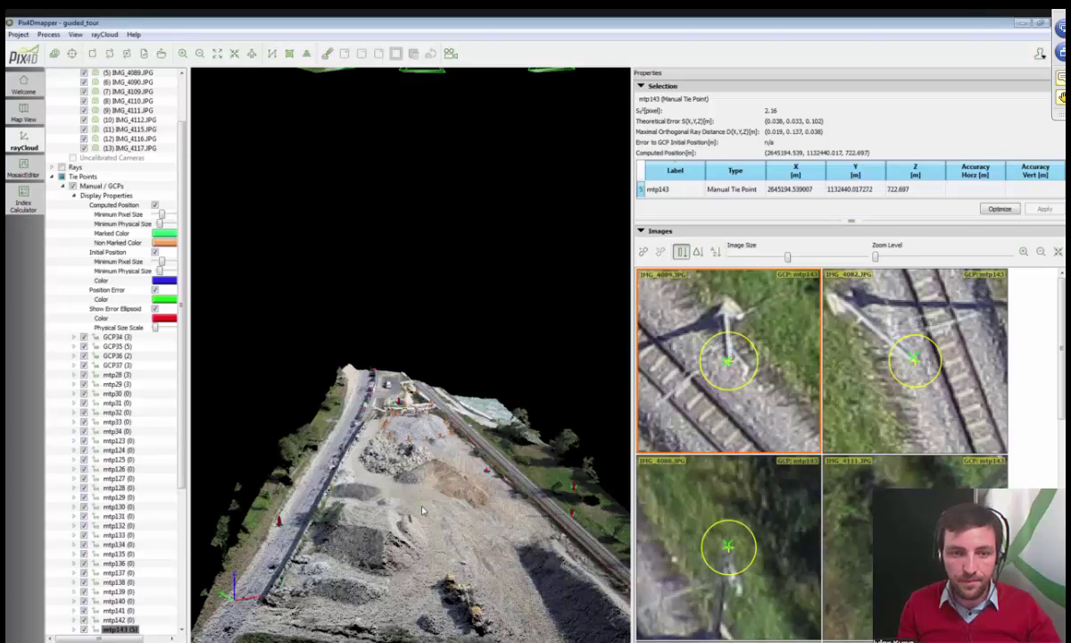
left_click_drag(399, 480, 435, 442)
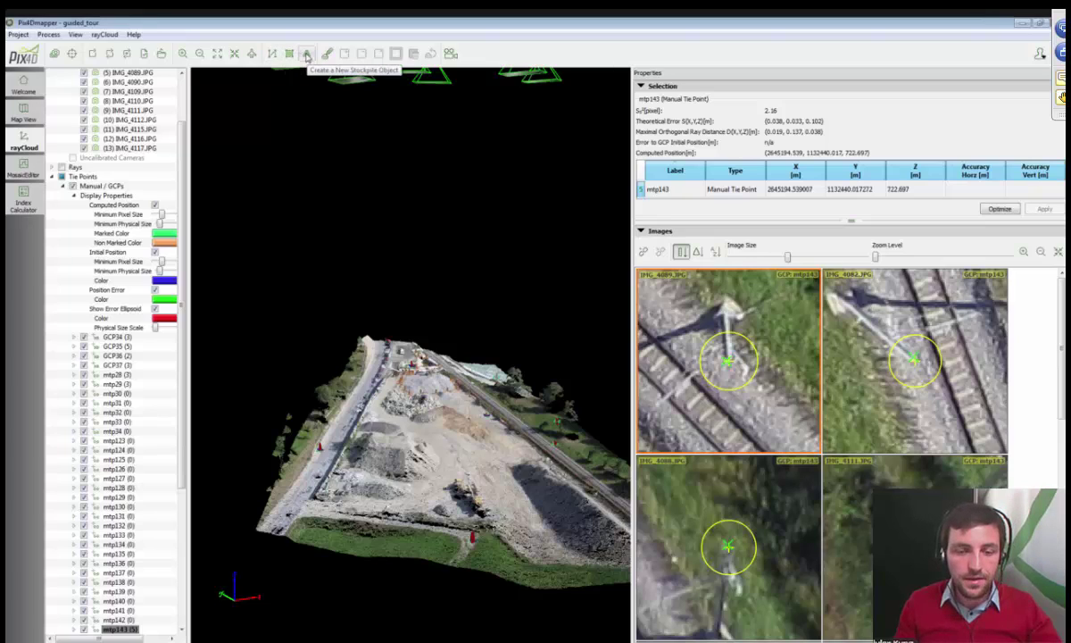
Collapse the tie points and slightly increase the display point size of the point clouds
left_click(306, 56)
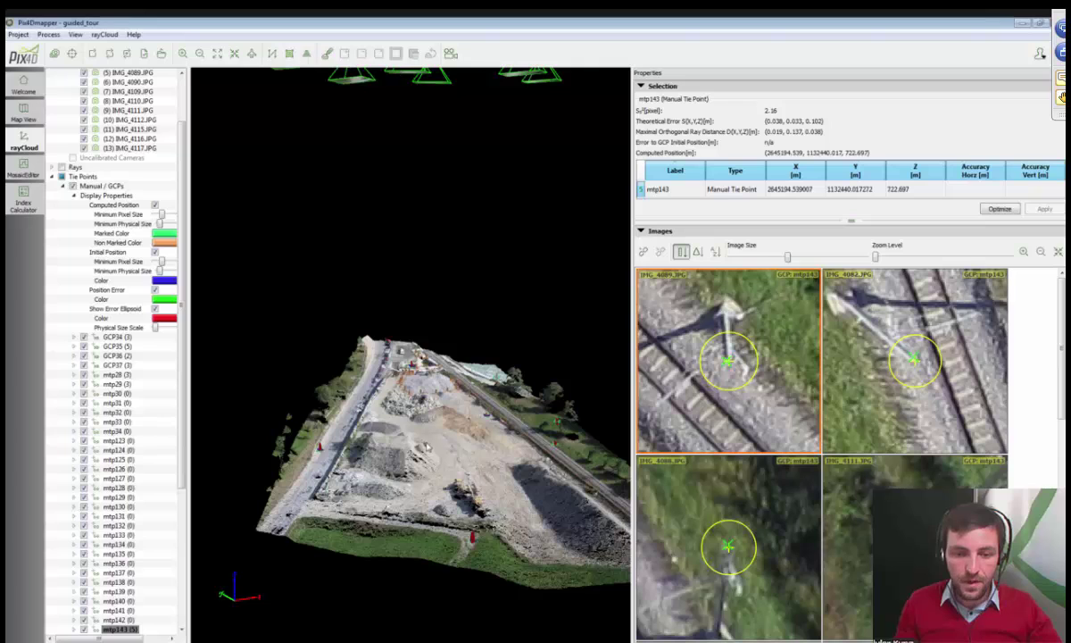
left_click_drag(428, 454, 413, 553)
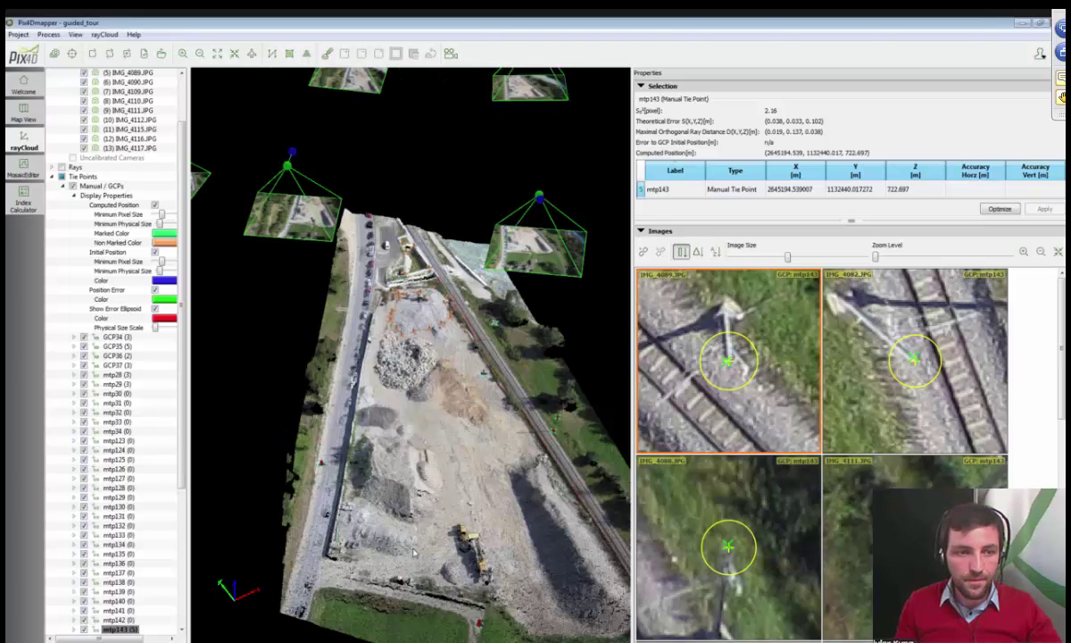
scroll(370, 343, "up", 5)
left_click(252, 53)
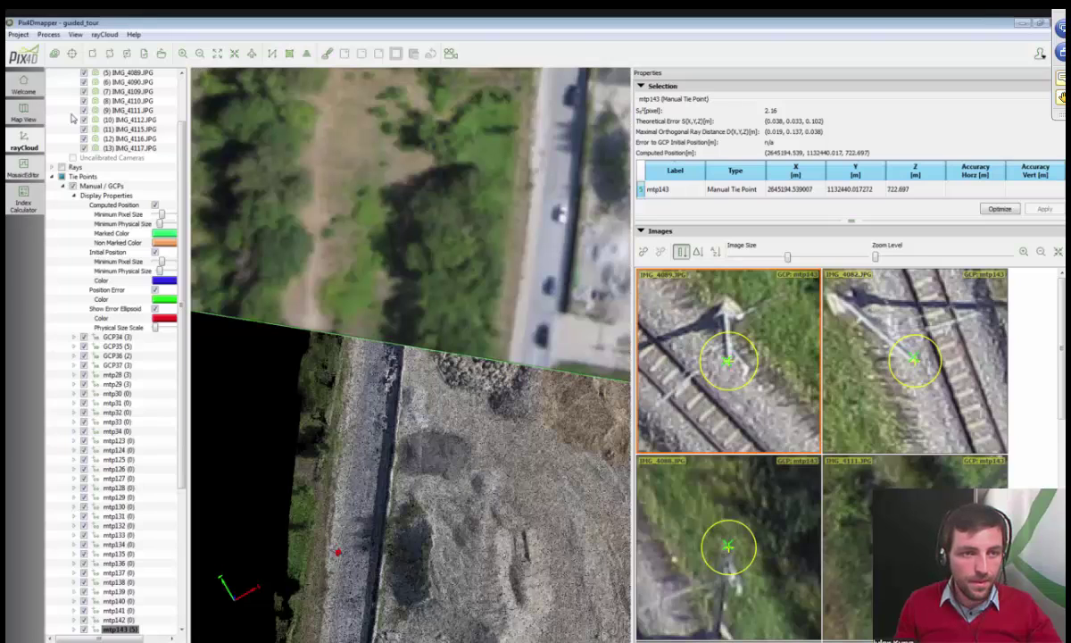
left_click(52, 177)
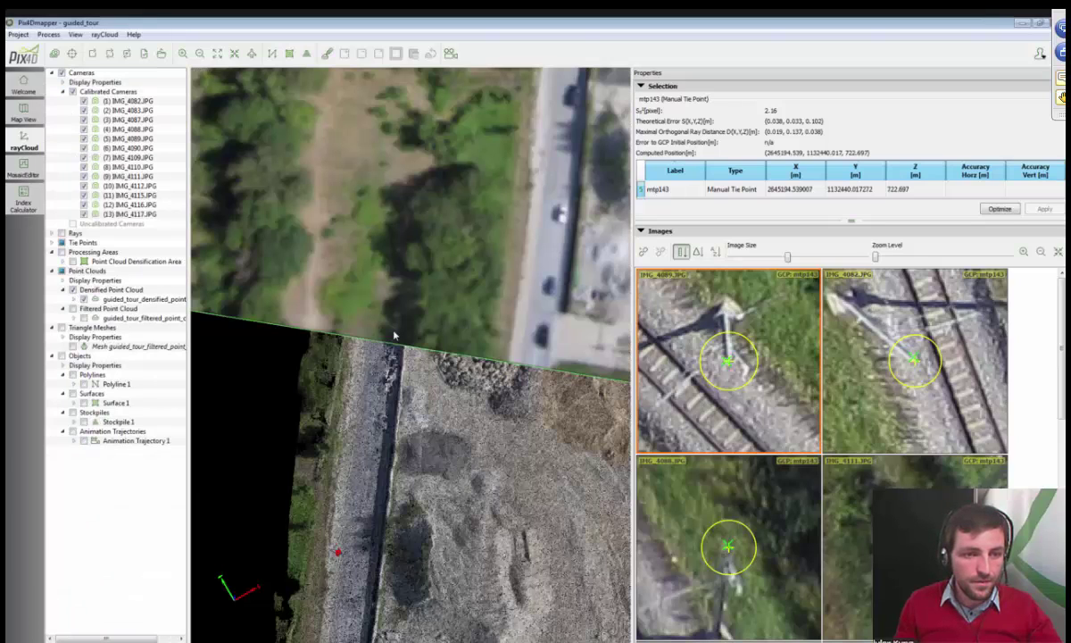
left_click(63, 281)
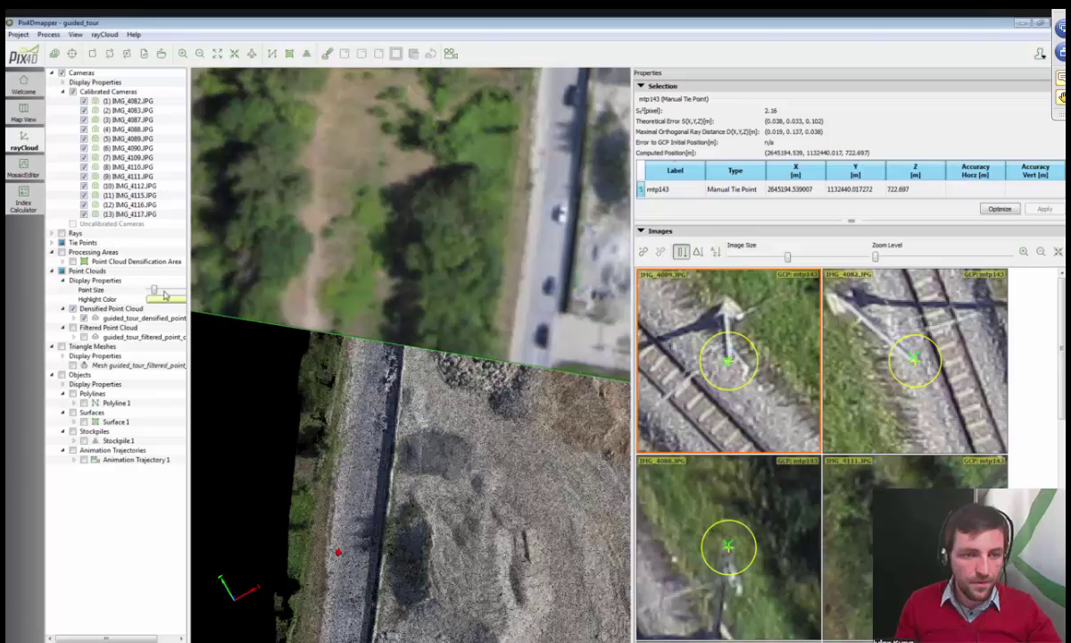
left_click_drag(154, 291, 155, 292)
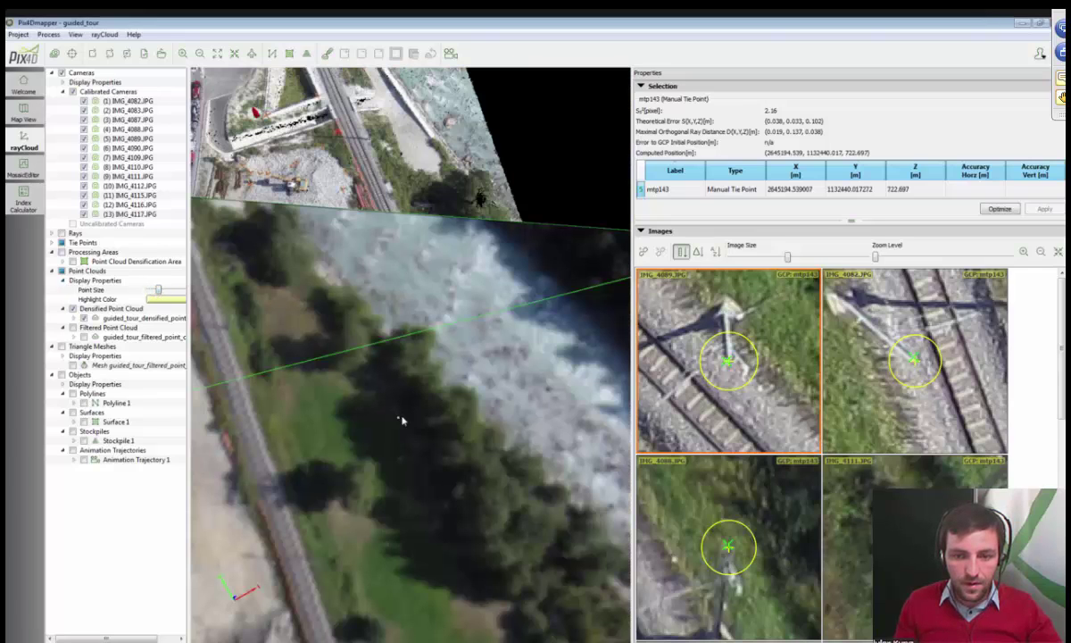
Select a densified point on the yellow construction machine and examine the machine closely from above
scroll(435, 331, "up", 3)
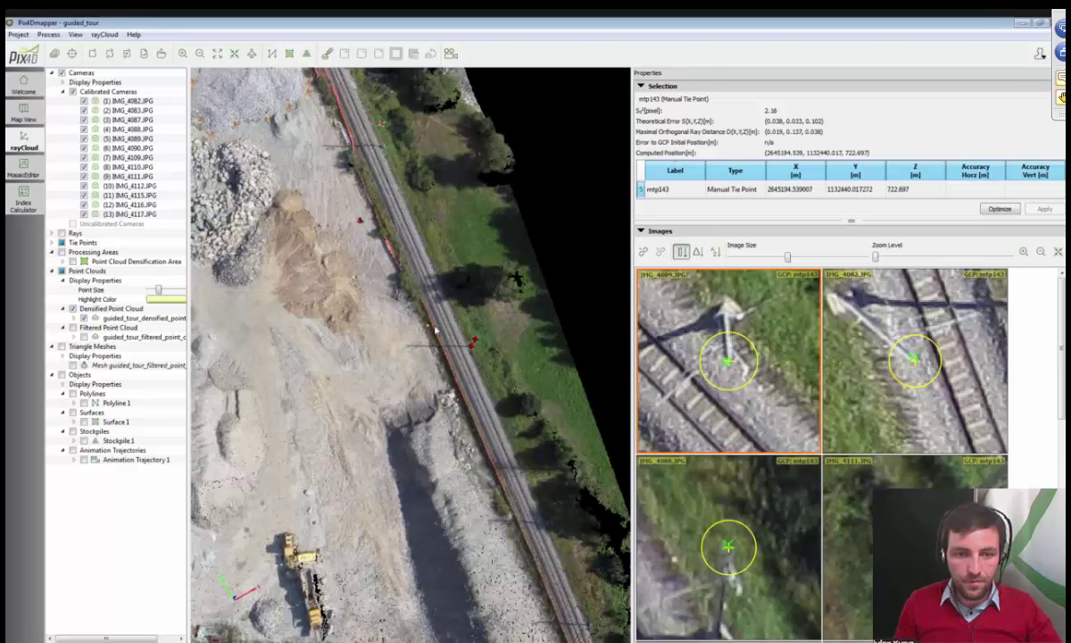
scroll(435, 331, "up", 5)
left_click_drag(435, 330, 309, 175)
scroll(342, 306, "up", 5)
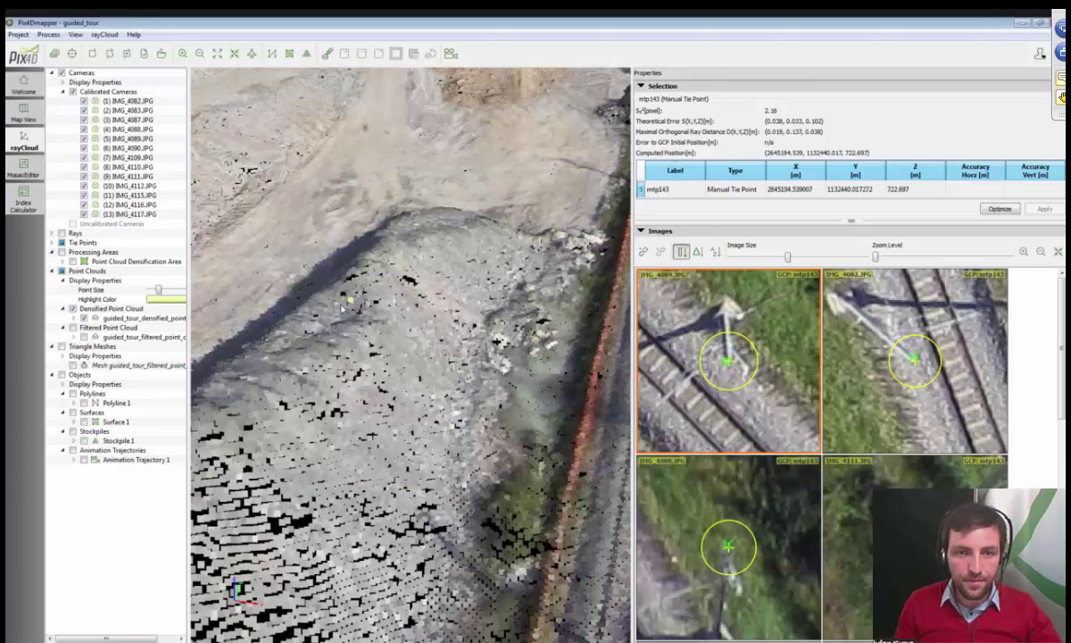
left_click_drag(342, 306, 333, 178)
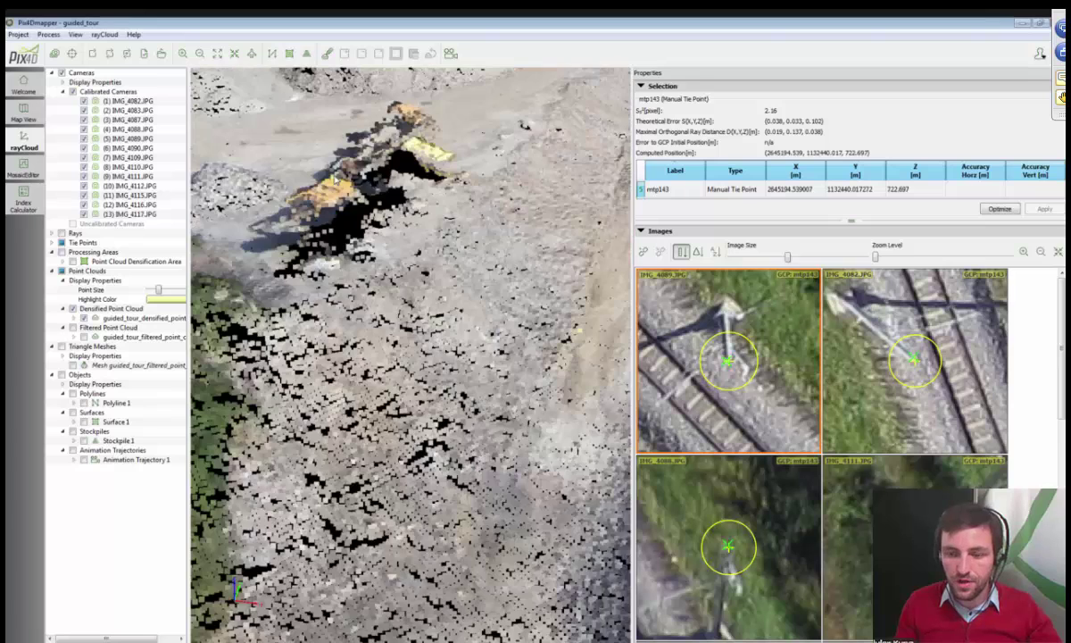
double_click(333, 178)
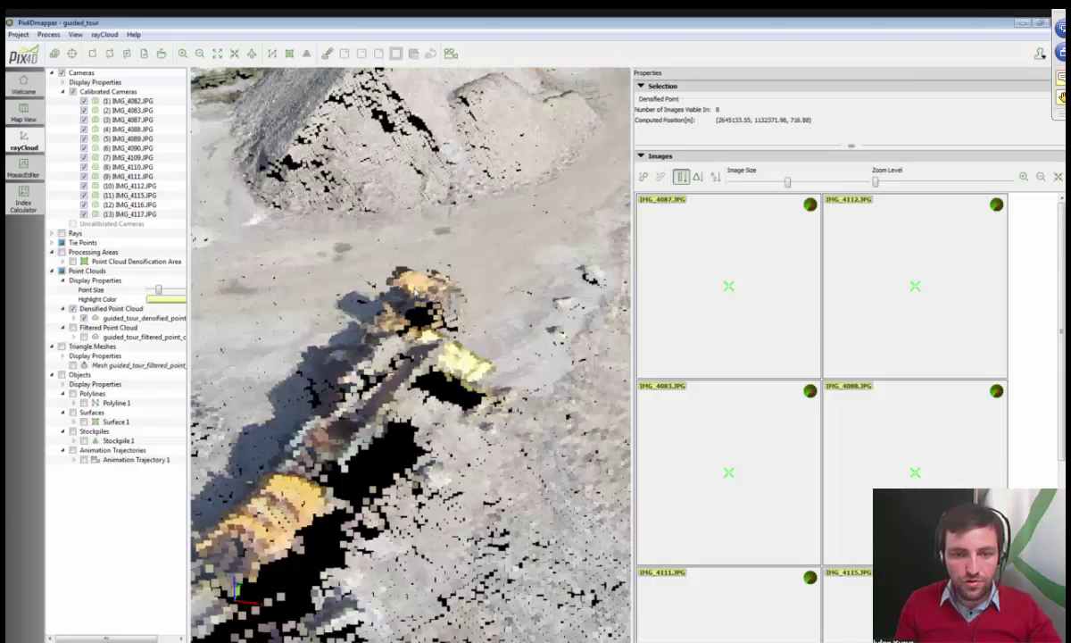
left_click_drag(404, 297, 361, 437)
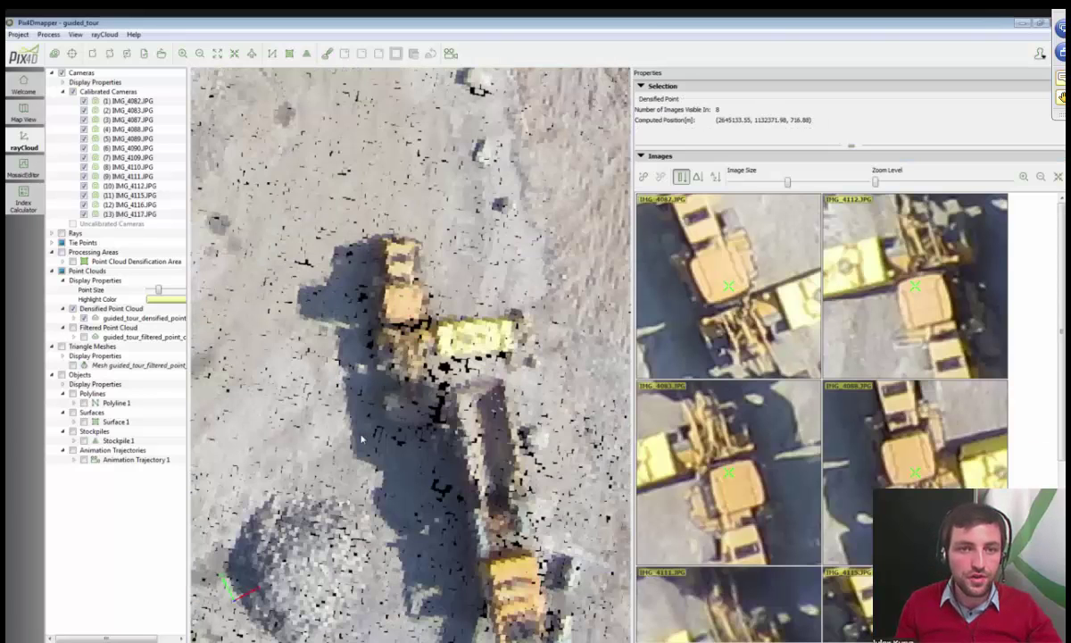
scroll(400, 323, "up", 5)
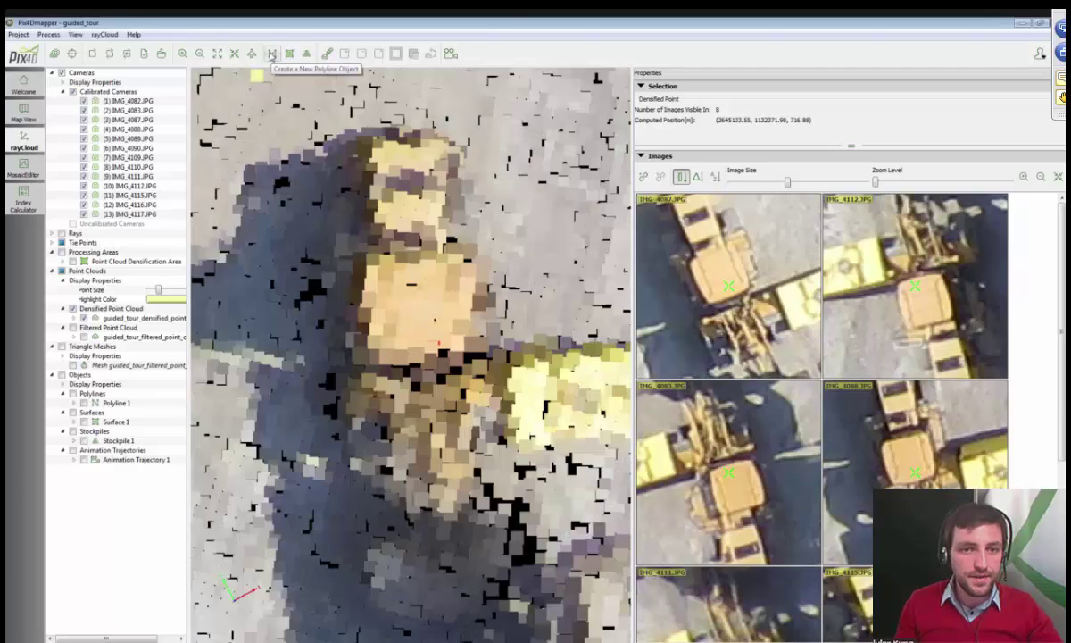
Draw a two-vertex polyline about 1.70 m long along the edge of the machine's orange roof
left_click(272, 55)
left_click(362, 358)
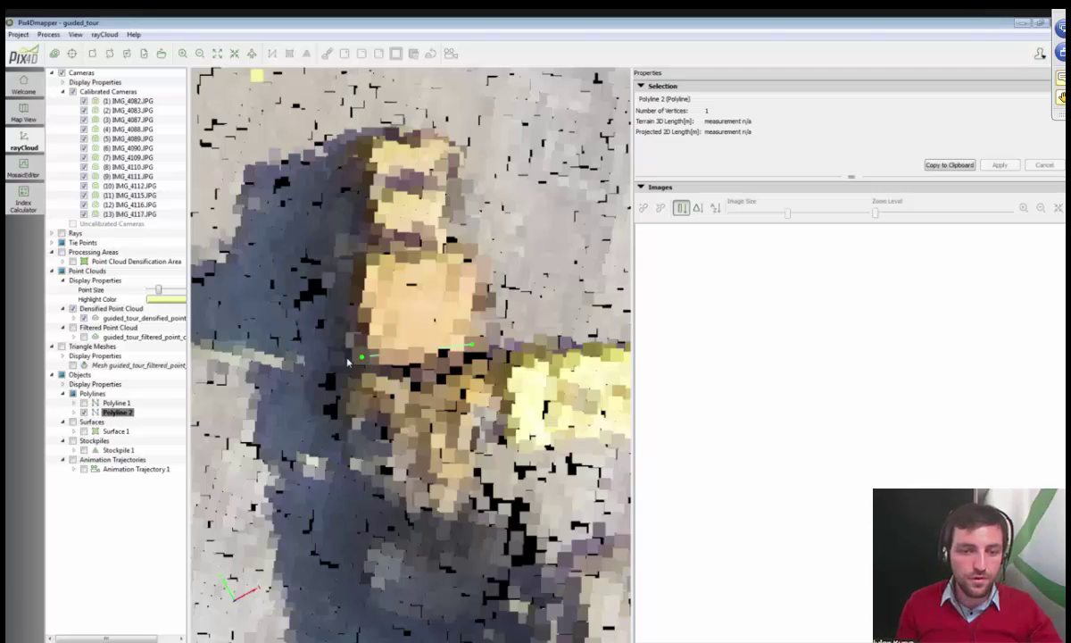
left_click(477, 351)
right_click(477, 350)
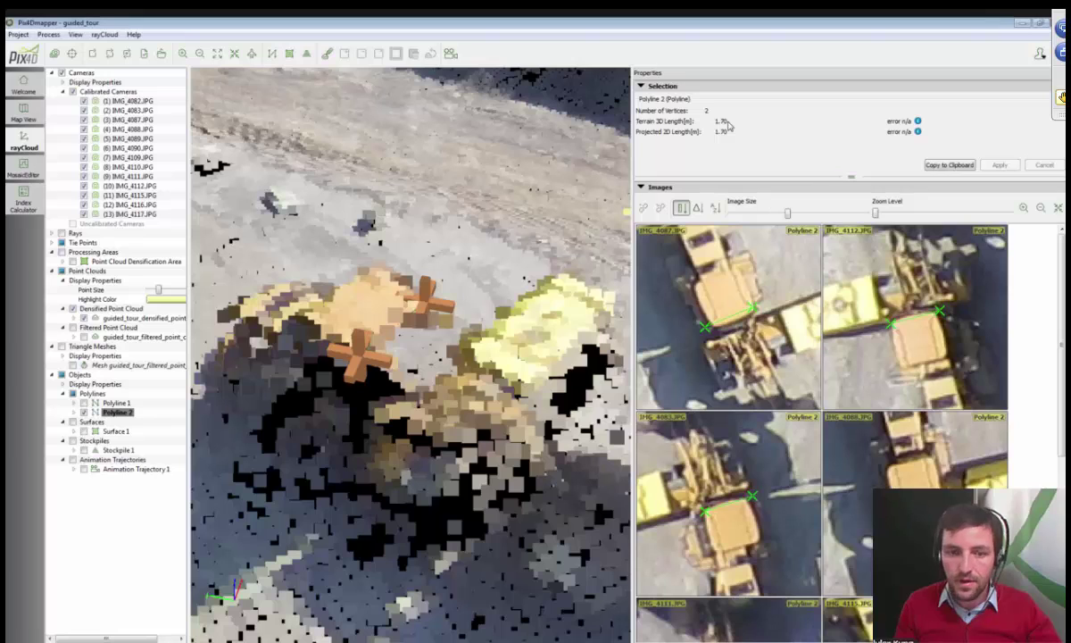
Mark both polyline vertices at the roof-edge corners in IMG_4087.JPG and IMG_4112.JPG and apply the refined positions
left_click(691, 313)
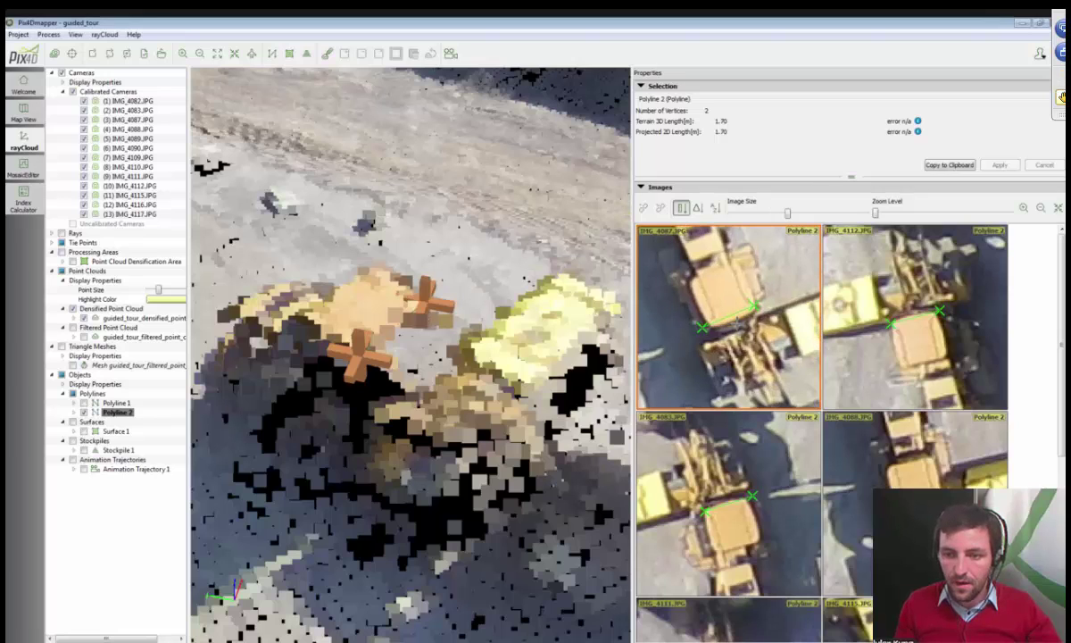
scroll(736, 323, "up", 5)
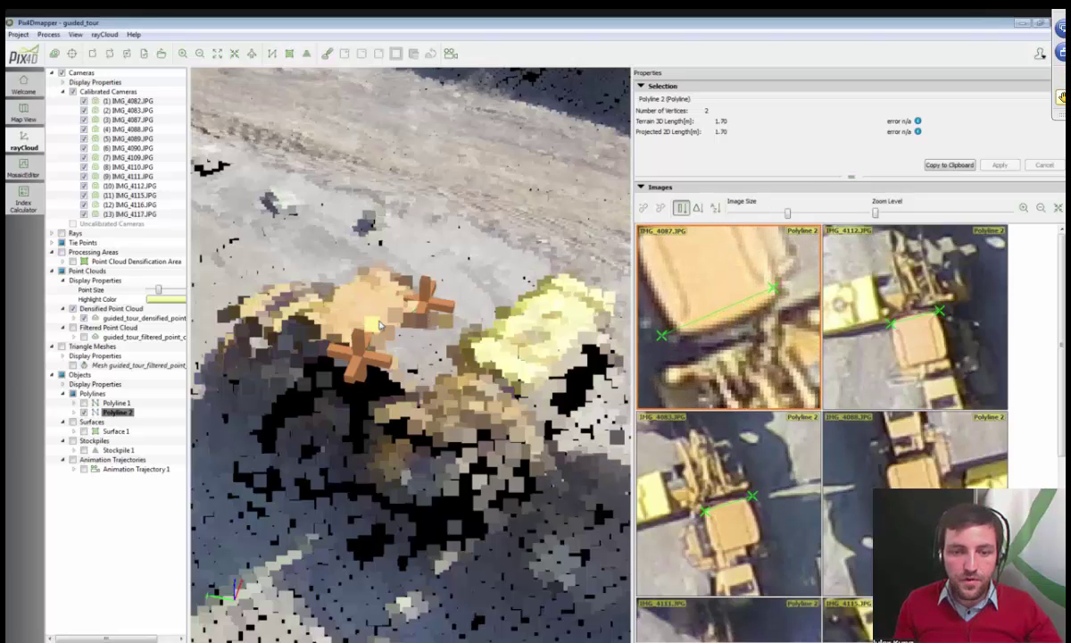
mouse_move(376, 324)
left_mouse_down()
mouse_move(107, 202)
mouse_move(282, 190)
mouse_move(576, 445)
mouse_move(670, 112)
mouse_move(612, 314)
mouse_move(583, 337)
left_mouse_up()
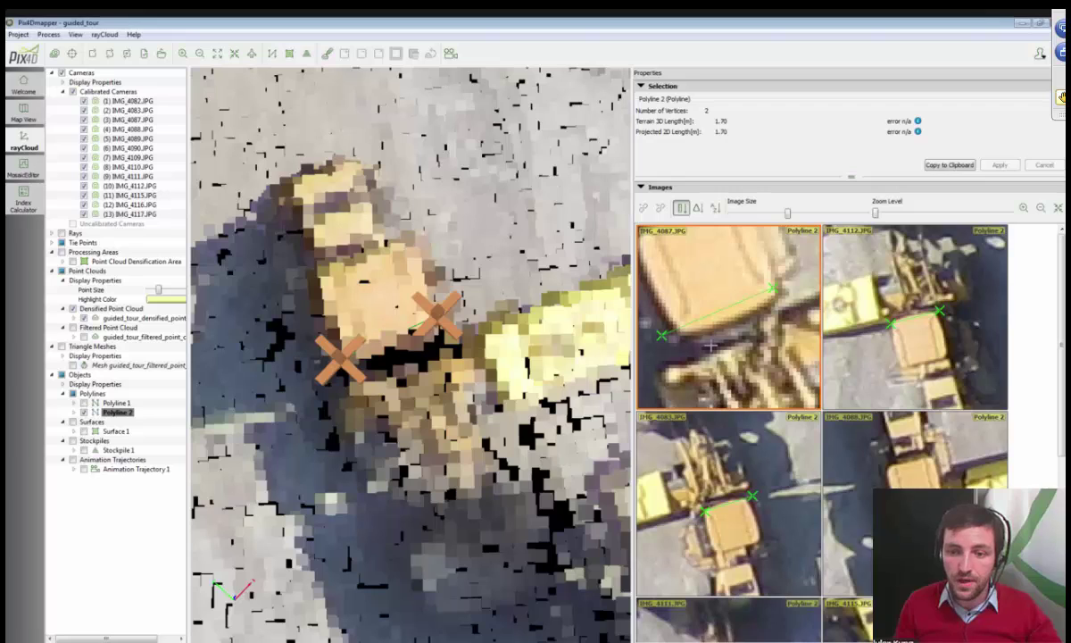
scroll(684, 287, "down", 2)
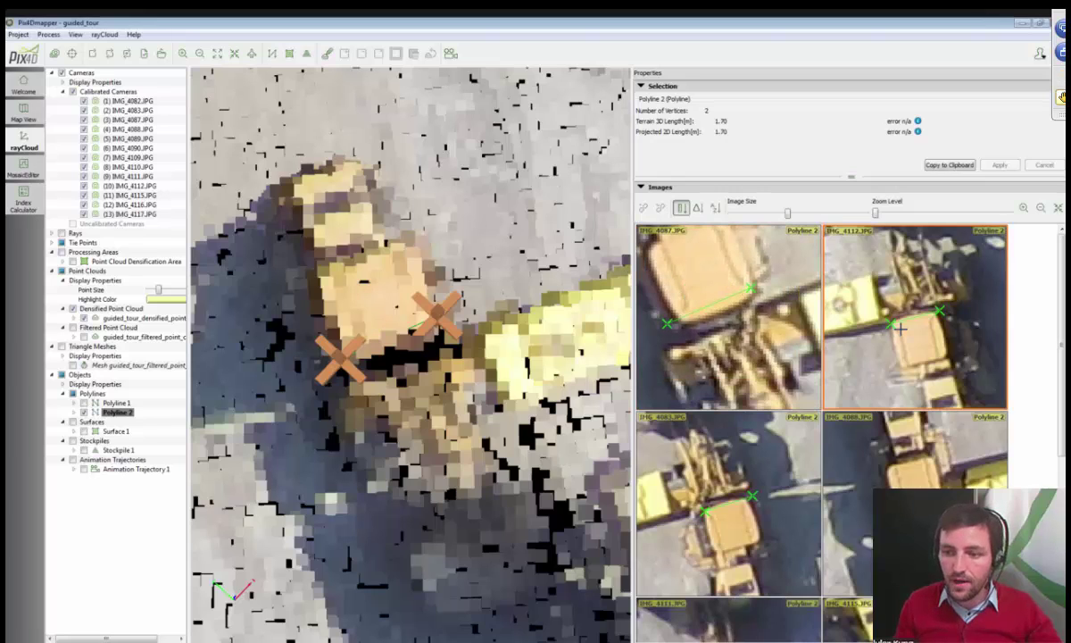
scroll(902, 330, "up", 3)
scroll(902, 330, "up", 1)
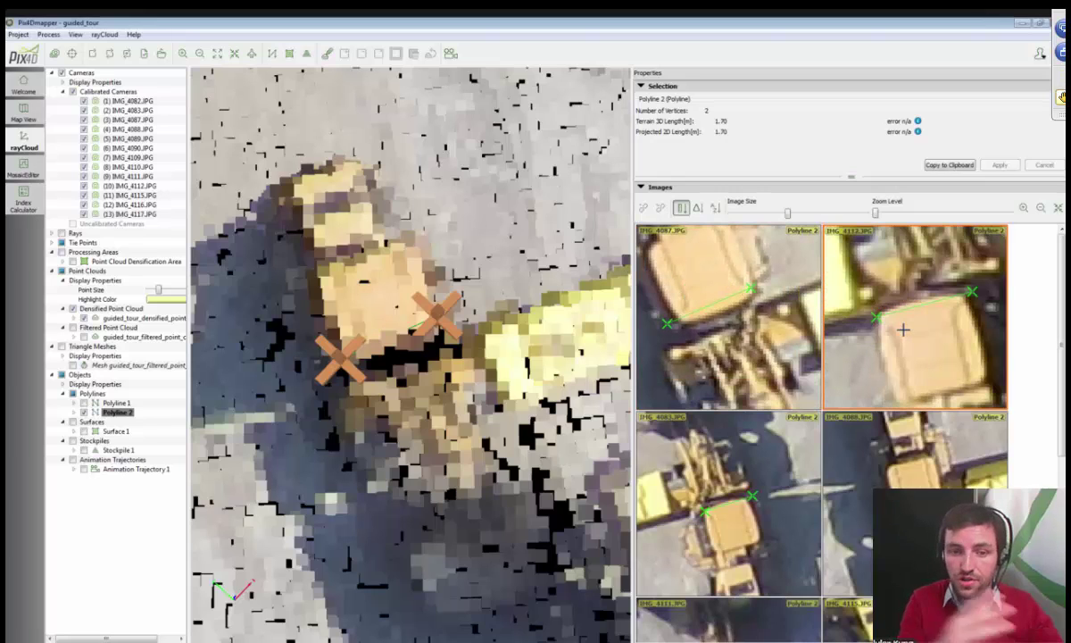
left_click(684, 320)
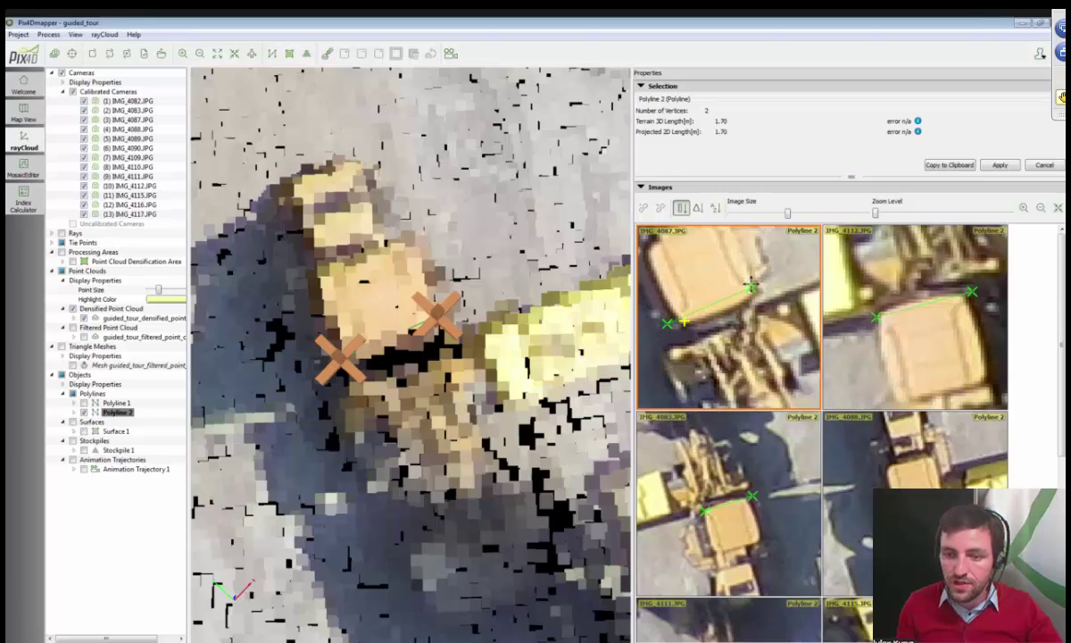
left_click(880, 315)
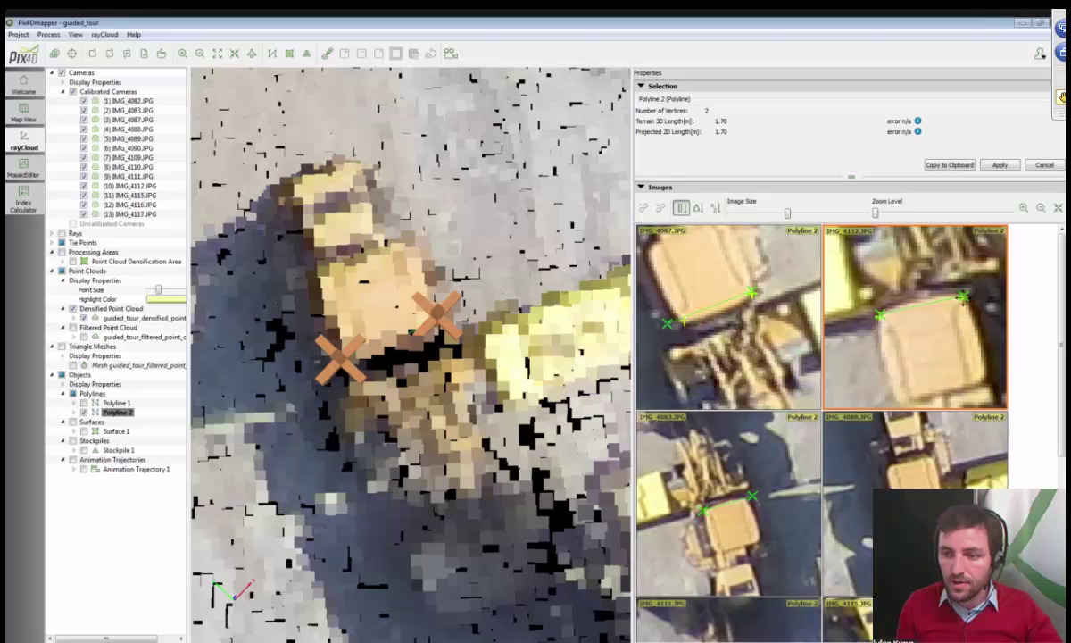
left_click(961, 296)
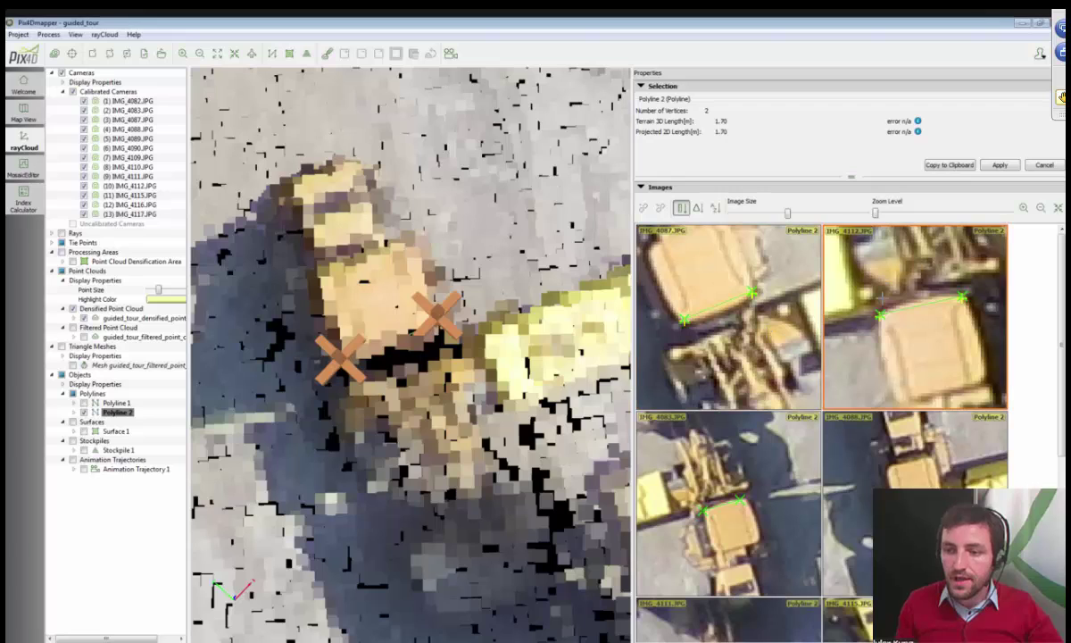
left_click(1000, 164)
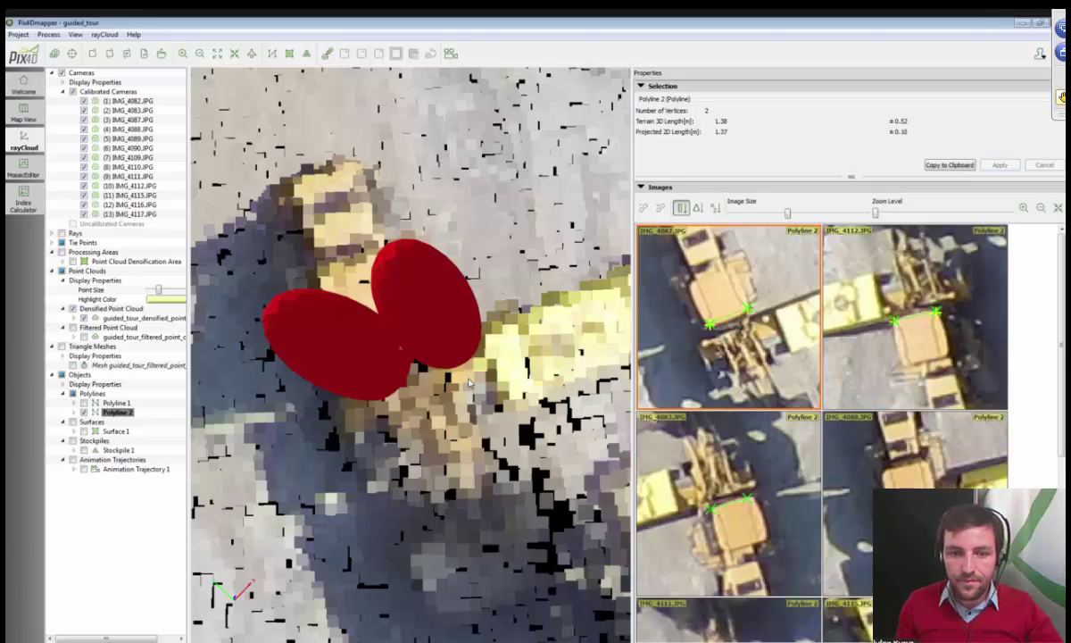
Mark both polyline vertices on the machine's roof corners in IMG_4083.JPG and apply the correction
left_click_drag(445, 419, 580, 357)
scroll(915, 295, "down", 1)
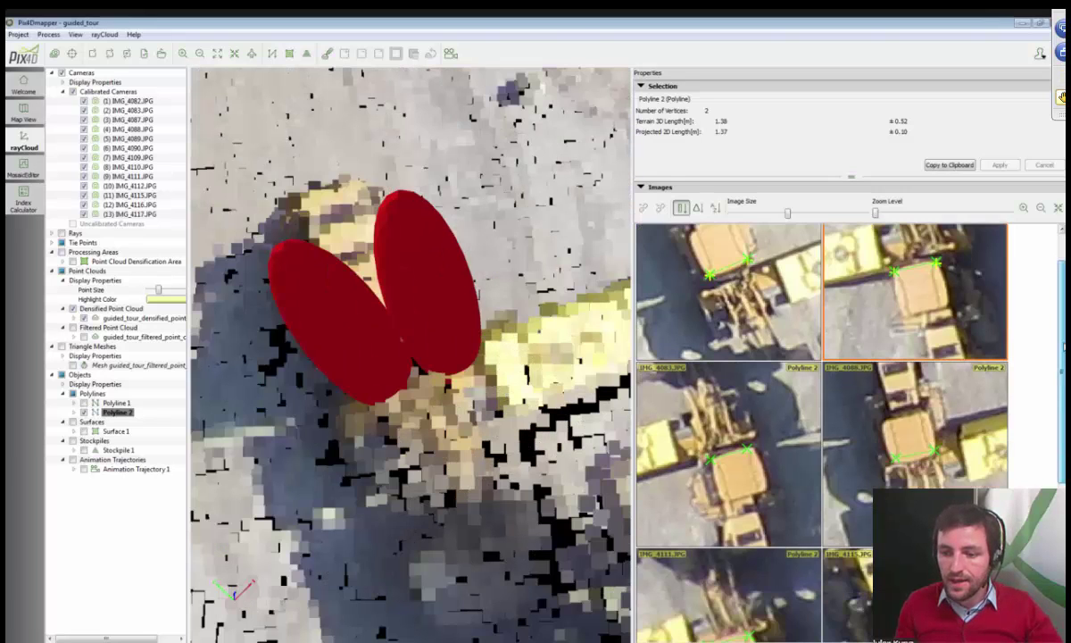
scroll(1056, 443, "down", 4)
left_click_drag(1057, 463, 1057, 423)
scroll(724, 329, "up", 3)
left_click(690, 335)
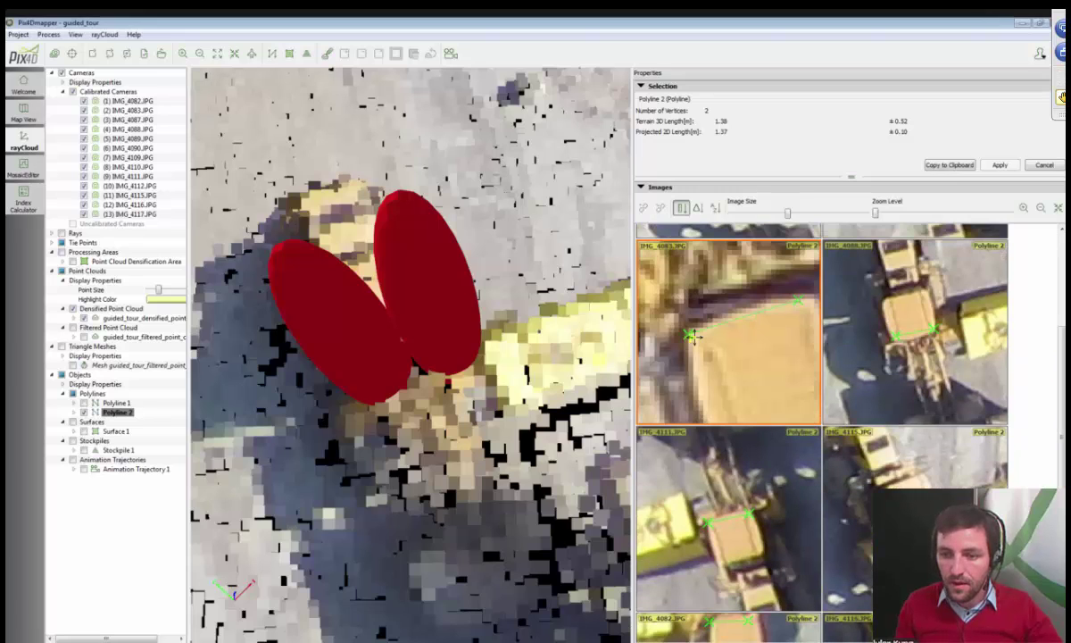
left_click(806, 299)
left_click(1000, 164)
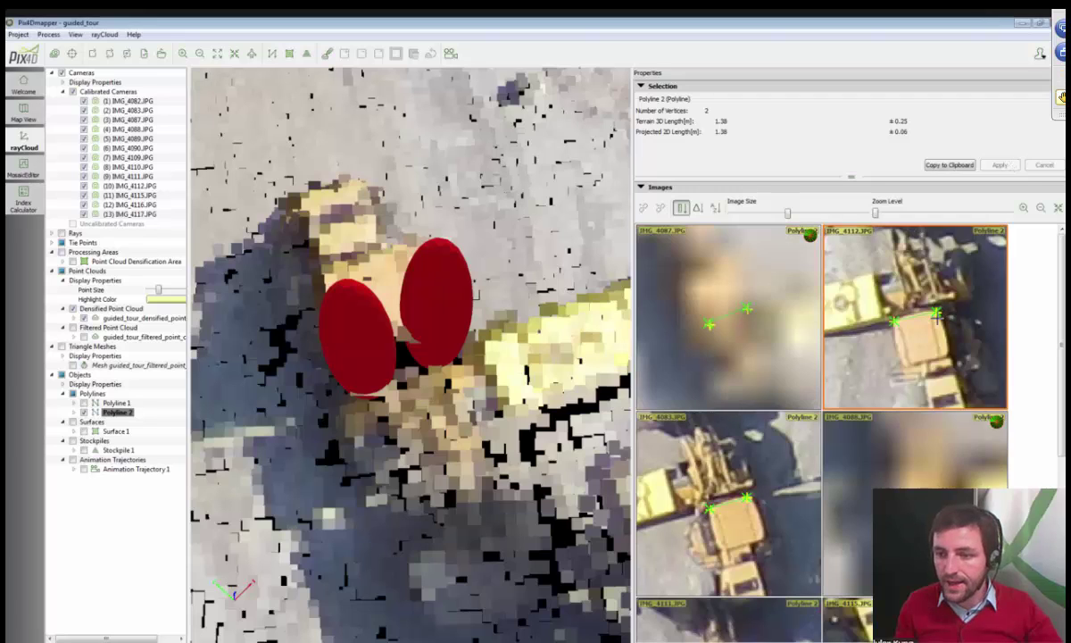
Mark the roof-edge vertices in IMG_4088.JPG, apply the correction, and check the refined polyline and its error ellipsoids
scroll(913, 503, "up", 3)
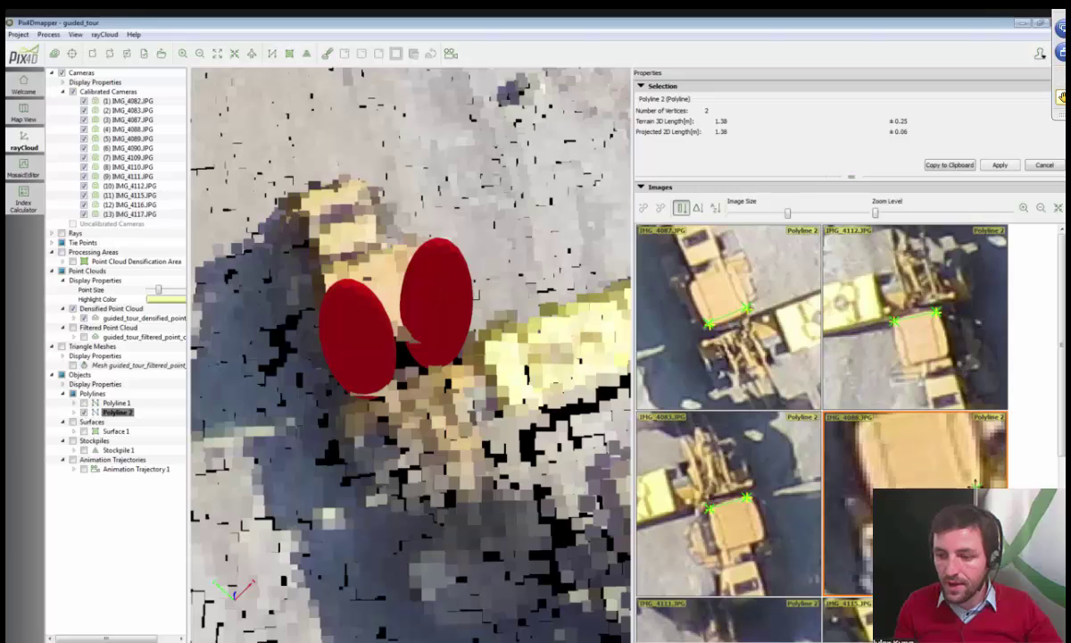
left_click(999, 165)
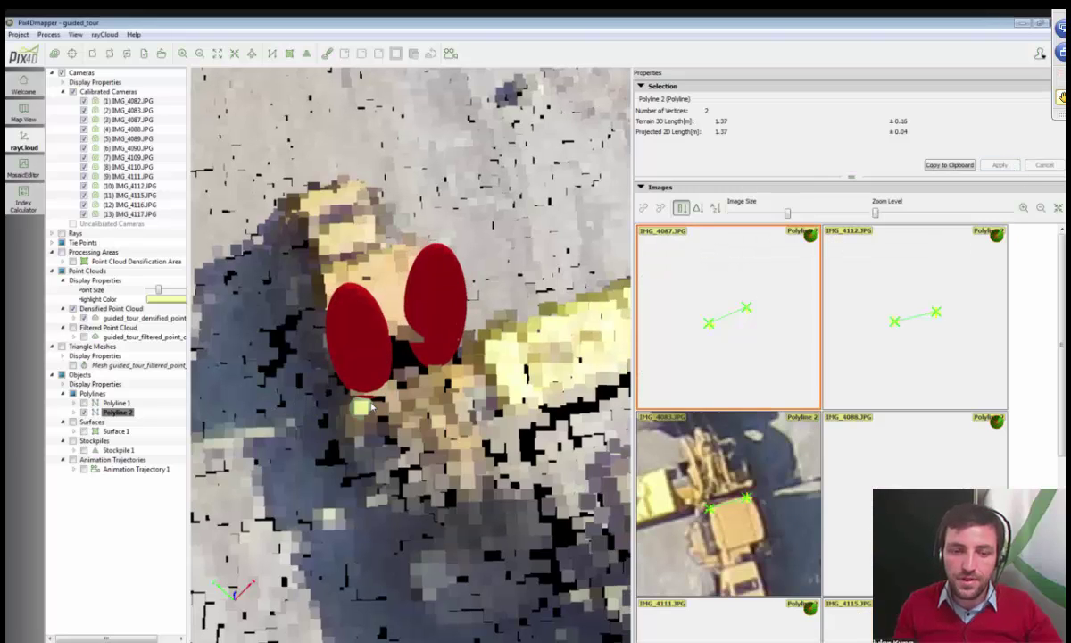
left_click_drag(366, 406, 340, 354)
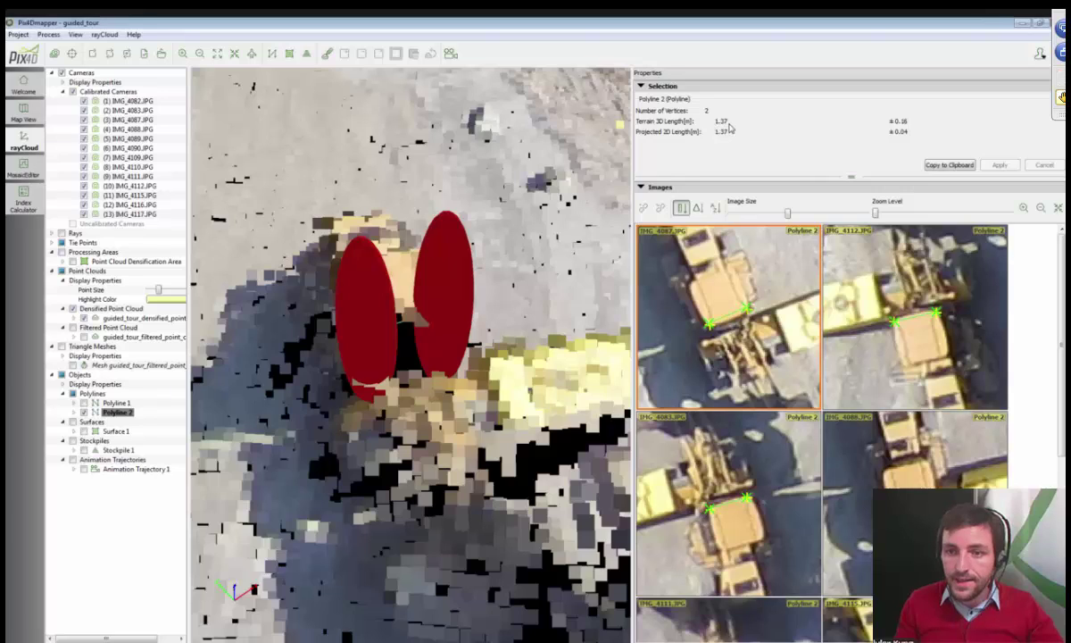
scroll(710, 306, "up", 3)
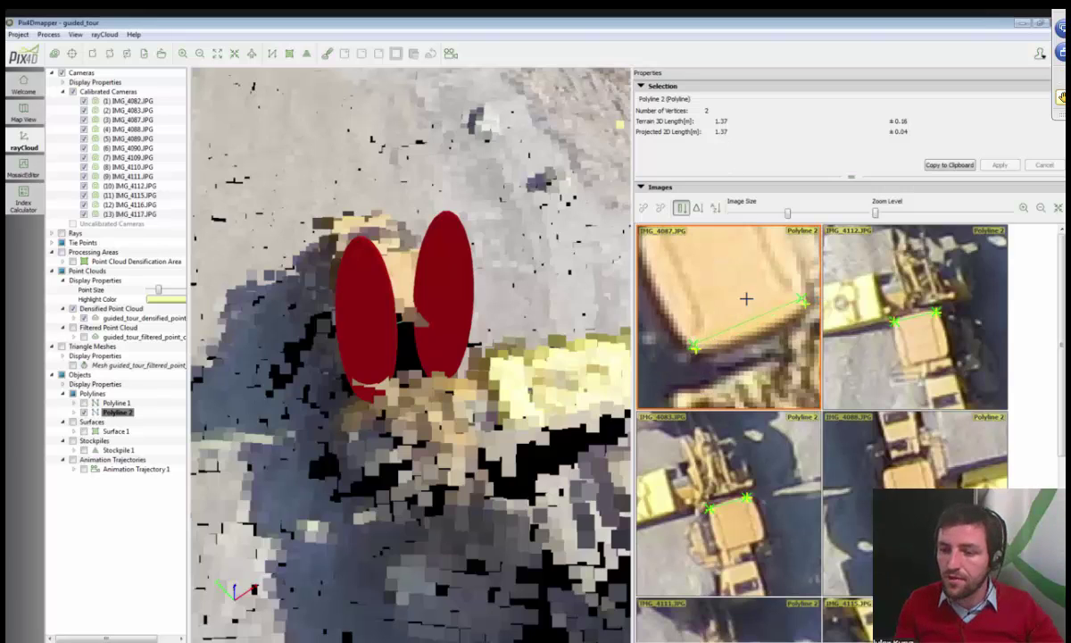
scroll(749, 300, "down", 4)
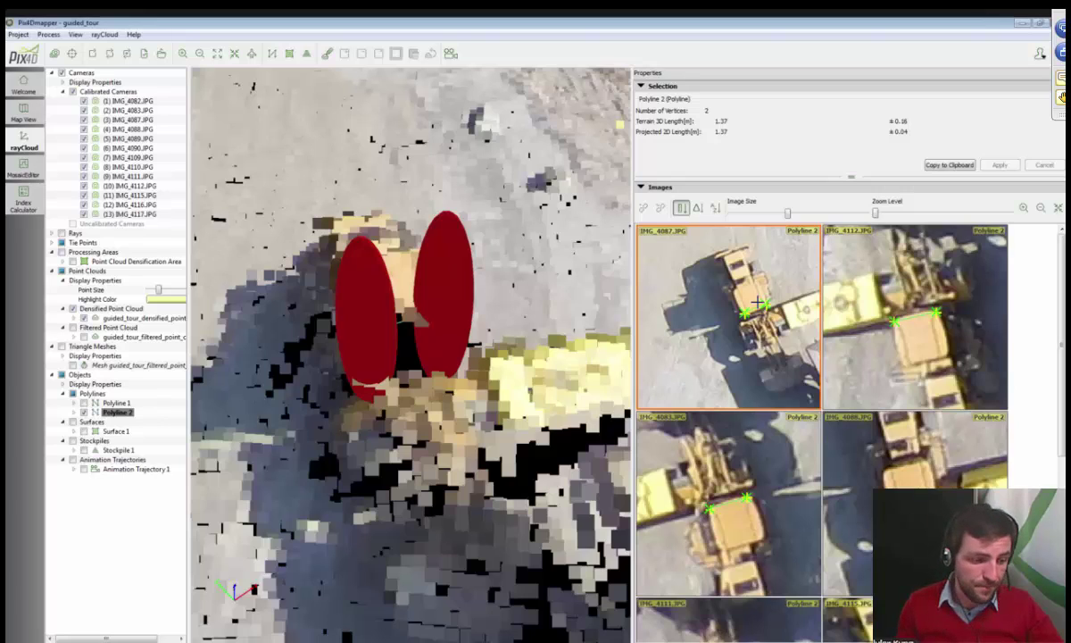
Draw a four-vertex surface of about 58 m² on the open ground beside the construction machine
scroll(526, 278, "down", 2)
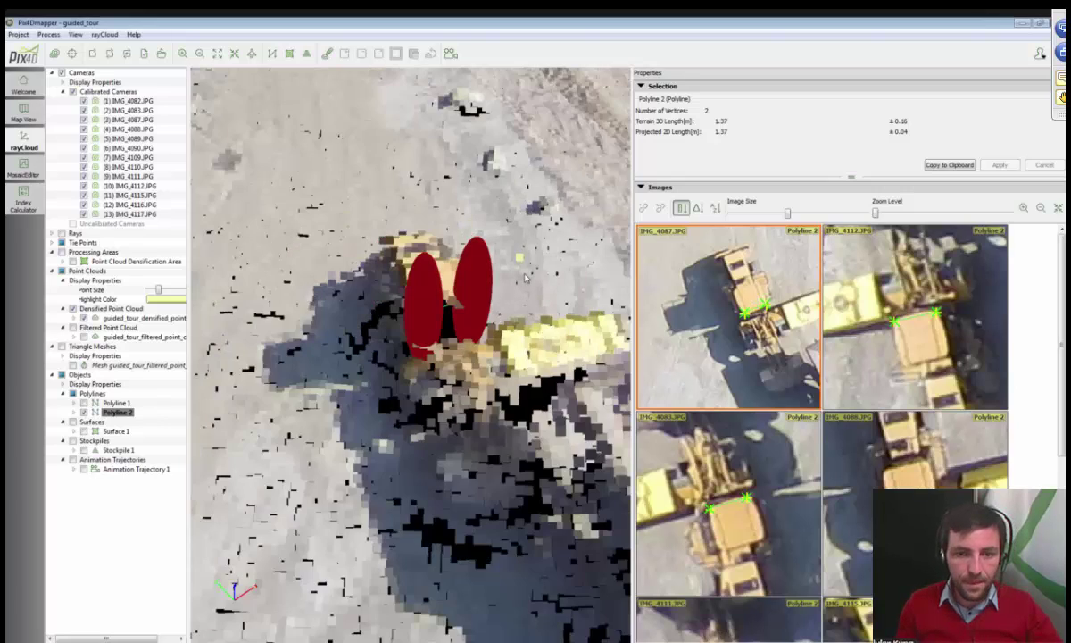
scroll(511, 354, "down", 2)
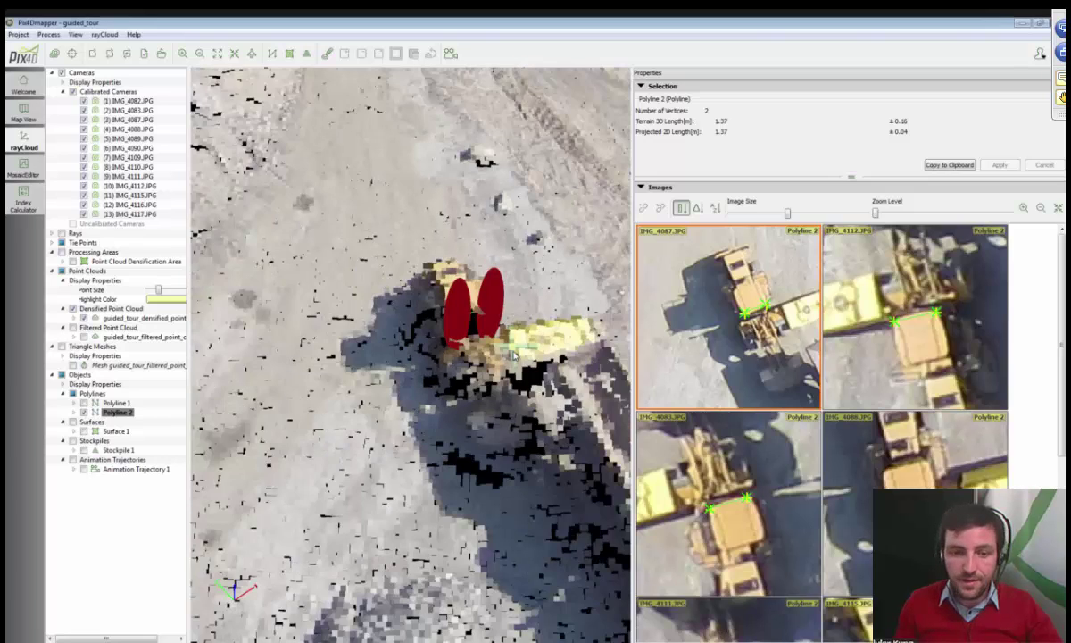
left_click_drag(515, 355, 279, 134)
left_click(280, 134)
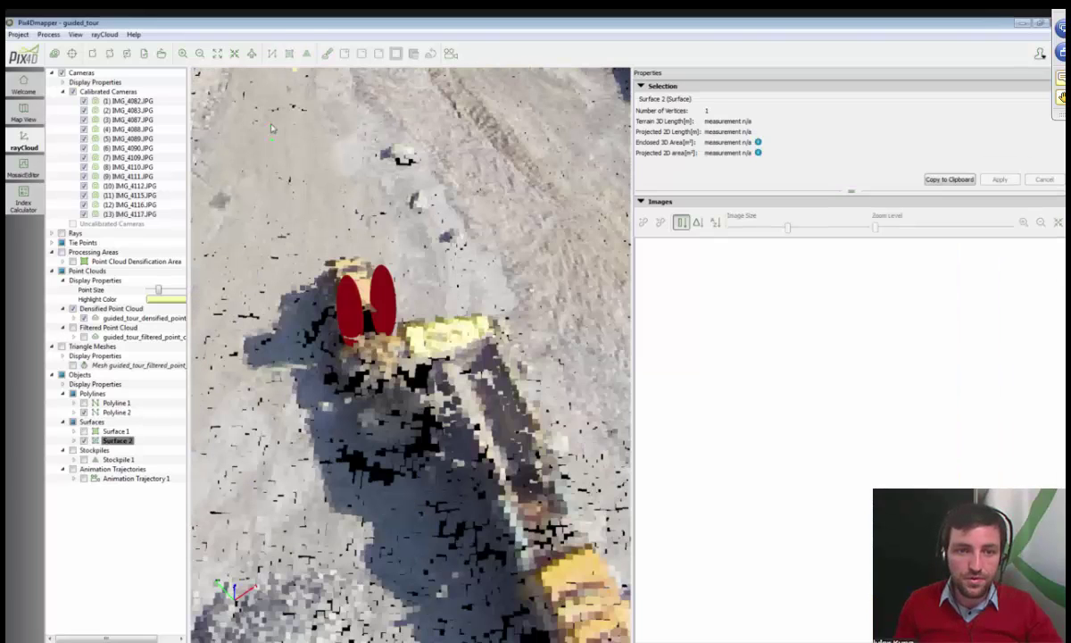
right_click(453, 218)
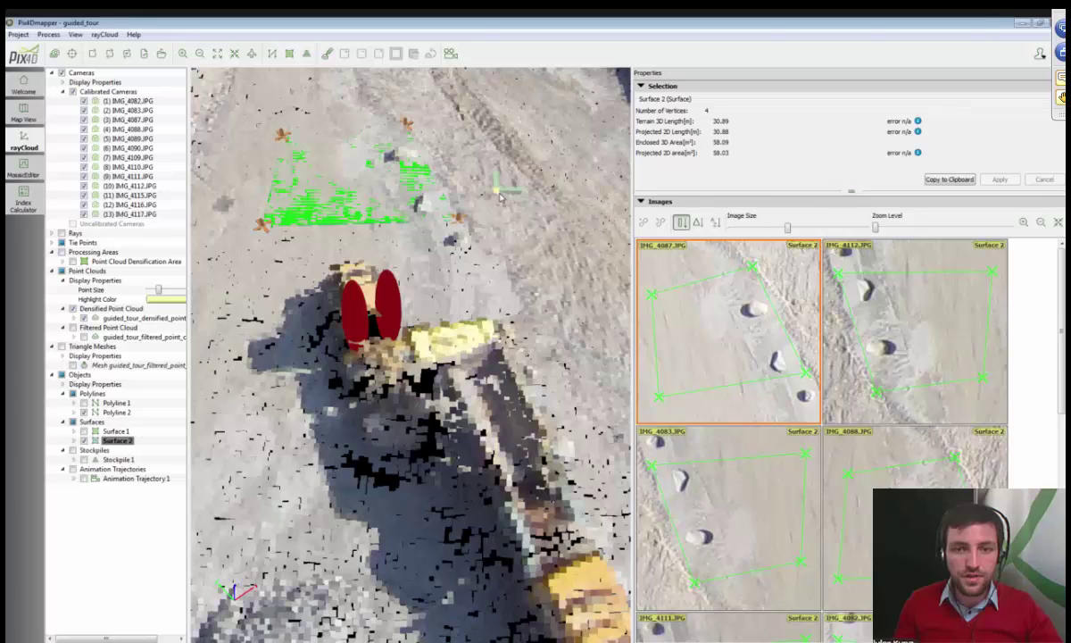
Outline the long stockpile beside the railway with an eight-vertex base about 177 m in perimeter and compute its volume
scroll(373, 204, "down", 10)
left_click_drag(373, 204, 312, 207)
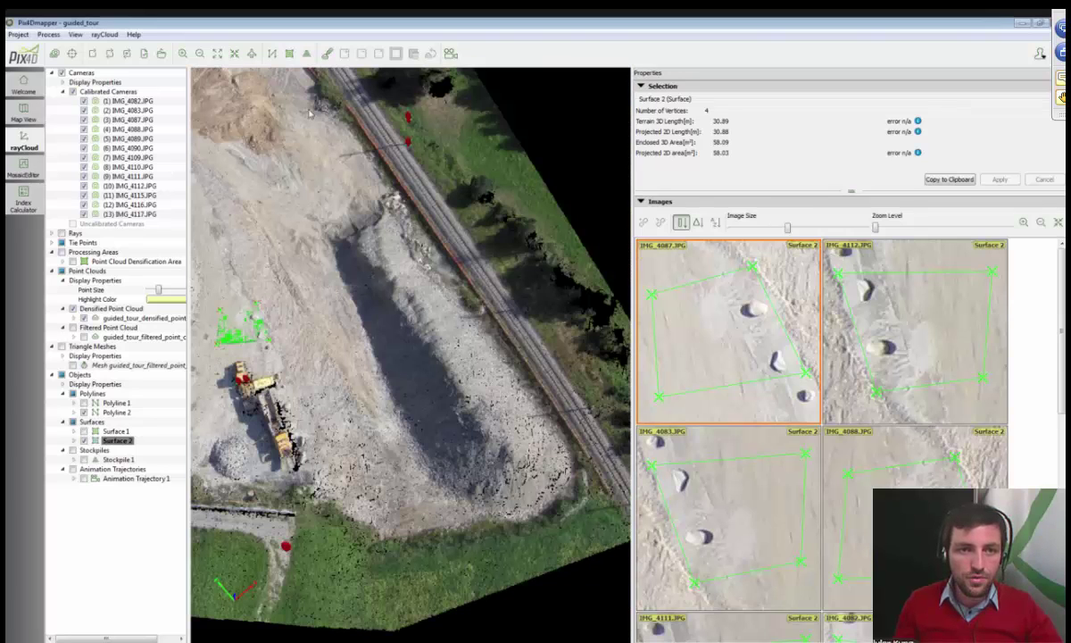
left_click(307, 55)
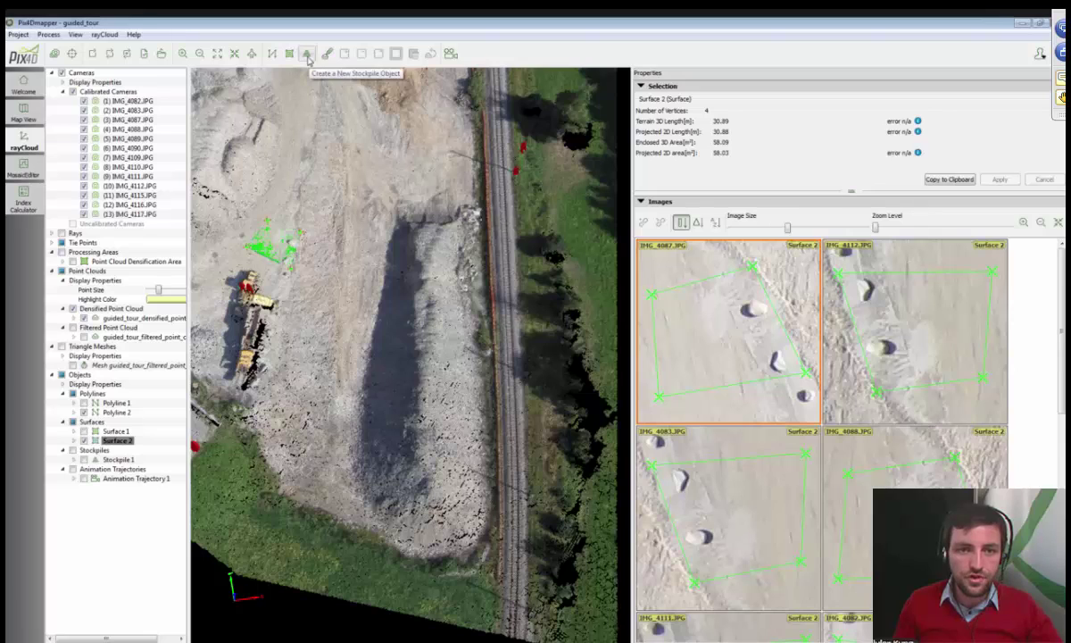
left_click(307, 55)
left_click(393, 198)
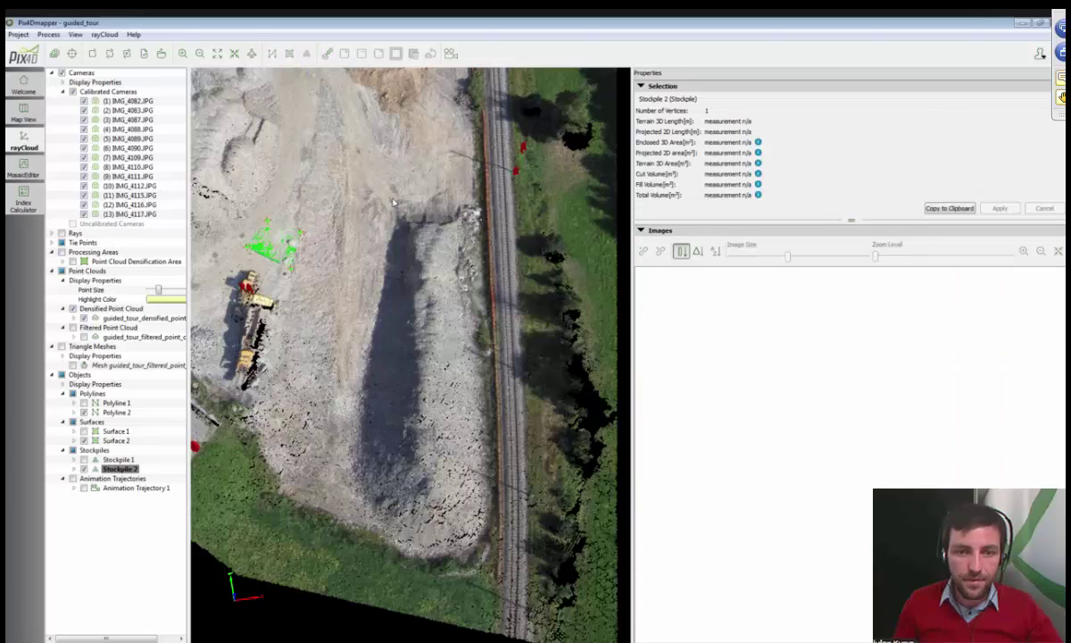
left_click(480, 189)
left_click(488, 437)
left_click(491, 511)
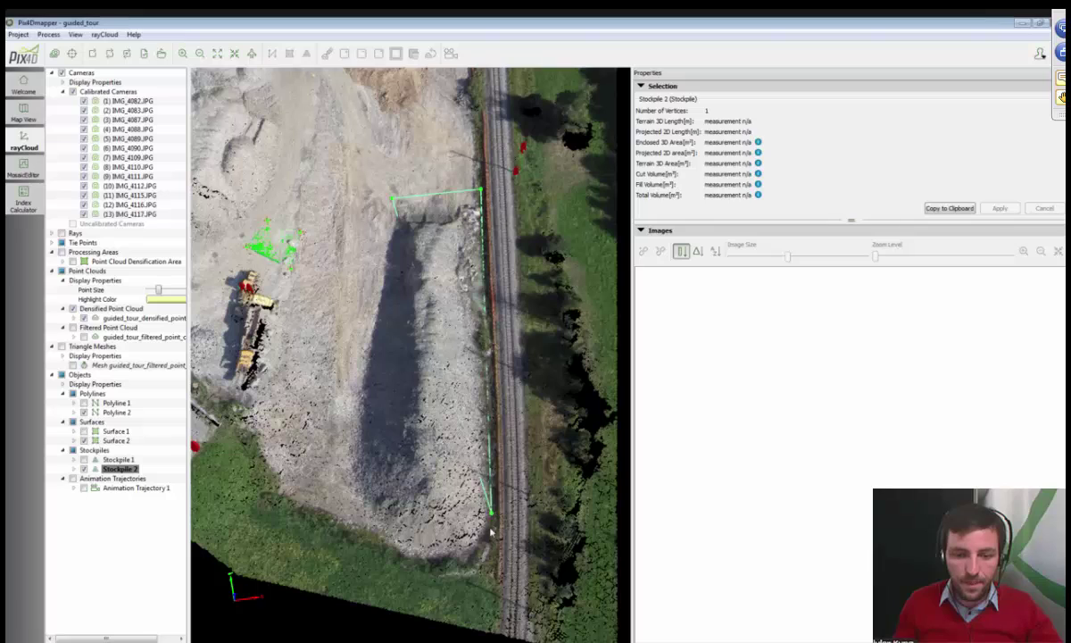
left_click(490, 534)
left_click(445, 561)
left_click(379, 541)
left_click(341, 448)
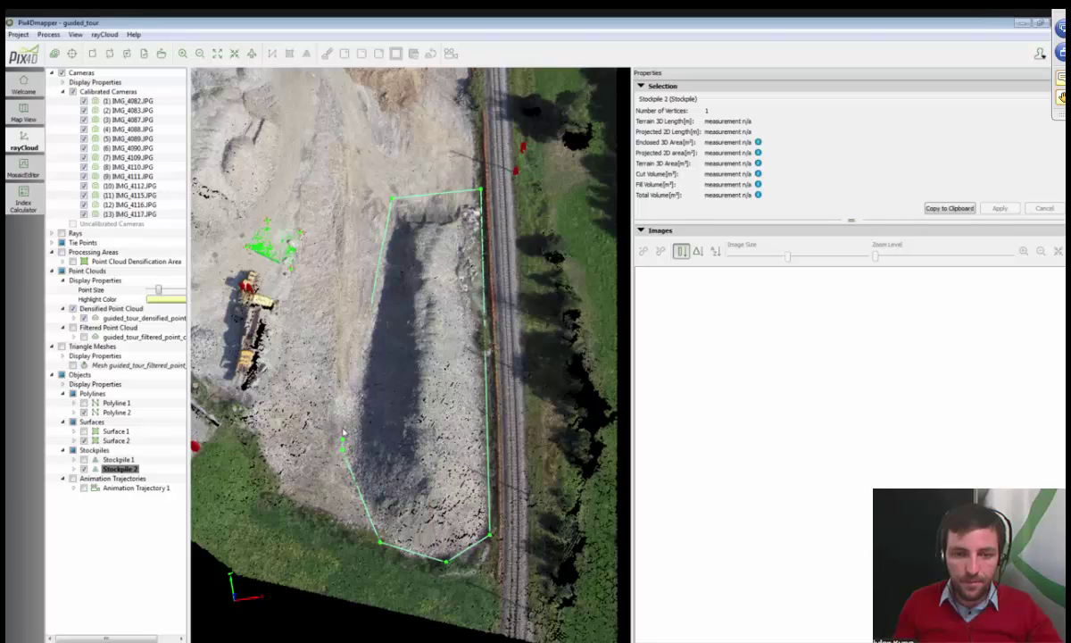
left_click(363, 299)
right_click(367, 258)
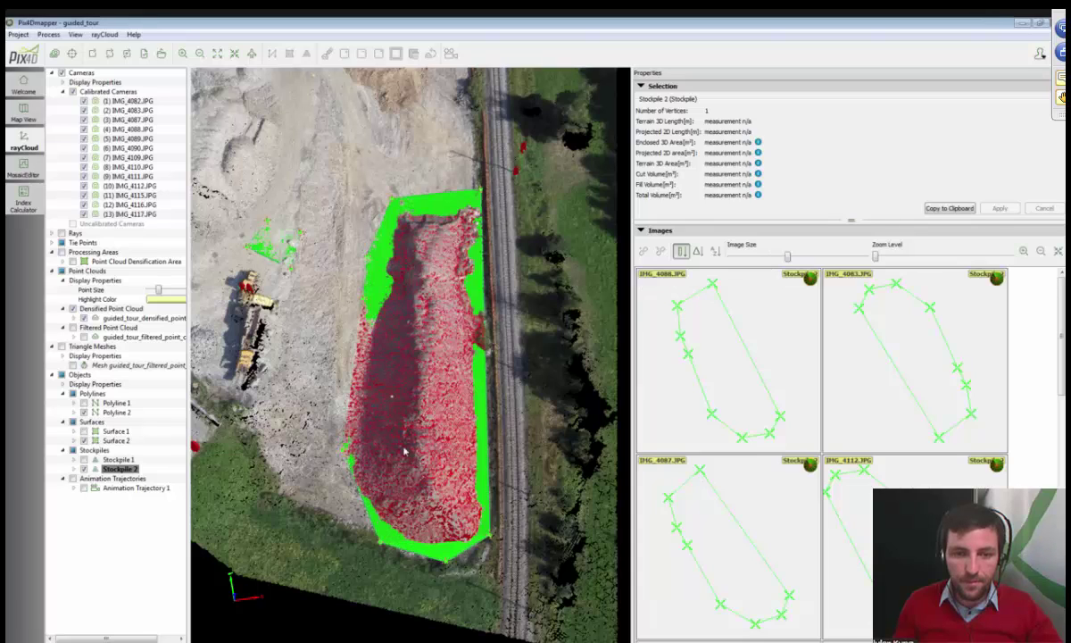
left_click_drag(412, 439, 428, 353)
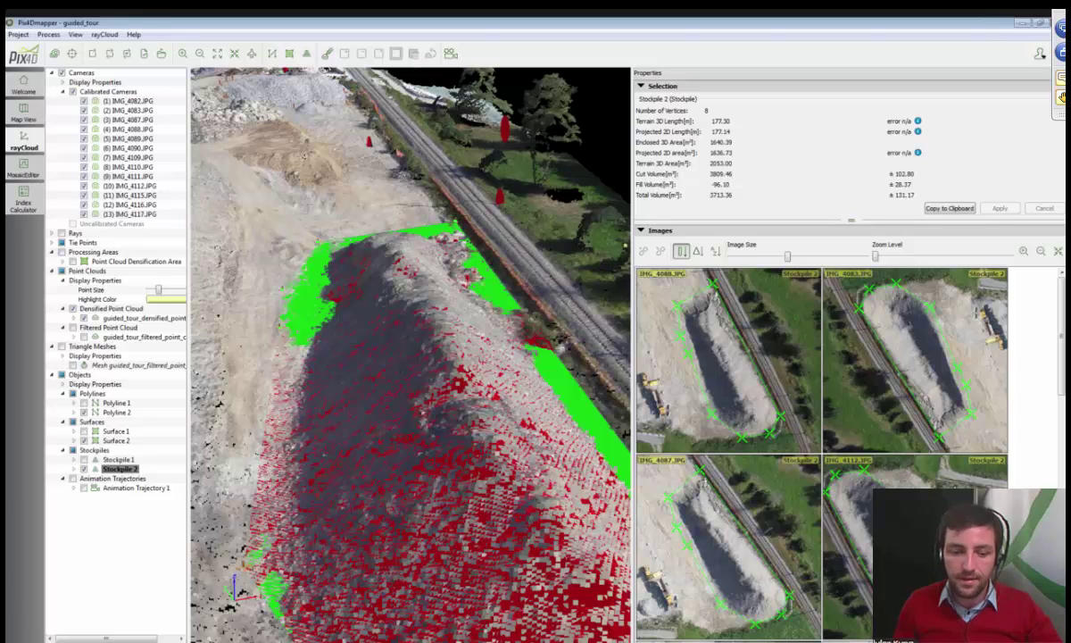
Copy the stockpile's measurements into the Excel sheet starting at cell A10, and return to Pix4Dmapper
key("alt+Tab")
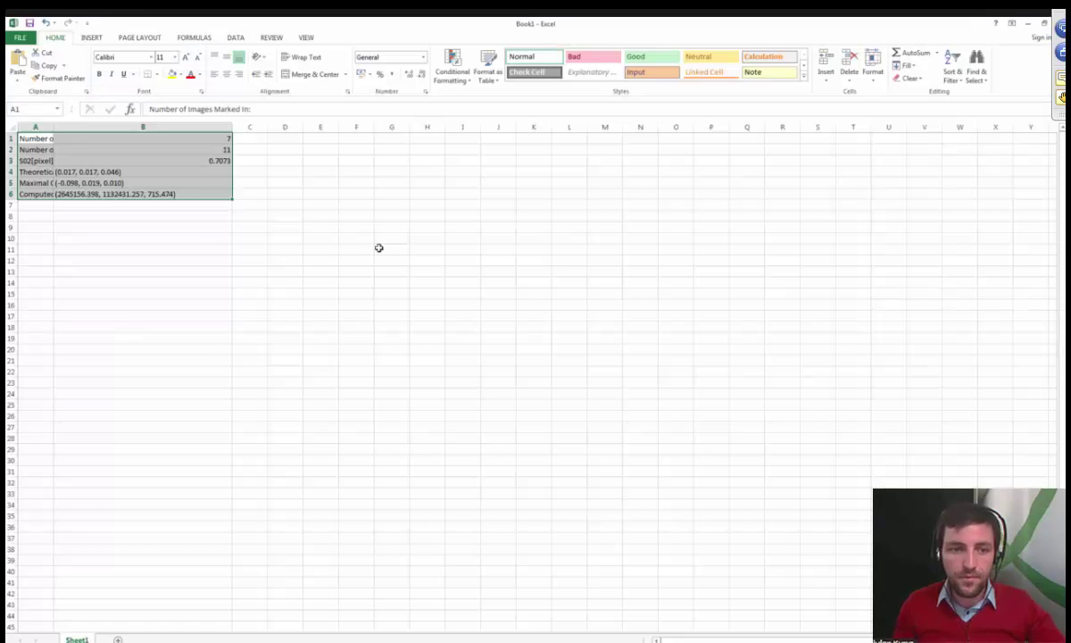
left_click(49, 236)
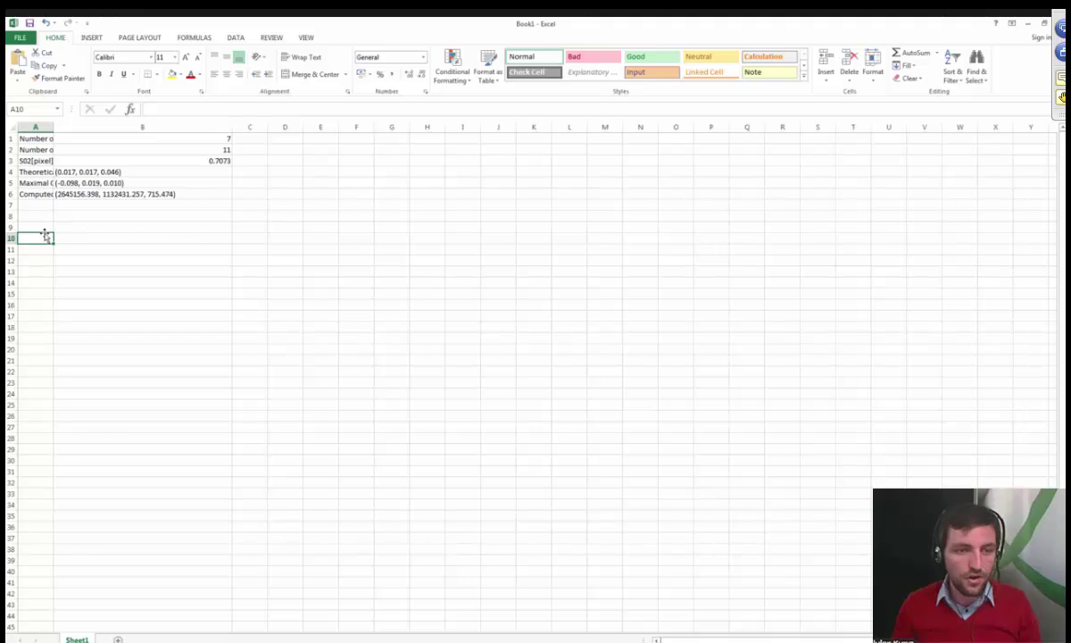
key("ctrl+v")
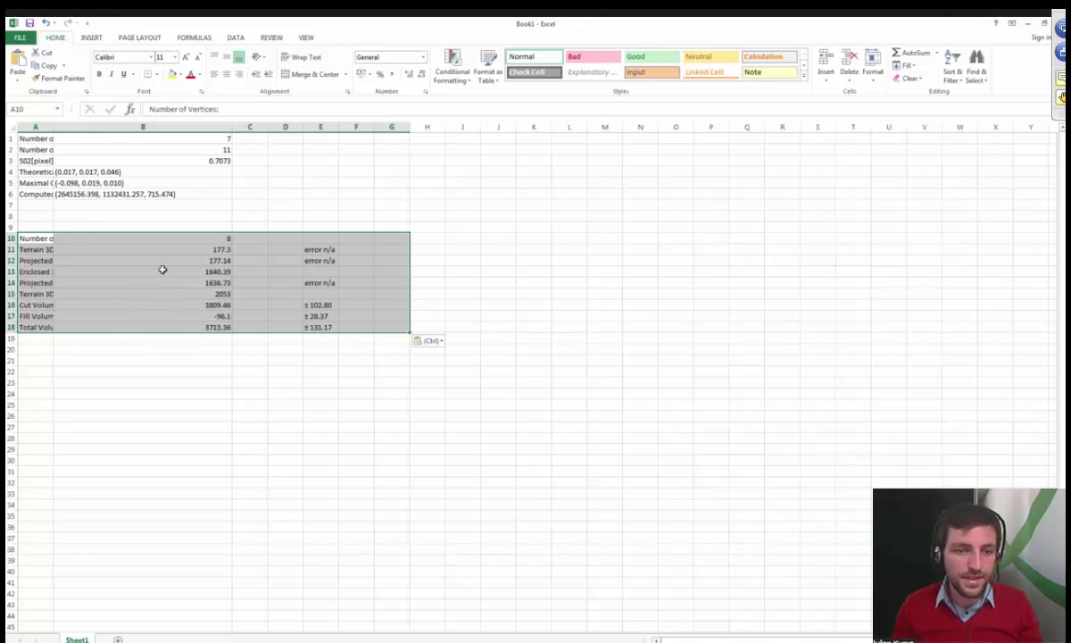
left_click(1030, 22)
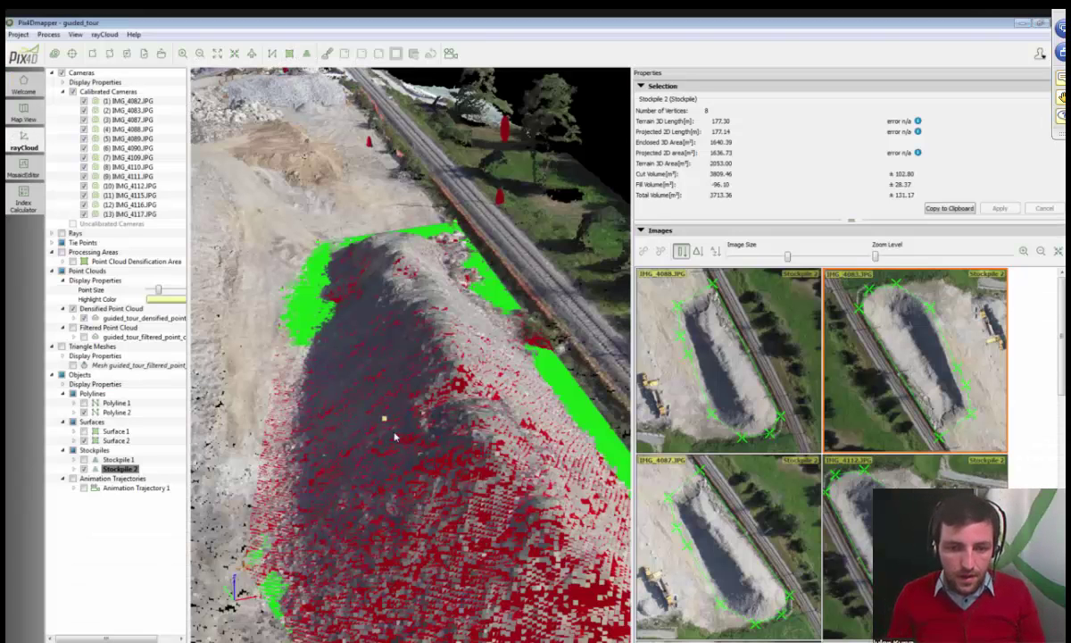
Examine the measured stockpile's base and volume from a low angle and from above
left_click_drag(401, 446, 387, 354)
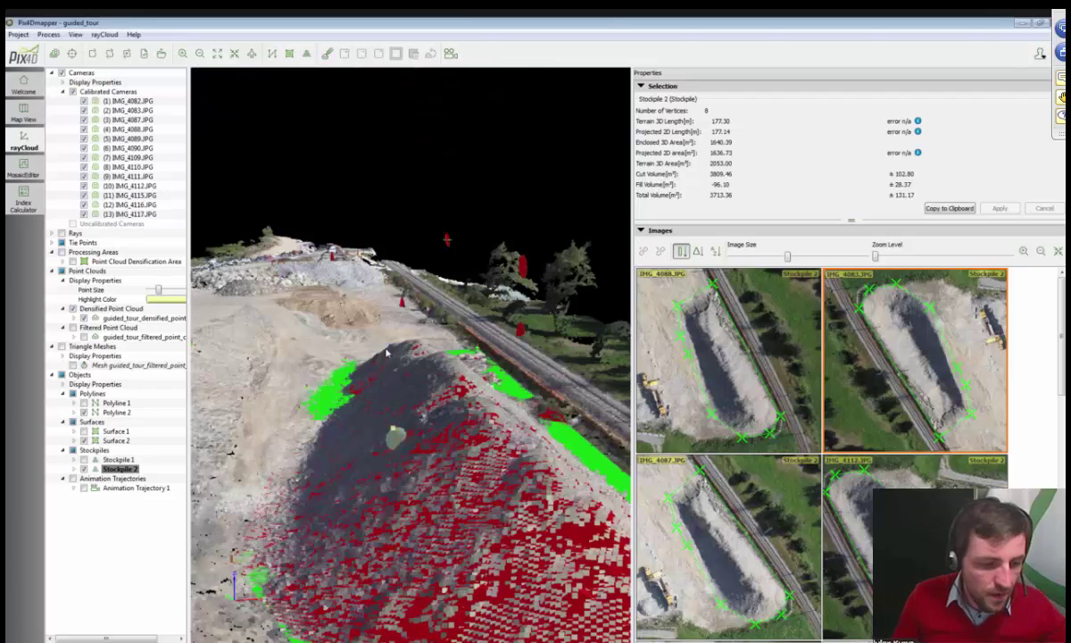
key("t")
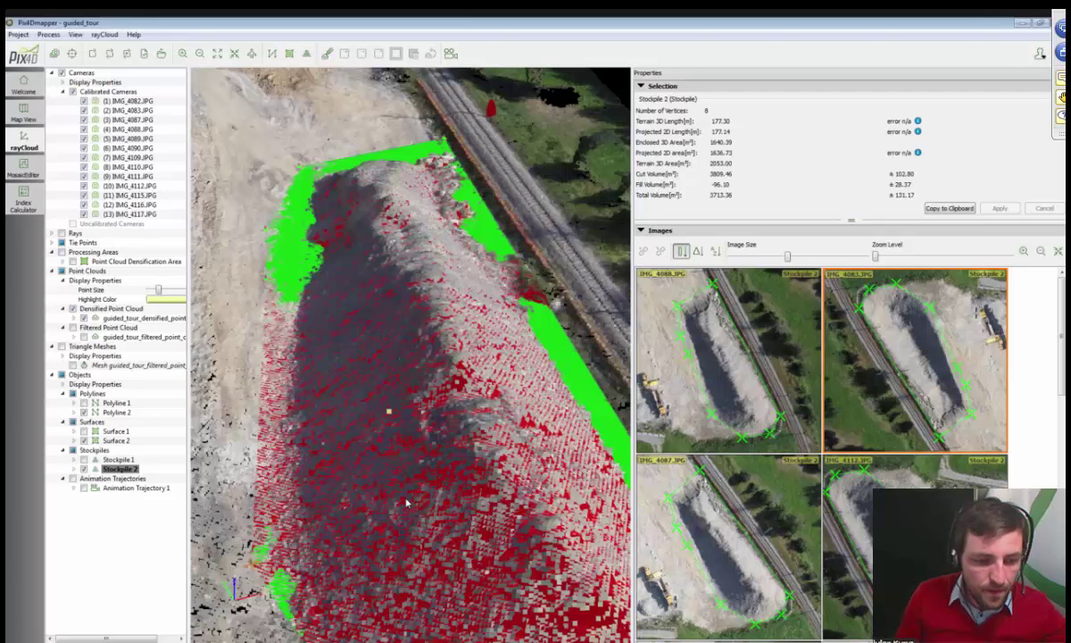
scroll(406, 503, "down", 3)
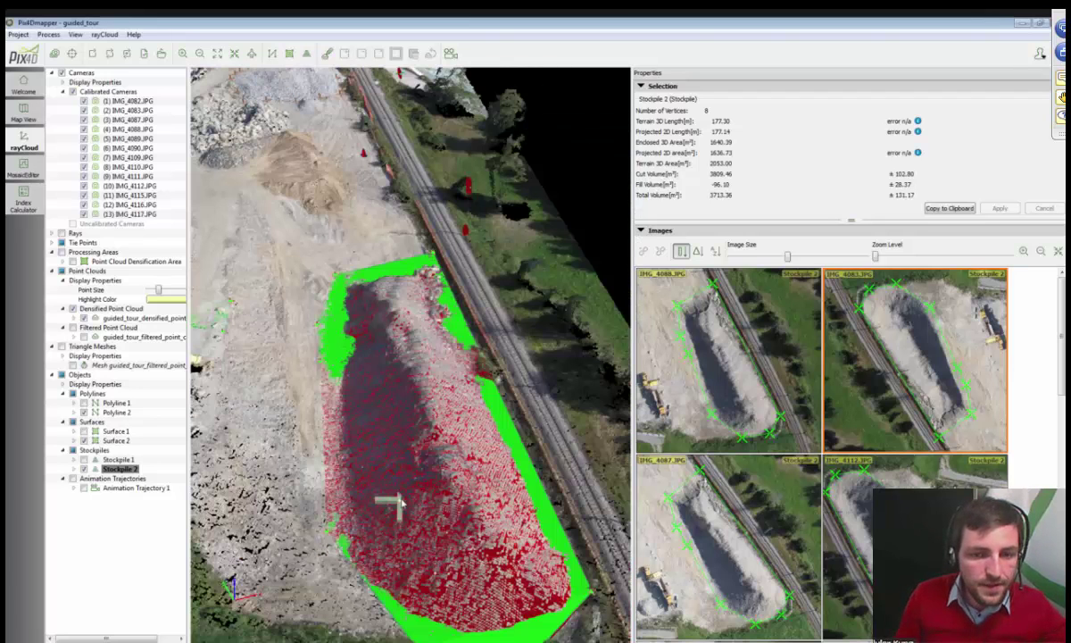
Open the export of the first polyline, check the available file formats and leave without exporting
left_click_drag(399, 504, 208, 379)
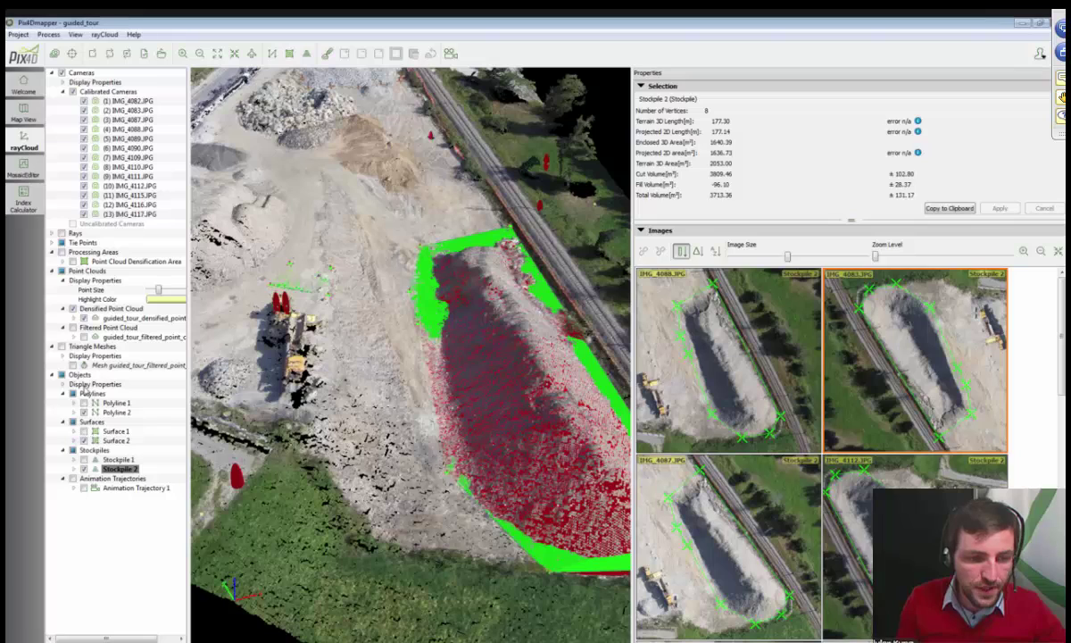
right_click(80, 375)
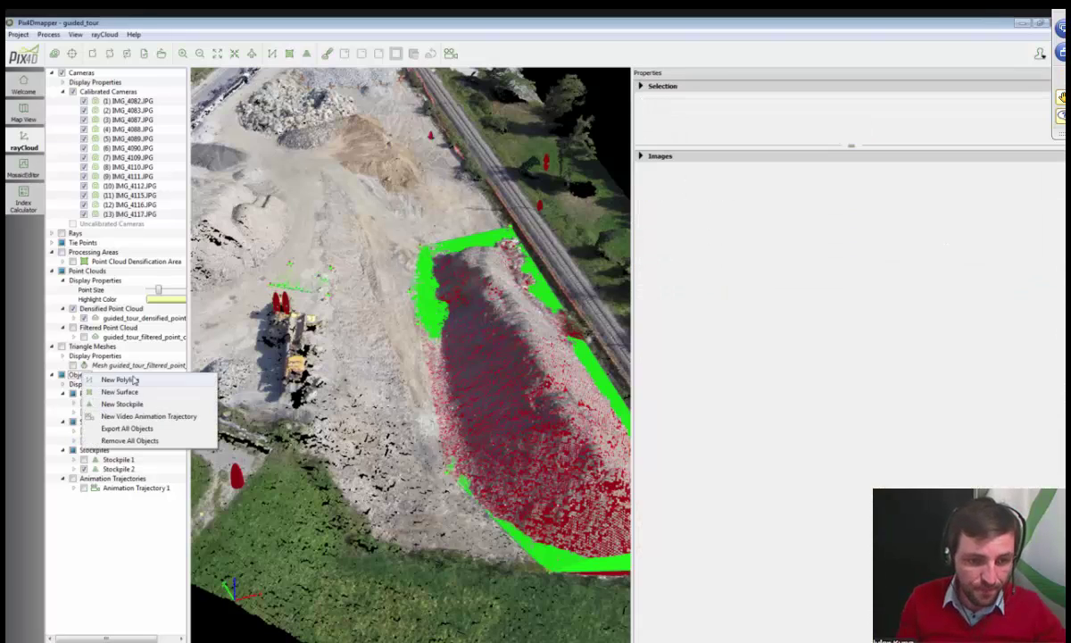
left_click(38, 390)
left_click(98, 402)
right_click(98, 403)
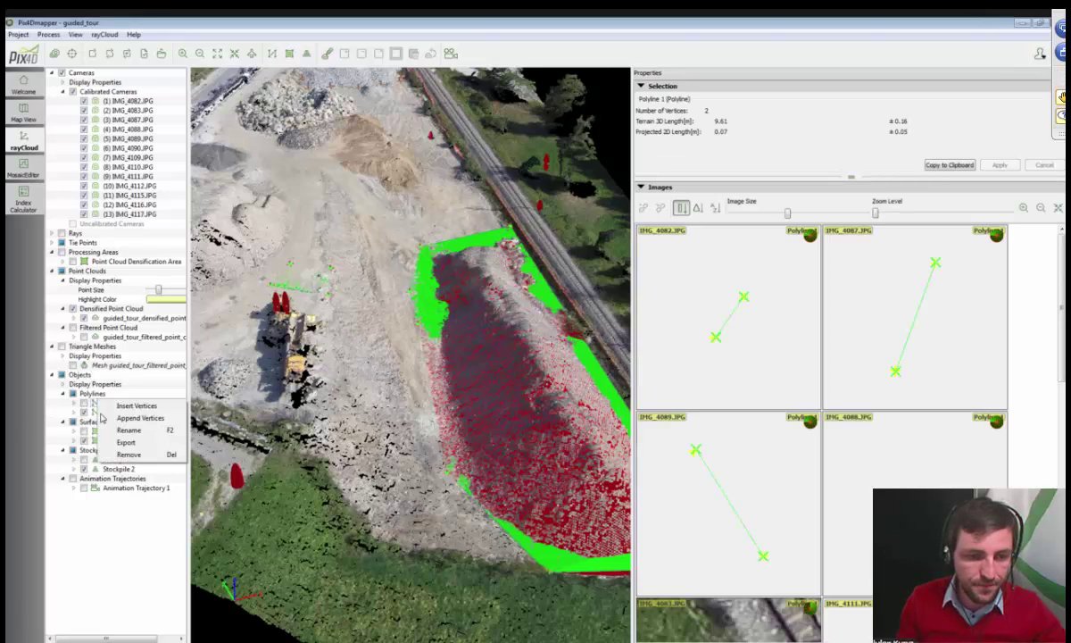
left_click(119, 443)
left_click(491, 444)
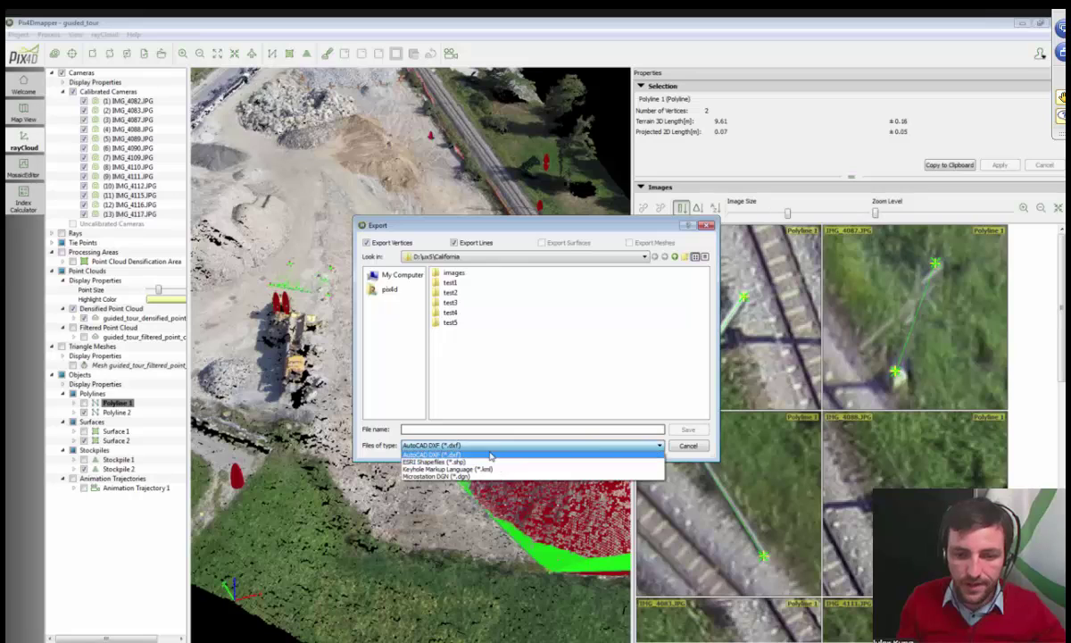
left_click(699, 455)
left_click(688, 446)
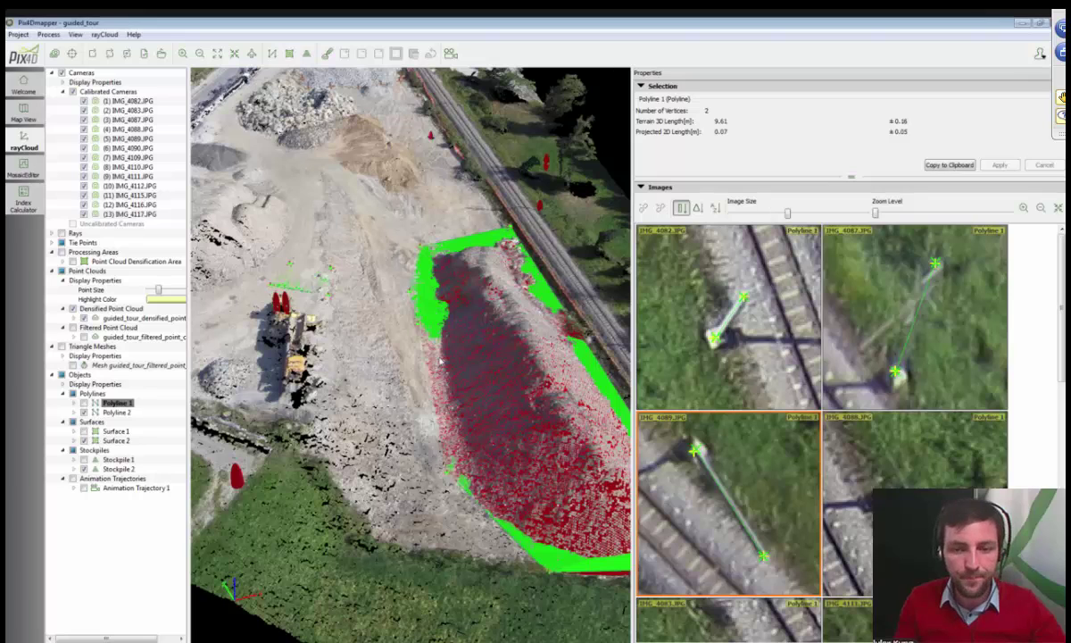
Start editing the densified point cloud at the grey gravel stockpile with the excavator on top
scroll(439, 360, "down", 3)
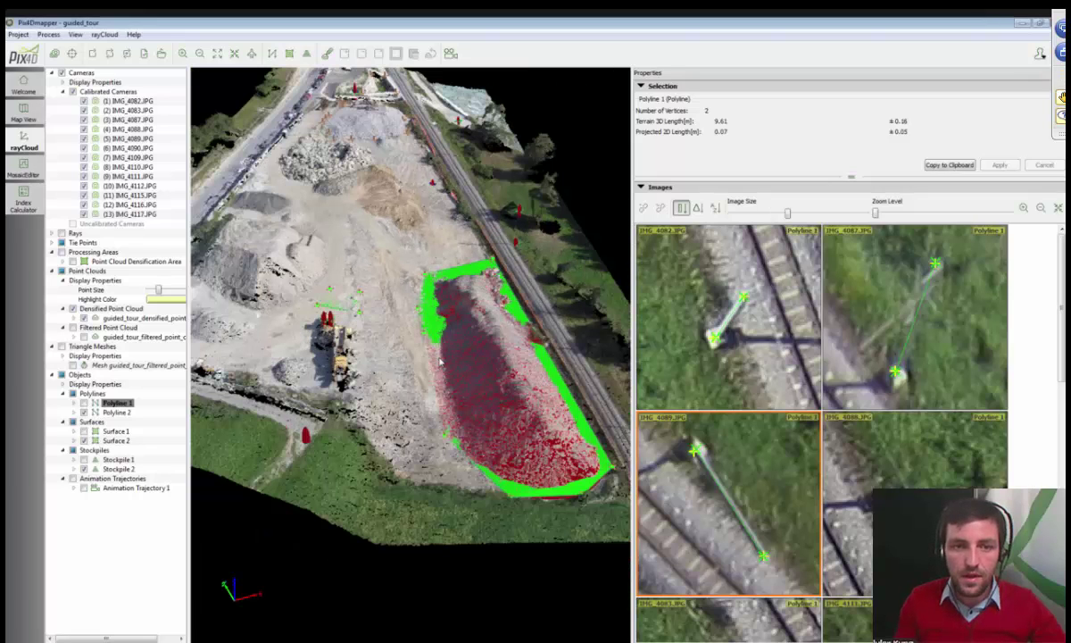
scroll(471, 377, "up", 3)
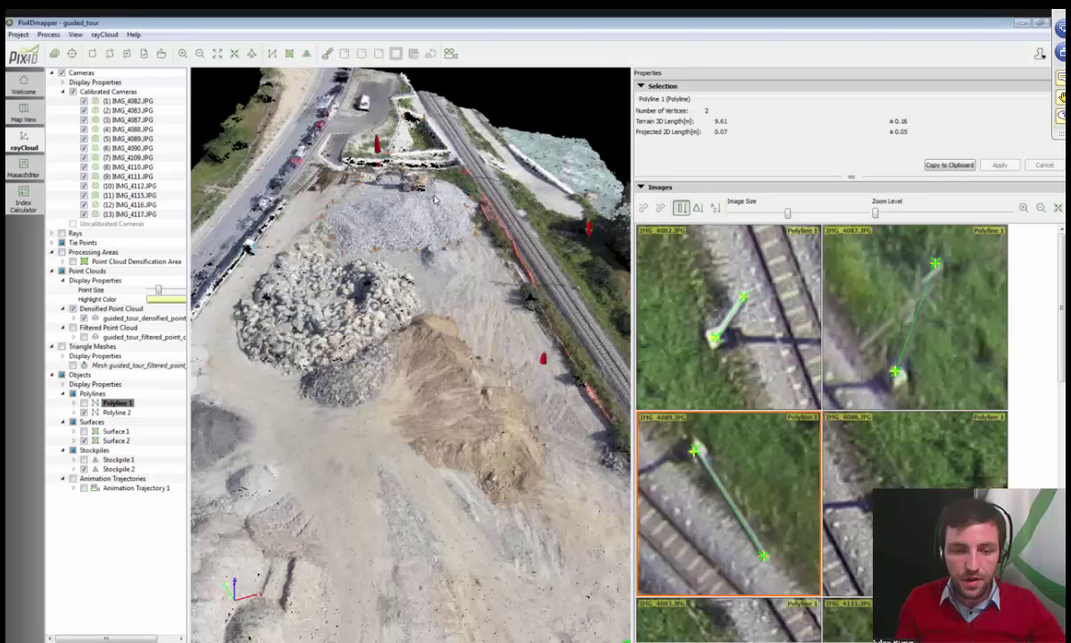
left_click_drag(434, 199, 352, 284)
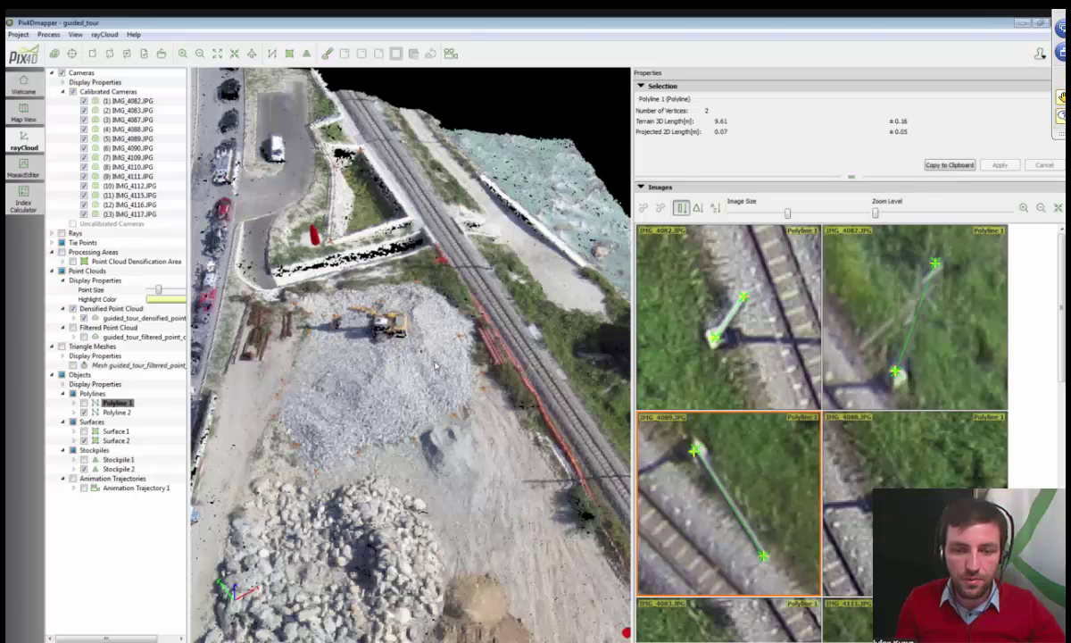
scroll(435, 365, "down", 1)
left_click_drag(437, 364, 412, 434)
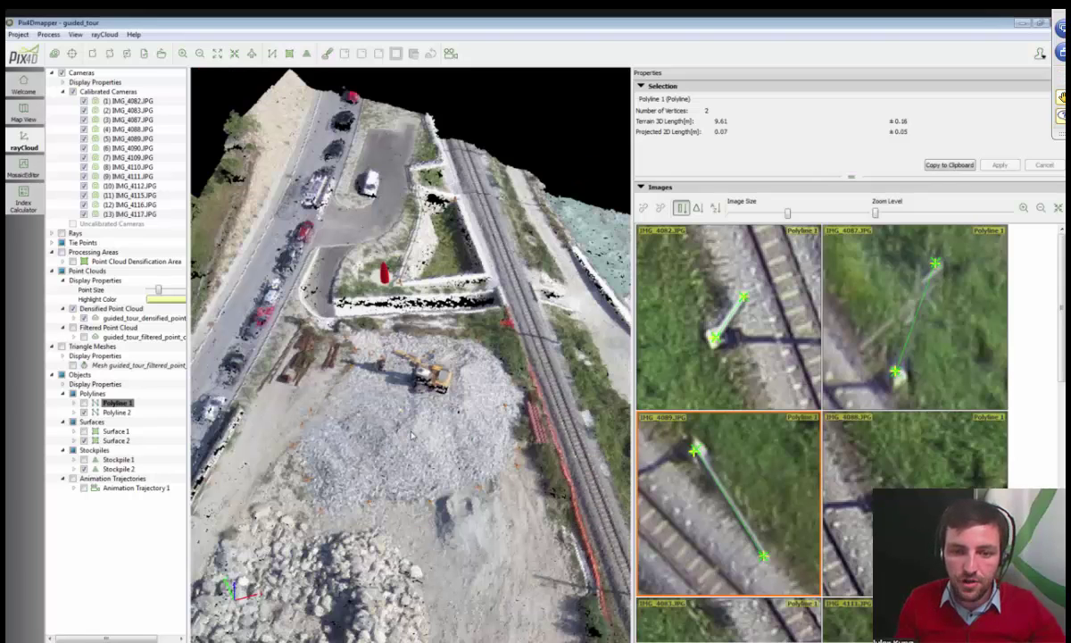
scroll(412, 435, "up", 2)
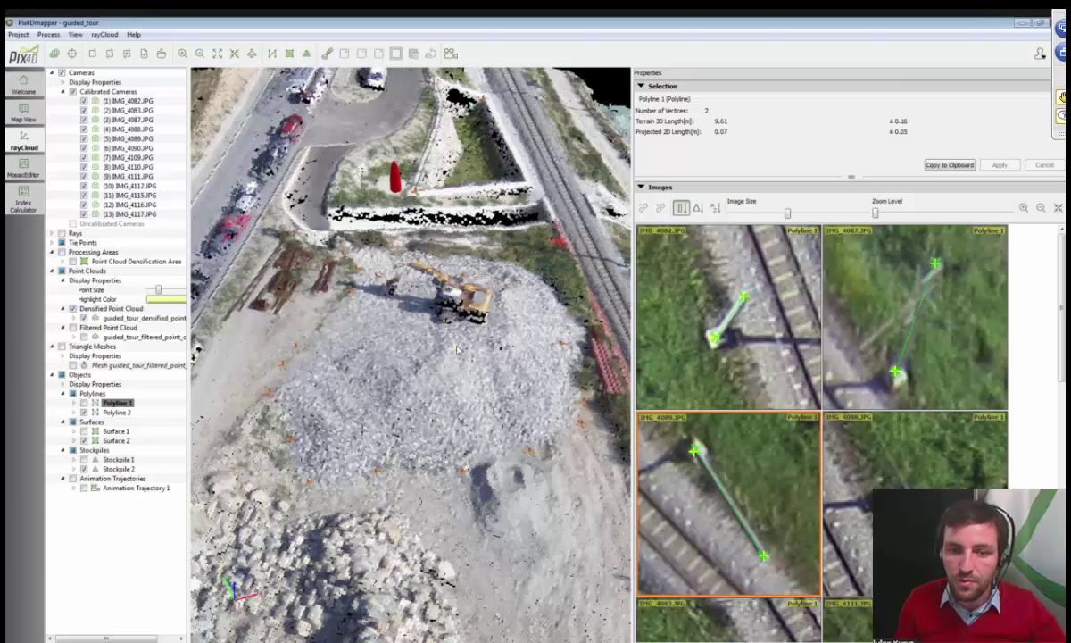
left_click_drag(456, 350, 511, 430)
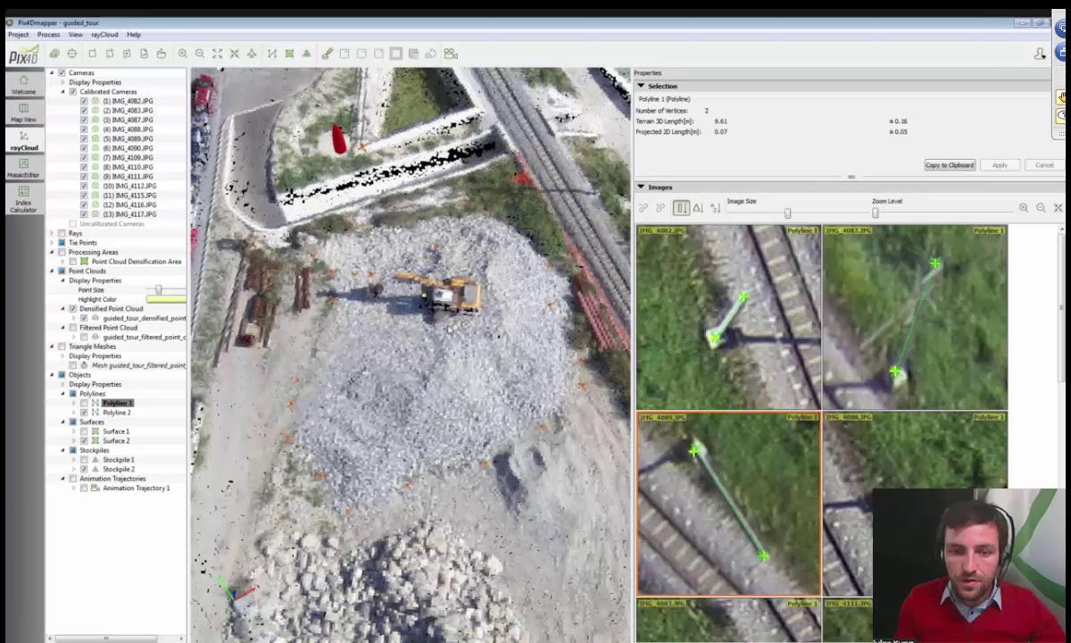
left_click_drag(449, 327, 473, 321)
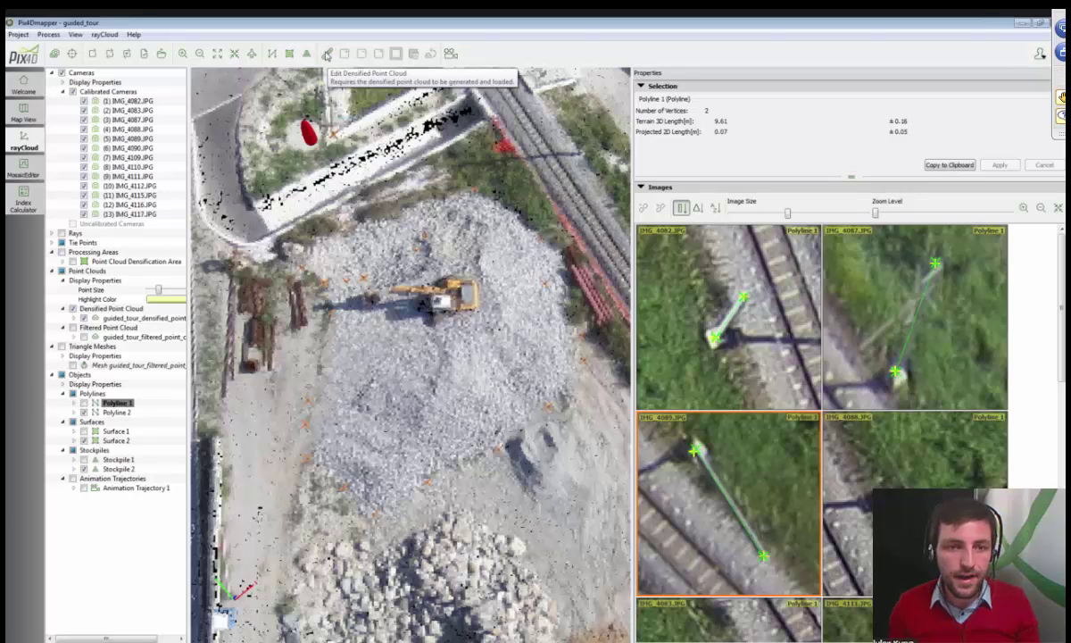
left_click(327, 55)
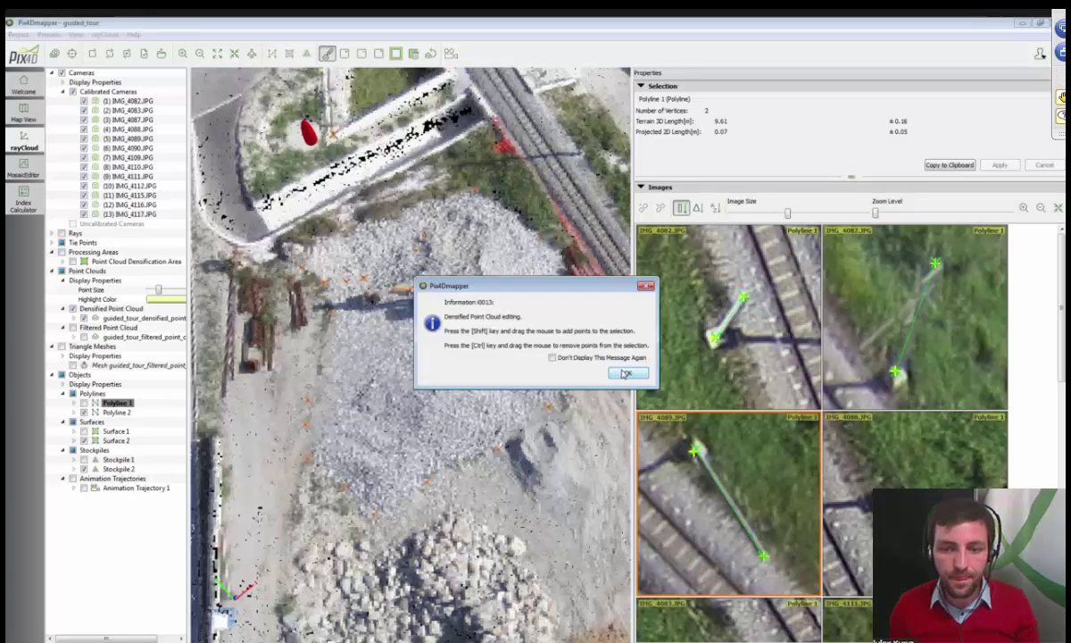
left_click(591, 353)
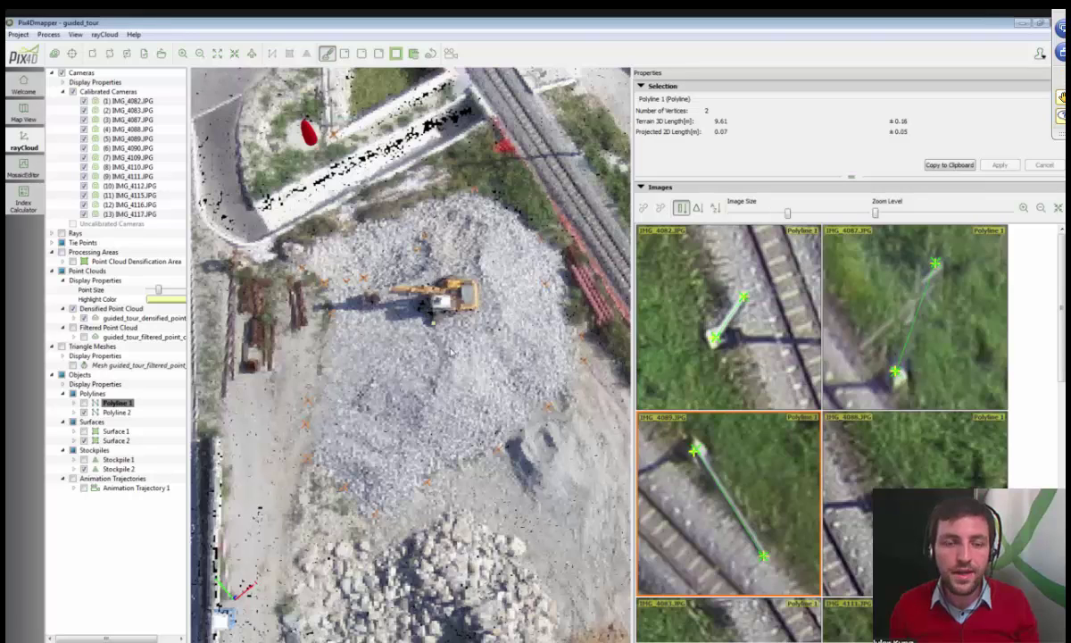
View the excavator on the gravel pile from ground level so that it stands clear above the surface
left_click_drag(450, 351, 452, 359)
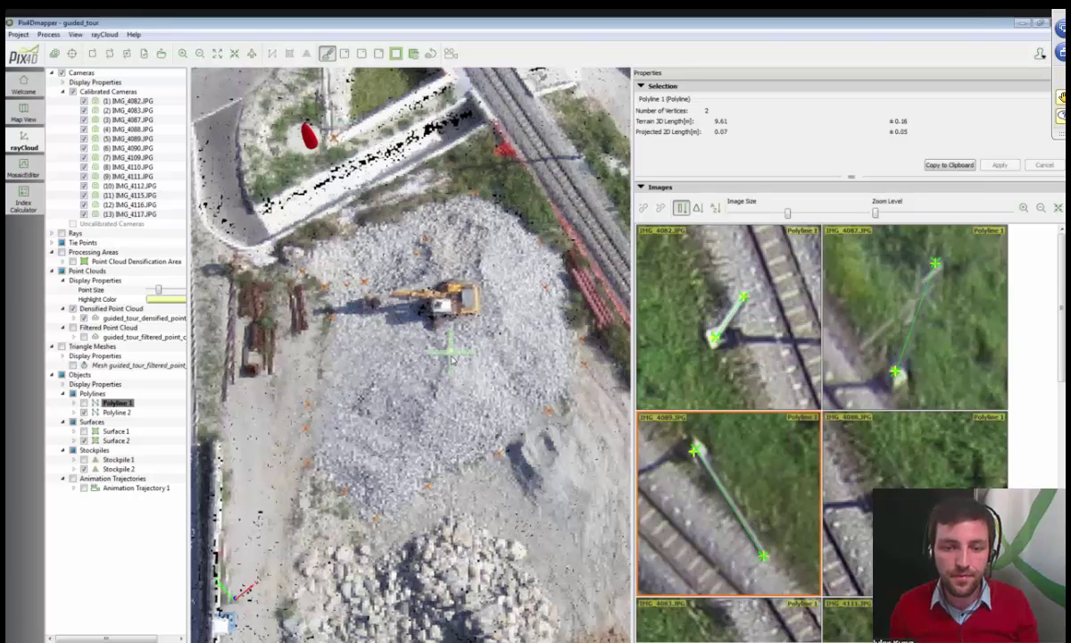
middle_click_drag(453, 360, 454, 444)
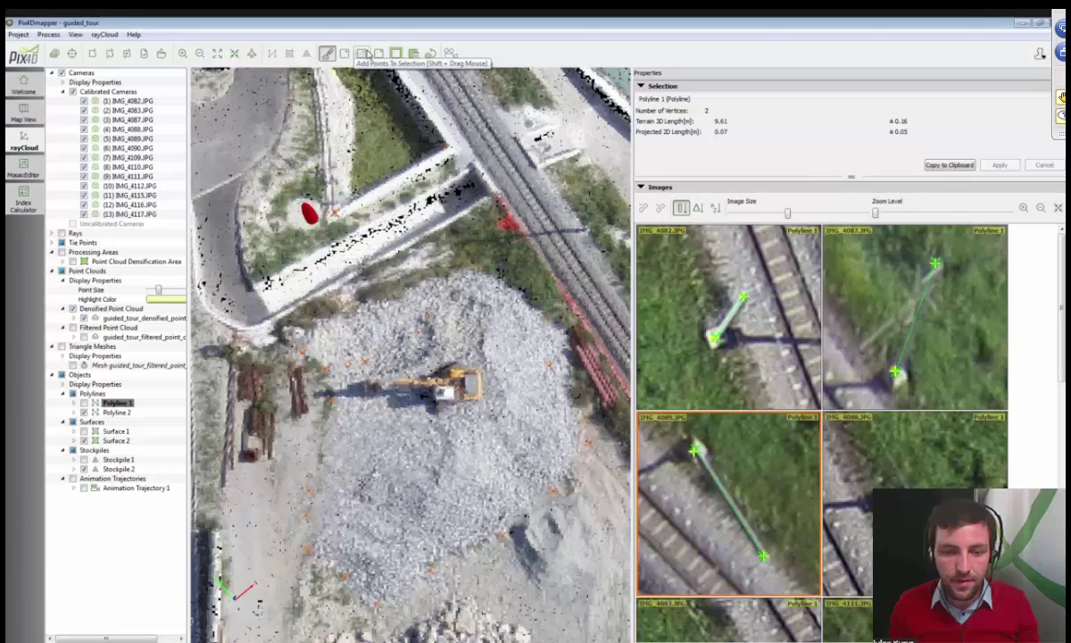
scroll(444, 380, "up", 4)
left_click_drag(438, 385, 476, 547)
scroll(499, 446, "down", 3)
scroll(499, 446, "down", 2)
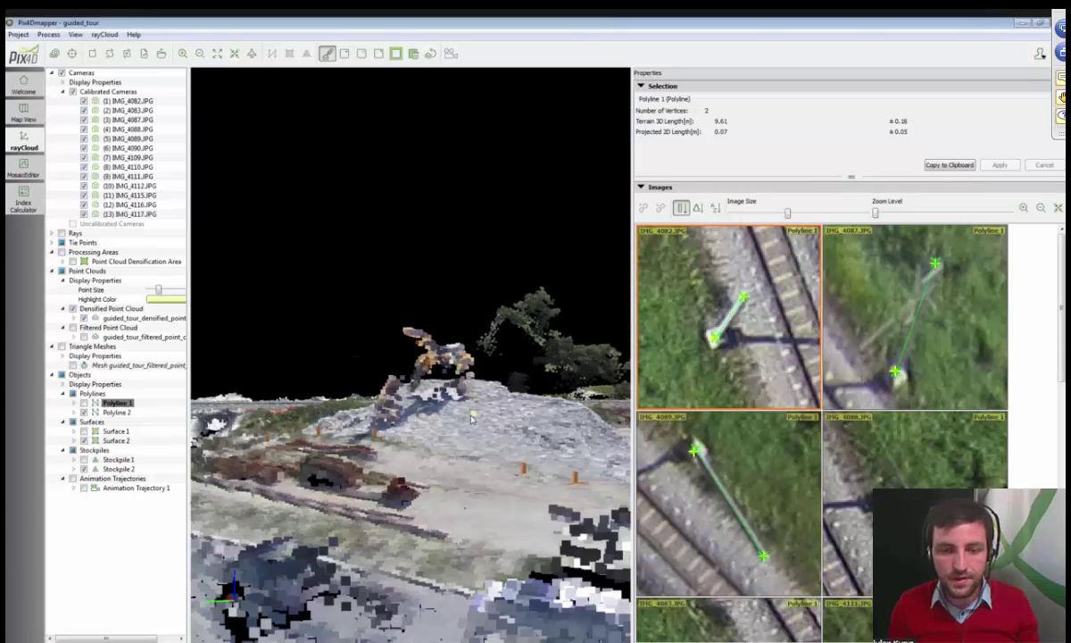
mouse_move(499, 447)
left_mouse_down()
mouse_move(317, 382)
mouse_move(270, 353)
left_mouse_up()
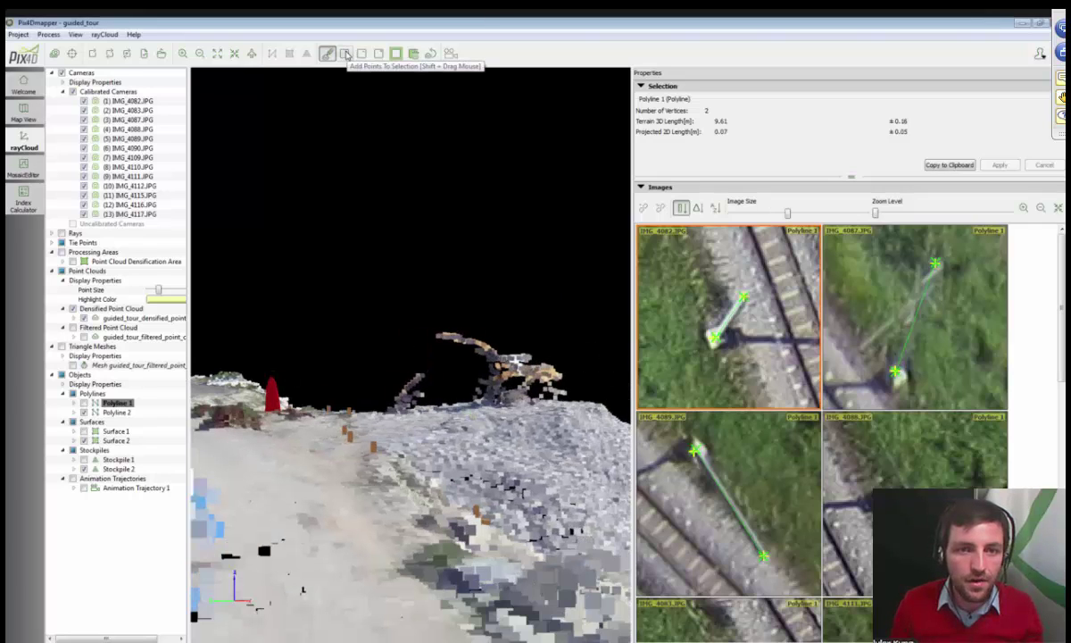
Try selecting the excavator's points together with a rectangular patch of gravel below it, and clear the selection
left_click(346, 55)
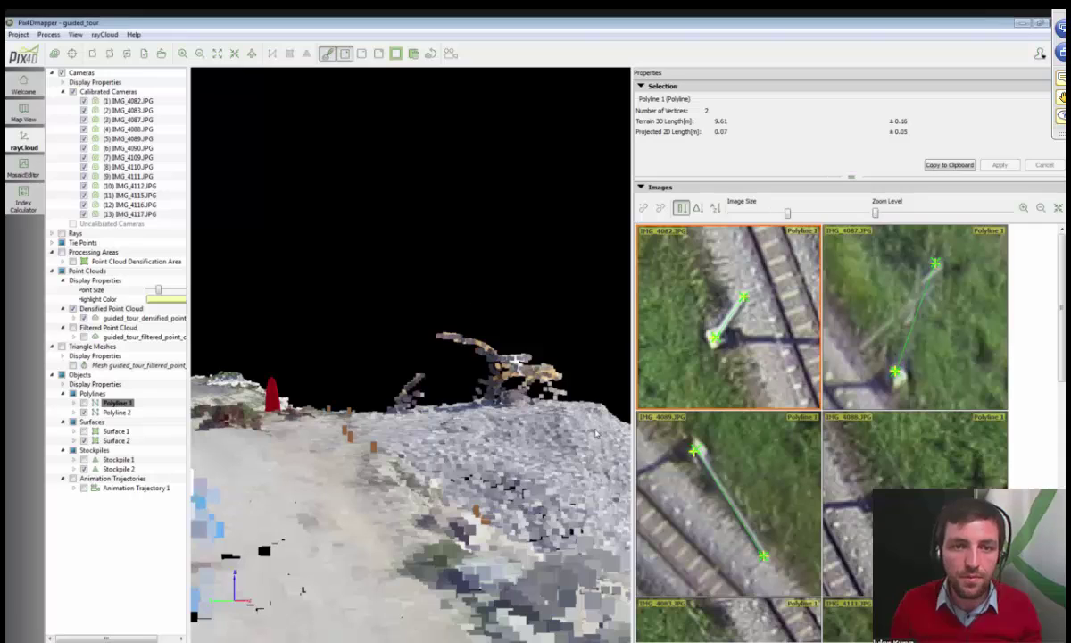
left_click_drag(589, 267, 372, 403)
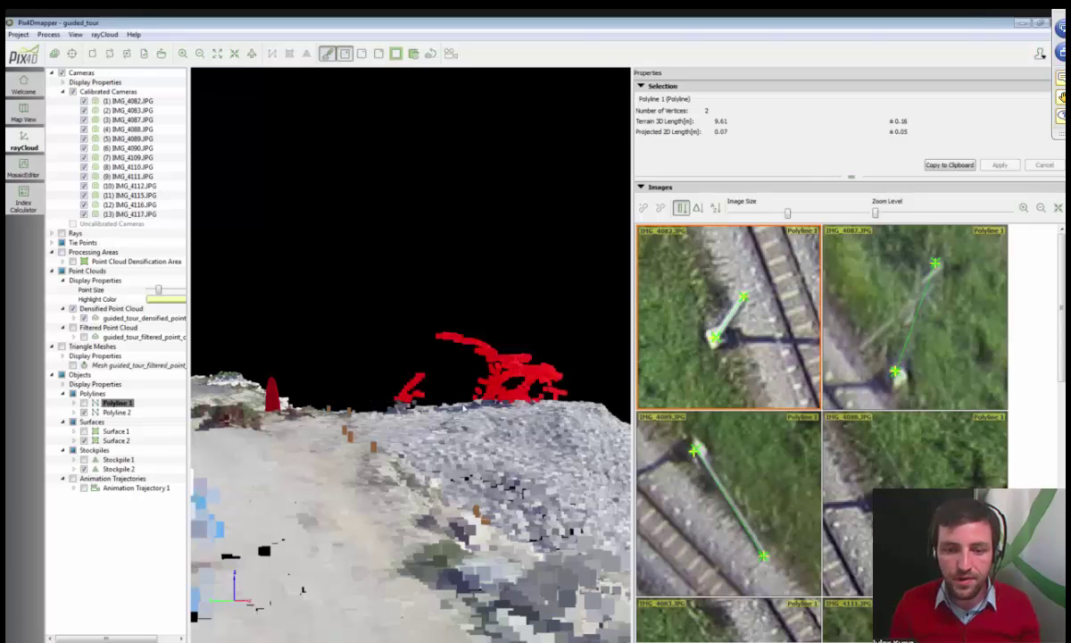
left_click_drag(463, 410, 550, 478)
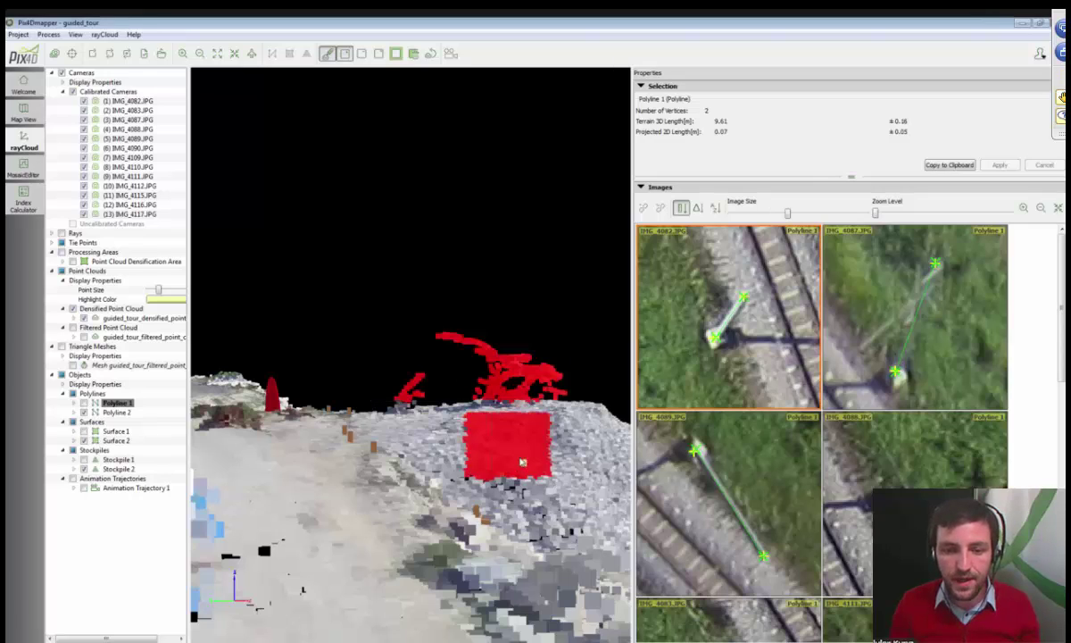
left_click(377, 55)
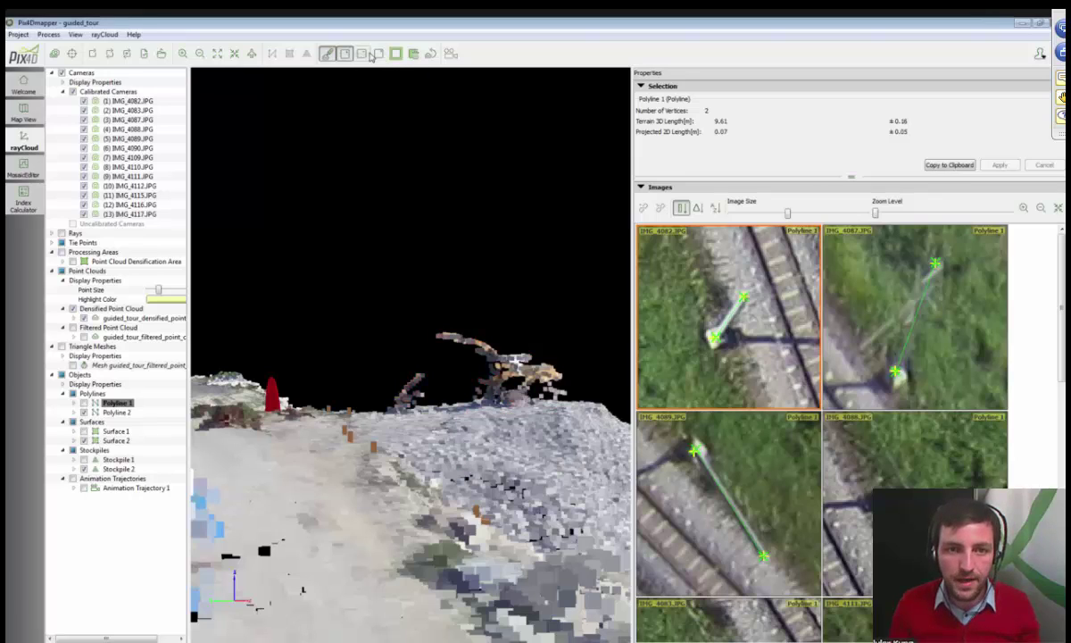
Select only the excavator's points above the gravel pile and remove them from the densified point cloud
left_click_drag(592, 292, 360, 407)
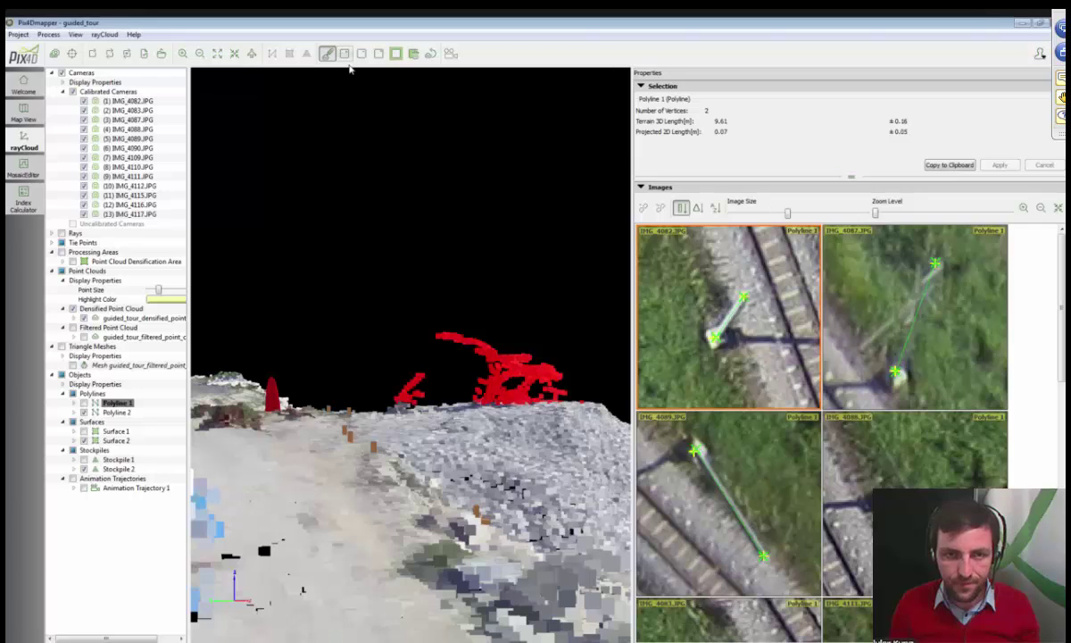
scroll(496, 444, "up", 2)
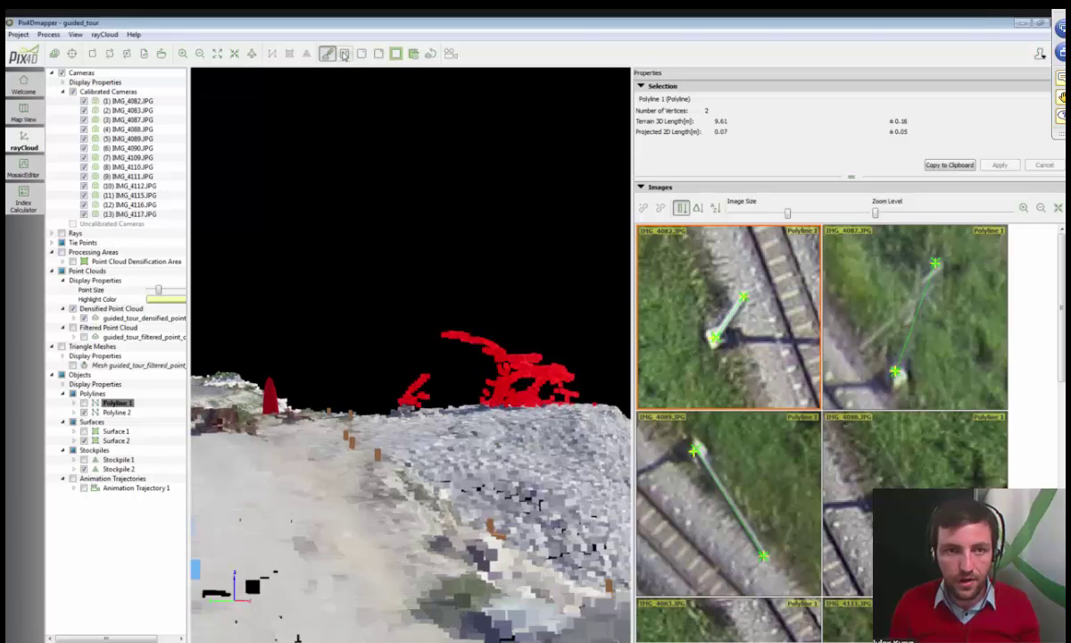
scroll(503, 423, "up", 2)
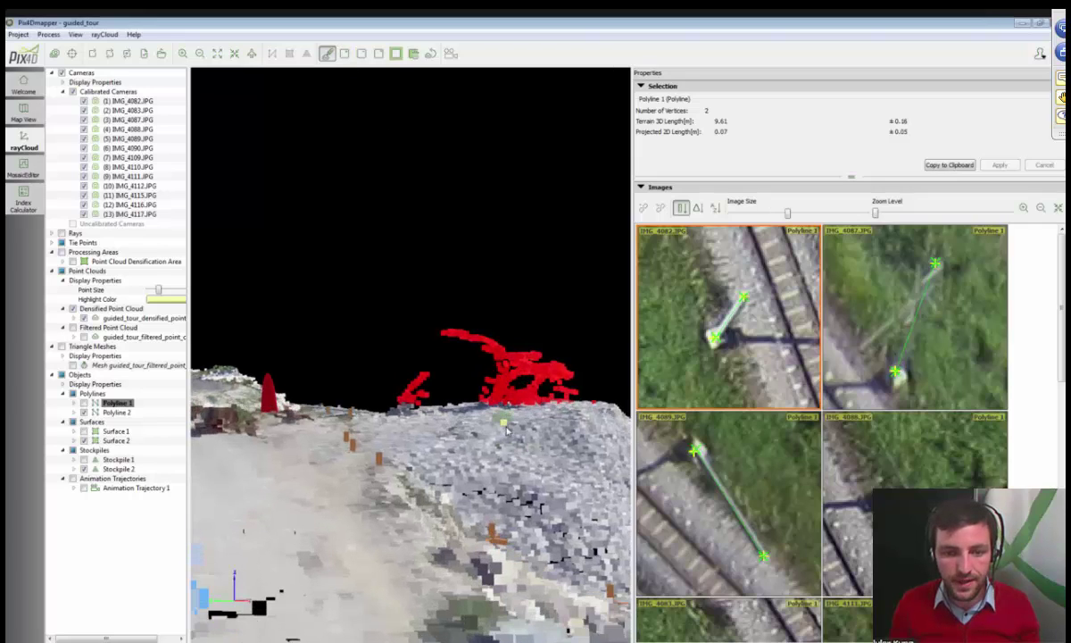
left_click_drag(506, 430, 661, 527)
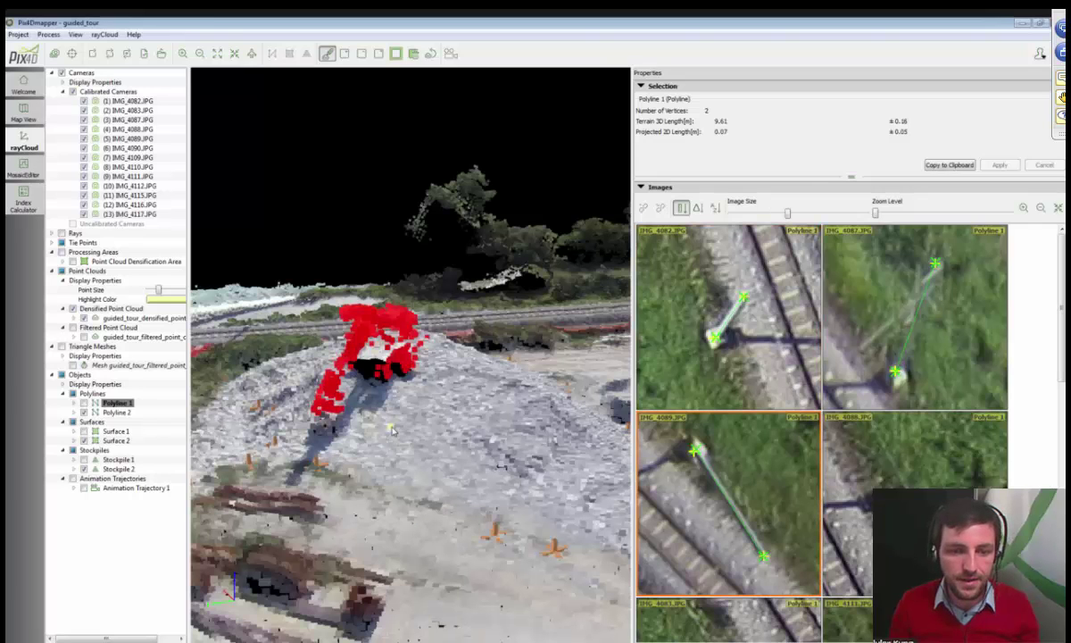
mouse_move(391, 427)
left_mouse_down()
mouse_move(674, 238)
mouse_move(161, 381)
left_mouse_up()
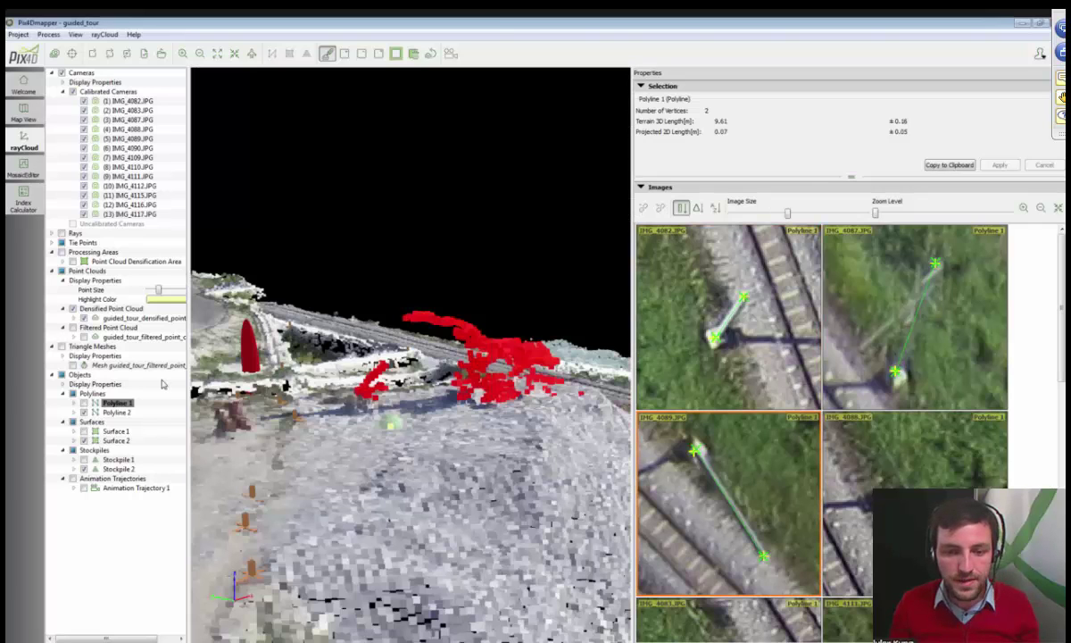
scroll(455, 478, "up", 2)
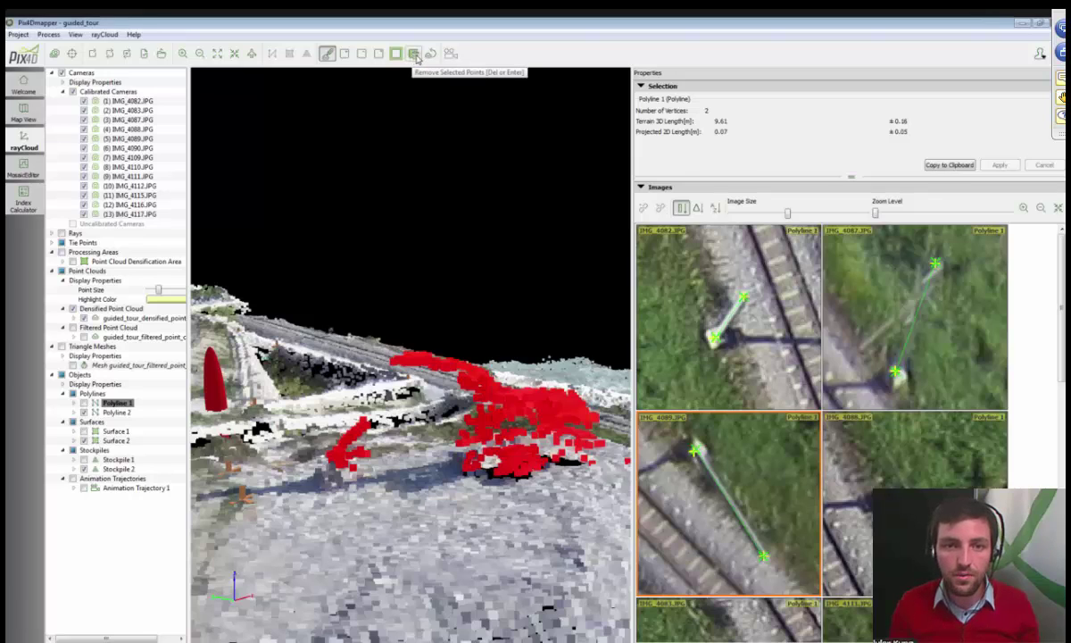
left_click(415, 55)
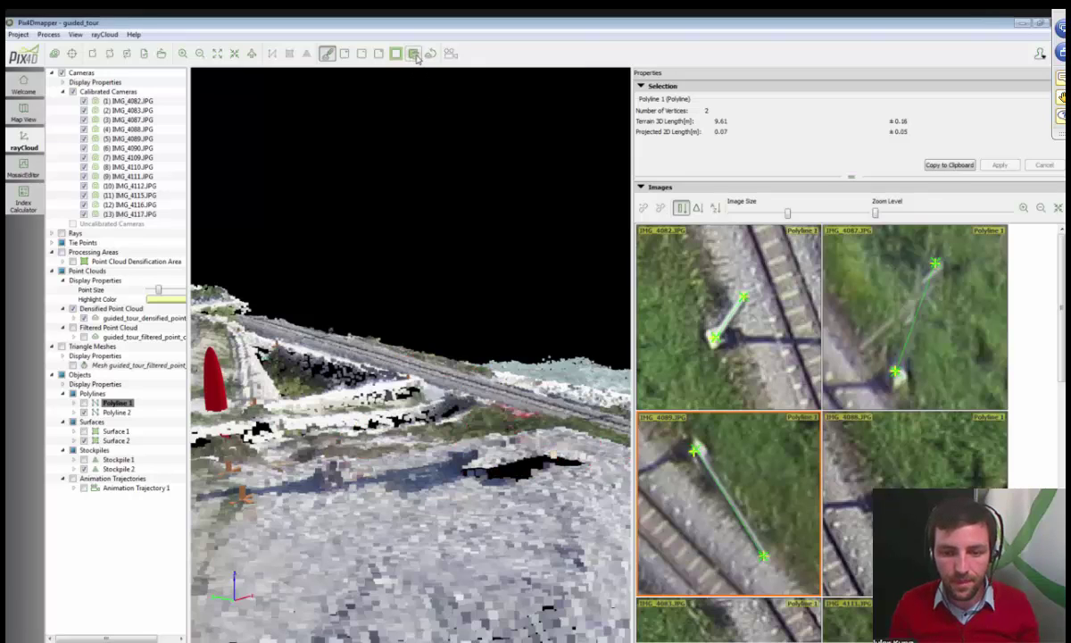
Finish the point cloud editing and accept saving and re-filtering, but decline overwriting the existing processing results
left_click_drag(483, 511, 622, 489)
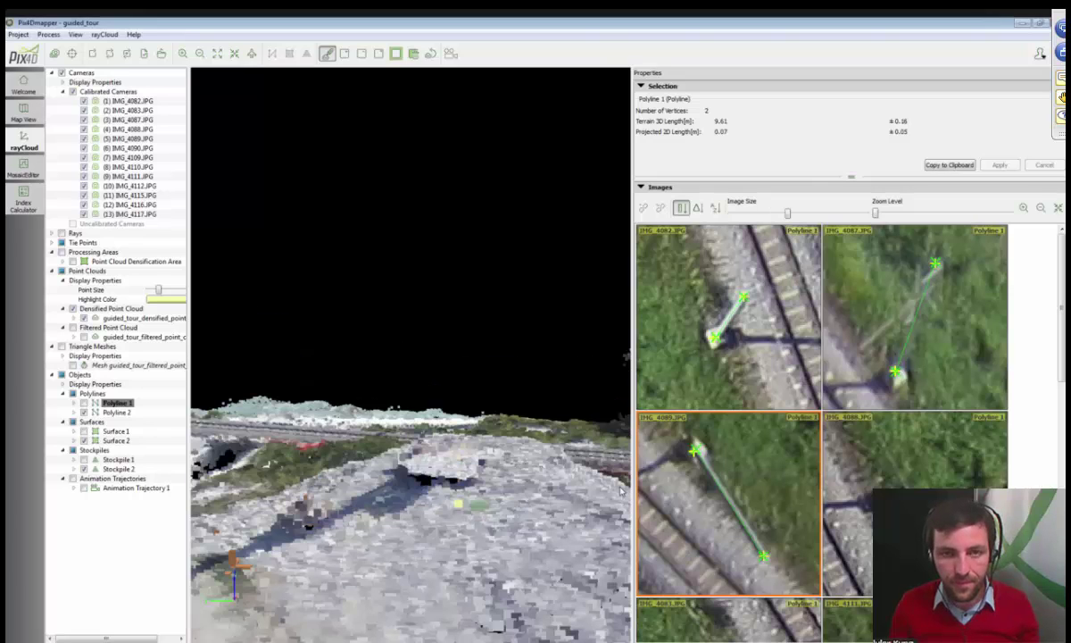
left_click_drag(561, 588, 306, 127)
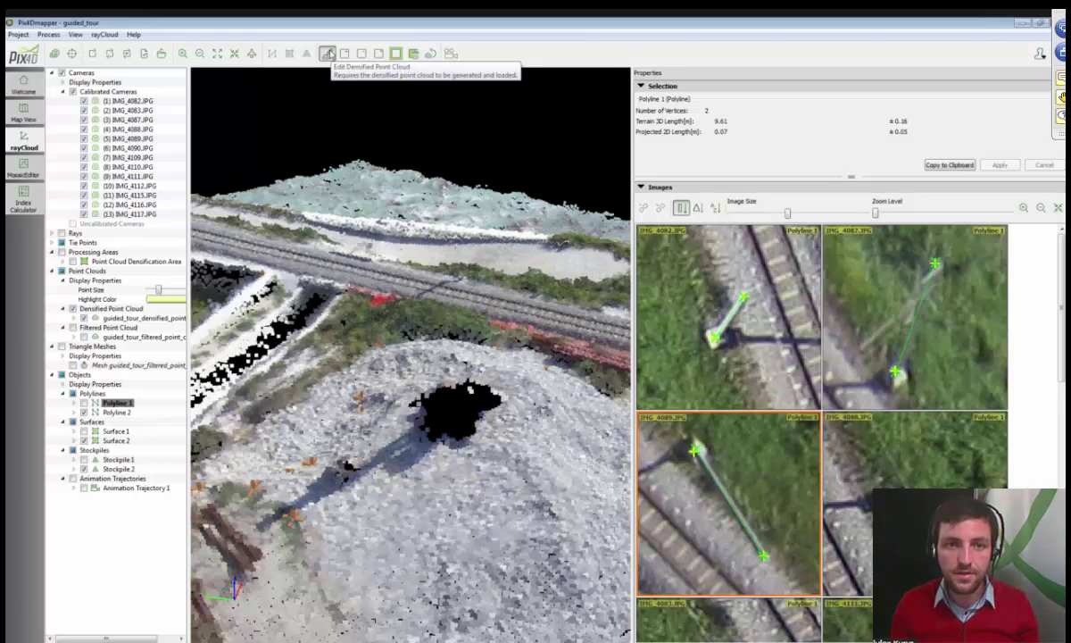
left_click(327, 55)
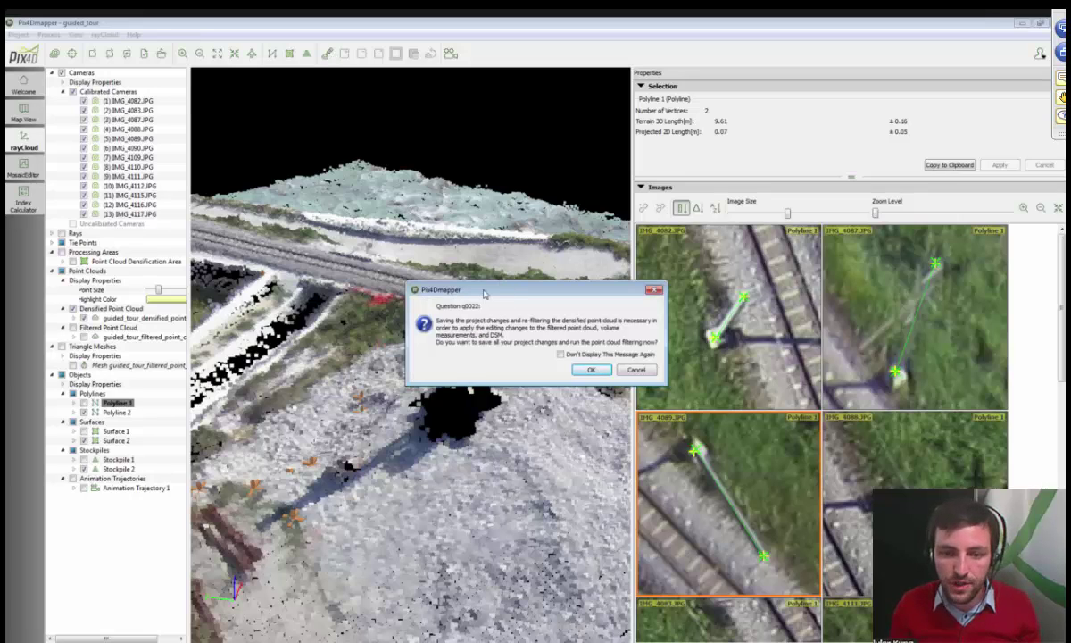
left_click_drag(484, 294, 463, 244)
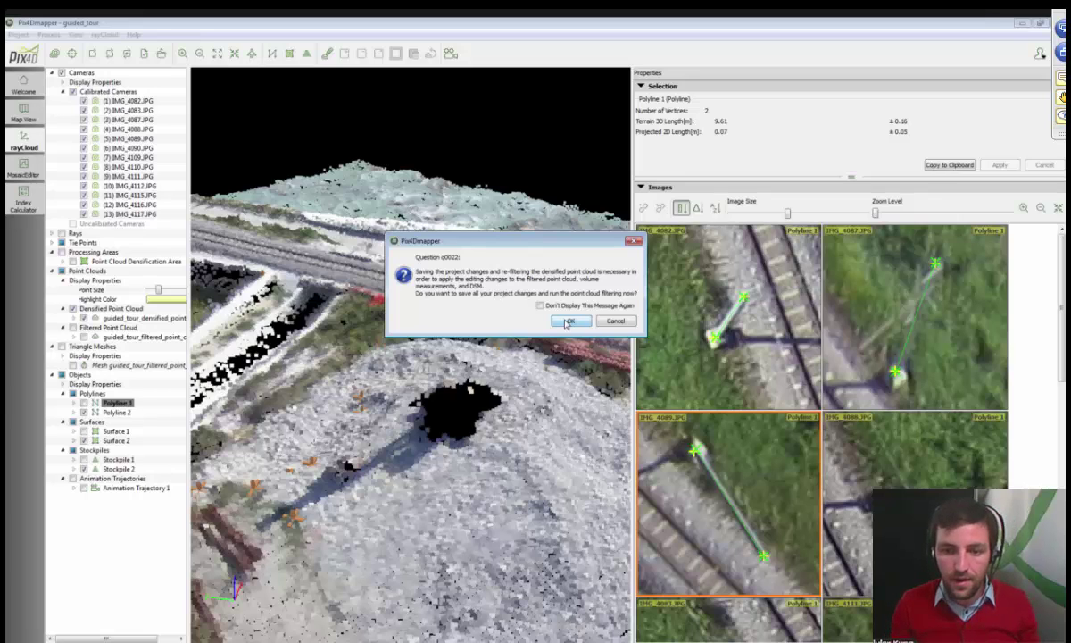
left_click(569, 321)
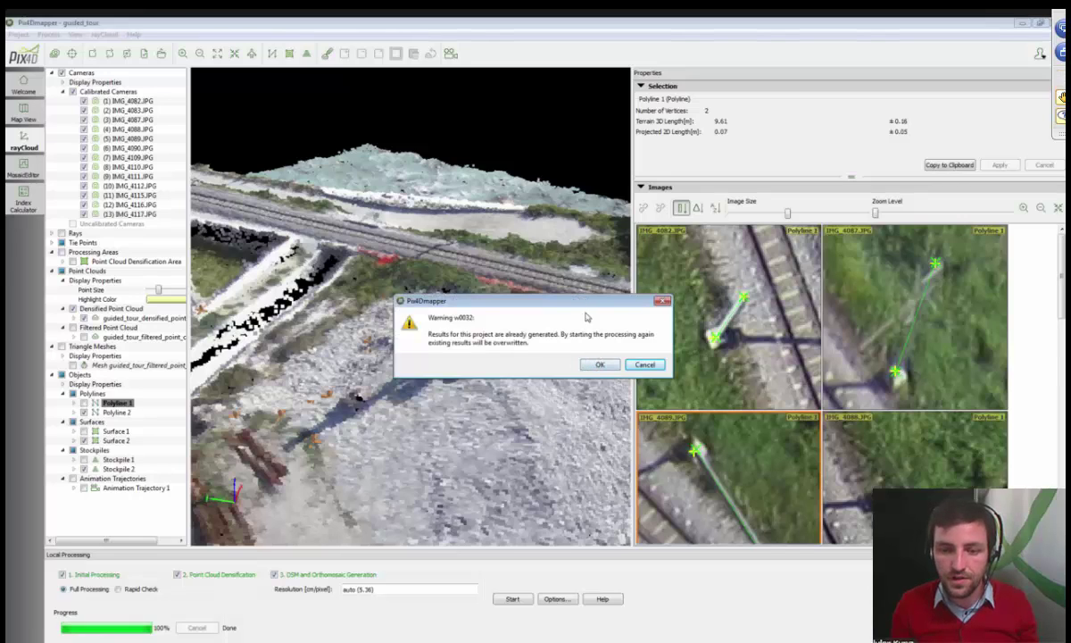
left_click(646, 366)
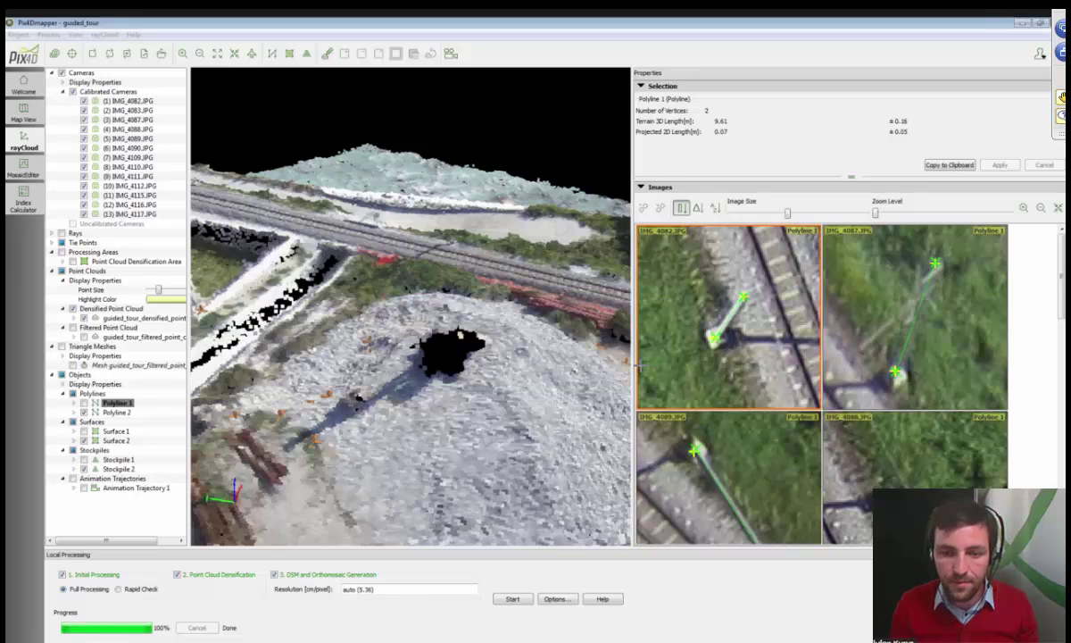
left_click_drag(528, 389, 282, 261)
mouse_move(358, 376)
left_mouse_down()
mouse_move(380, 402)
mouse_move(371, 321)
left_mouse_up()
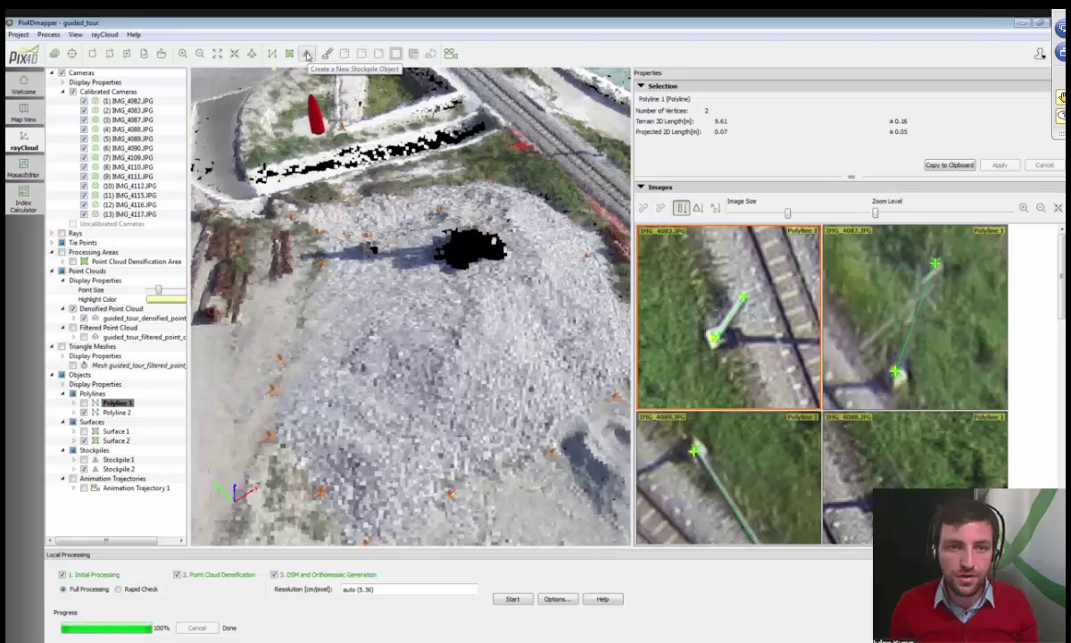
left_click(306, 55)
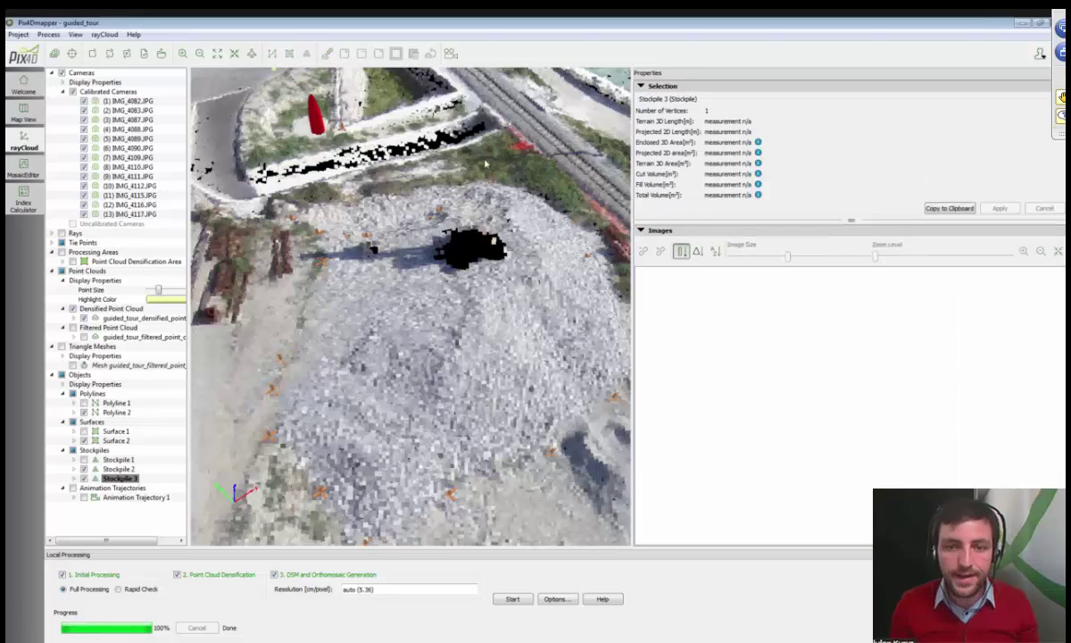
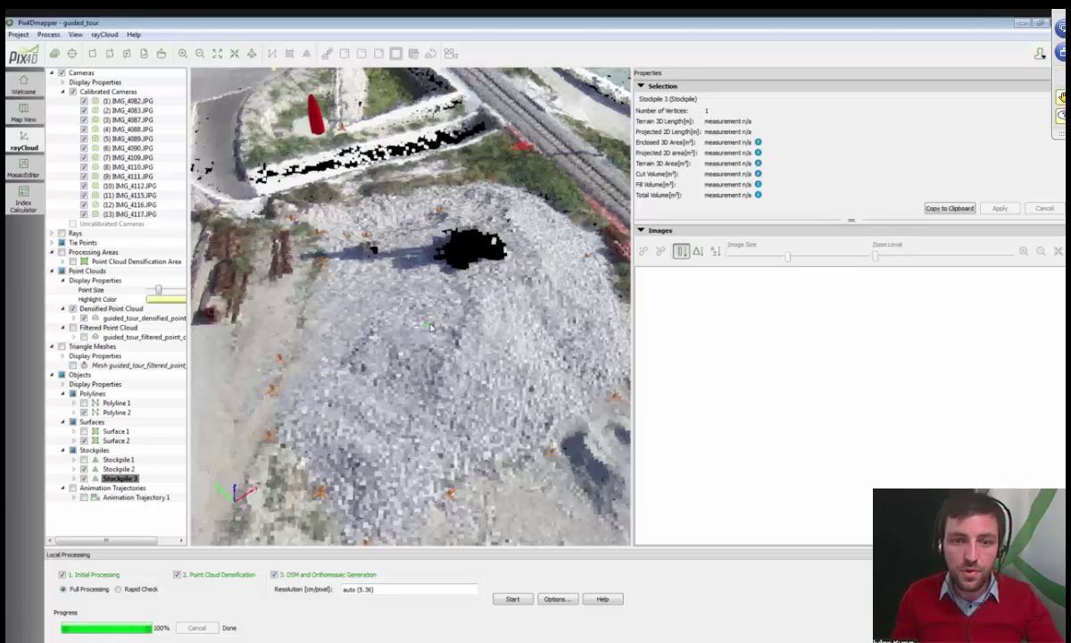
left_click_drag(426, 321, 440, 239)
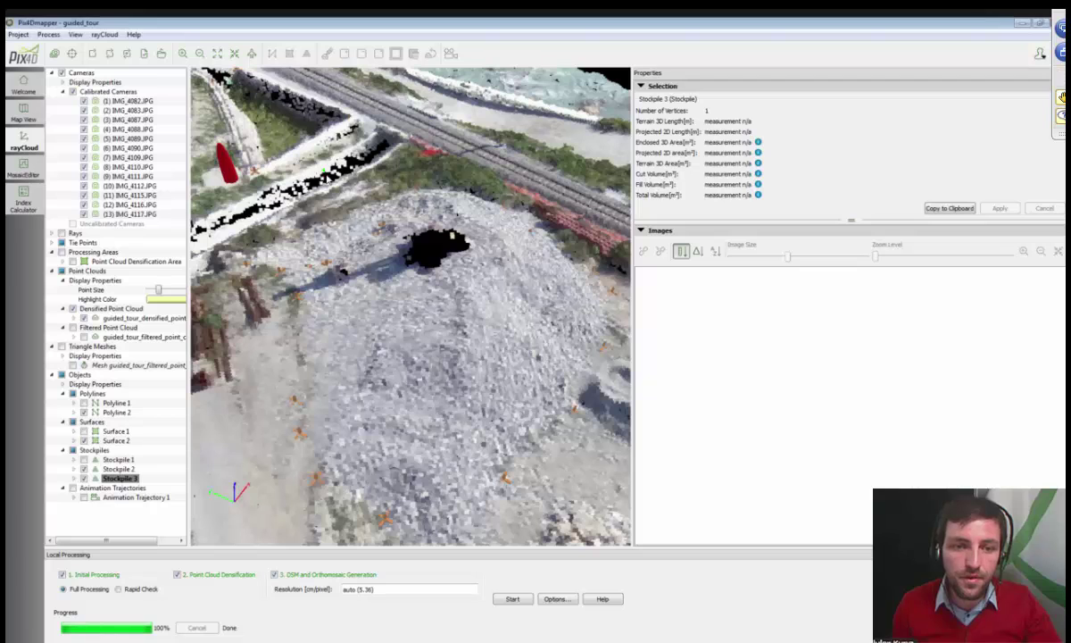
left_click_drag(580, 457, 536, 402)
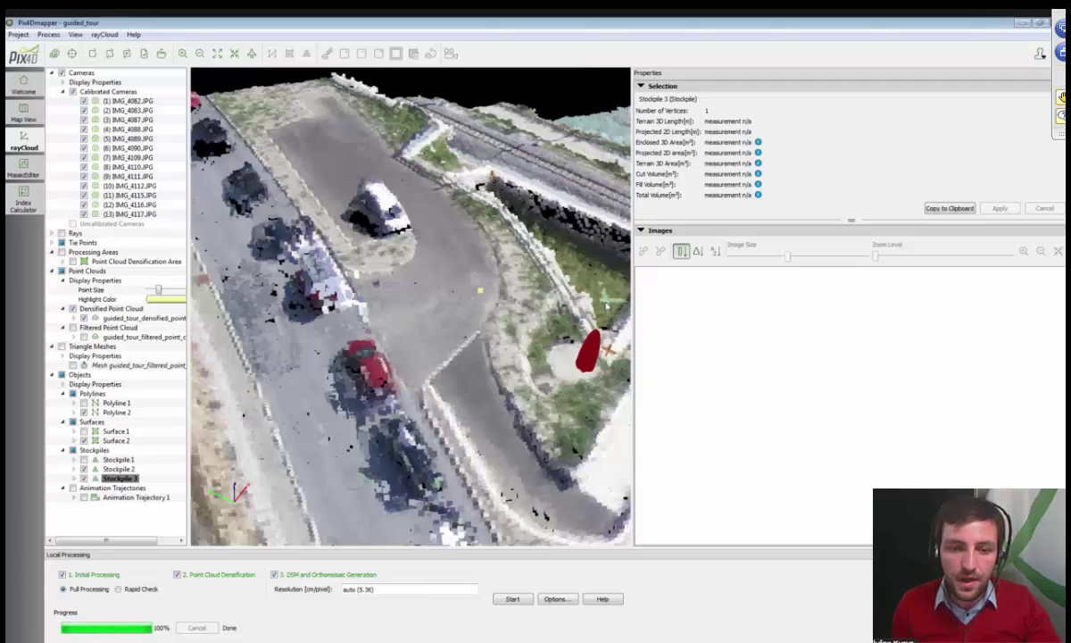
left_click_drag(339, 294, 679, 410)
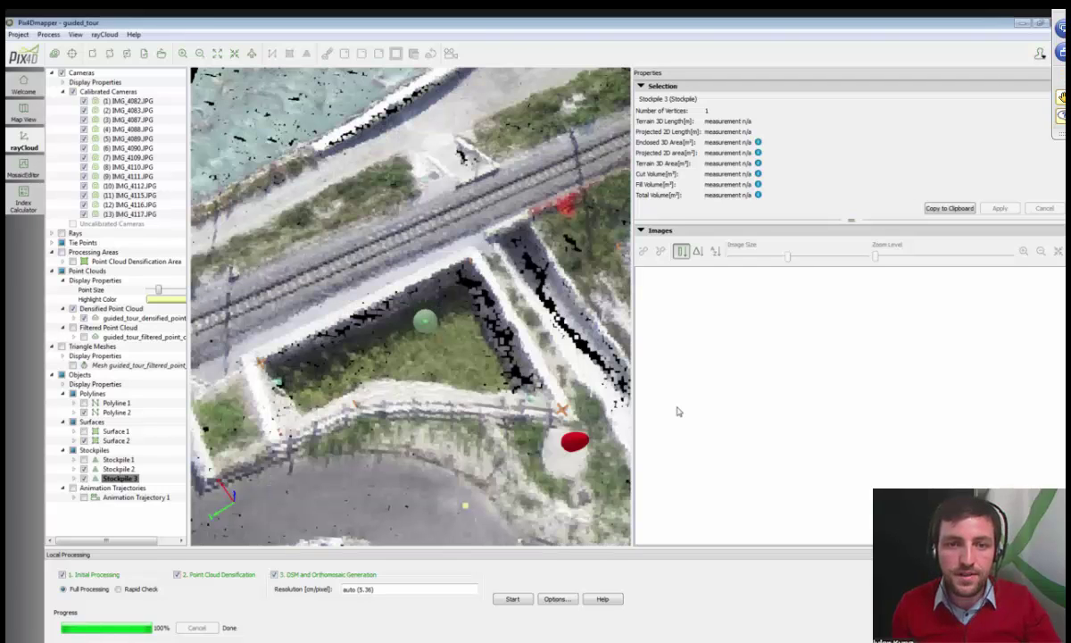
left_click_drag(571, 375, 443, 279)
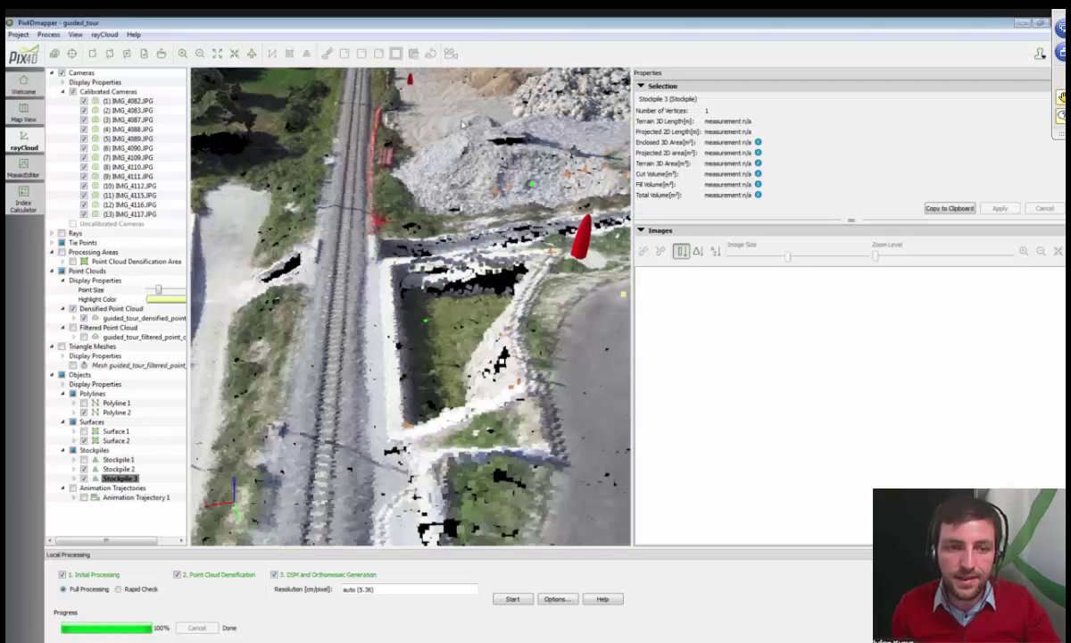
scroll(456, 256, "up", 2)
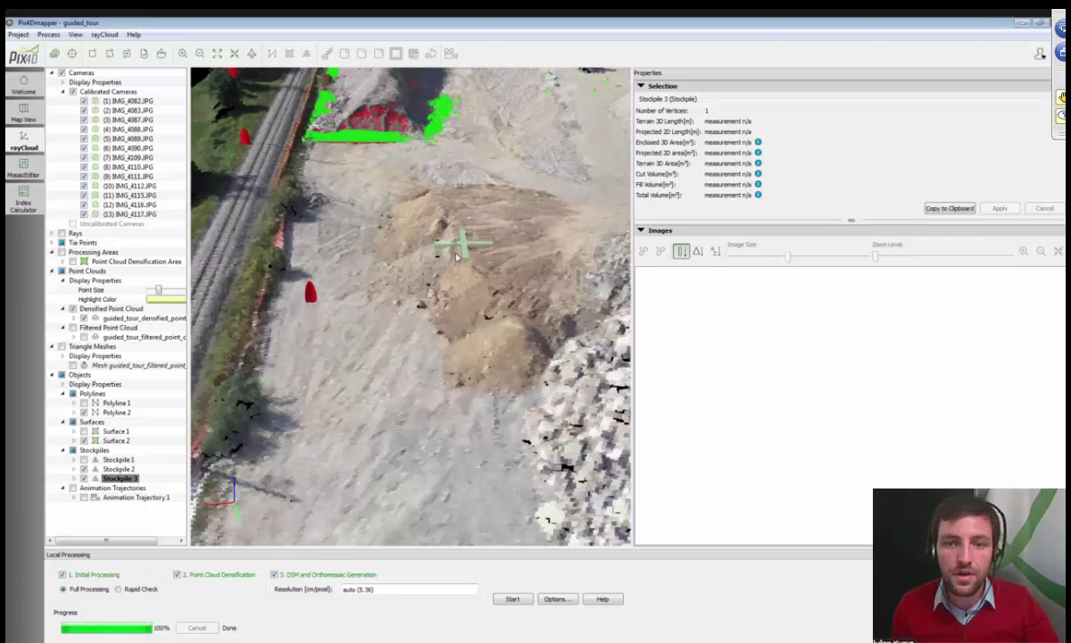
left_click_drag(456, 257, 435, 408)
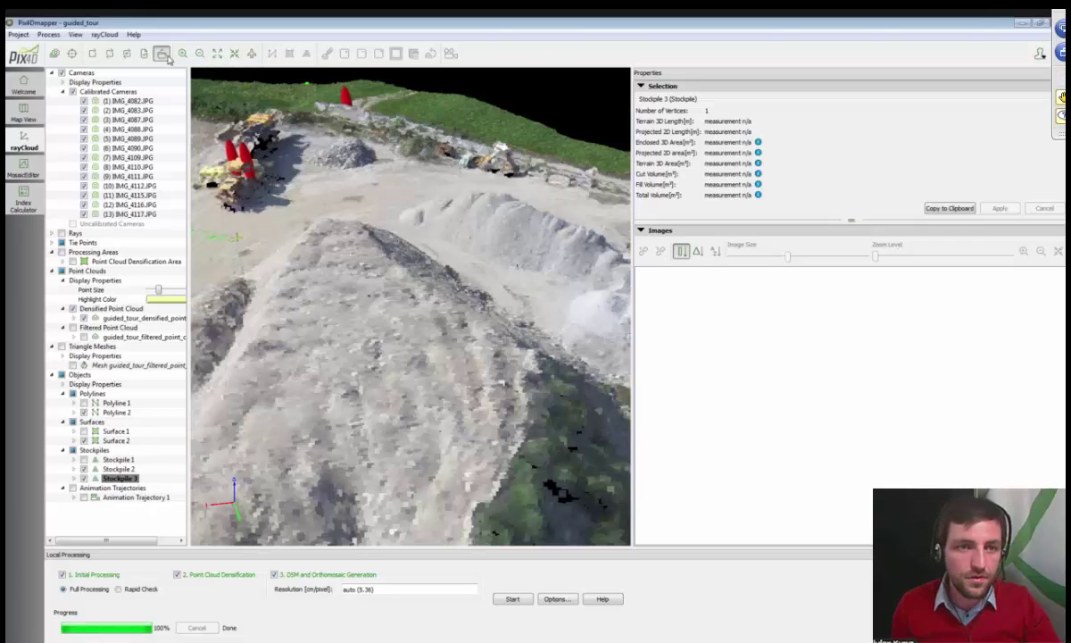
Open the orthomosaic guided_tour_mosaic_group1.tif from the 2_mosaic folder of the project's 3_dsm_ortho results
left_click(163, 56)
left_click(394, 210)
double_click(394, 209)
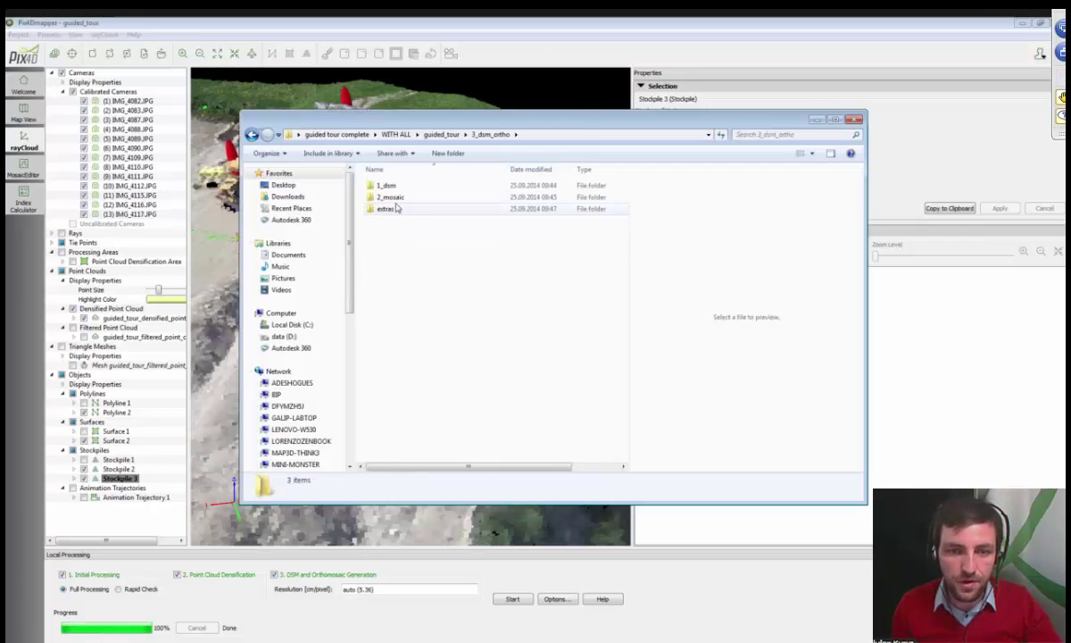
double_click(398, 197)
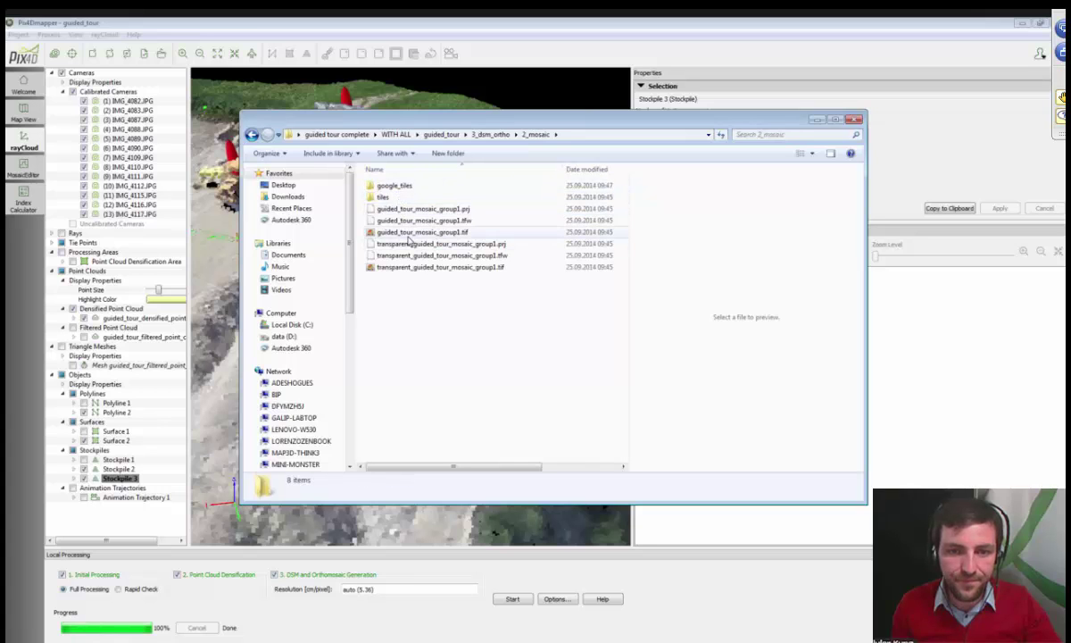
double_click(408, 236)
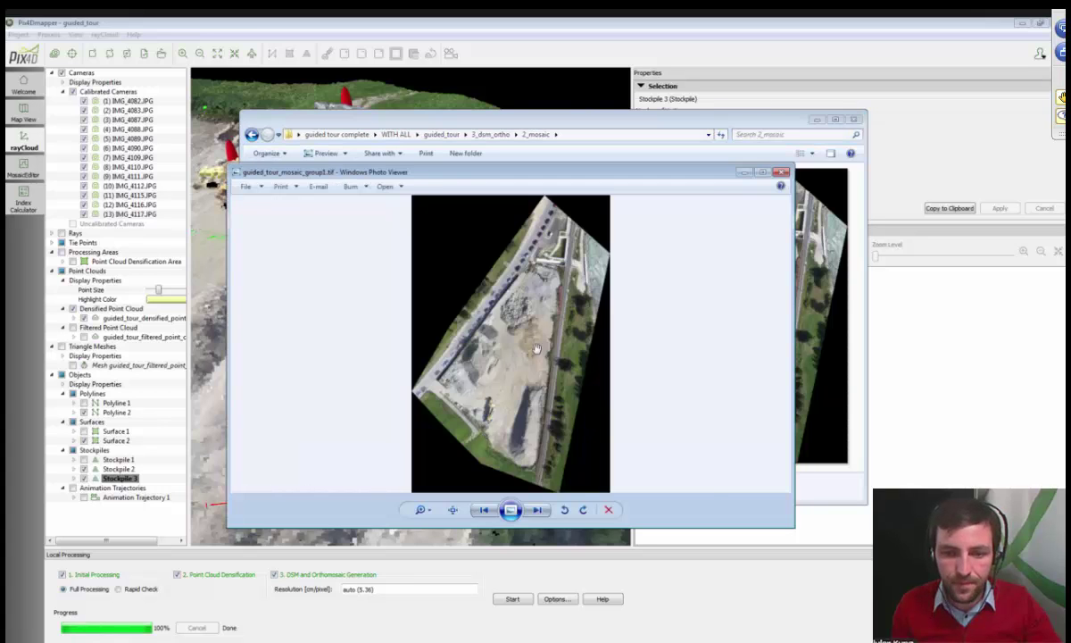
Examine the walls and the sunken ramp beside the railway in the orthomosaic, and put away the image and its folder window
scroll(536, 348, "up", 4)
scroll(537, 348, "up", 4)
left_click_drag(536, 348, 793, 115)
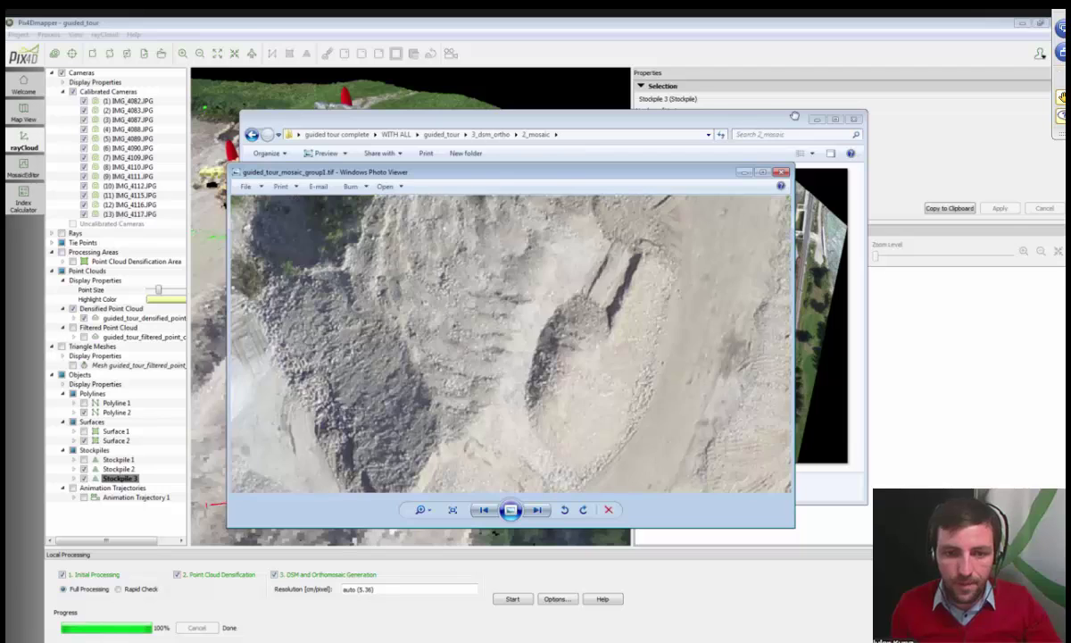
left_click_drag(236, 362, 449, 170)
scroll(554, 273, "down", 10)
scroll(554, 273, "up", 4)
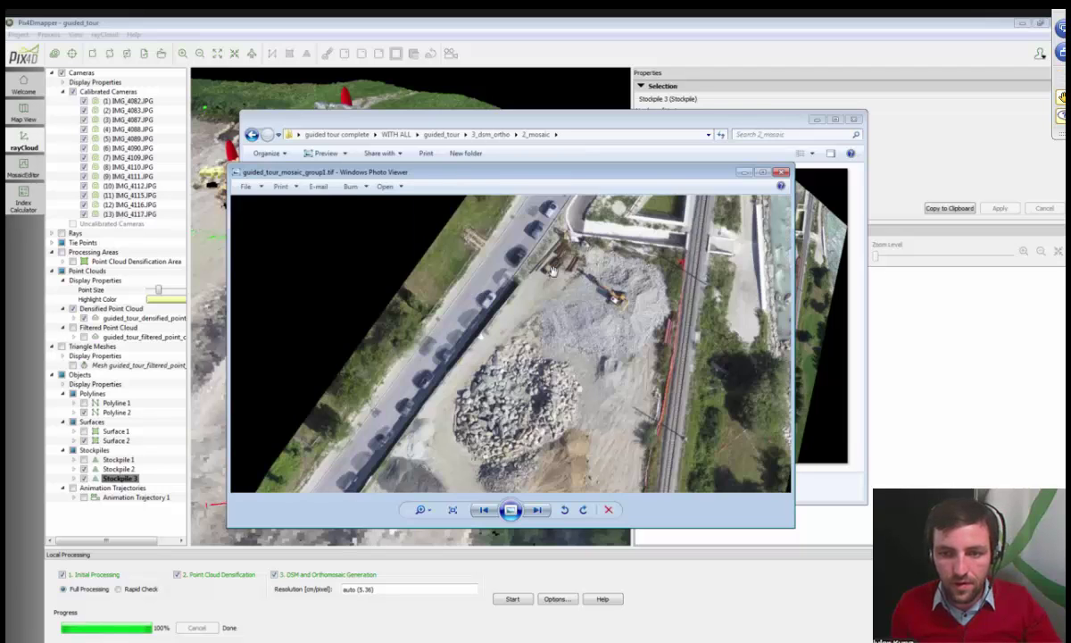
scroll(434, 376, "up", 4)
scroll(539, 318, "up", 4)
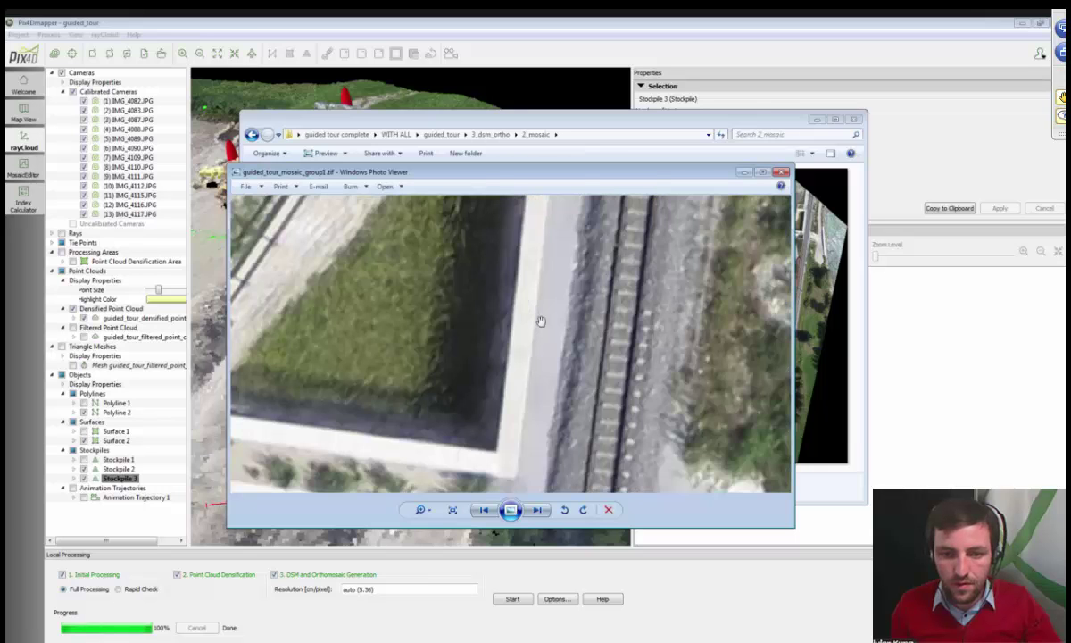
left_click_drag(540, 319, 256, 169)
scroll(464, 214, "down", 4)
left_click_drag(473, 205, 470, 339)
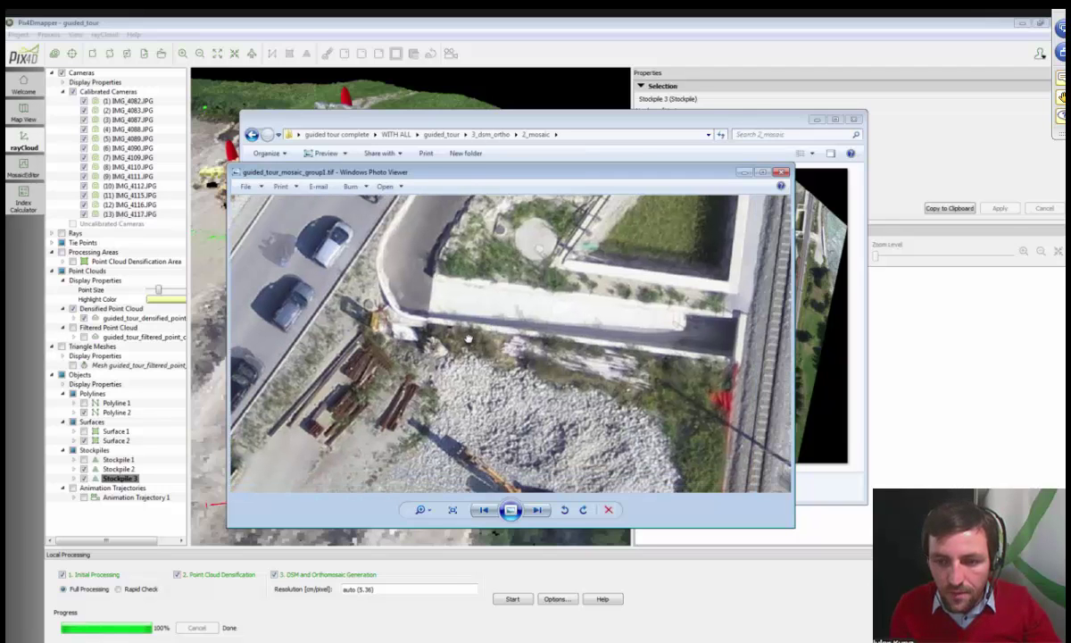
scroll(694, 303, "up", 4)
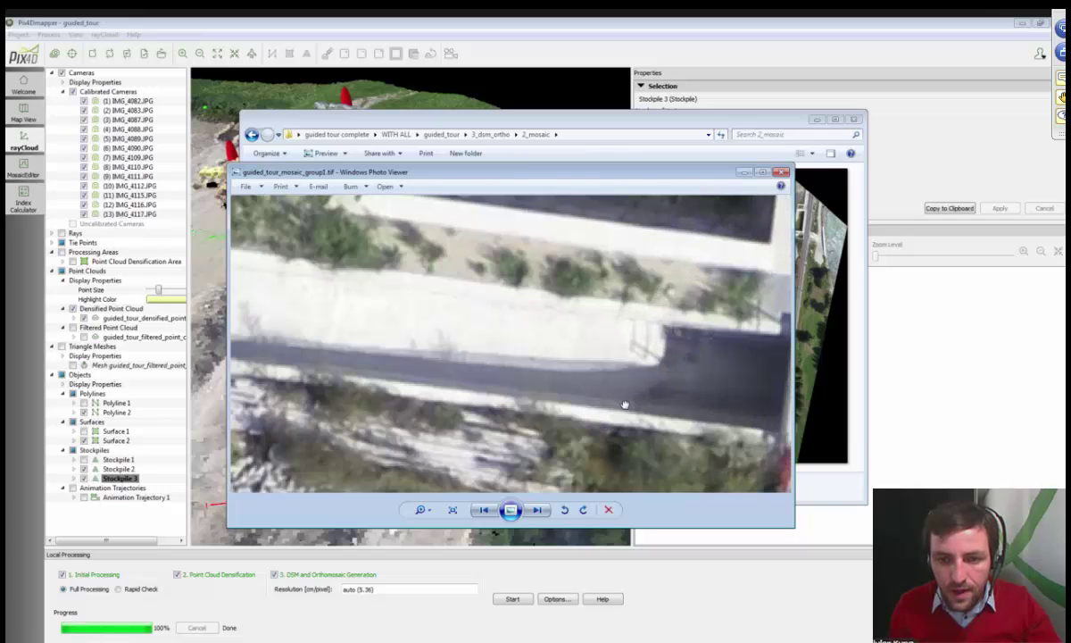
left_click_drag(624, 404, 440, 388)
scroll(522, 299, "up", 1)
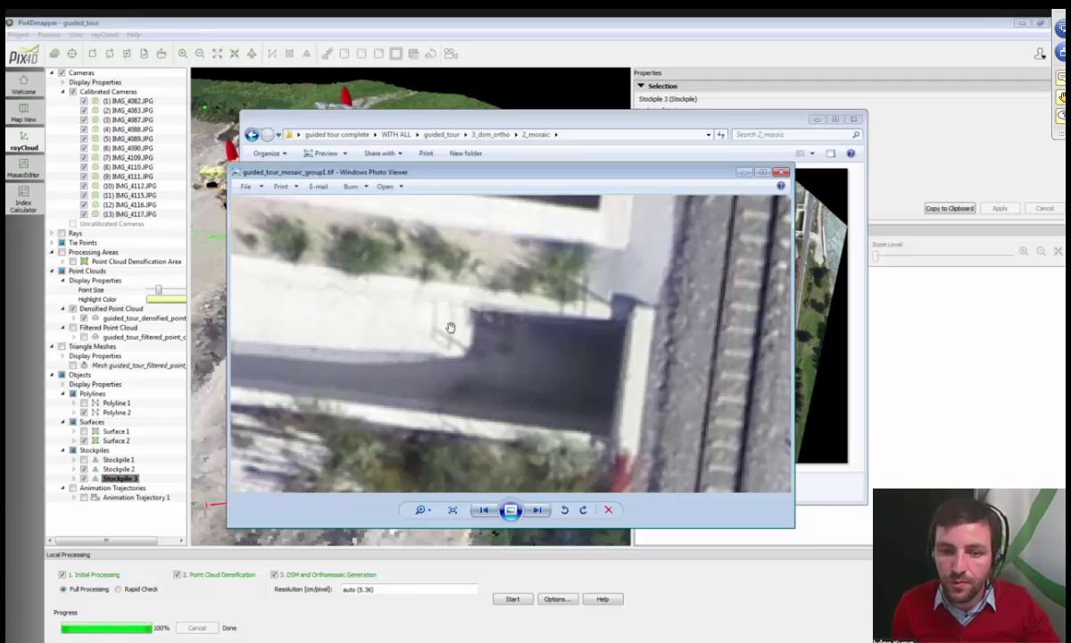
left_click(781, 171)
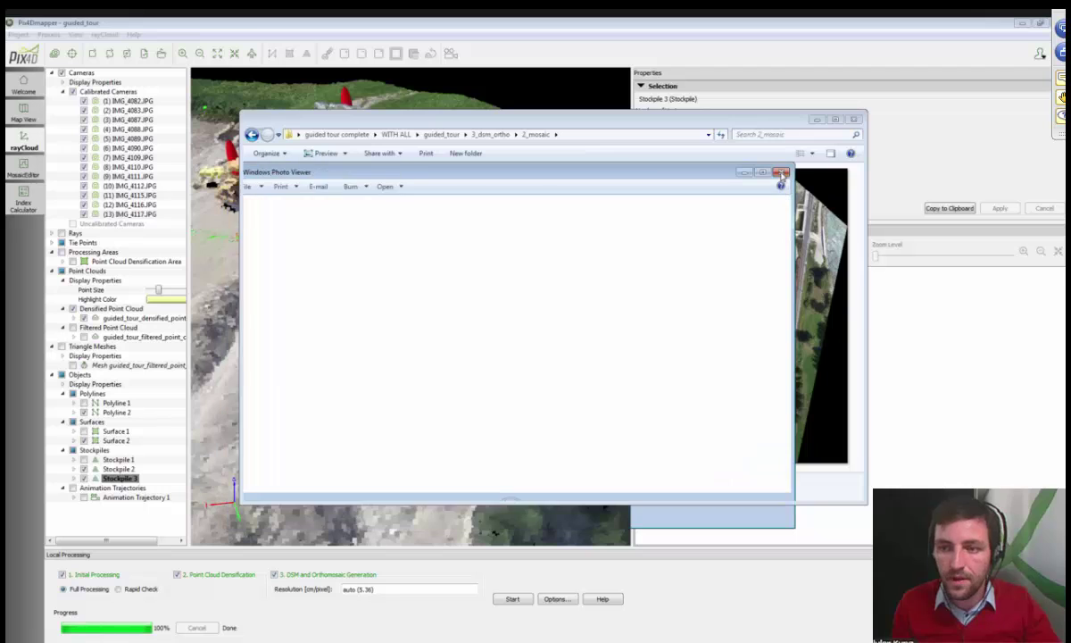
left_click(816, 119)
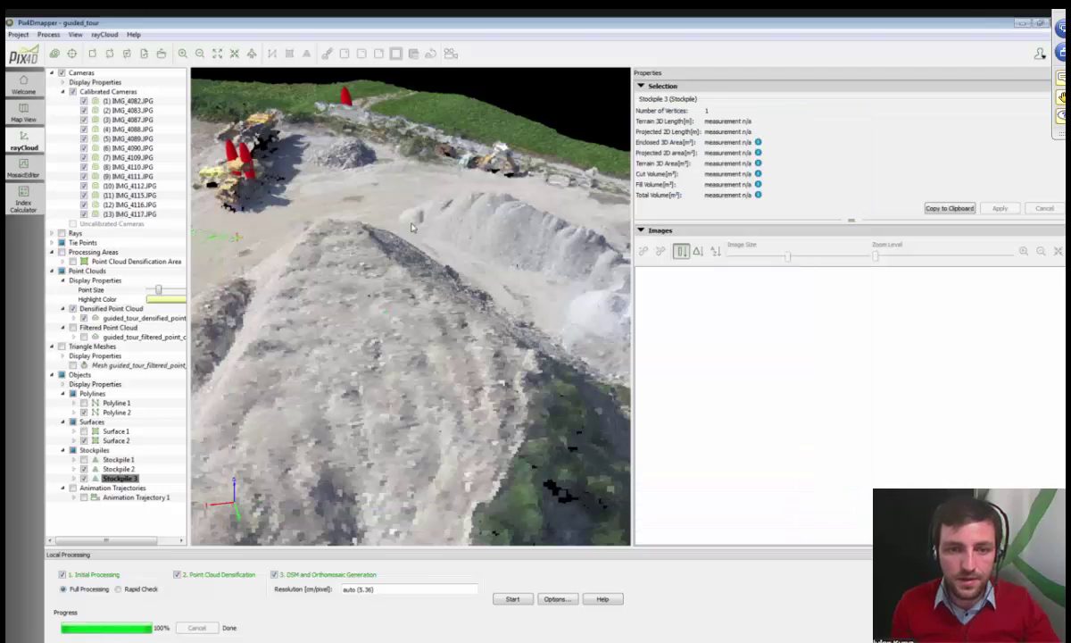
Examine the walled ramp beside the gravel pile in the densified point cloud, and cancel the unfinished new stockpile
left_click_drag(412, 226, 404, 204)
scroll(397, 395, "down", 5)
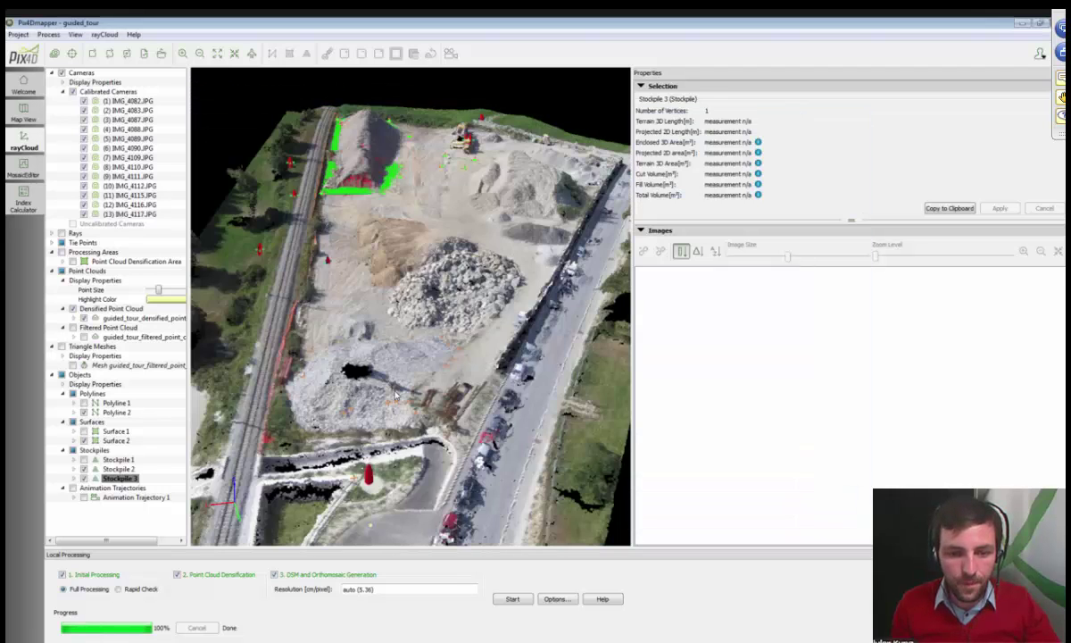
left_click_drag(397, 395, 503, 504)
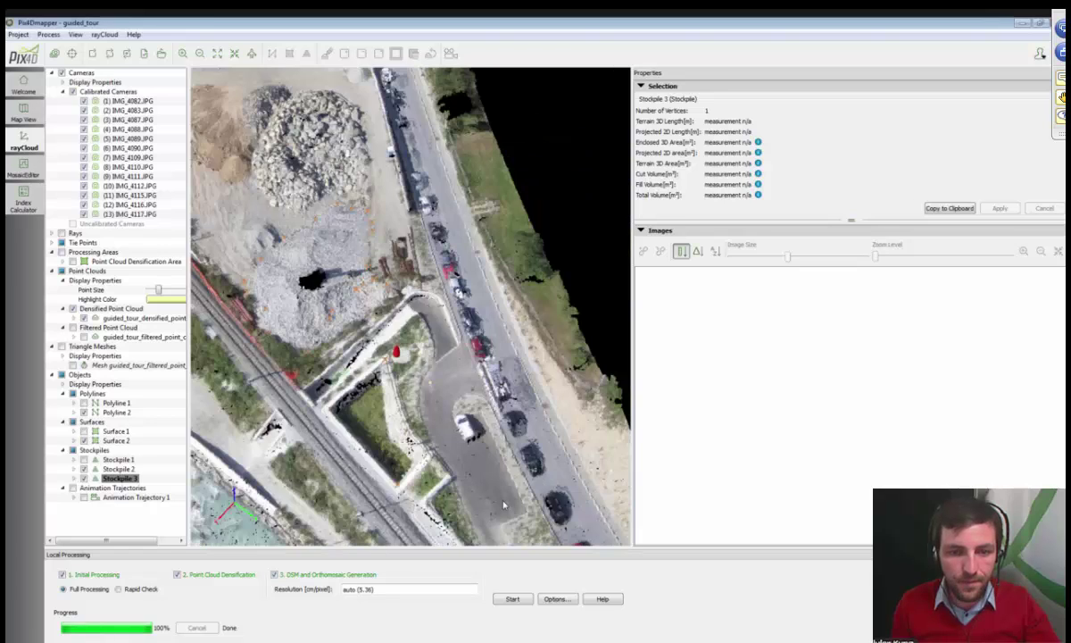
scroll(391, 377, "up", 10)
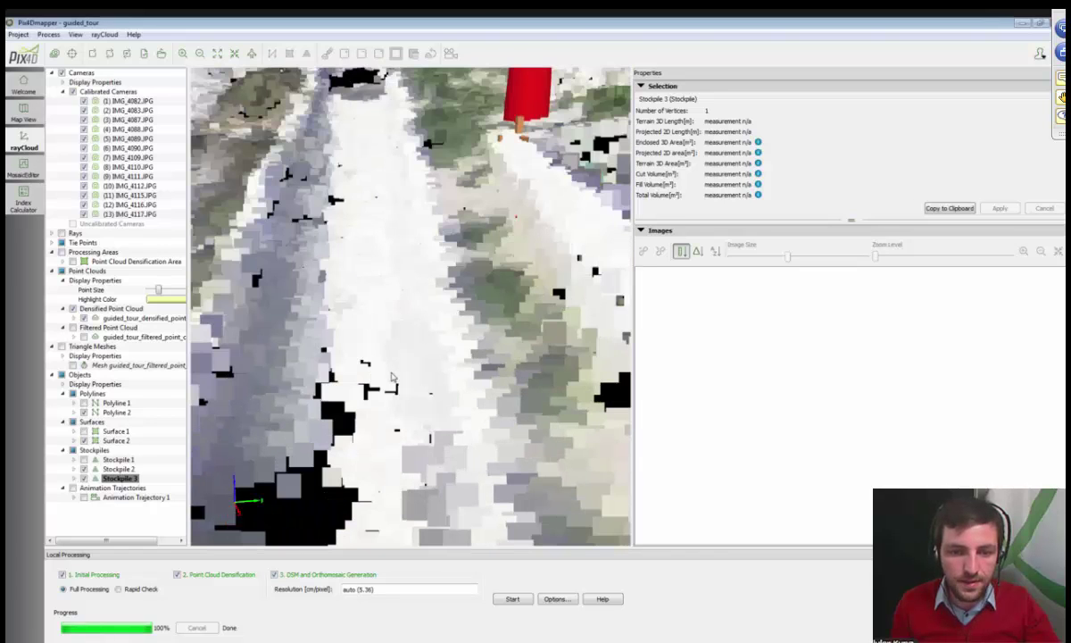
mouse_move(391, 376)
left_mouse_down()
mouse_move(453, 352)
mouse_move(447, 272)
mouse_move(451, 436)
mouse_move(452, 423)
left_mouse_up()
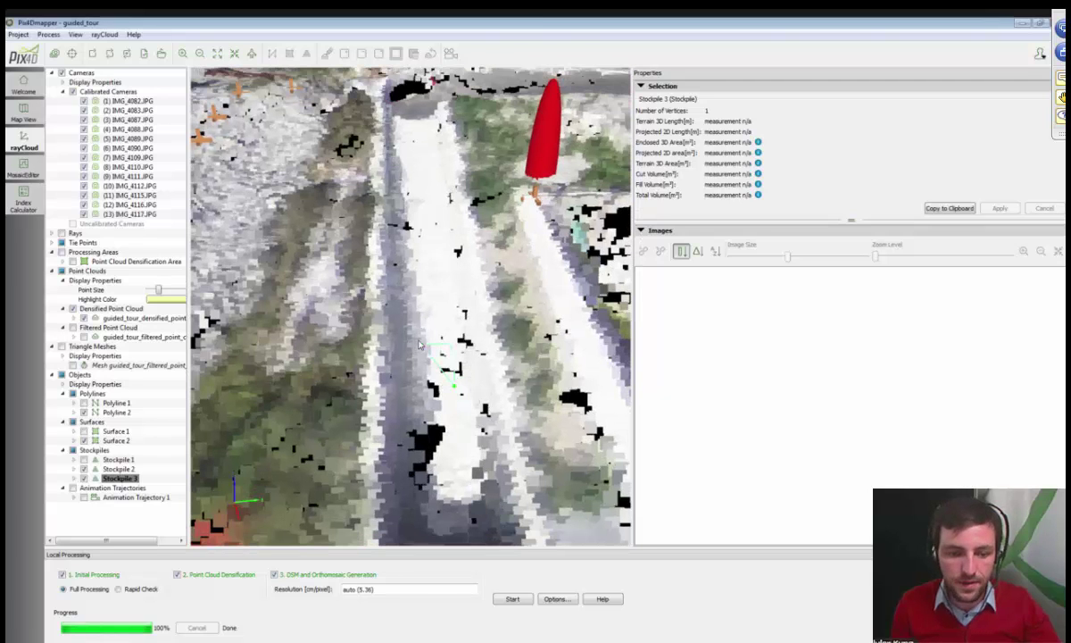
key("Escape")
Edit the densified point cloud: outline the strip of white points covering the sunken ramp between its walls and remove them
scroll(451, 386, "up", 5)
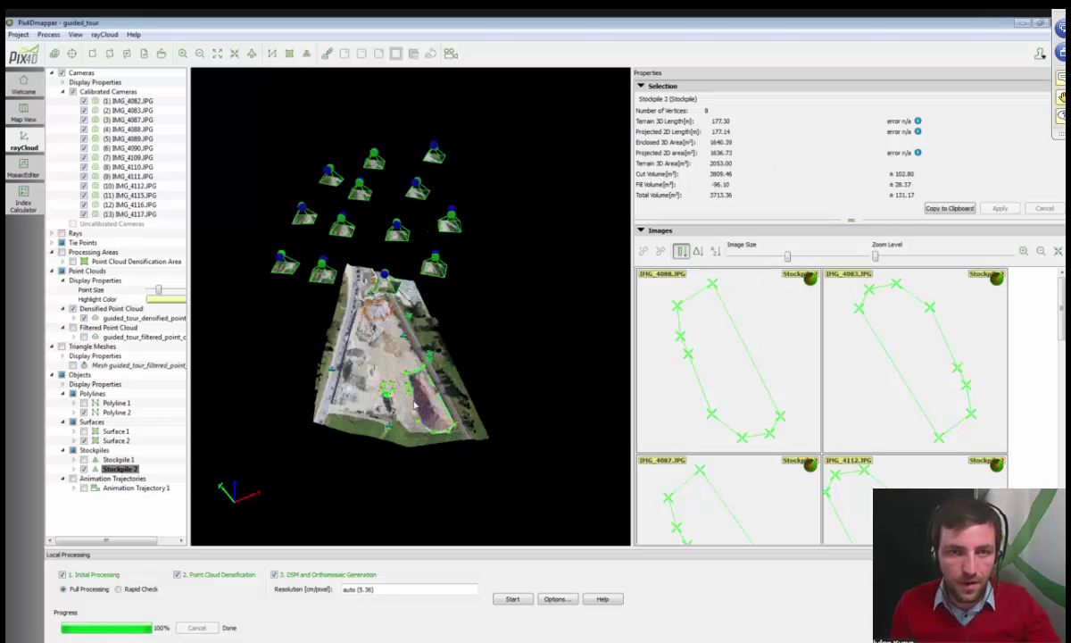
scroll(413, 404, "up", 2)
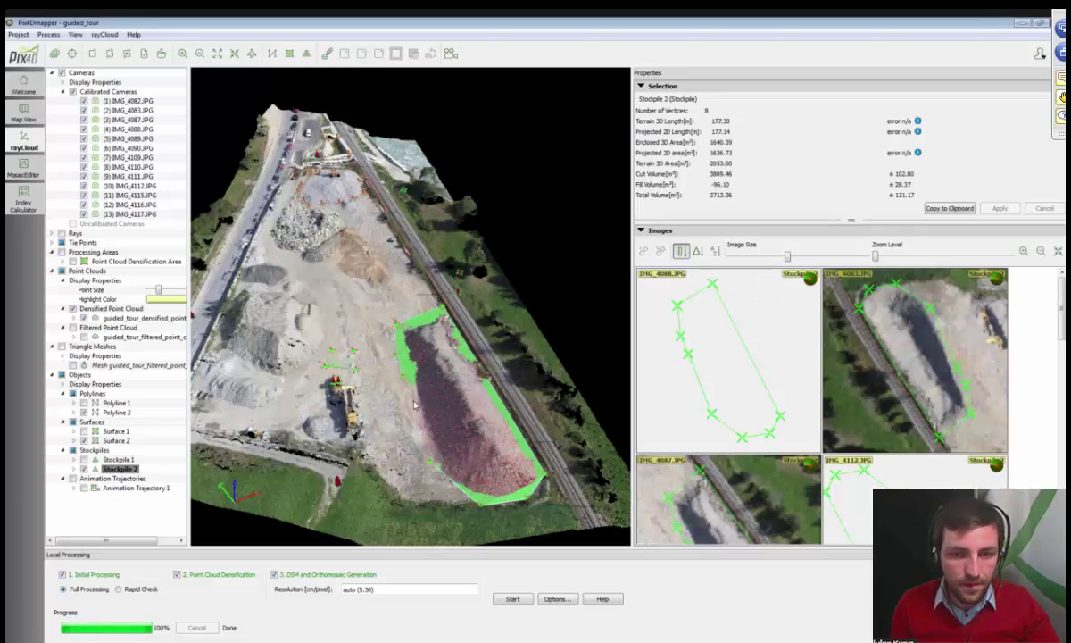
scroll(393, 366, "up", 3)
scroll(290, 293, "down", 3)
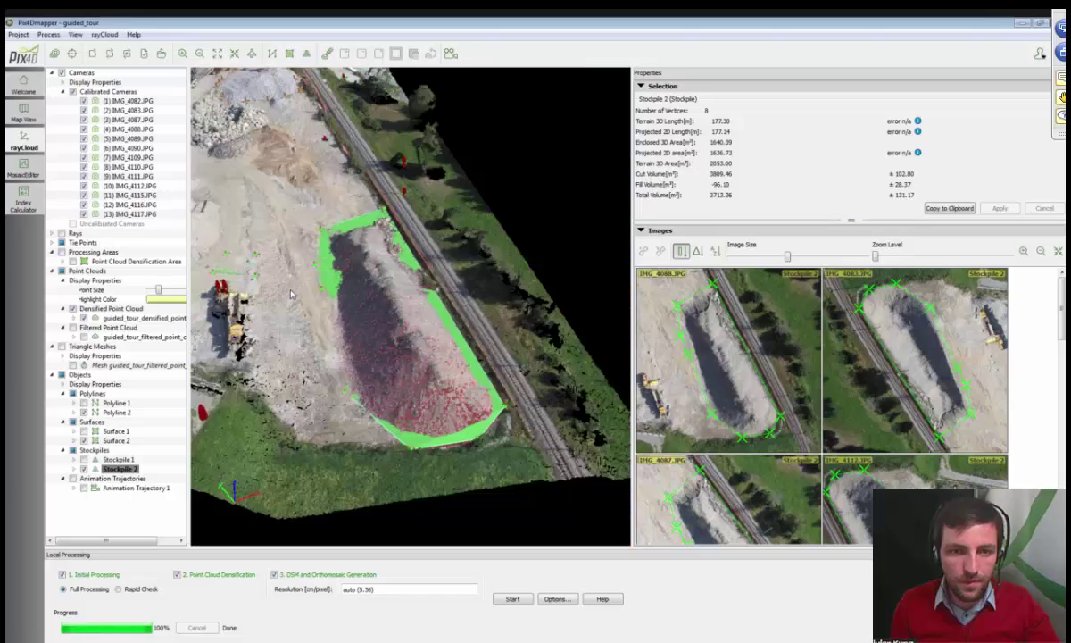
left_click_drag(290, 294, 467, 422)
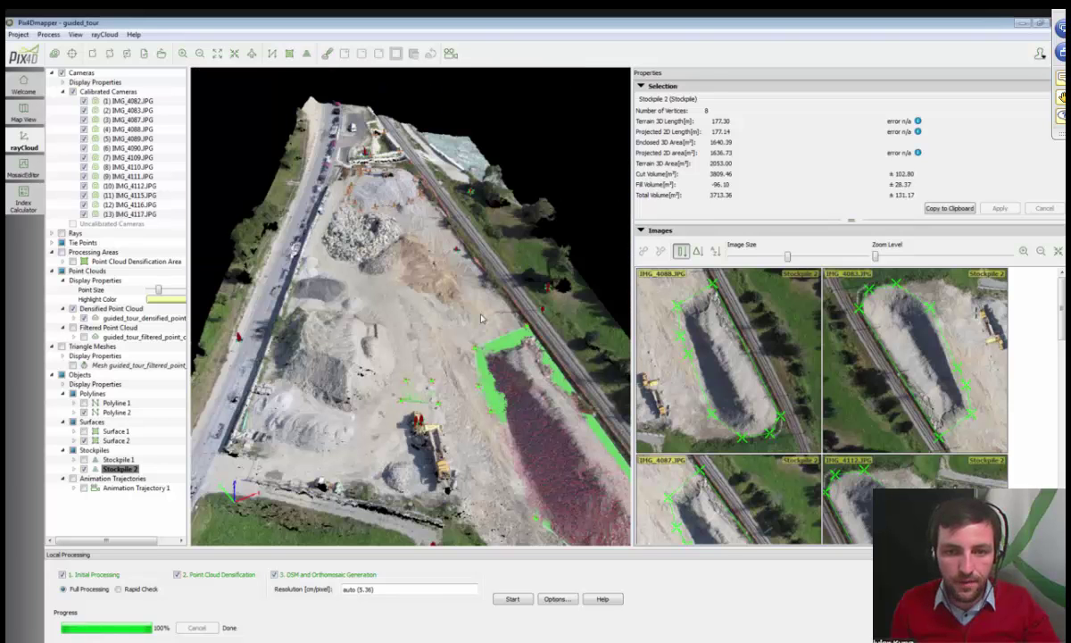
scroll(455, 300, "up", 5)
left_click_drag(398, 384, 330, 393)
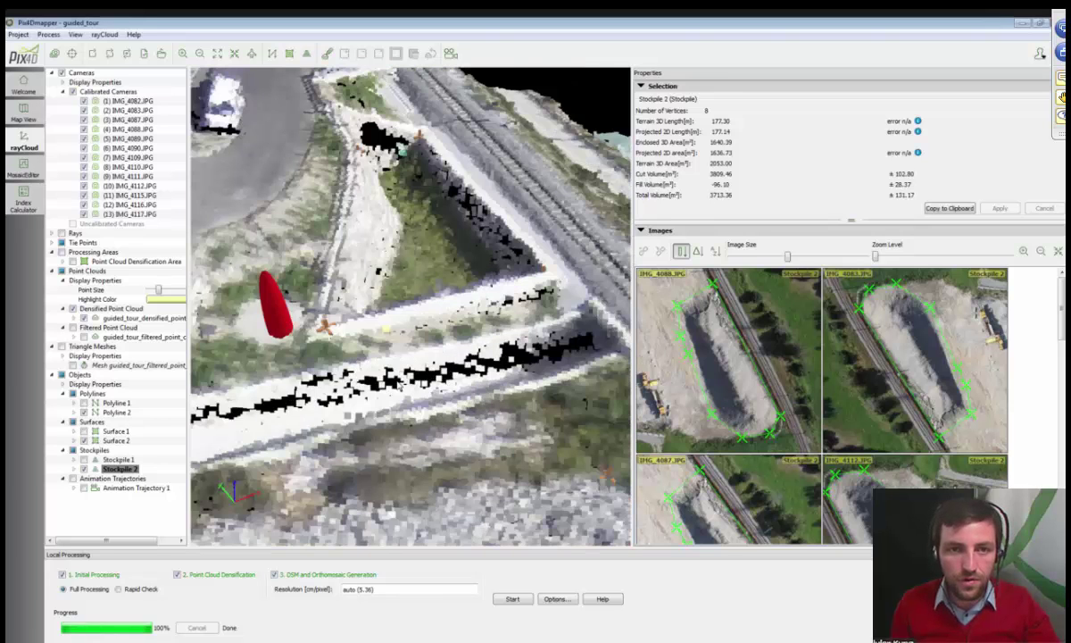
left_click_drag(386, 328, 555, 339)
left_click(327, 54)
left_click(627, 373)
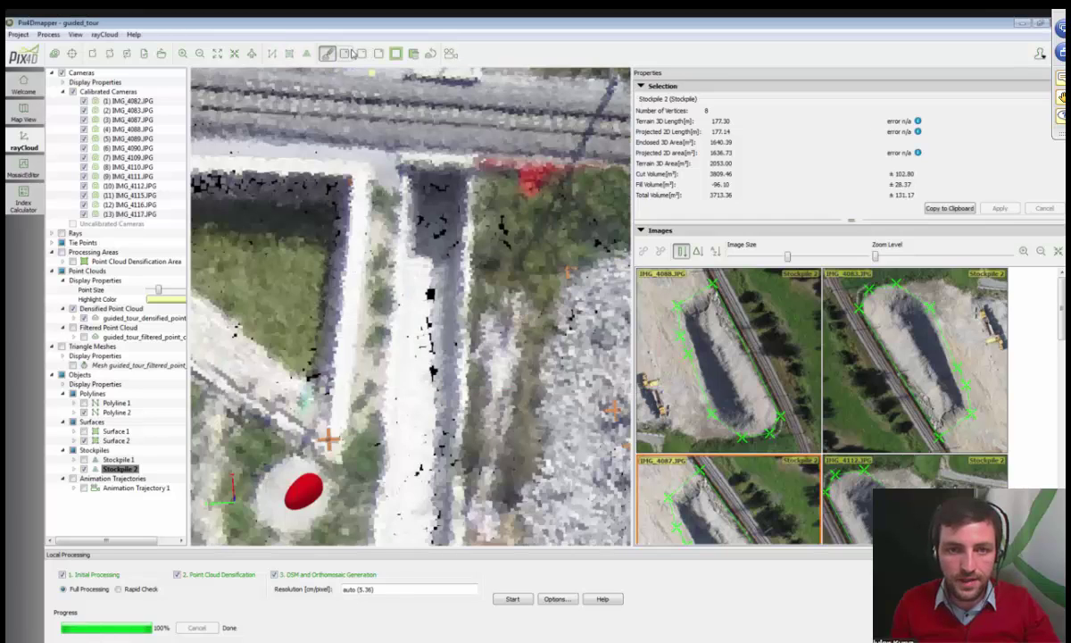
left_click(347, 53)
left_click_drag(384, 206, 416, 457)
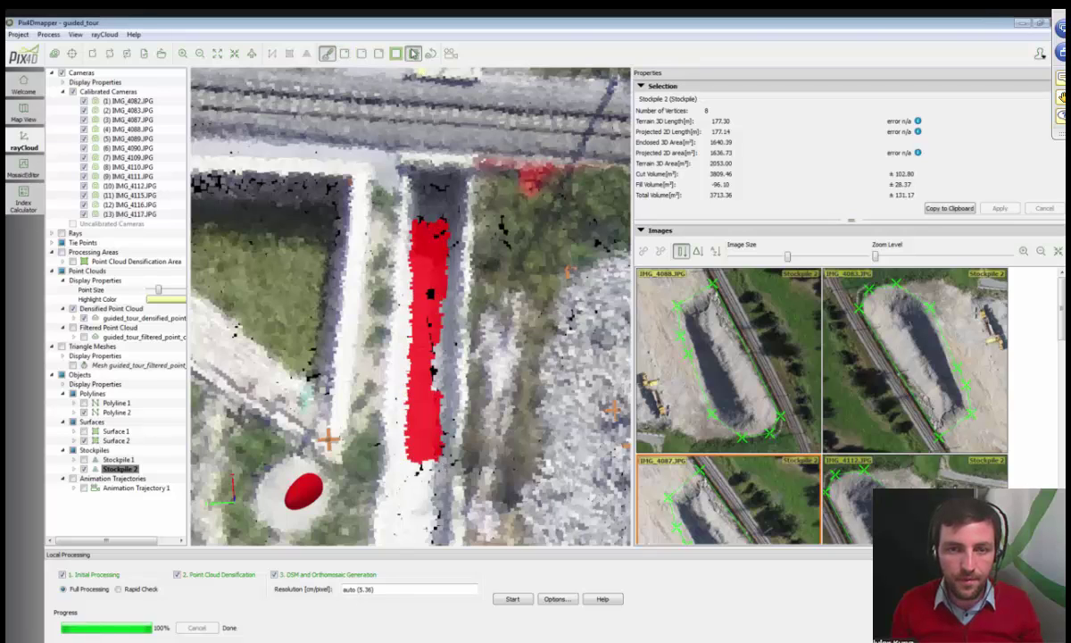
left_click(388, 52)
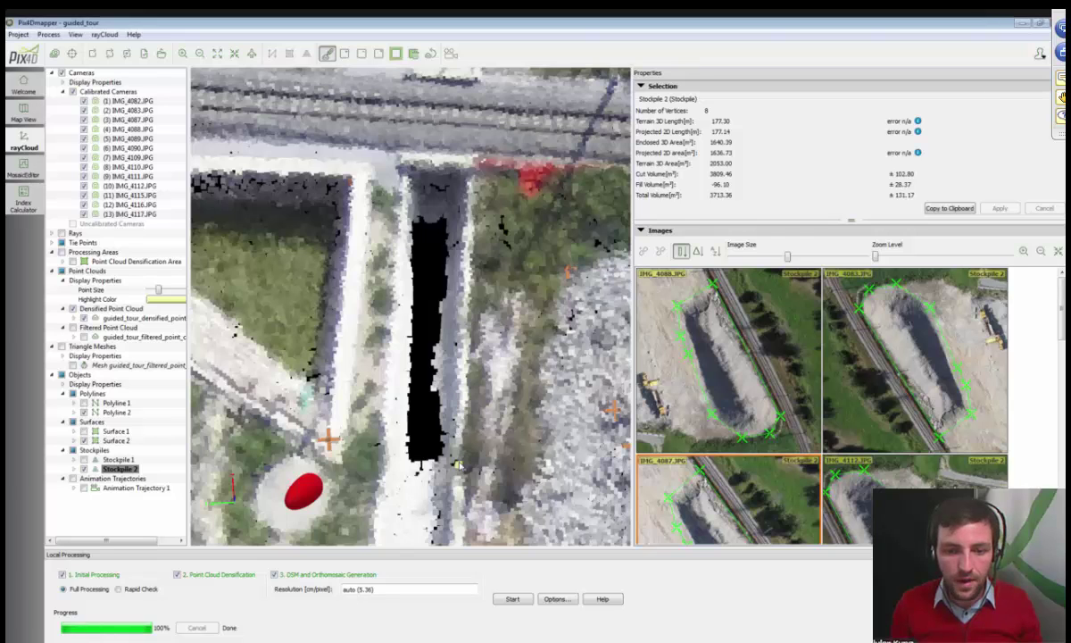
Exclude Initial Processing and Point Cloud Densification from local processing, keeping only DSM and Orthomosaic Generation selected
middle_click_drag(458, 465, 304, 264)
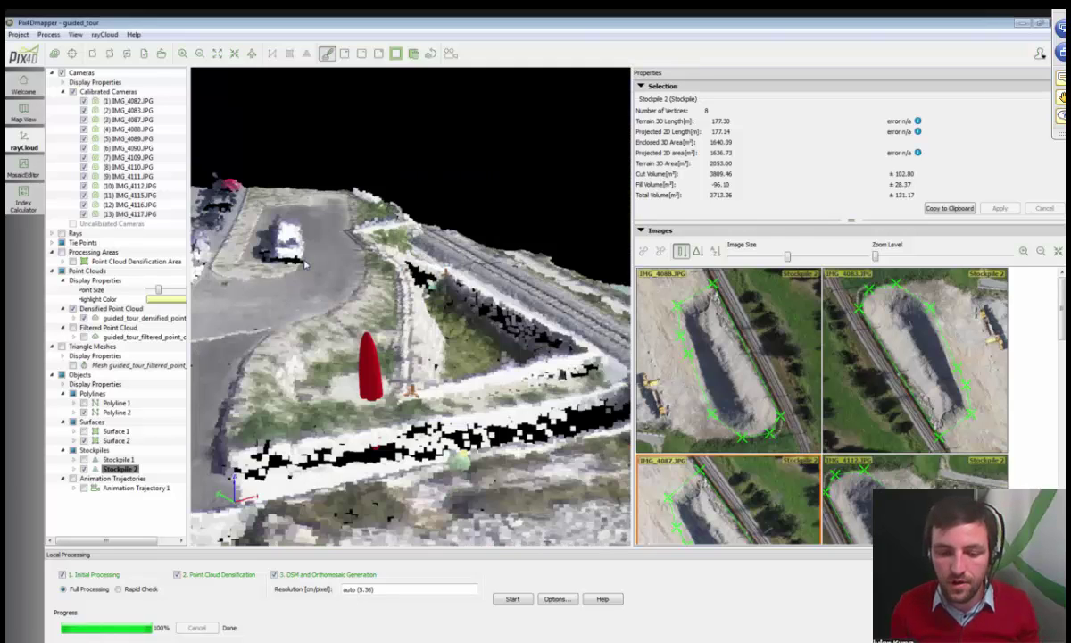
middle_click_drag(426, 328, 527, 393)
left_click(179, 574)
left_click(62, 574)
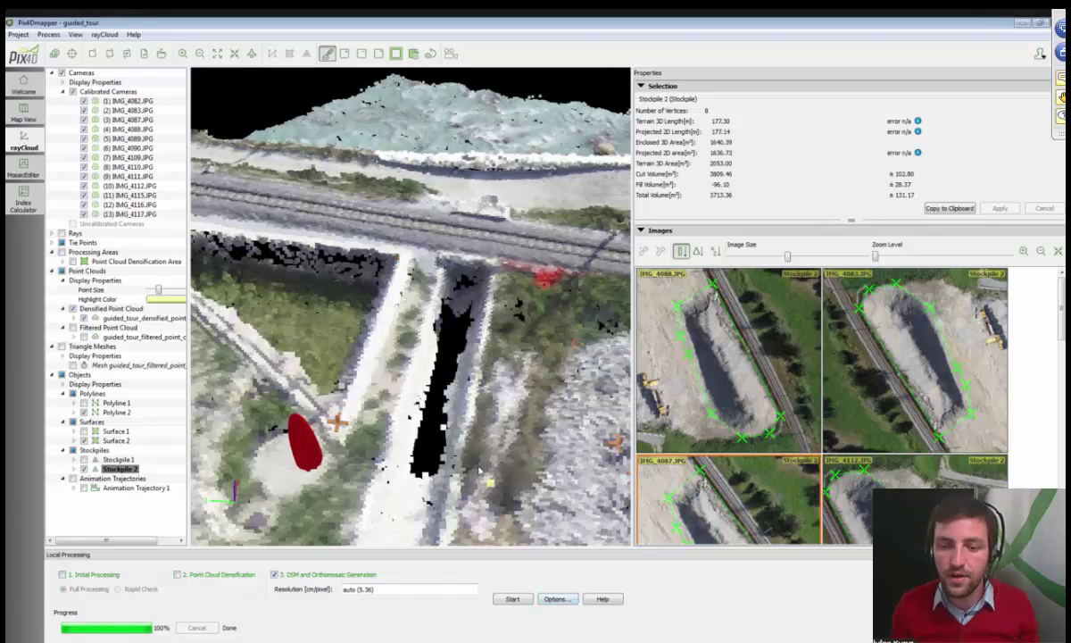
middle_click_drag(444, 444, 444, 436)
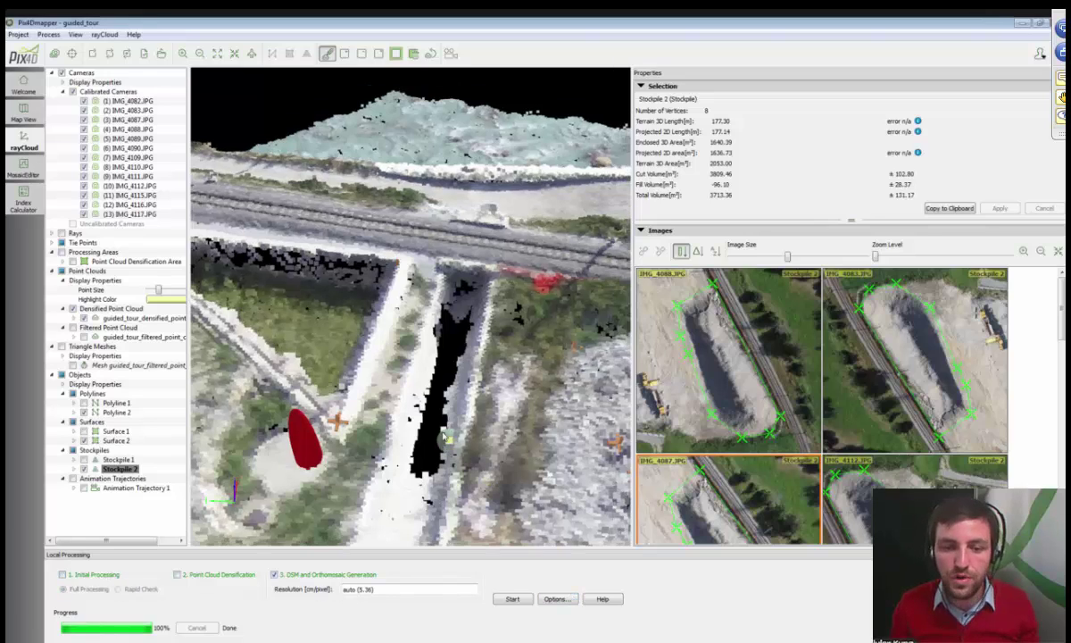
Leave densified point cloud editing and dismiss the question about saving and re-filtering the point cloud
mouse_move(444, 436)
left_mouse_down()
mouse_move(493, 360)
mouse_move(489, 384)
left_mouse_up()
left_click(328, 56)
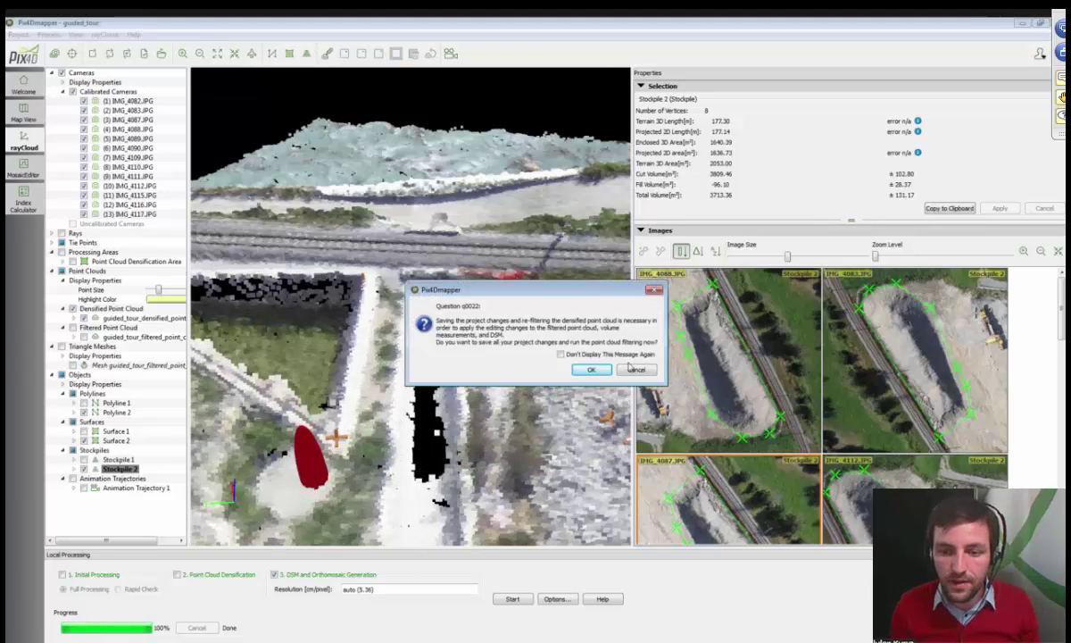
left_click(595, 347)
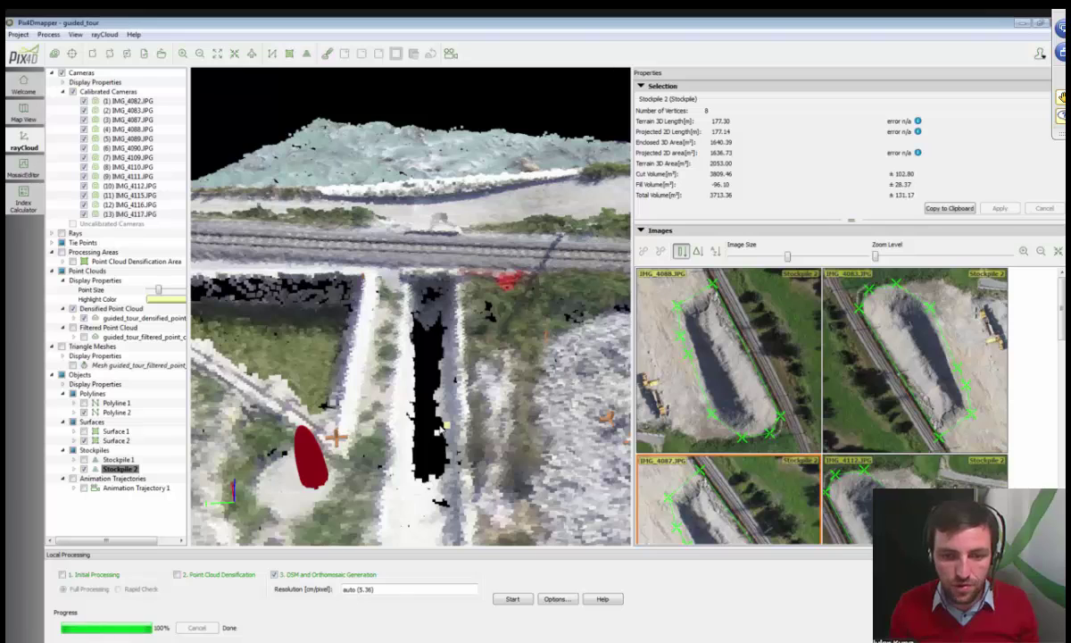
Draw a four-vertex surface over the gap in the sunken ramp between its two walls
mouse_move(446, 423)
left_mouse_down()
mouse_move(449, 364)
mouse_move(410, 418)
left_mouse_up()
left_click(446, 351)
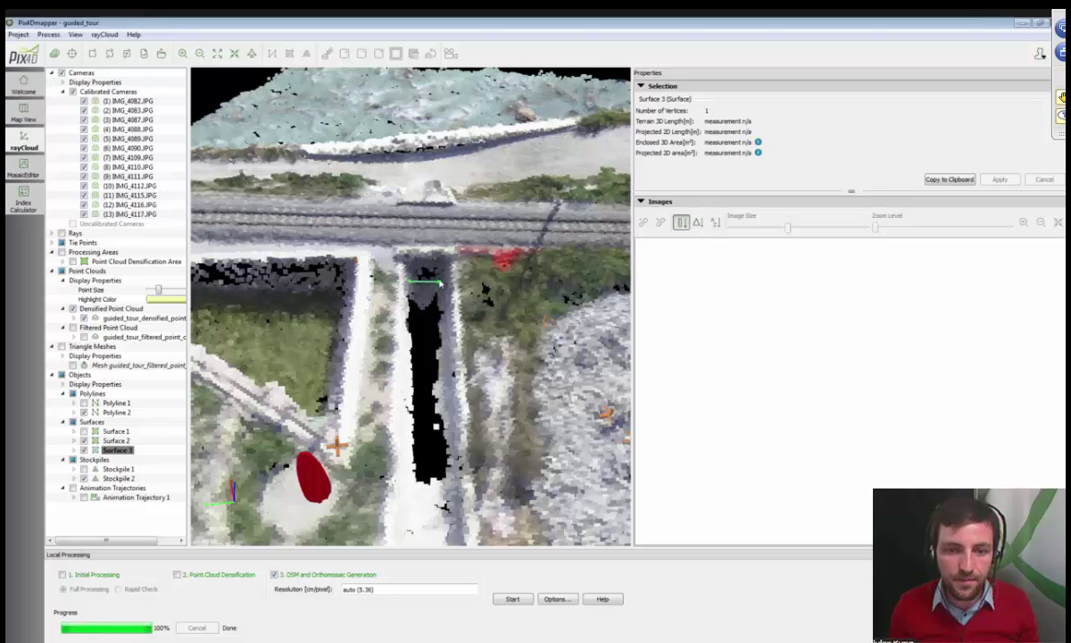
left_click(439, 283)
left_click(455, 533)
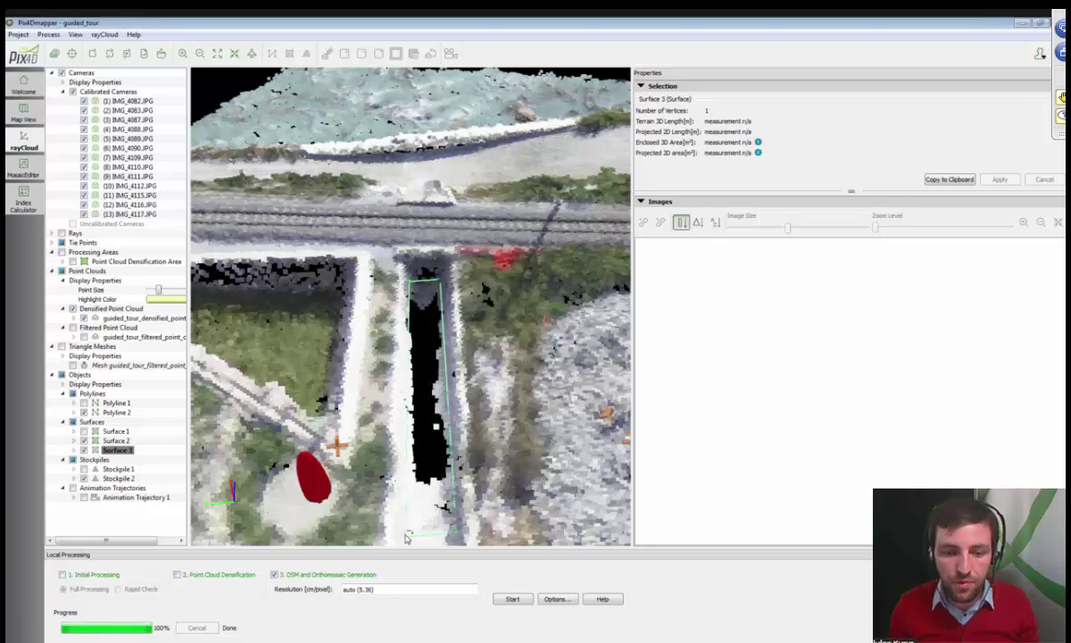
right_click(406, 537)
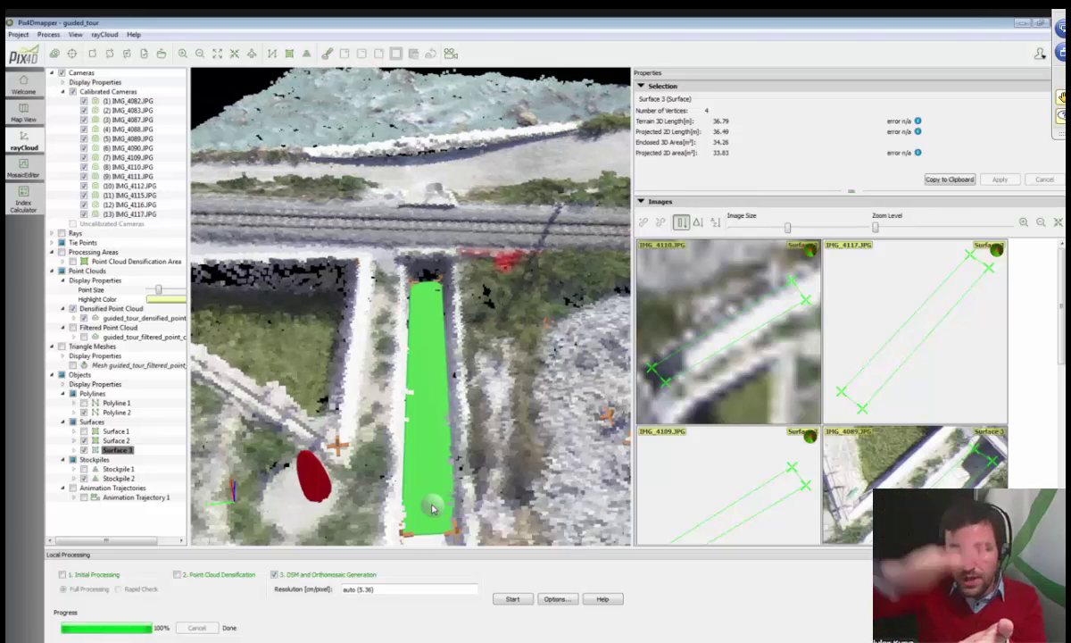
left_click_drag(433, 509, 435, 493)
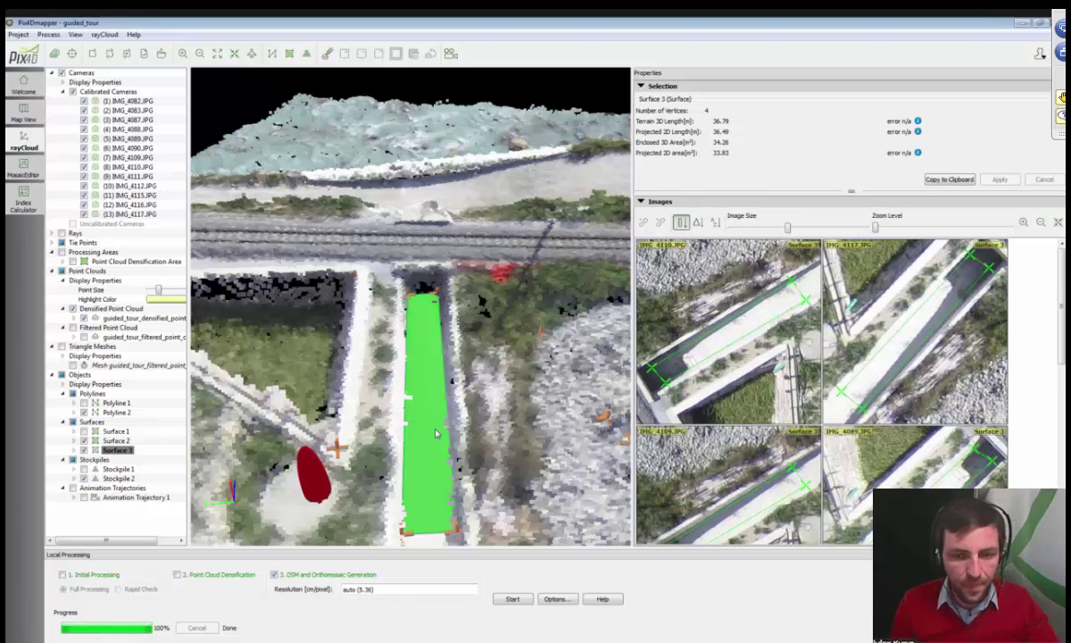
Start a new video animation trajectory with waypoints from User Recorded Views, and move its dialog clear of the 3D view
scroll(436, 434, "down", 2)
scroll(440, 434, "down", 5)
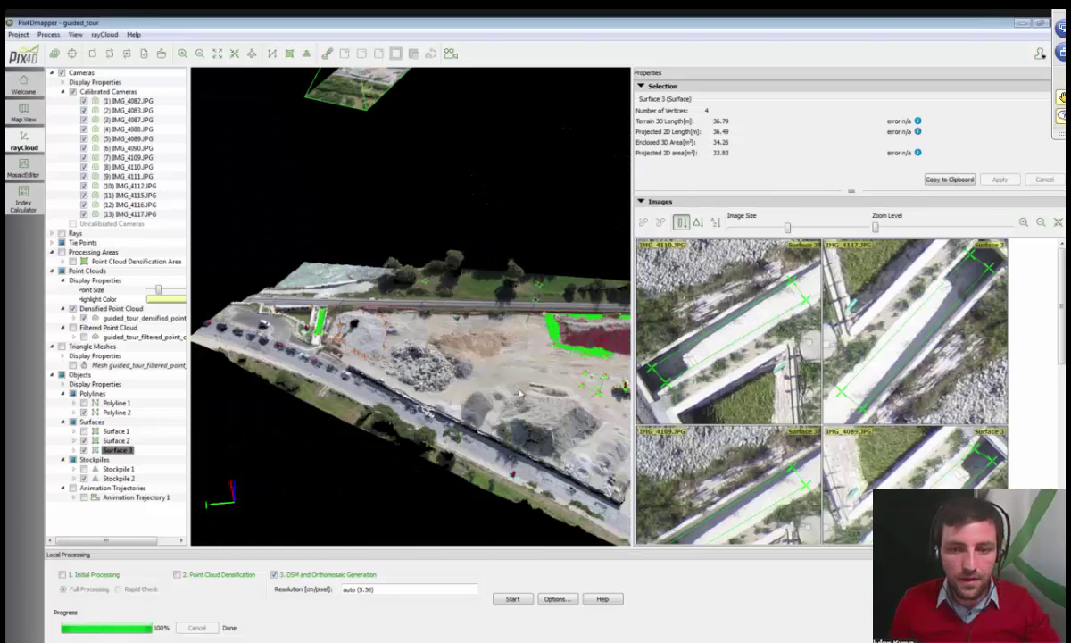
left_click_drag(489, 366, 416, 376)
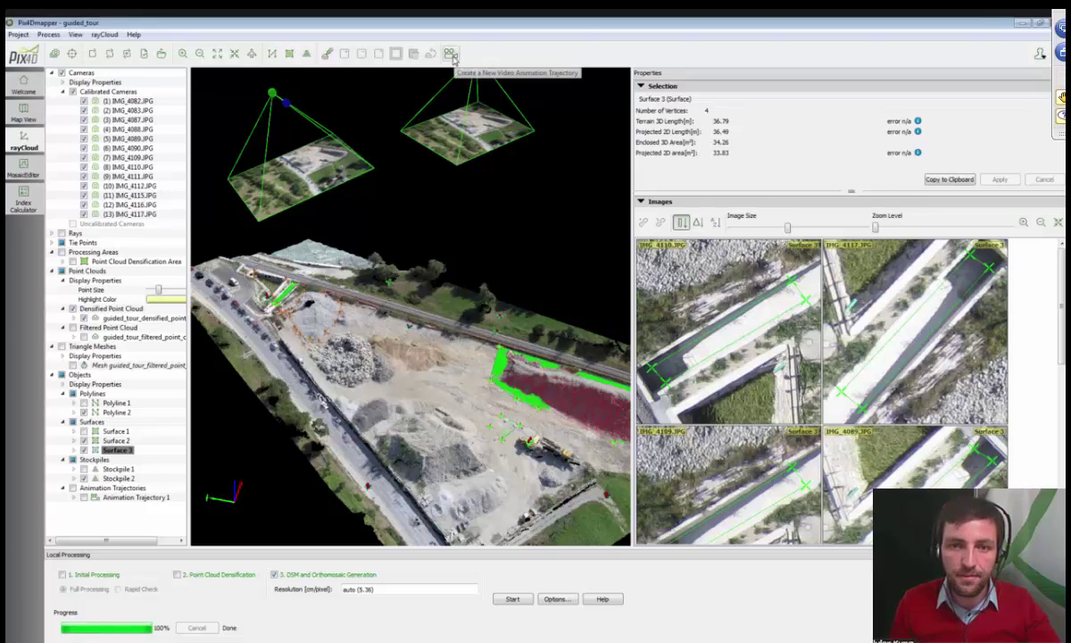
left_click(453, 57)
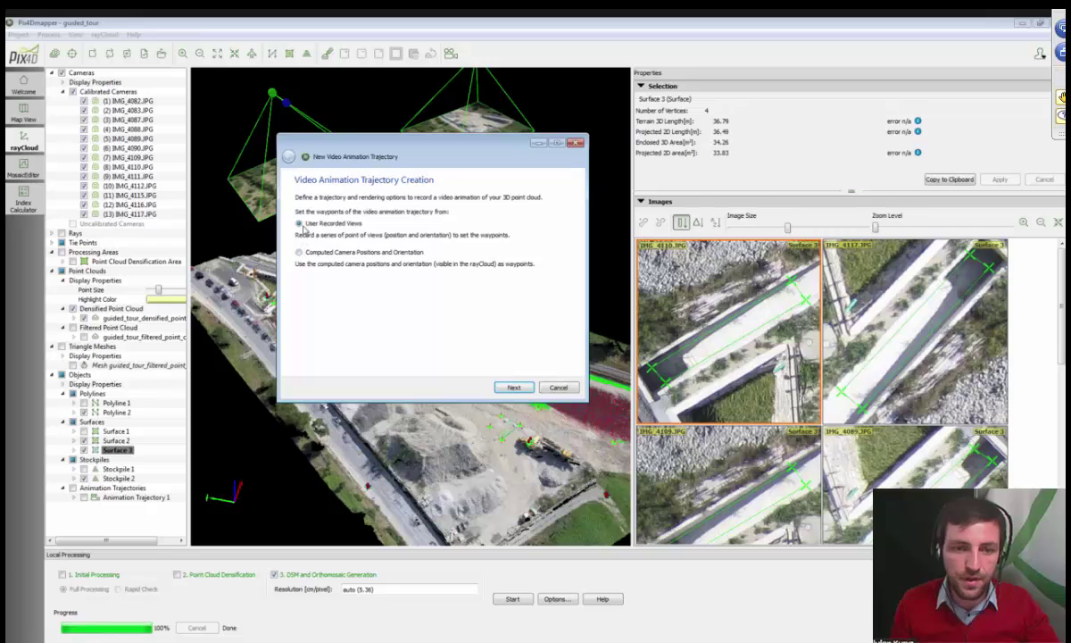
left_click(300, 253)
left_click(300, 224)
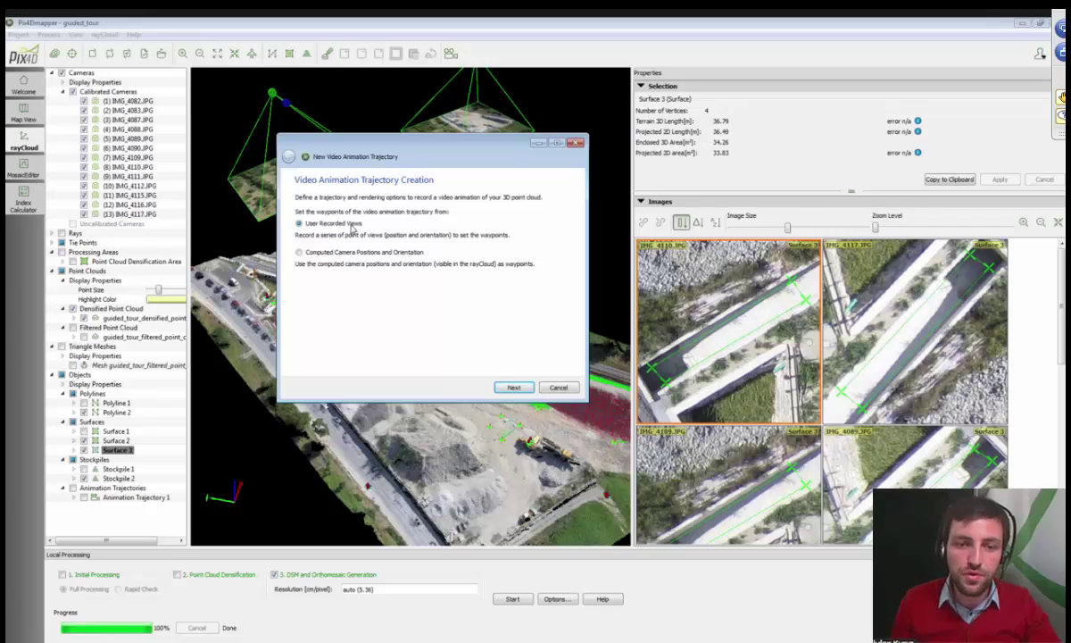
left_click(512, 387)
left_click_drag(356, 152, 777, 147)
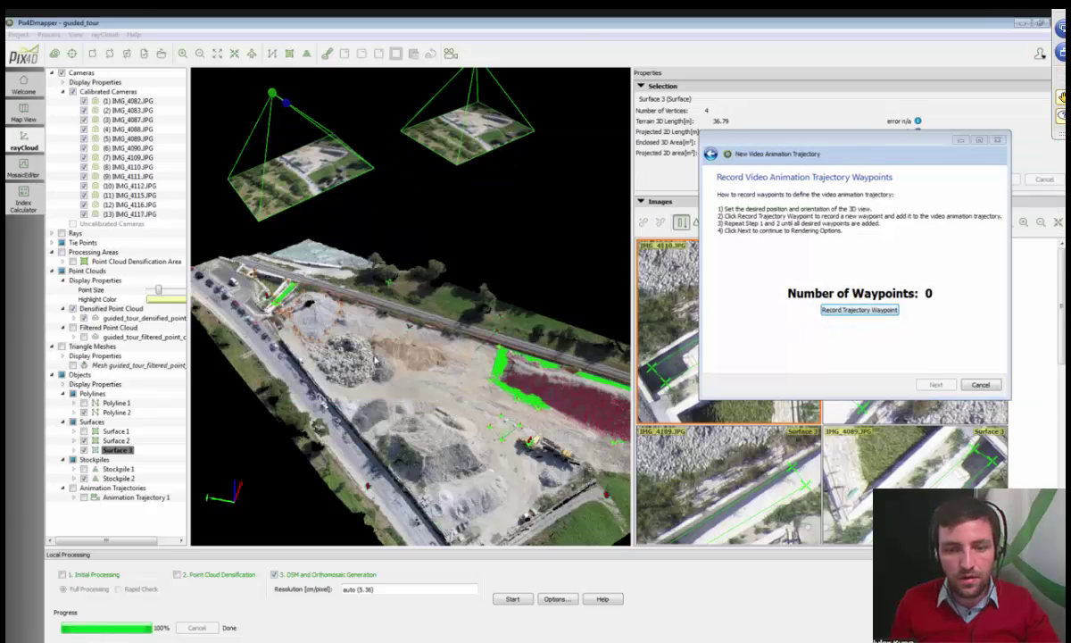
Record the first trajectory waypoint from a low oblique view across the stockpiles with the road in the foreground
left_click_drag(375, 359, 761, 338)
scroll(425, 369, "down", 5)
scroll(426, 368, "up", 5)
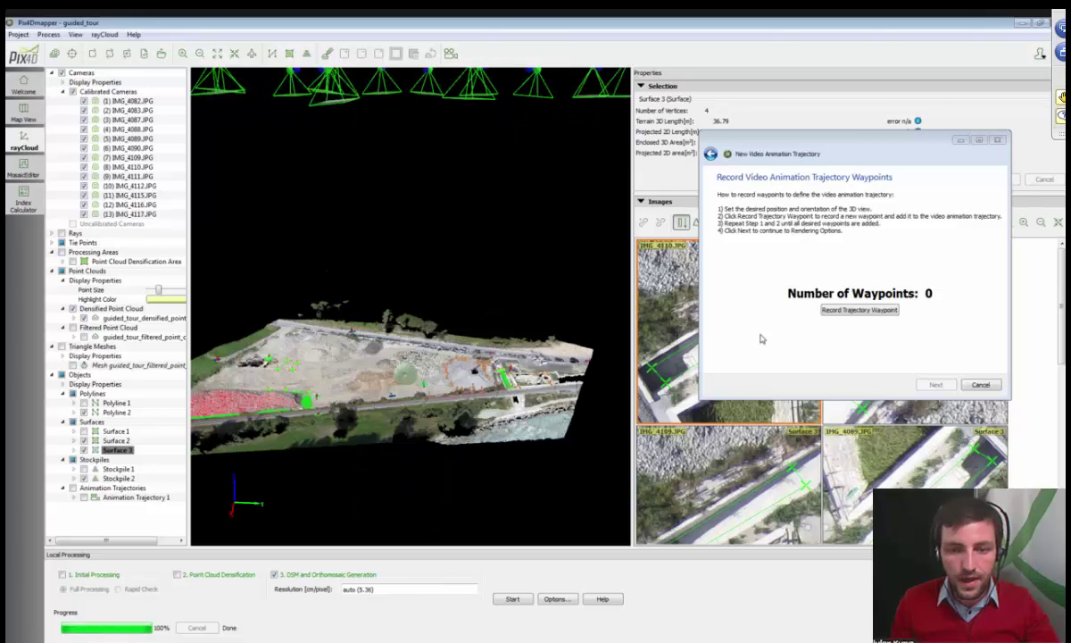
left_click_drag(348, 373, 347, 344)
scroll(348, 345, "up", 4)
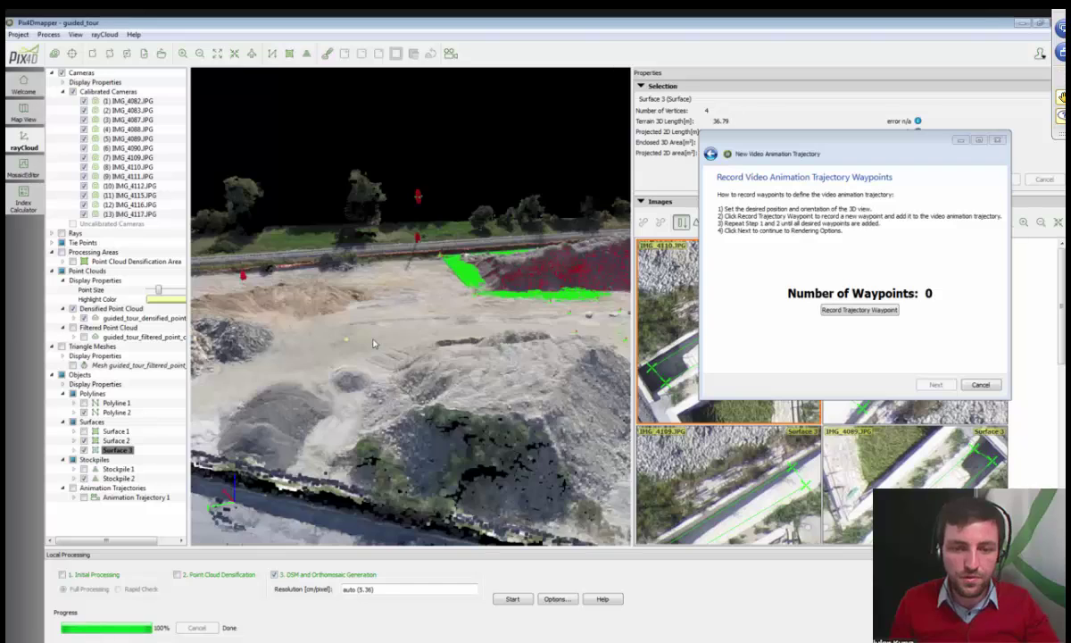
scroll(374, 344, "down", 3)
left_click_drag(399, 336, 317, 314)
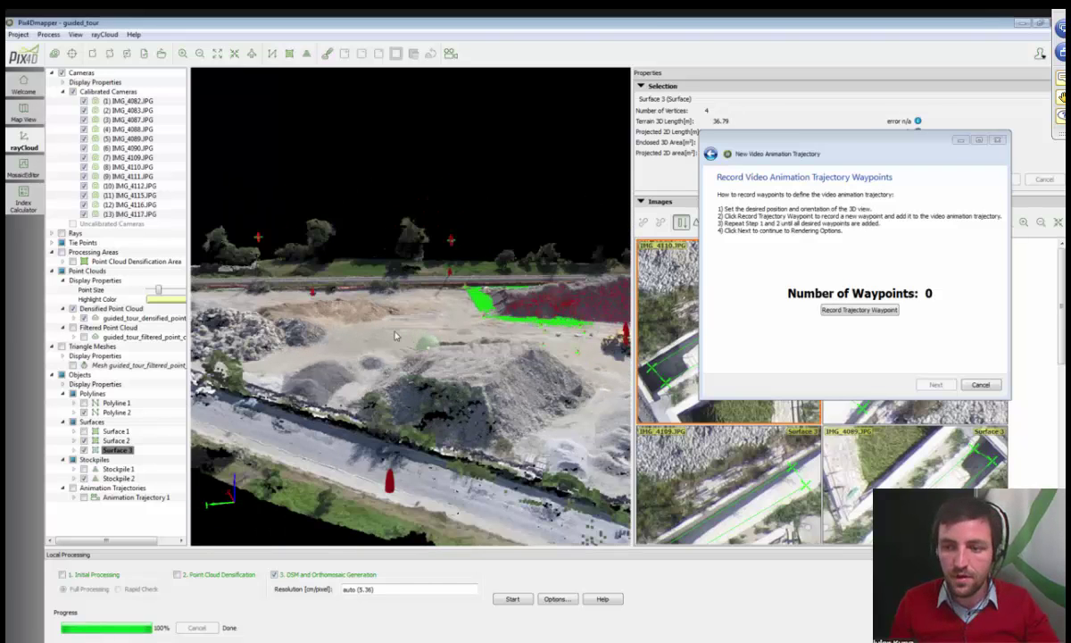
left_click(859, 309)
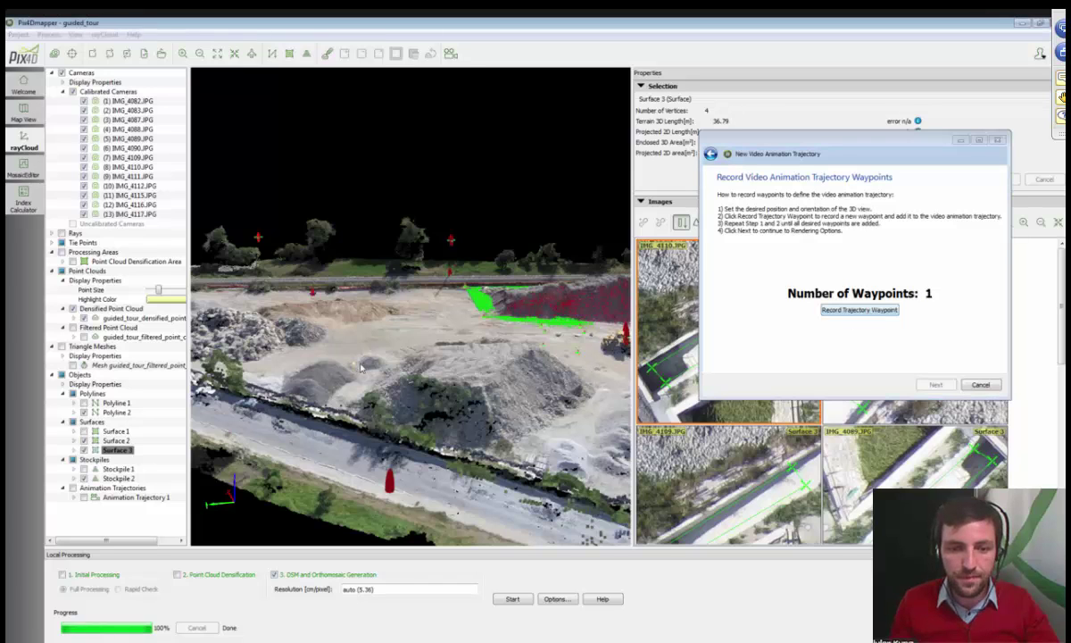
Record two more trajectory waypoints from higher views, ending with a full-site overview from the railway side
left_click_drag(362, 355, 471, 425)
scroll(384, 366, "down", 5)
left_click(858, 310)
left_click(859, 309)
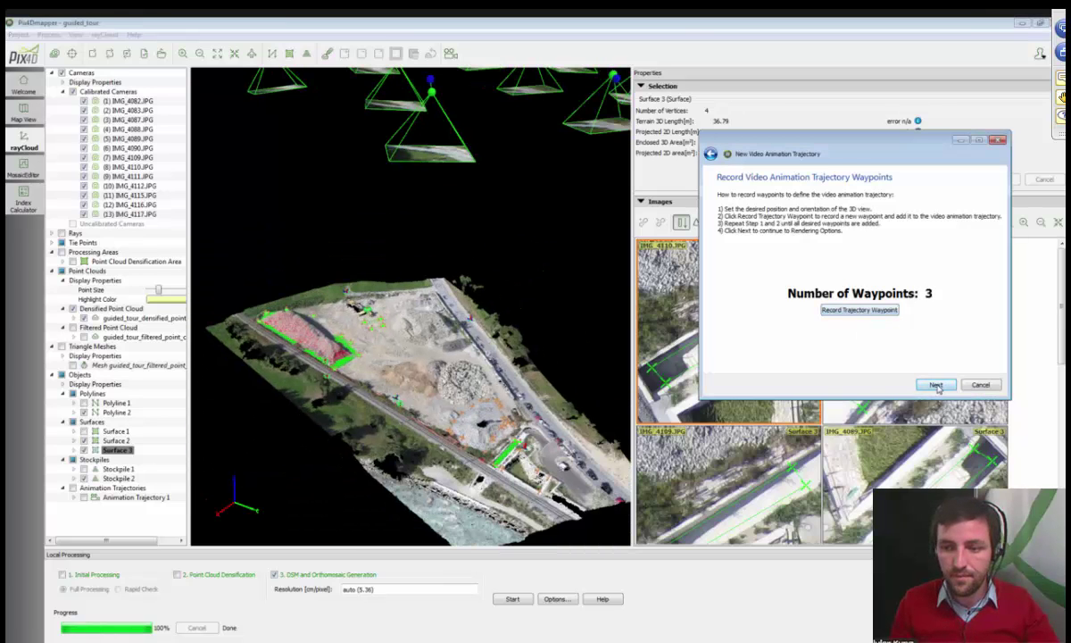
Finish creating Animation Trajectory 2 with a duration of 10 s and interpolation enabled
left_click(936, 385)
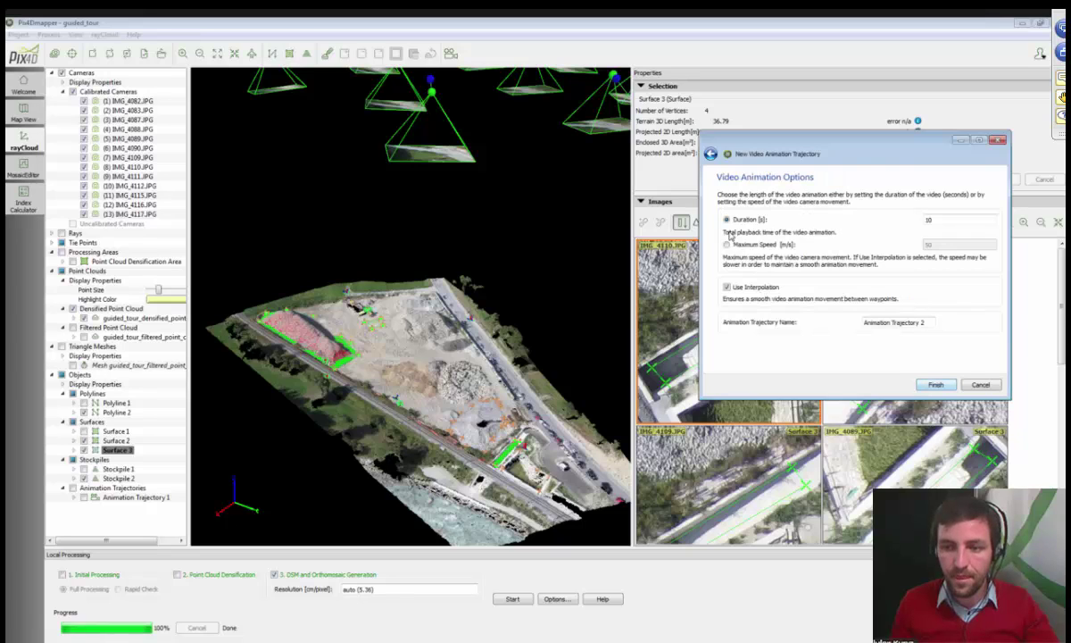
left_click_drag(942, 215, 916, 212)
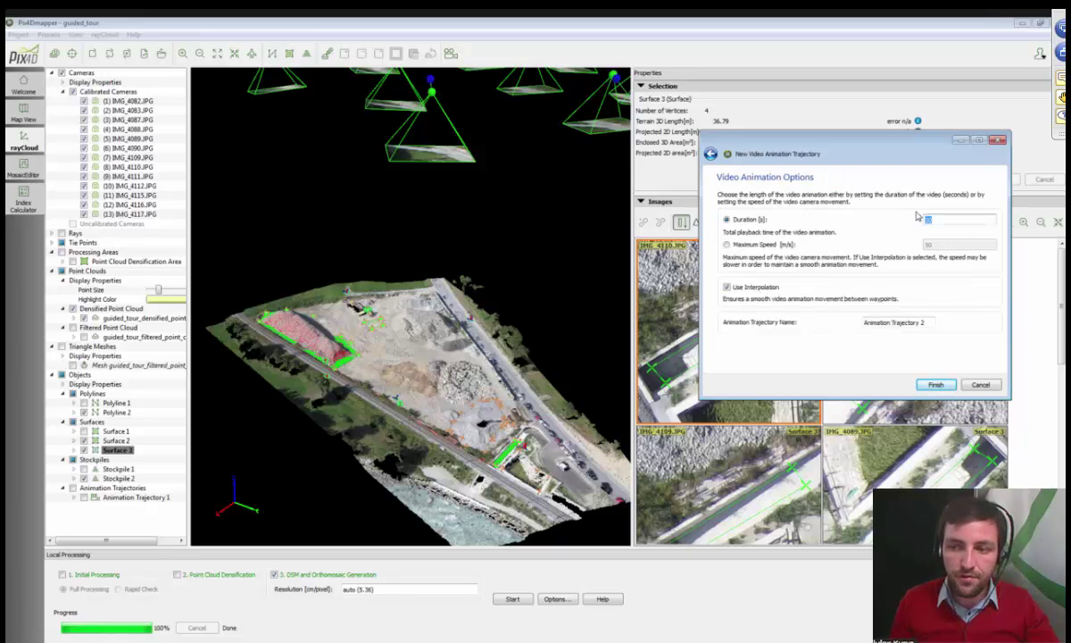
key("BackSpace")
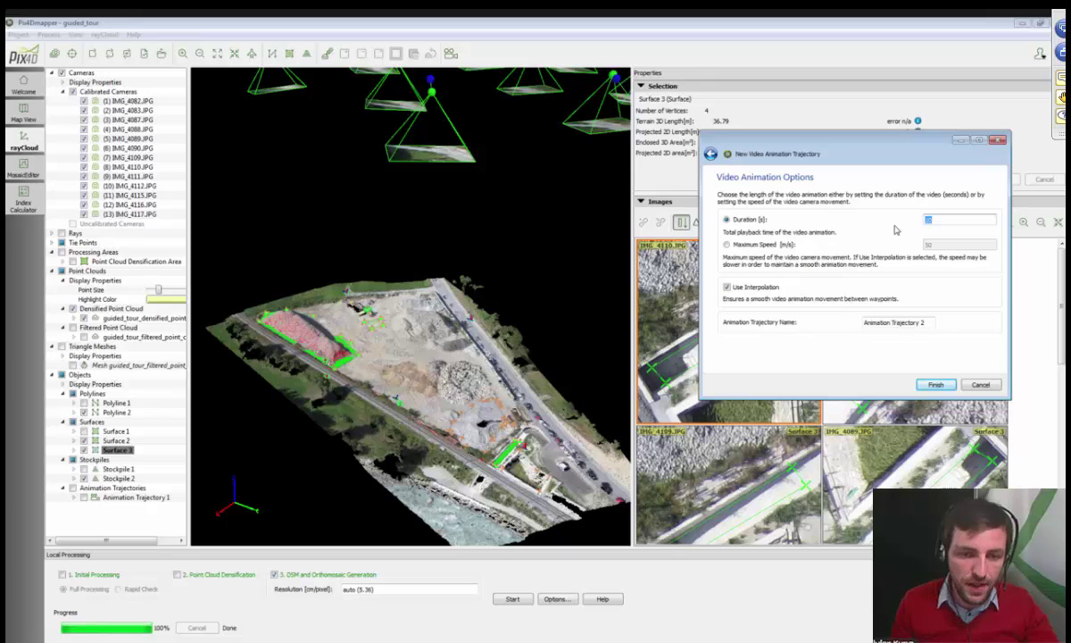
left_click(928, 386)
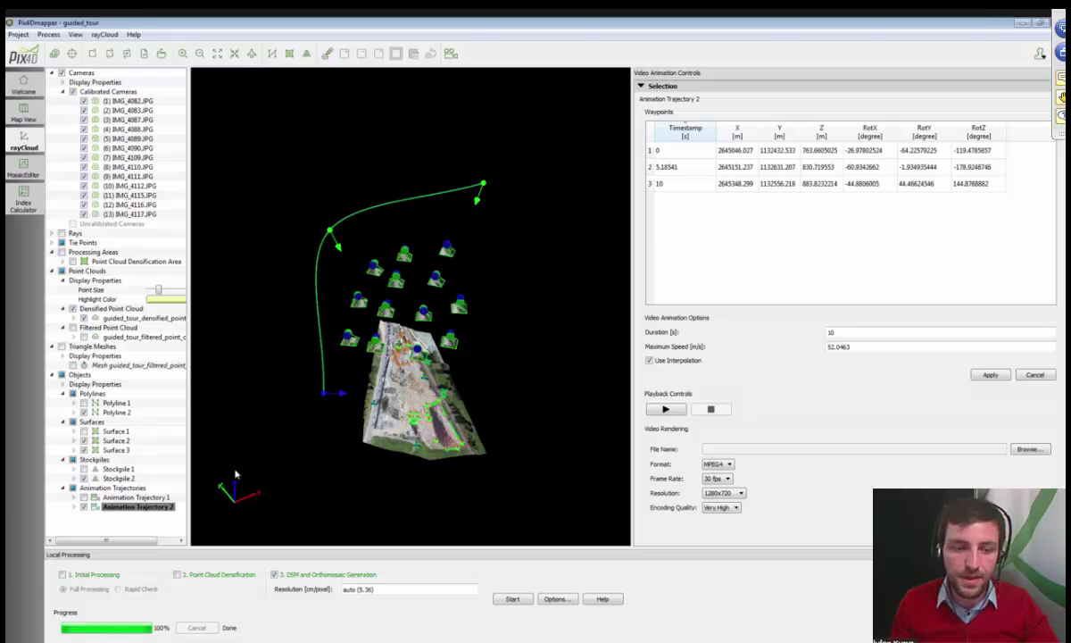
Set the duration of Animation Trajectory 2 to 30 s and apply it
left_click(122, 468)
left_click(128, 508)
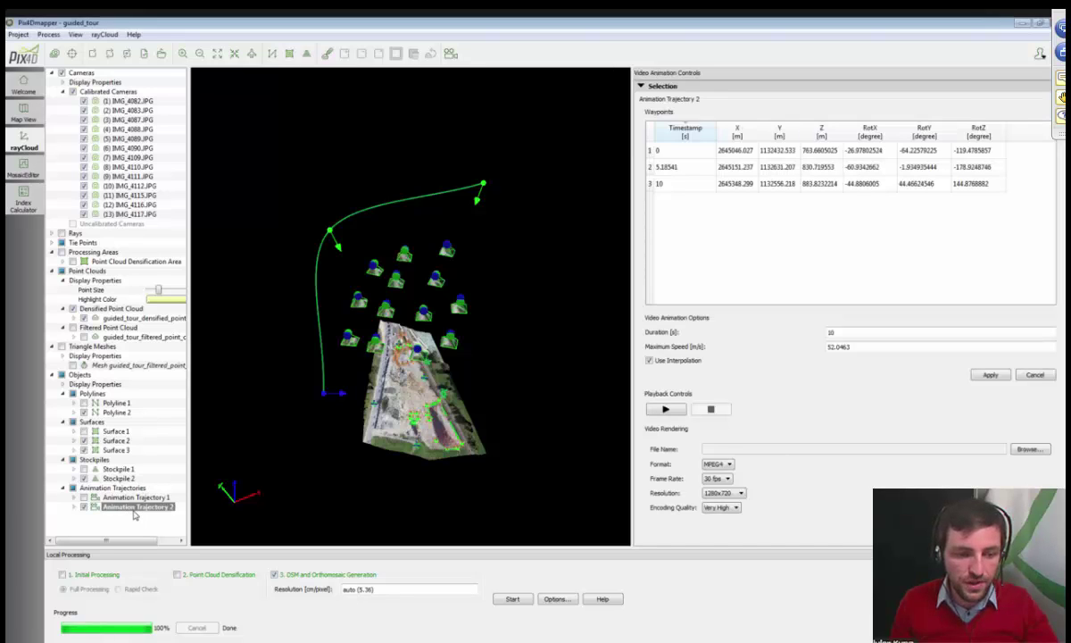
left_click(667, 410)
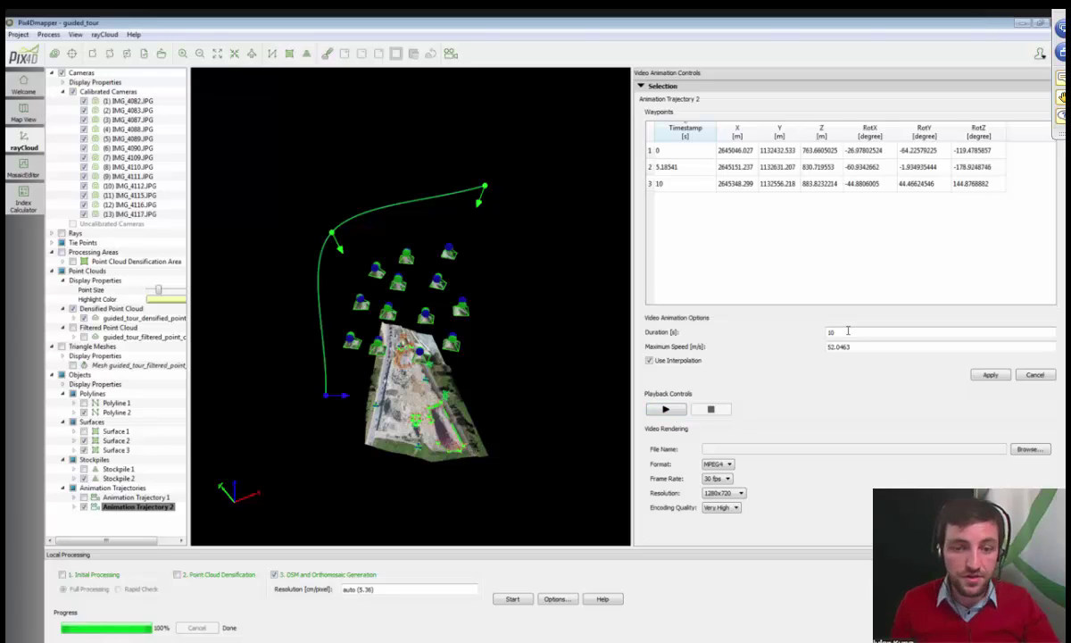
double_click(855, 331)
type("30")
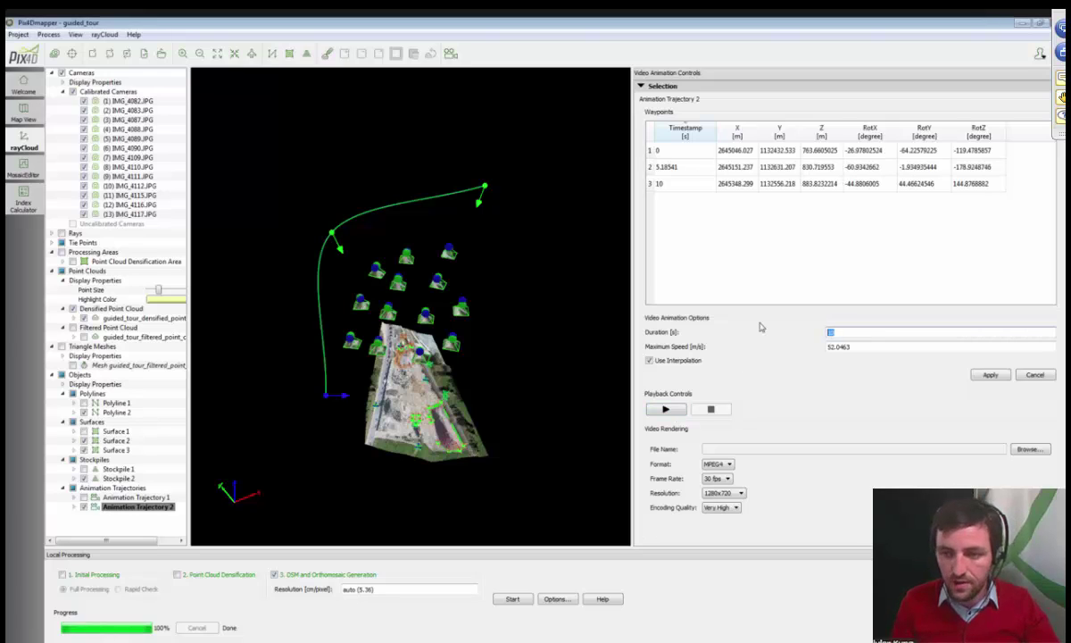
left_click(982, 375)
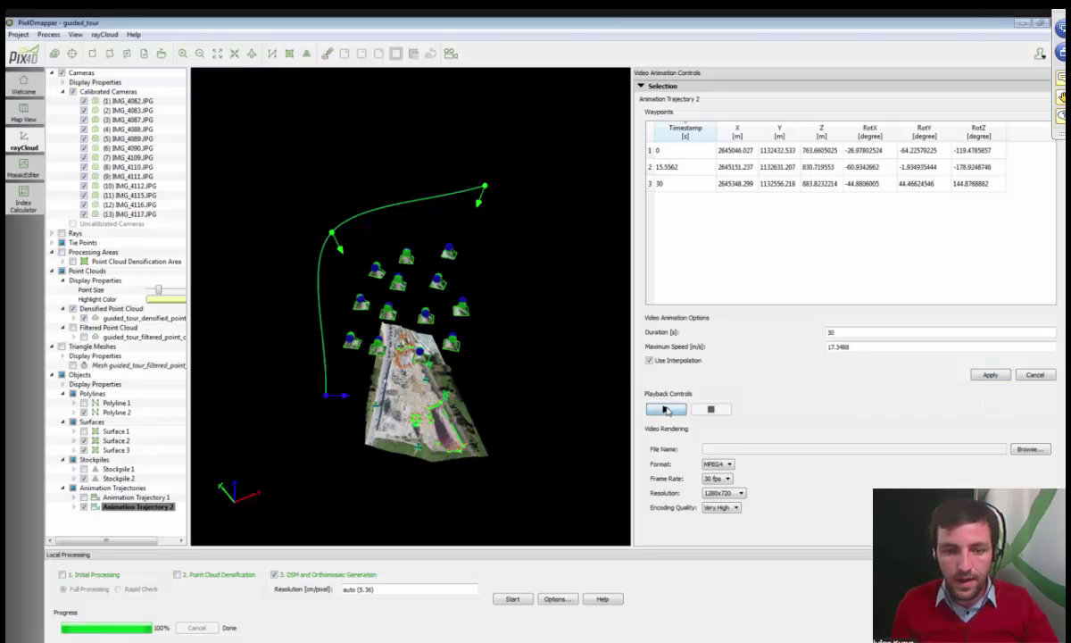
Preview Animation Trajectory 2 with the calibrated cameras shown, replay it with them hidden, and stop the playback
left_click(665, 409)
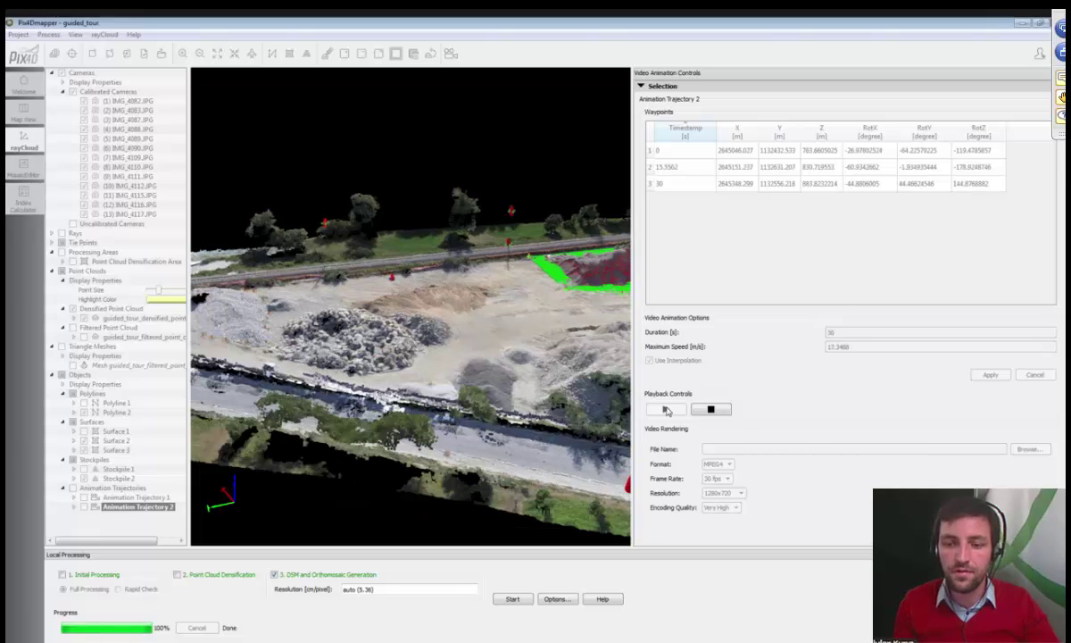
left_click(710, 409)
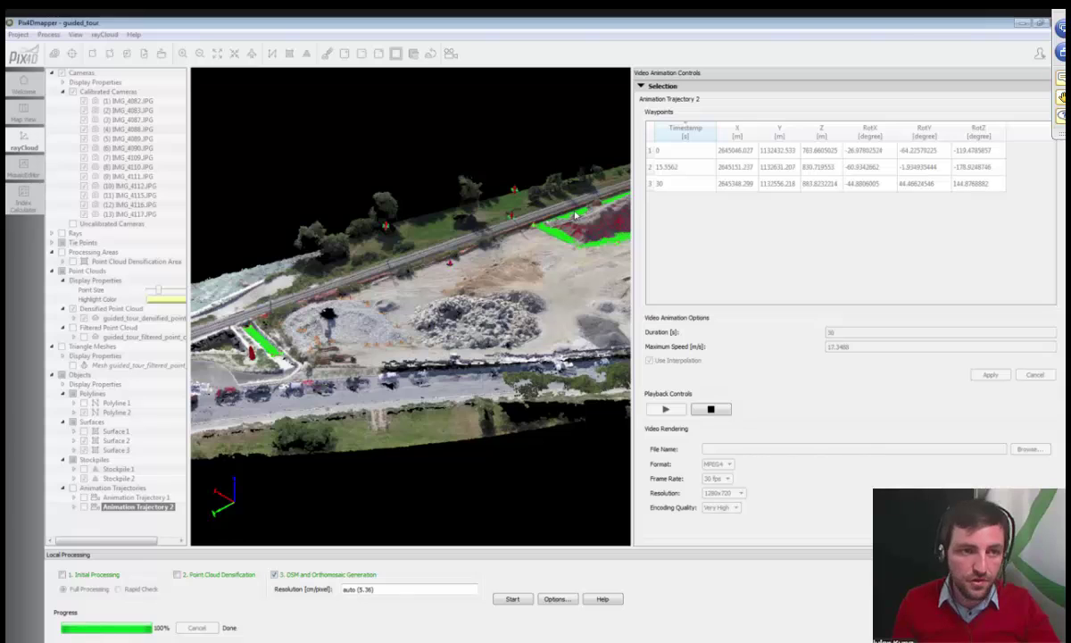
left_click(727, 411)
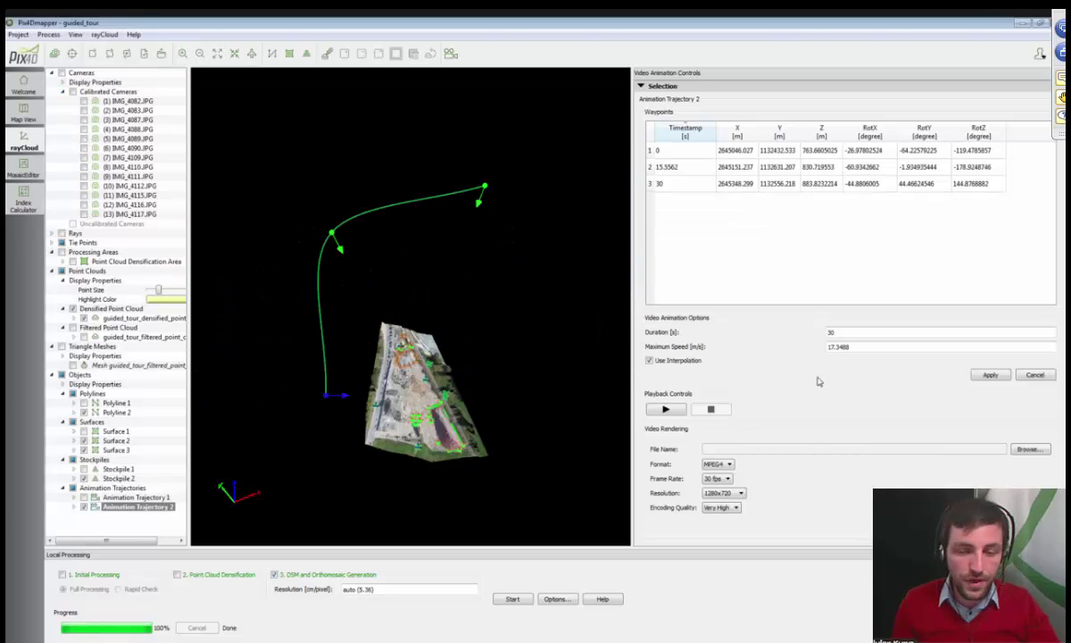
left_click(678, 415)
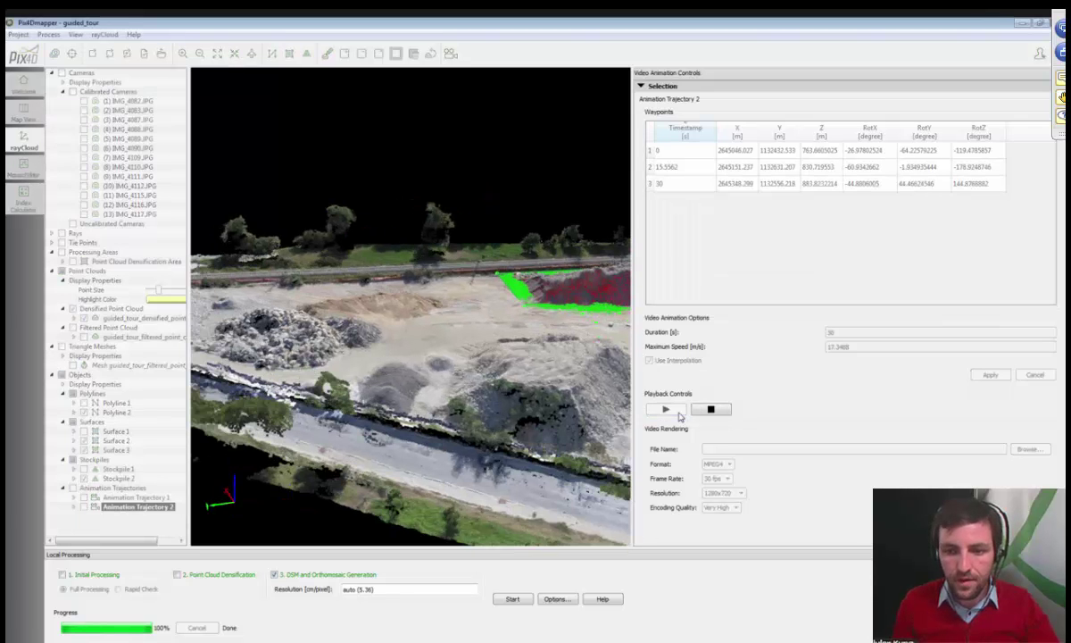
left_click(711, 410)
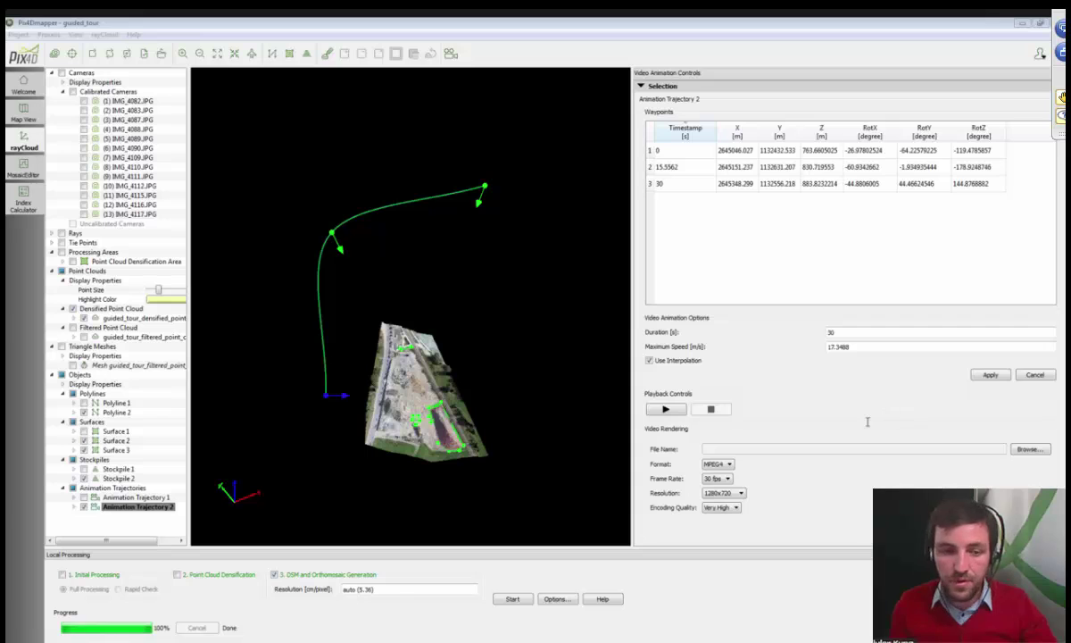
Select the densified point cloud and start editing it, dismissing the editing instructions
left_click_drag(358, 378, 395, 376)
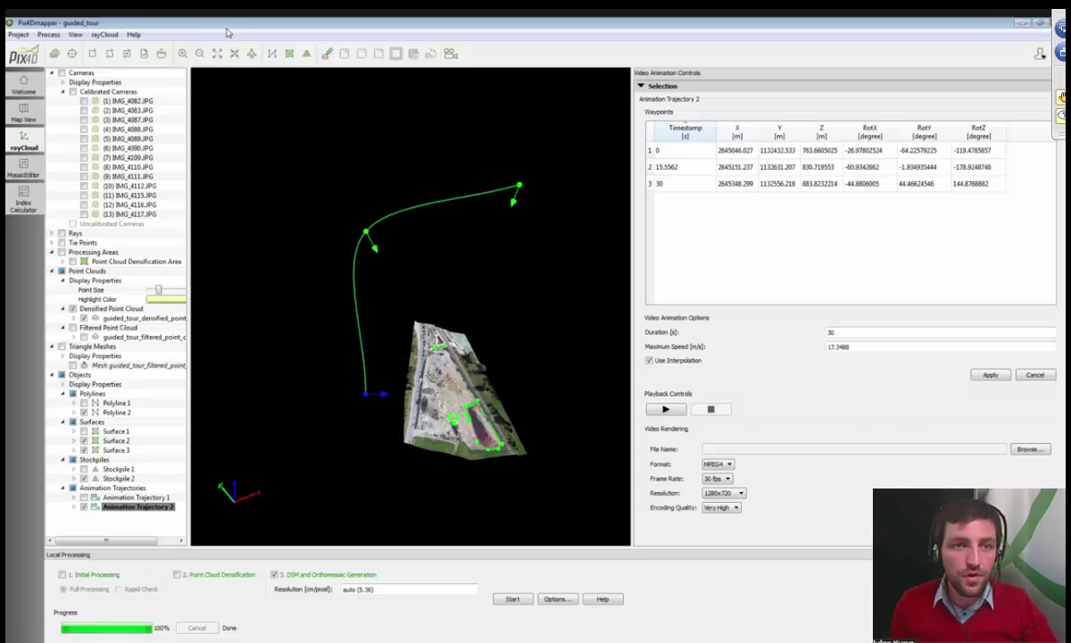
scroll(455, 375, "up", 2)
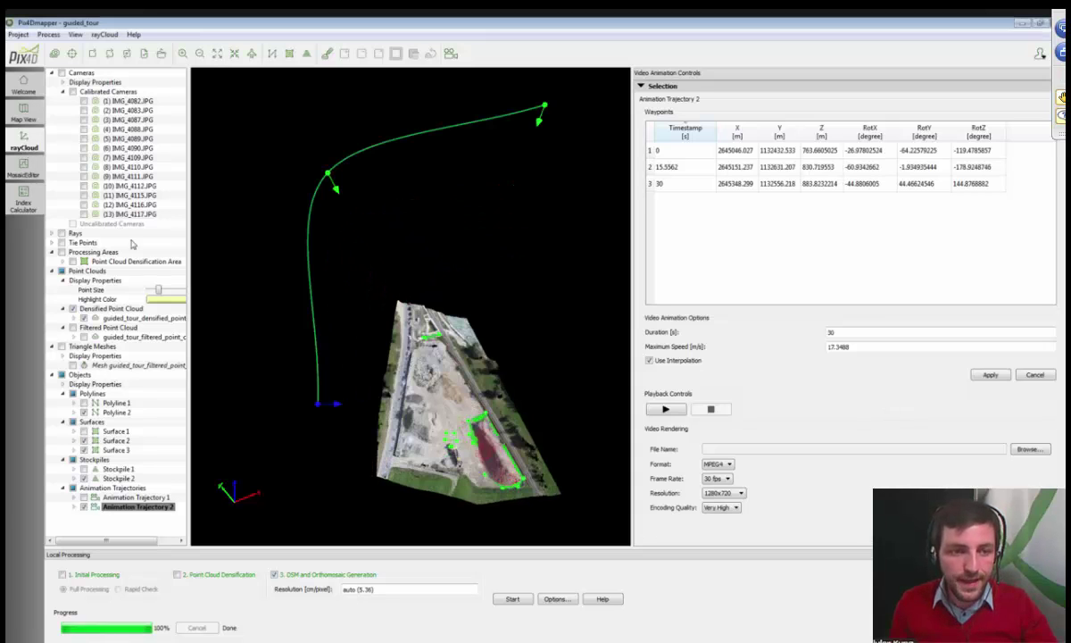
left_click(117, 319)
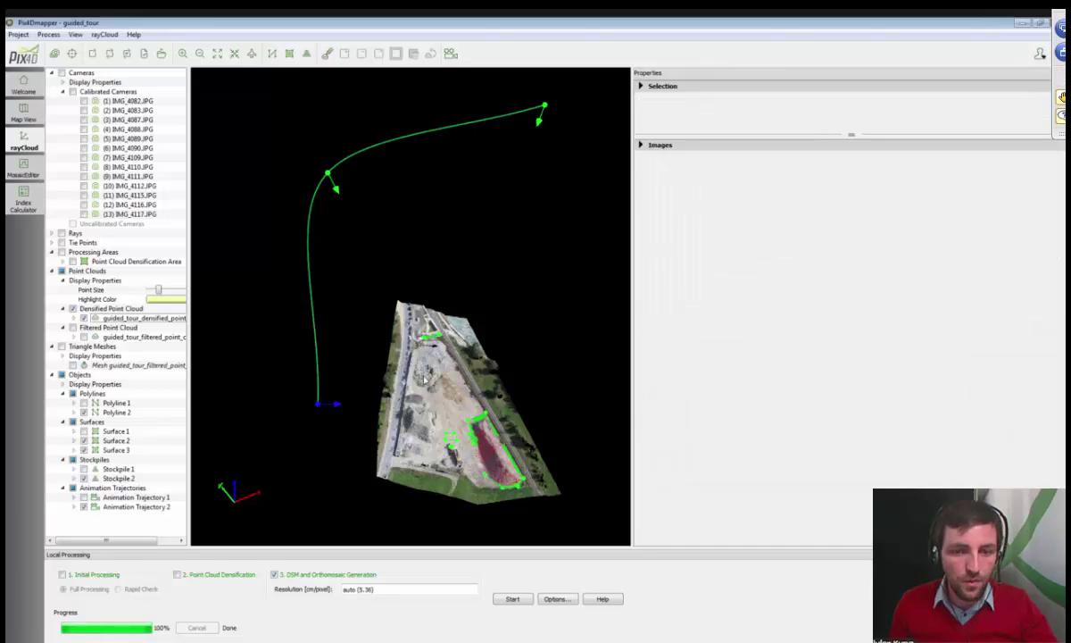
scroll(425, 379, "up", 5)
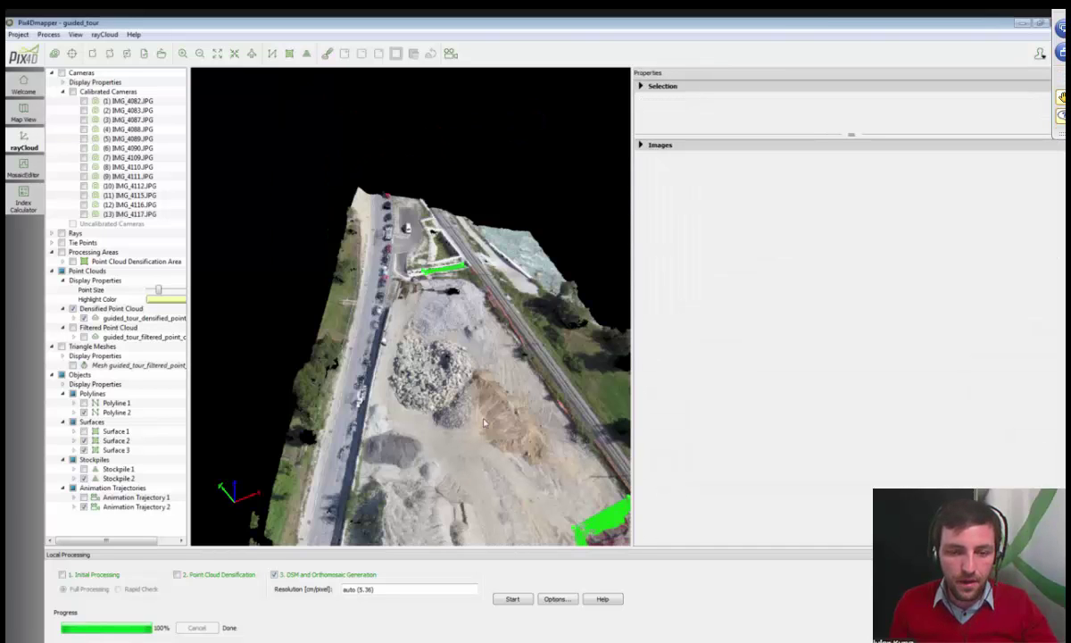
scroll(485, 423, "up", 2)
left_click_drag(468, 308, 457, 263)
left_click(327, 54)
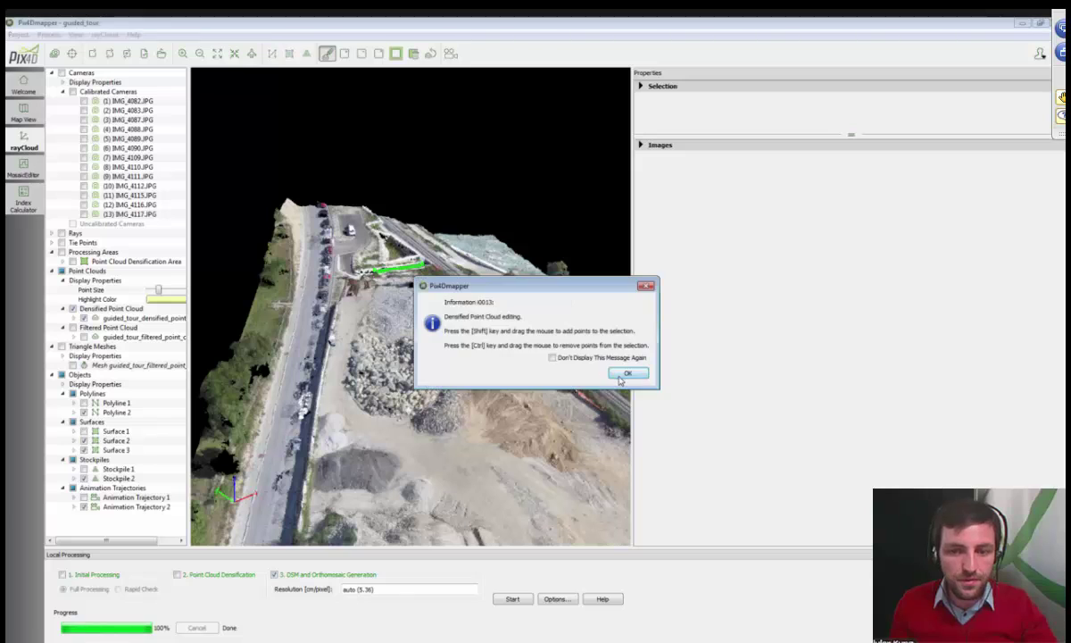
left_click(625, 373)
Restore all points removed from the densified point cloud and check the excavator area on the gravel pile
scroll(360, 334, "up", 3)
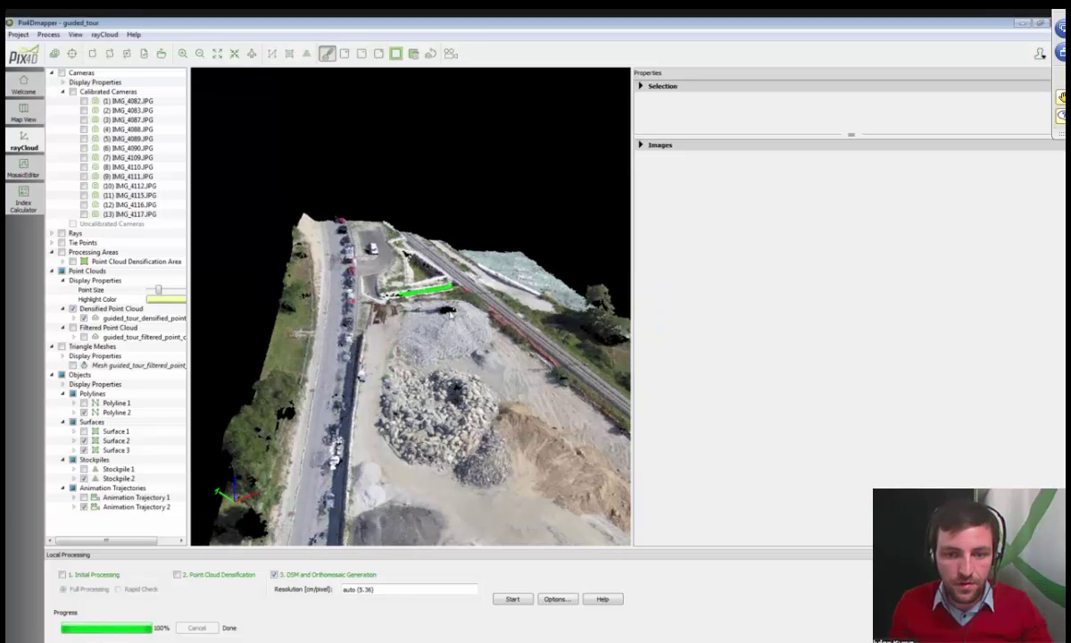
scroll(457, 344, "up", 5)
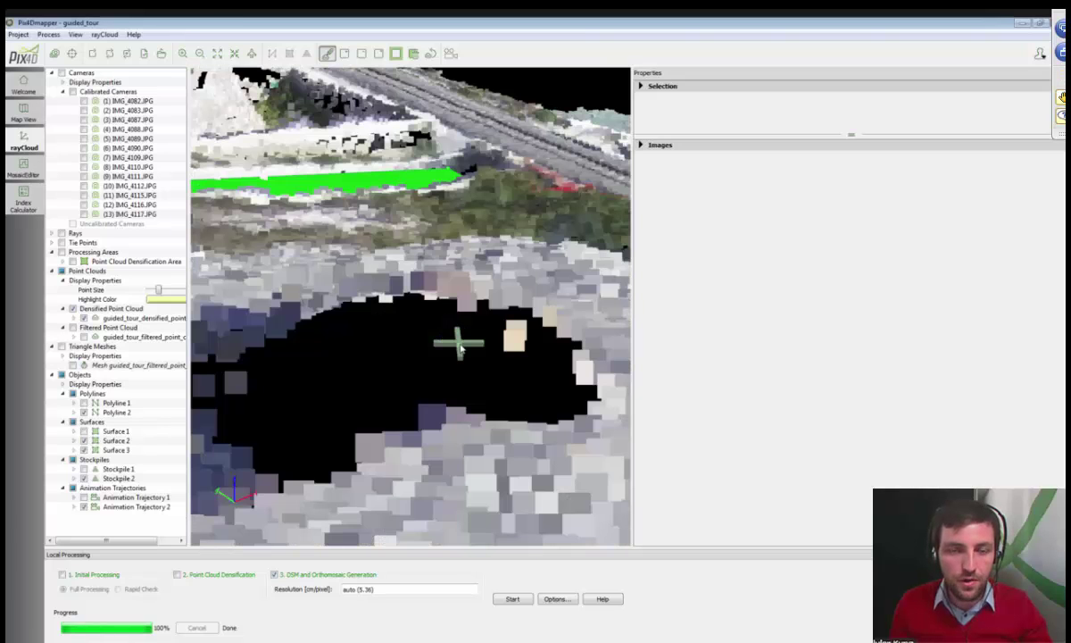
left_click(430, 56)
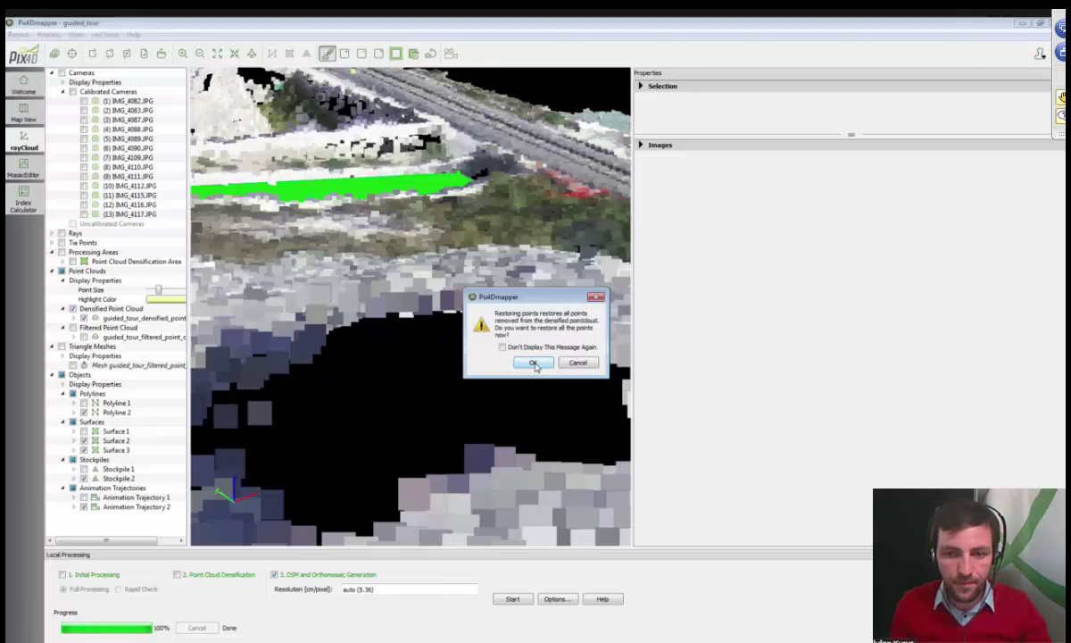
left_click(532, 363)
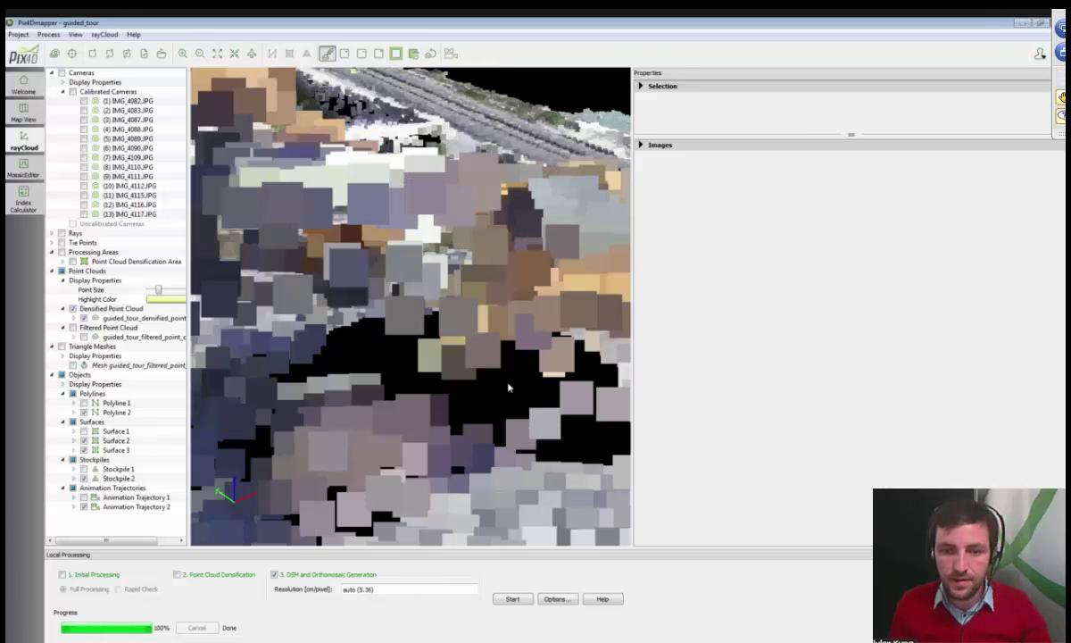
scroll(509, 387, "down", 5)
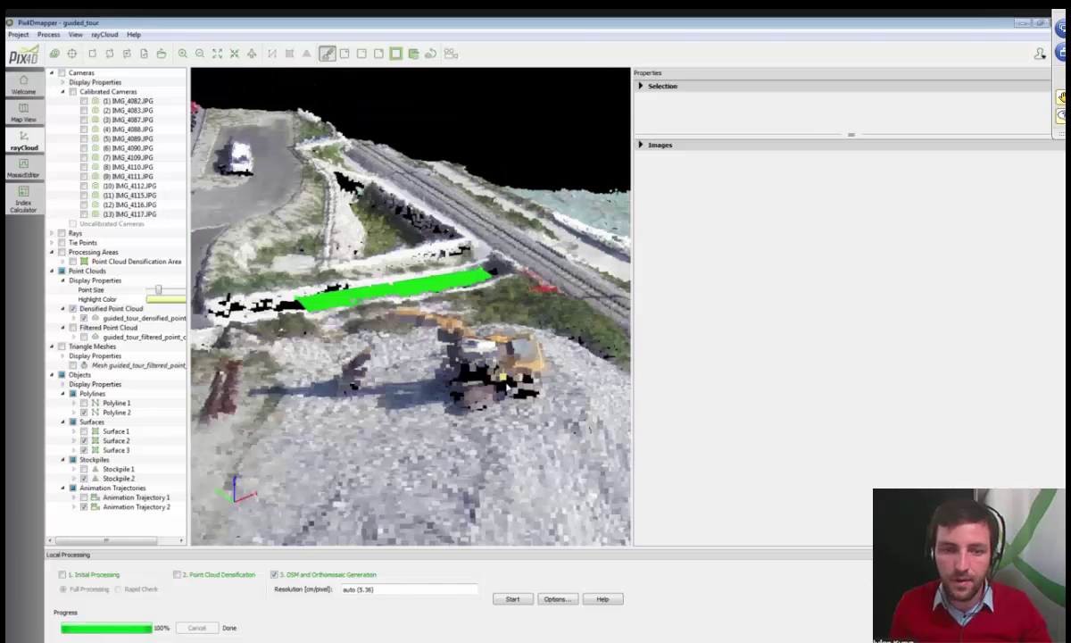
left_click_drag(509, 386, 482, 418)
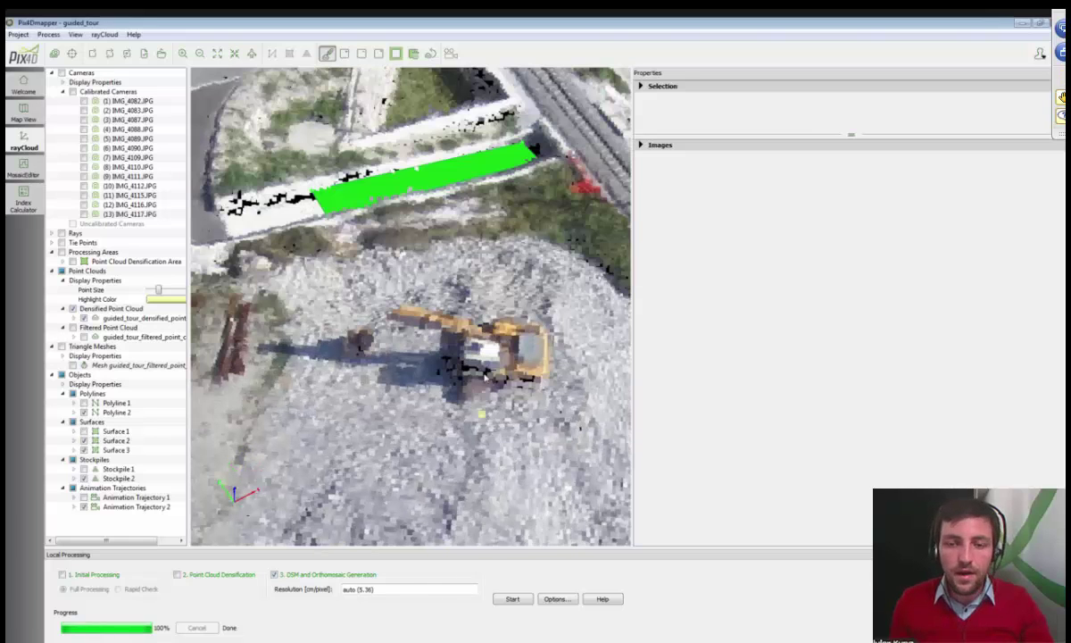
scroll(482, 416, "down", 3)
left_click_drag(482, 378, 473, 276)
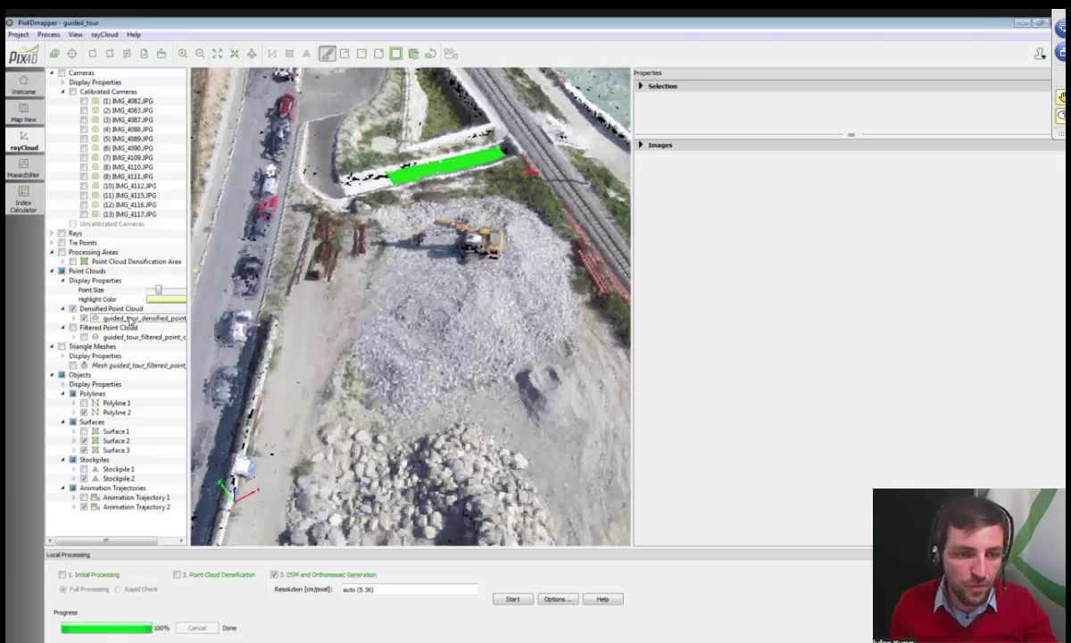
Open the export option of the densified point cloud
right_click(130, 318)
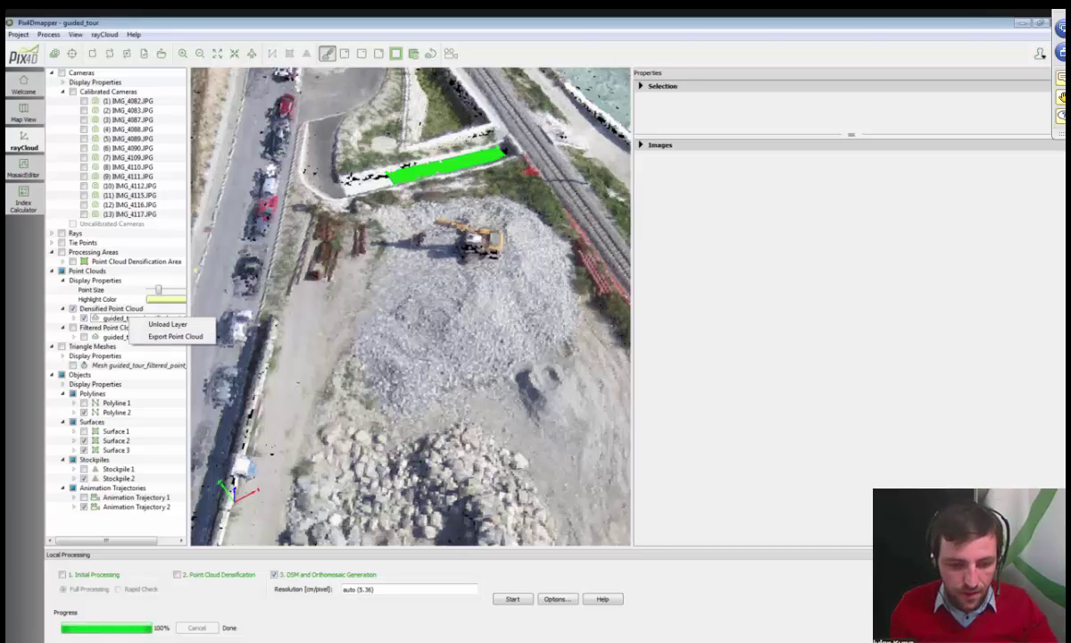
left_click(176, 336)
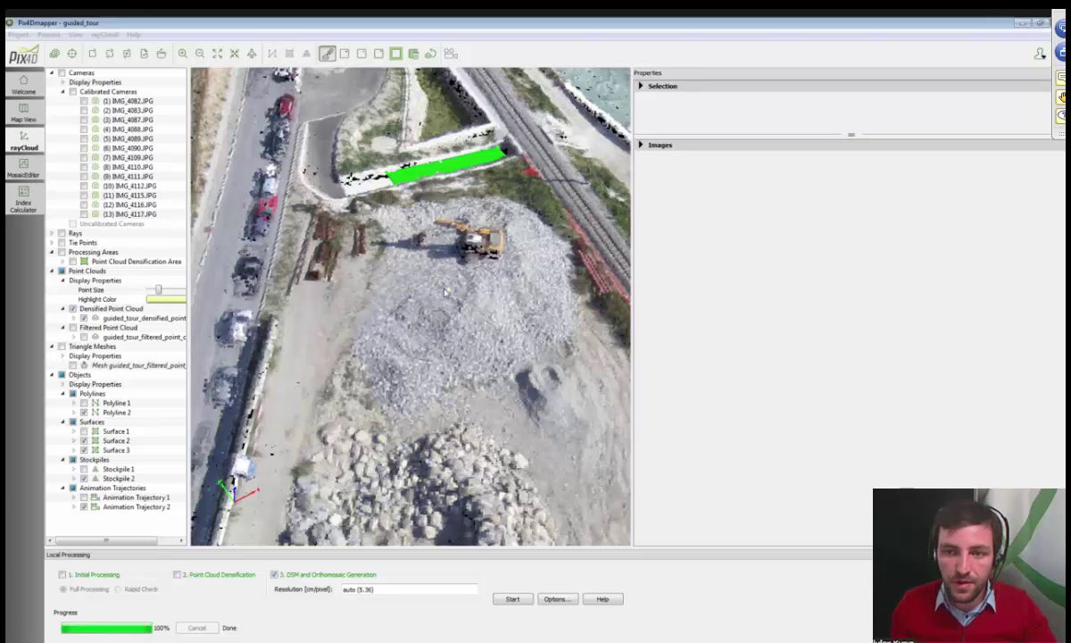
scroll(444, 290, "up", 1)
left_click_drag(445, 290, 359, 332)
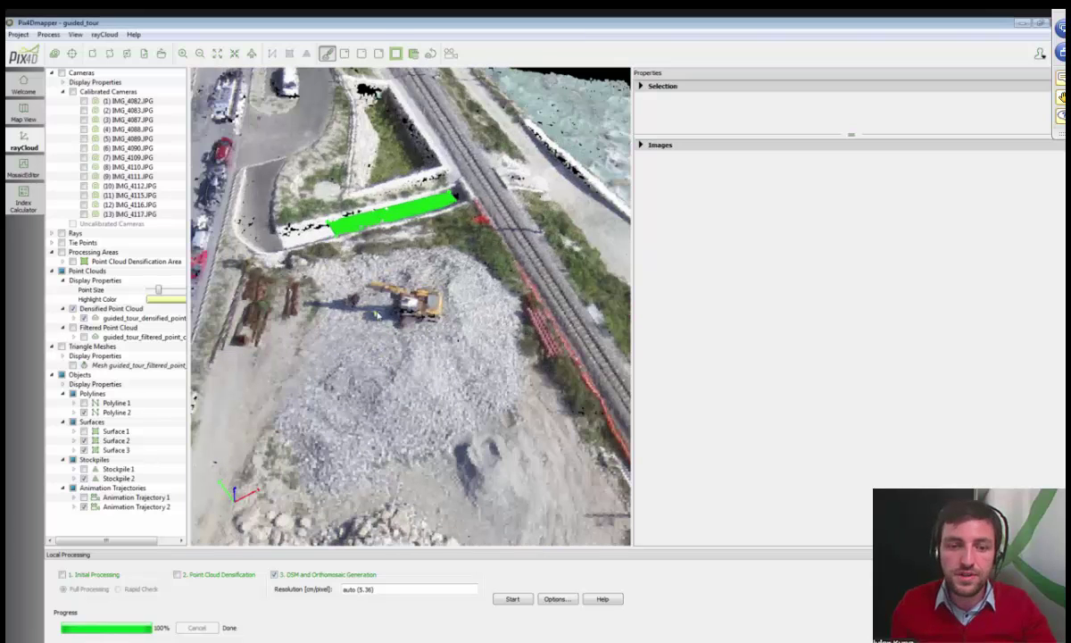
Select Stockpile 2, review its area and volume values, and examine the gravel pile with the excavator in the point cloud
scroll(376, 314, "down", 5)
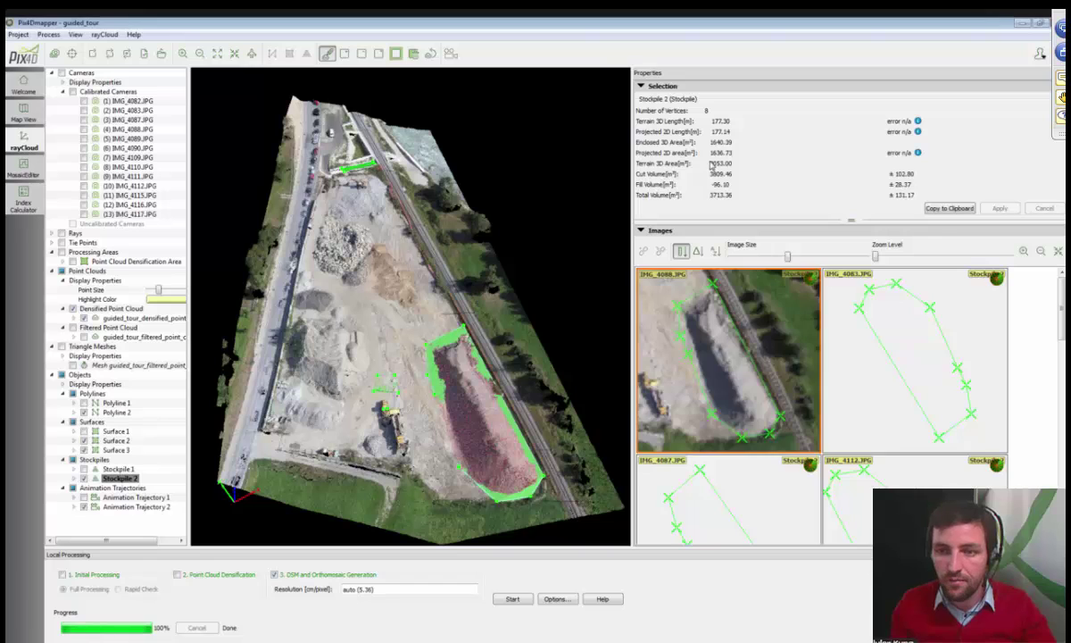
mouse_move(728, 165)
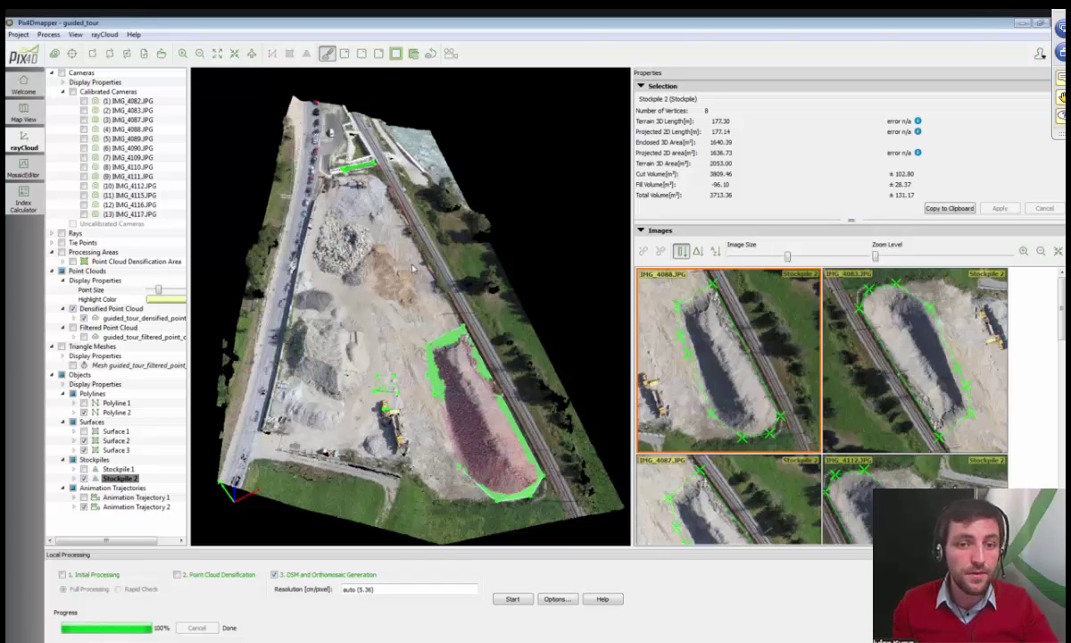
scroll(355, 289, "up", 3)
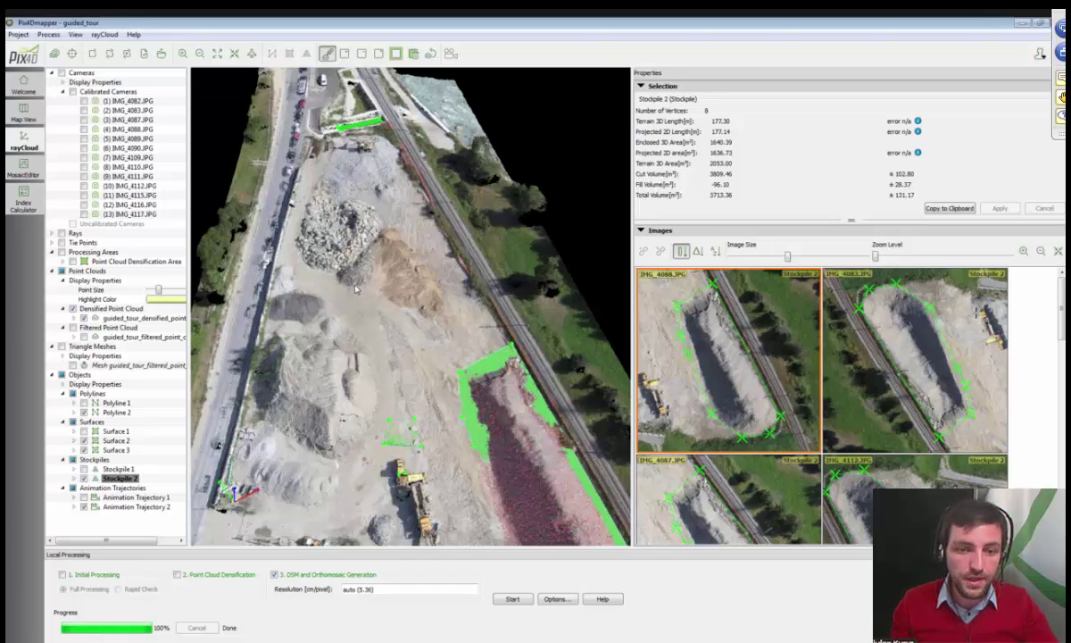
scroll(376, 382, "up", 3)
left_click_drag(376, 382, 357, 295)
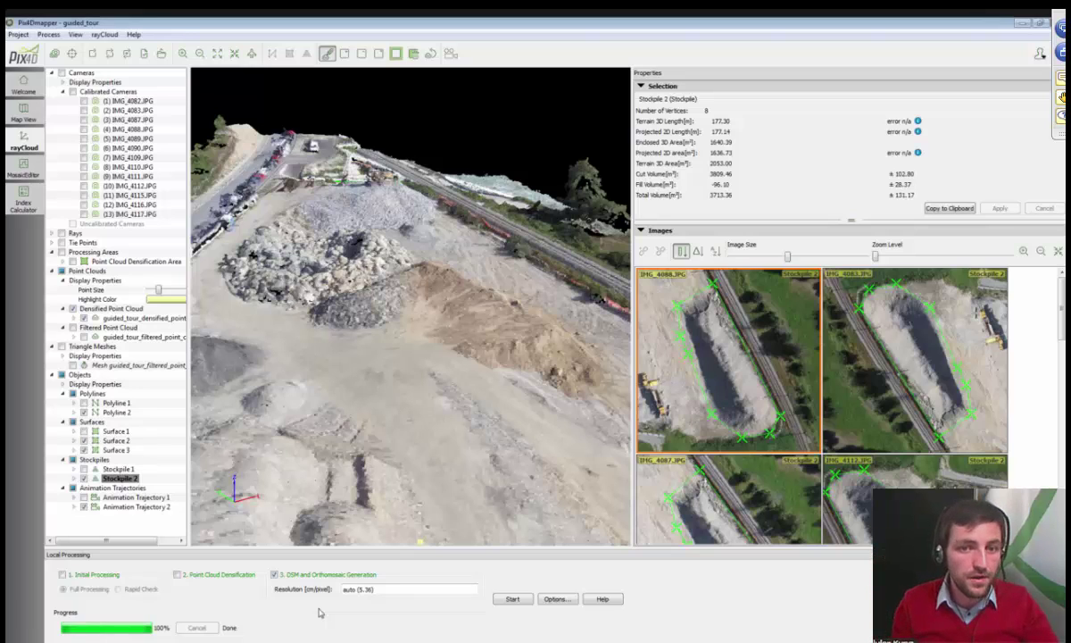
scroll(369, 208, "up", 3)
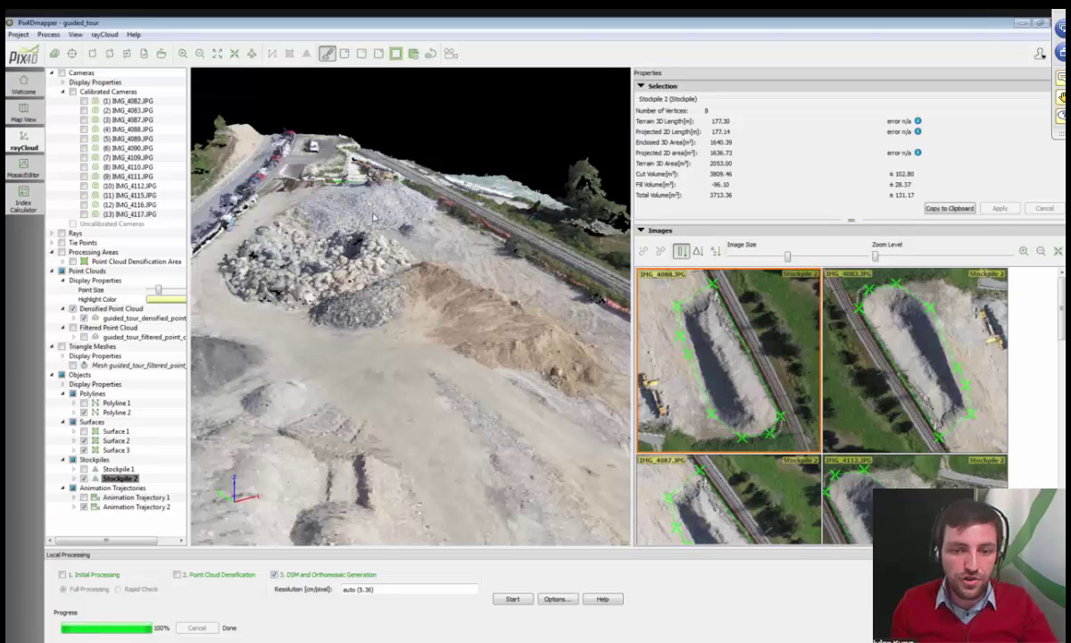
scroll(436, 340, "up", 3)
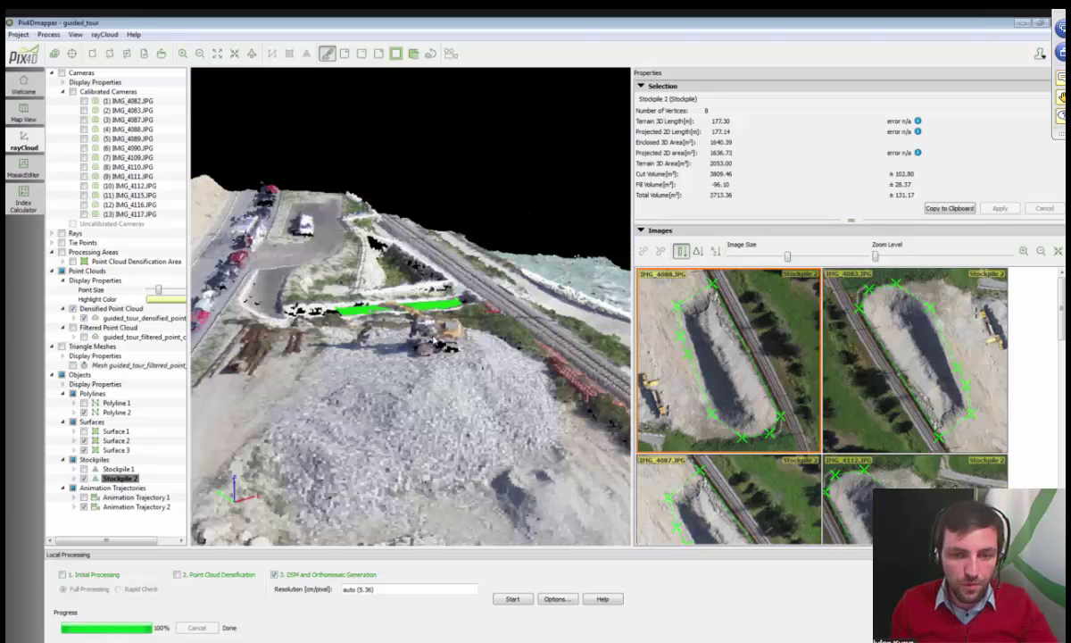
left_click_drag(441, 471, 440, 346)
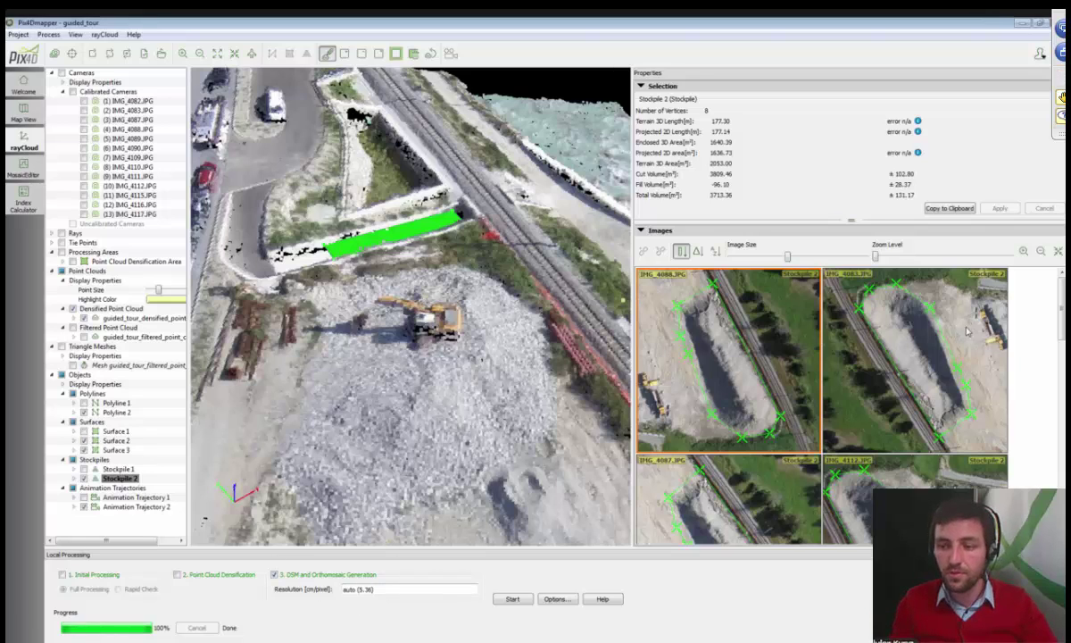
scroll(906, 346, "down", 2)
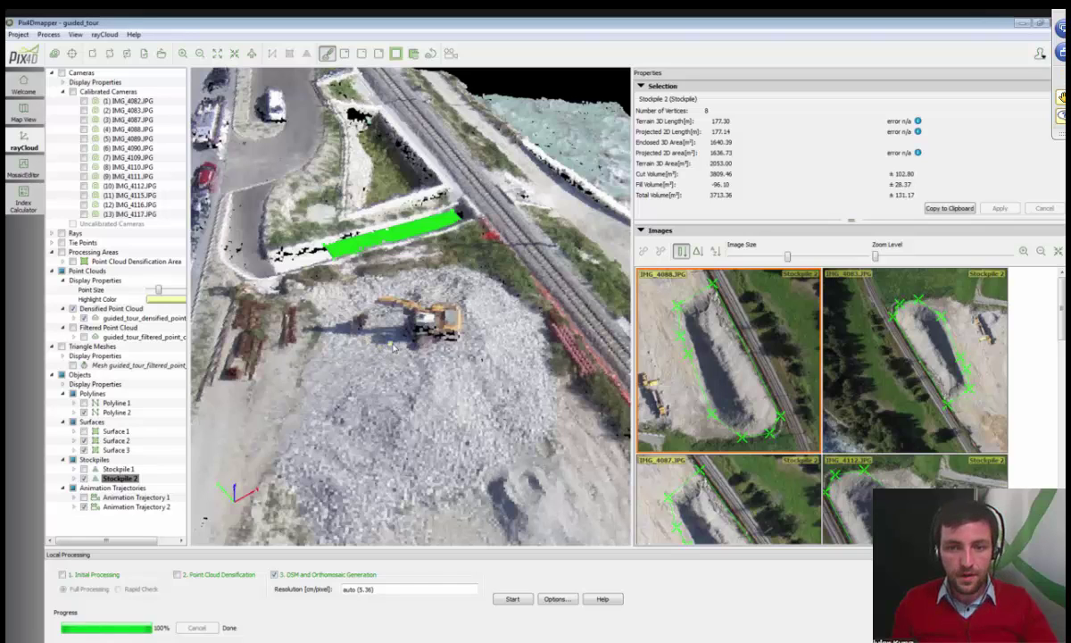
scroll(392, 347, "down", 3)
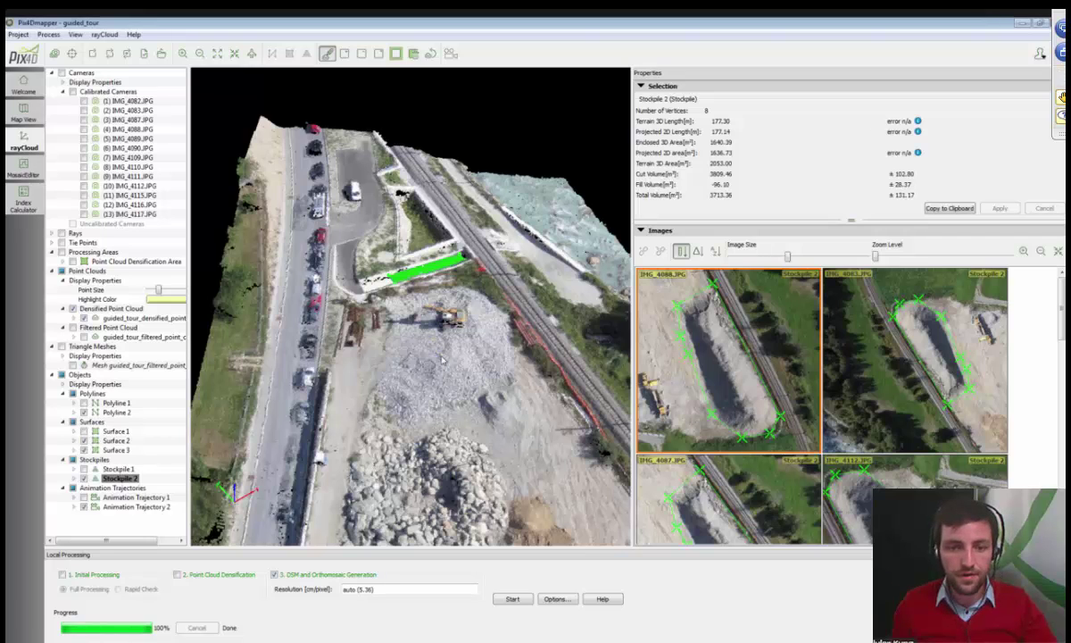
left_click_drag(440, 357, 437, 315)
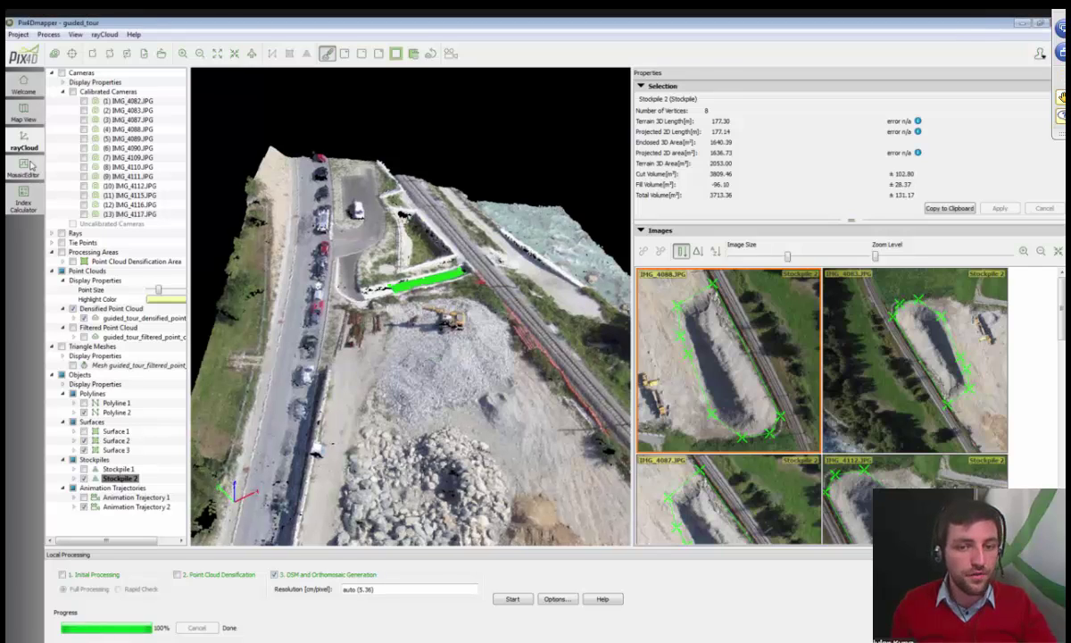
Open the Mosaic Editor and select the mosaic cell crossing the brown sand pile and the railway
left_click(30, 166)
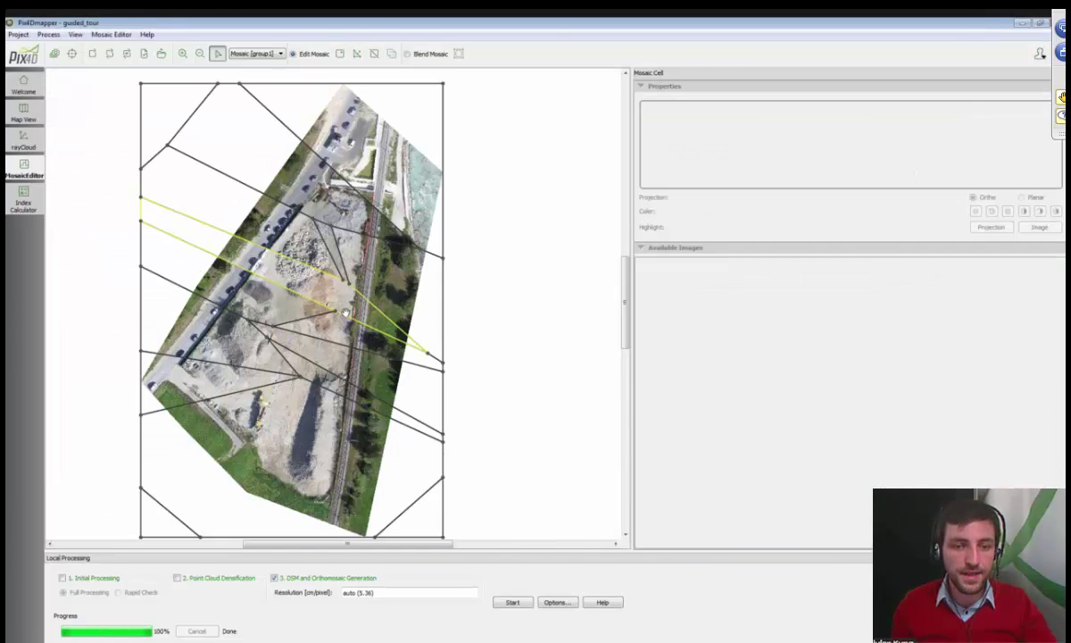
scroll(345, 312, "up", 2)
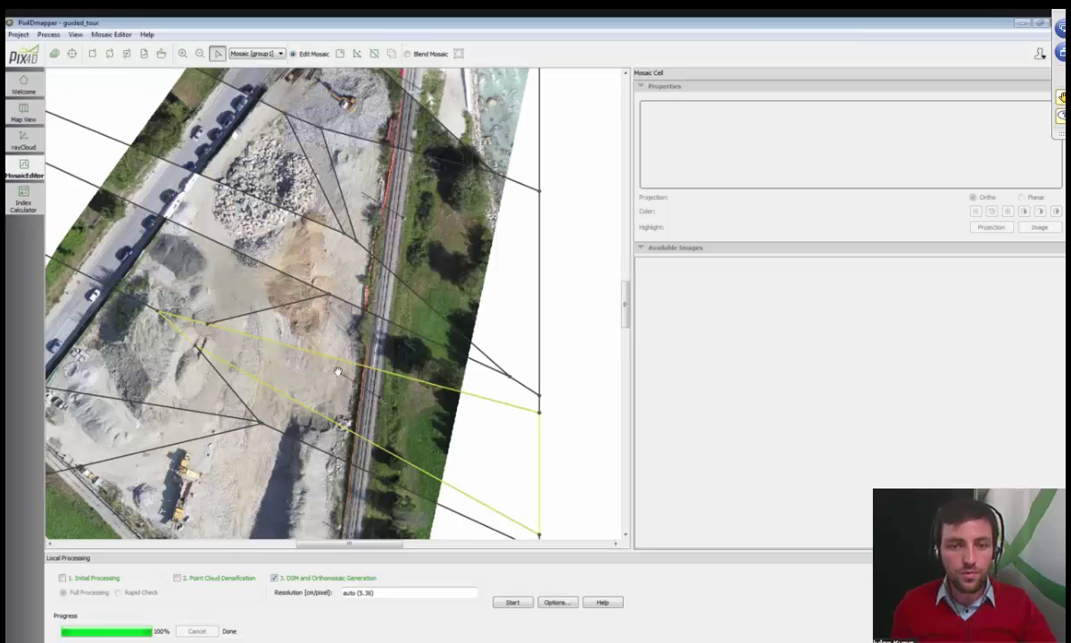
scroll(319, 339, "up", 2)
left_click_drag(321, 314, 531, 314)
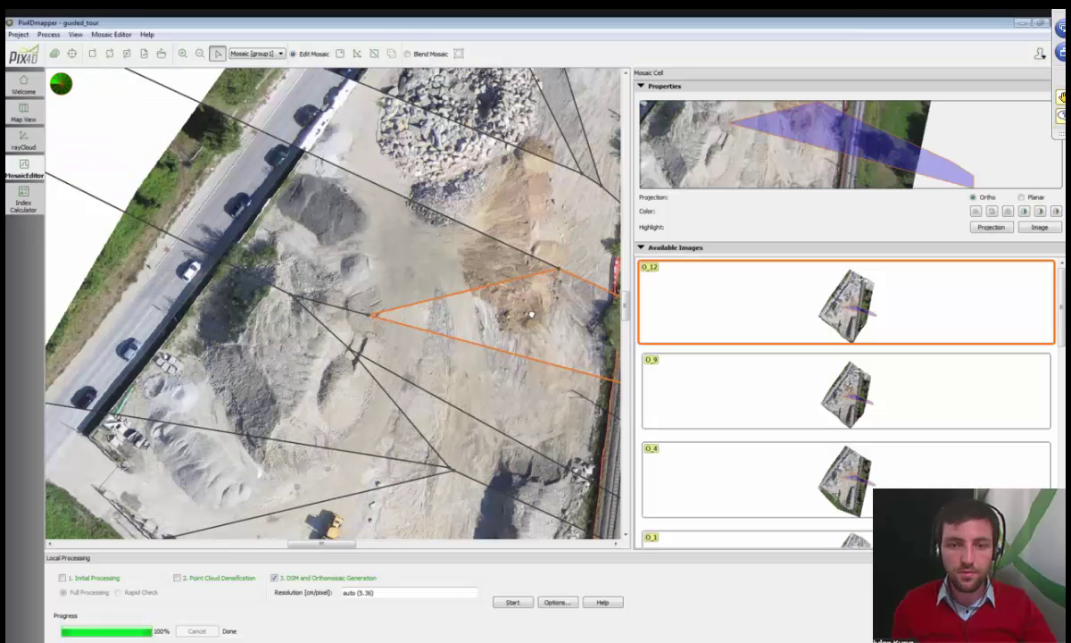
Examine the available images of the mosaic cells over the rock pile and the brown sand pile, selecting each cell in turn
scroll(396, 247, "down", 3)
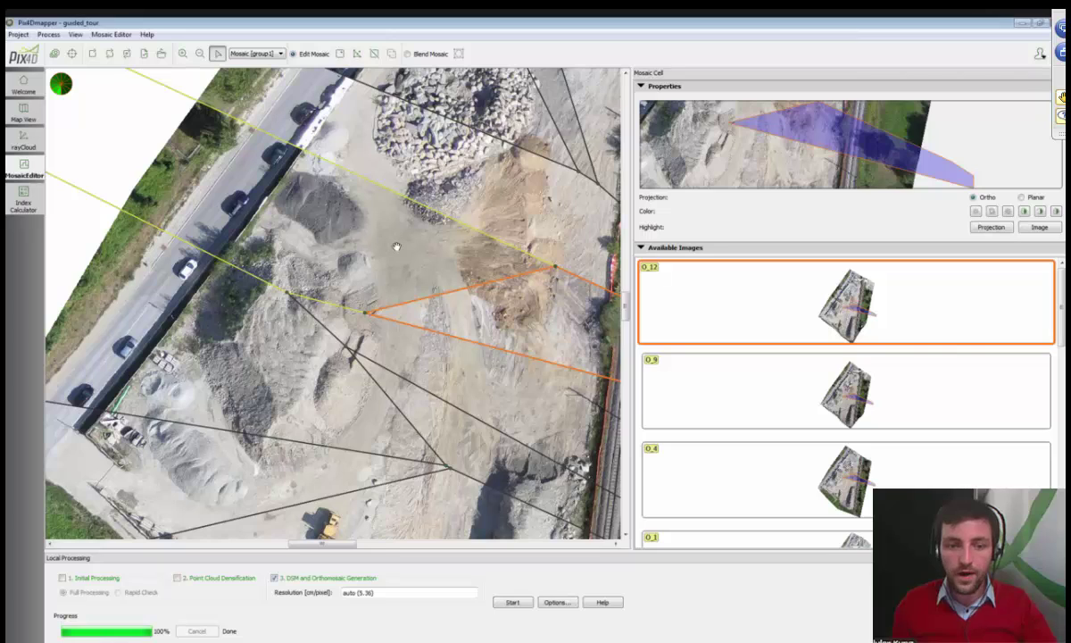
left_click(371, 304)
left_click_drag(371, 304, 336, 357)
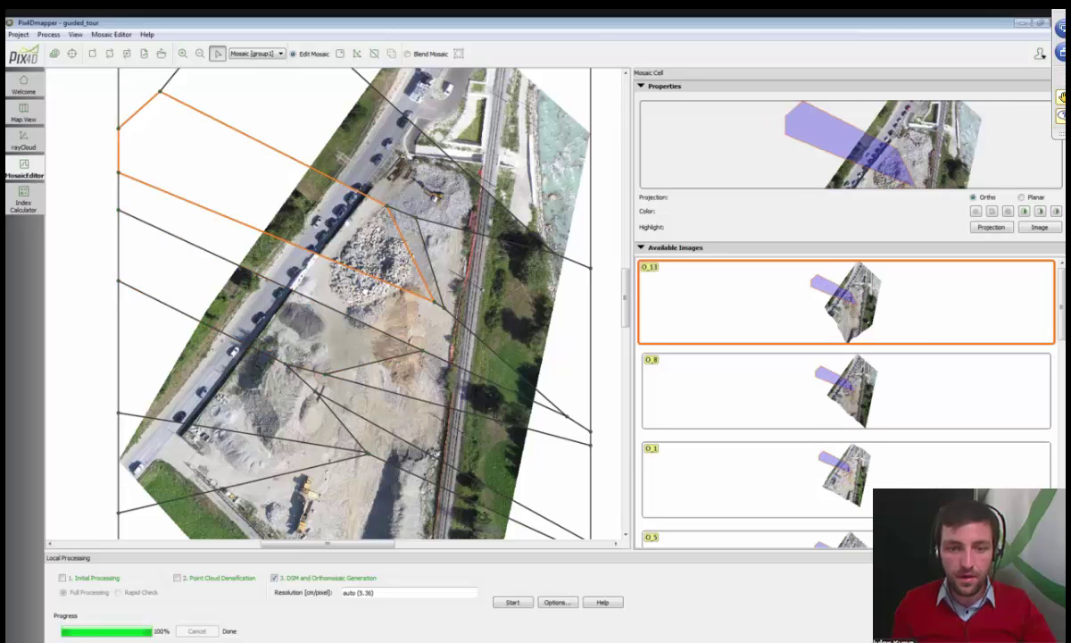
left_click(407, 380)
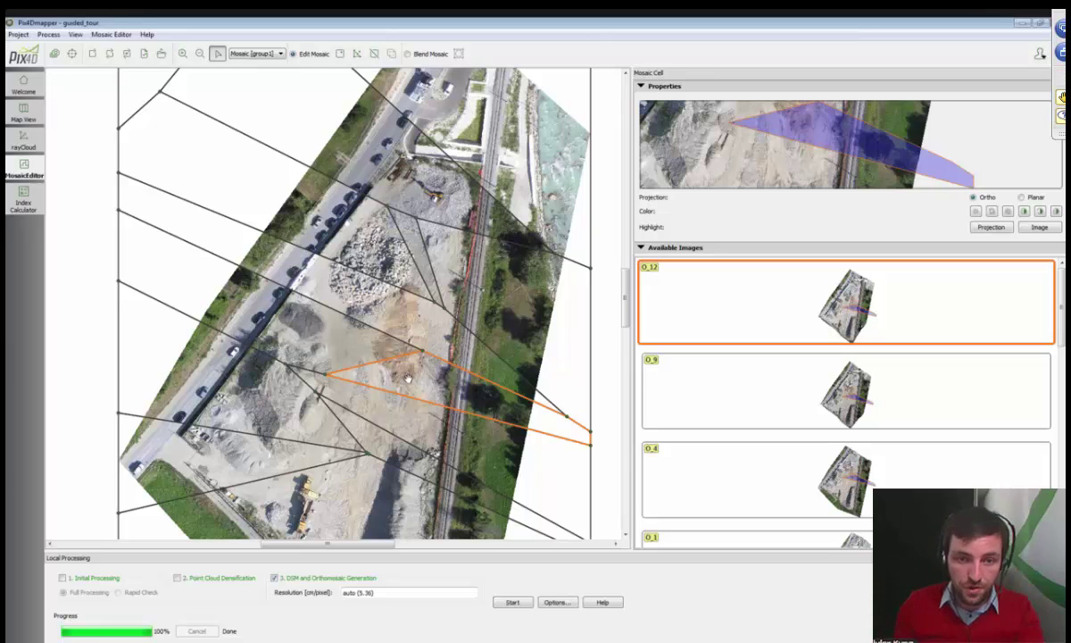
left_click(367, 263)
left_click_drag(367, 264, 369, 266)
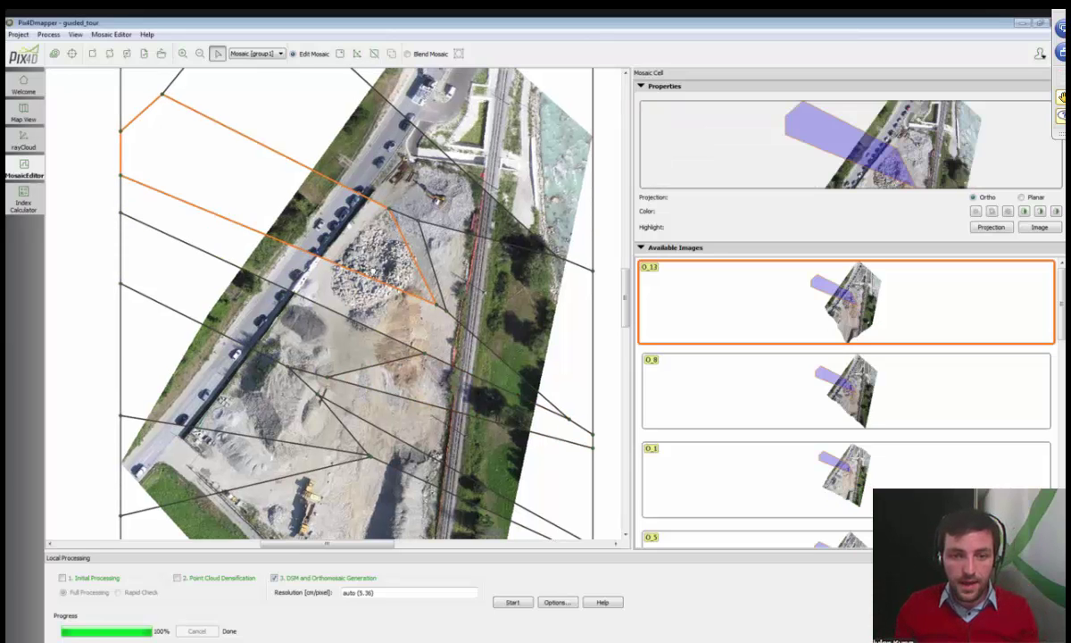
Try alternative source images for the mosaic cell crossing the lower part of the rock pile, and assign image O_9
scroll(357, 241, "up", 3)
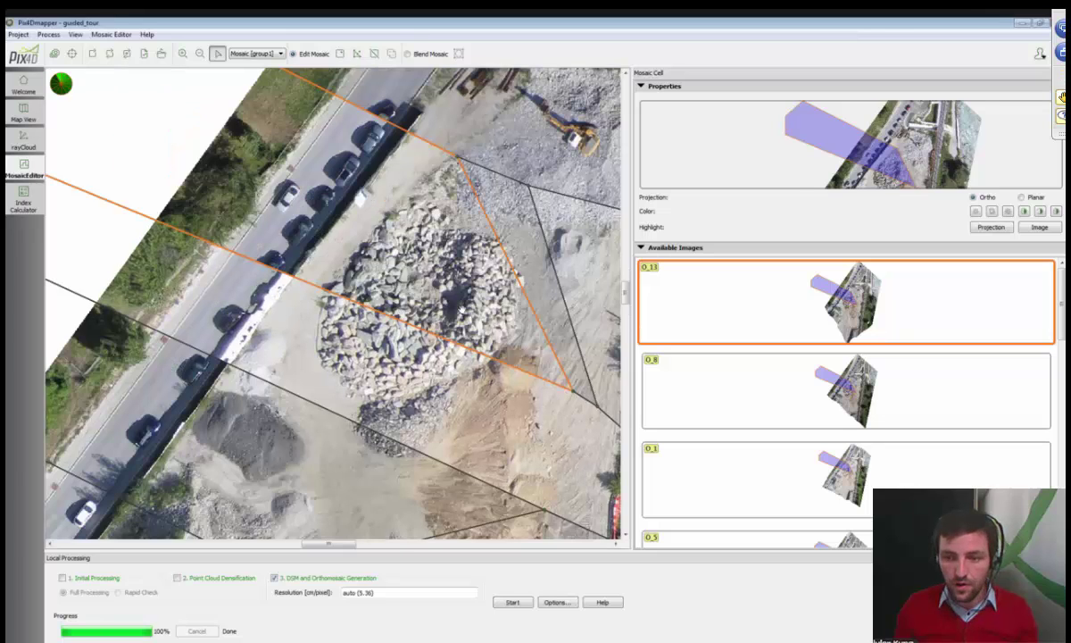
left_click(852, 392)
left_click(848, 475)
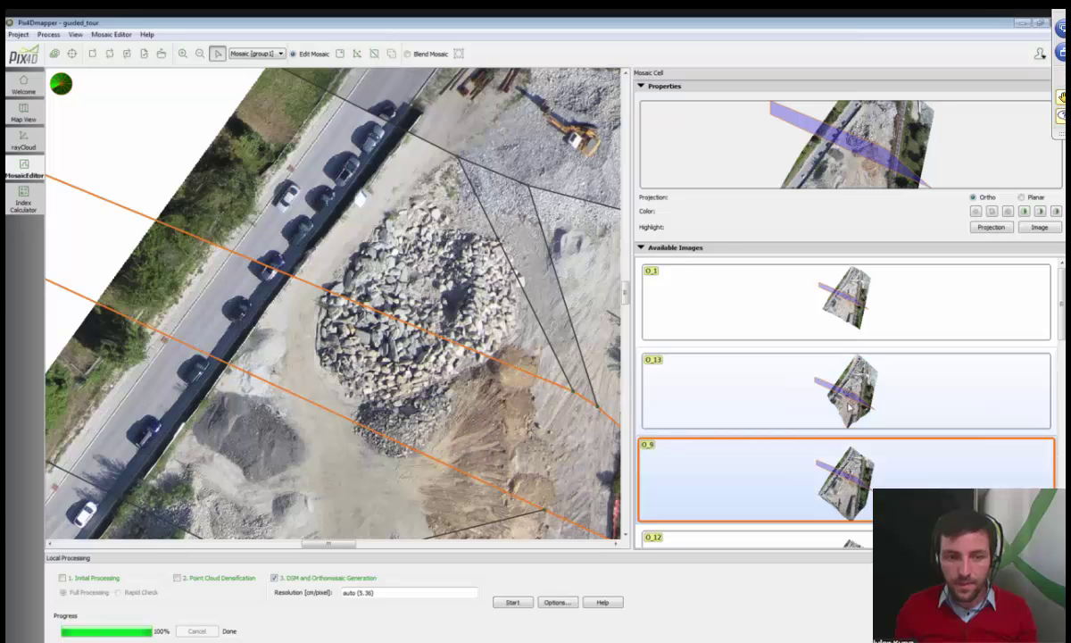
left_click(841, 323)
left_click(839, 470)
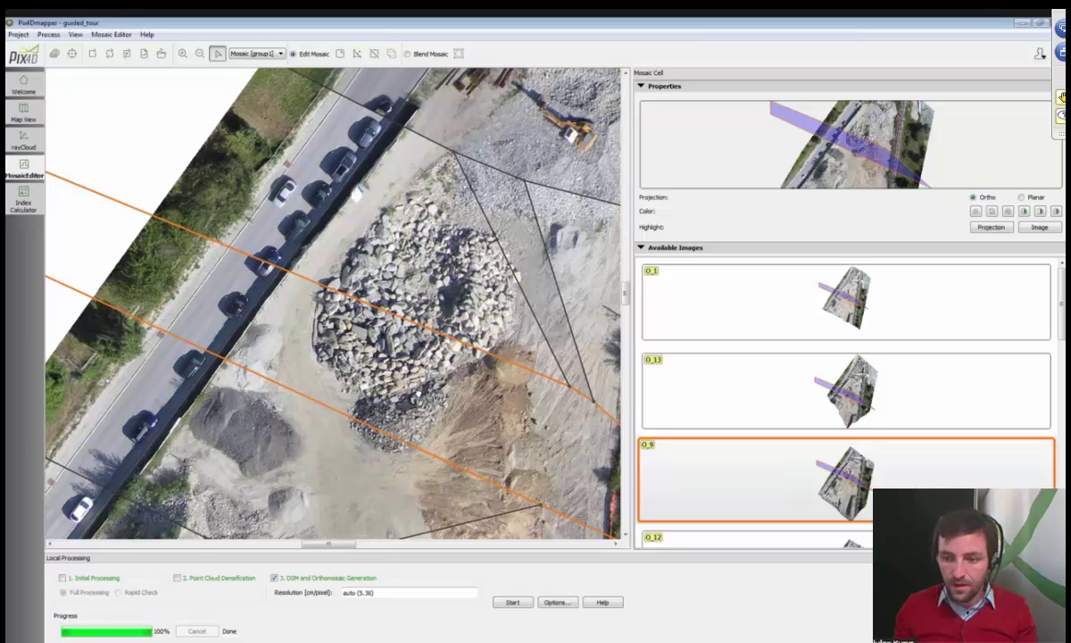
Compare images O_1, O_13 and O_9 as the source for the mosaic cell crossing the lower rock pile
left_click_drag(418, 393, 387, 309)
left_click(842, 320)
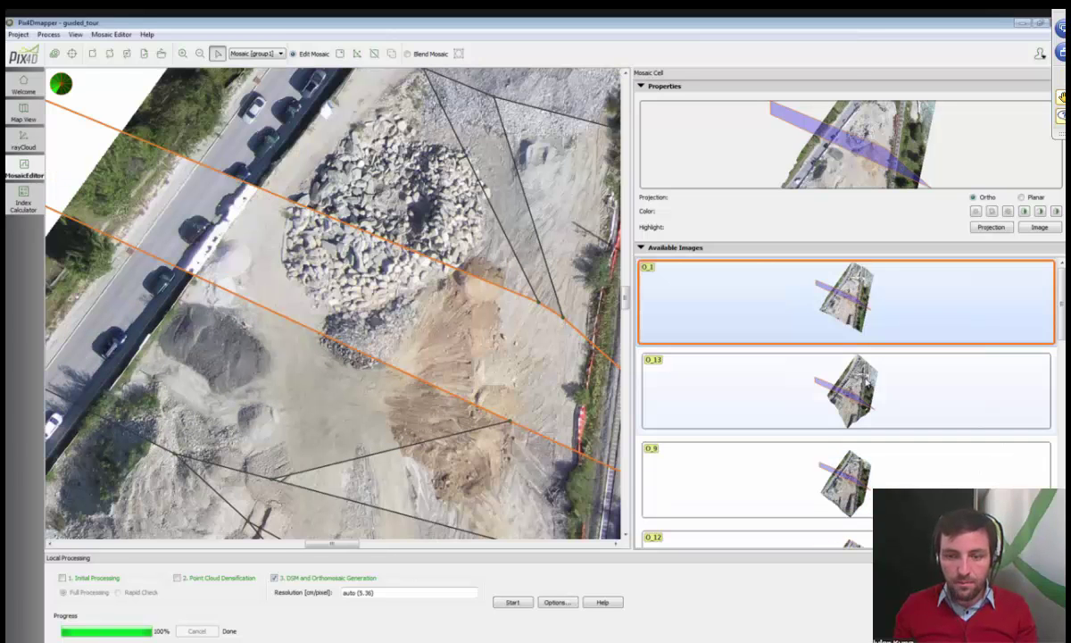
left_click(868, 379)
left_click(865, 460)
left_click(857, 308)
left_click(852, 391)
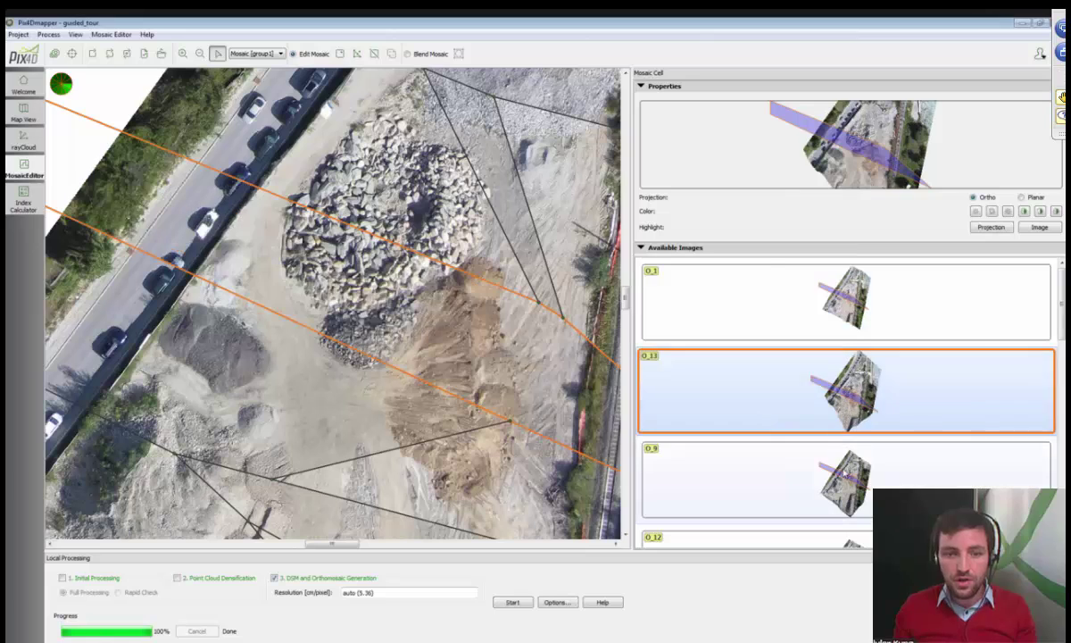
left_click(857, 473)
left_click(852, 391)
left_click(843, 303)
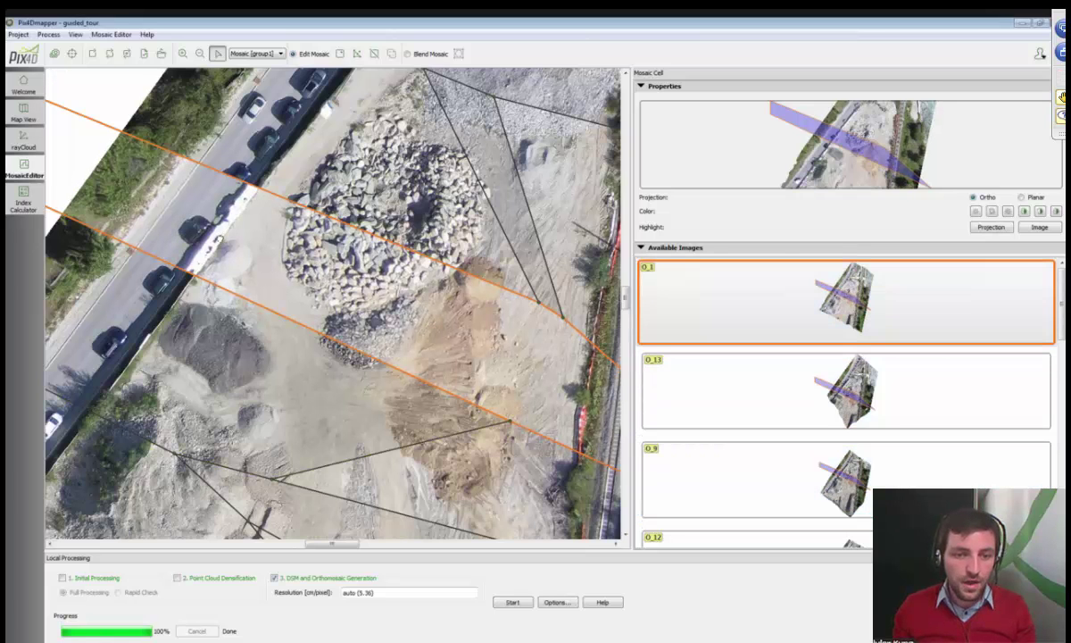
Examine the wall along the road as rendered from O_1, and assign image O_13 to the cell
scroll(236, 348, "up", 5)
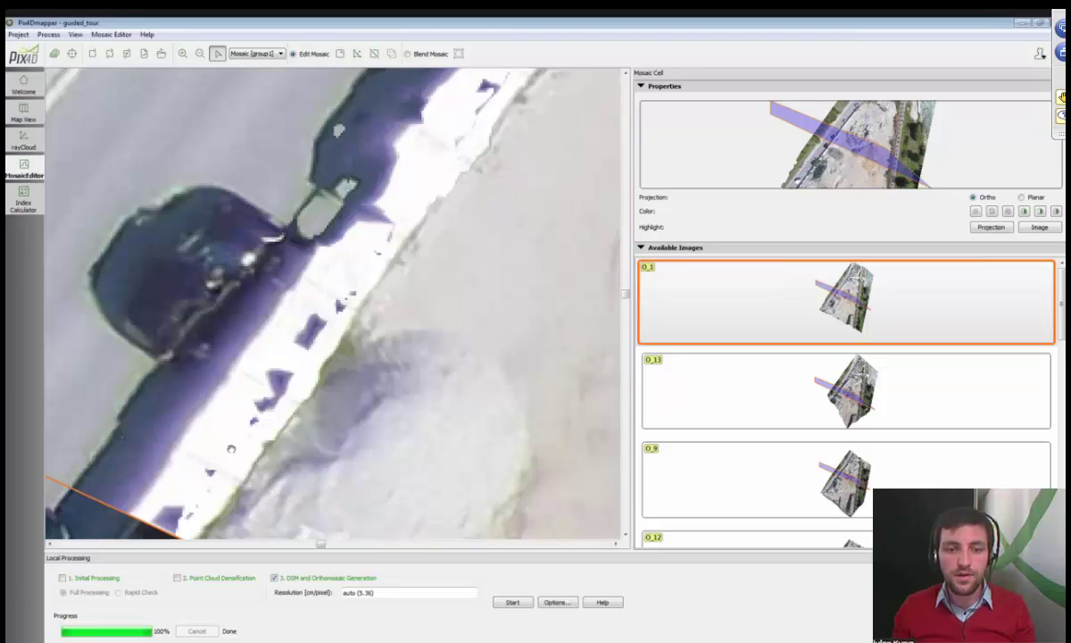
scroll(256, 449, "down", 1)
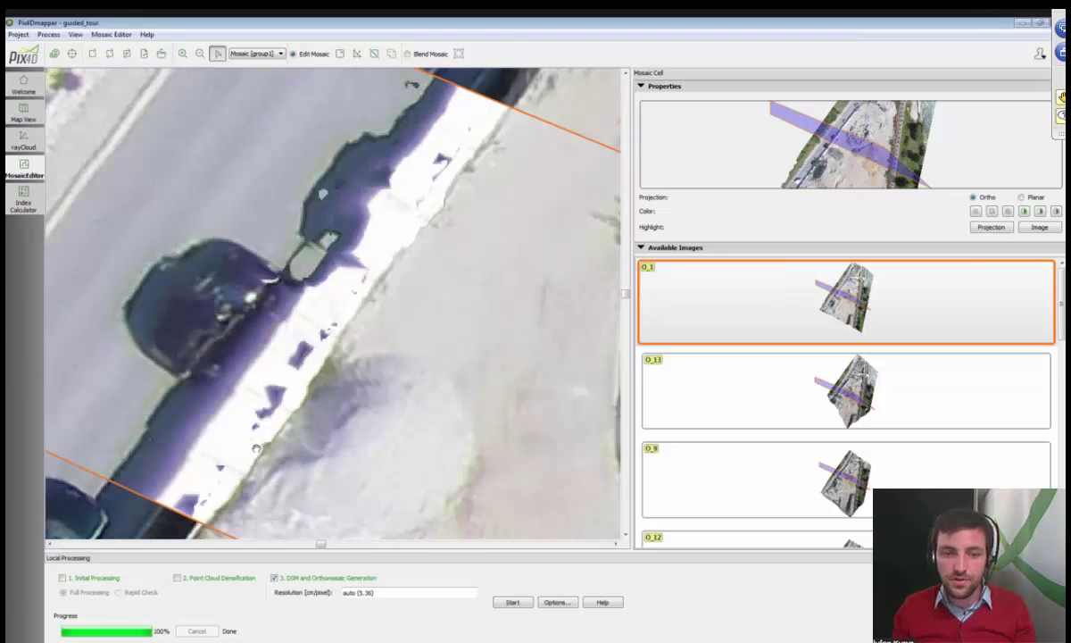
scroll(256, 449, "down", 3)
left_click(850, 391)
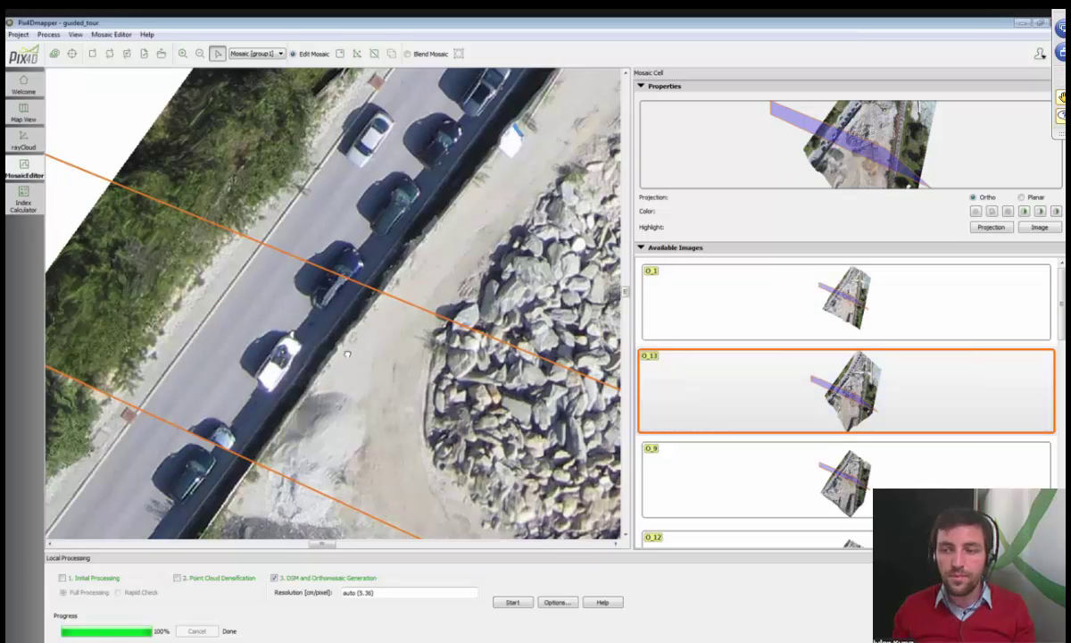
Reshape the mosaic cells by moving their shared vertex along the grey slope just below the dark gravel pile
left_click_drag(347, 354, 313, 309)
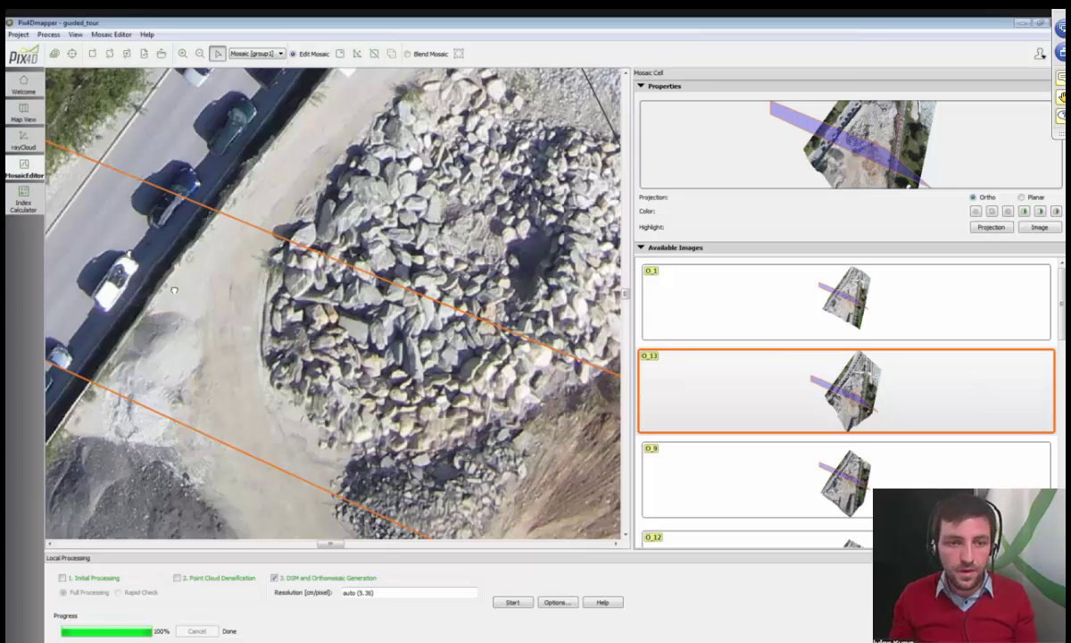
left_click_drag(216, 282, 390, 230)
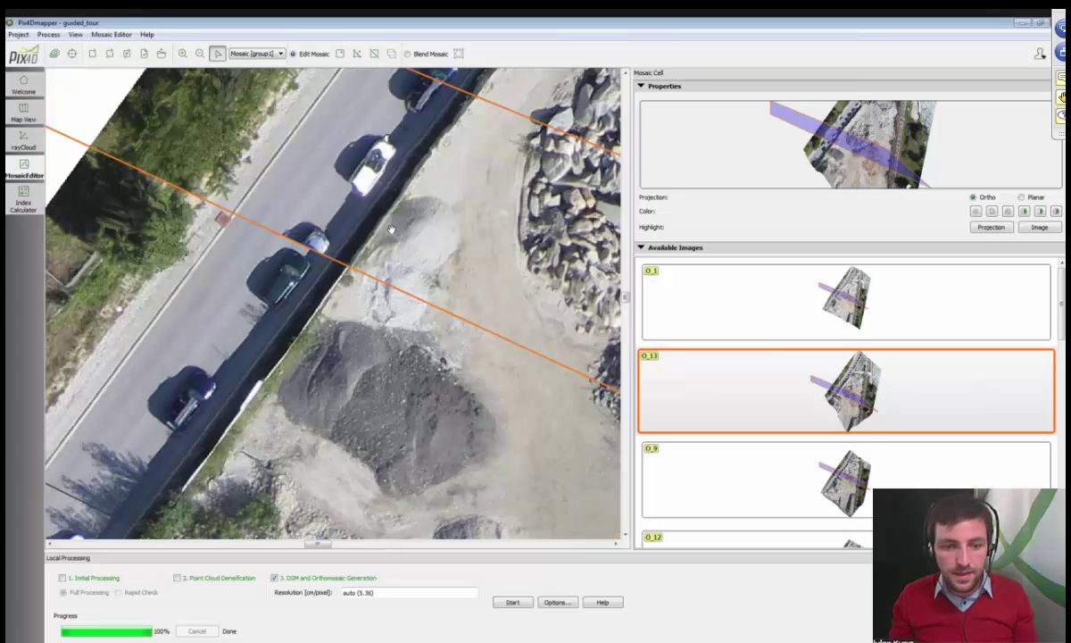
scroll(393, 304, "down", 3)
scroll(393, 304, "up", 3)
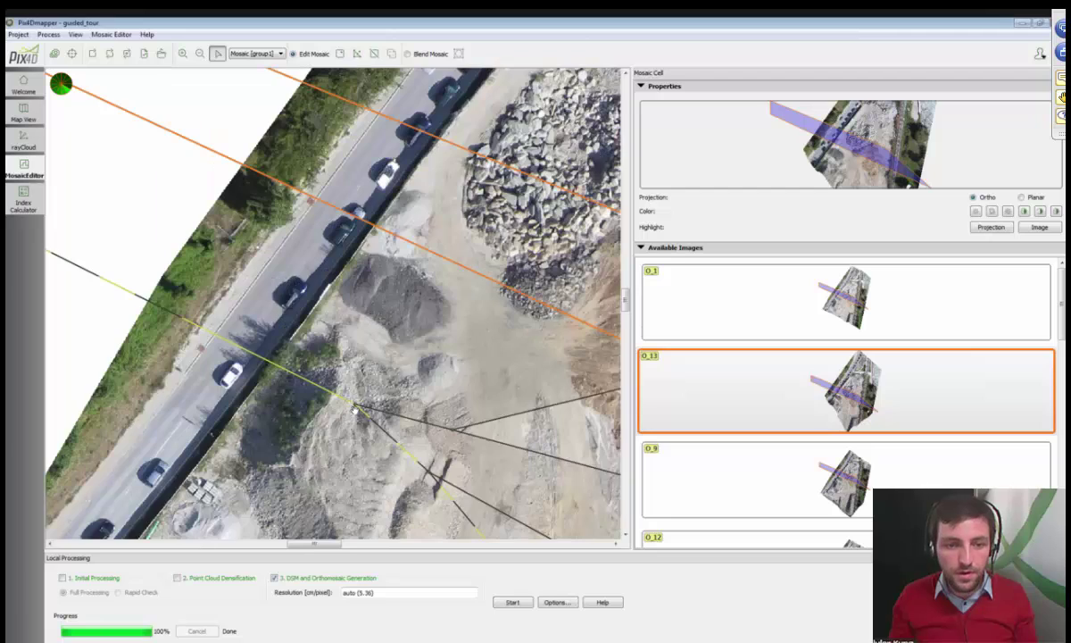
left_click_drag(352, 408, 354, 354)
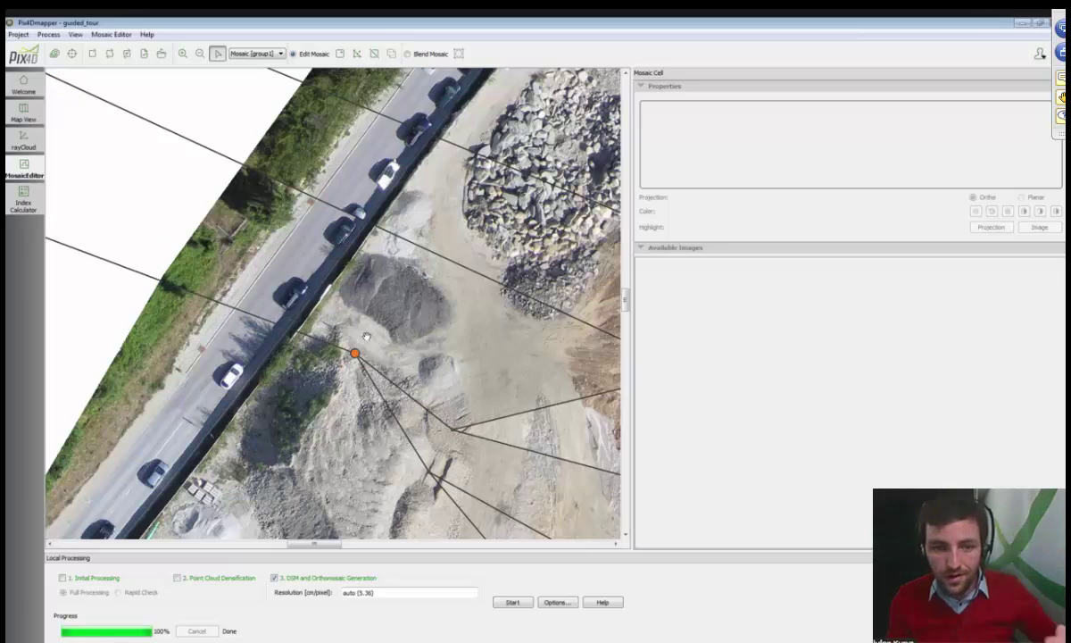
left_click_drag(354, 353, 371, 391)
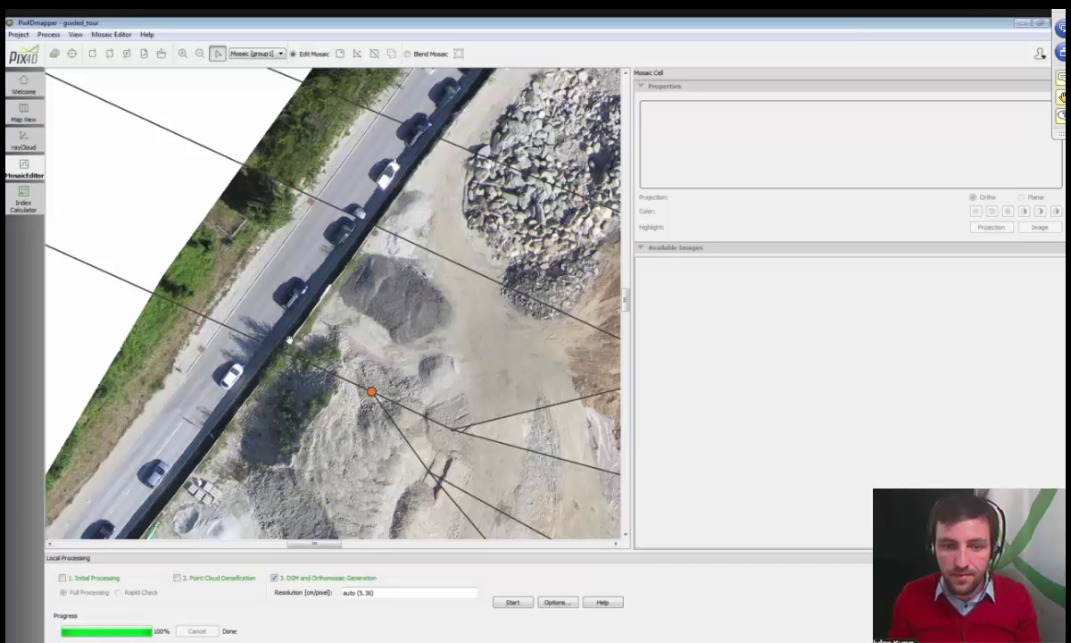
Select the mosaic cell over the dark gravel pile, try images O_12 and O_1, and reassign O_9
left_click(327, 386)
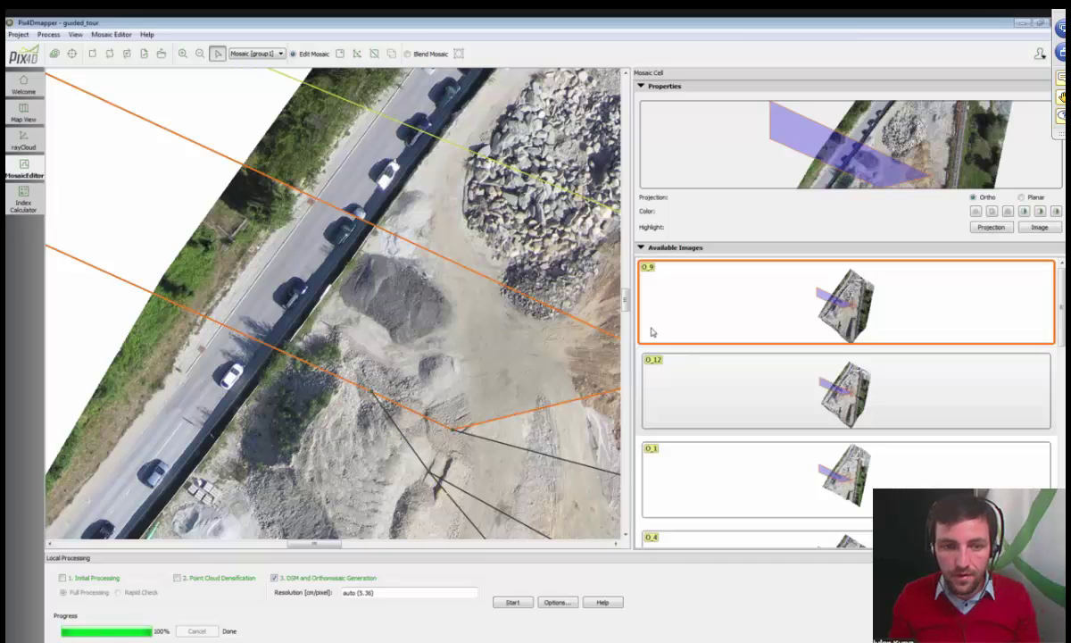
left_click(768, 374)
left_click(772, 455)
left_click(772, 384)
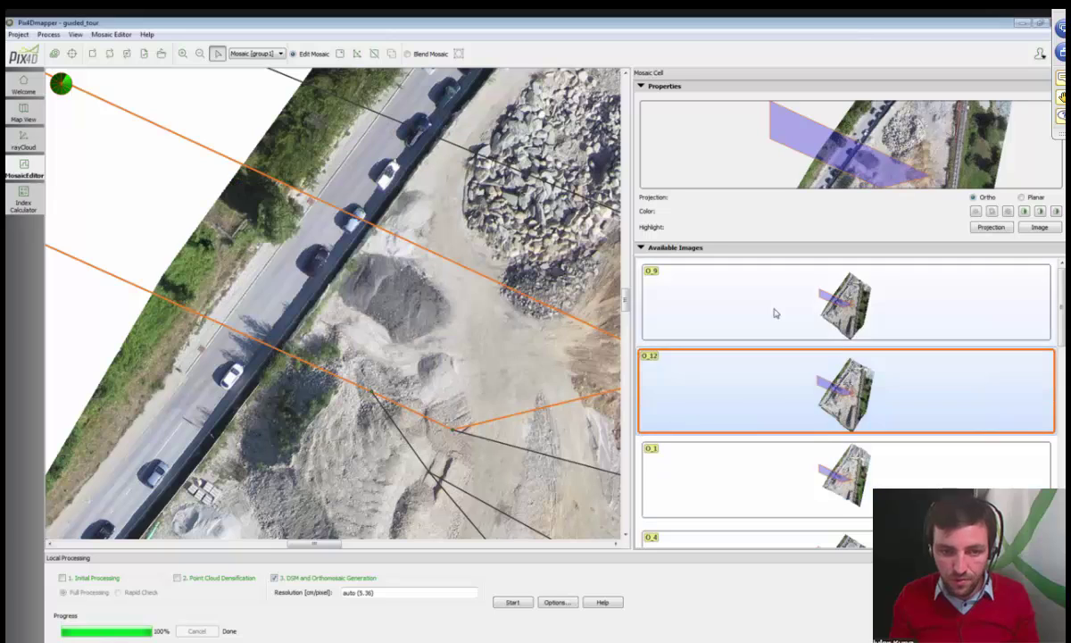
left_click(772, 308)
Move the shared cell vertex onto the dark gravel pile, and highlight the mosaic cells by projection
left_click_drag(373, 391, 405, 284)
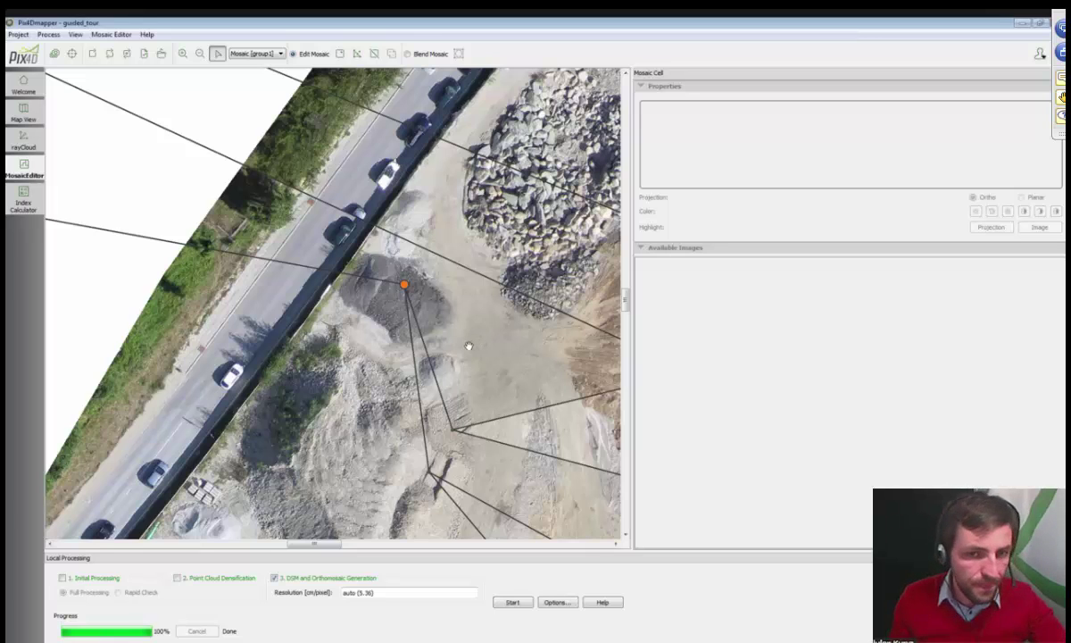
left_click_drag(487, 323, 416, 251)
left_click(415, 294)
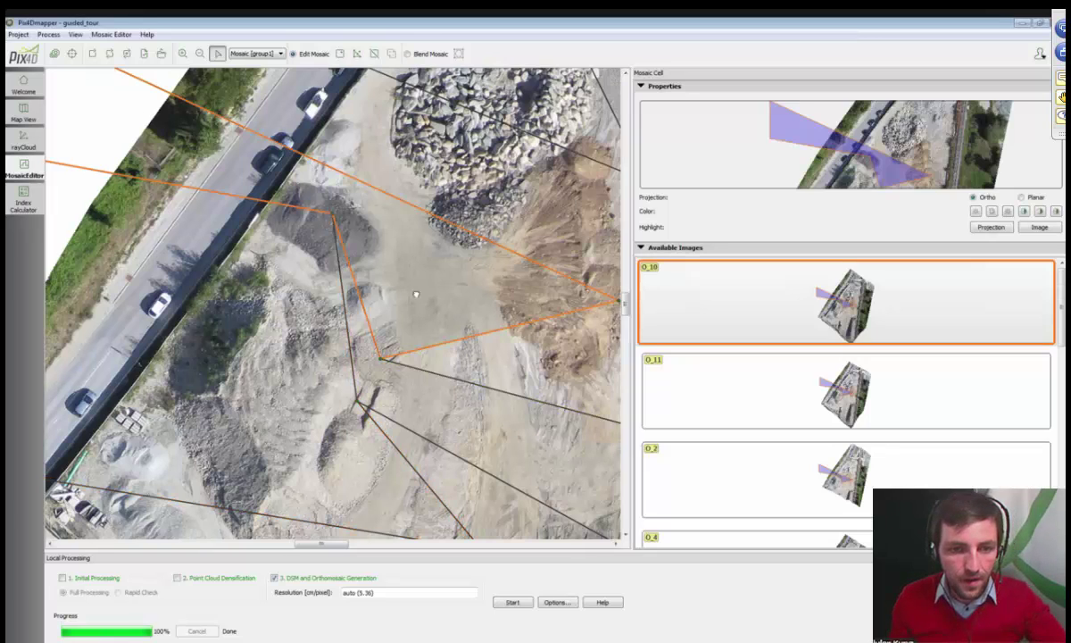
scroll(416, 294, "down", 2)
left_click_drag(411, 297, 378, 337)
left_click(989, 227)
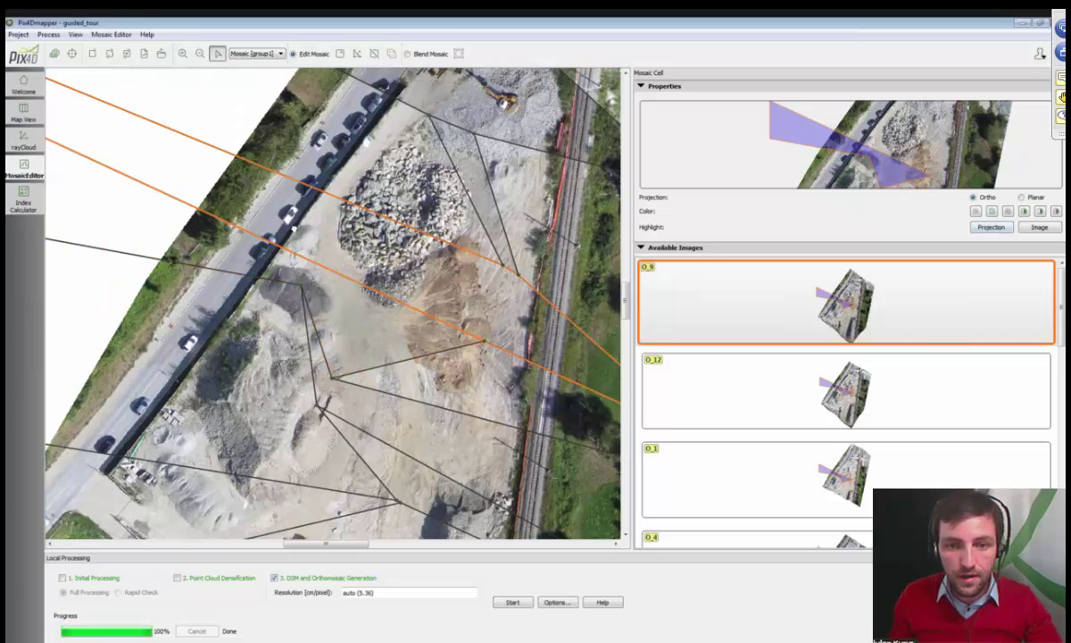
Move the northern mosaic cell's vertex from the trees at the river bank to the walled enclosure beside the railway
left_click_drag(276, 214, 139, 382)
left_click_drag(330, 92, 343, 257)
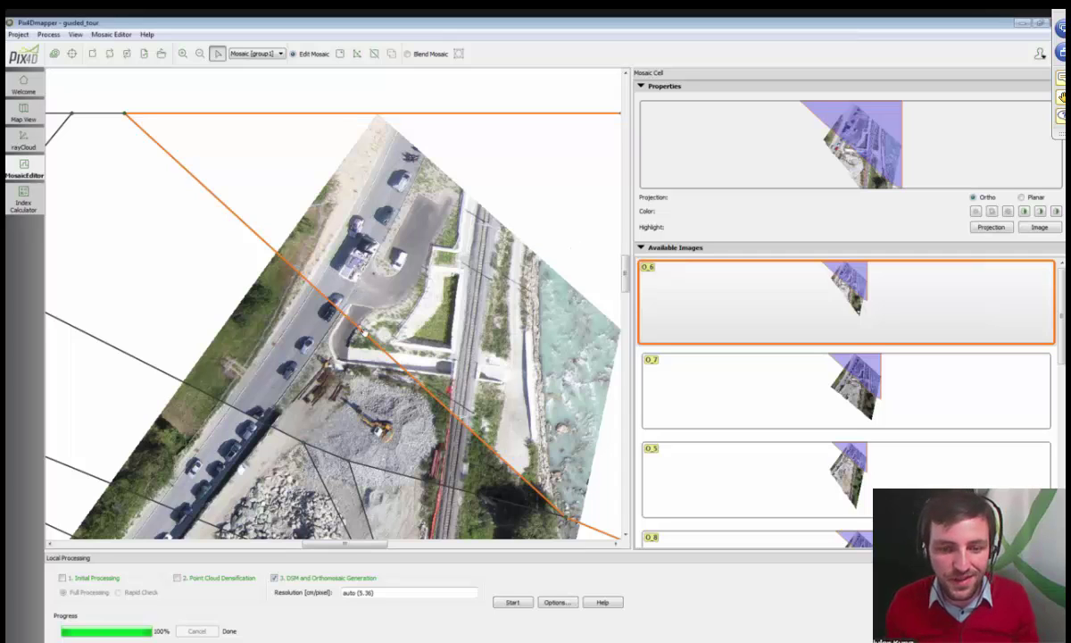
left_click(533, 487)
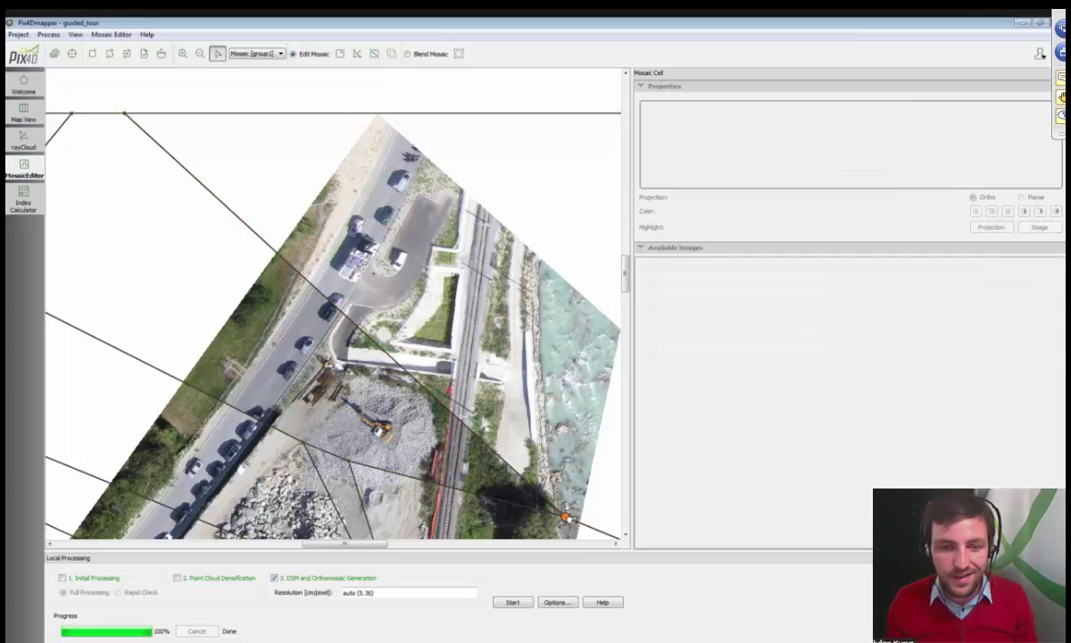
left_click_drag(463, 318, 404, 340)
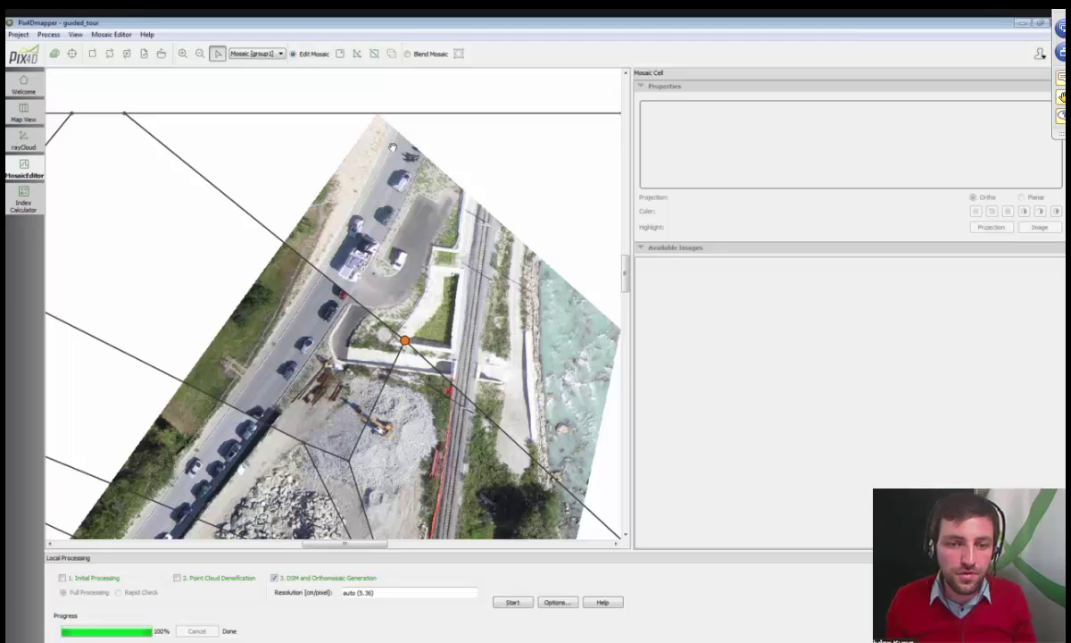
Switch the northern mosaic cell with the bus to Planar projection and examine the bus and its surroundings
scroll(393, 147, "up", 2)
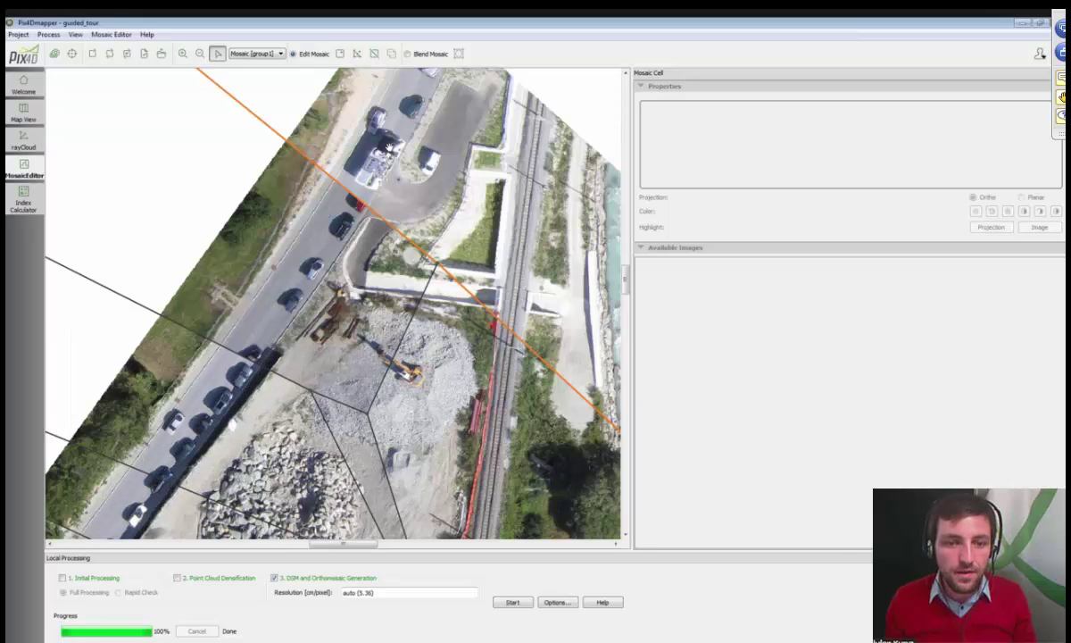
left_click(387, 145)
scroll(401, 98, "up", 2)
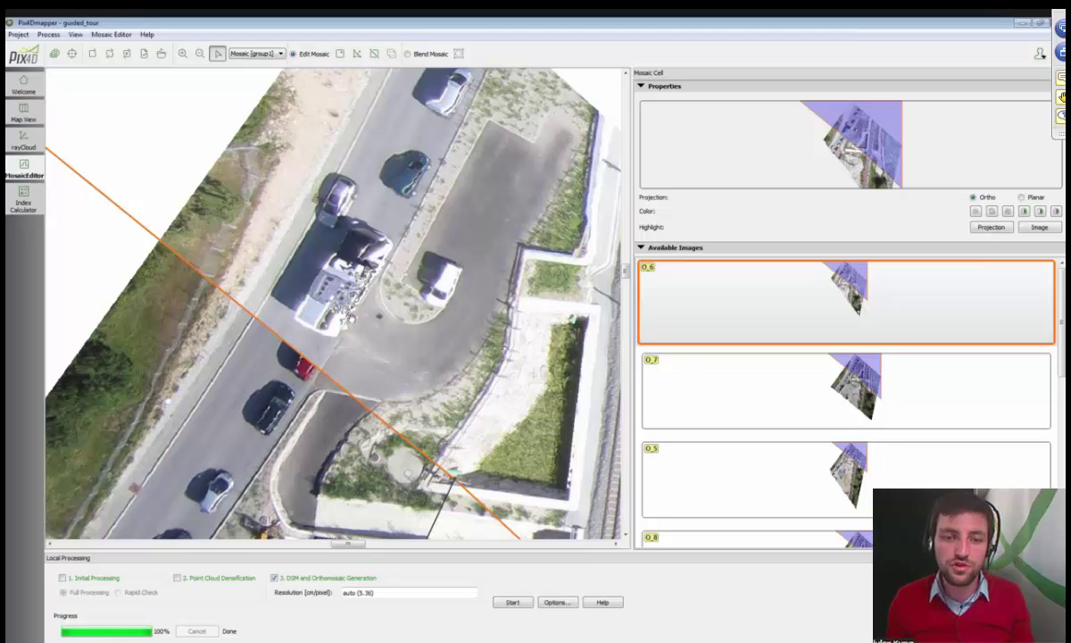
left_click(1021, 198)
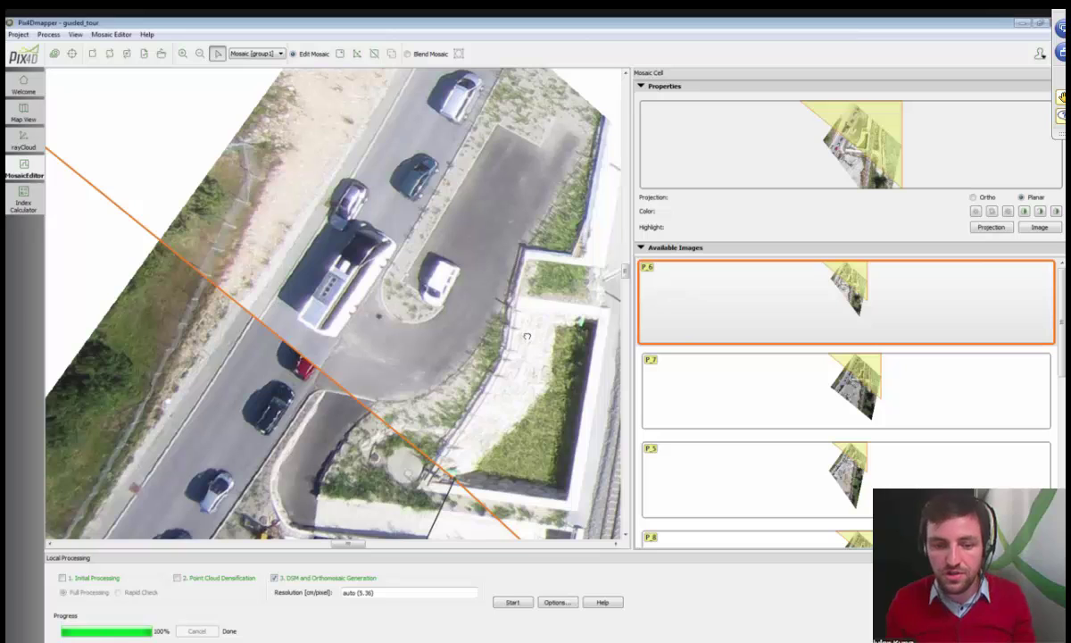
left_click_drag(523, 330, 466, 261)
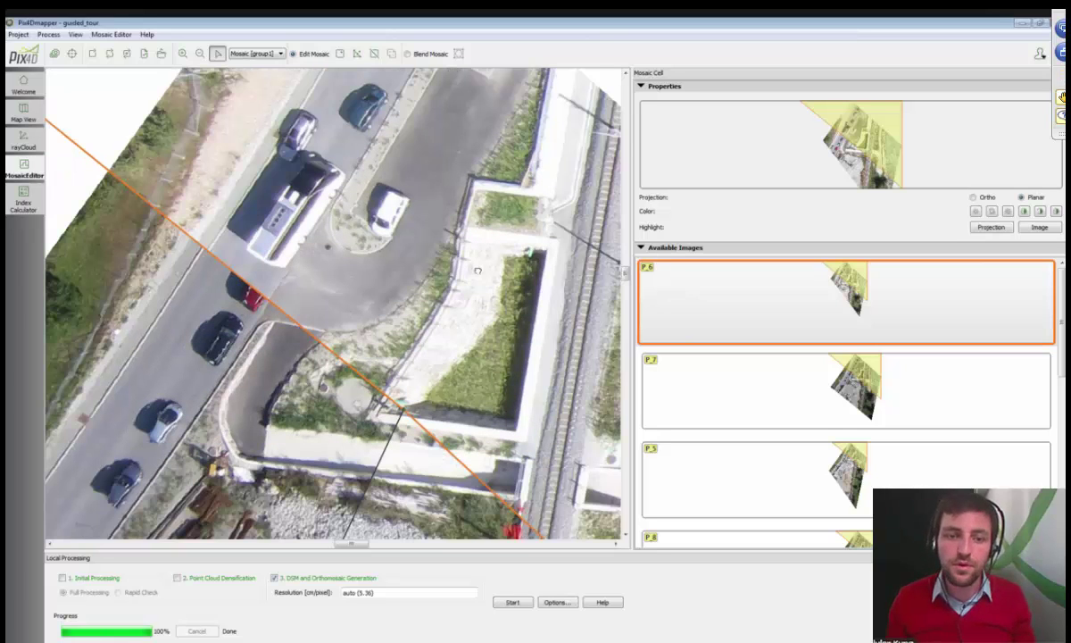
left_click_drag(288, 193, 289, 241)
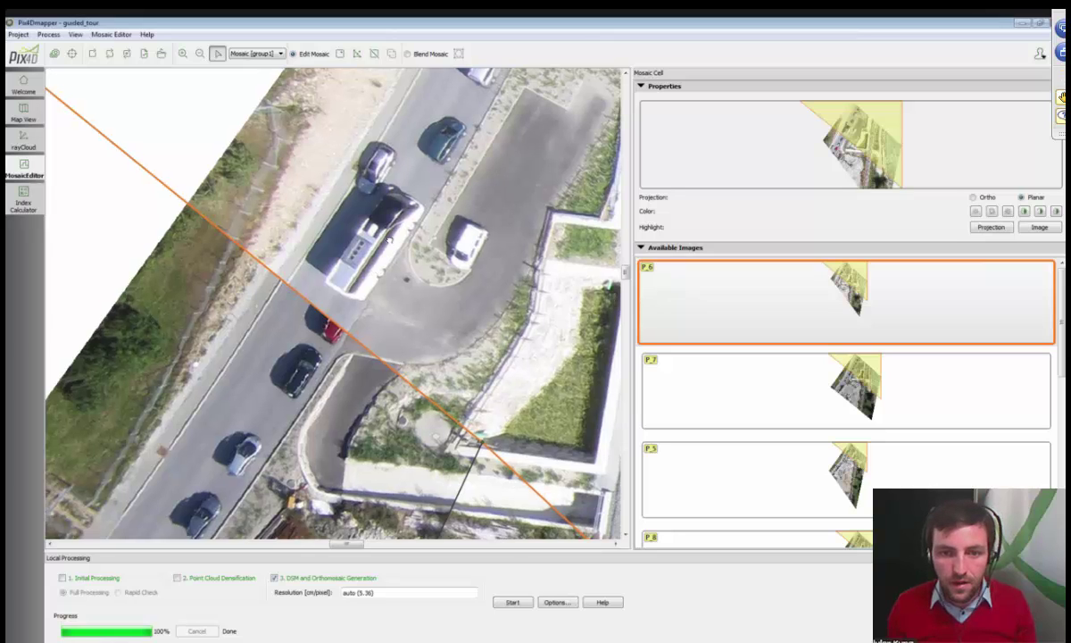
left_click_drag(422, 253, 405, 284)
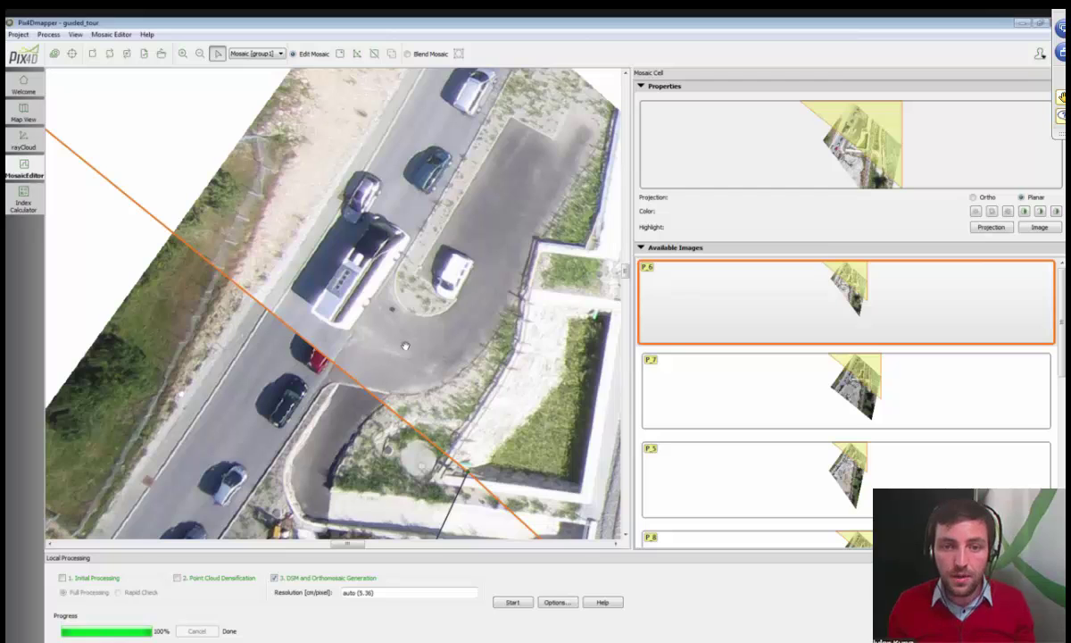
Adjust the cell vertex near the round pad beside the walled enclosure, running the seam between the bus and red car
left_click_drag(410, 340, 456, 265)
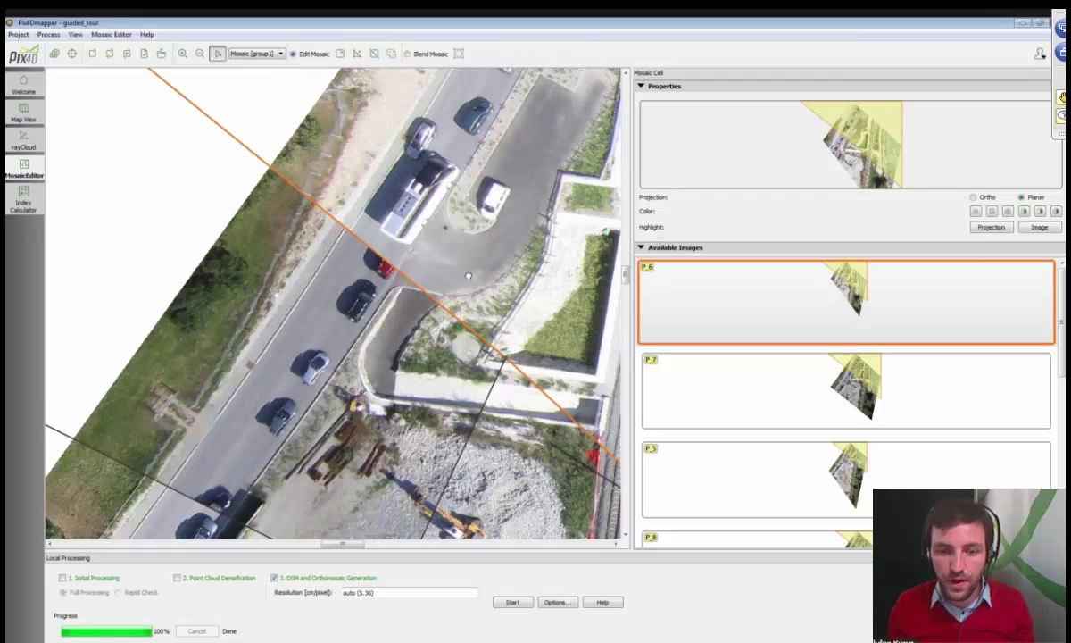
scroll(467, 276, "down", 2)
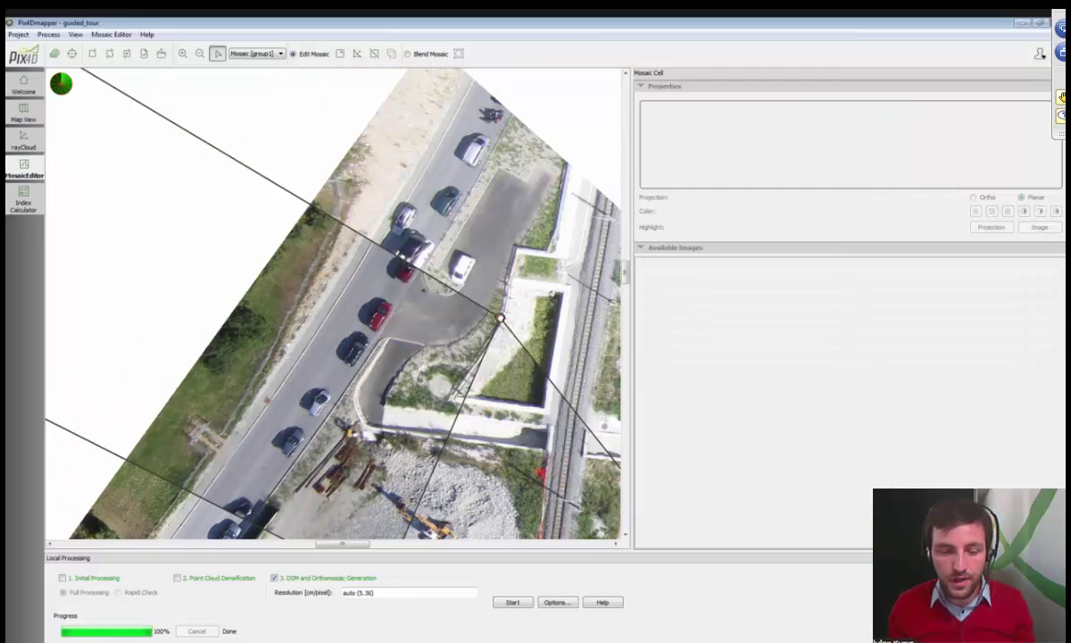
left_click_drag(501, 317, 455, 374)
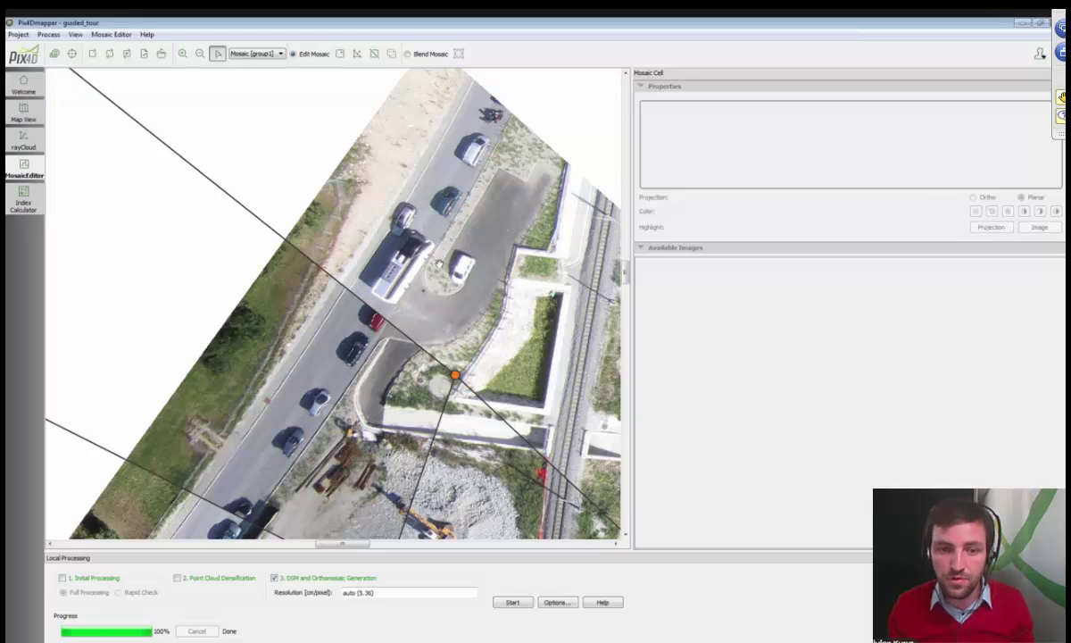
scroll(345, 273, "up", 1)
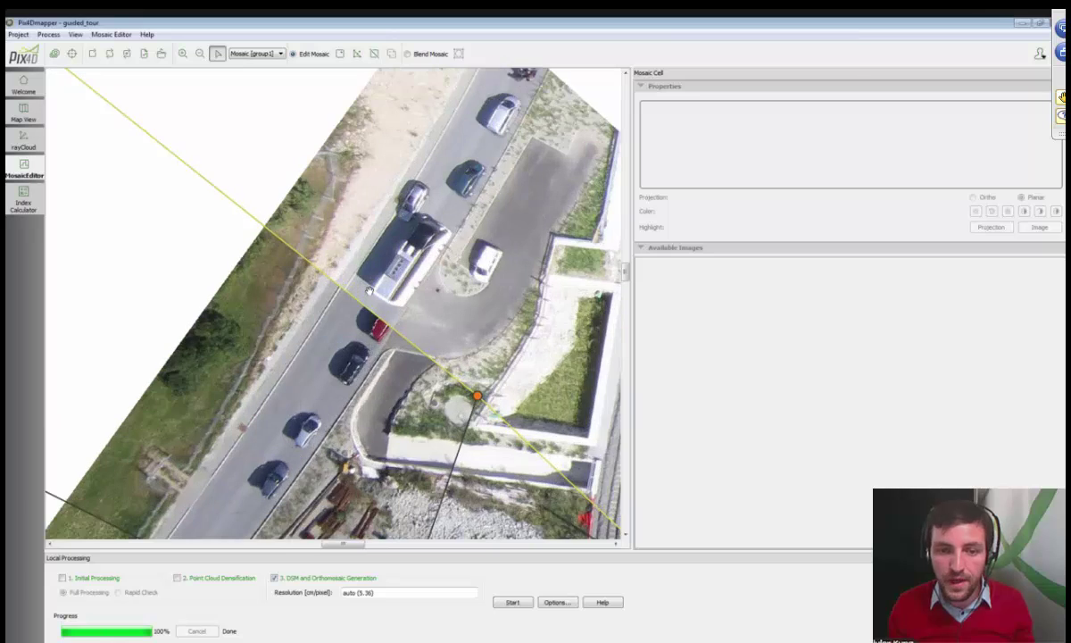
scroll(369, 291, "up", 1)
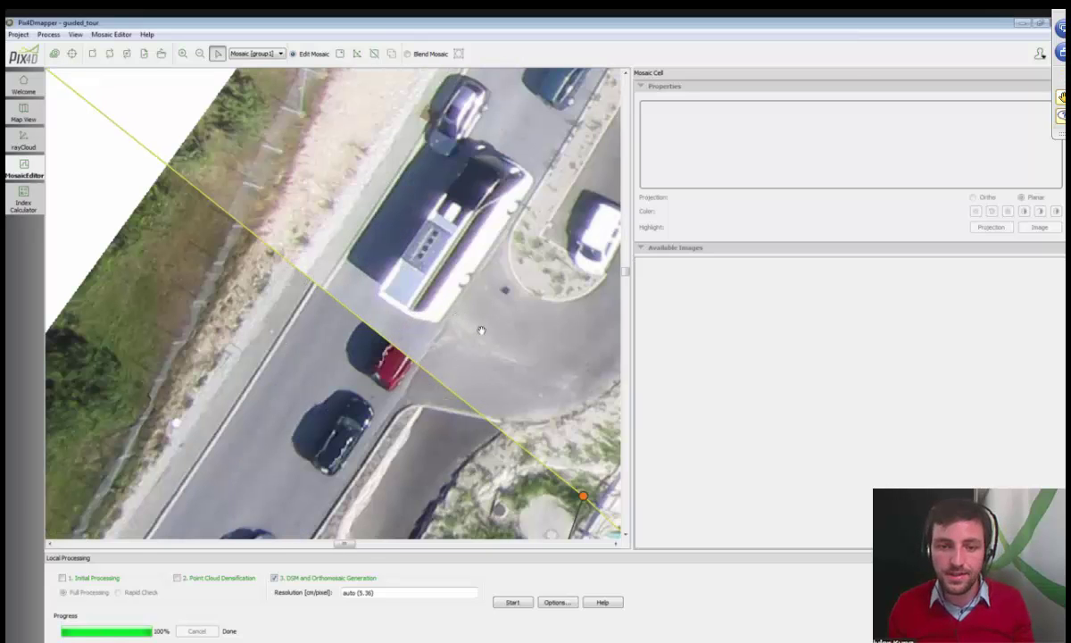
scroll(481, 330, "down", 2)
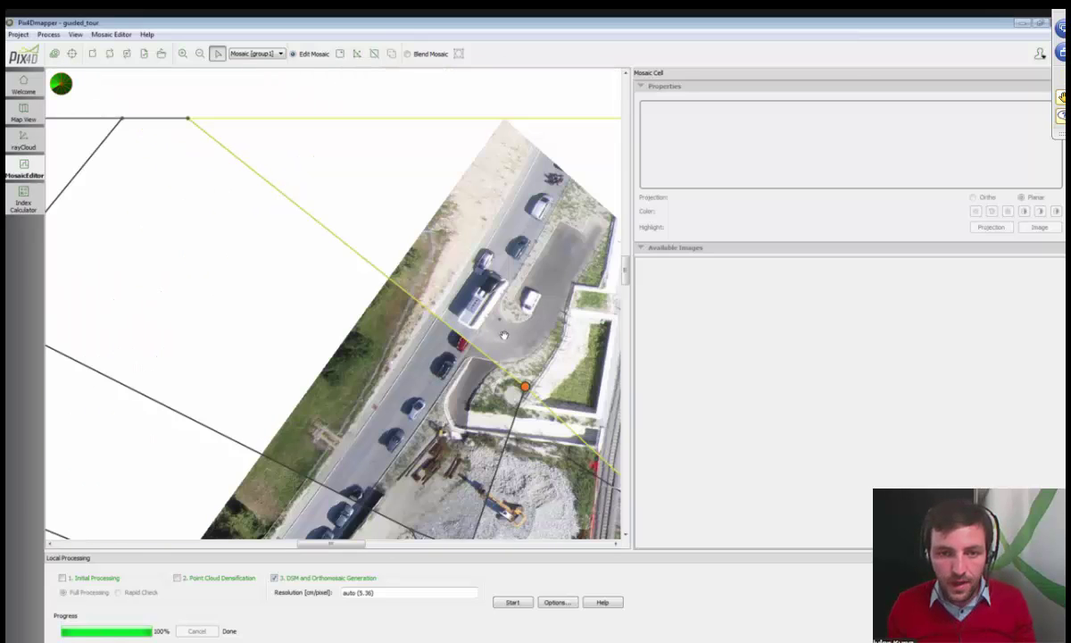
Set the northern mosaic cell's projection back to Ortho, and examine how the bus is rendered
left_click(502, 274)
left_click_drag(501, 274, 446, 314)
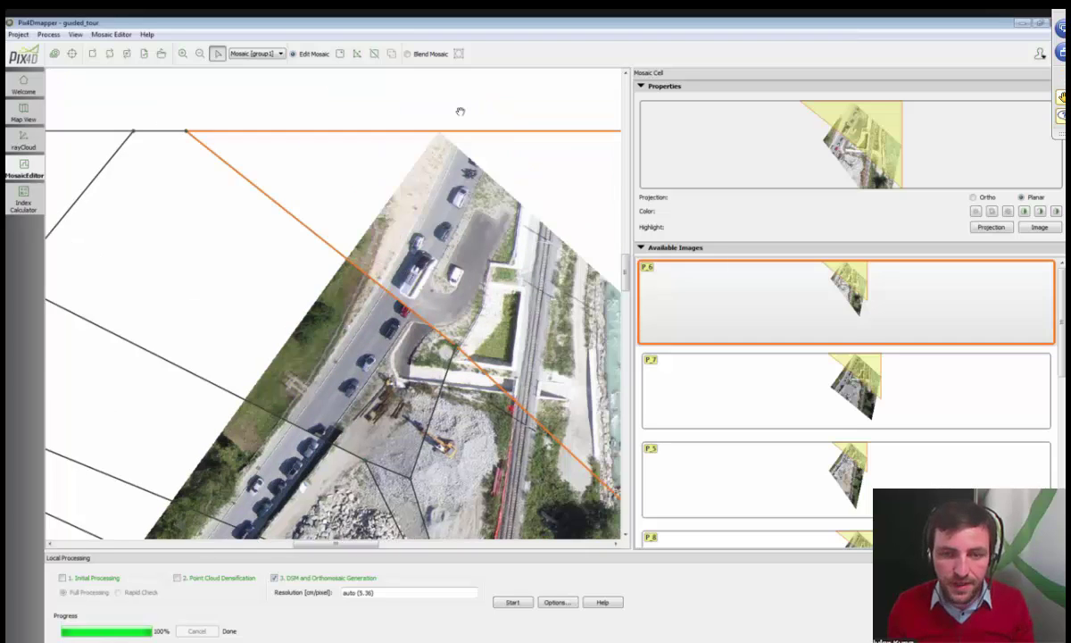
left_click(985, 198)
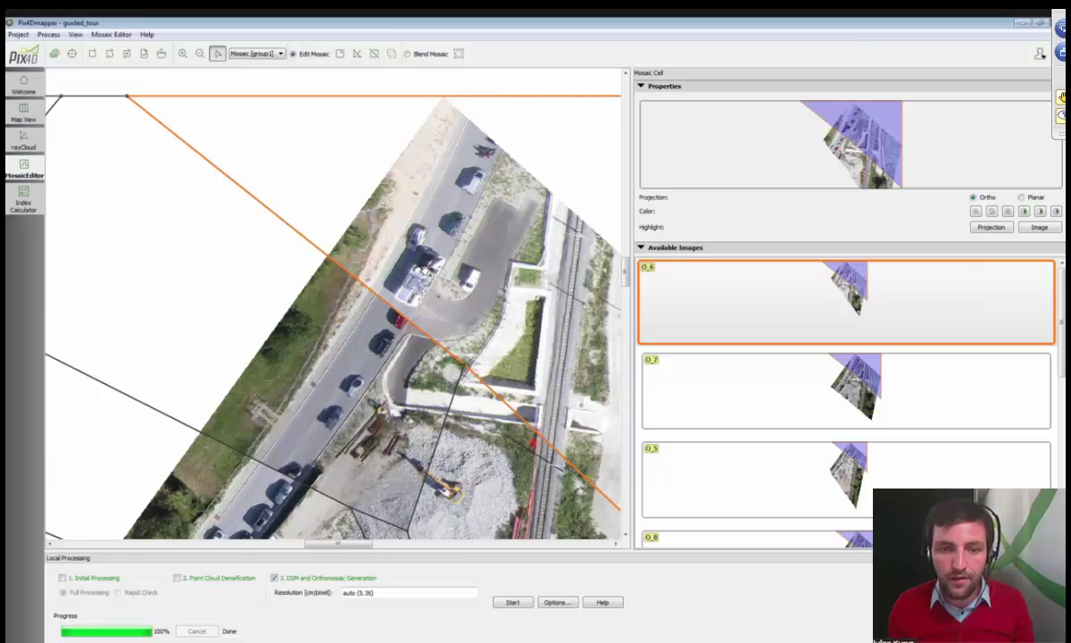
scroll(400, 275, "up", 1)
scroll(404, 342, "up", 2)
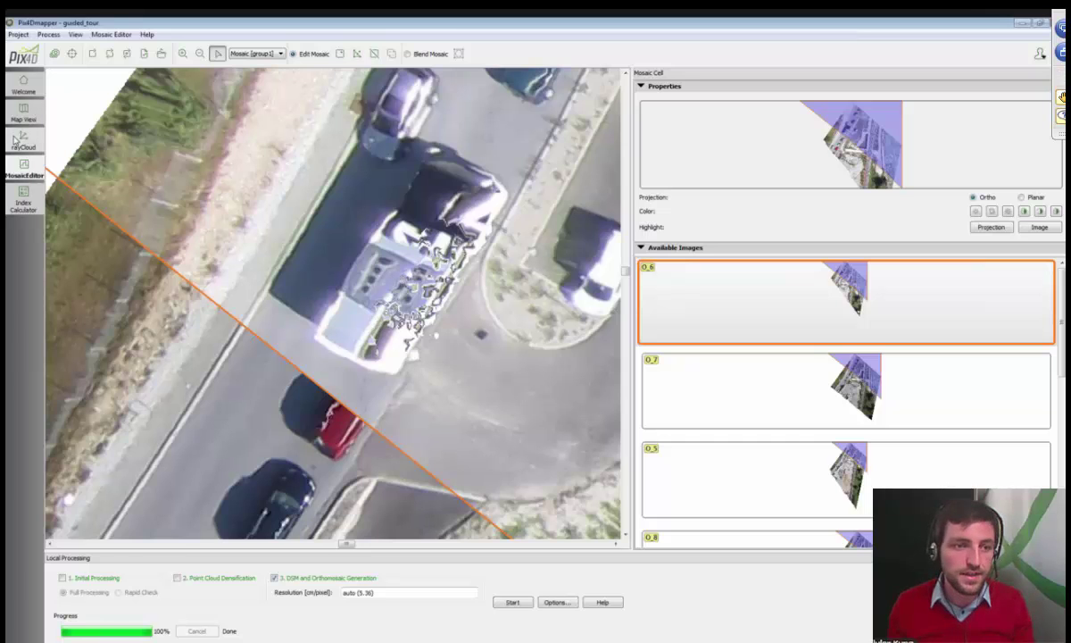
Switch to the rayCloud view and examine the bus on the road in the densified point cloud
left_click(15, 140)
scroll(429, 334, "up", 5)
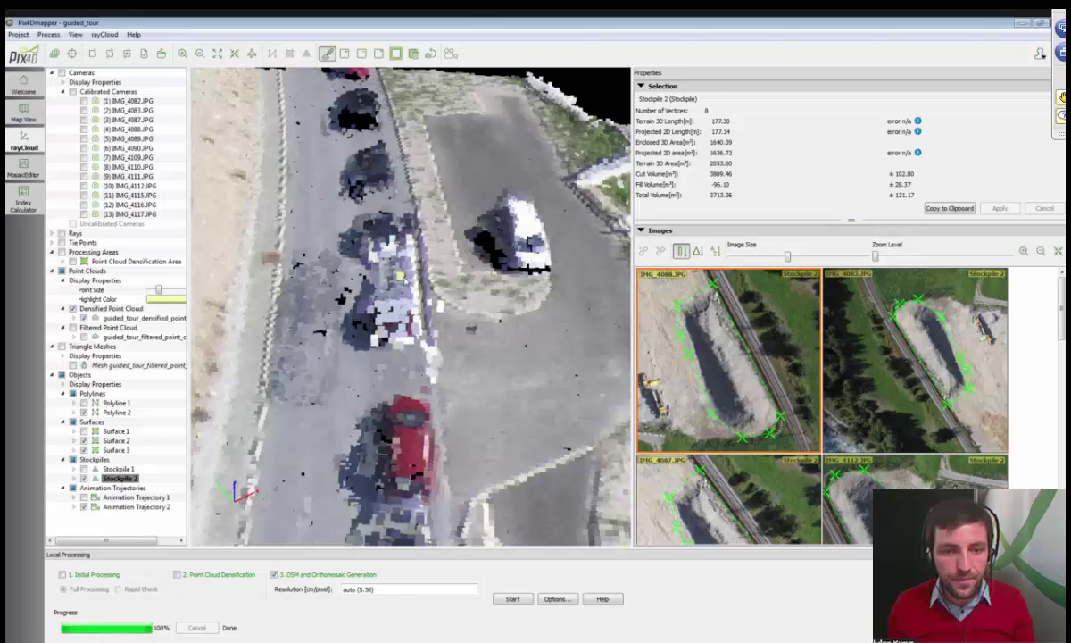
Select a densified point on the bus in the rayCloud and examine its marked position in the original images
left_click_drag(400, 273, 390, 330)
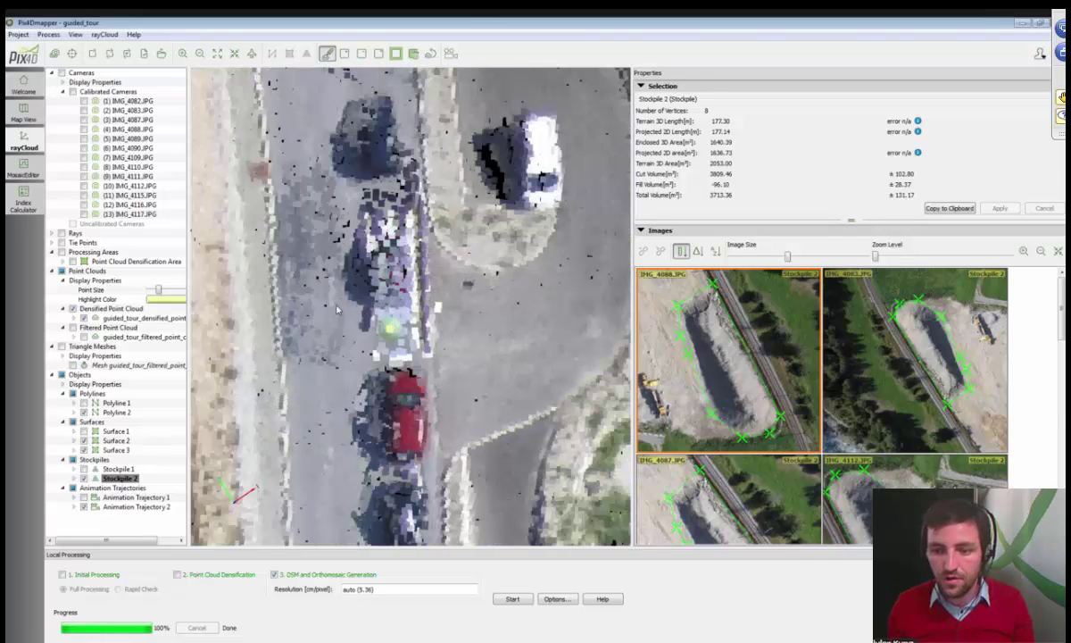
left_click(371, 308)
left_click(733, 278)
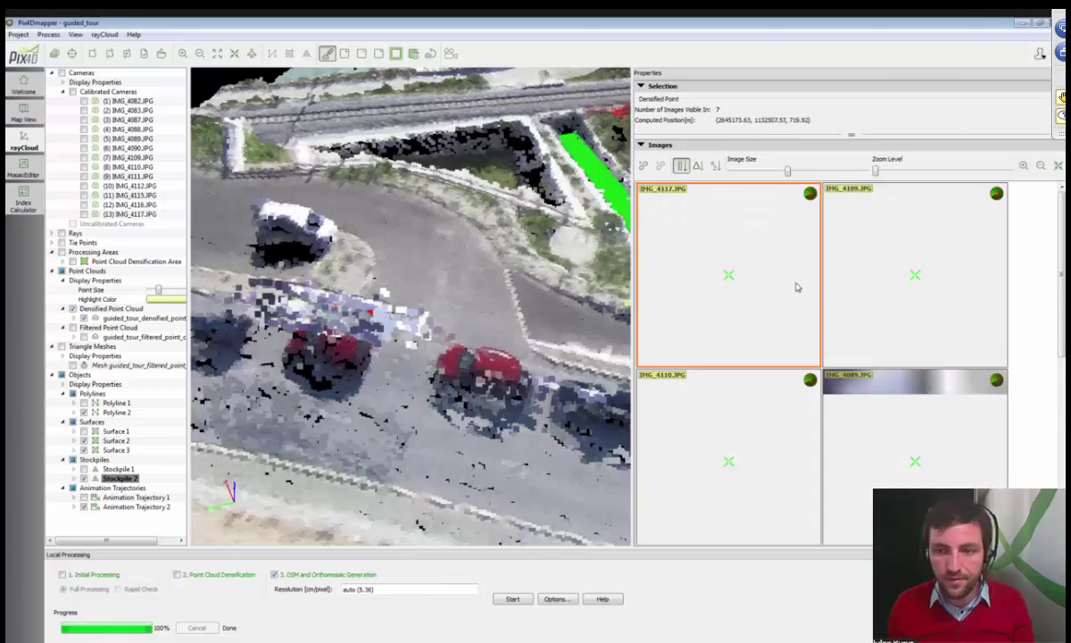
scroll(778, 288, "down", 5)
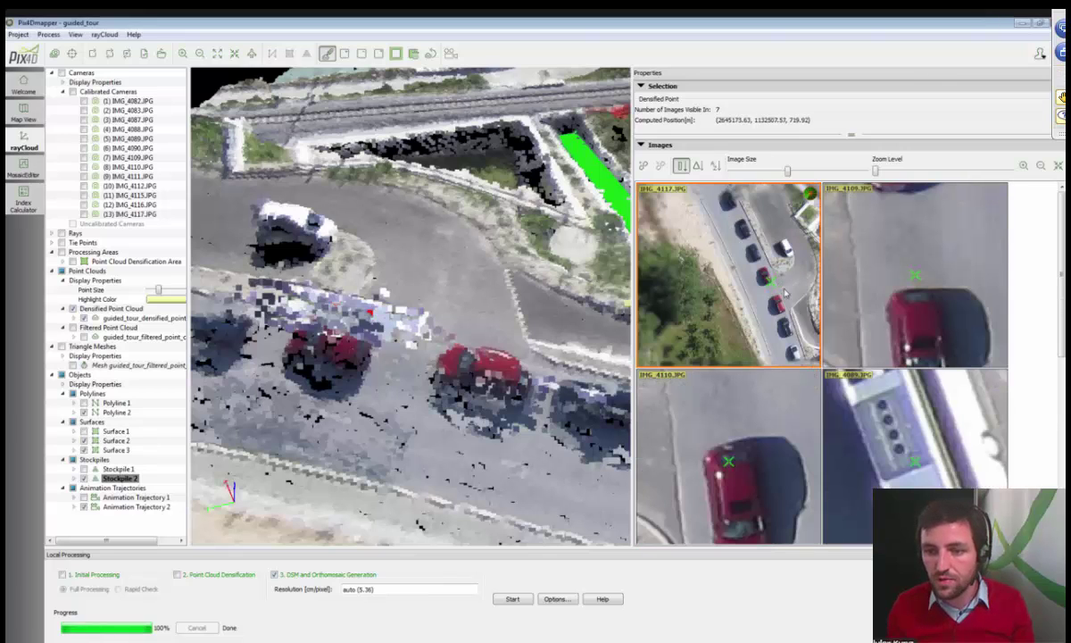
scroll(915, 276, "down", 5)
scroll(1062, 279, "down", 1)
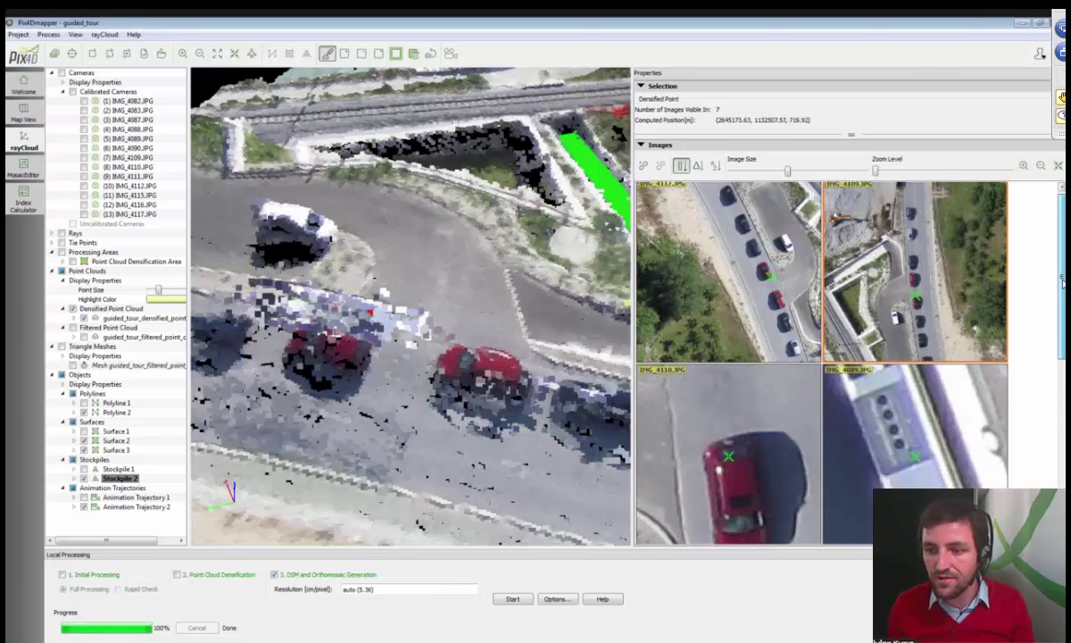
scroll(1062, 404, "down", 5)
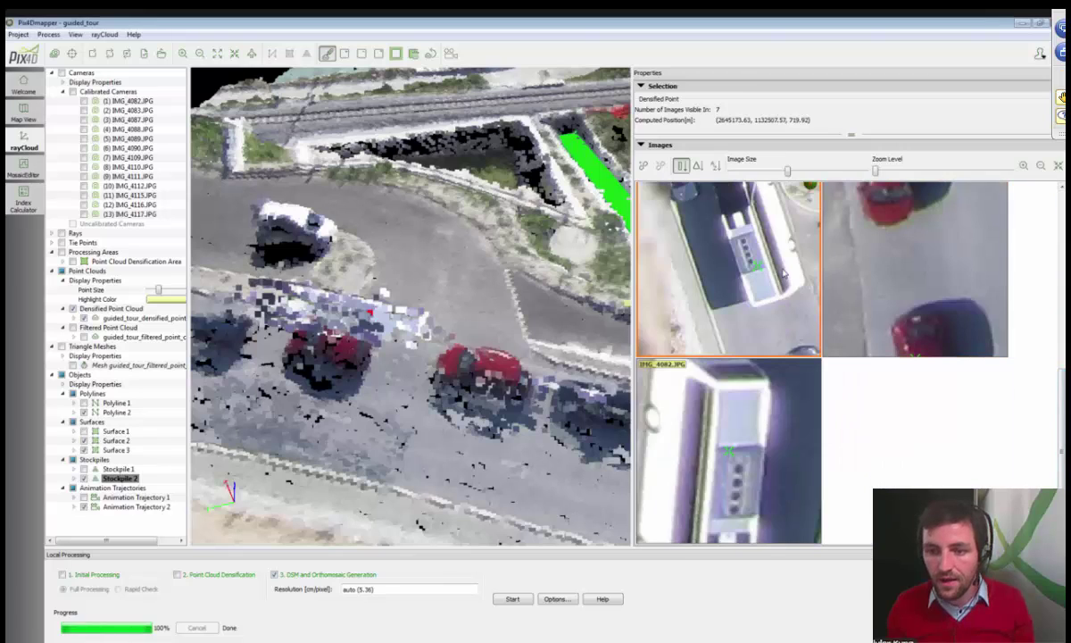
scroll(783, 274, "down", 3)
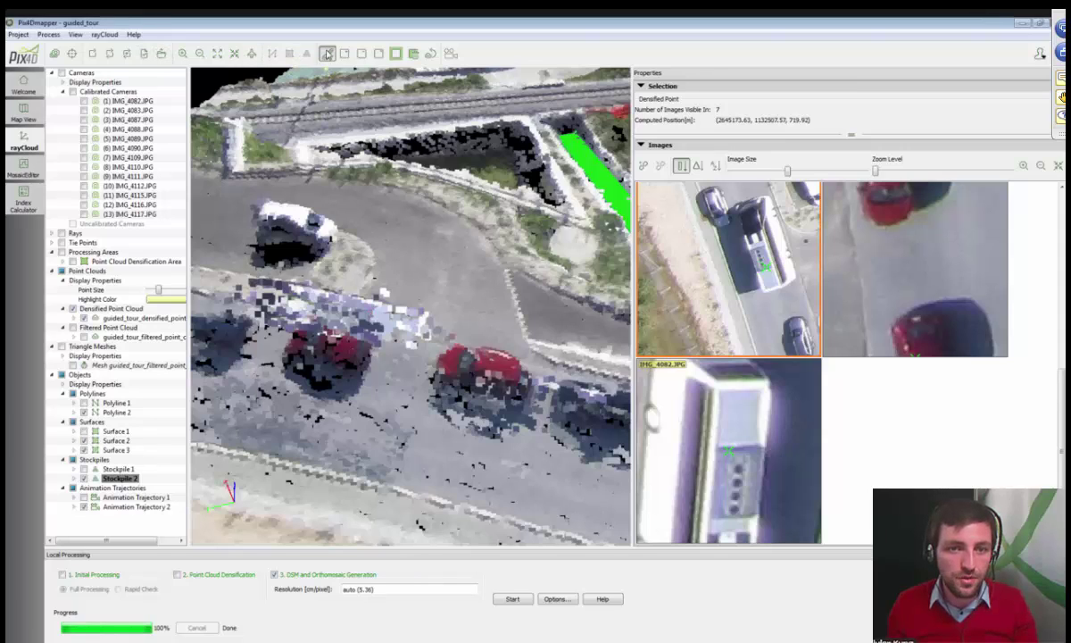
Leave point cloud editing and draw a four-vertex surface over the bus roof, checking its outline in the images
left_click(328, 54)
left_click(555, 366)
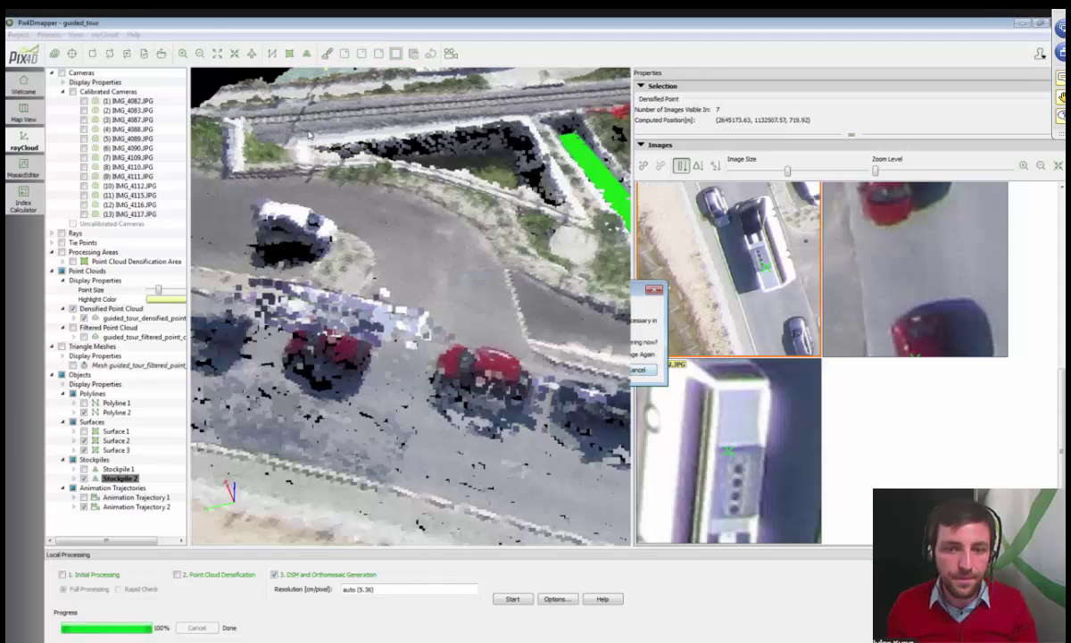
key("Return")
left_click(289, 53)
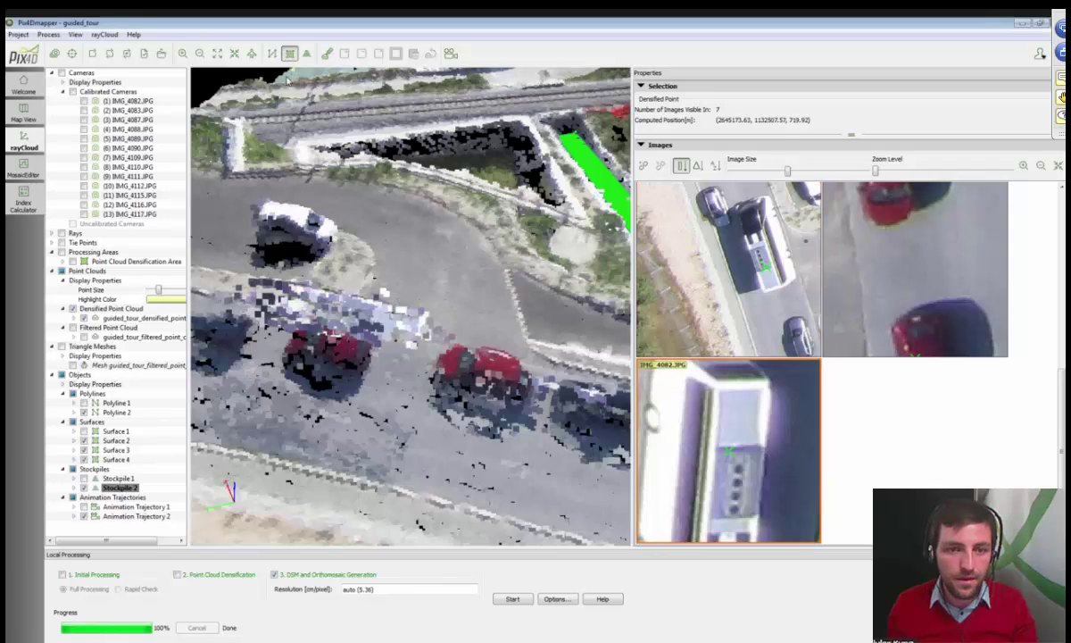
left_click(282, 309)
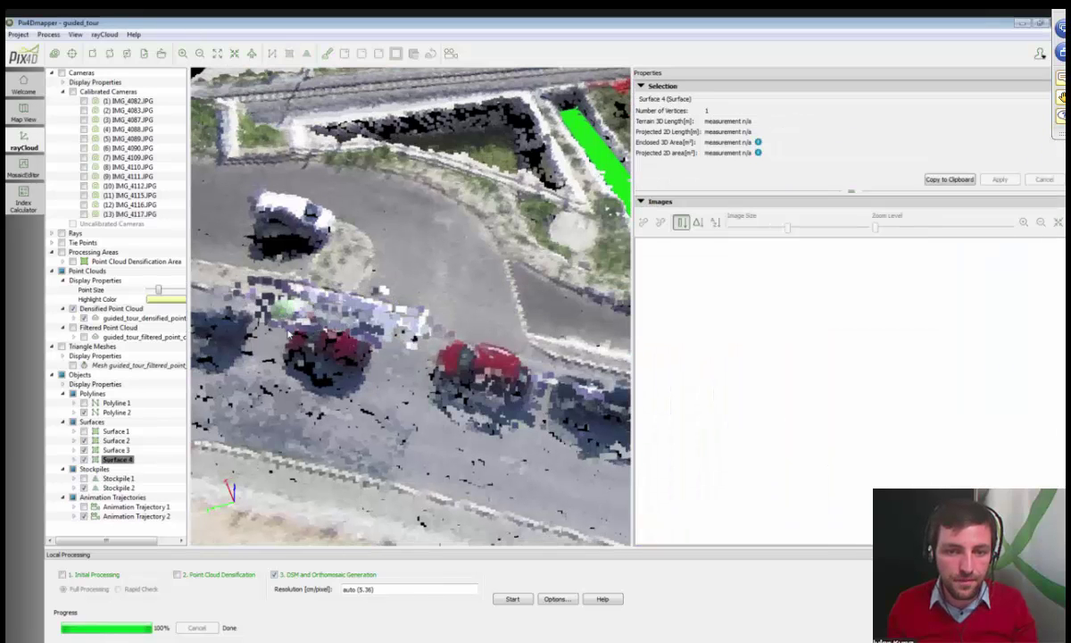
left_click_drag(430, 266, 422, 316)
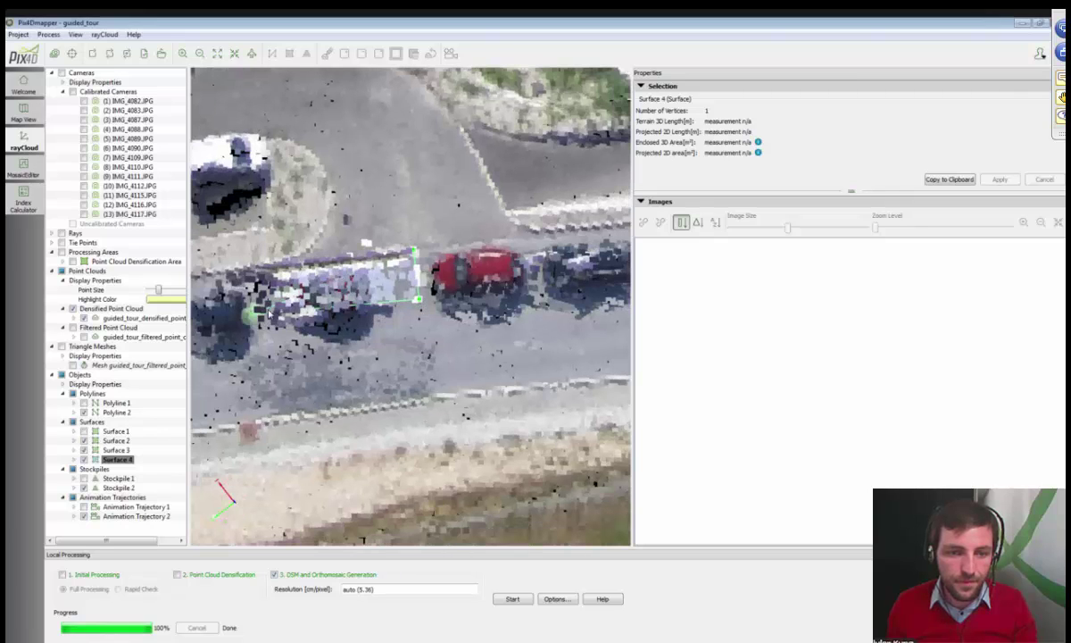
left_click_drag(259, 312, 267, 304)
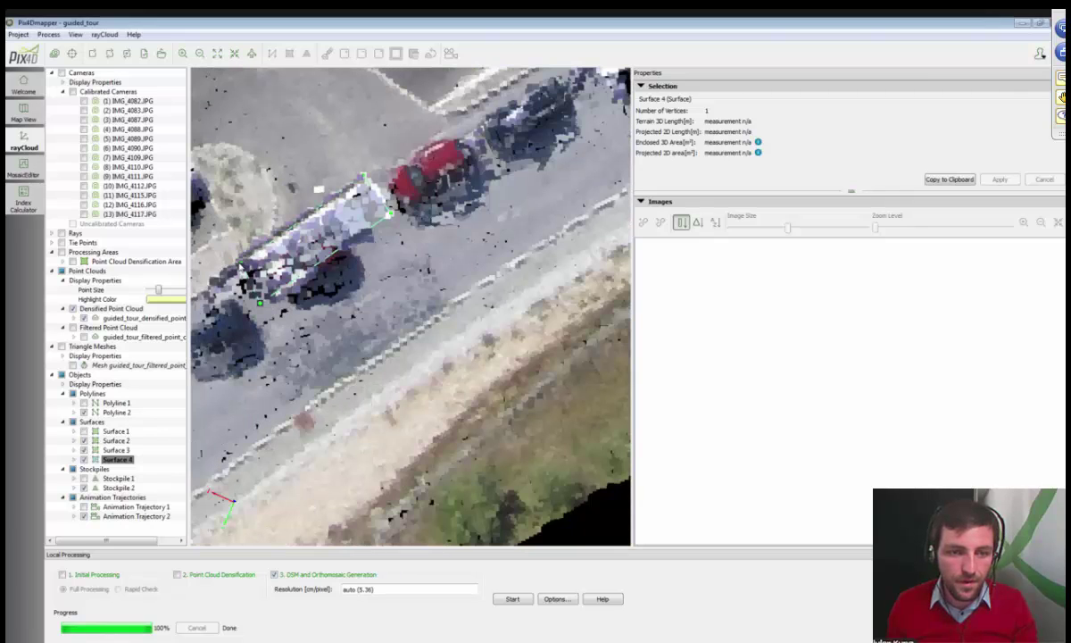
right_click(259, 303)
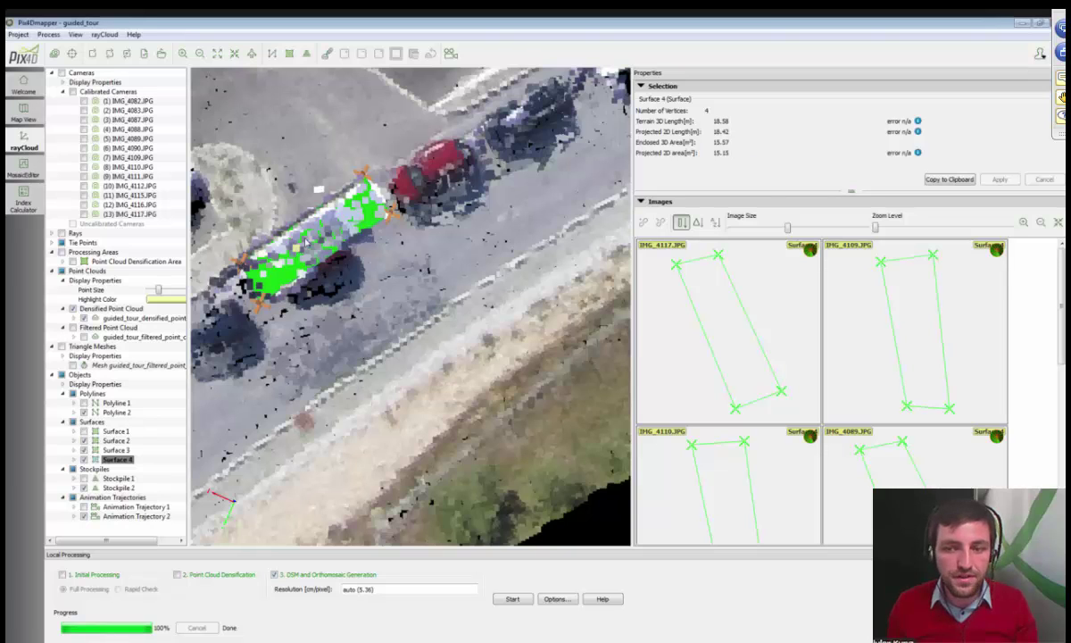
left_click_drag(305, 241, 307, 239)
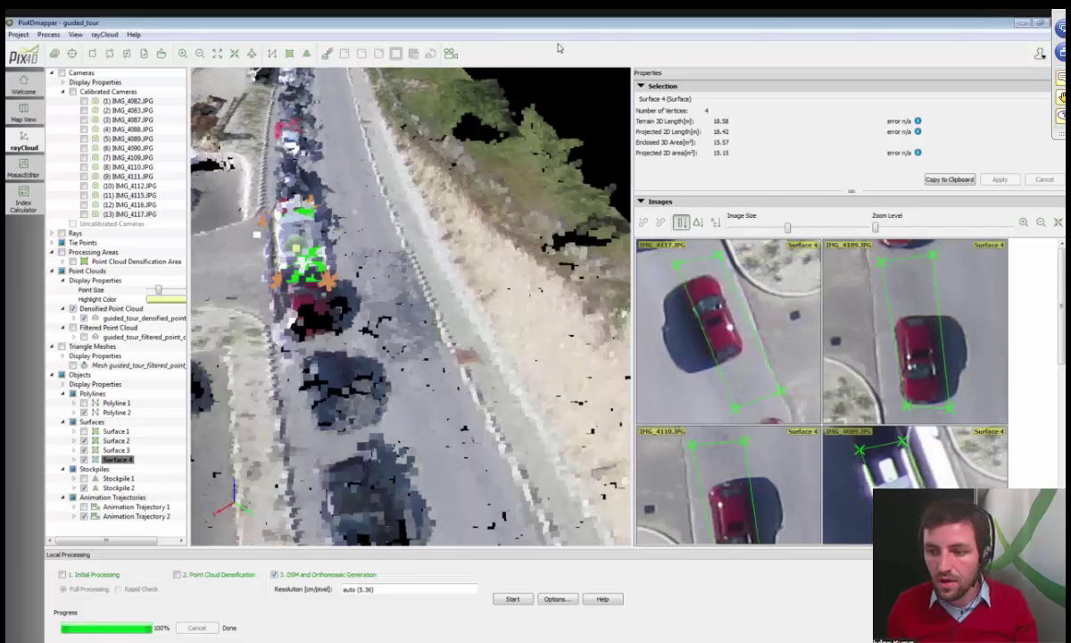
scroll(1049, 384, "down", 5)
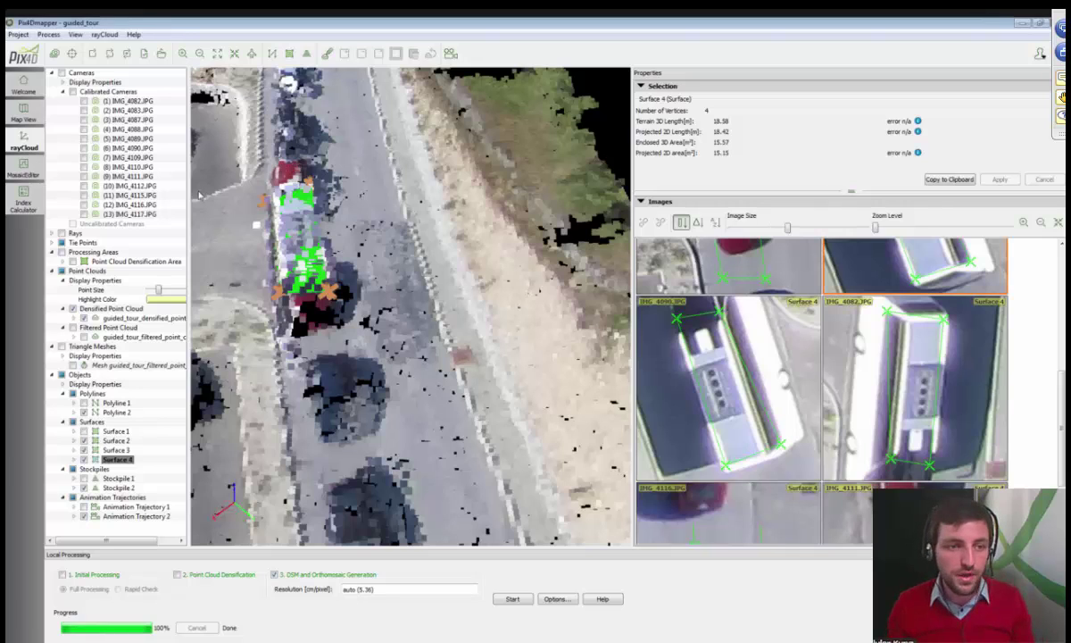
Return to the Mosaic Editor and inspect the mosaic cells around the bus, the excavator's gravel pile and the railway
left_click(20, 173)
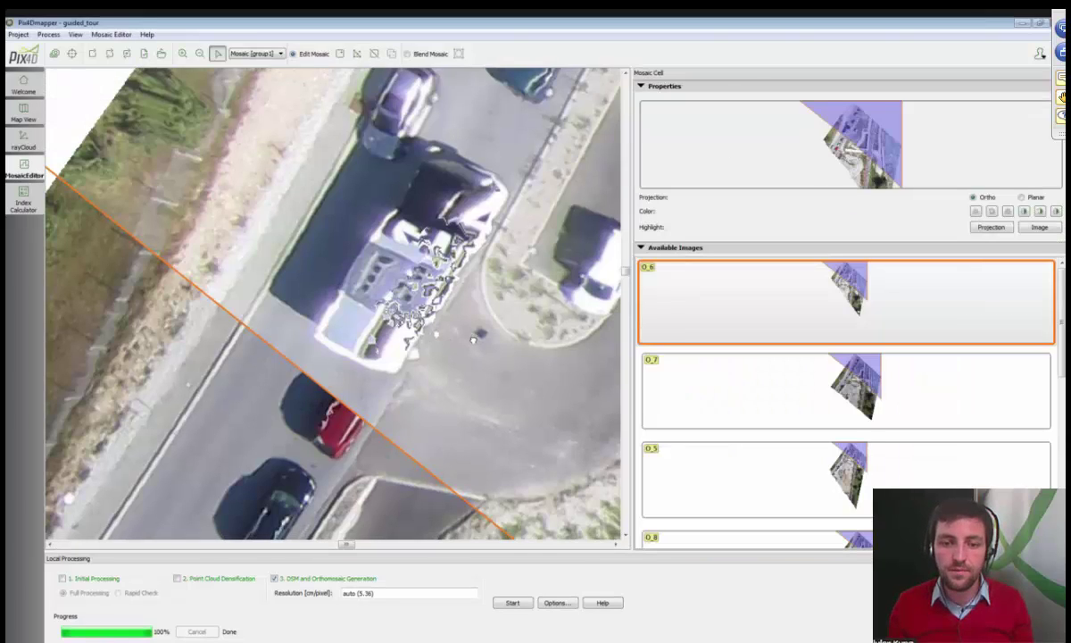
scroll(407, 241, "down", 3)
left_click(388, 197)
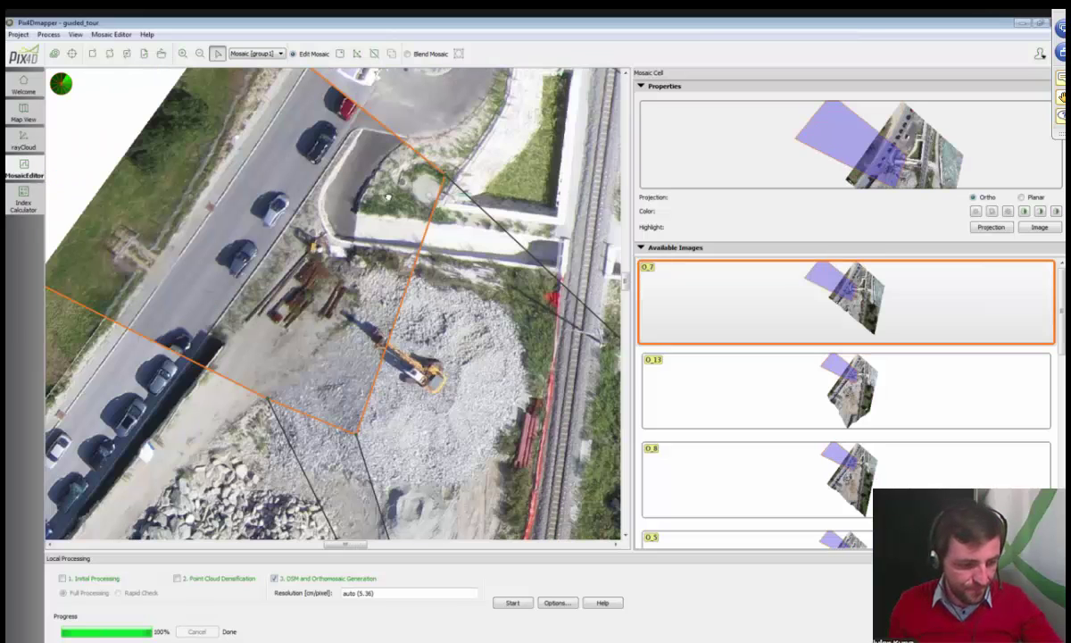
left_click_drag(379, 248, 381, 184)
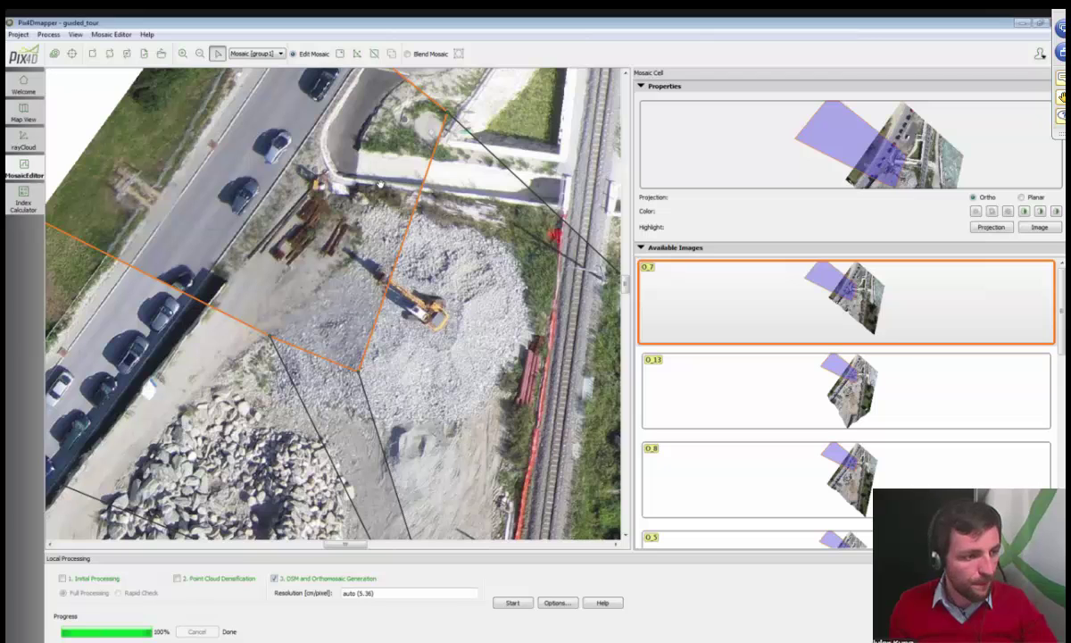
left_click(520, 303)
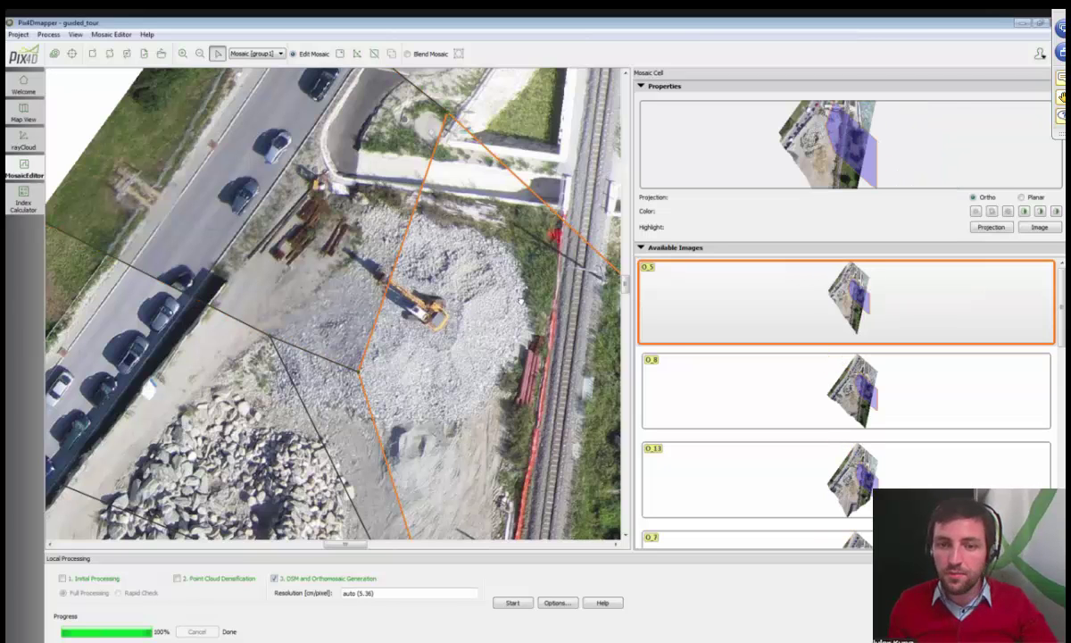
scroll(520, 301, "down", 3)
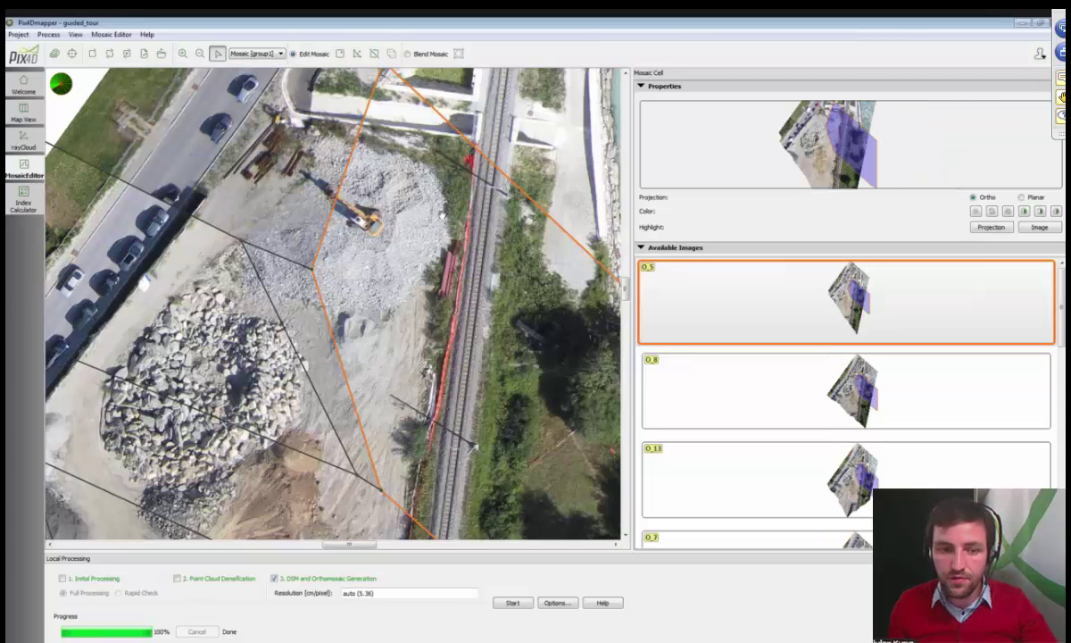
left_click_drag(521, 302, 521, 166)
Darken the mosaic cell spanning the road and brown sand pile, and brighten the adjoining cell reaching across the railway
left_click(328, 353)
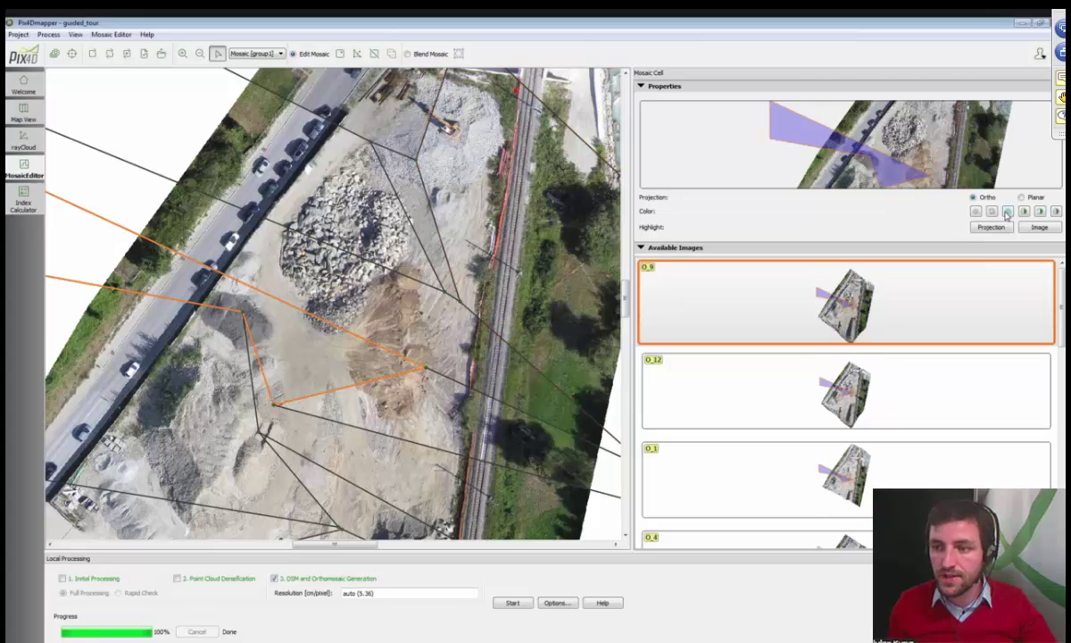
left_click(976, 211)
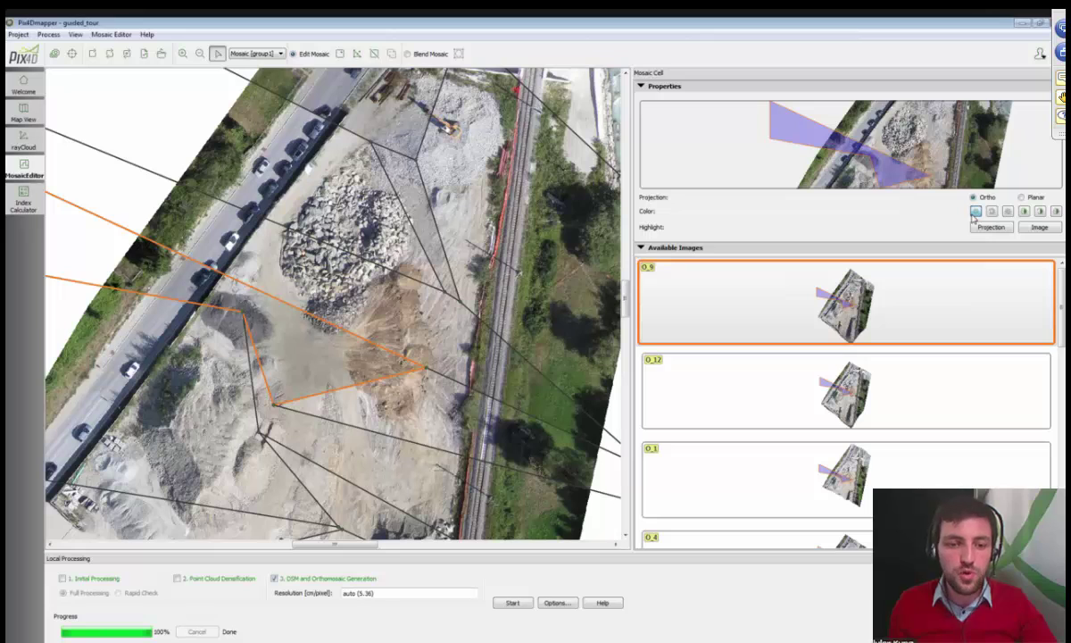
left_click(424, 396)
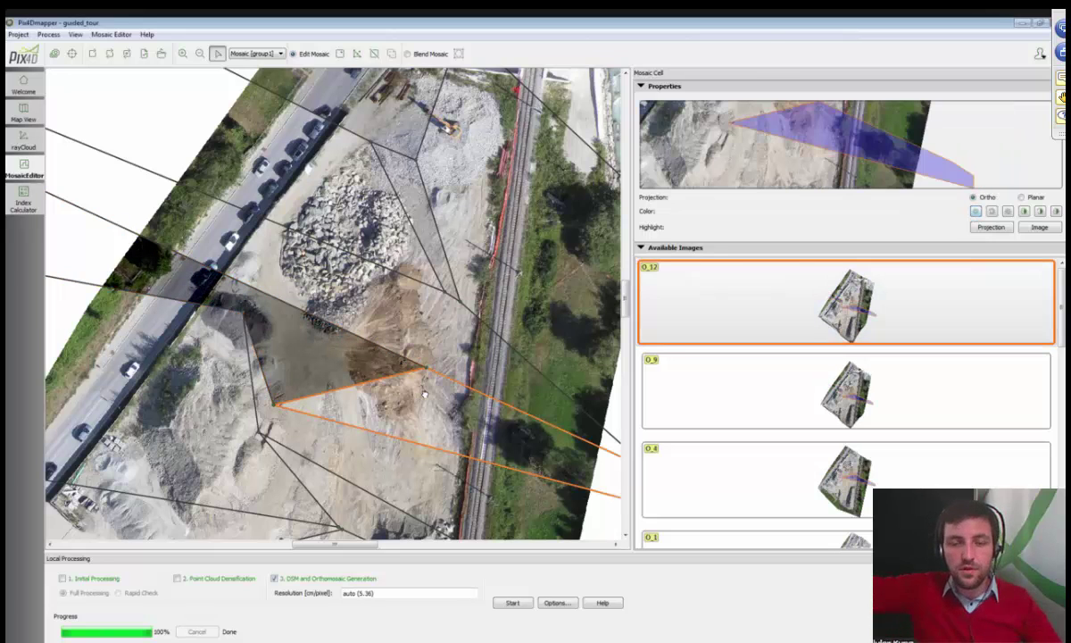
left_click_drag(424, 396, 471, 333)
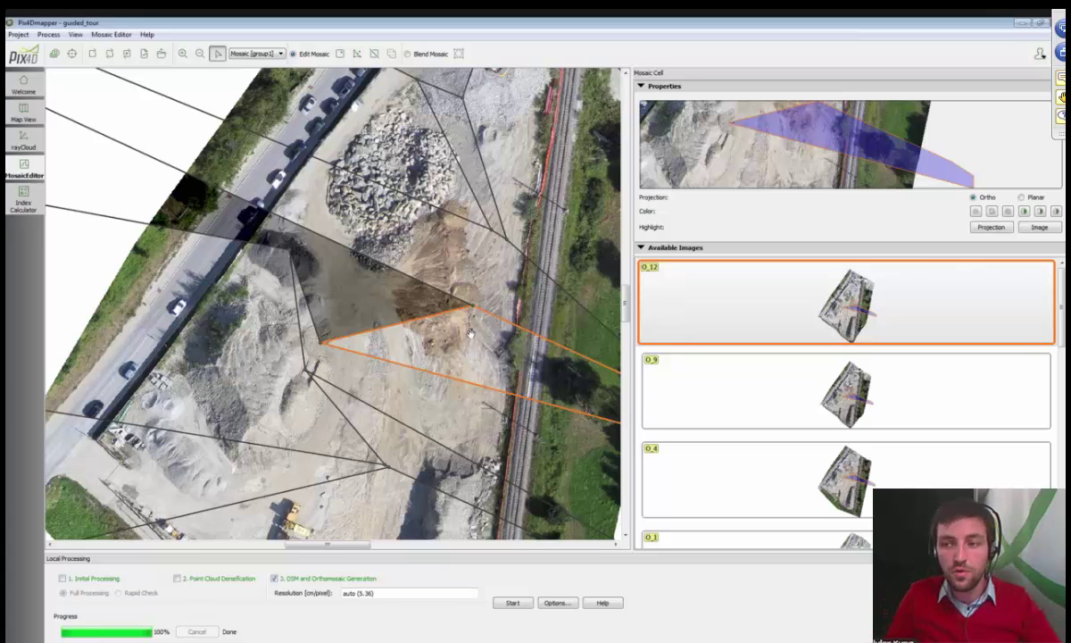
left_click(1008, 211)
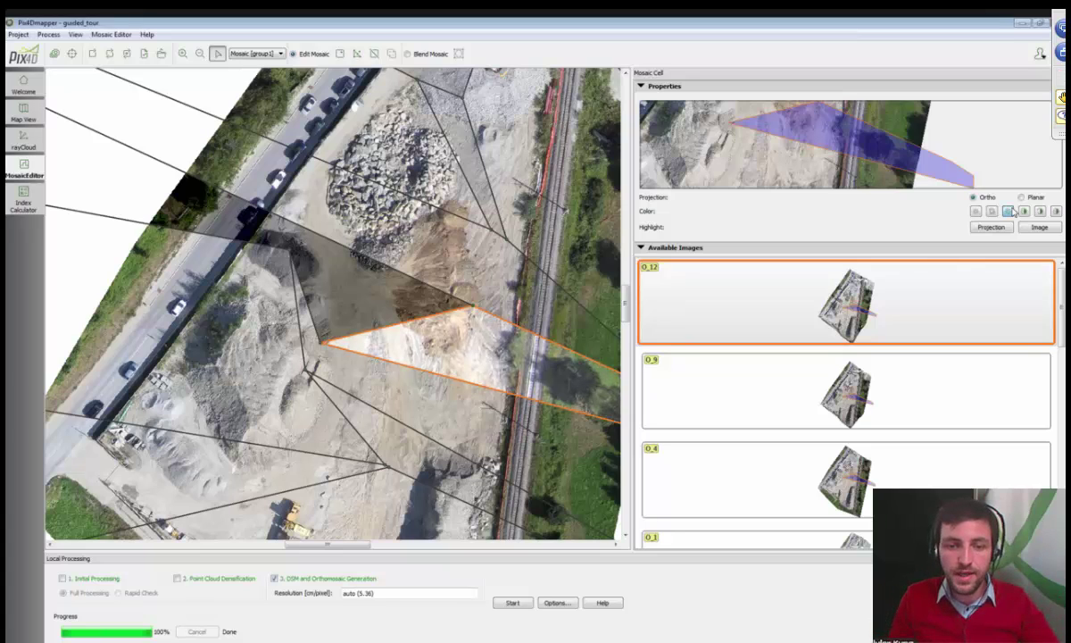
Use image O_12 for the darkened mosaic cell, and select the neighbouring cell over the grey stockpiles beside the road
left_click(402, 310)
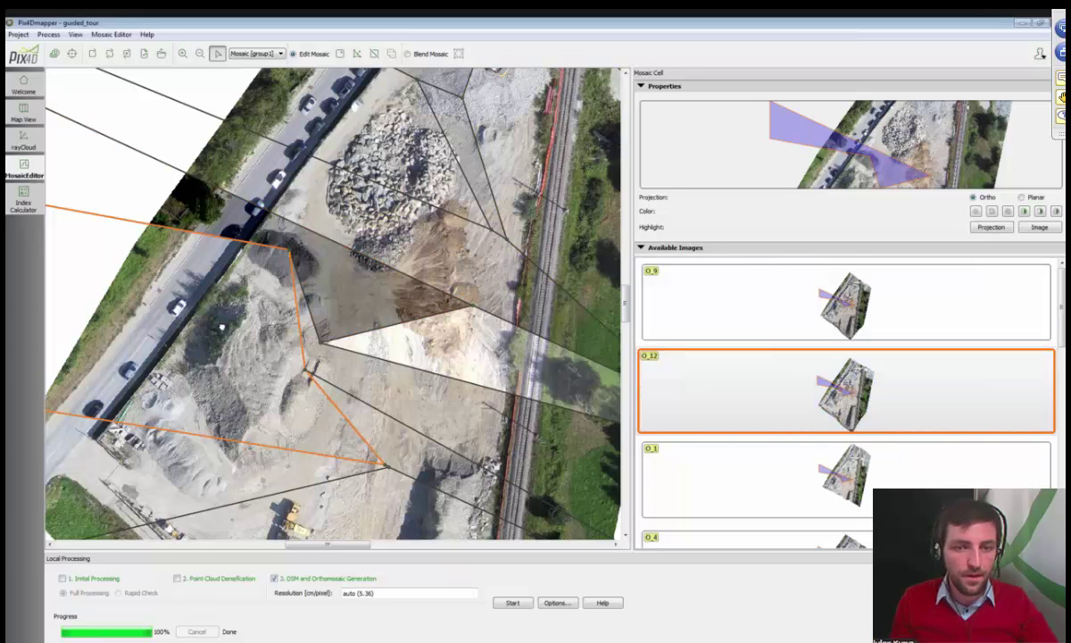
left_click_drag(222, 327, 270, 247)
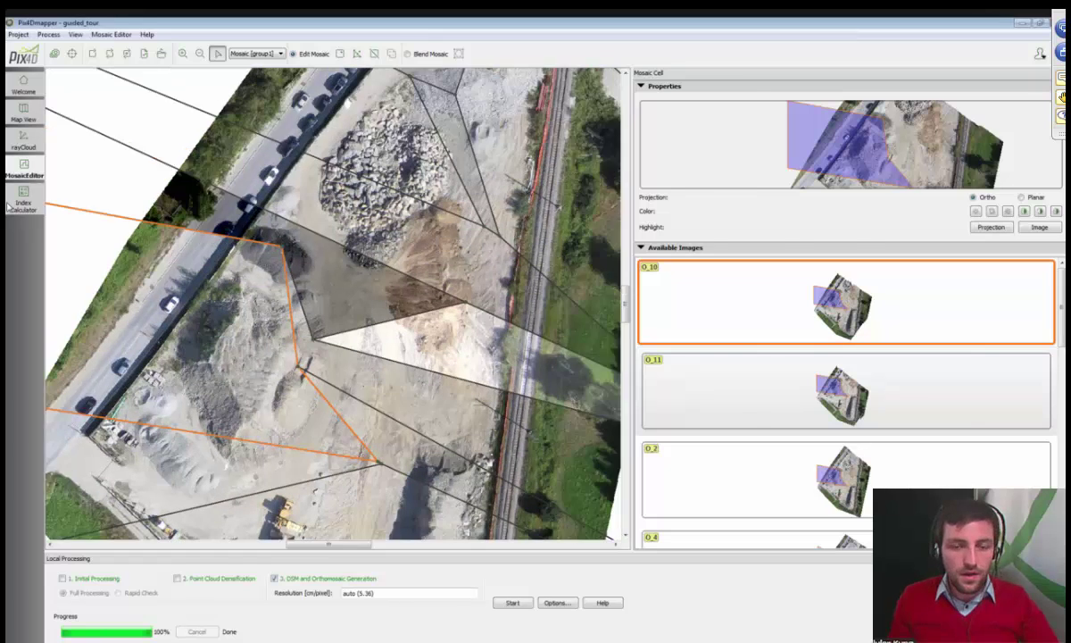
Open the Index Calculator and examine the green index map across the whole site and close up at its centre
left_click(16, 197)
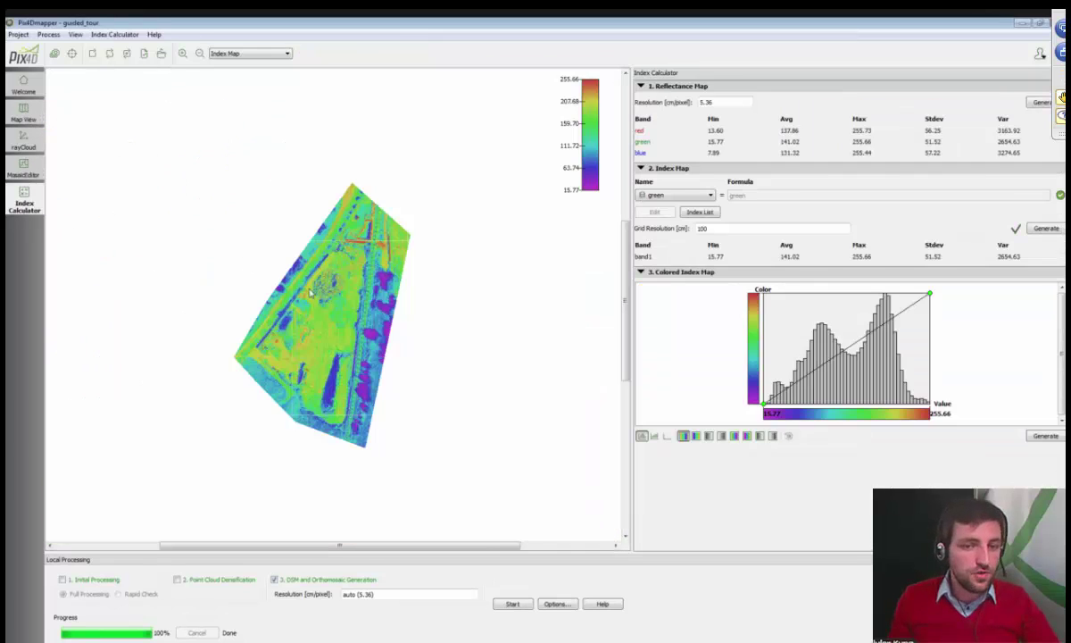
left_click_drag(310, 292, 378, 302)
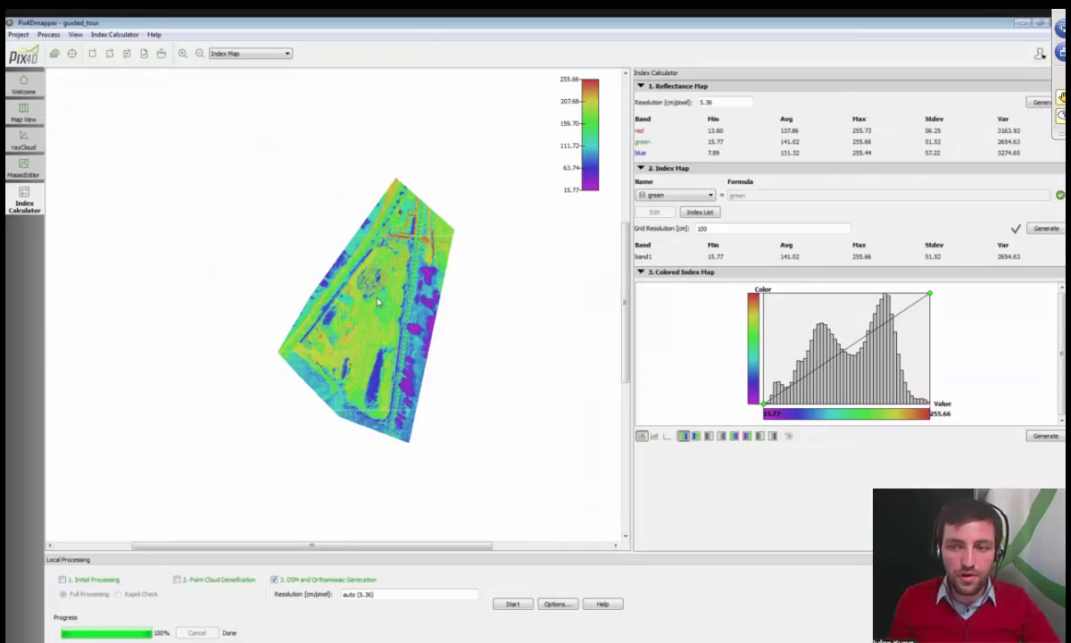
scroll(377, 301, "up", 3)
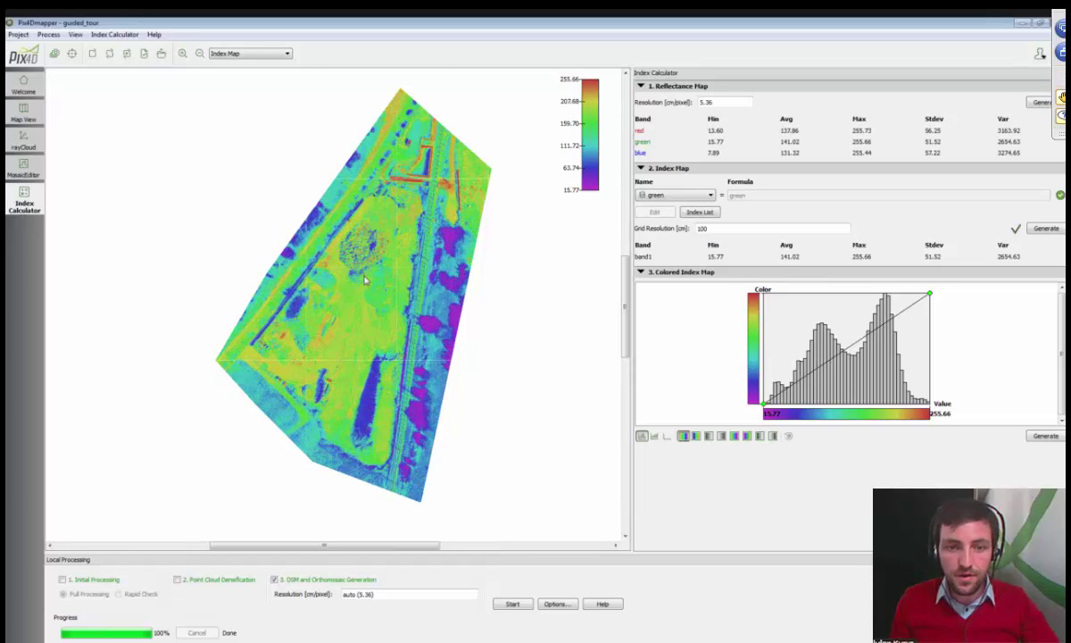
scroll(364, 280, "up", 1)
scroll(370, 283, "up", 2)
scroll(429, 348, "down", 2)
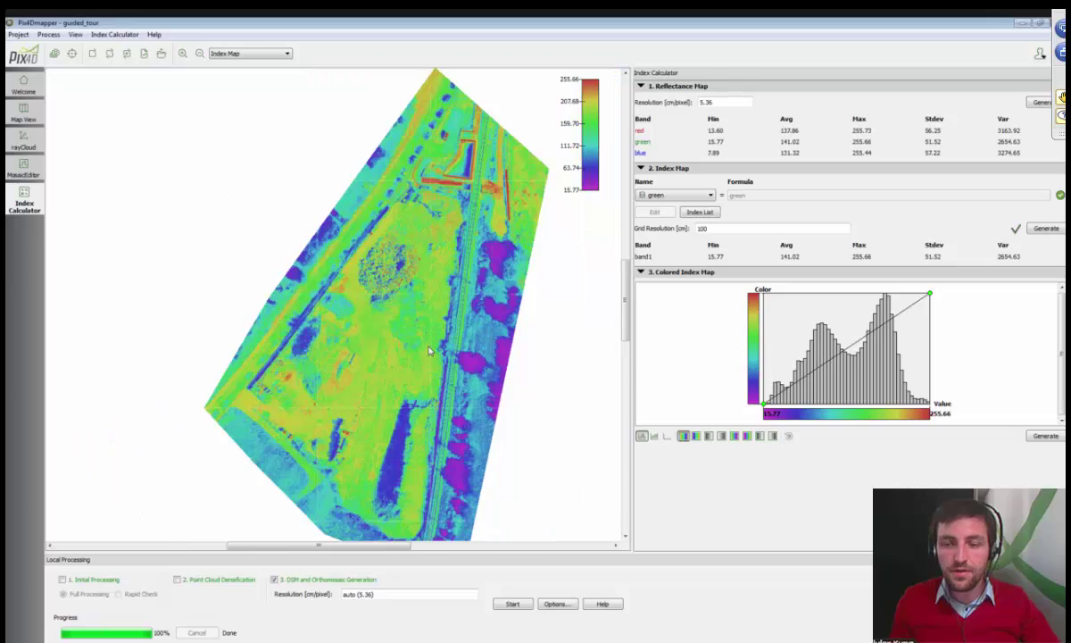
left_click_drag(429, 348, 376, 321)
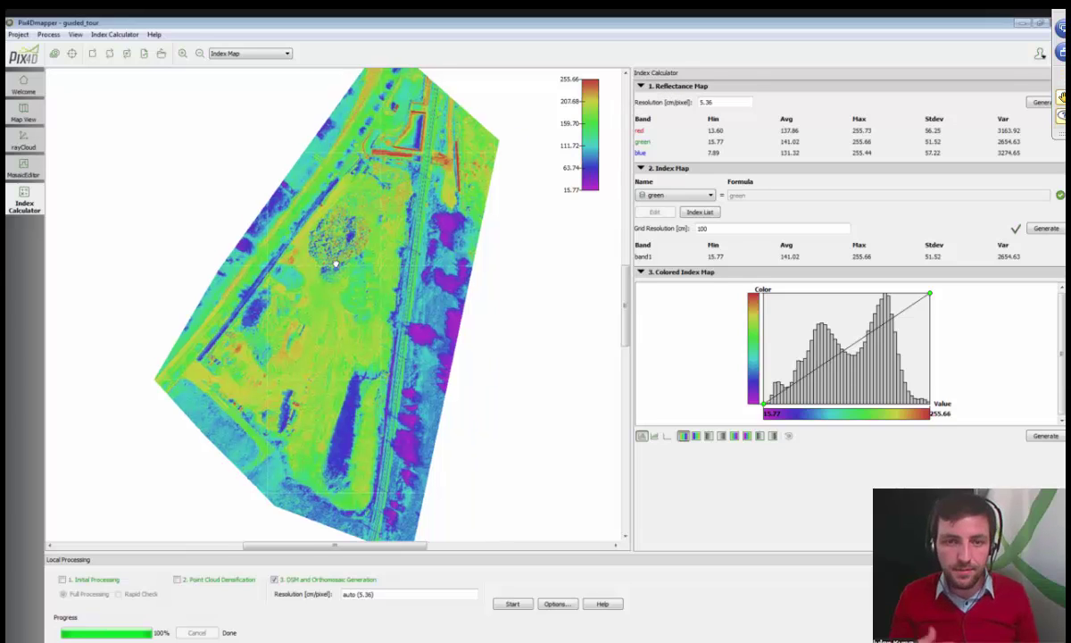
left_click_drag(335, 264, 359, 271)
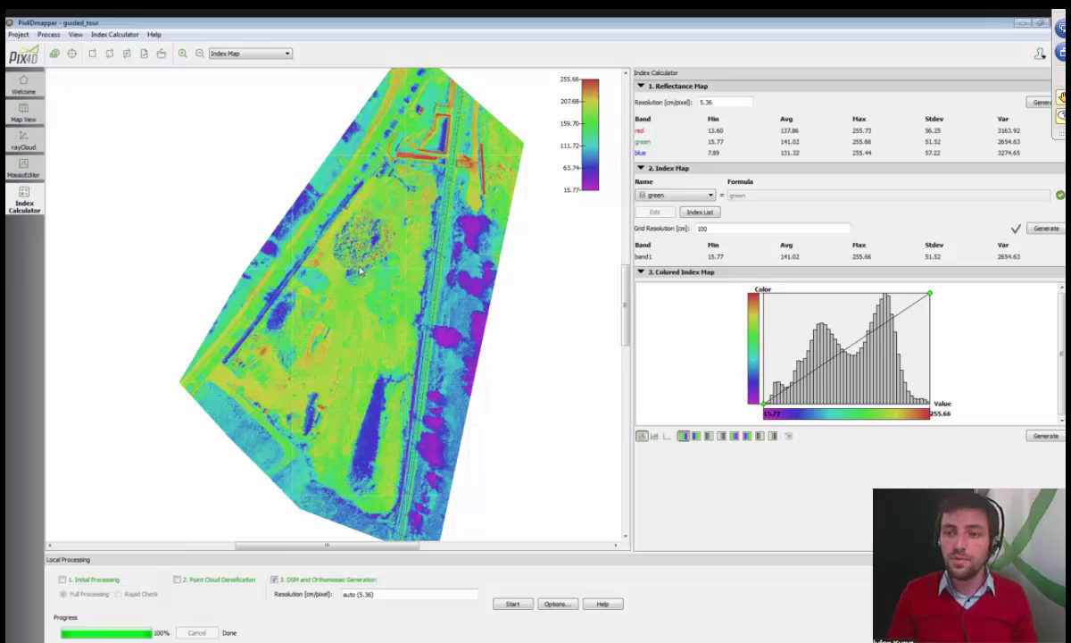
scroll(363, 322, "up", 1)
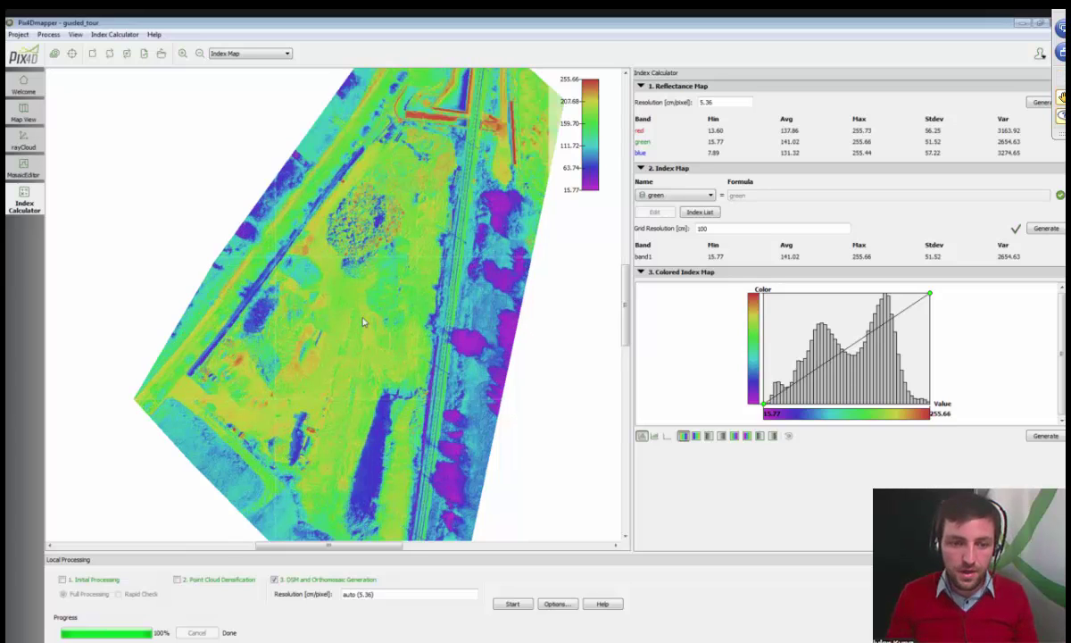
scroll(363, 322, "up", 1)
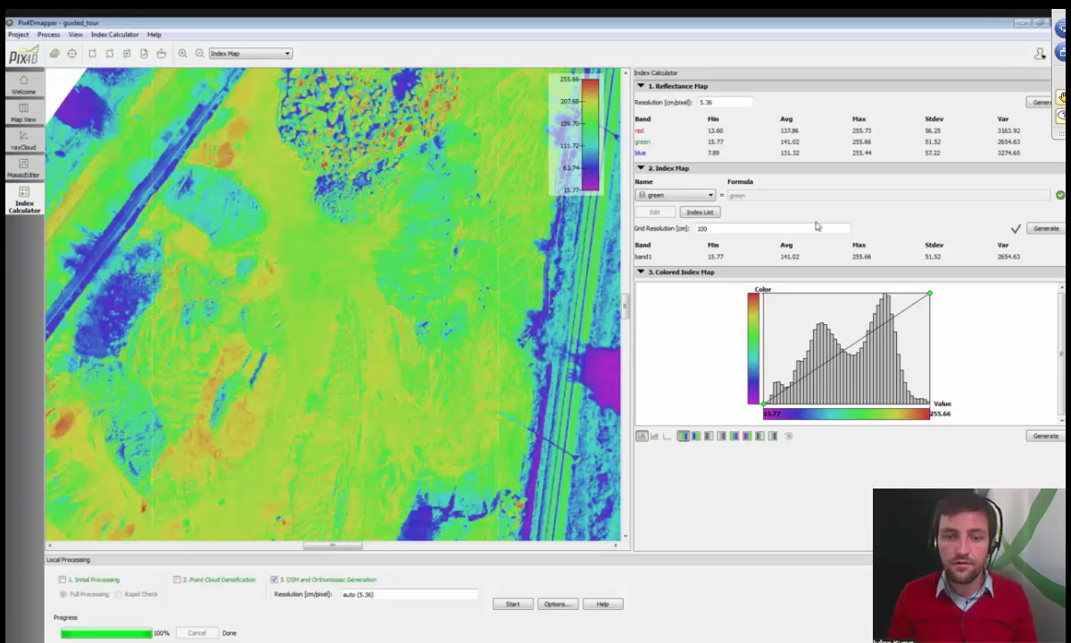
scroll(317, 355, "up", 1)
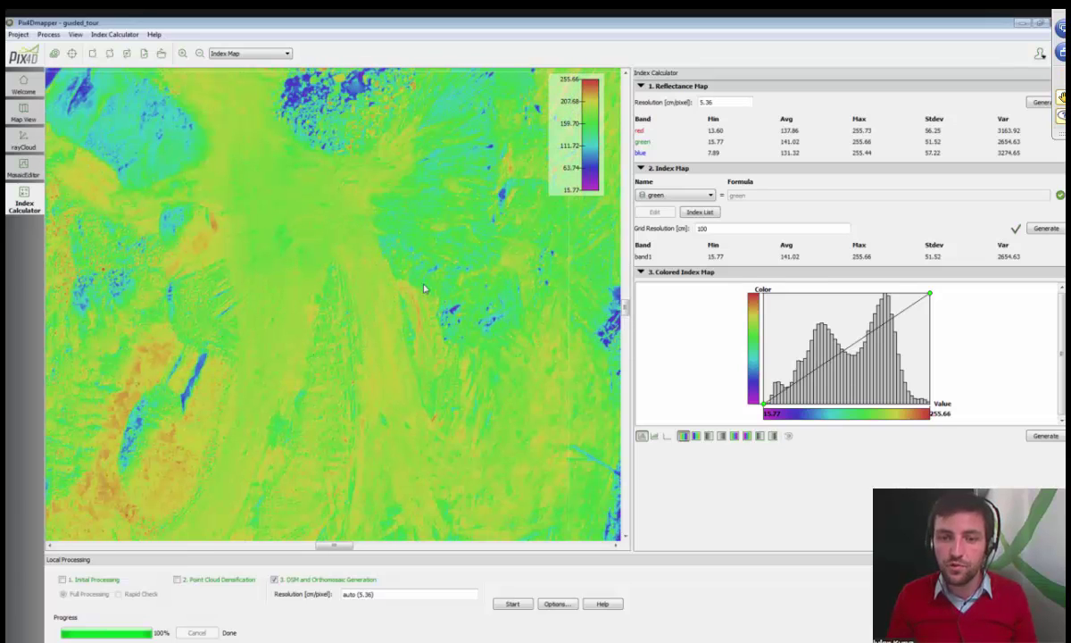
scroll(401, 299, "down", 2)
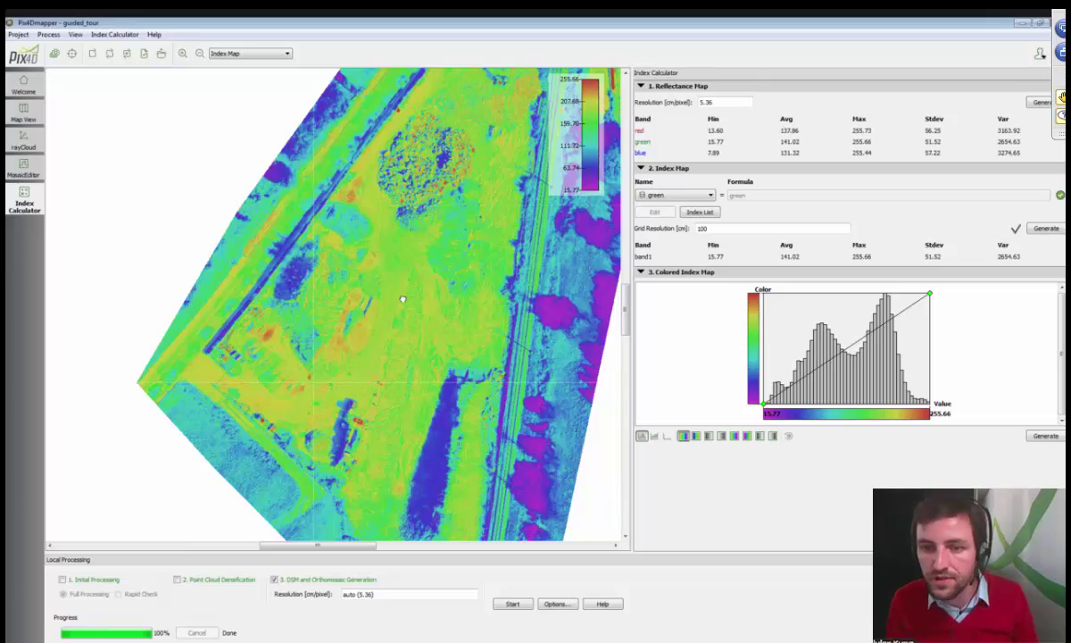
left_click_drag(403, 299, 364, 326)
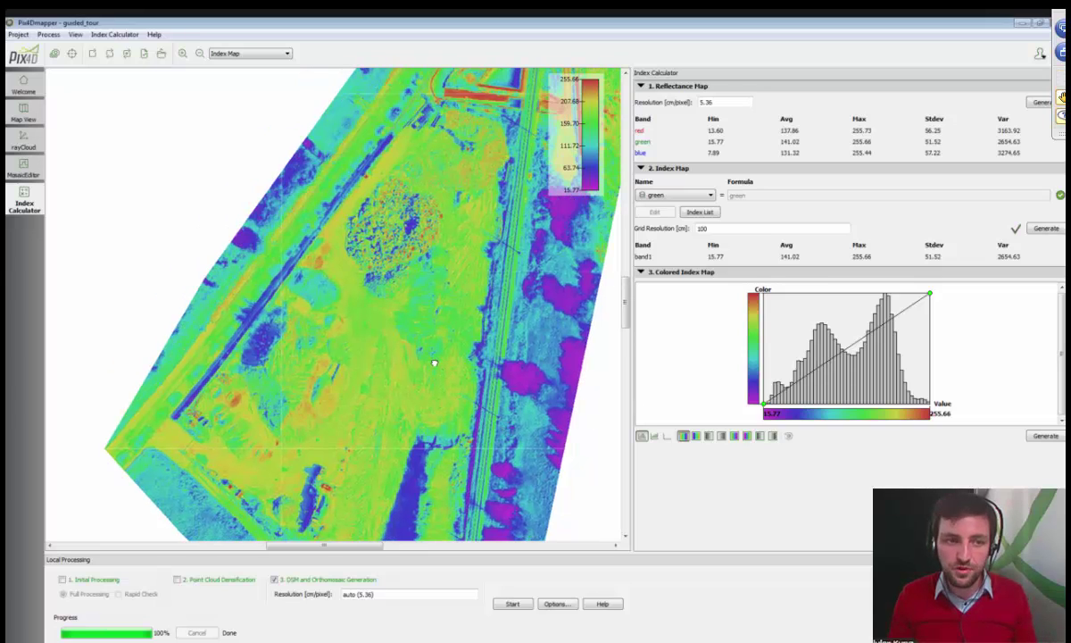
left_click_drag(434, 363, 419, 335)
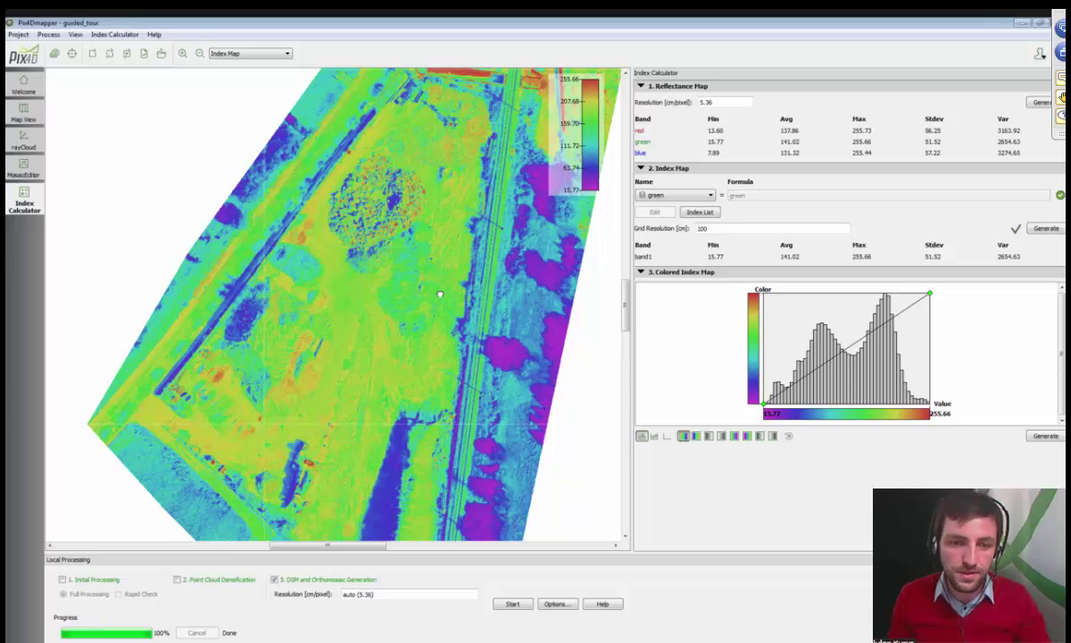
left_click_drag(437, 297, 429, 317)
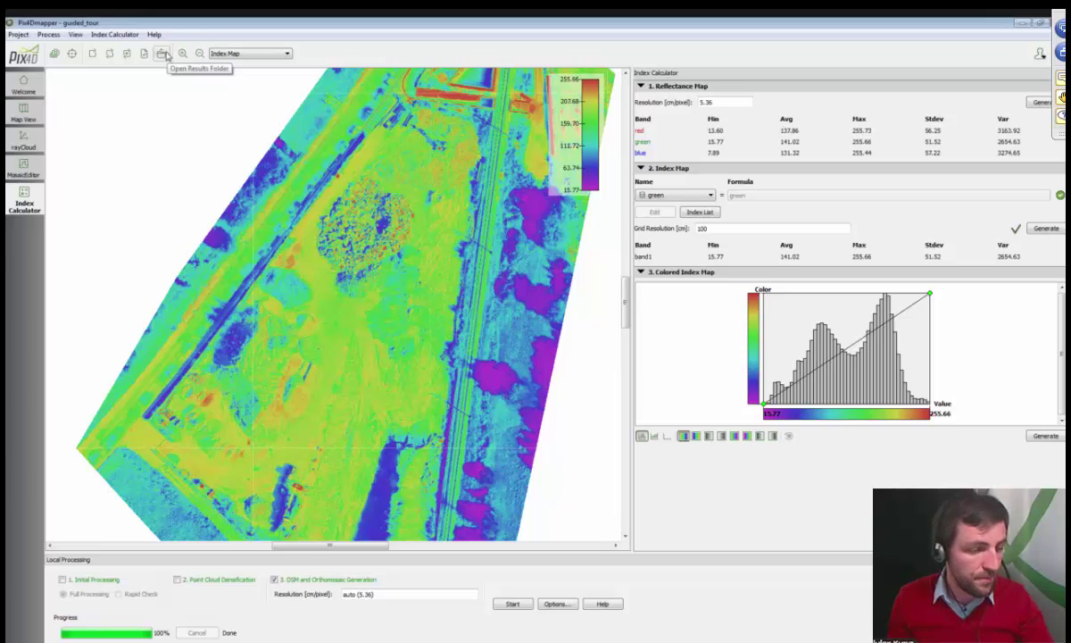
Open the project's results folder, view undistorted_image_0_IMG_4082.tif from the initial processing images, and check the processing commands for saving undistorted images
left_click(163, 54)
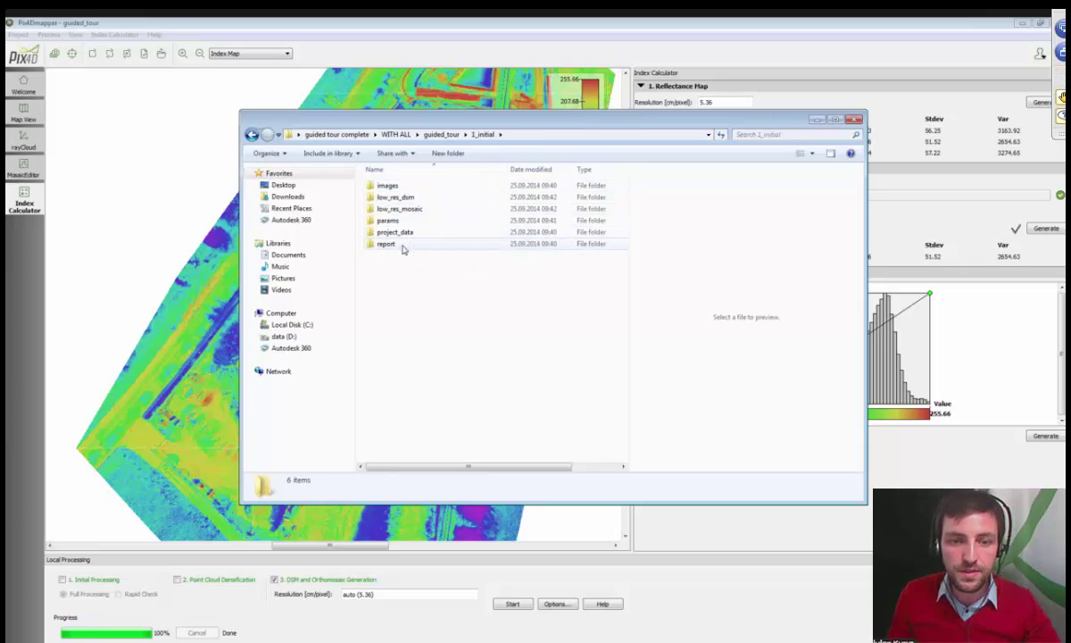
double_click(401, 184)
double_click(405, 185)
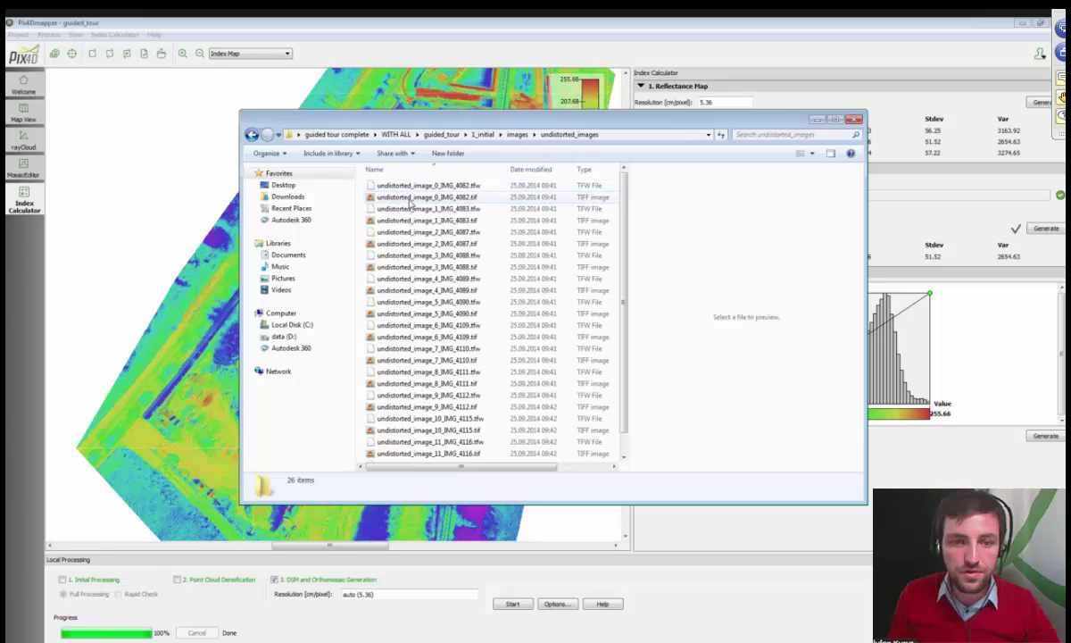
double_click(410, 198)
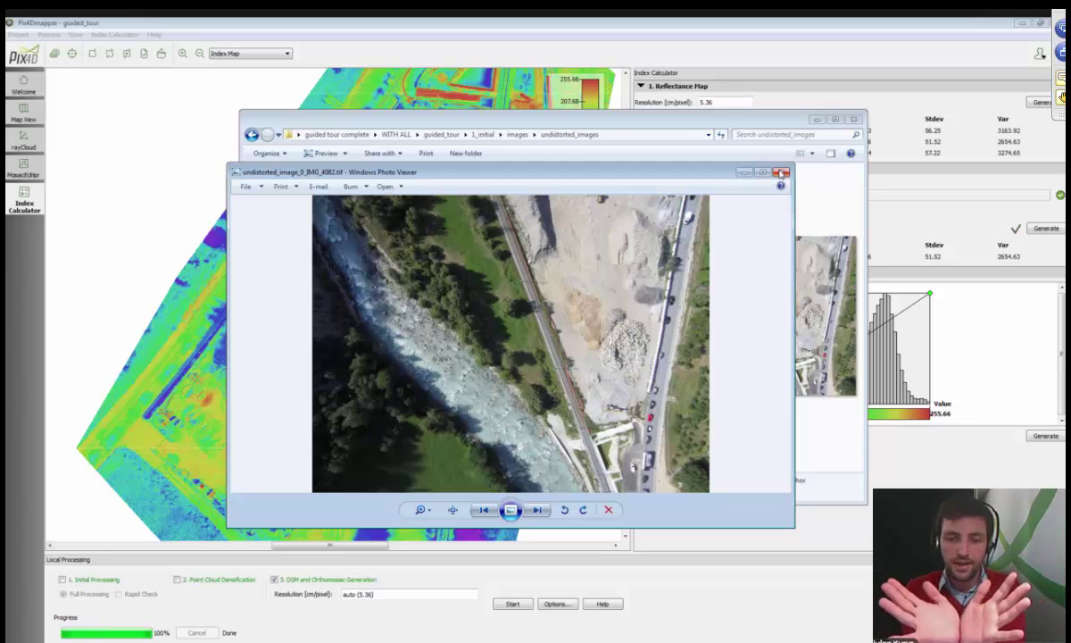
left_click(49, 36)
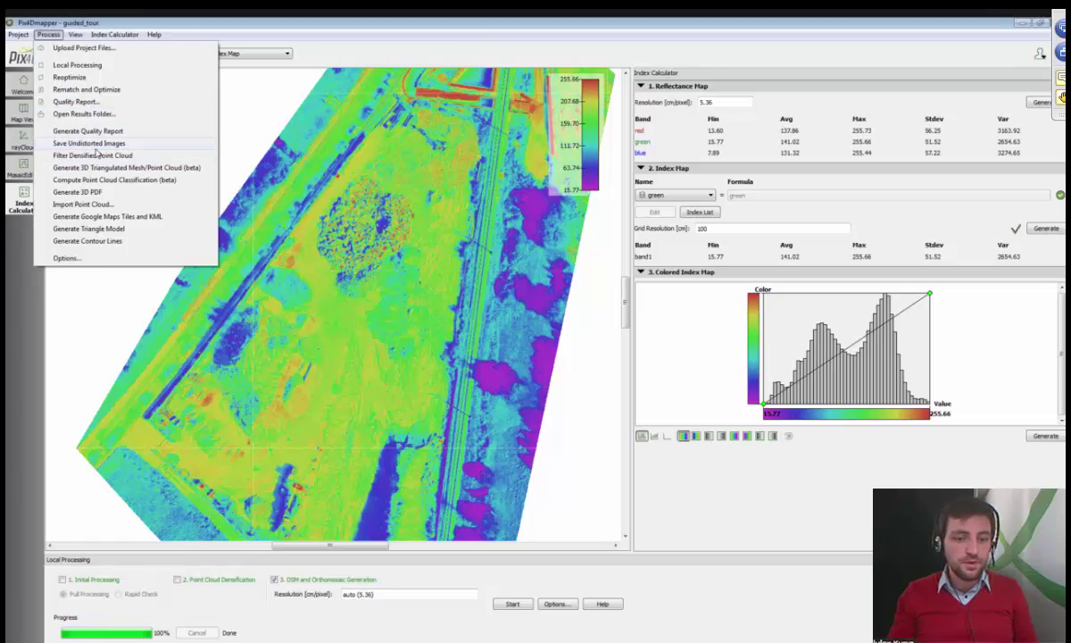
left_click(62, 616)
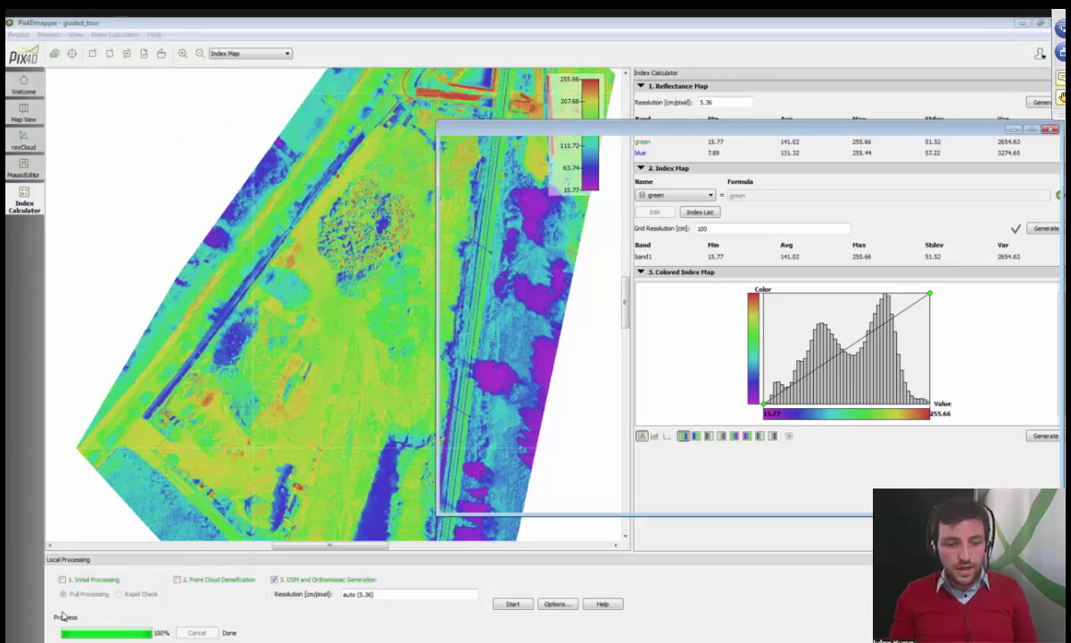
Reopen the results folder, look through the undistorted_images files, and return to the 1_initial folder
left_click(161, 54)
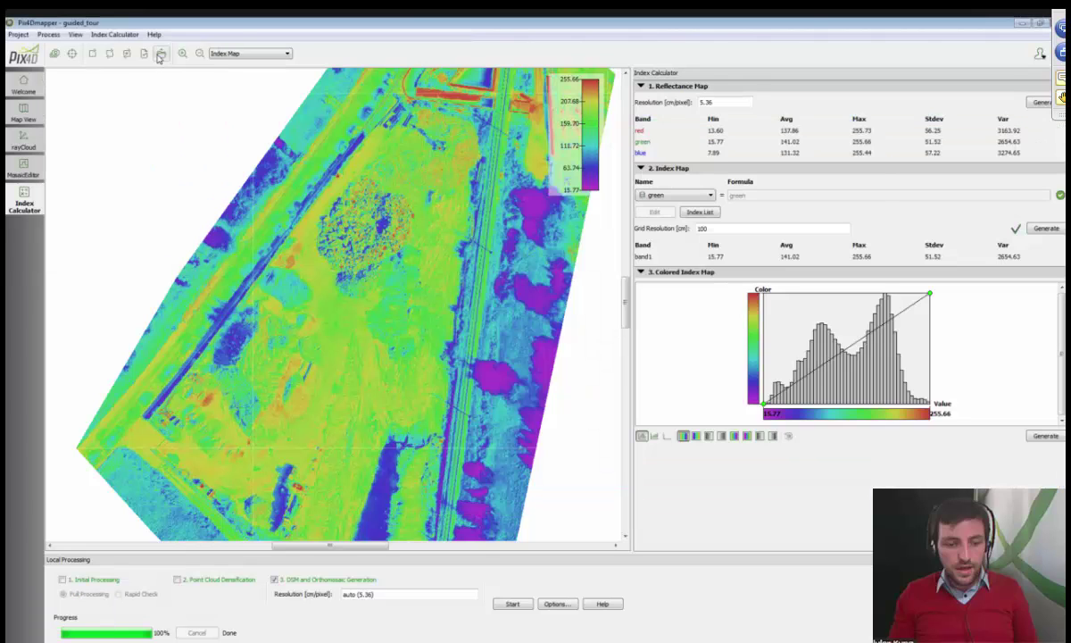
left_click(409, 199)
double_click(409, 200)
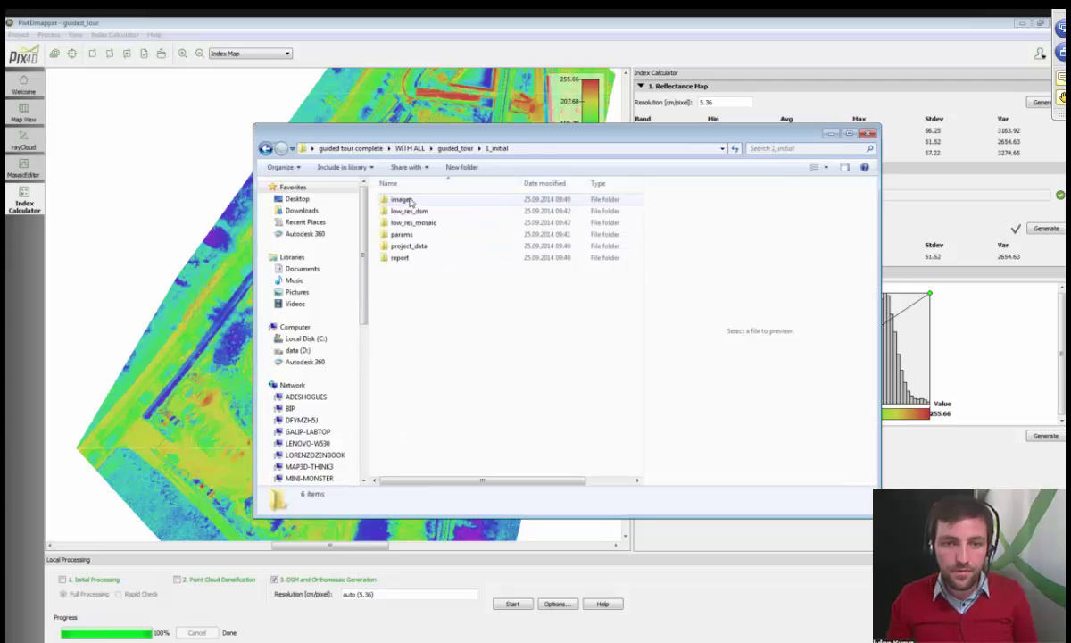
double_click(416, 202)
double_click(415, 201)
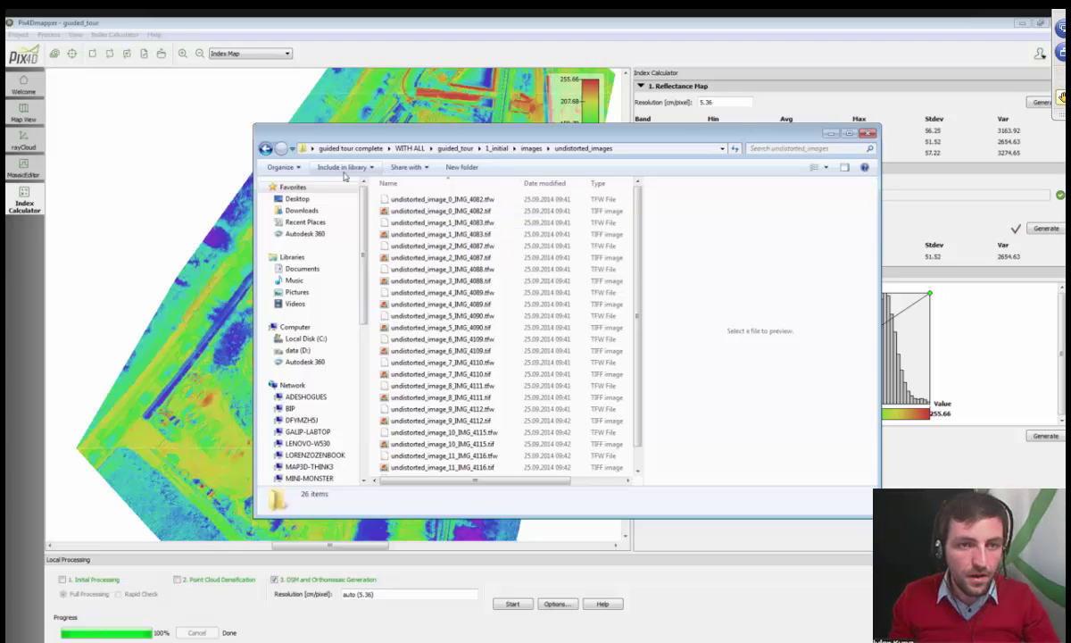
left_click(265, 148)
left_click(265, 148)
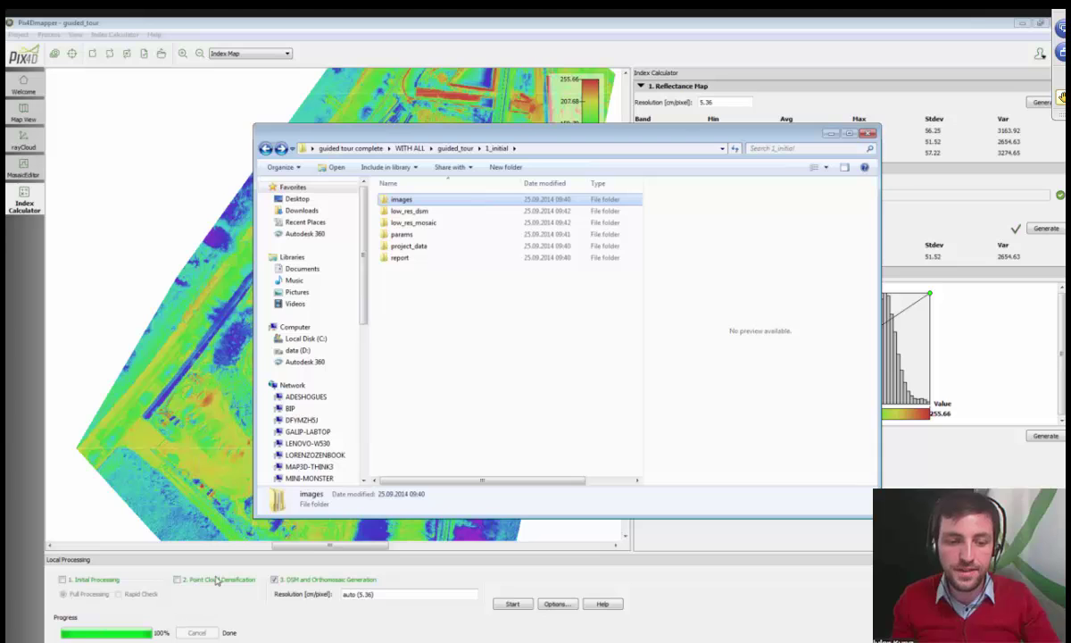
Review the initial processing output choices in the Processing Options and close them without changes
left_click(556, 605)
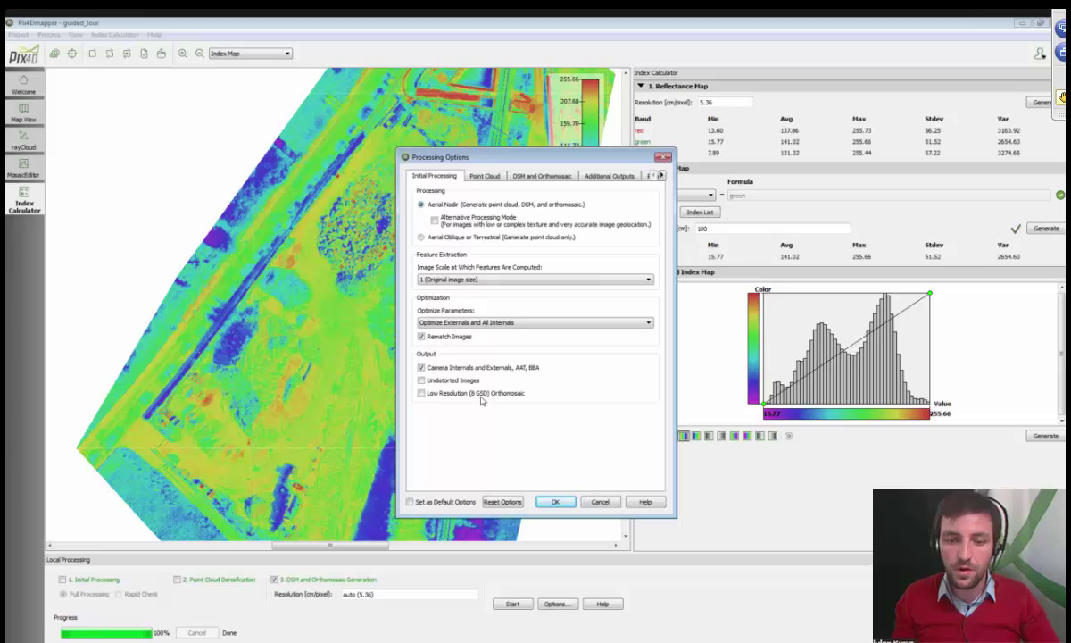
left_click(599, 502)
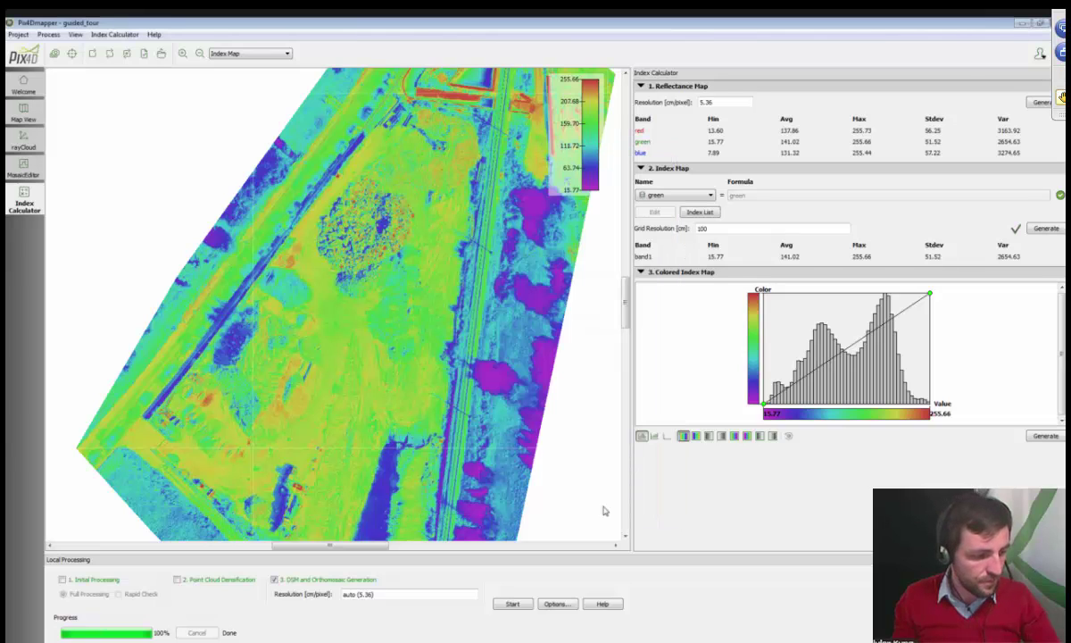
Switch to the browser to view the Example Datasets support page, and return to Pix4Dmapper
mouse_move(397, 641)
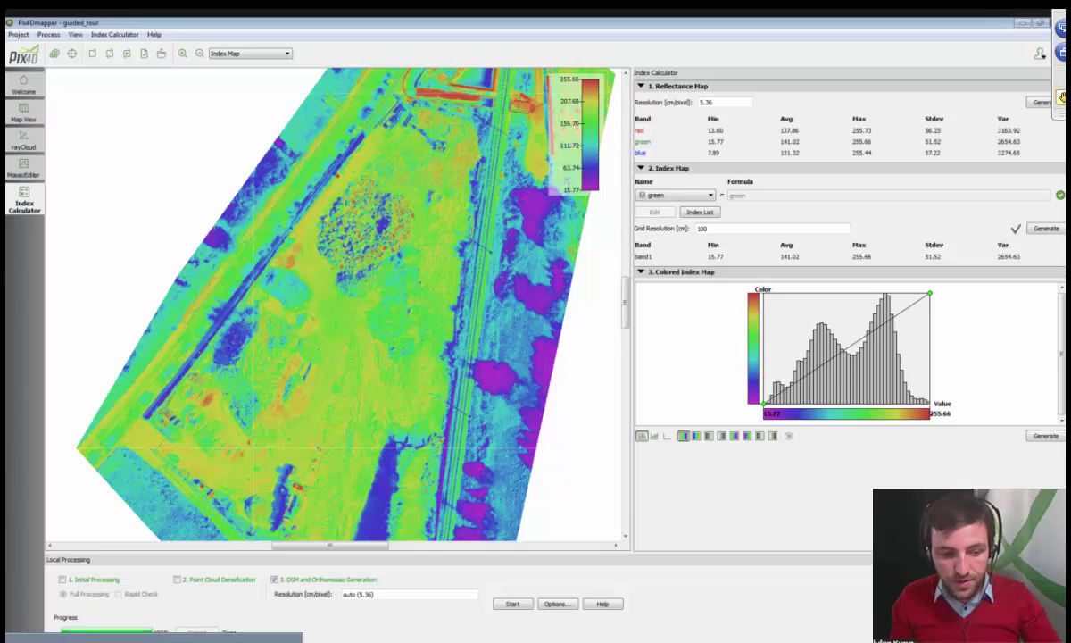
left_click(191, 641)
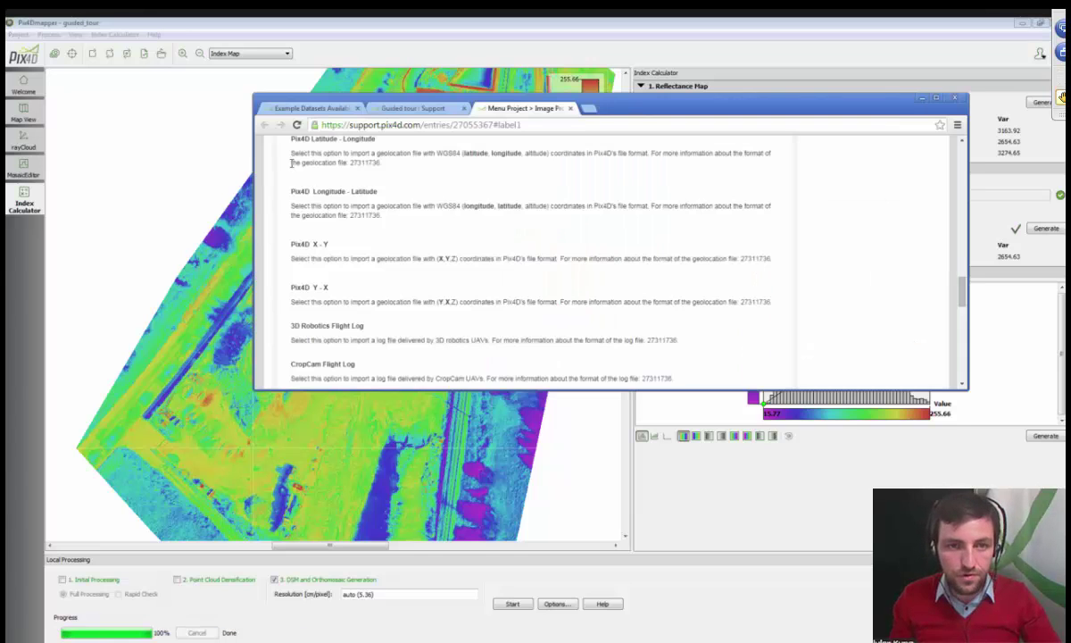
left_click(302, 111)
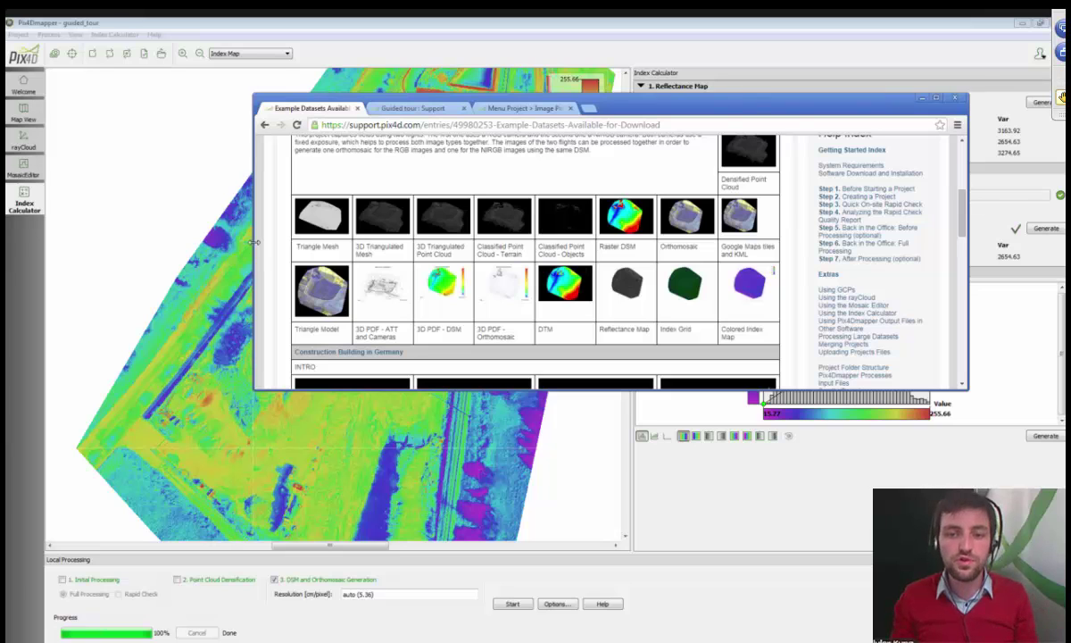
left_click(187, 190)
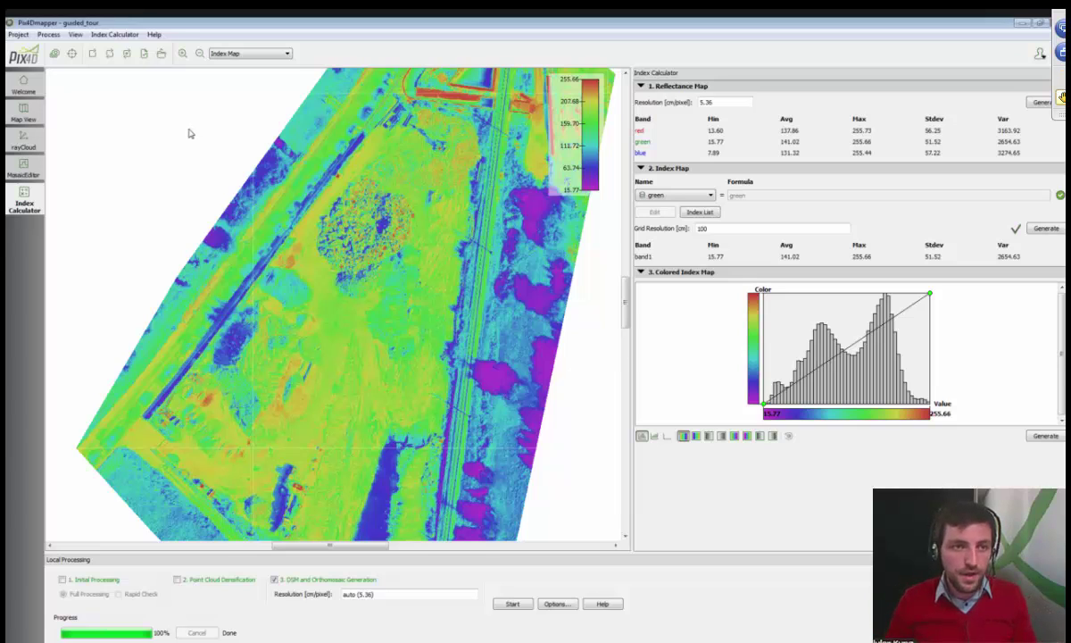
Look over the available processing commands down to Compute Point Cloud Classification, without running any
left_click(48, 34)
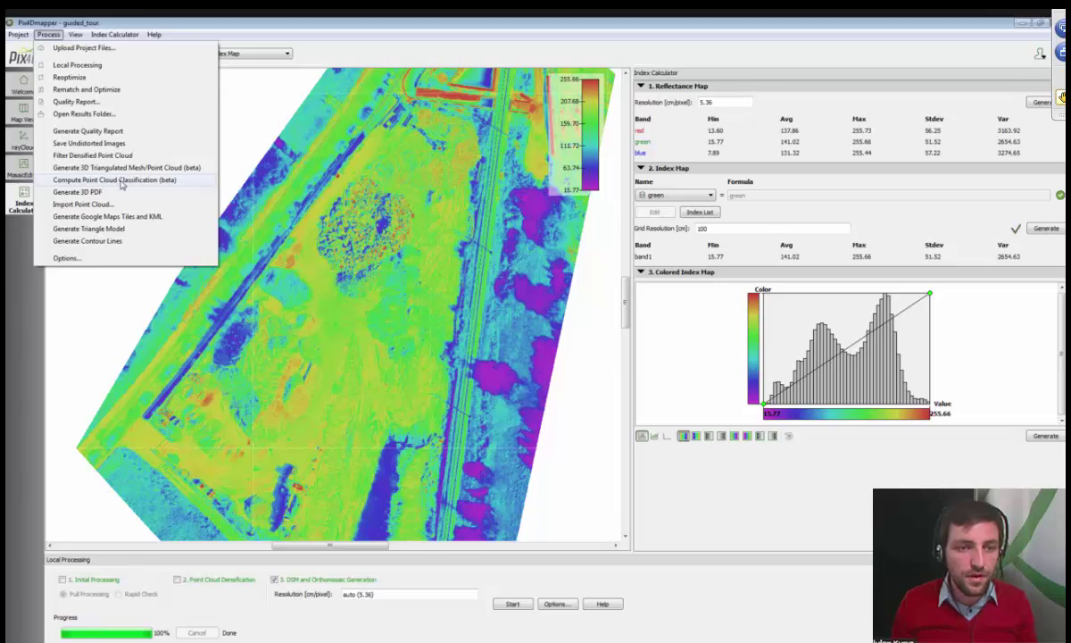
left_click(445, 271)
left_click_drag(444, 271, 440, 276)
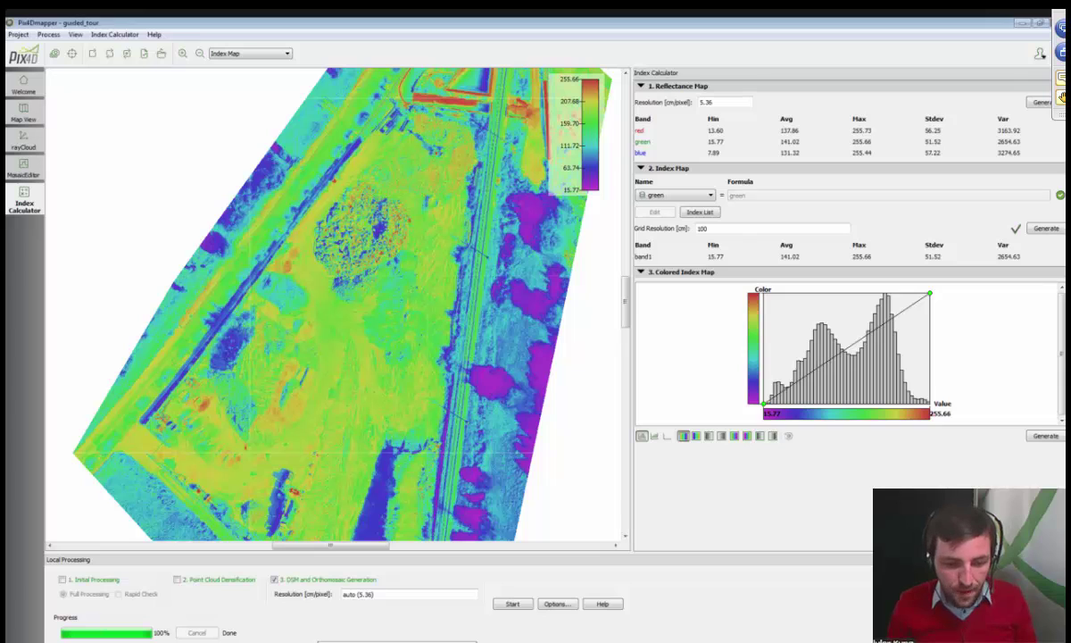
Switch to the browser, maximize the Example Datasets page, and find the Topography Cadastre Switzerland dataset
left_click(267, 641)
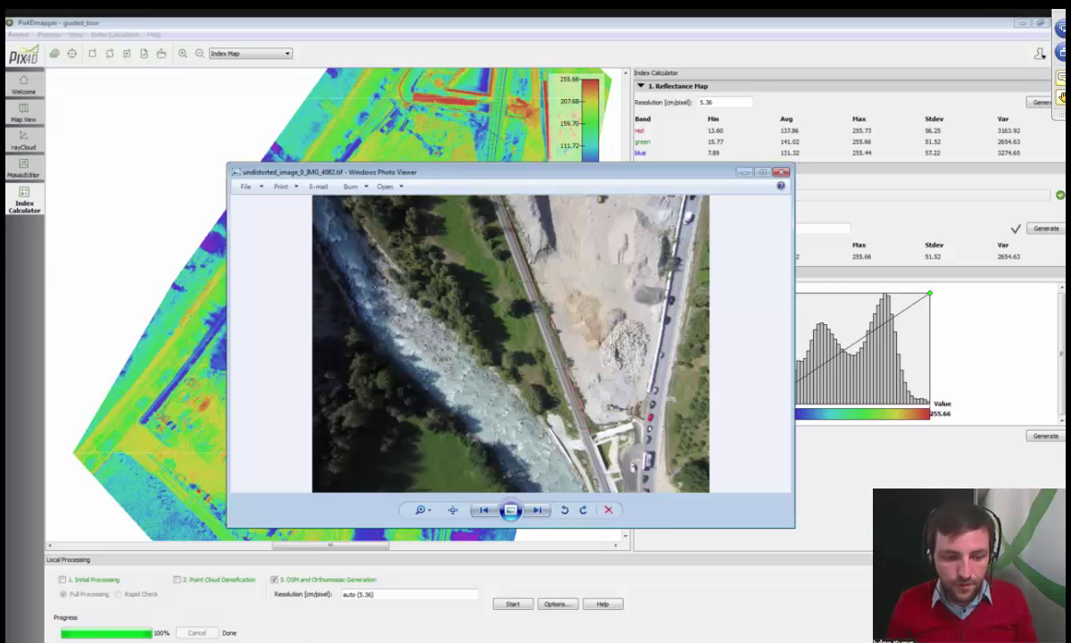
left_click_drag(1070, 111, 755, 111)
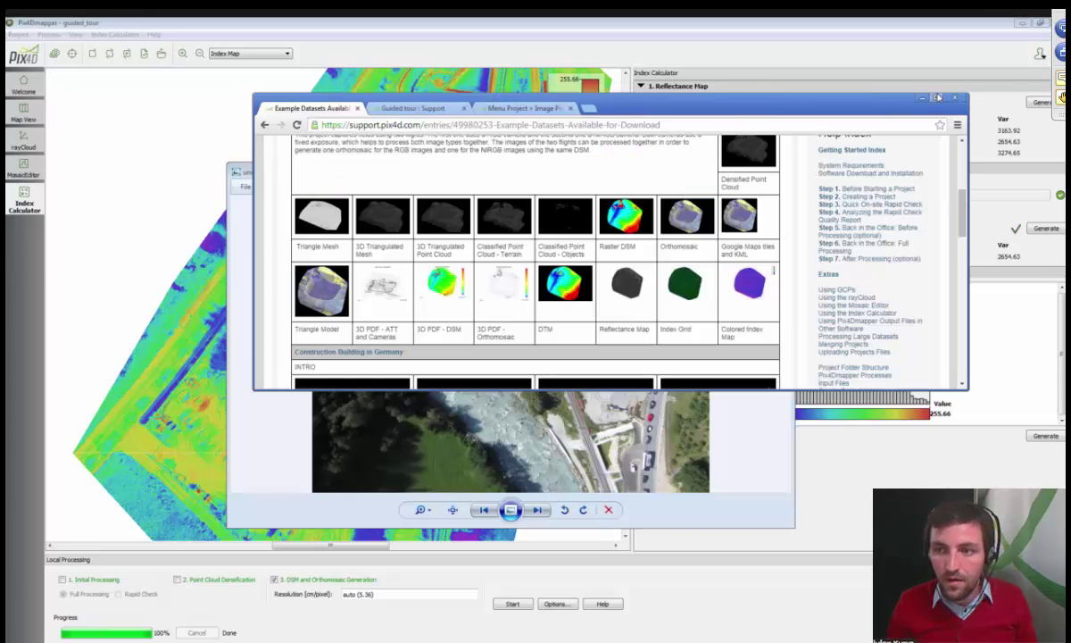
left_click(938, 98)
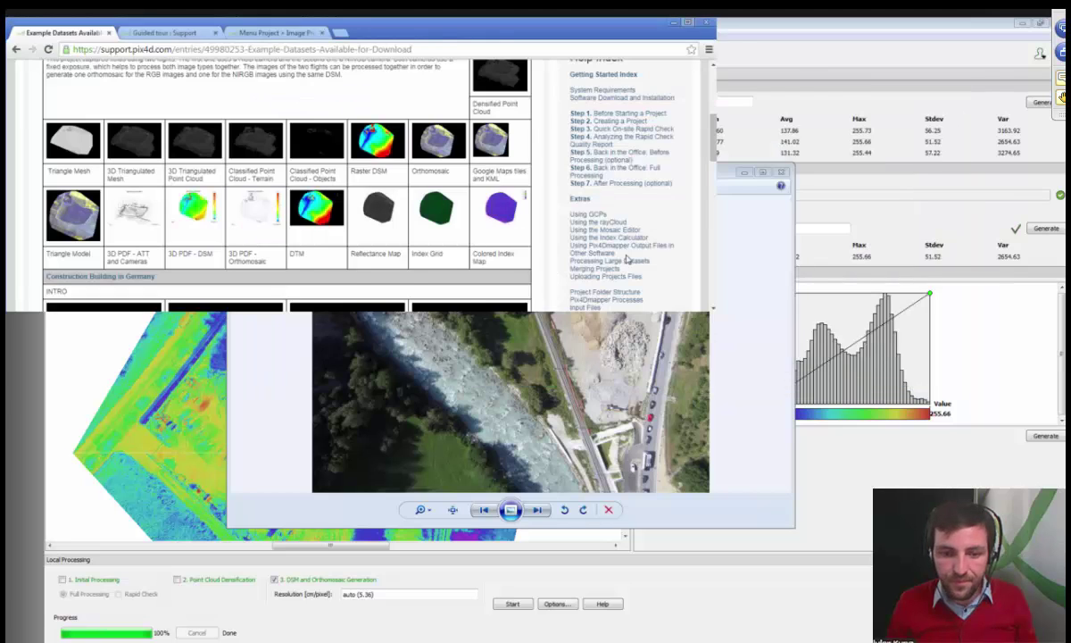
scroll(490, 496, "down", 3)
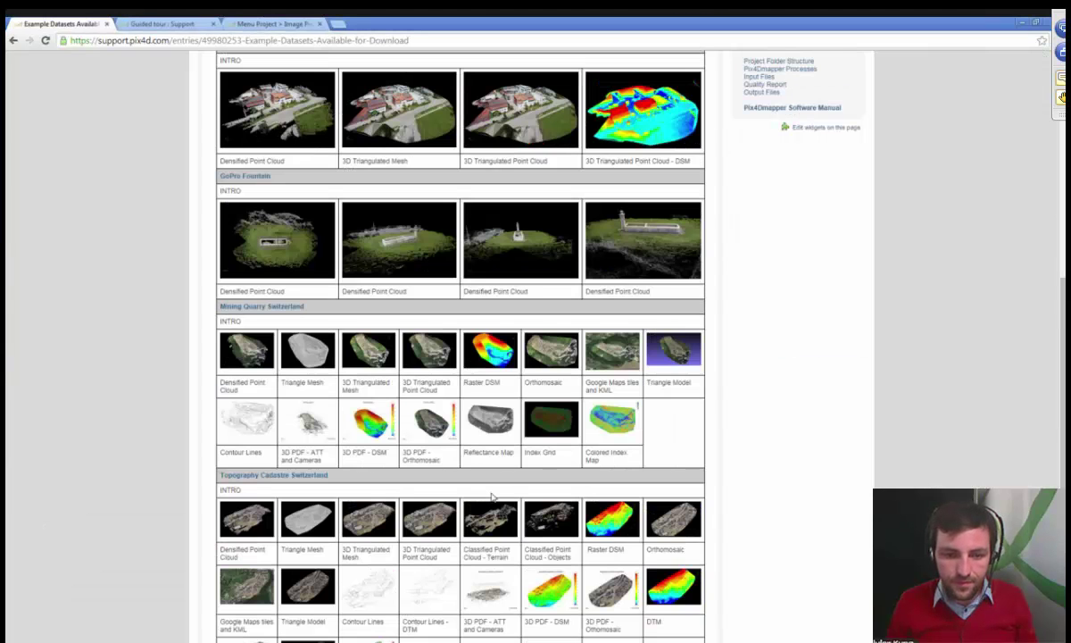
scroll(491, 496, "down", 1)
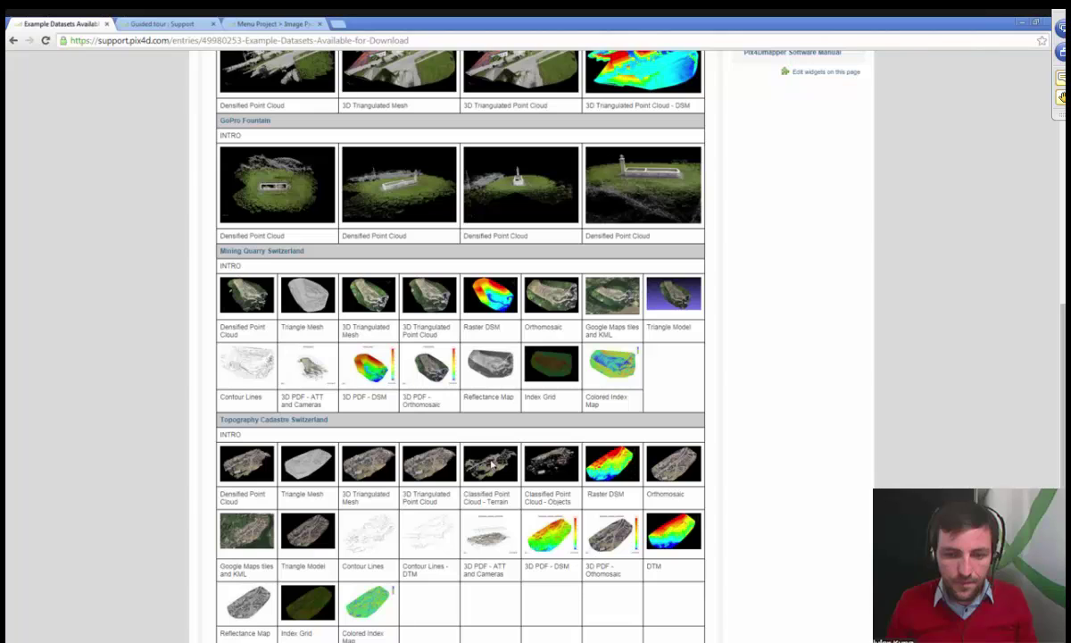
View the Topography Cadastre's 3D triangulated point cloud and its classified terrain and objects point clouds, and close the viewer
left_click(430, 463)
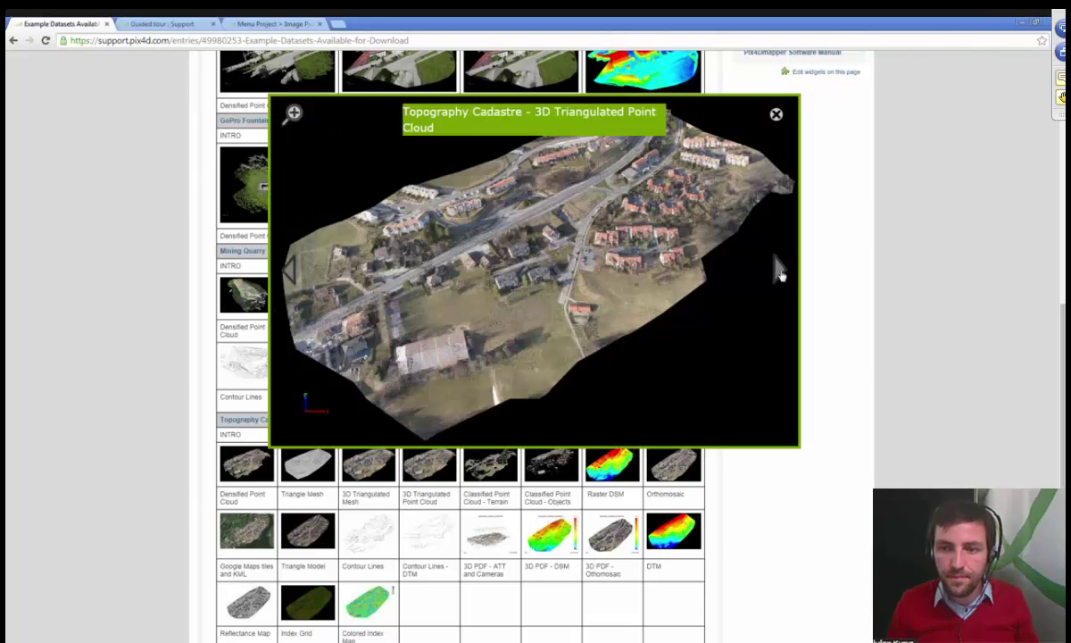
left_click(778, 271)
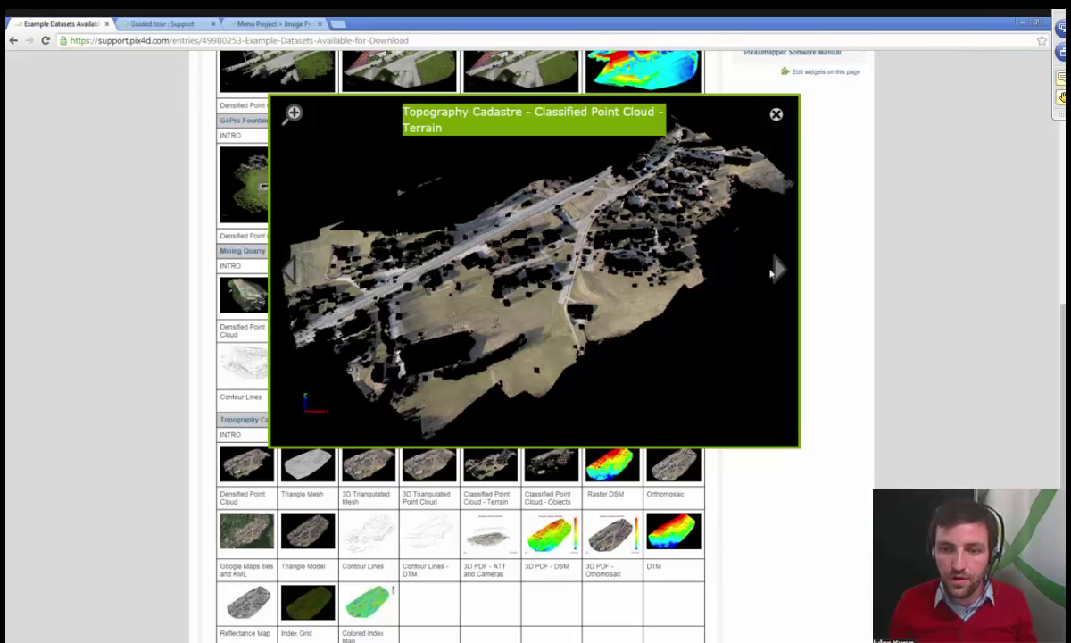
left_click(778, 270)
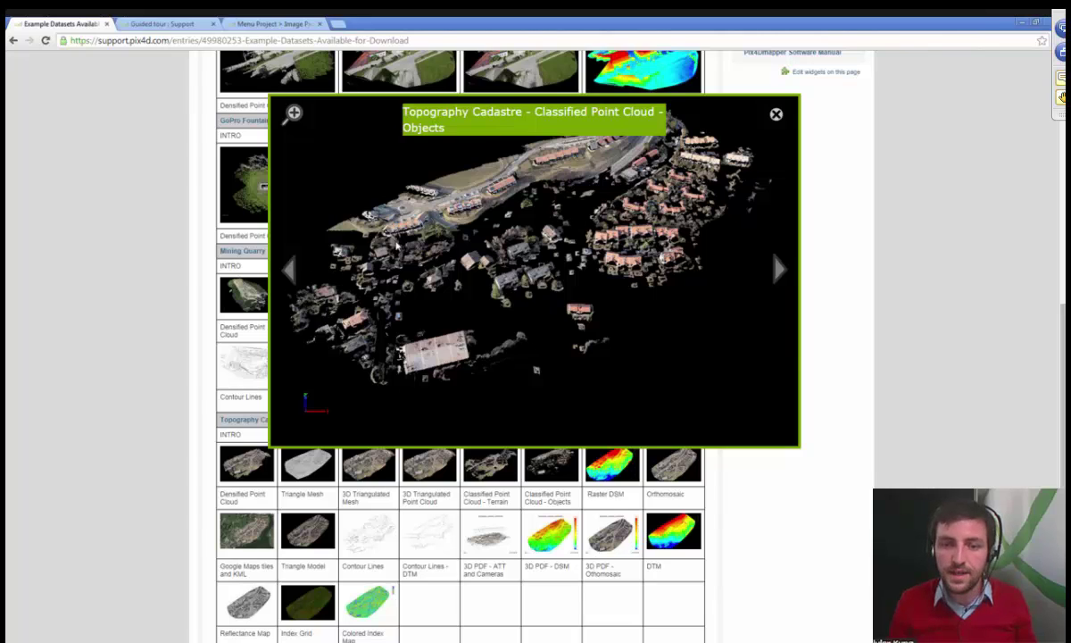
left_click(776, 116)
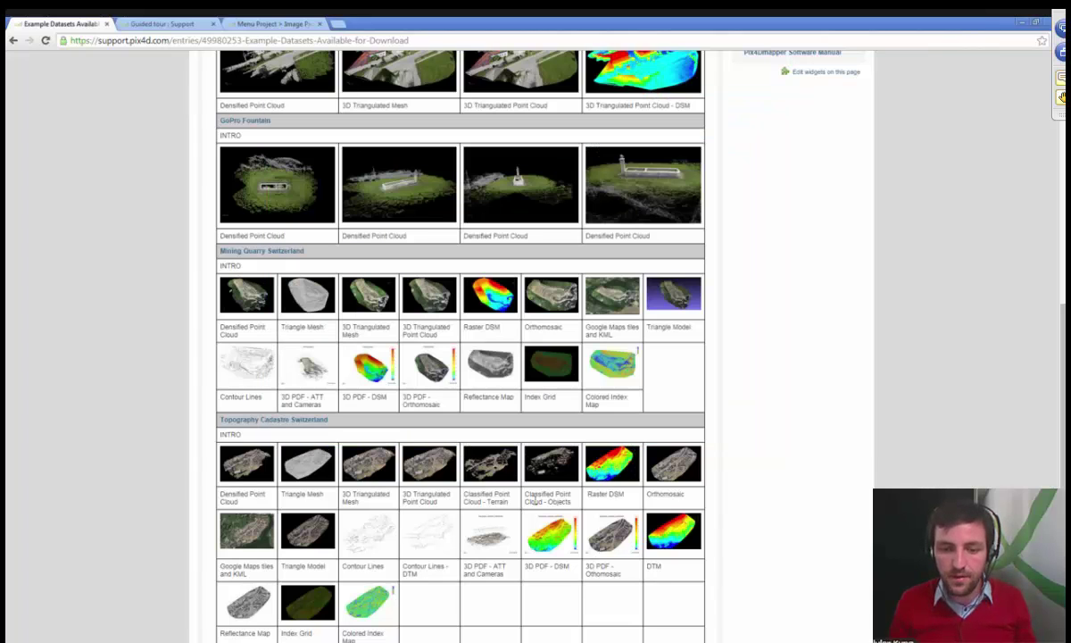
Compare the Topography Cadastre's Raster DSM, DTM and 3D PDF - DSM images, and return to the dataset overview
left_click(612, 464)
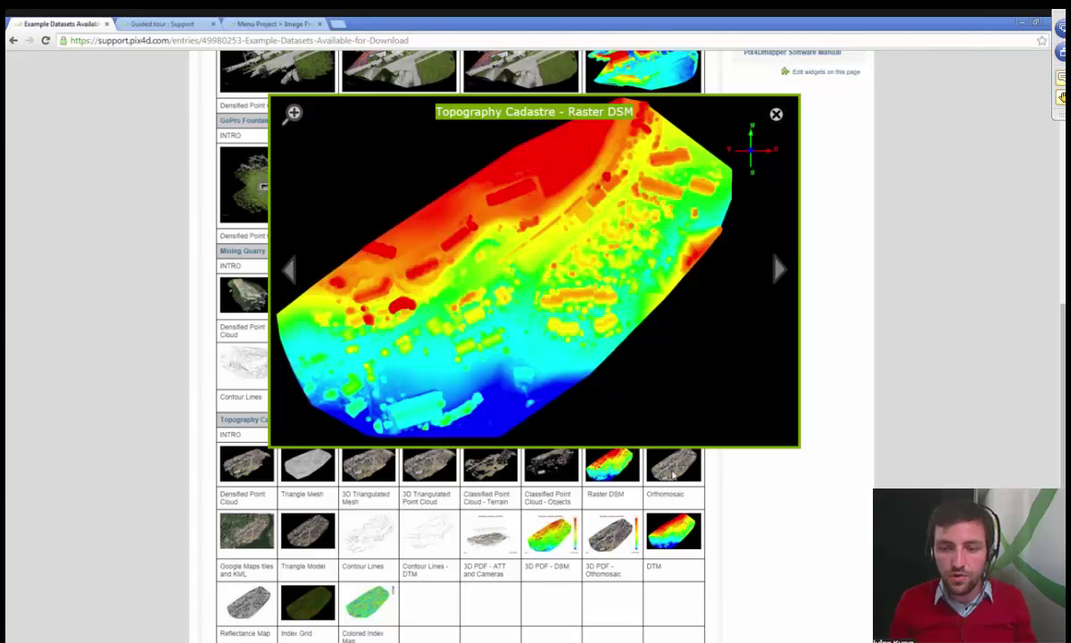
left_click(676, 534)
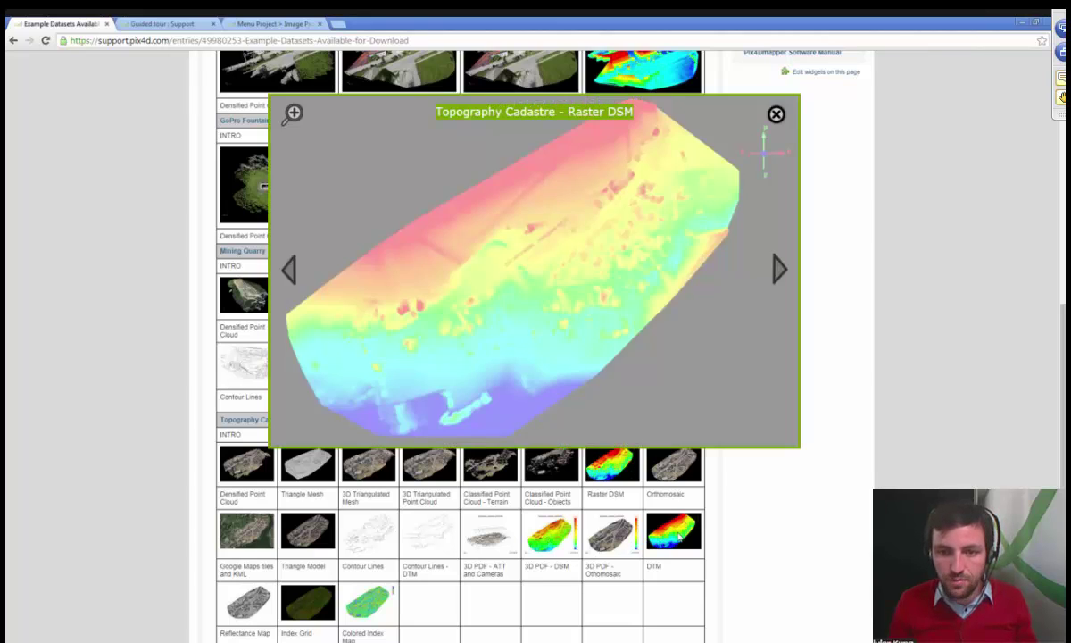
left_click(567, 527)
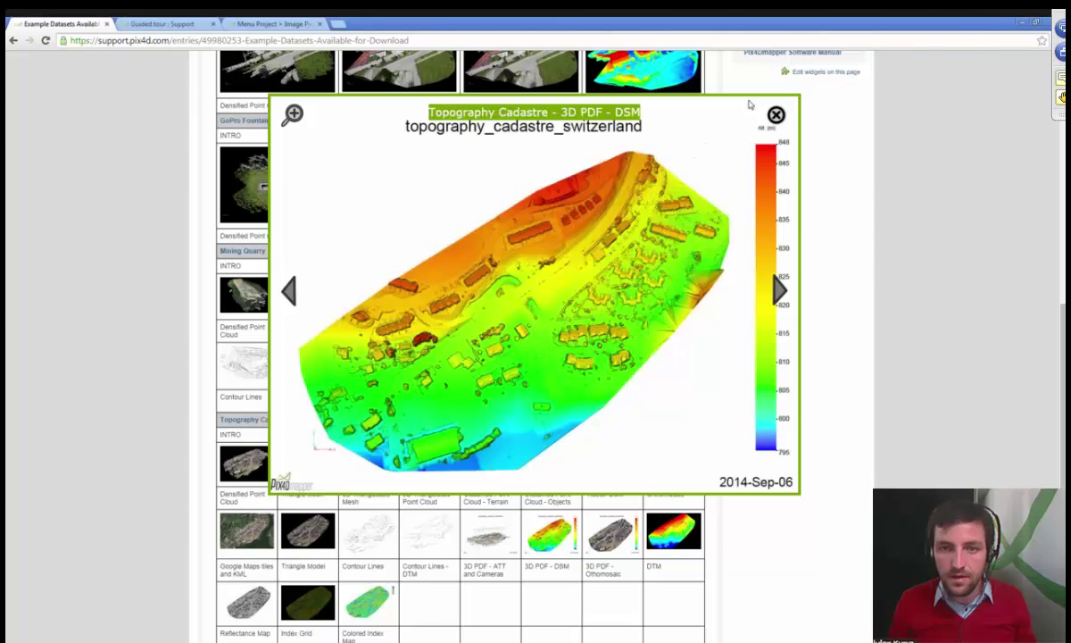
key("Escape")
scroll(587, 437, "up", 1)
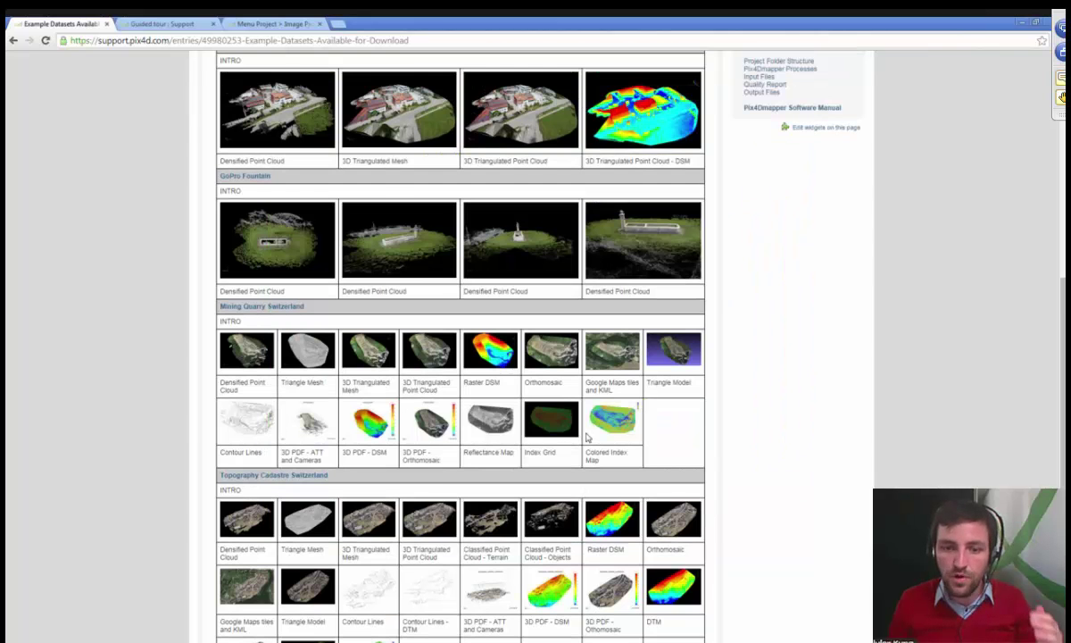
scroll(587, 438, "down", 1)
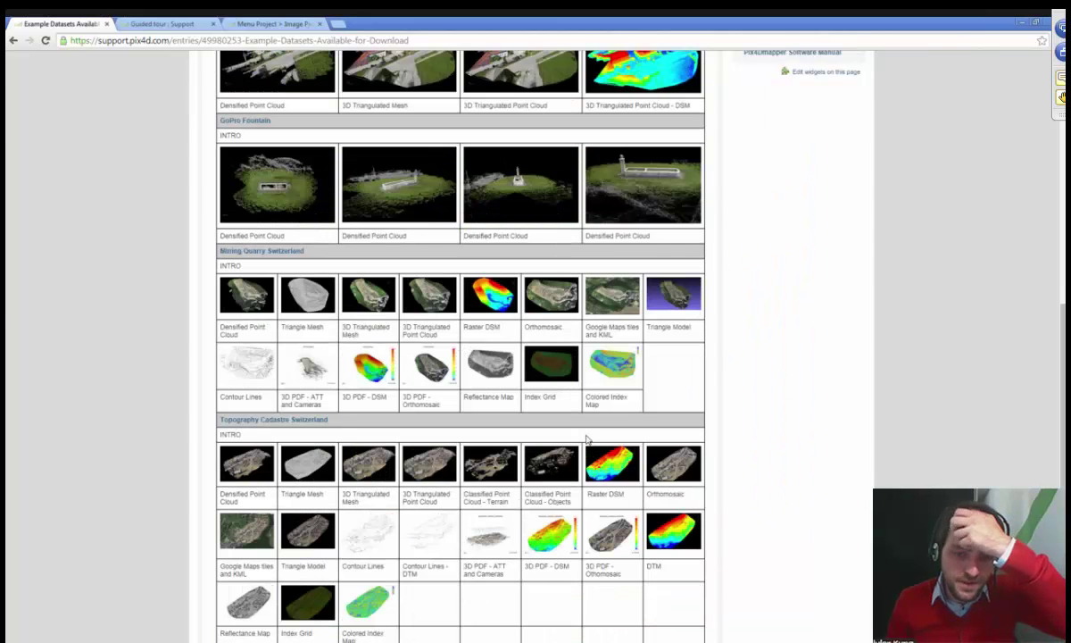
Switch back to Pix4Dmapper and open the google_tiles folder within the project's 3_dsm_ortho and 2_mosaic results folders
scroll(580, 429, "down", 1)
scroll(575, 449, "down", 1)
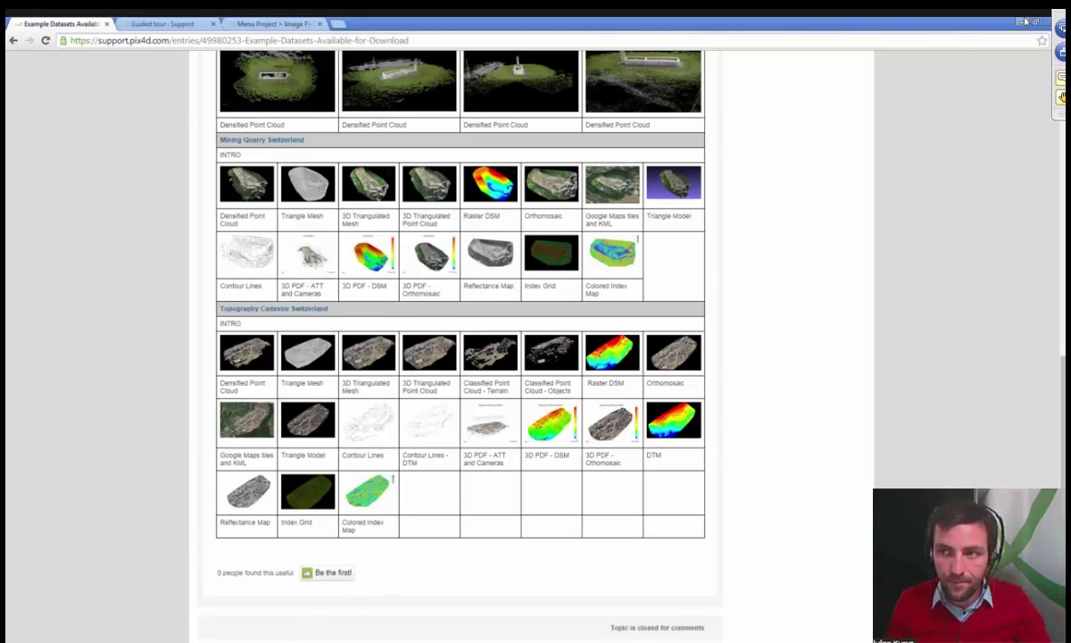
key("alt+Tab")
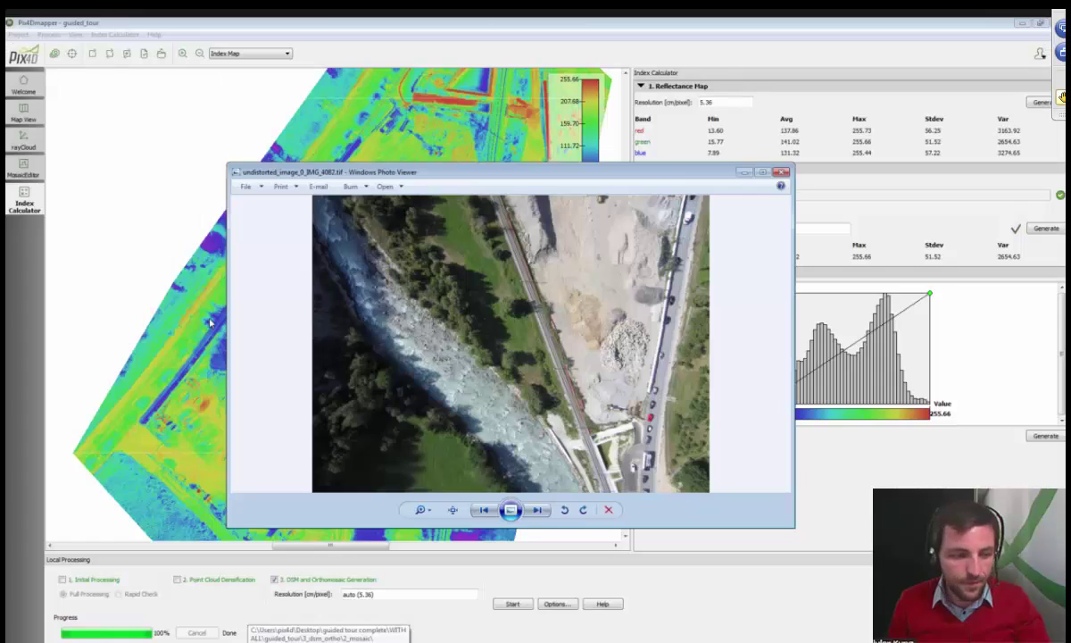
key("alt+Tab")
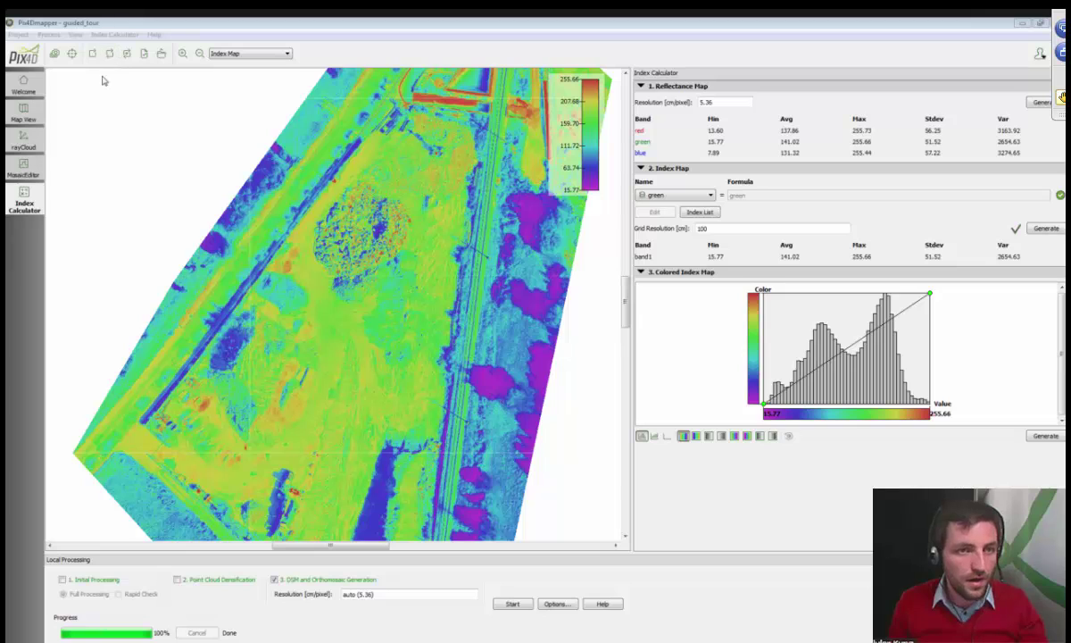
left_click(161, 54)
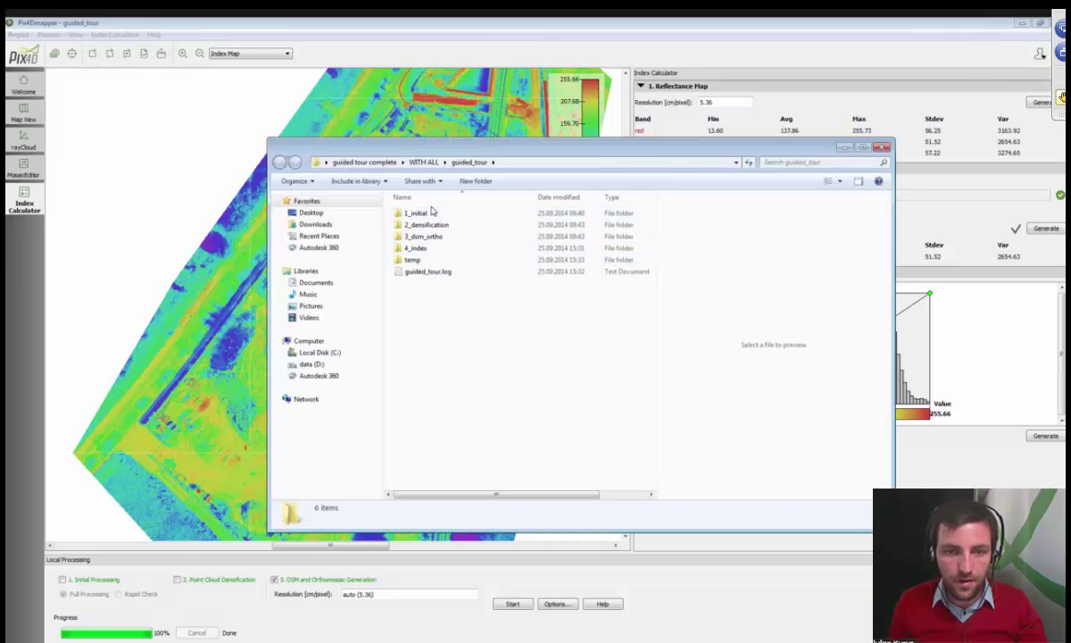
double_click(433, 236)
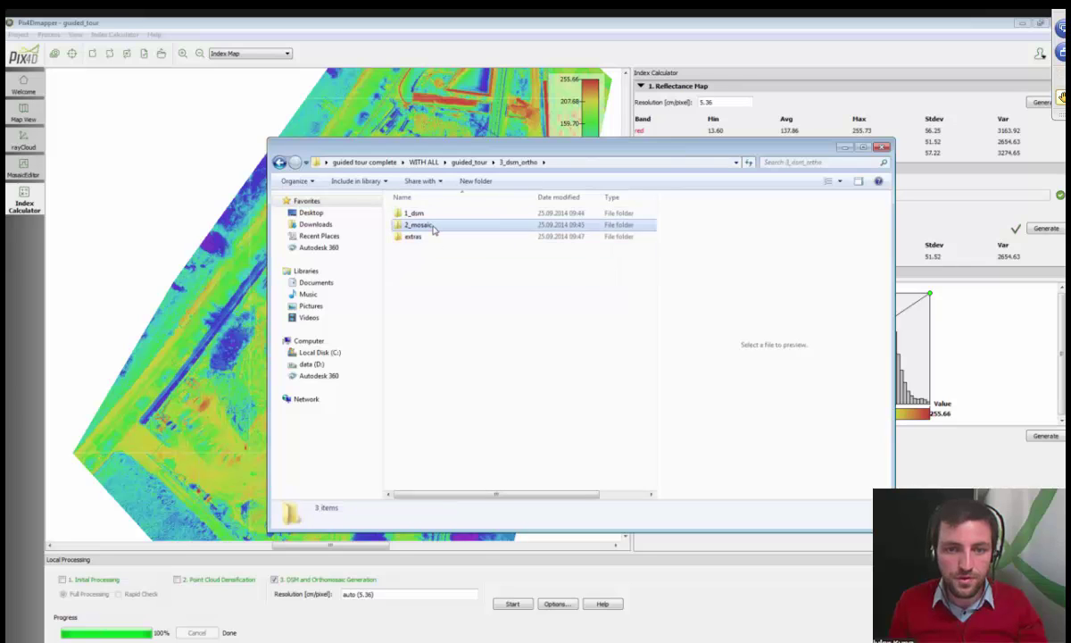
double_click(430, 225)
double_click(427, 213)
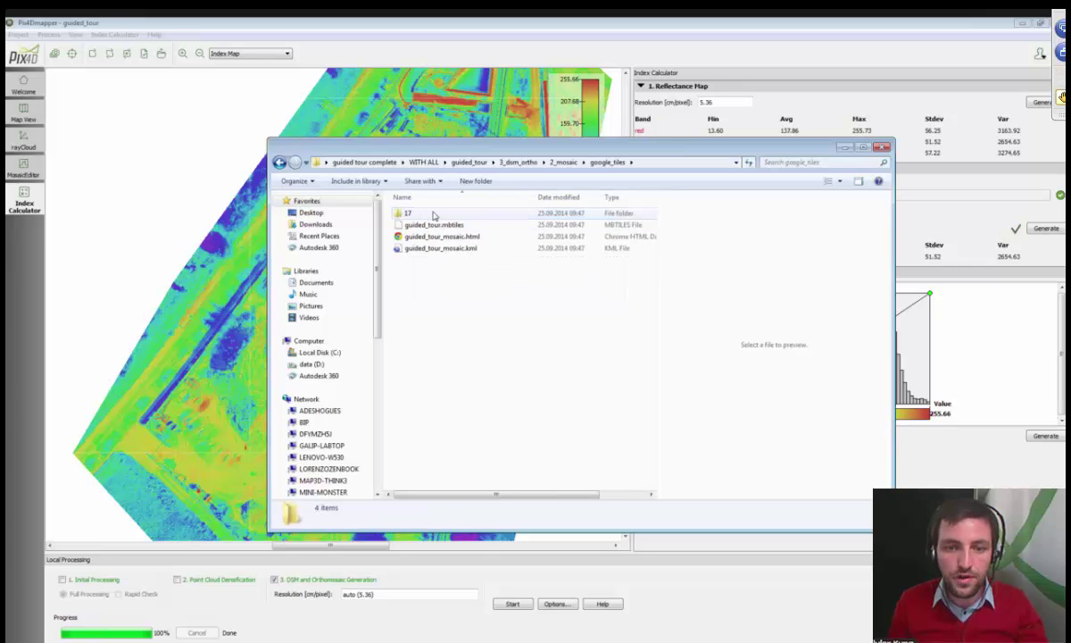
Open guided_tour_mosaic.html in the browser, minimize it, and look over the KML, HTML and MBTiles files in the google_tiles folder
left_click(432, 237)
double_click(432, 236)
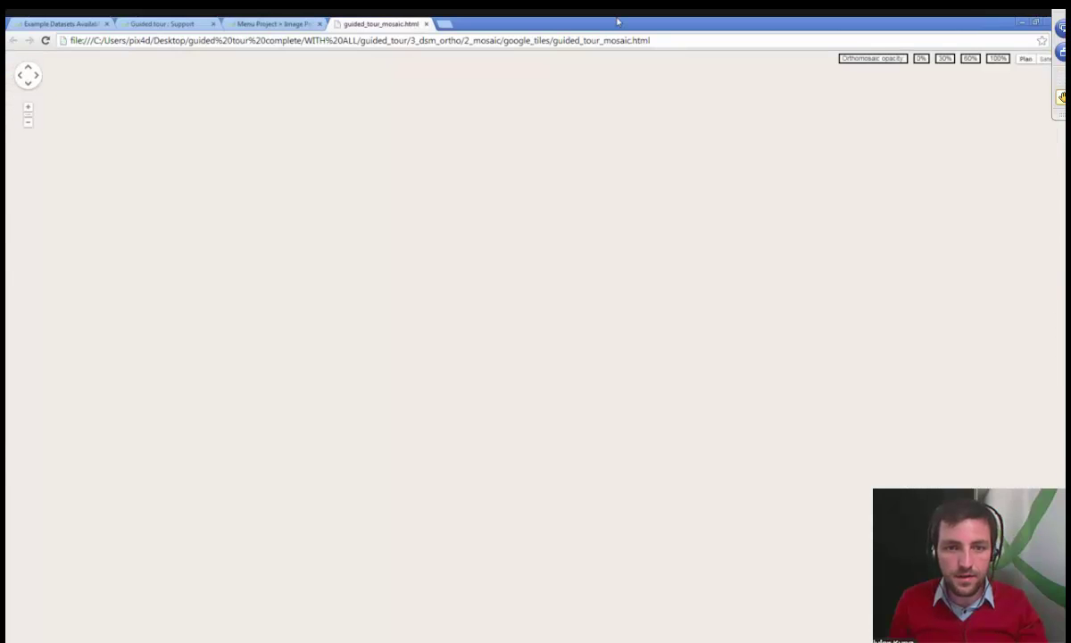
left_click_drag(290, 19, 513, 449)
left_click(429, 238)
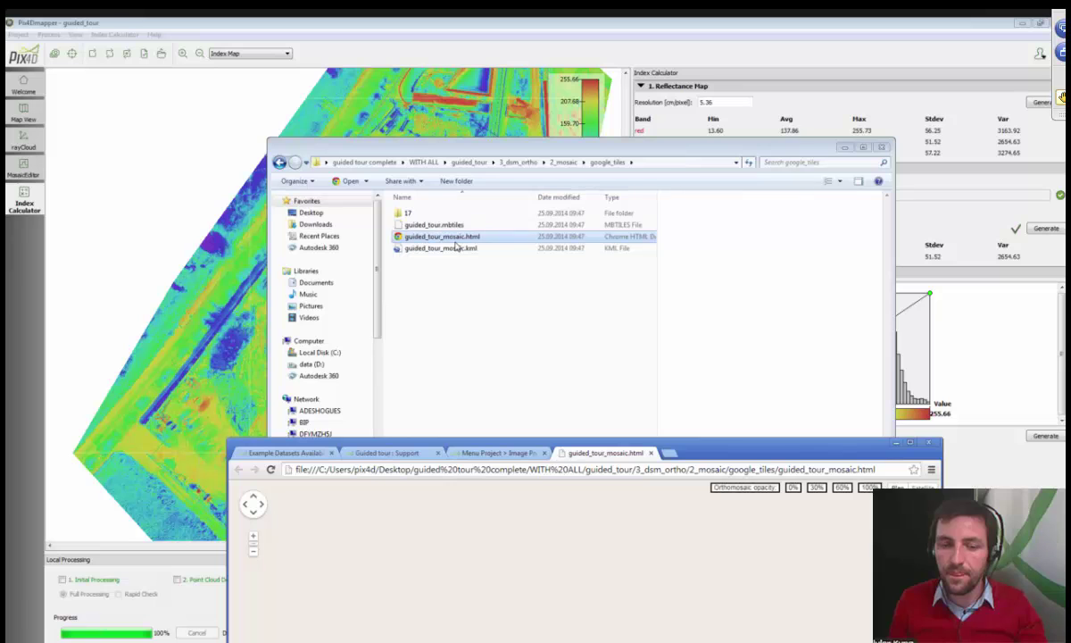
left_click(896, 443)
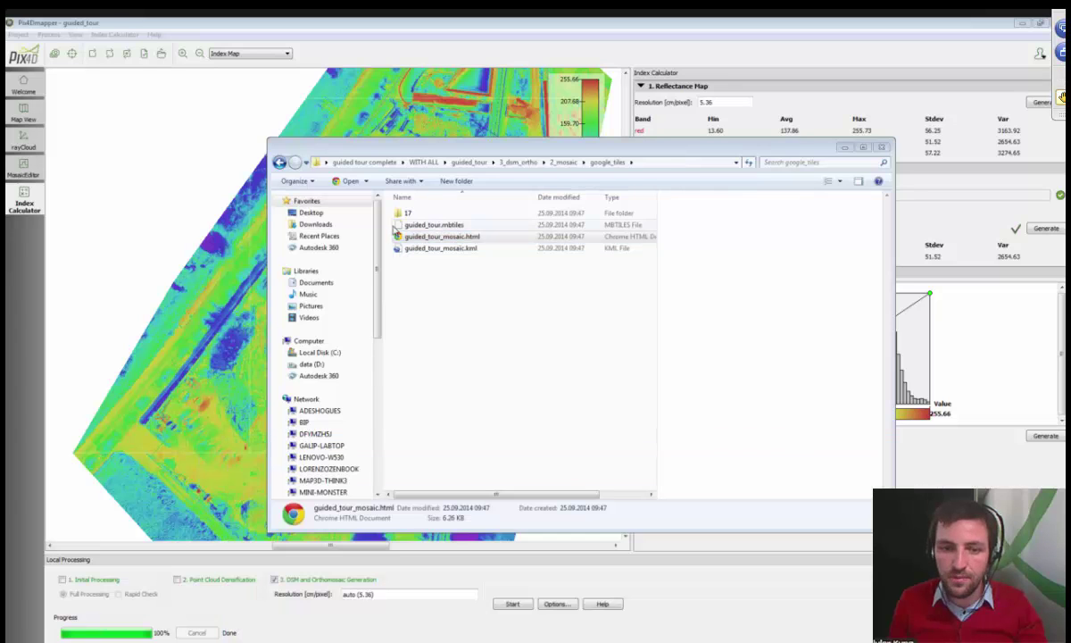
left_click(447, 251)
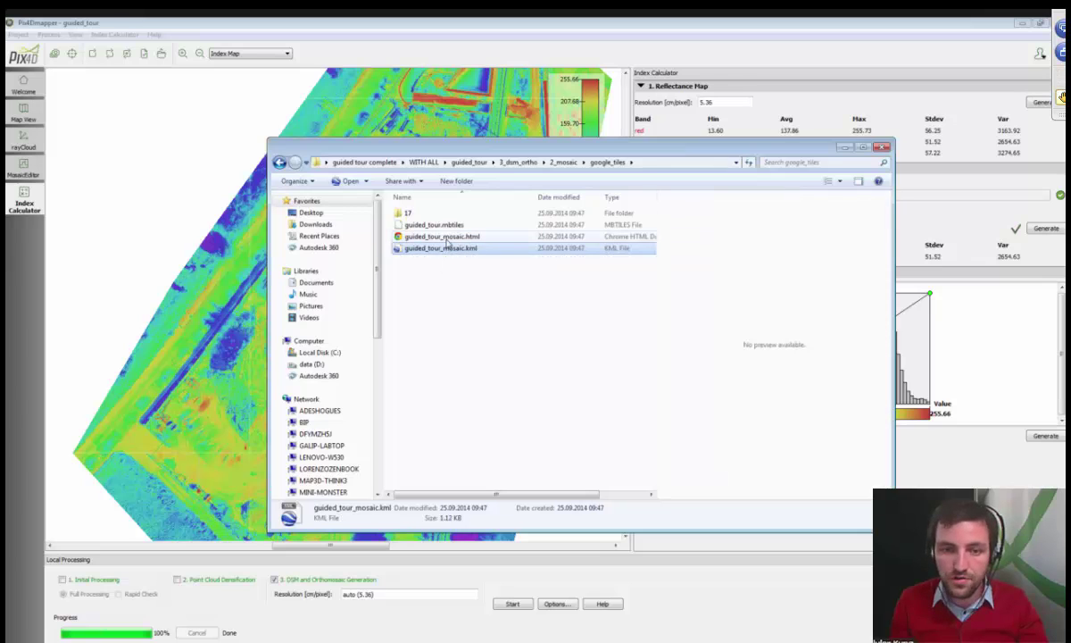
left_click(448, 237)
left_click(457, 225)
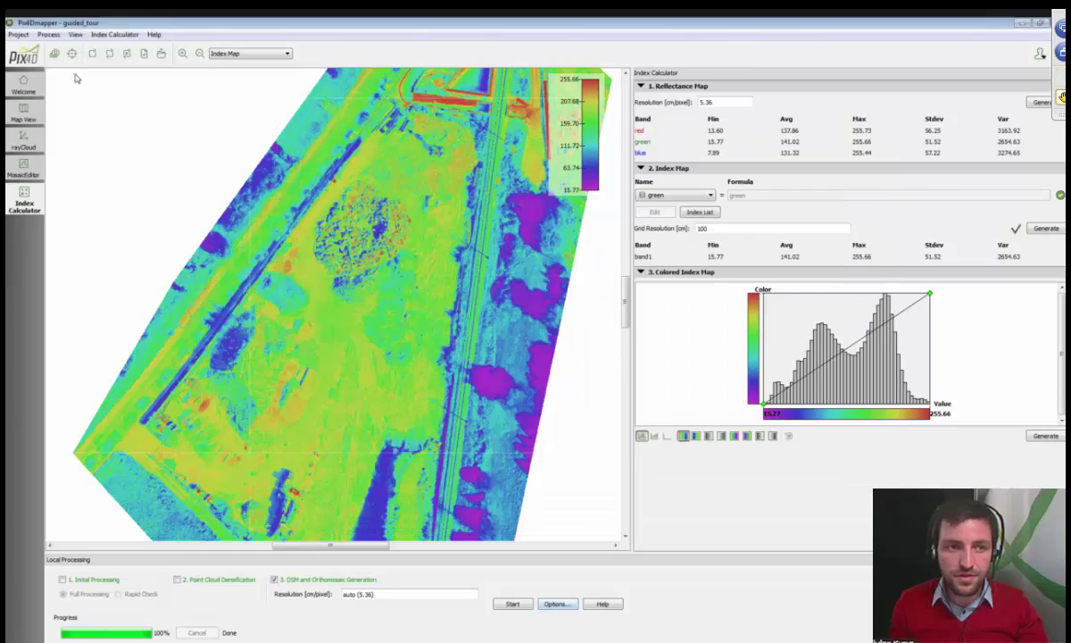
Return to Pix4Dmapper and review the Contour Lines settings among the additional outputs in the processing options, leaving them without changes
left_click(48, 34)
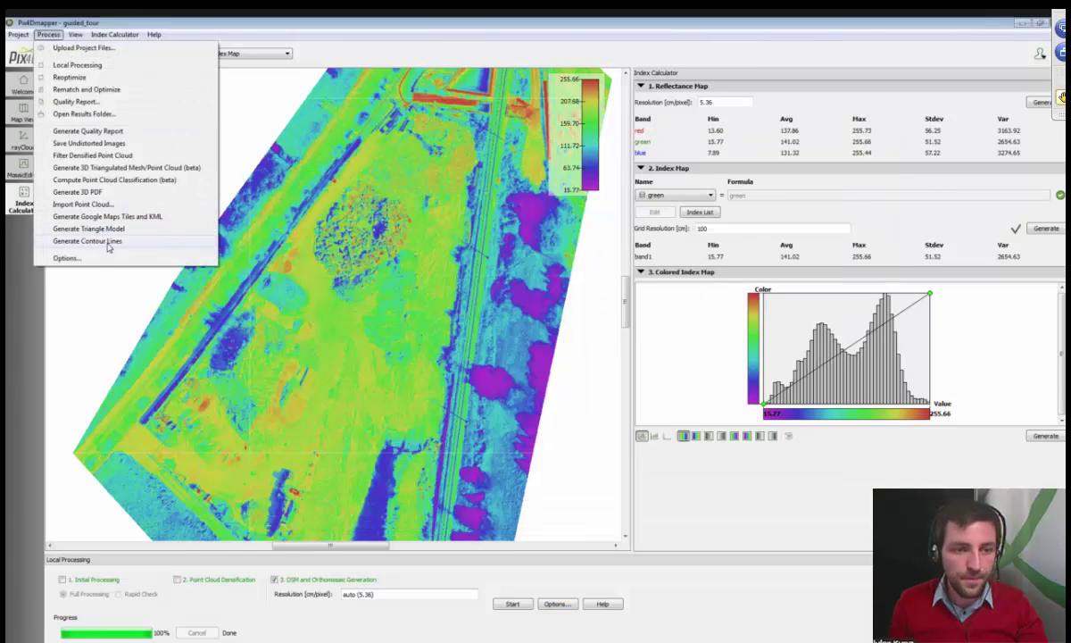
left_click(555, 603)
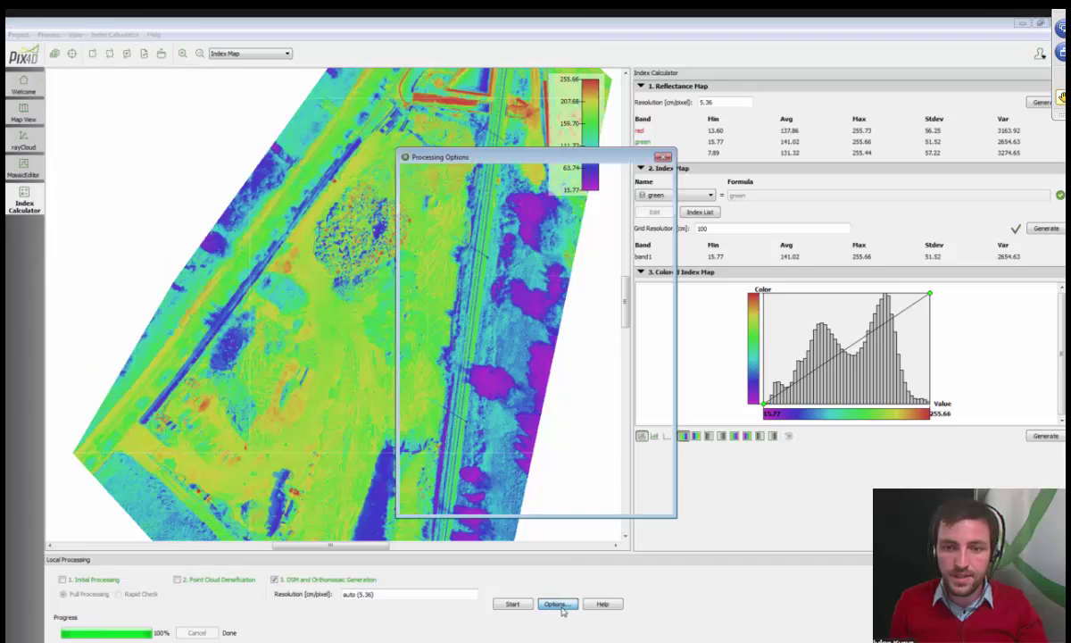
left_click(585, 175)
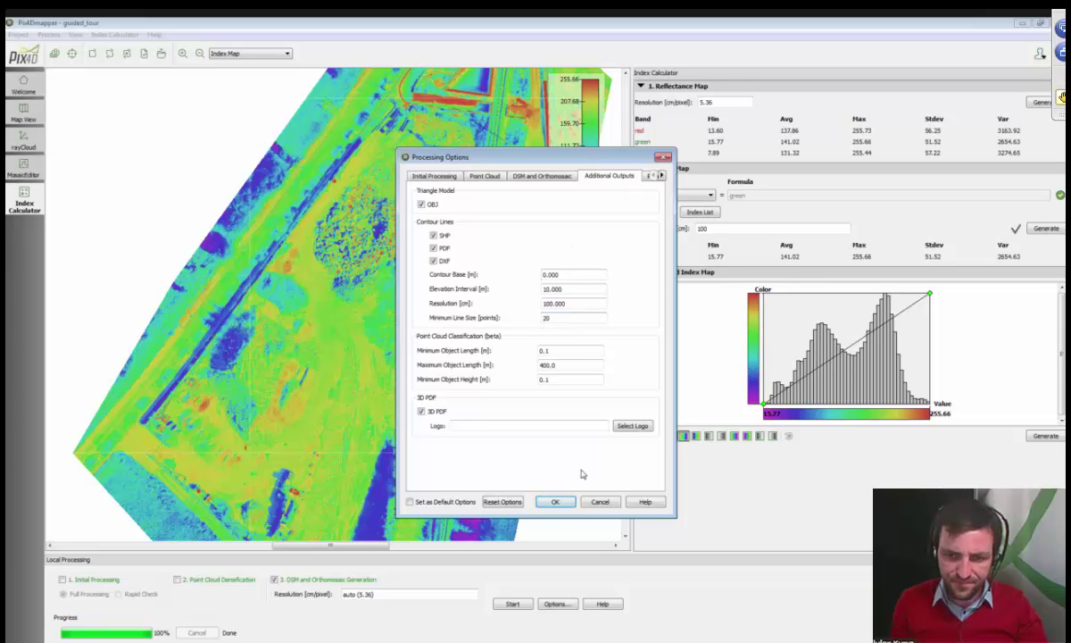
left_click(598, 501)
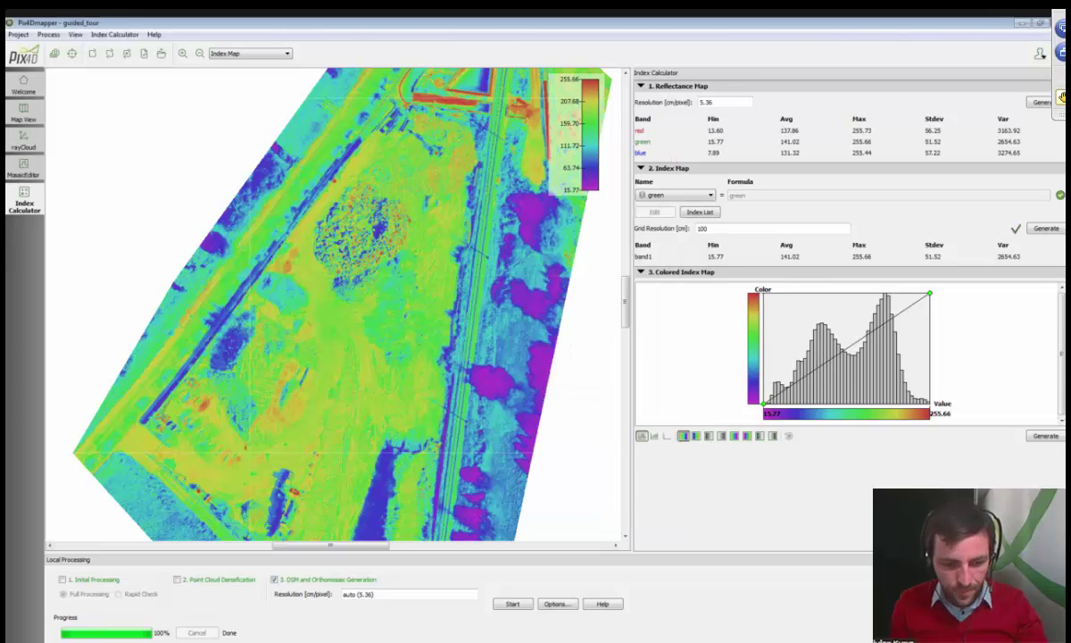
Switch to the browser's Example Datasets page, view the Topography Cadastre's Contour Lines image, and maximize the window
key("alt+Tab")
left_click(304, 453)
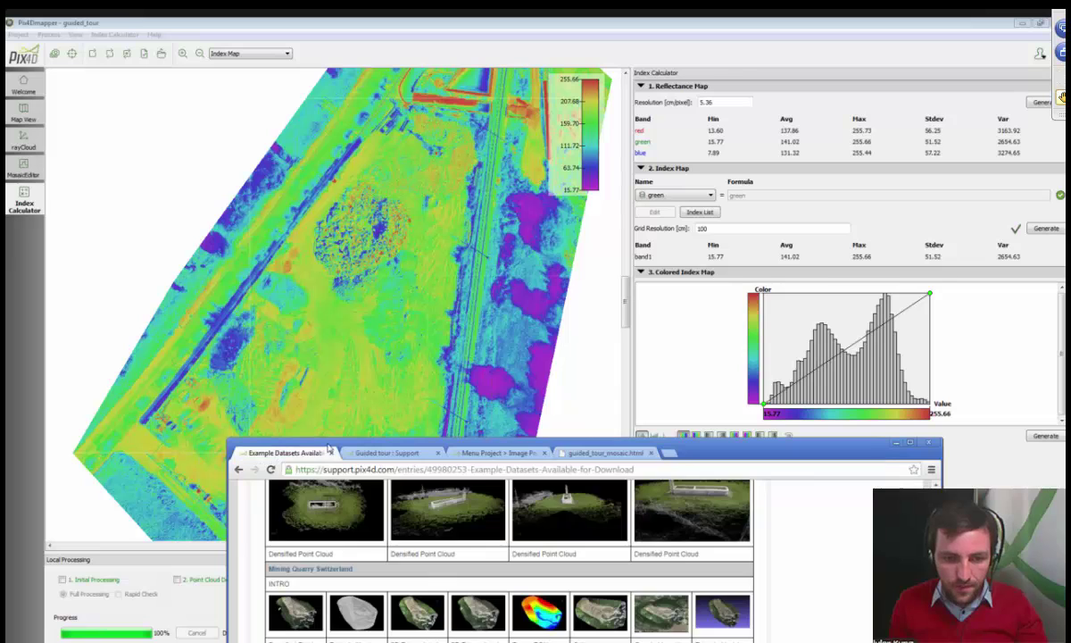
left_click_drag(327, 446, 329, 436)
left_click_drag(306, 158, 264, 131)
scroll(344, 286, "up", 2)
scroll(344, 286, "down", 7)
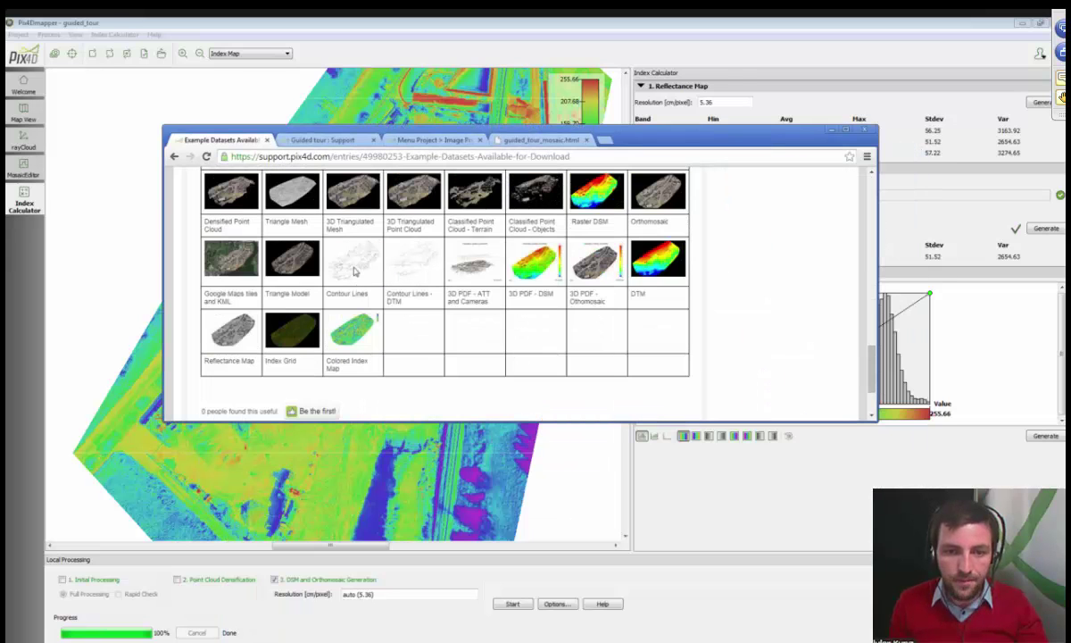
left_click(354, 272)
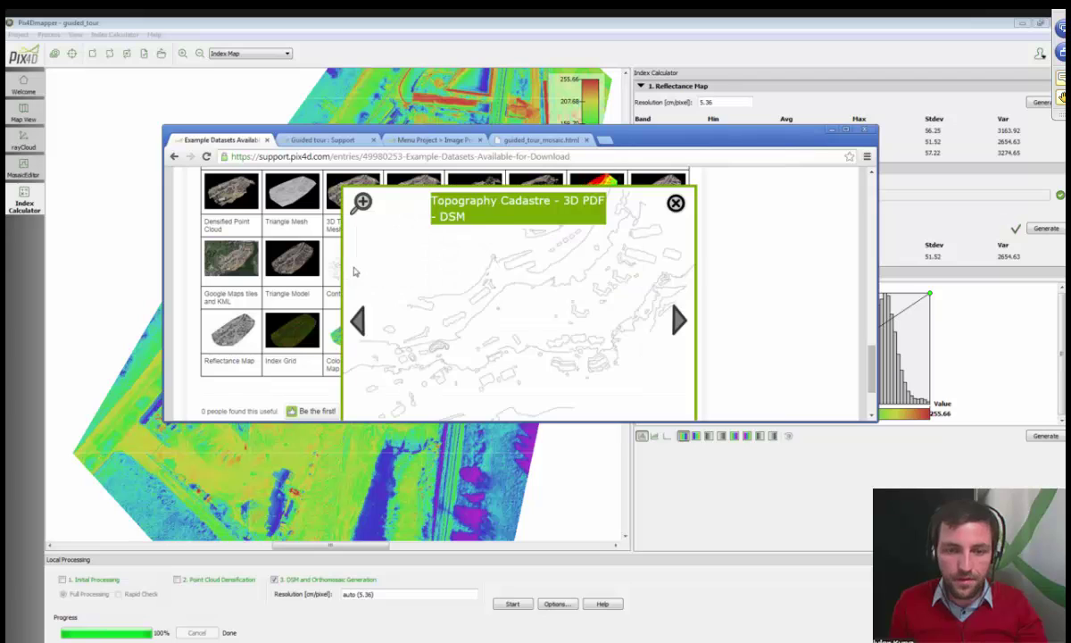
left_click(850, 131)
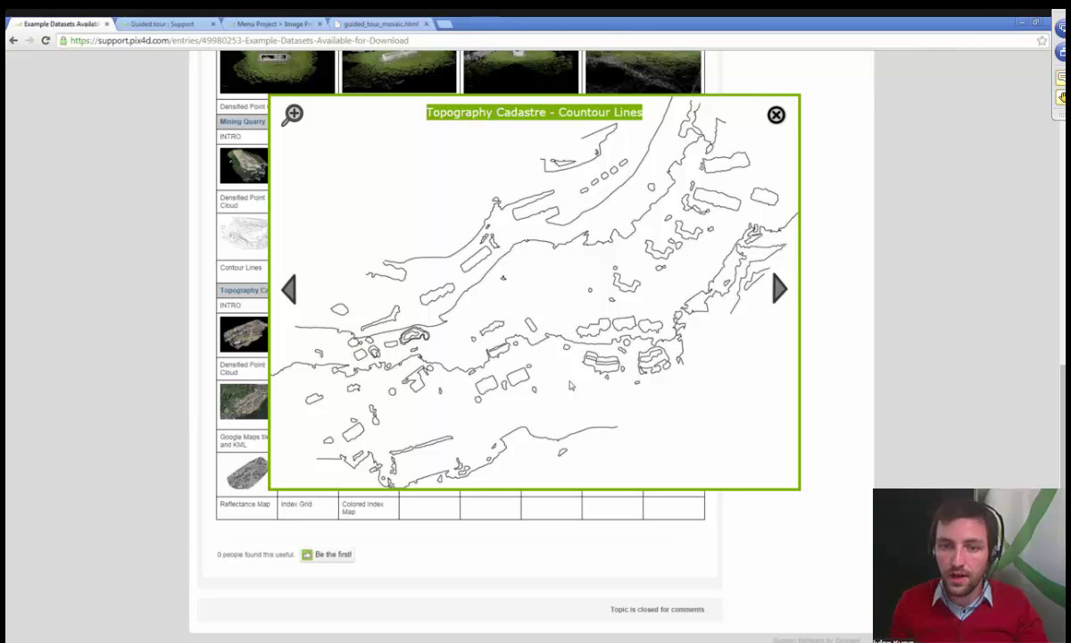
Compare the Topography Cadastre's Contour Lines image with its Contour Lines - DTM image, and close the viewer
left_click(778, 286)
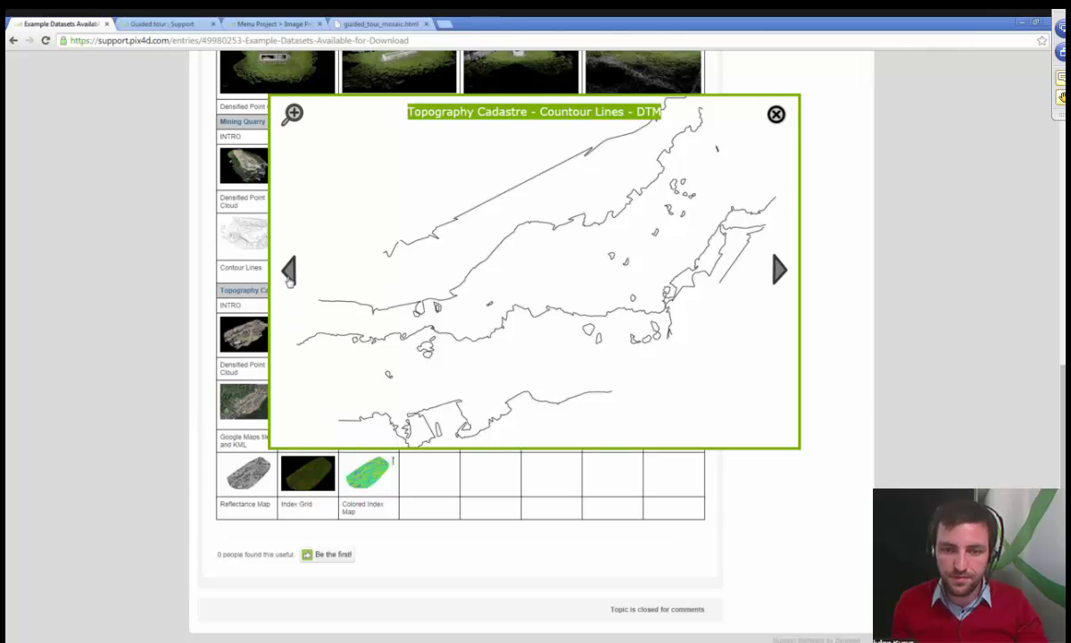
left_click(290, 275)
left_click(779, 291)
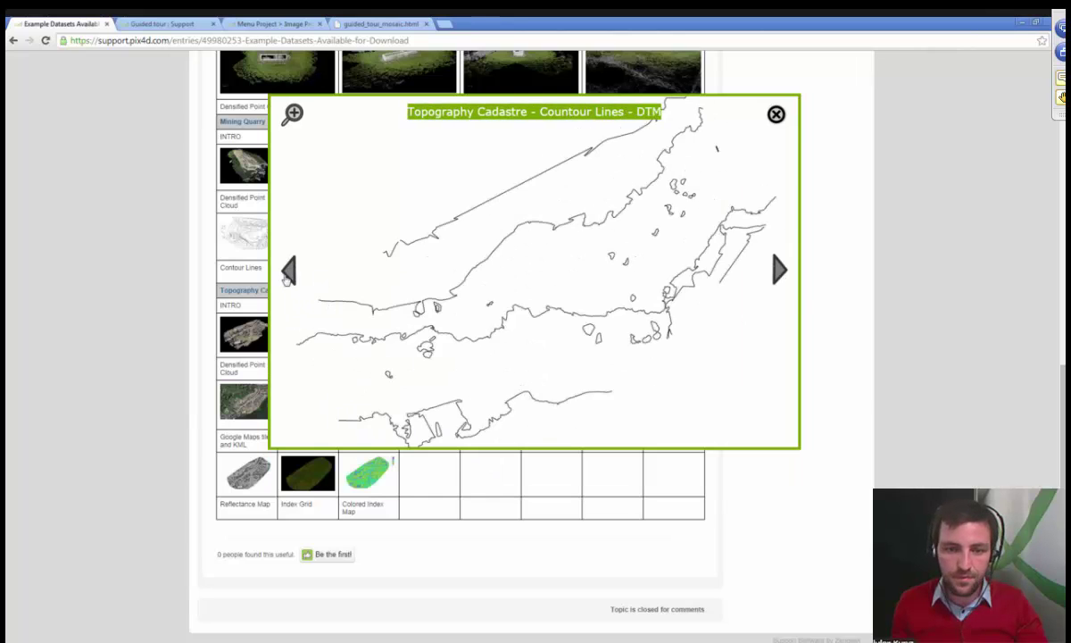
left_click(289, 280)
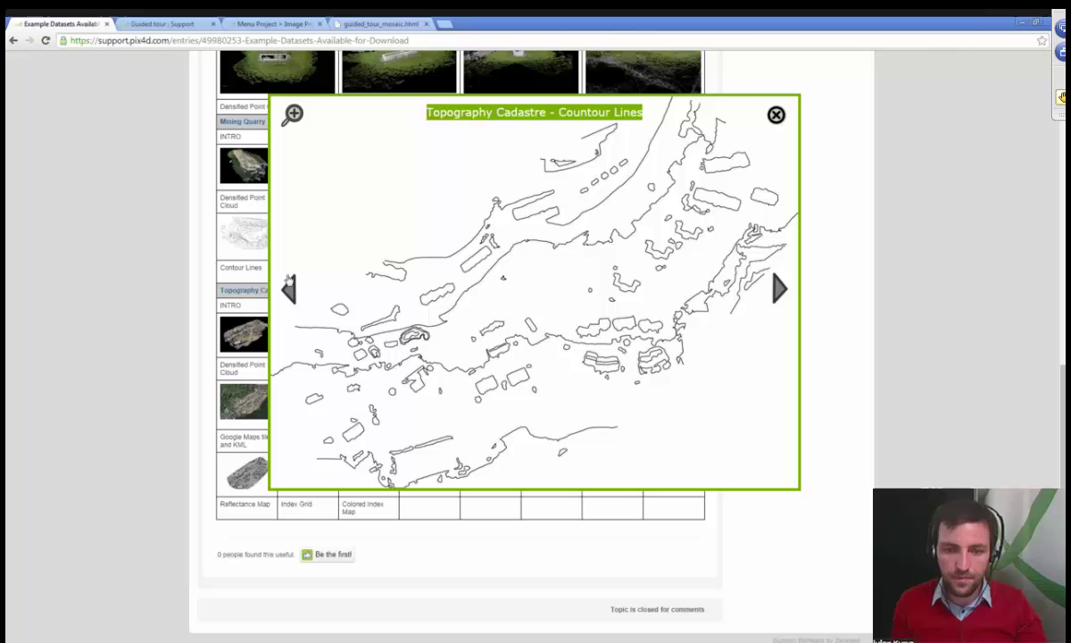
left_click(776, 116)
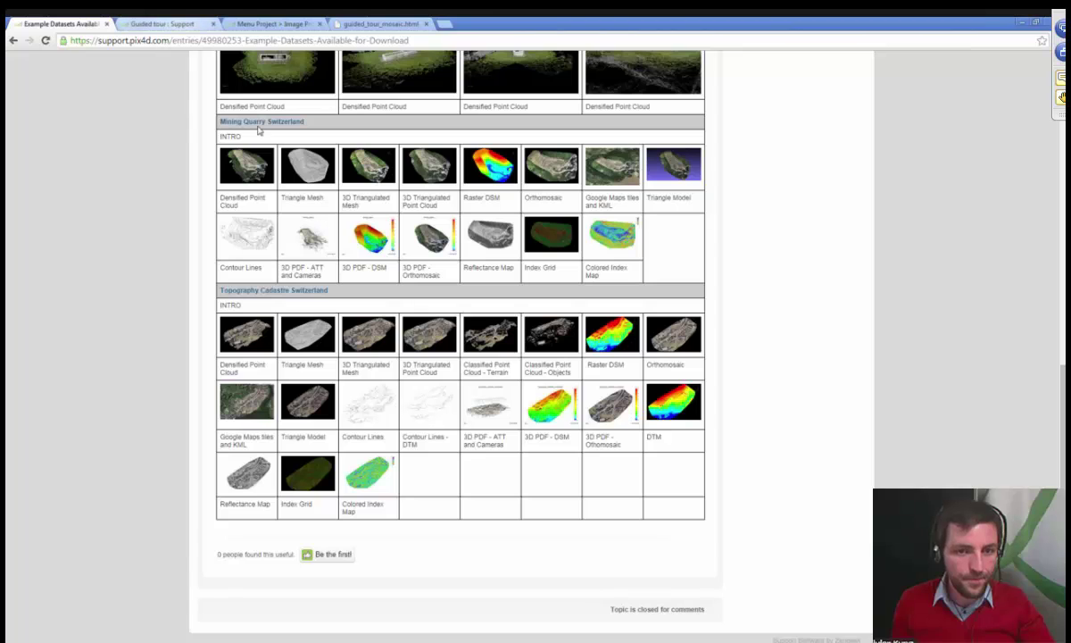
View the Mining Quarry's 3D PDF images from ATT and Cameras through to the Orthomosaic, and close the viewer
scroll(254, 339, "up", 1)
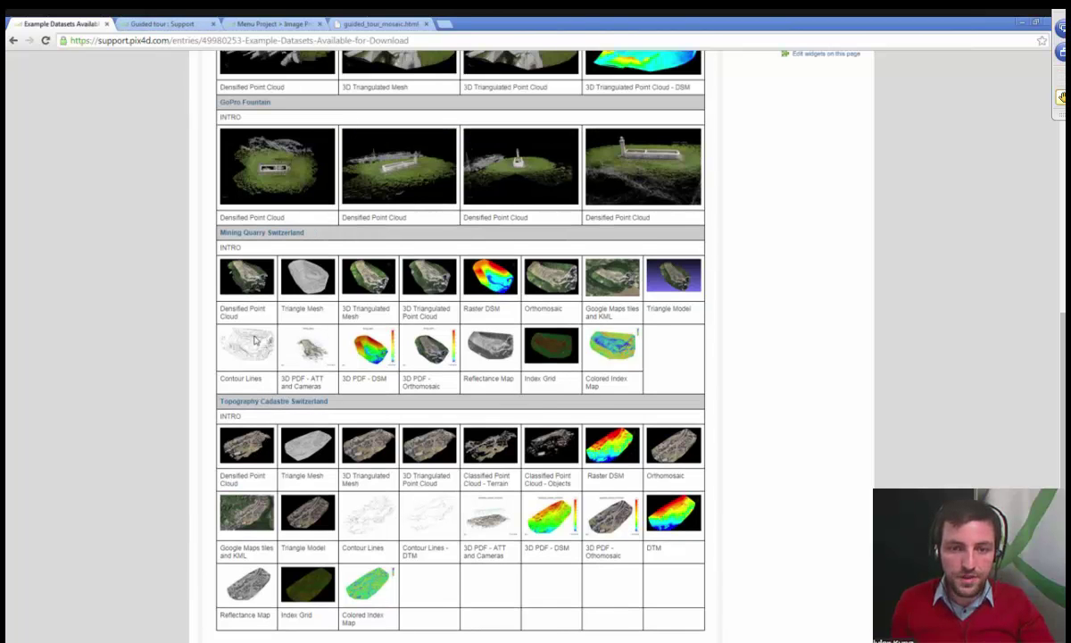
left_click(308, 345)
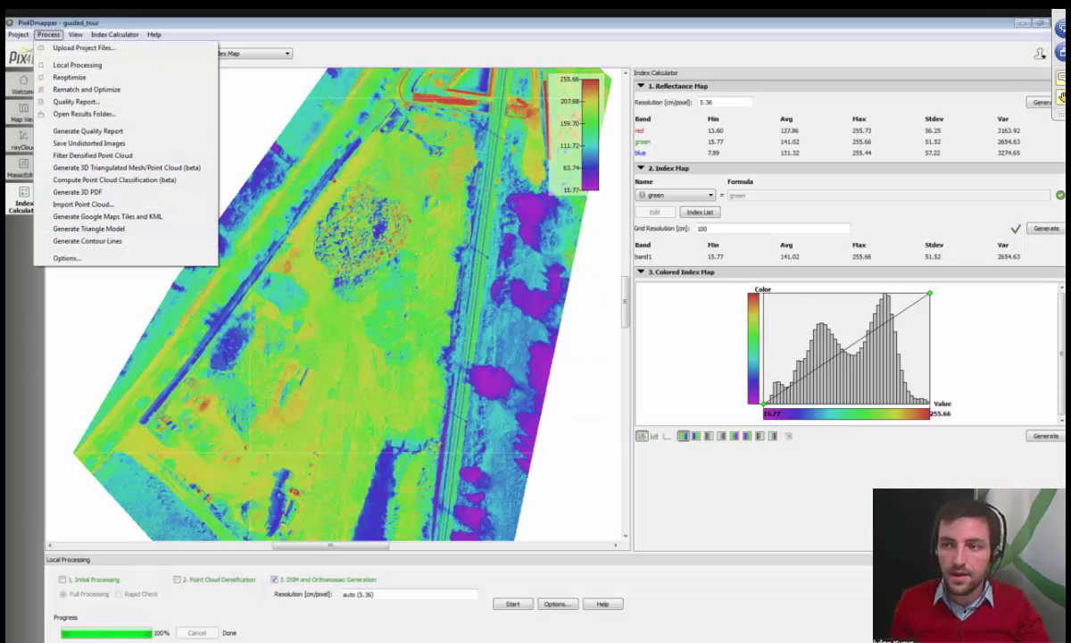
key("Escape")
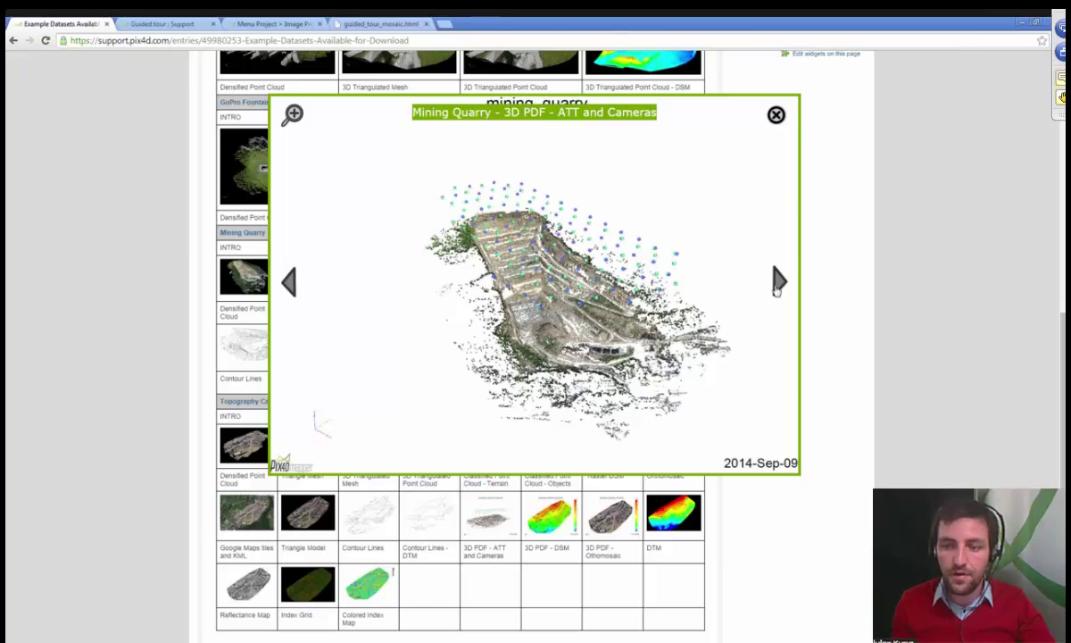
left_click(778, 282)
left_click(777, 282)
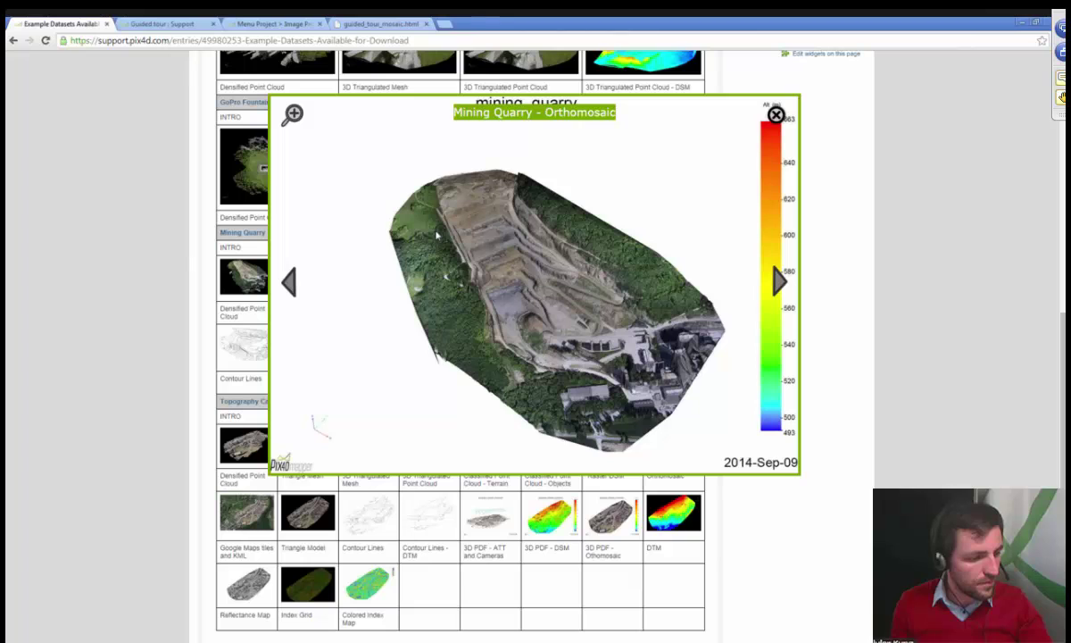
left_click(776, 115)
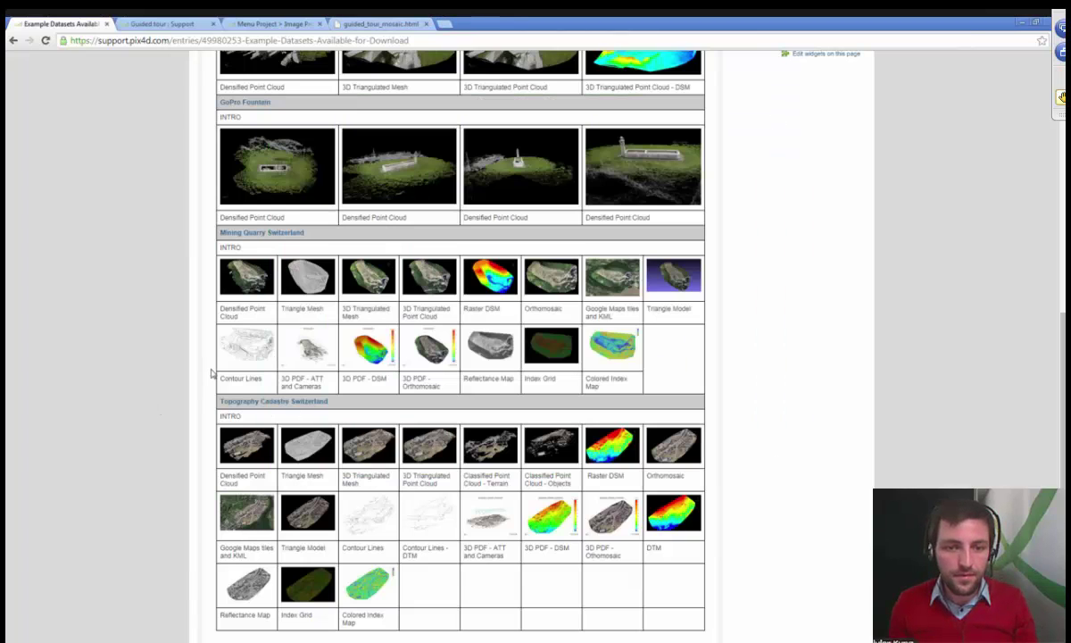
Minimize the browser, look over Pix4Dmapper's processing commands without running any, and leave the program for the desktop
scroll(213, 373, "up", 1)
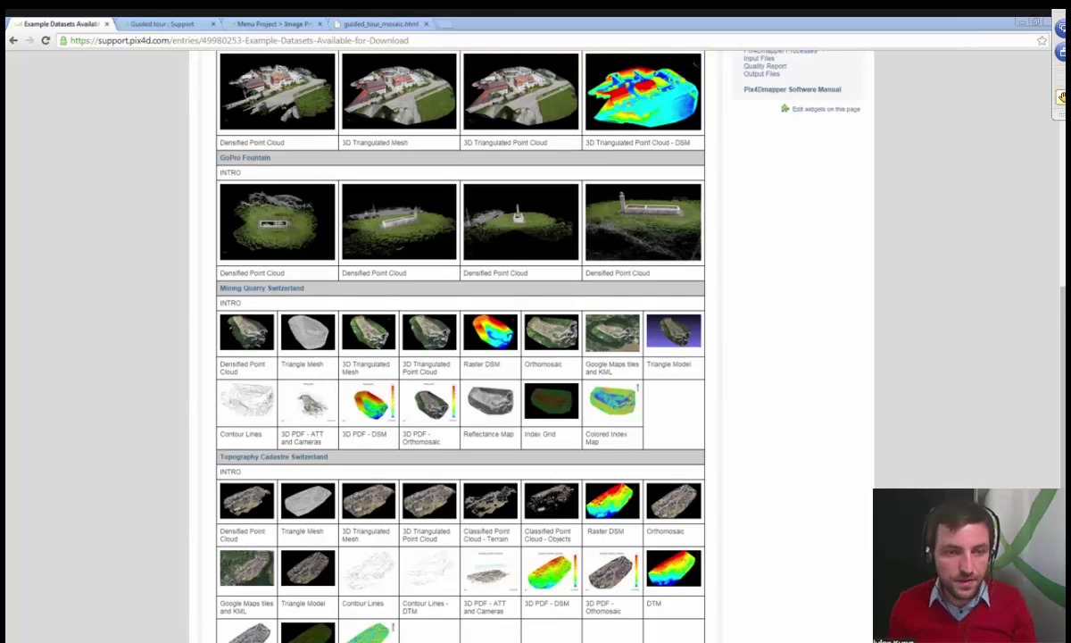
left_click(1022, 23)
left_click(48, 34)
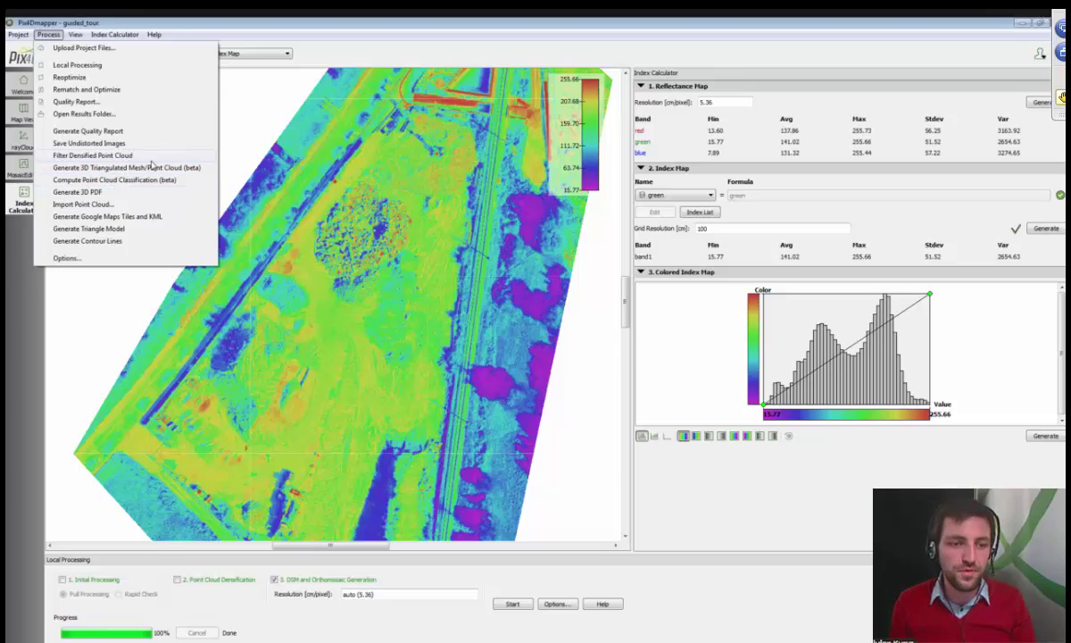
key("Escape")
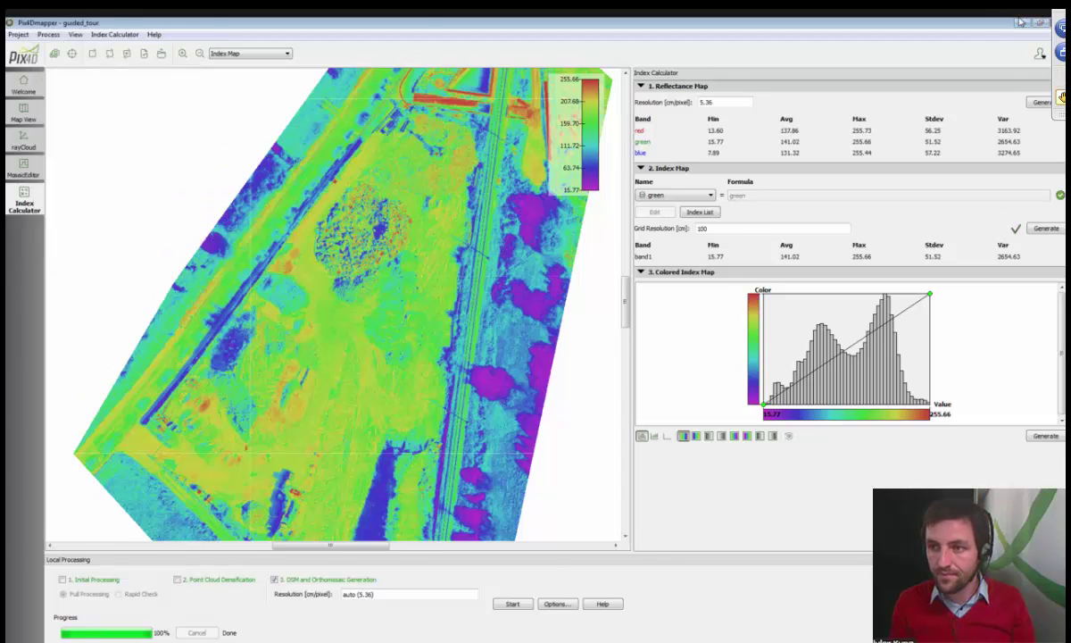
left_click(1060, 96)
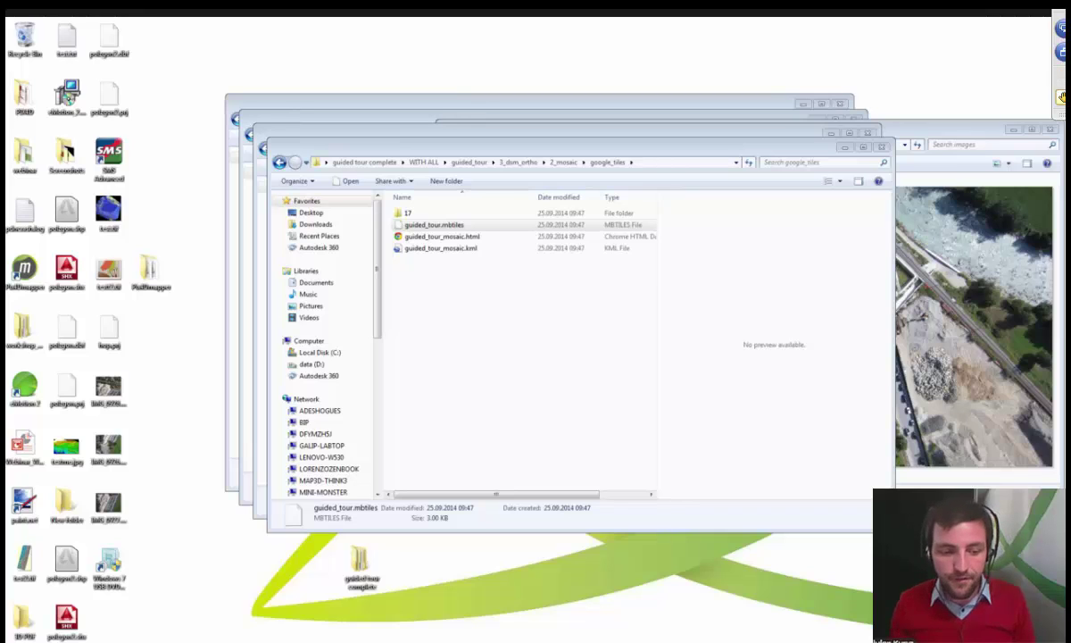
Switch to the browser and go from the Example Datasets page to the Pix4D Support home page
key("alt+Tab")
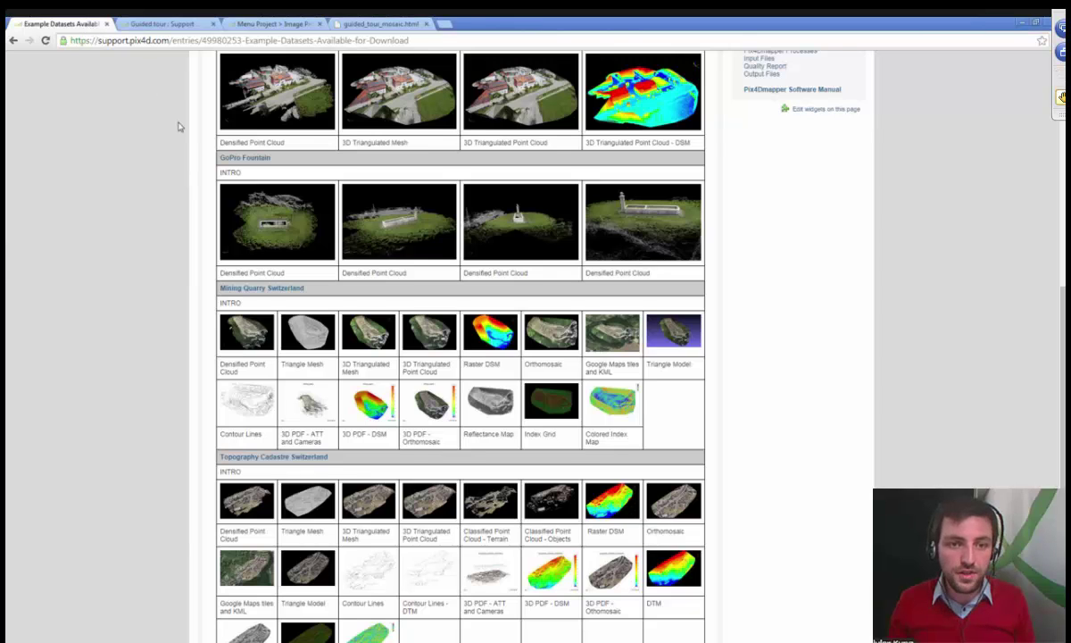
scroll(178, 126, "up", 5)
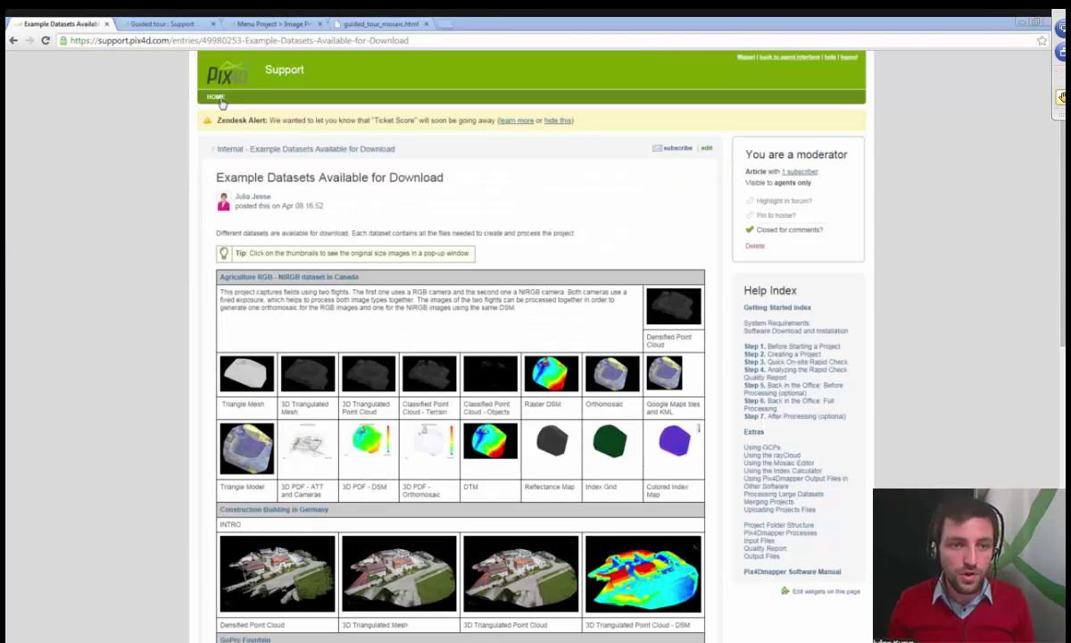
left_click(214, 99)
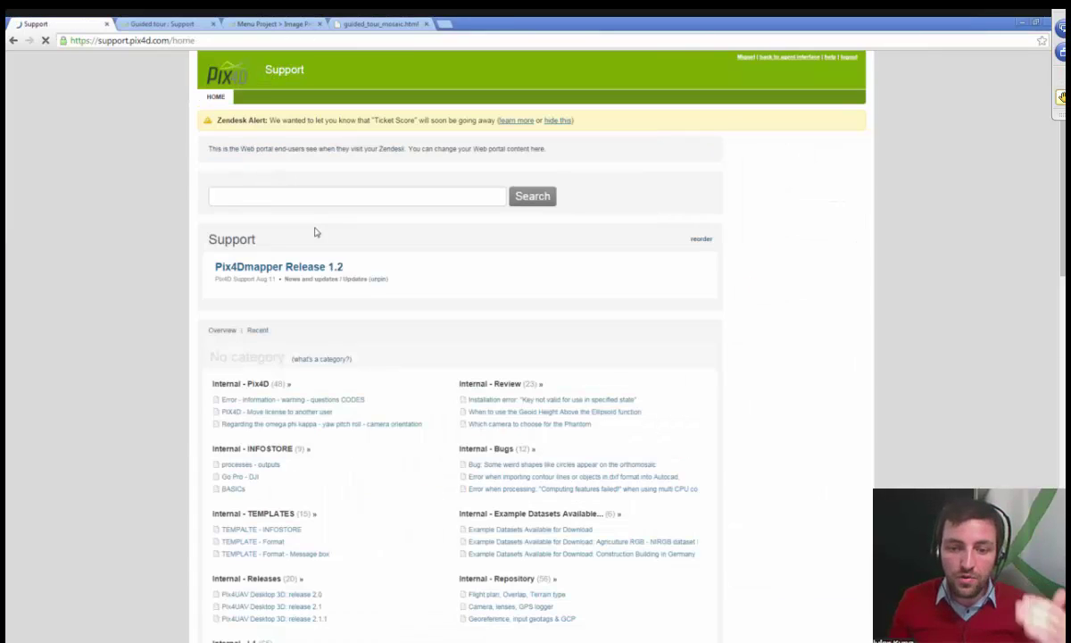
Look over the Pix4D Support home page and open the Knowledge Base's How to... (step by step instructions) section
scroll(406, 330, "down", 2)
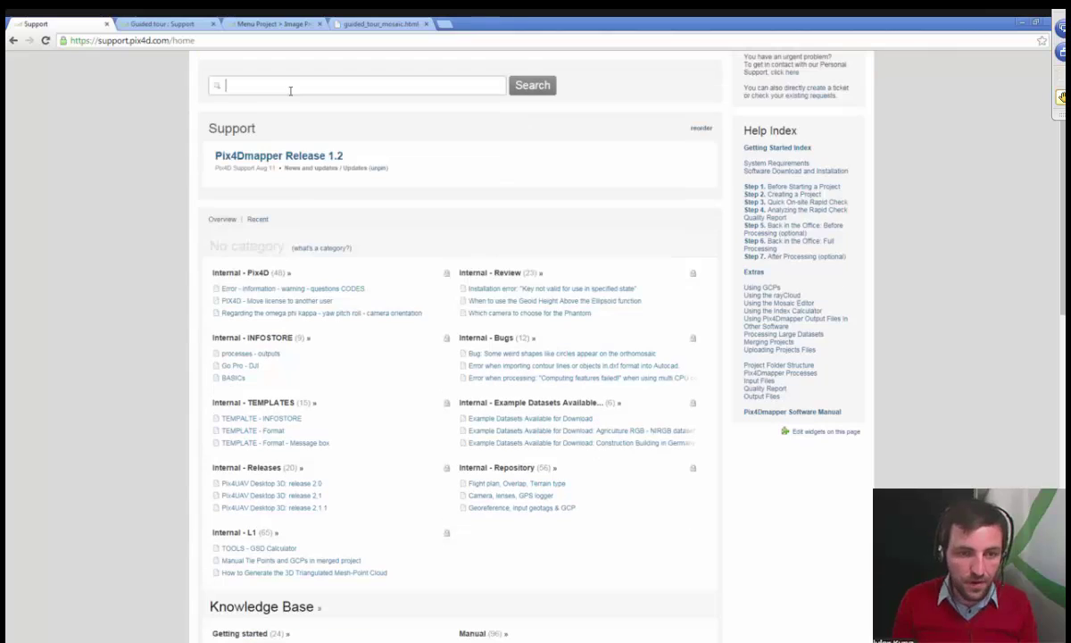
left_click(292, 85)
scroll(301, 210, "down", 2)
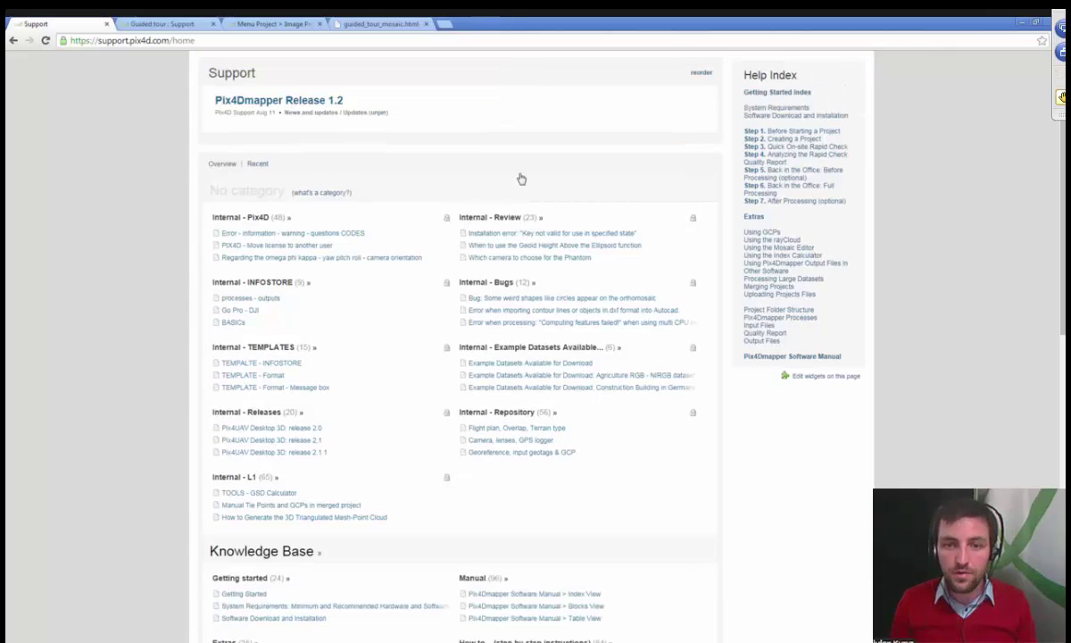
scroll(521, 177, "down", 1)
scroll(414, 292, "down", 5)
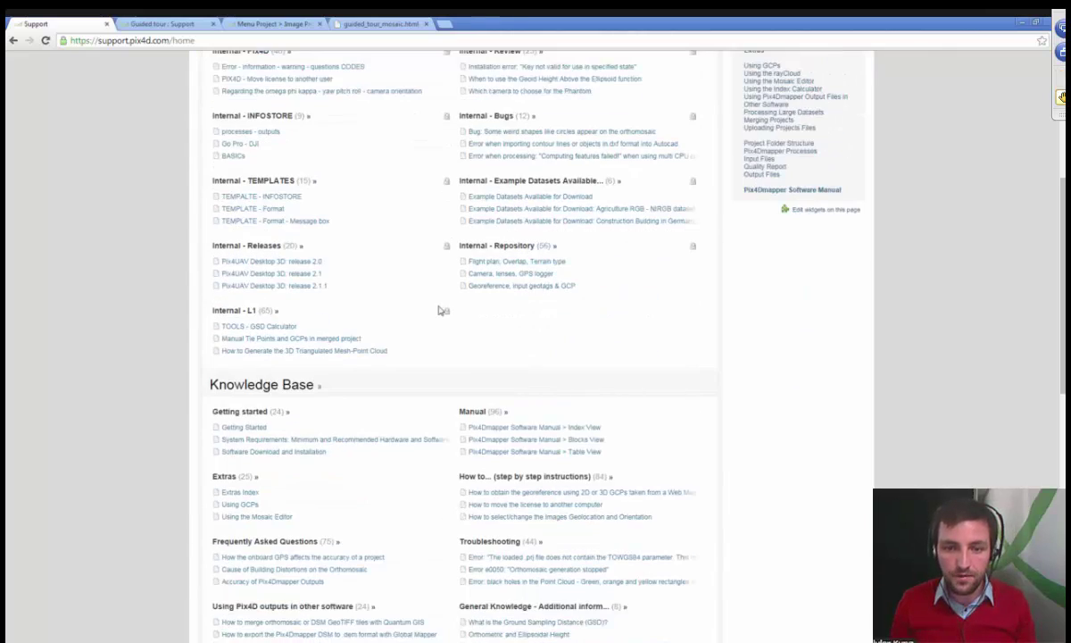
left_click(497, 258)
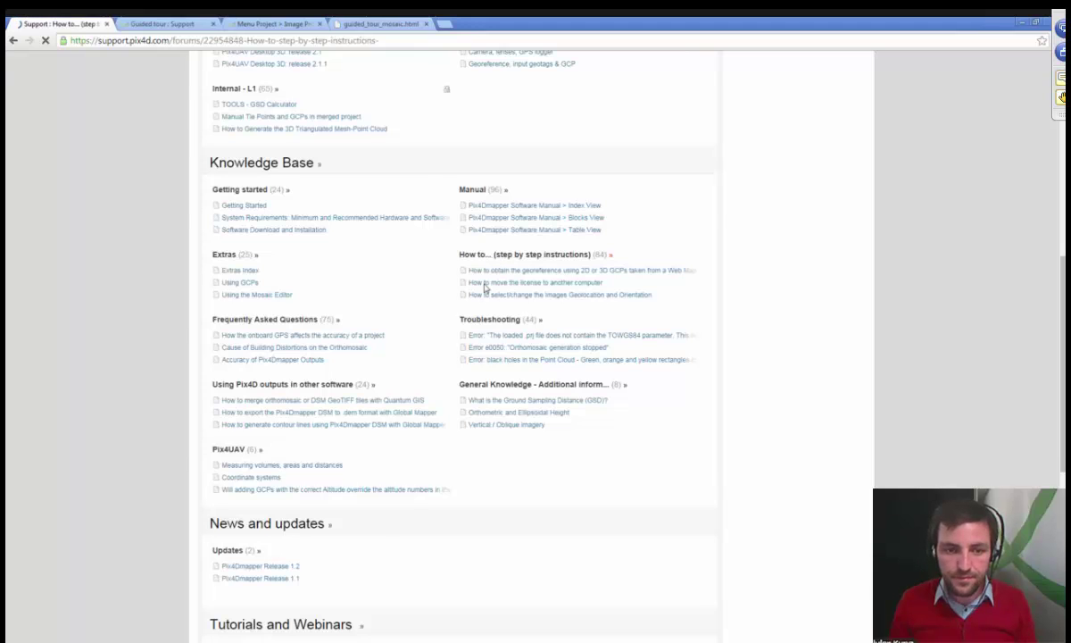
Open the article "How to include GCPs in the project" and read its Method A instructions through to reoptimizing and generating the Quality Report
scroll(438, 350, "down", 2)
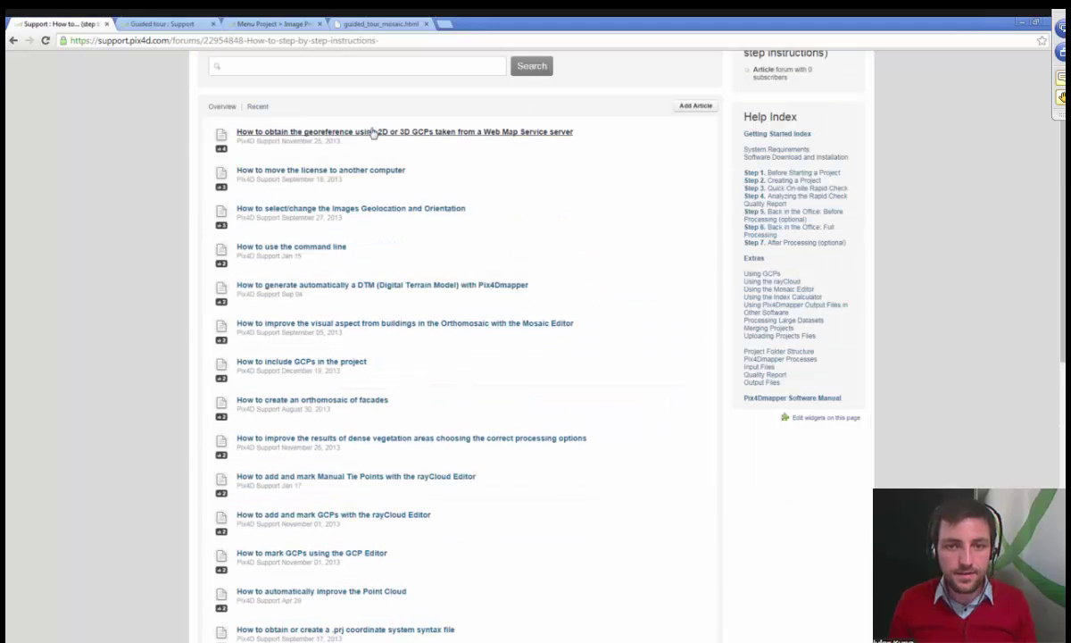
scroll(406, 256, "down", 3)
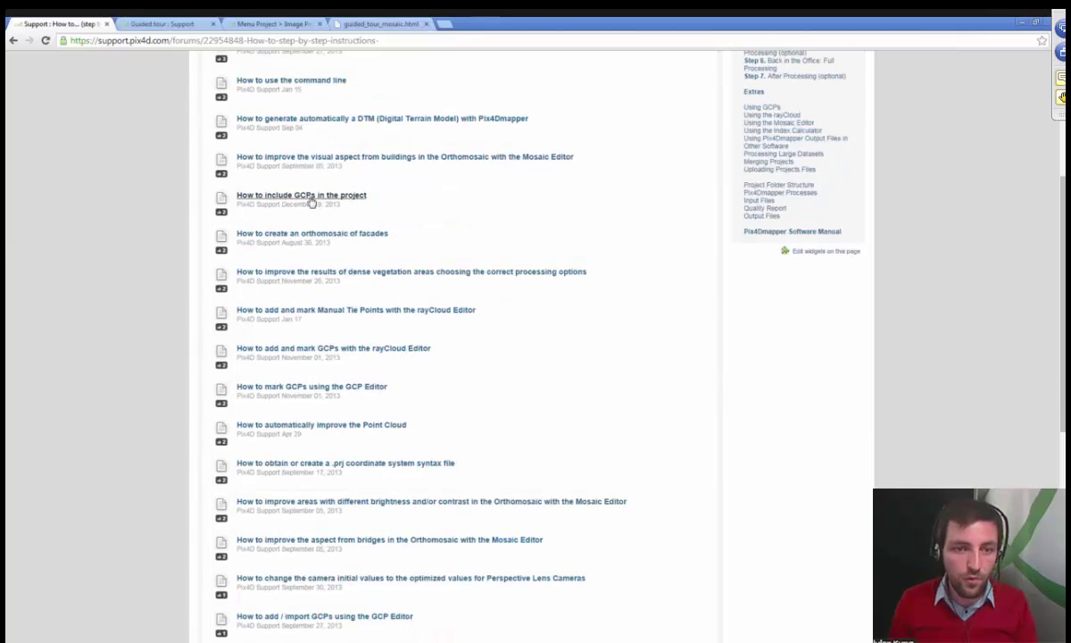
left_click(311, 198)
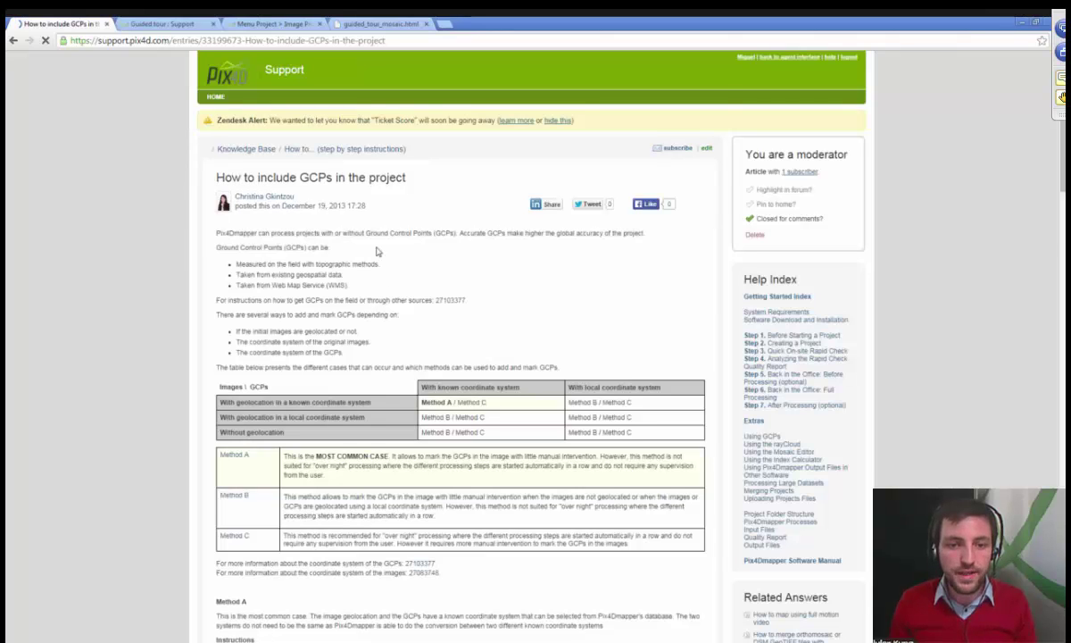
scroll(376, 252, "down", 1)
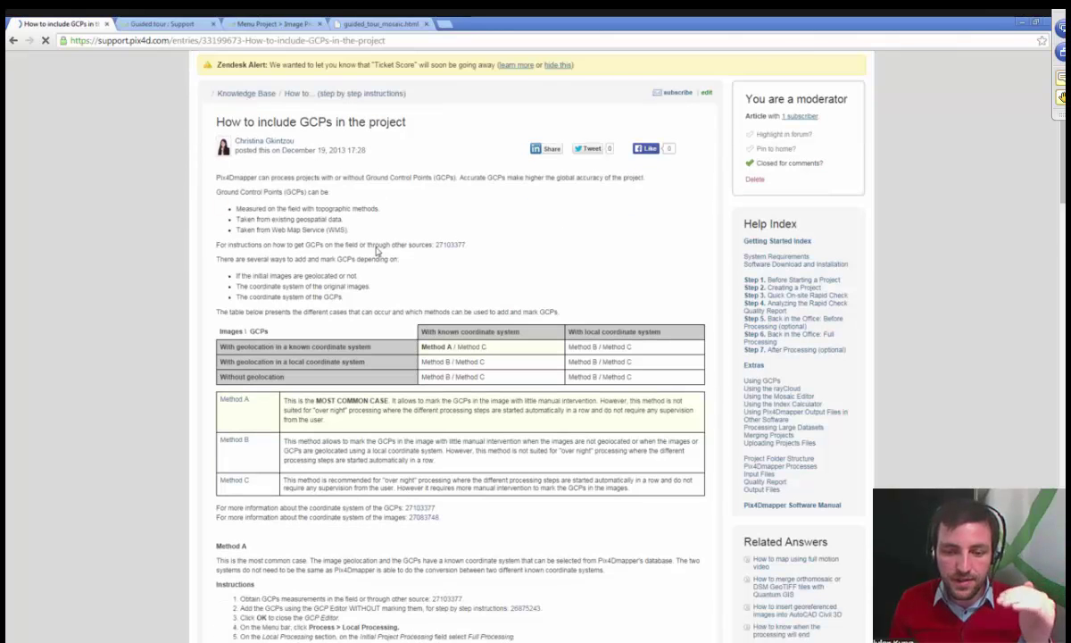
scroll(376, 251, "down", 4)
scroll(375, 310, "down", 3)
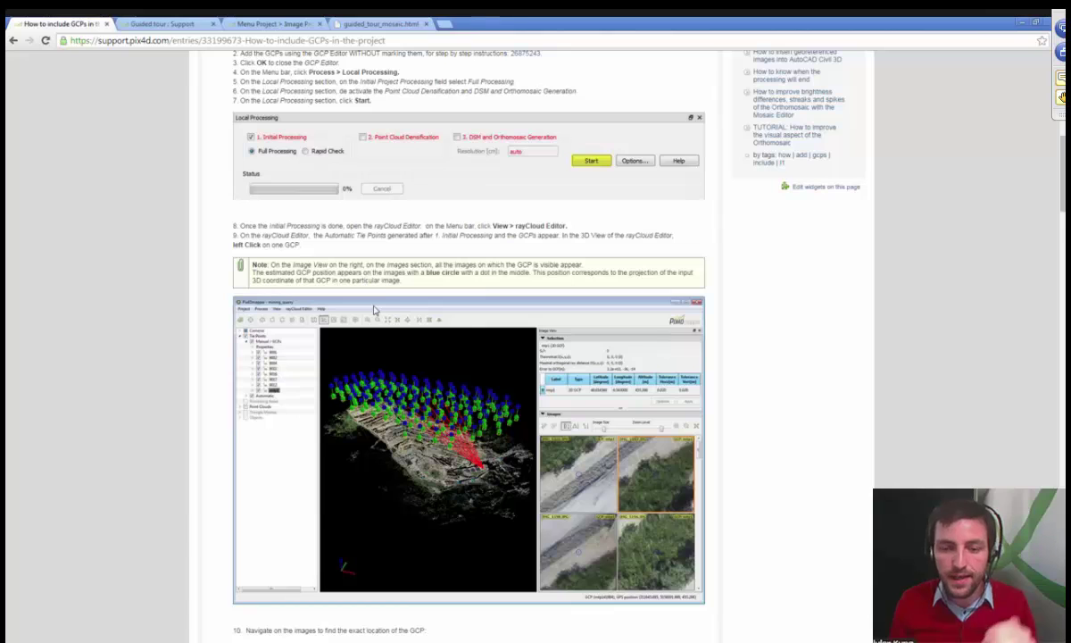
scroll(374, 309, "down", 1)
scroll(485, 410, "down", 2)
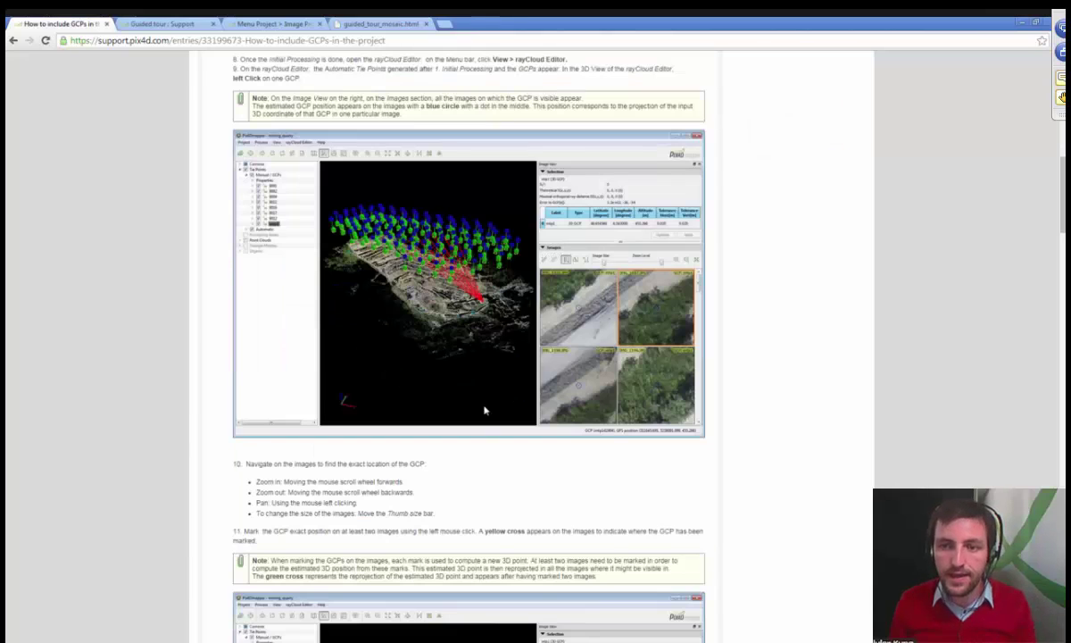
scroll(401, 354, "down", 4)
scroll(375, 357, "down", 8)
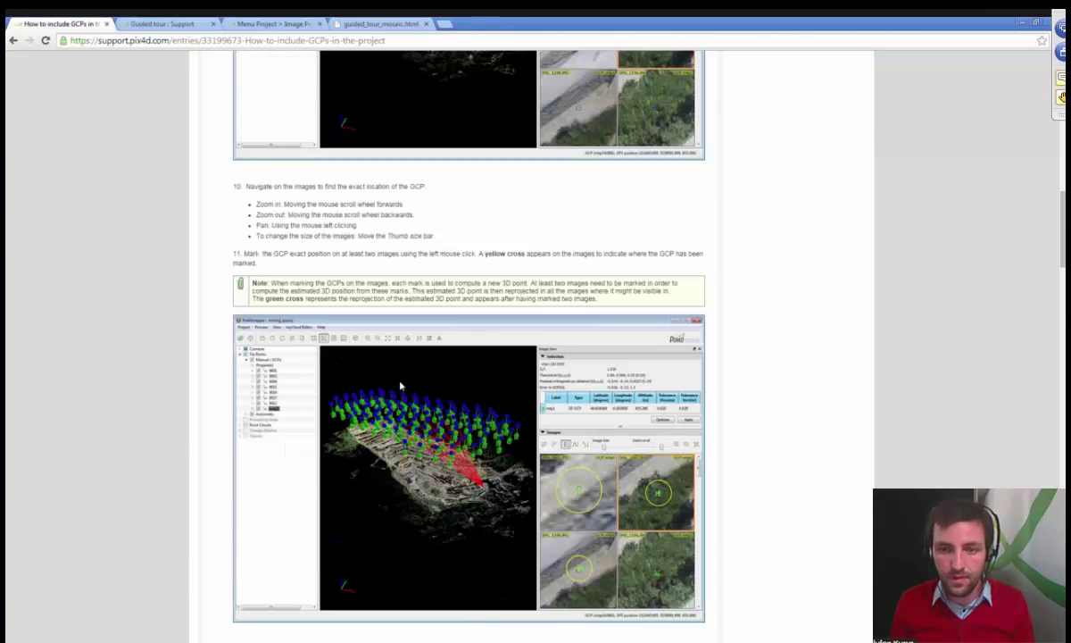
scroll(517, 336, "down", 8)
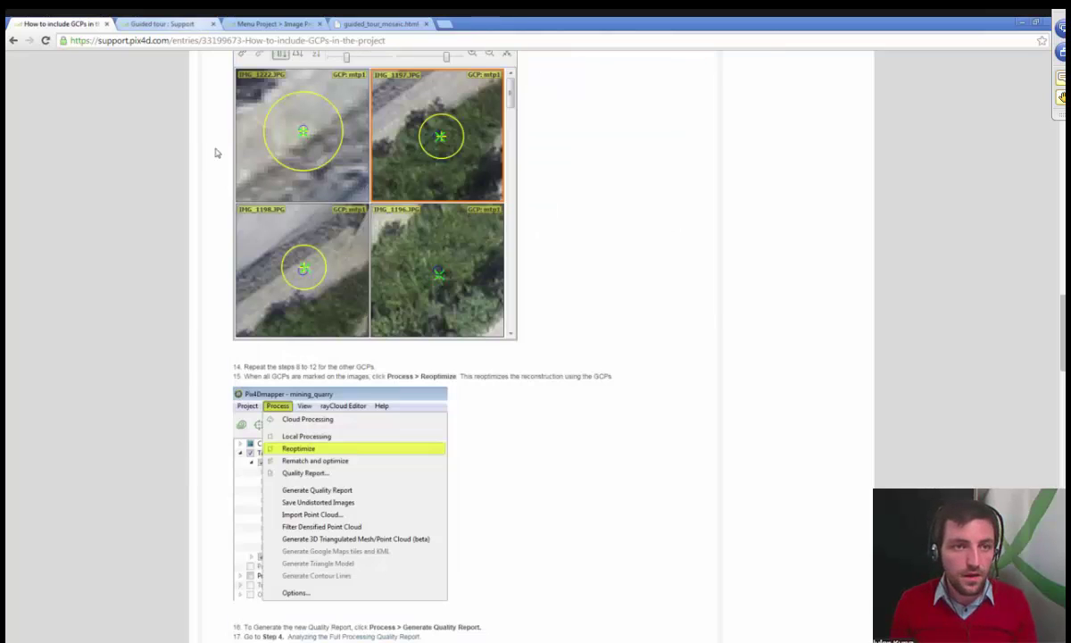
Return to the Support home page and open the Webinars list under Tutorials and Webinars
key("alt+Left")
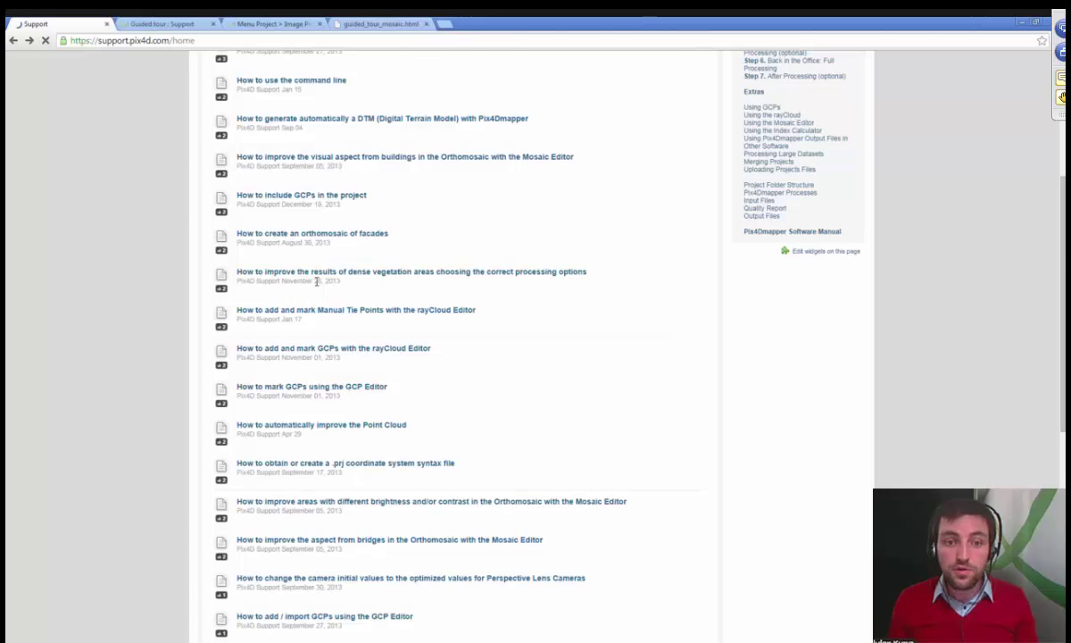
key("alt+Left")
scroll(374, 459, "down", 2)
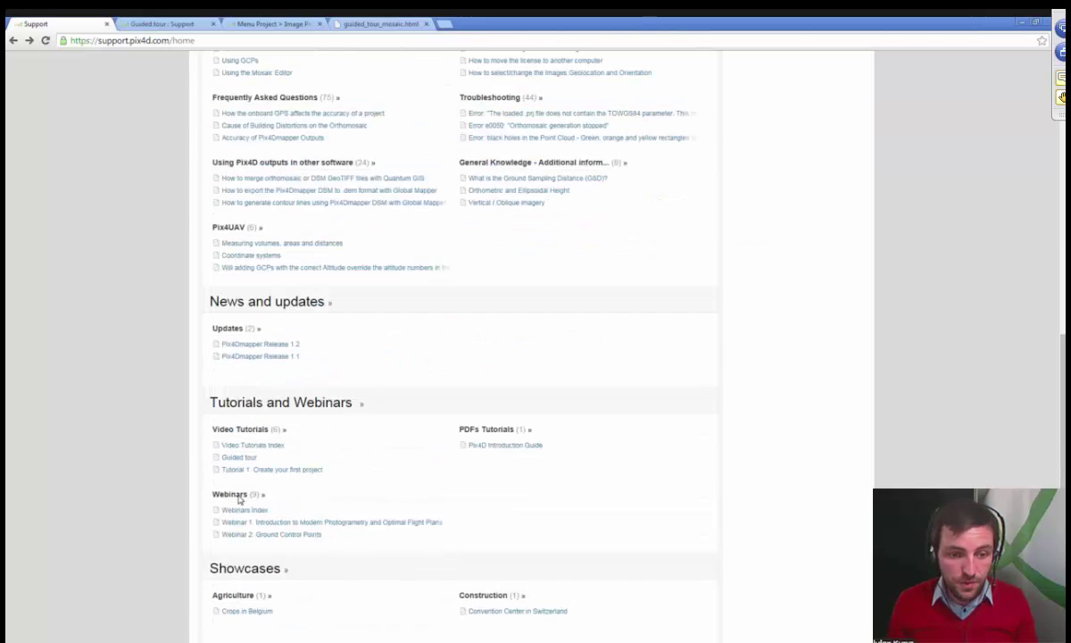
left_click(264, 494)
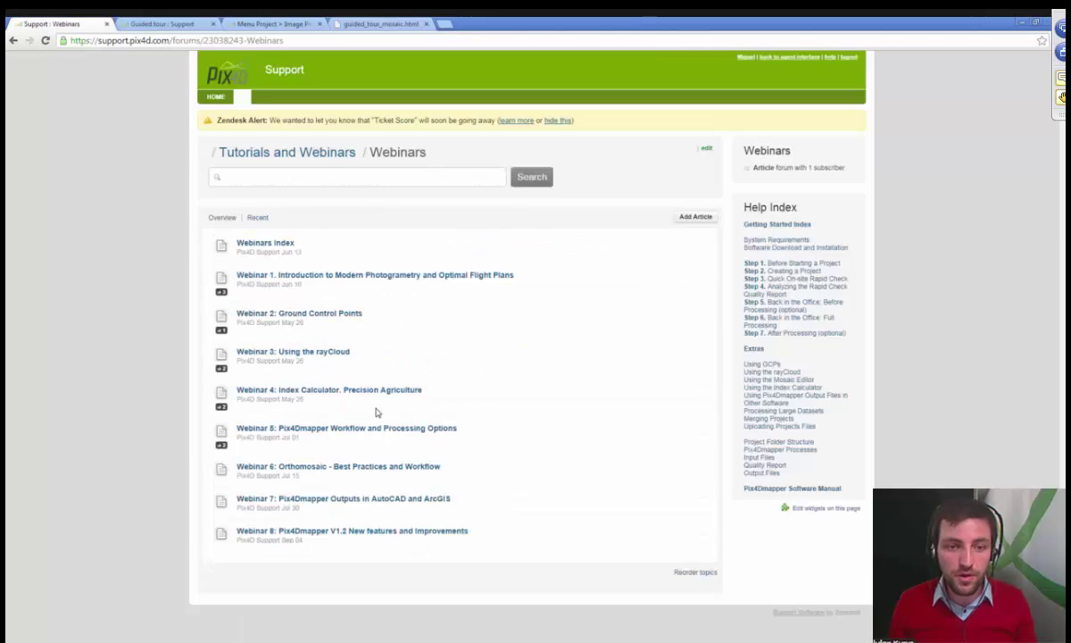